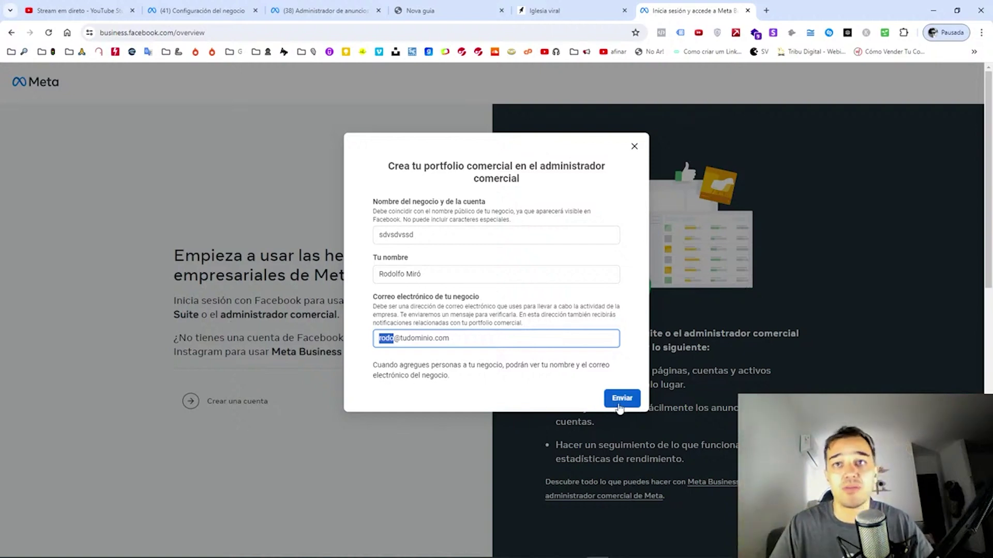
Dismiss the portfolio creation form without submitting it, close the Meta overview page, and switch to the Word notes.
{"action": "left_click", "coordinate": [634, 149]}
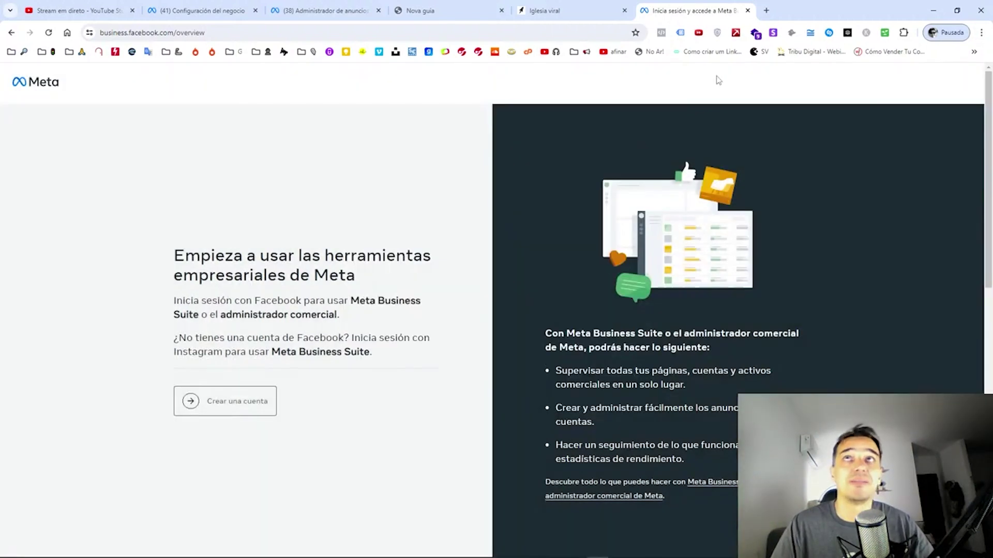
{"action": "left_click", "coordinate": [748, 11]}
{"action": "key", "text": "alt+Tab"}
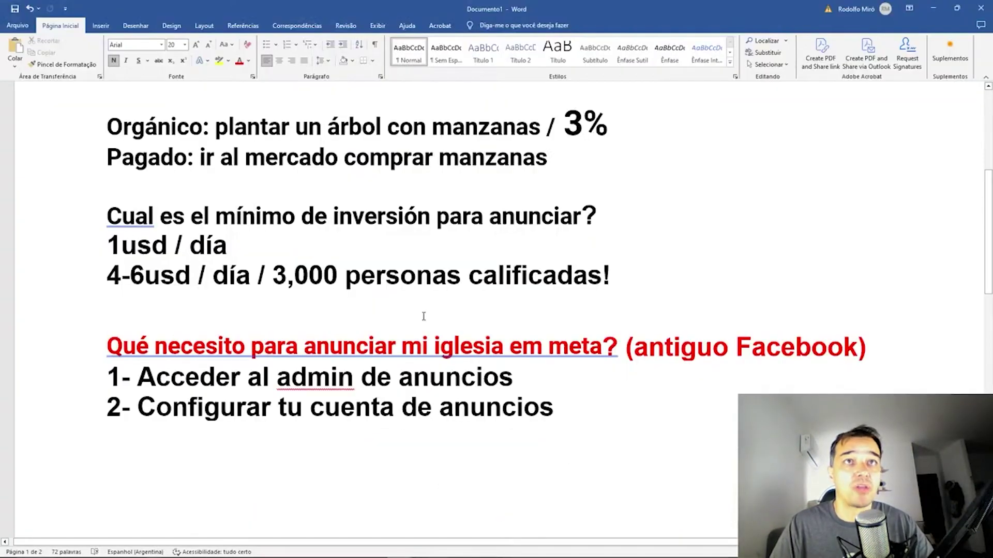
Highlight the first two list items under the question about advertising the church on Meta, and clear the selection.
{"action": "key", "text": "Up"}
{"action": "key", "text": "Up"}
{"action": "key", "text": "shift+End"}
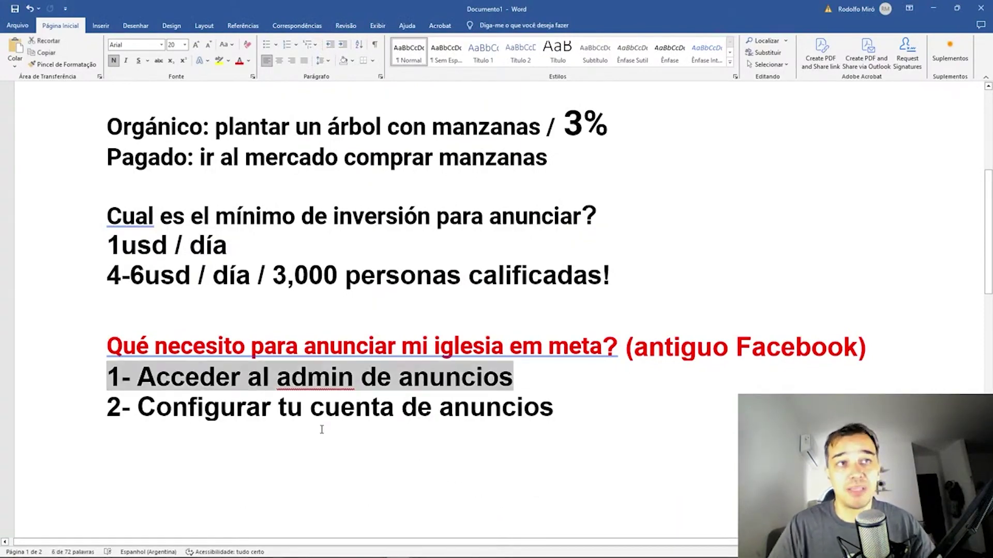
{"action": "key", "text": "Down"}
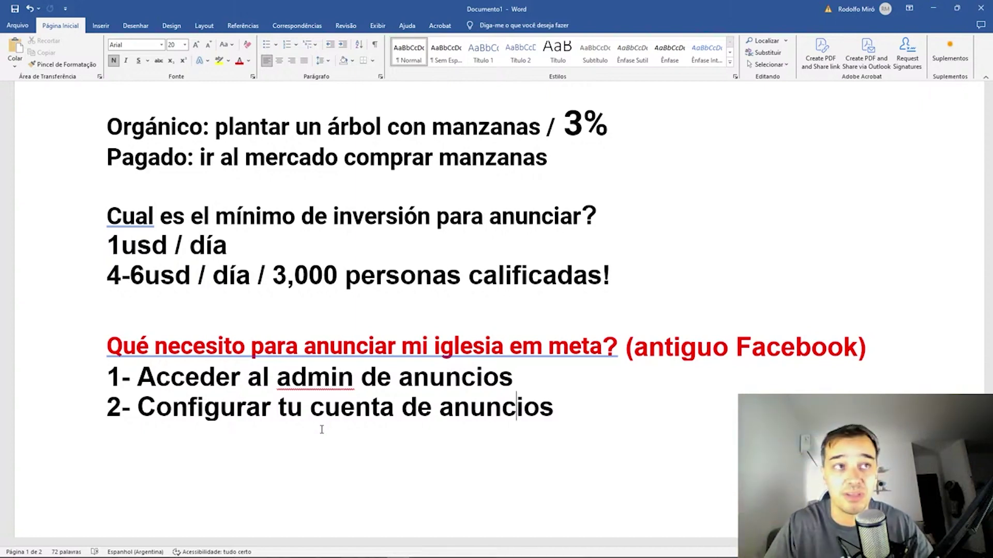
{"action": "left_click_drag", "start_coordinate": [128, 379], "coordinate": [609, 405]}
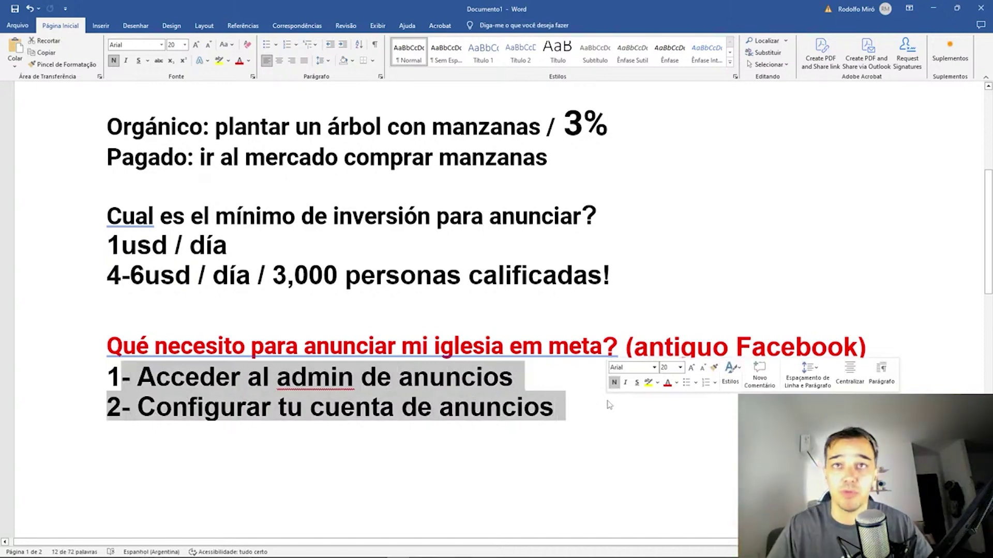
{"action": "left_click", "coordinate": [567, 411]}
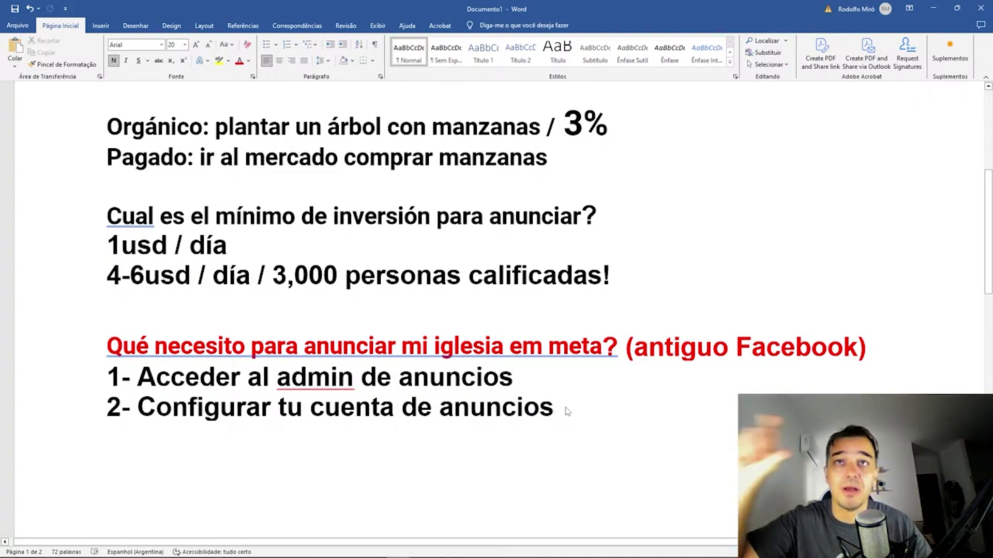
{"action": "key", "text": "Home"}
{"action": "key", "text": "shift+Down"}
{"action": "key", "text": "shift+Down"}
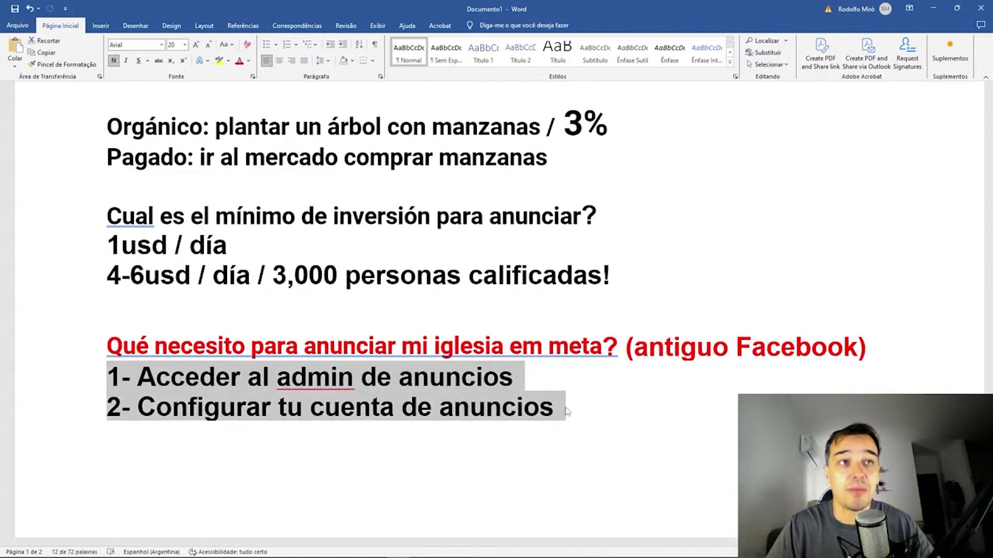
{"action": "key", "text": "Down"}
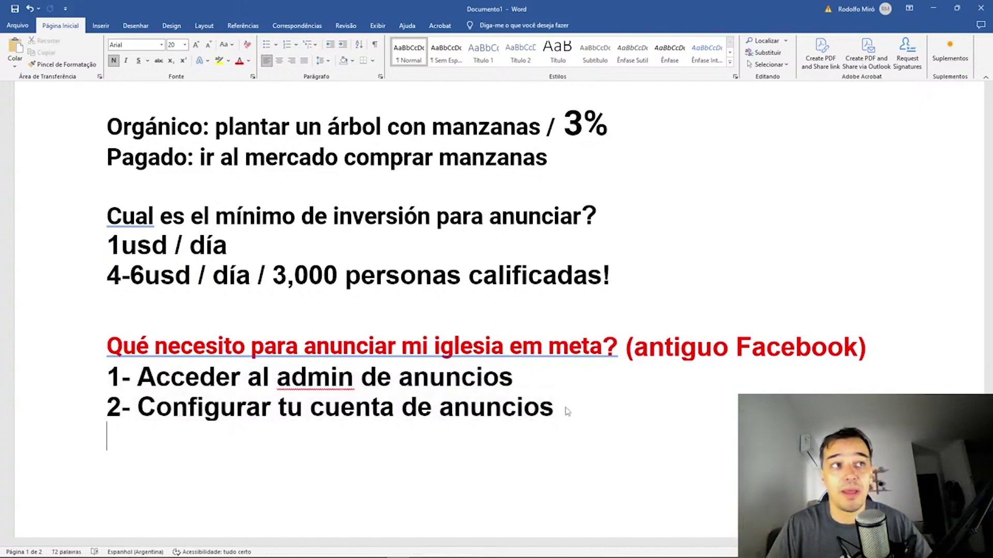
Switch to the Meta business settings in Chrome and view the Personas and Socios sections under Usuarios.
{"action": "key", "text": "alt+Tab"}
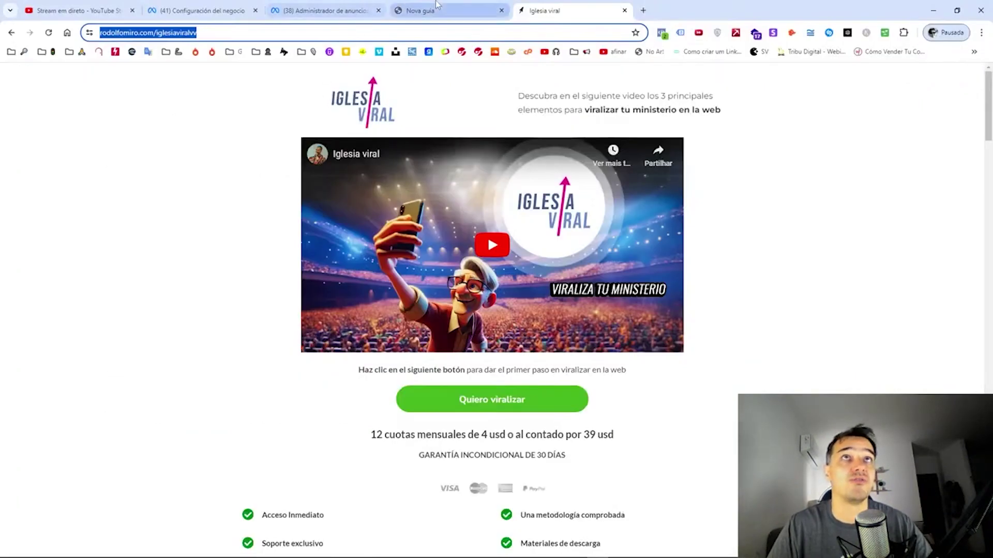
{"action": "left_click", "coordinate": [326, 11]}
{"action": "left_click", "coordinate": [202, 11]}
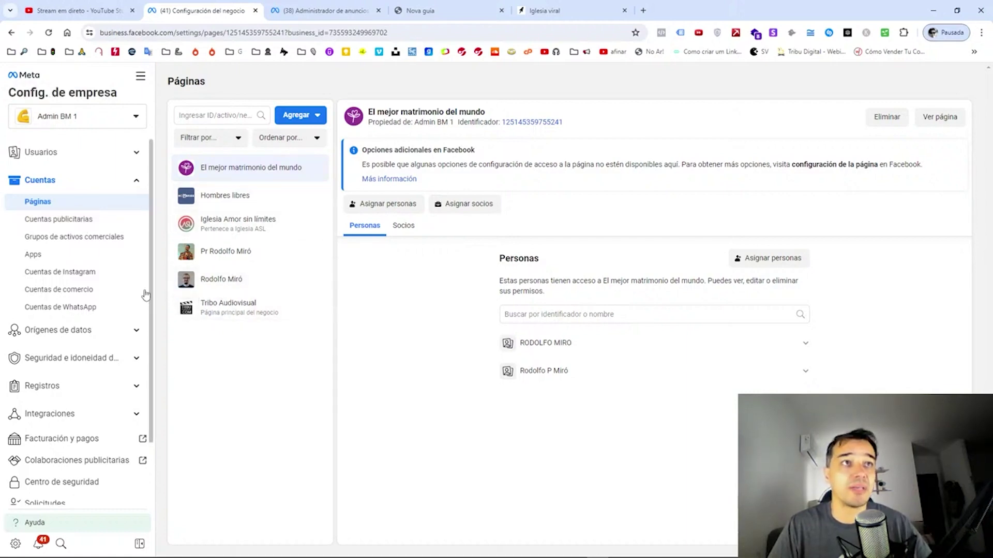
{"action": "left_click", "coordinate": [62, 219]}
{"action": "left_click", "coordinate": [52, 153]}
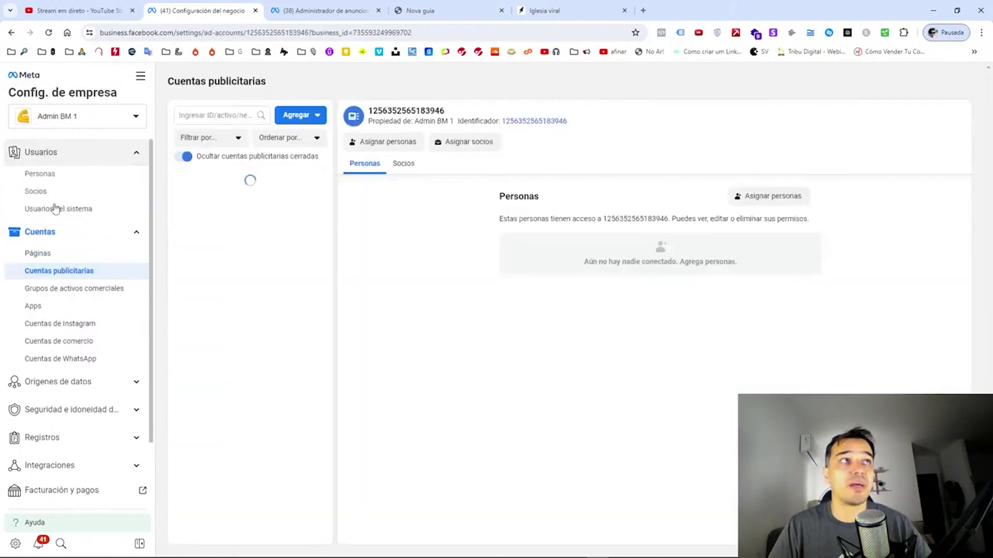
{"action": "left_click", "coordinate": [45, 176]}
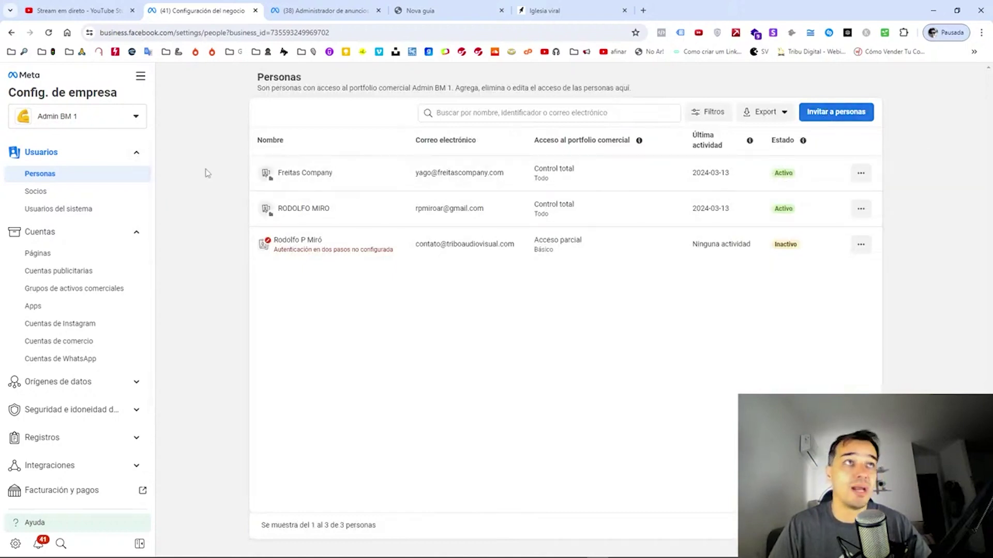
{"action": "left_click", "coordinate": [45, 196]}
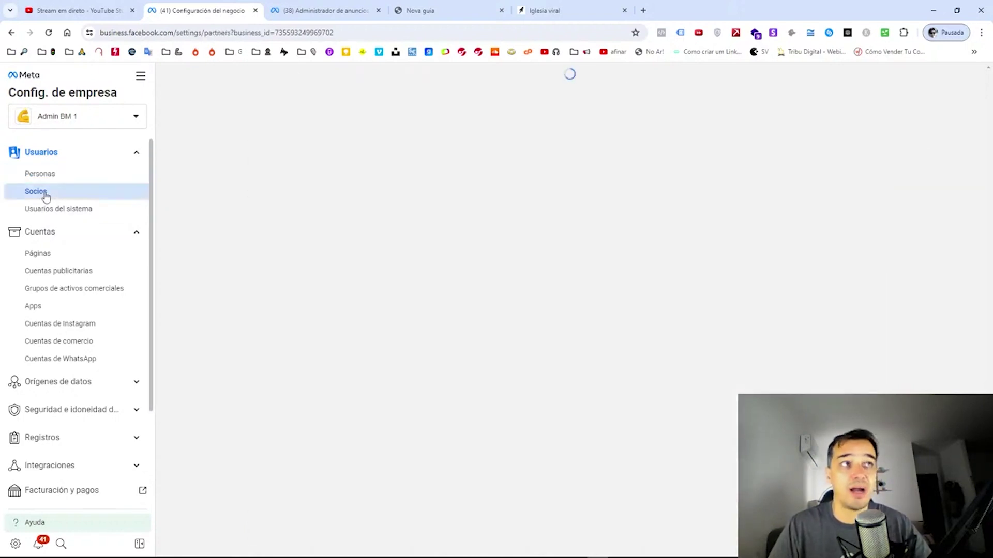
View the Páginas section and the options for adding an account under Cuentas publicitarias.
{"action": "left_click", "coordinate": [128, 152]}
{"action": "left_click", "coordinate": [39, 203]}
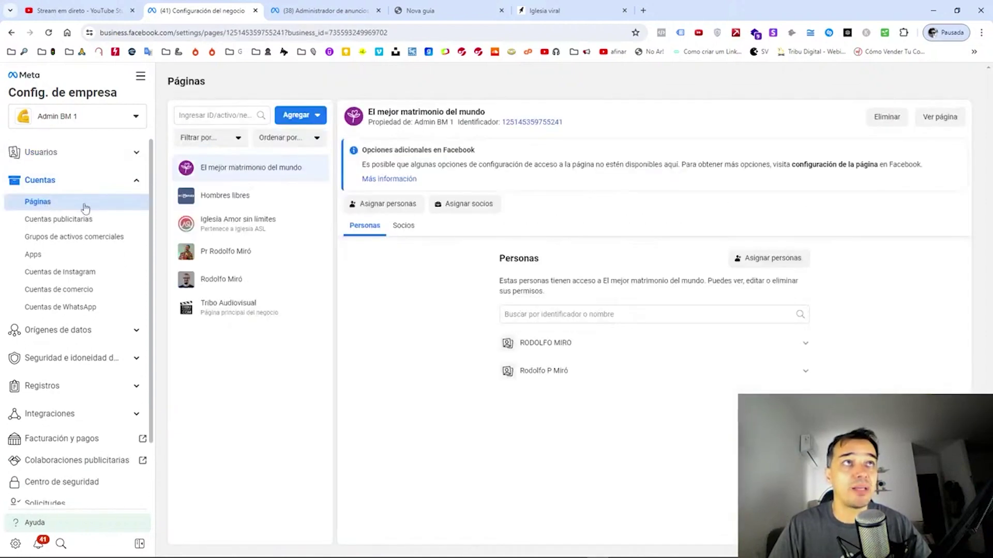
{"action": "left_click", "coordinate": [59, 222]}
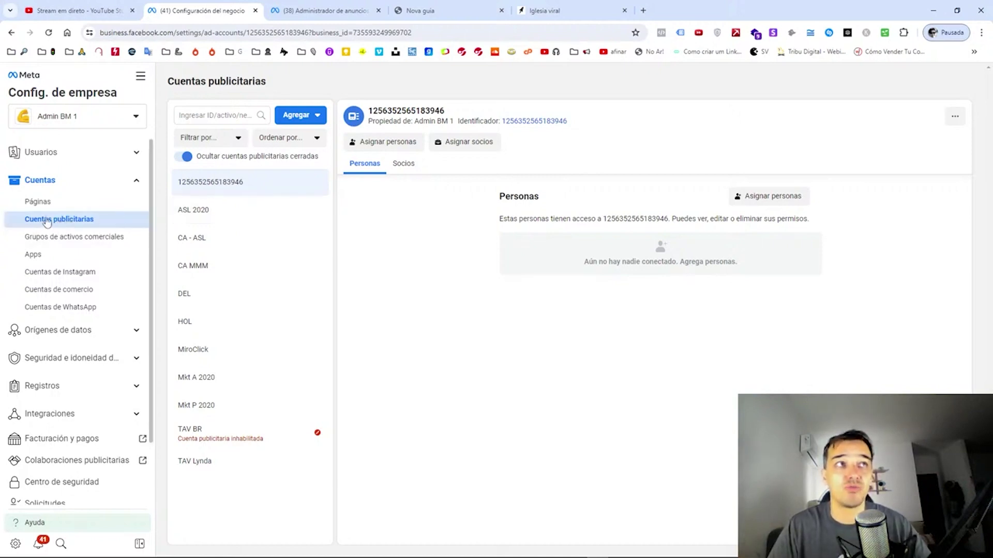
{"action": "left_click", "coordinate": [303, 116]}
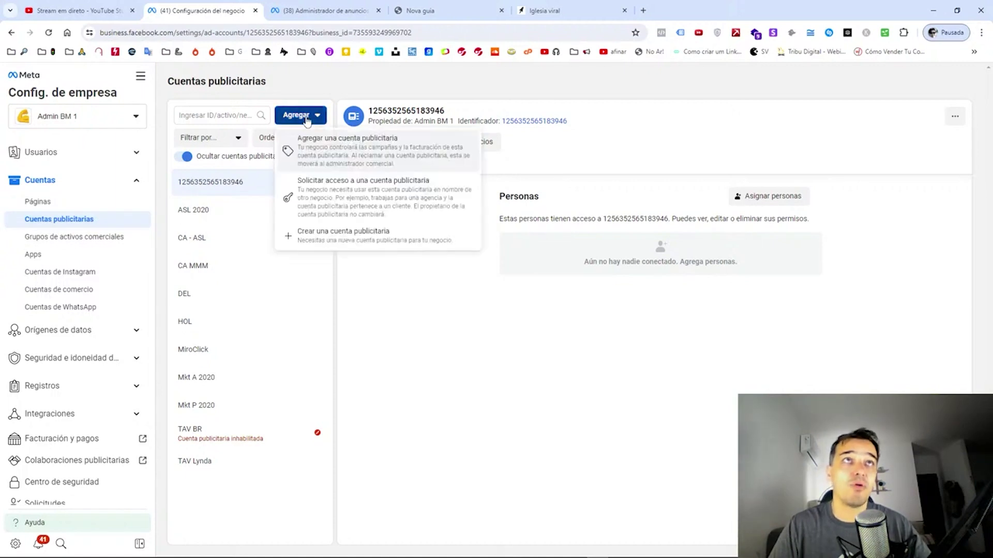
{"action": "left_click", "coordinate": [323, 89]}
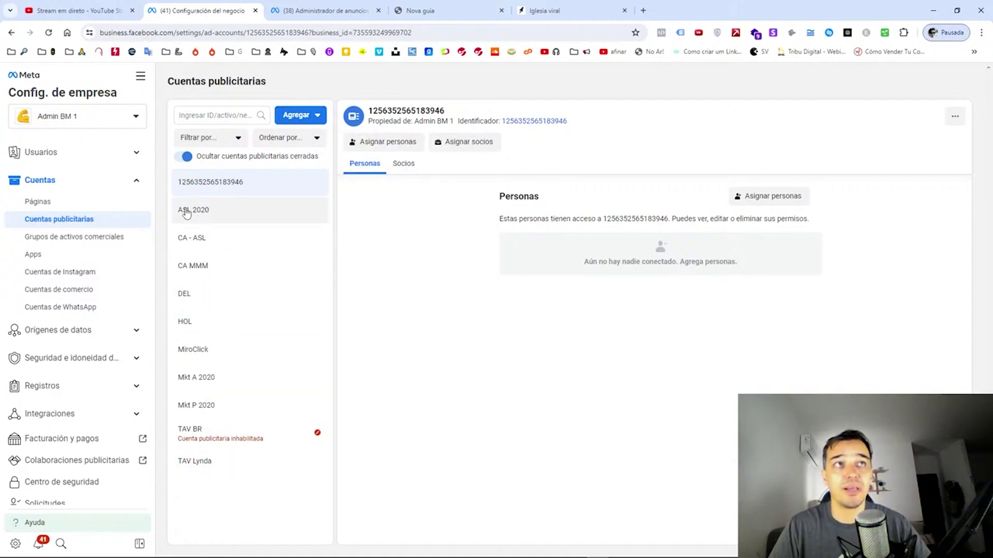
Review the dialog for adding an Instagram account to the business portfolio, and close it without connecting an account.
{"action": "left_click", "coordinate": [58, 272]}
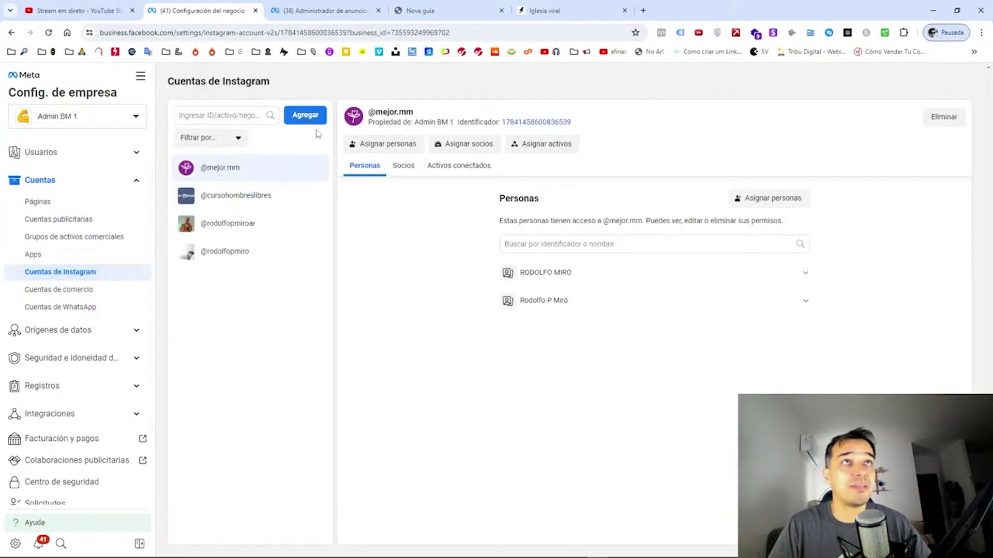
{"action": "left_click", "coordinate": [305, 118]}
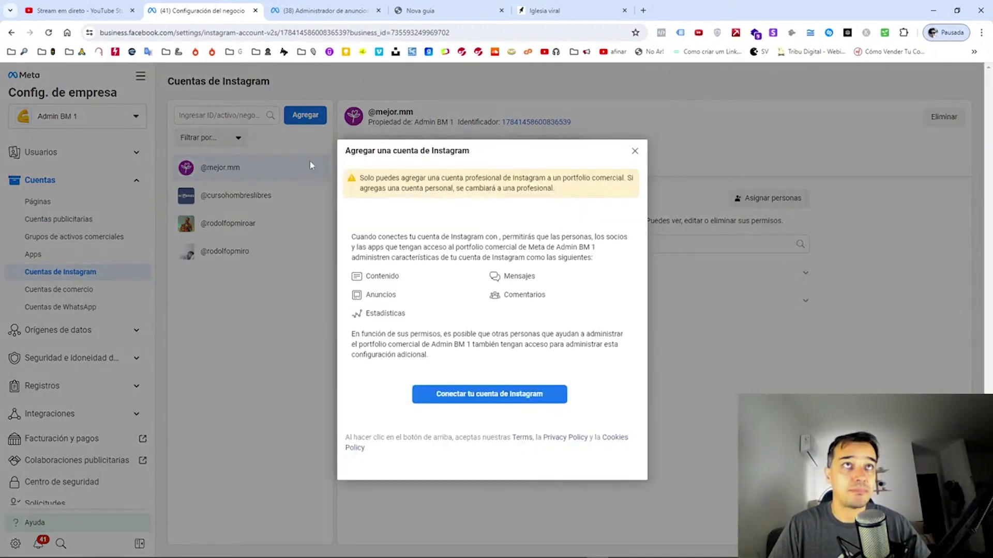
{"action": "left_click", "coordinate": [505, 404]}
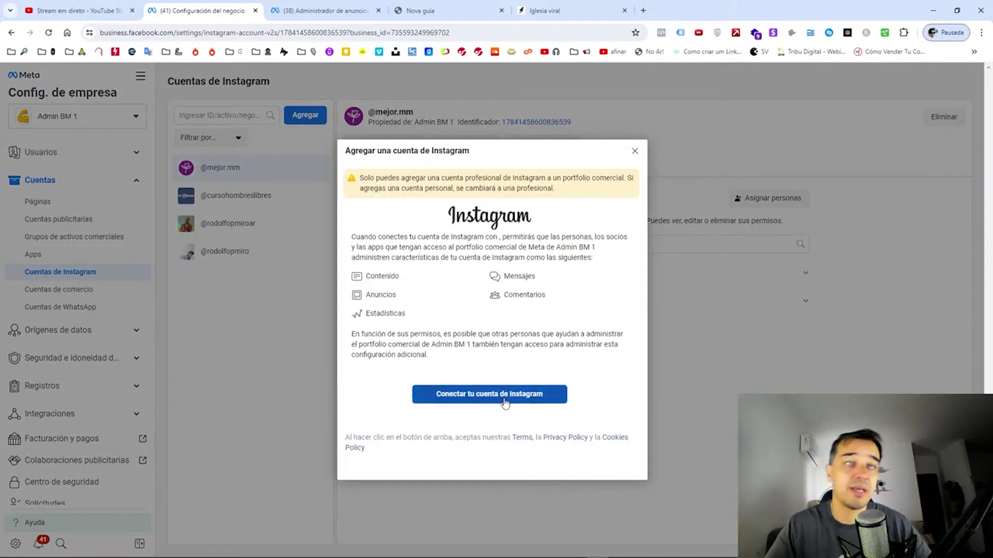
{"action": "left_click", "coordinate": [635, 153]}
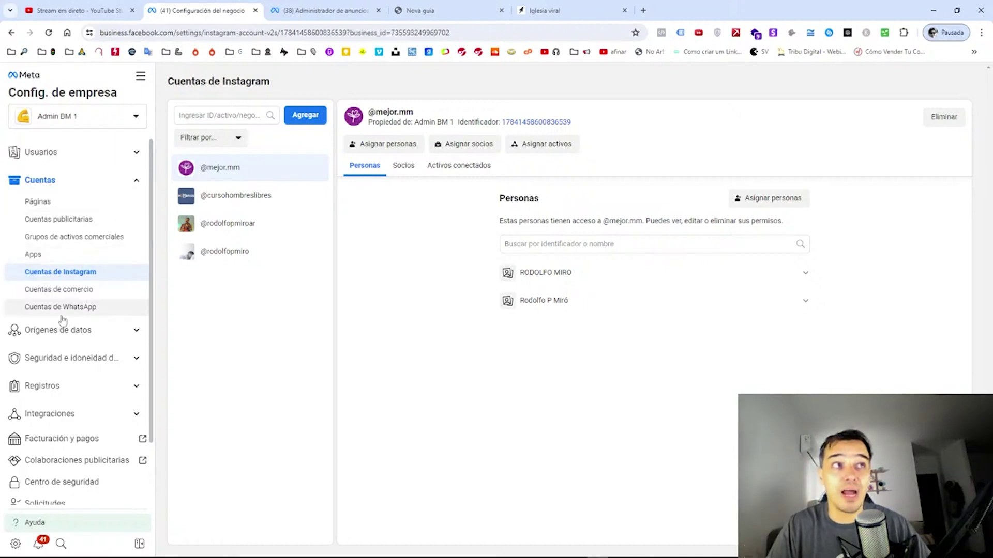
{"action": "left_click", "coordinate": [304, 116]}
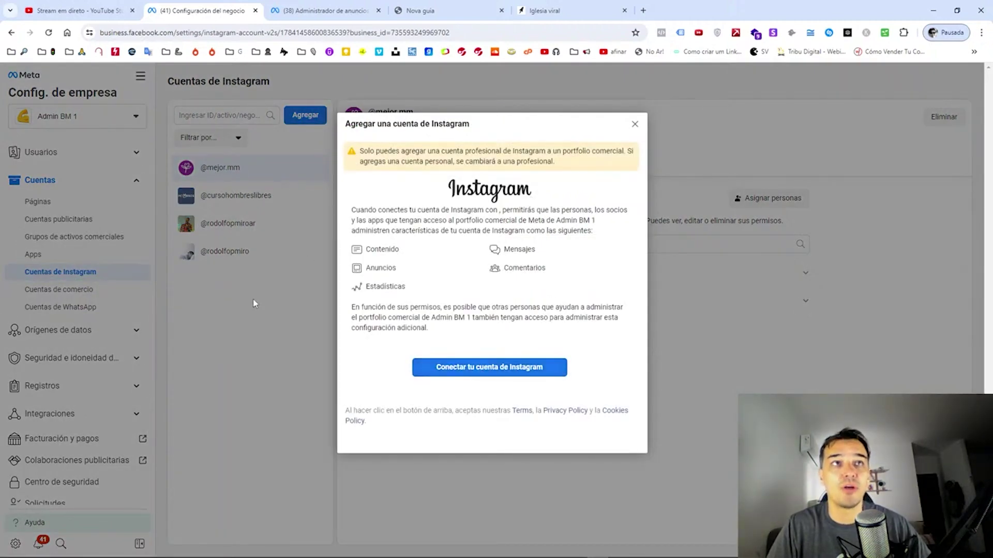
{"action": "left_click", "coordinate": [634, 125]}
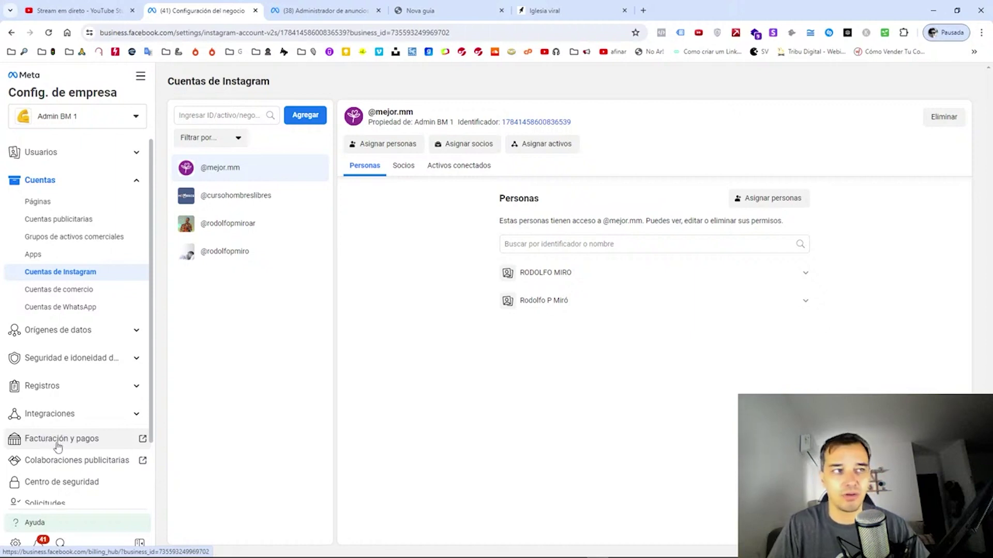
Look over the remaining business settings sections and collapse the Cuentas group.
{"action": "scroll", "coordinate": [58, 448], "scroll_direction": "down", "scroll_amount": 2}
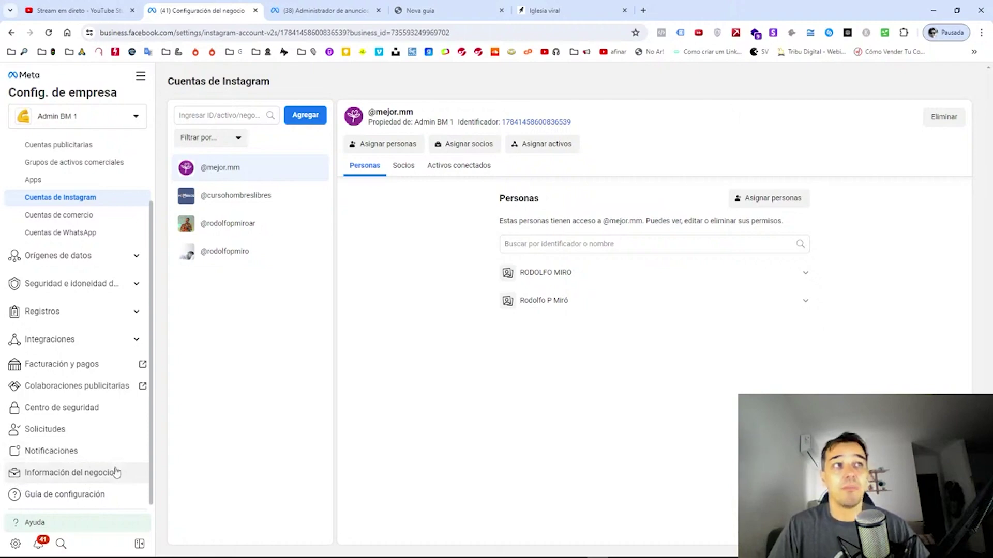
{"action": "scroll", "coordinate": [118, 474], "scroll_direction": "up", "scroll_amount": 2}
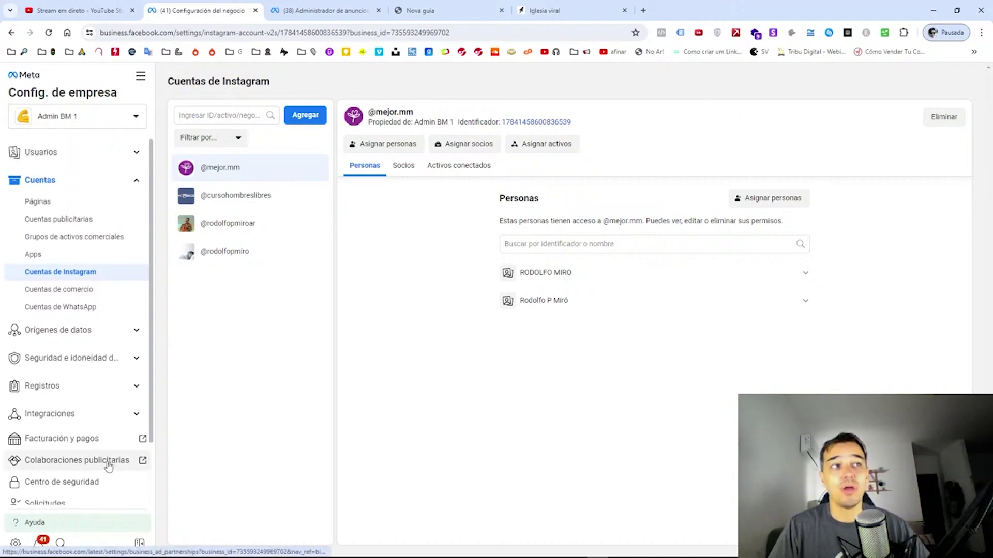
{"action": "scroll", "coordinate": [98, 440], "scroll_direction": "down", "scroll_amount": 2}
{"action": "scroll", "coordinate": [77, 375], "scroll_direction": "up", "scroll_amount": 2}
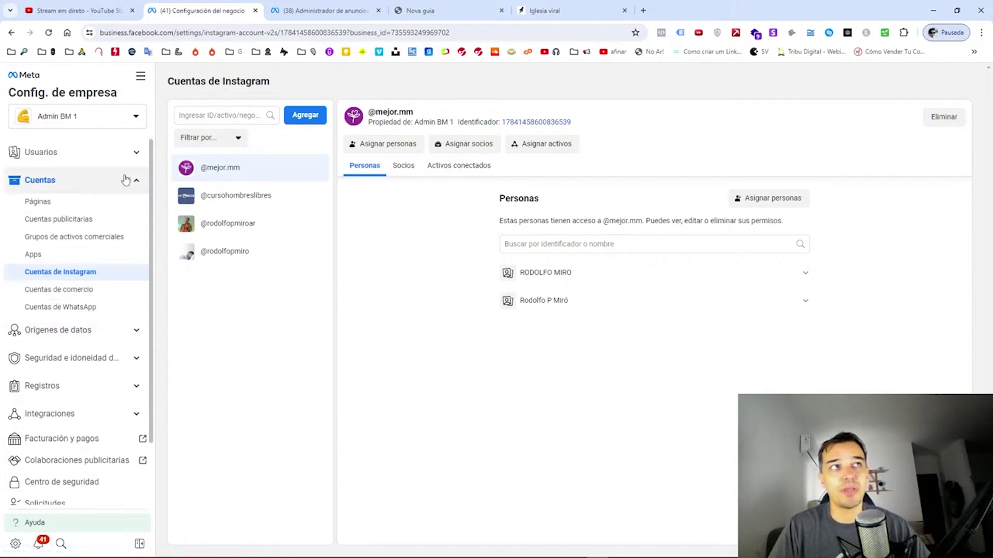
{"action": "left_click", "coordinate": [124, 179]}
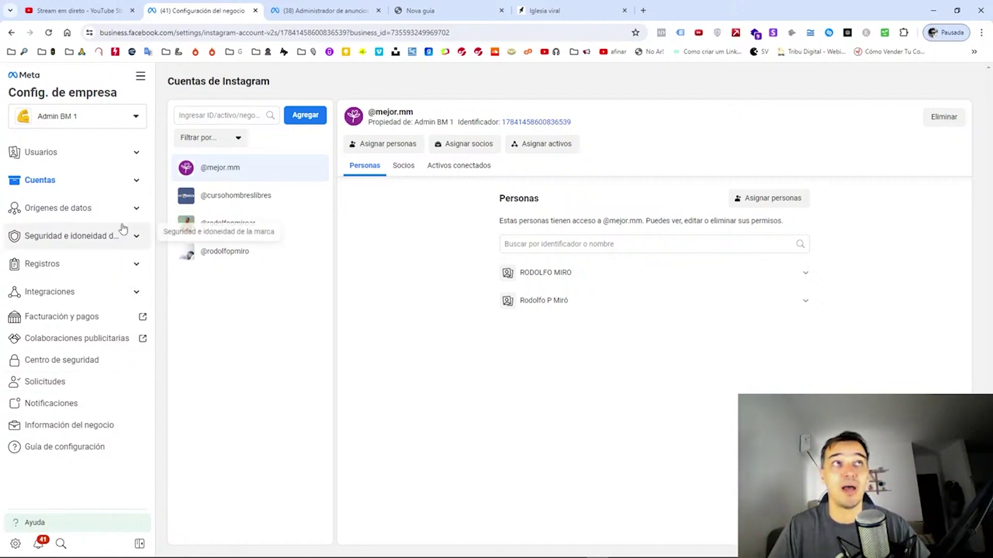
Switch to Word, add the list item "3- Cómo se estructura una campaña", and insert a page break after it.
{"action": "key", "text": "alt+Tab"}
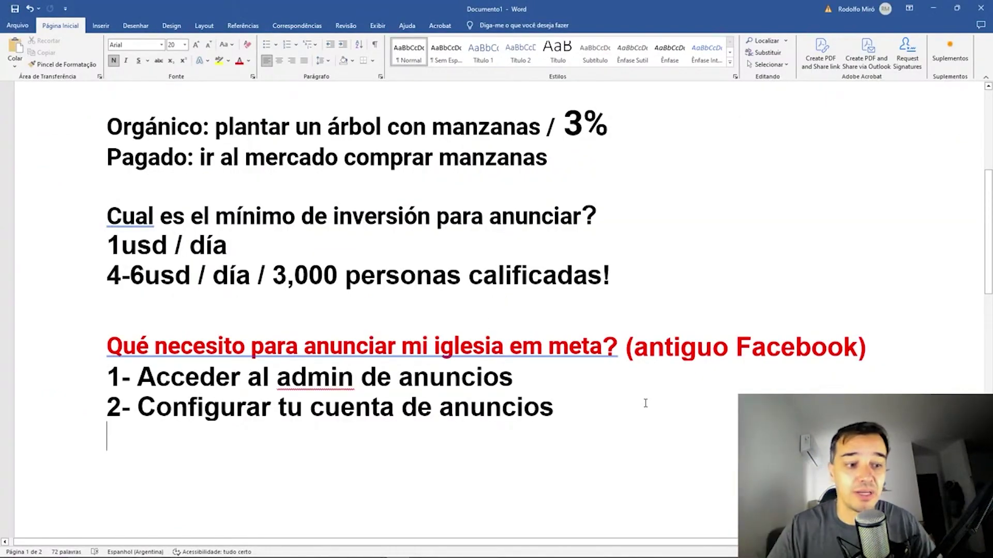
{"action": "type", "text": "3"}
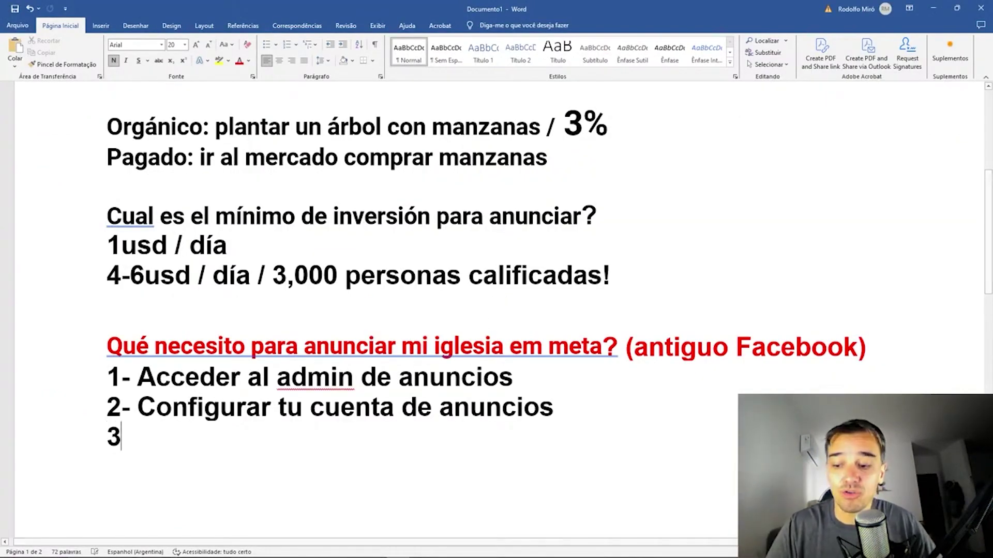
{"action": "type", "text": "- C"}
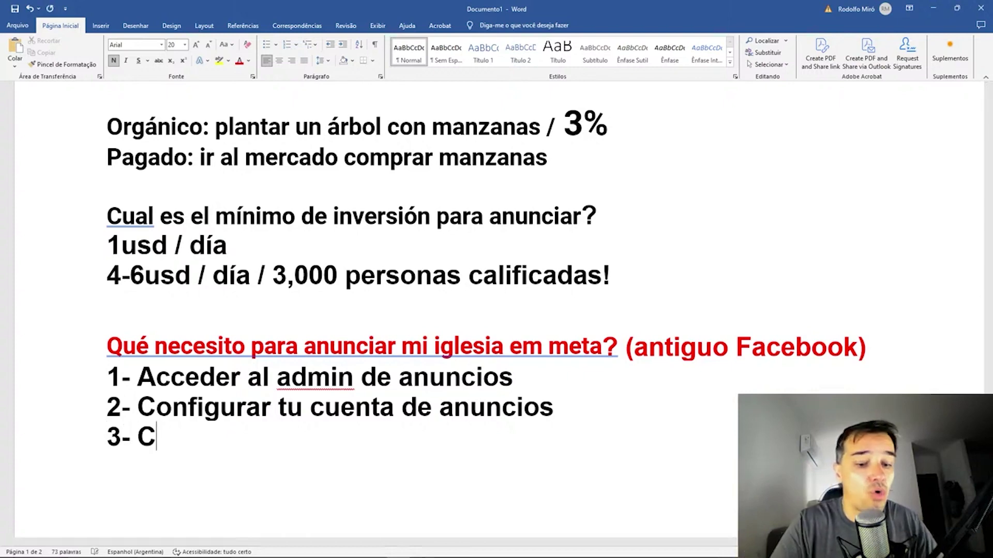
{"action": "type", "text": "ómo se estr"}
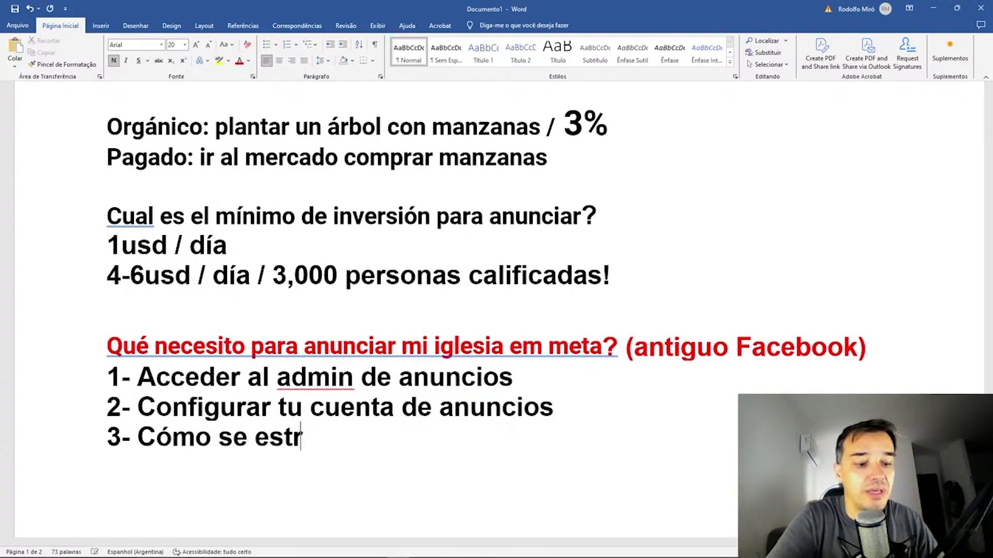
{"action": "type", "text": "uct"}
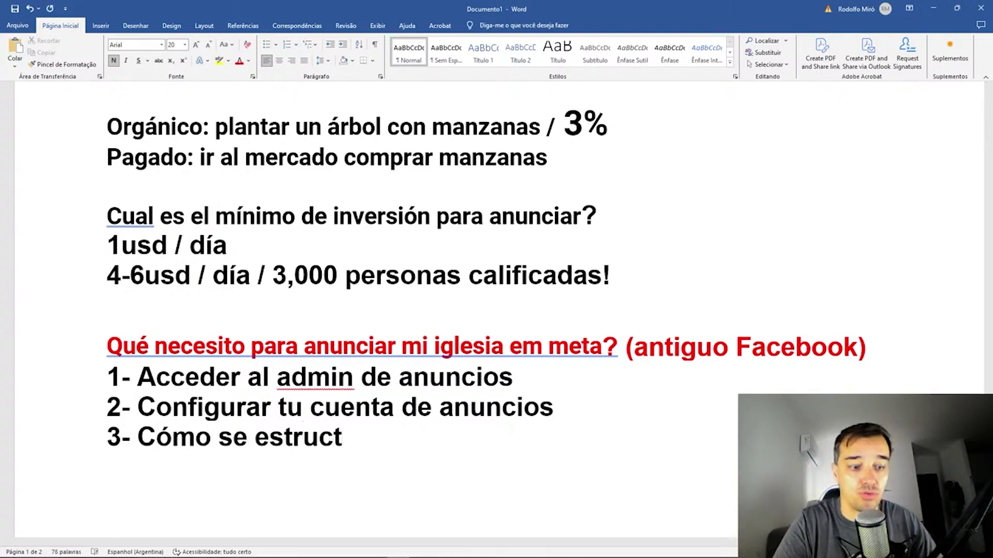
{"action": "type", "text": "ura una cam"}
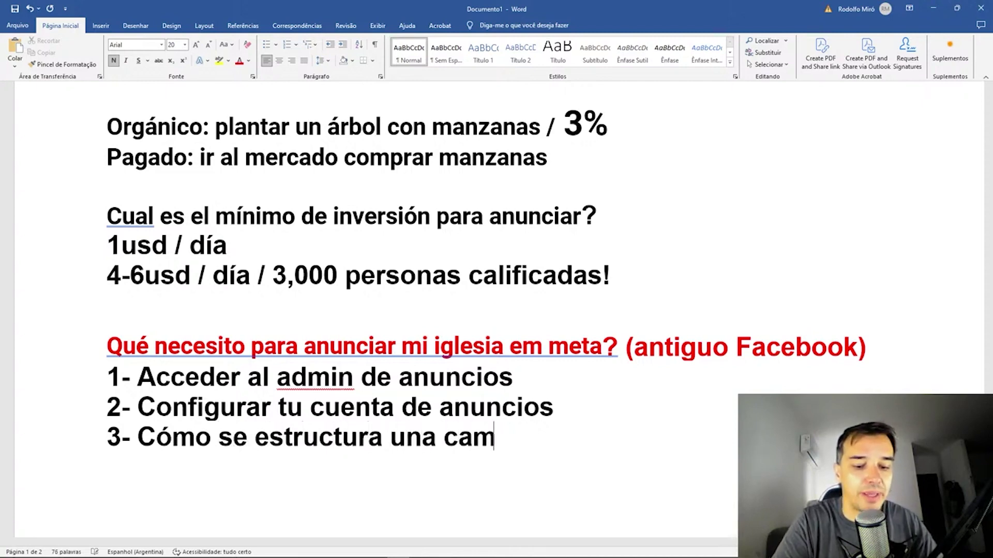
{"action": "type", "text": "paña"}
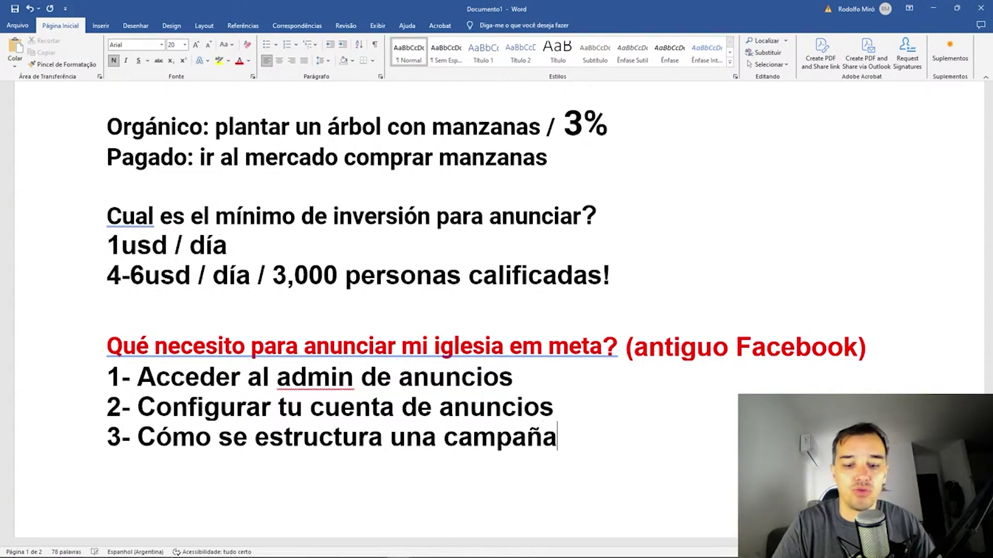
{"action": "key", "text": "ctrl+Return"}
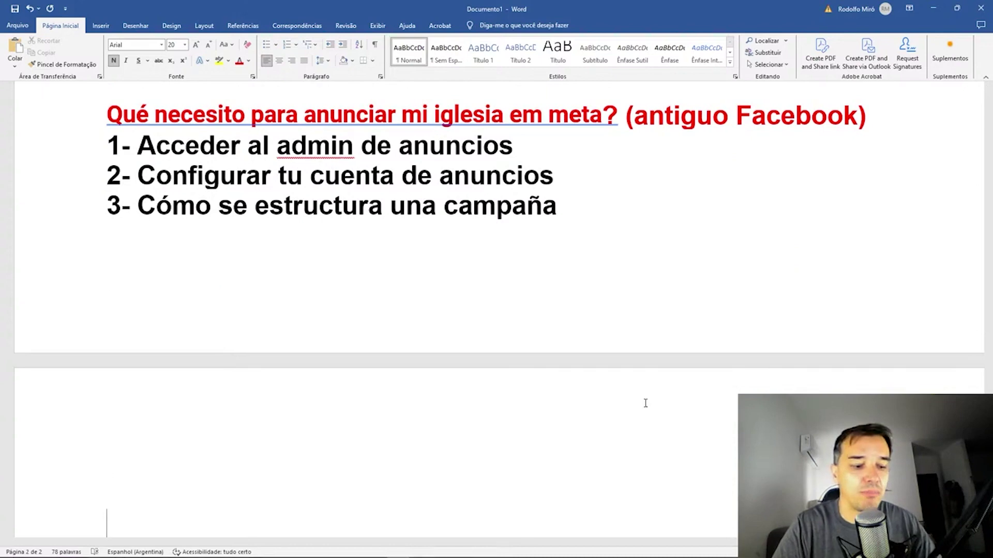
Switch to Meta Ads Manager and compare the Campañas, Conjuntos de anuncios and Anuncios levels, returning to Campañas.
{"action": "key", "text": "alt+Tab"}
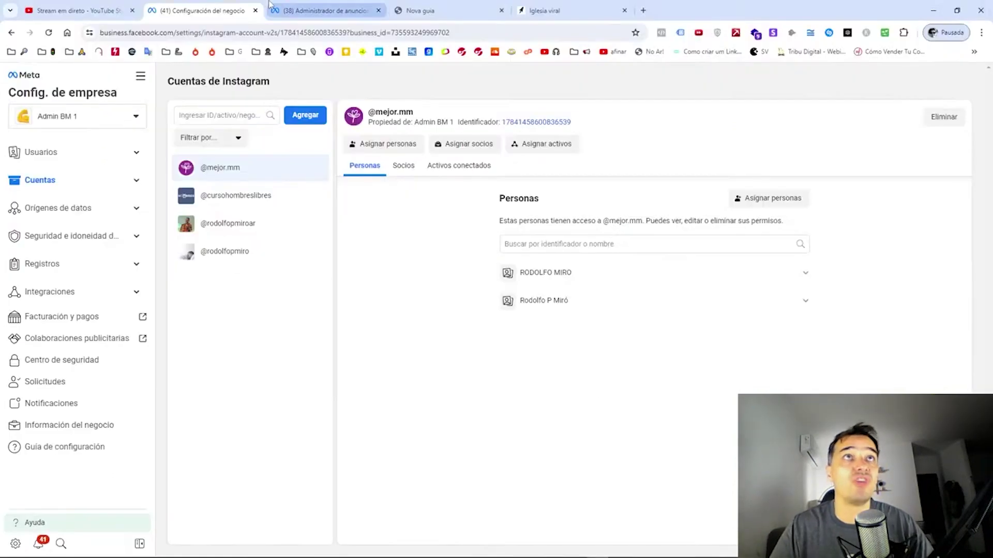
{"action": "left_click", "coordinate": [330, 6]}
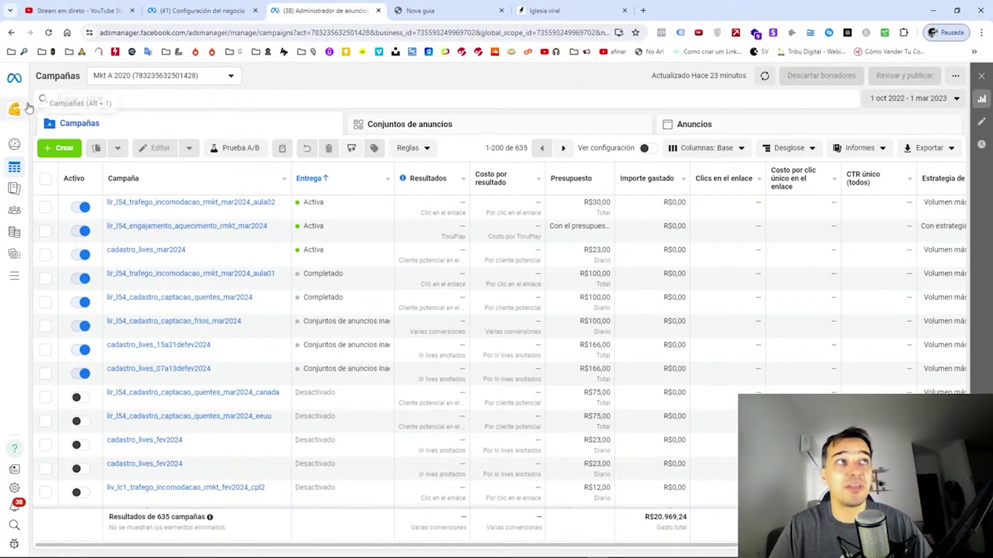
{"action": "mouse_move", "coordinate": [15, 171]}
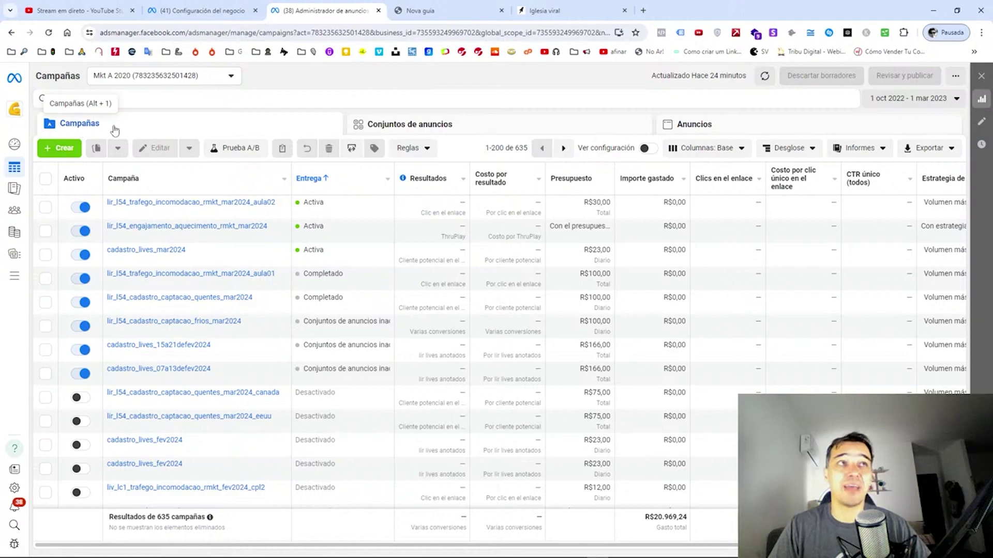
{"action": "left_click", "coordinate": [408, 126]}
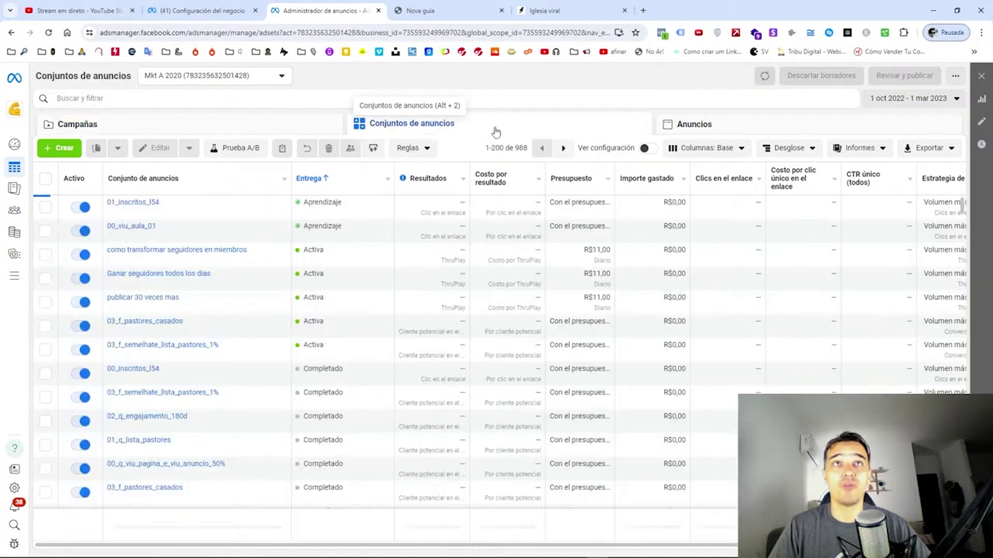
{"action": "left_click", "coordinate": [726, 131]}
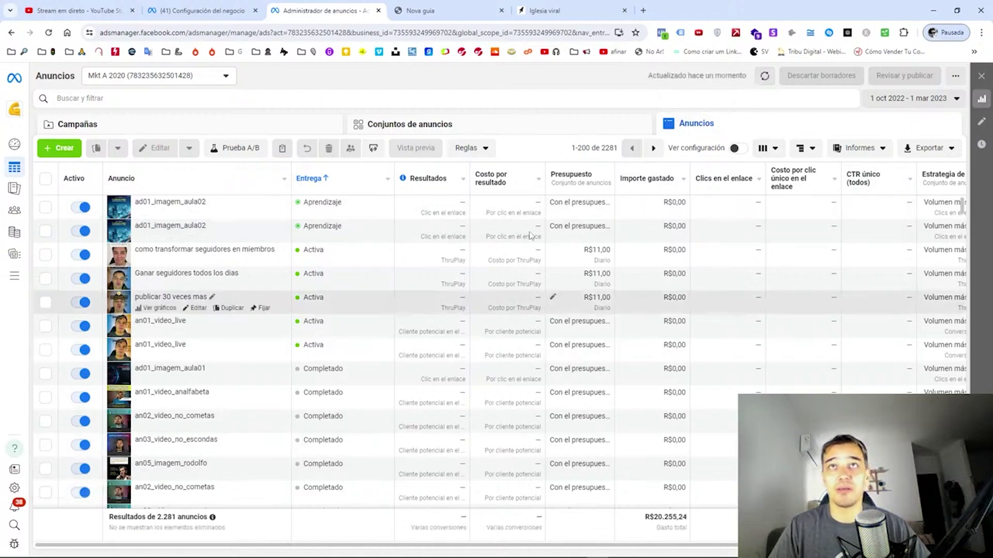
{"action": "left_click", "coordinate": [466, 129]}
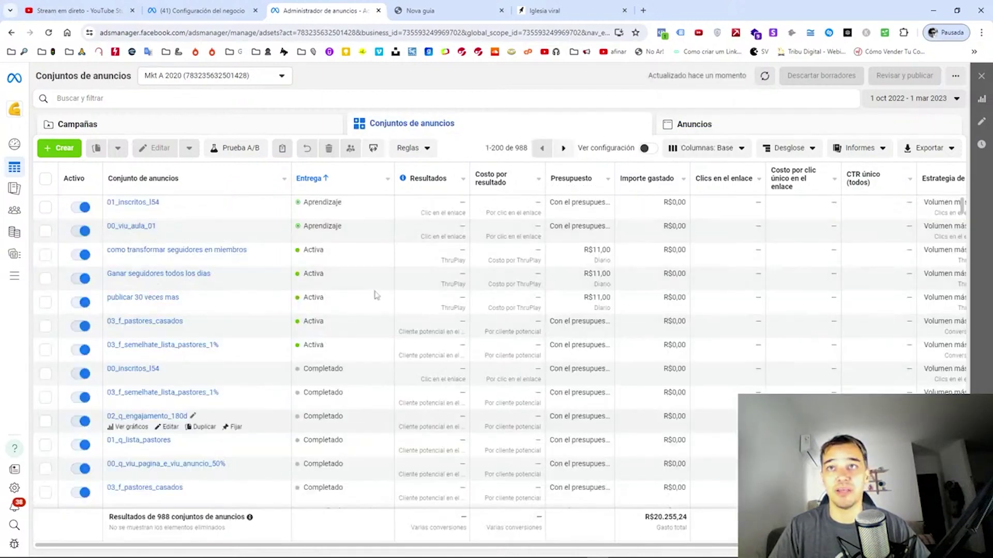
{"action": "left_click", "coordinate": [205, 129]}
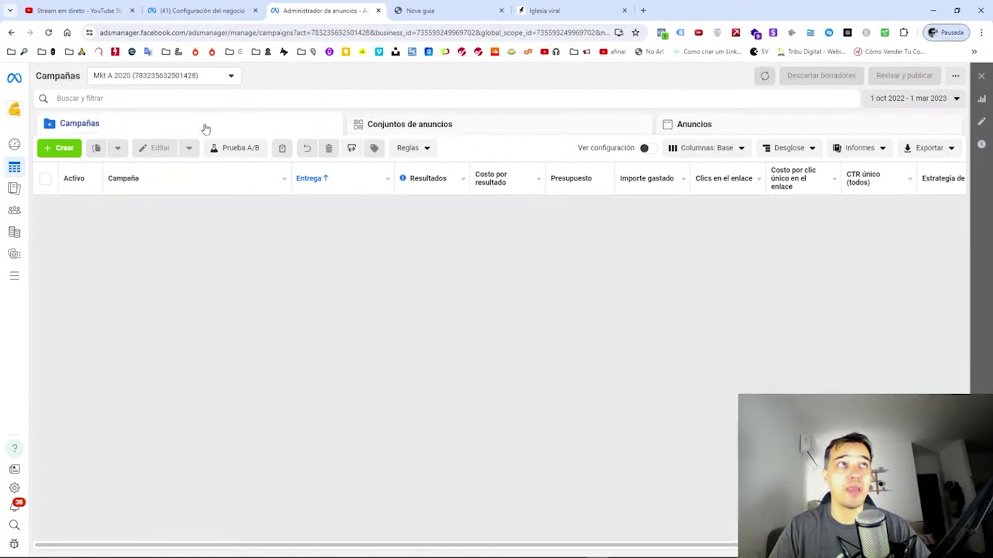
Switch to Word and write "- campañas" as the first structure item on the new page.
{"action": "key", "text": "alt+Tab"}
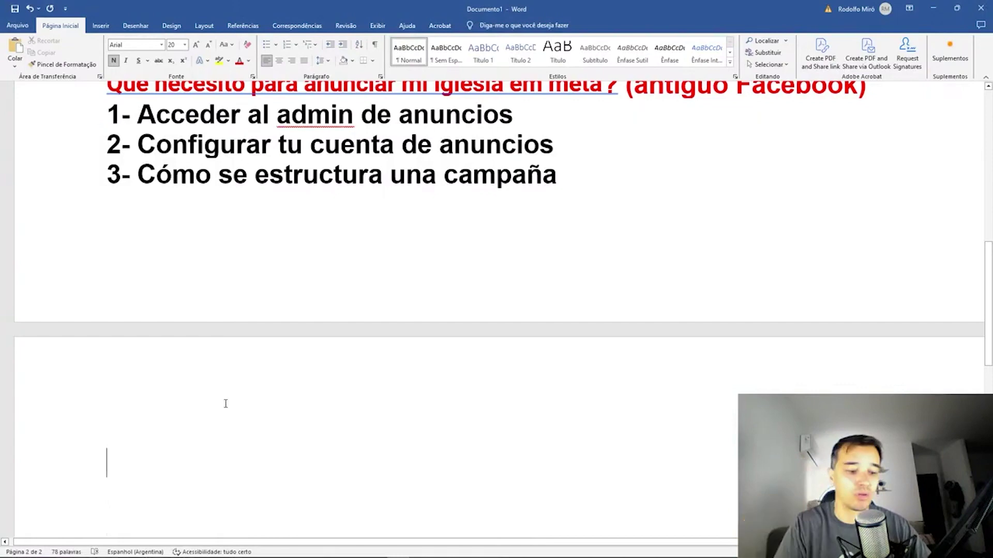
{"action": "type", "text": "campa"}
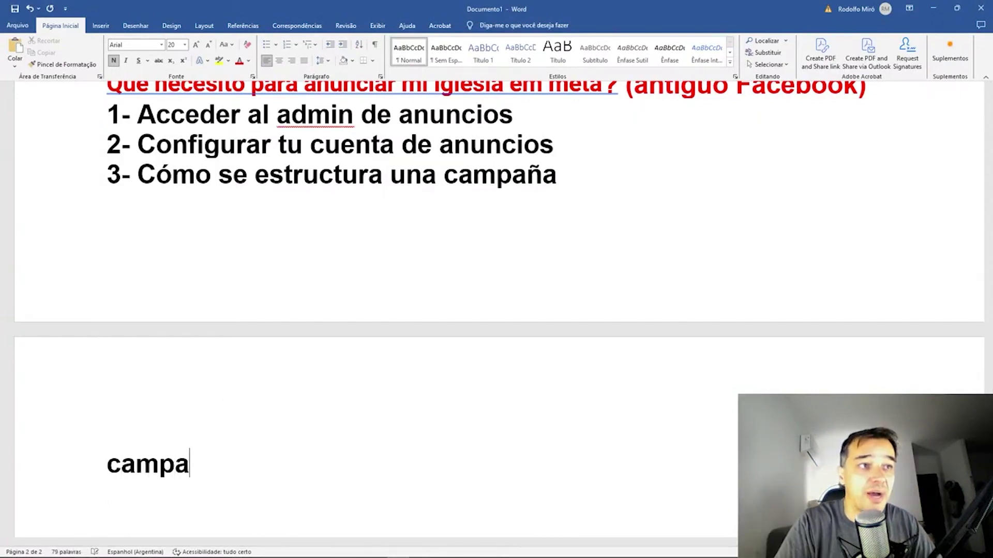
{"action": "type", "text": "]as"}
{"action": "key", "text": "BackSpace"}
{"action": "key", "text": "BackSpace"}
{"action": "key", "text": "BackSpace"}
{"action": "type", "text": "ças"}
{"action": "key", "text": "BackSpace"}
{"action": "key", "text": "BackSpace"}
{"action": "key", "text": "BackSpace"}
{"action": "type", "text": "ãs"}
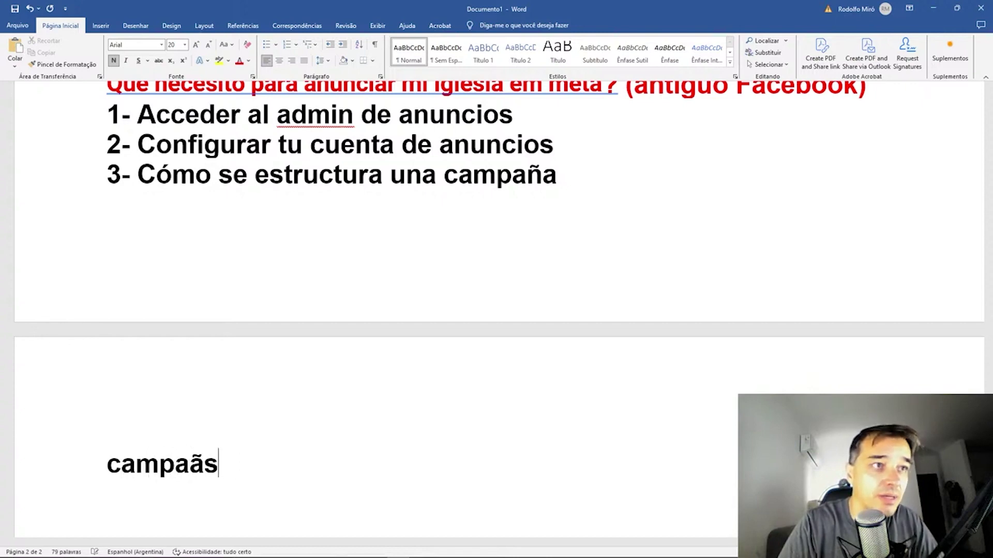
{"action": "type", "text": "ñ"}
{"action": "key", "text": "Left"}
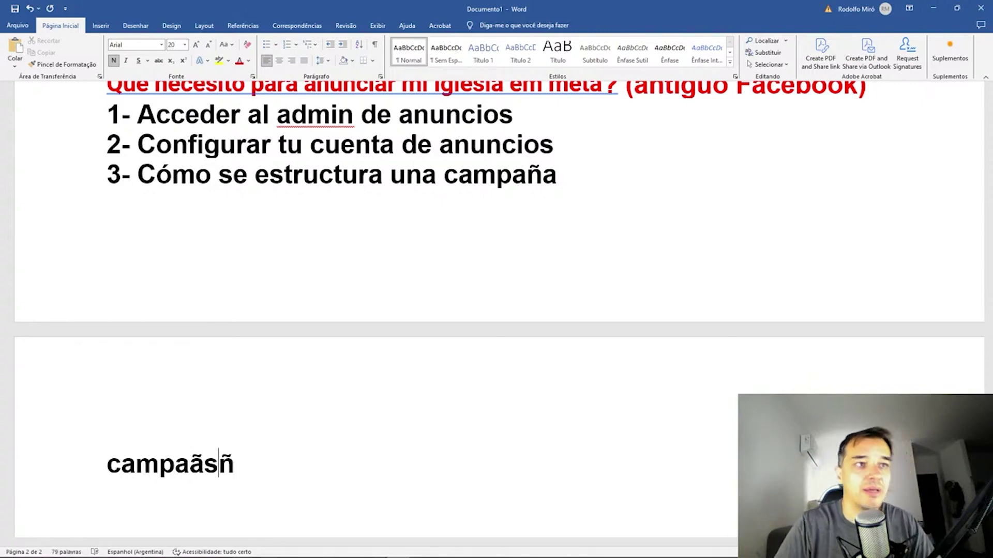
{"action": "key", "text": "BackSpace"}
{"action": "key", "text": "BackSpace"}
{"action": "type", "text": "as"}
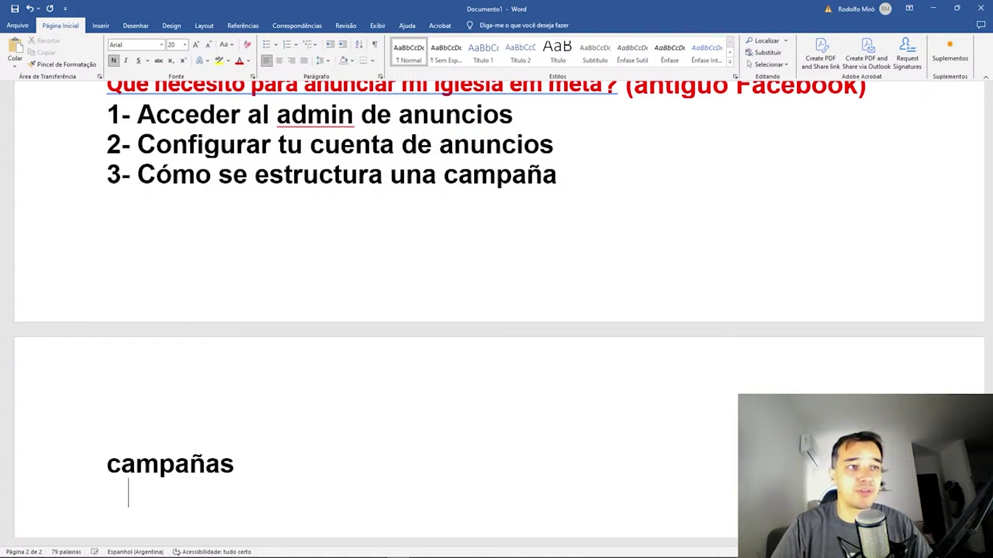
{"action": "type", "text": "  - "}
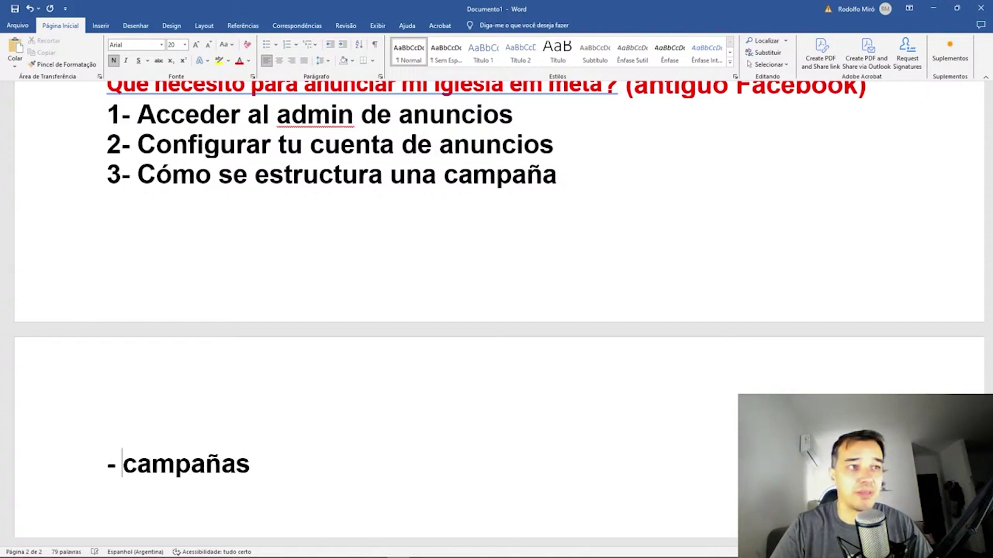
Add the progressively indented items "- conjuntos de anuncios" and "- anuncios" beneath "- campañas".
{"action": "type", "text": " -"}
{"action": "key", "text": "alt+Tab"}
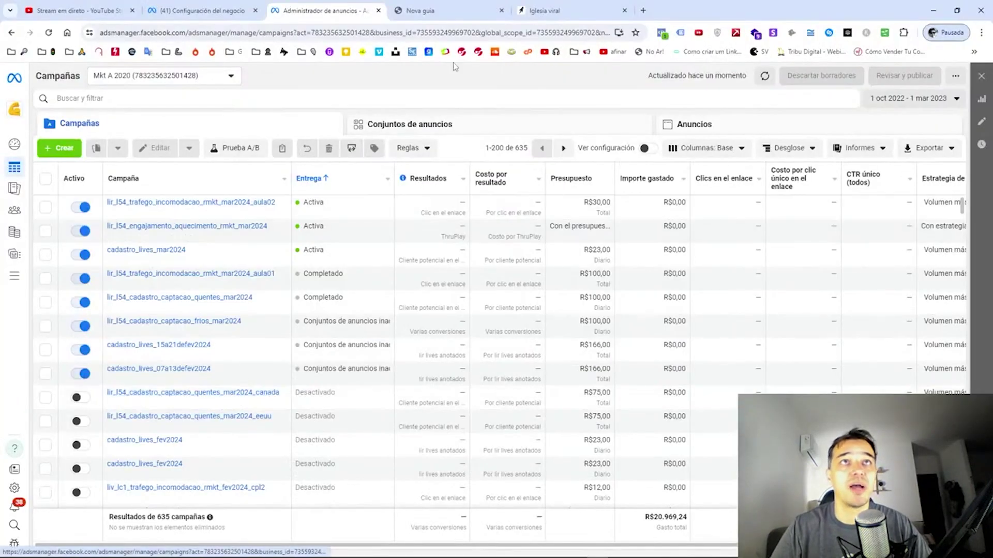
{"action": "key", "text": "alt+Tab"}
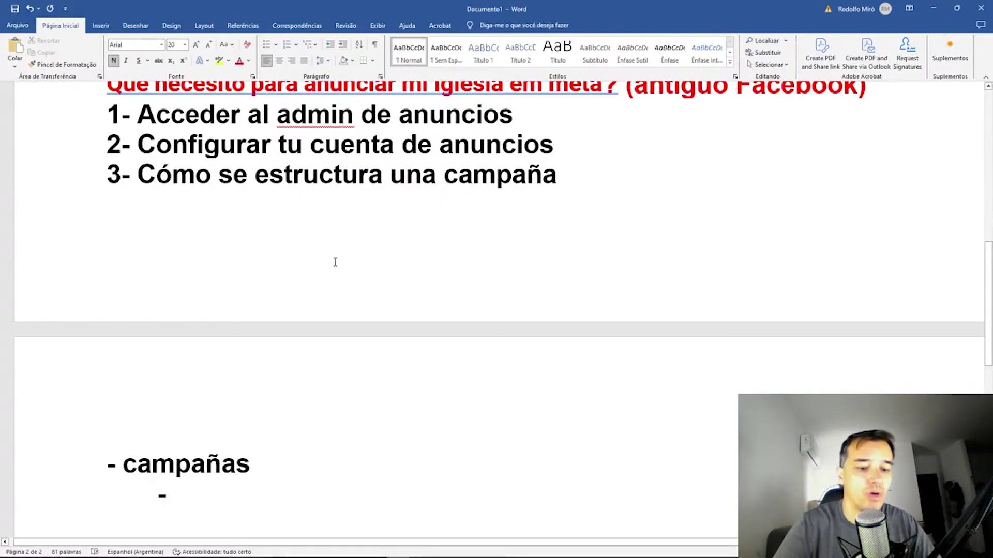
{"action": "type", "text": "conjuntos de an"}
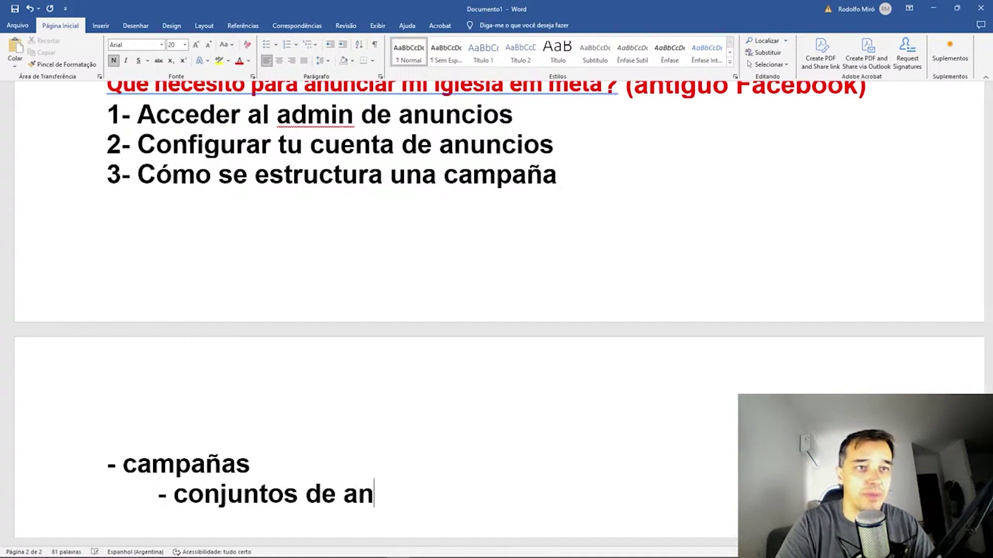
{"action": "type", "text": "unci"}
{"action": "key", "text": "BackSpace"}
{"action": "type", "text": "cios"}
{"action": "key", "text": "Return"}
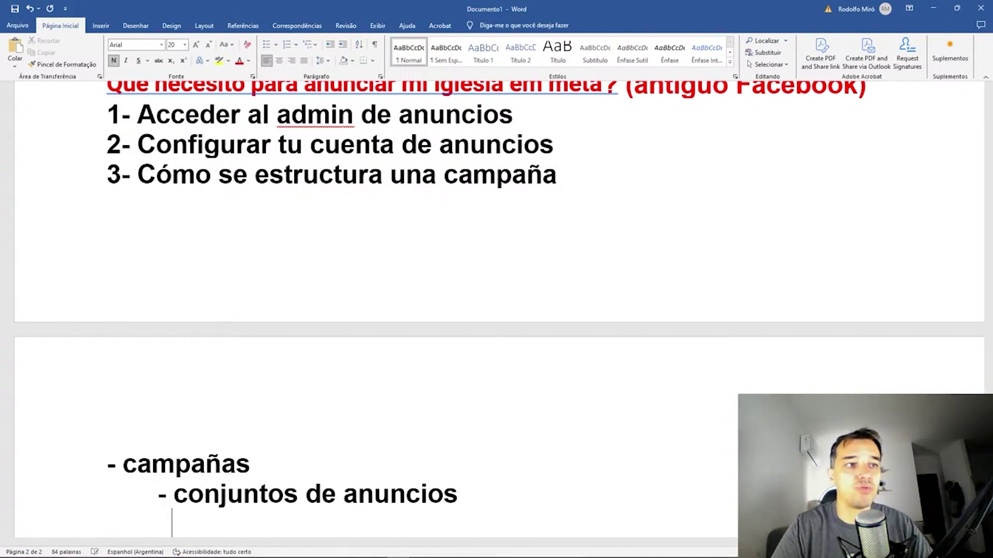
{"action": "type", "text": "-"}
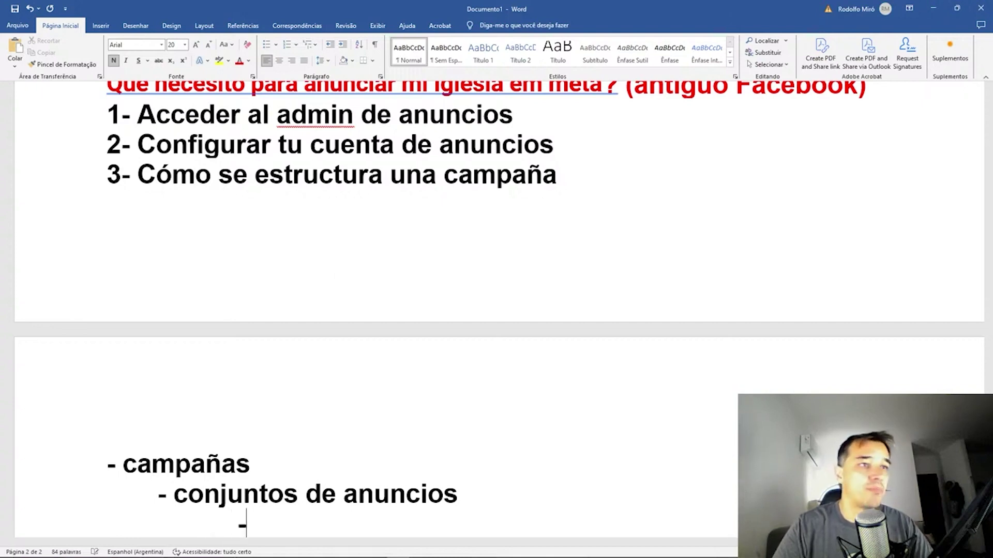
{"action": "type", "text": " anuncios"}
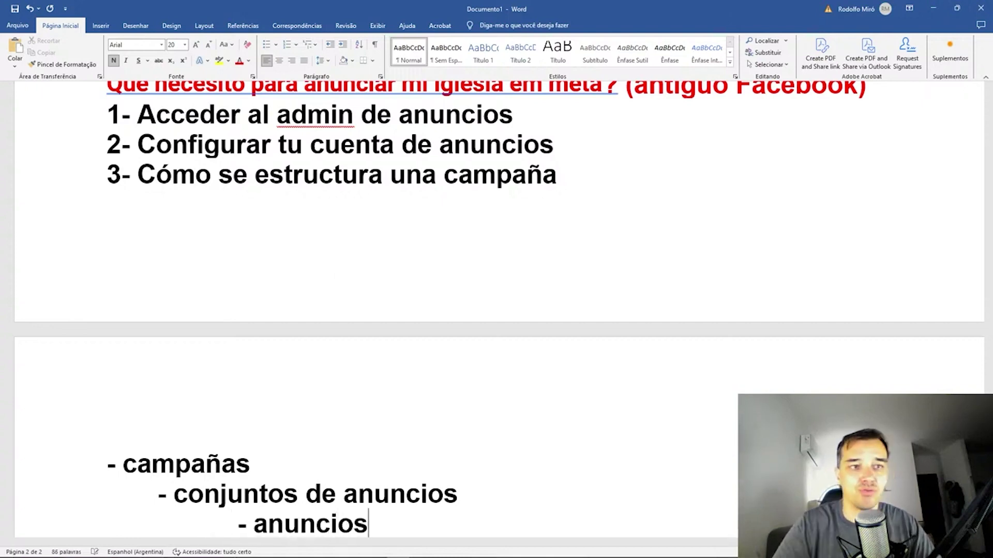
{"action": "key", "text": "Return"}
Highlight the "- campañas" item and the text "conjuntos de anuncios" in turn to point out the structure levels.
{"action": "left_click", "coordinate": [372, 404]}
{"action": "scroll", "coordinate": [335, 262], "scroll_direction": "up", "scroll_amount": 1}
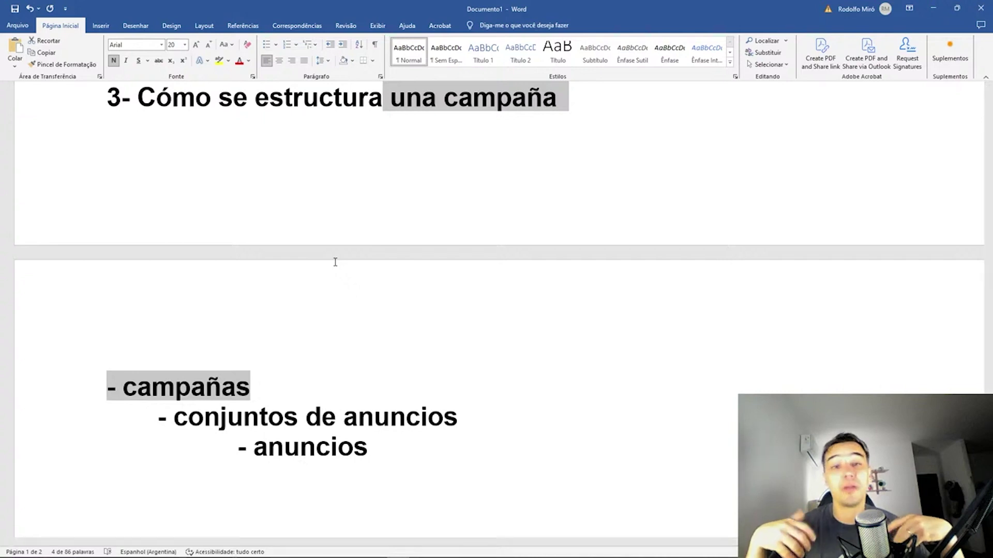
{"action": "key", "text": "Down"}
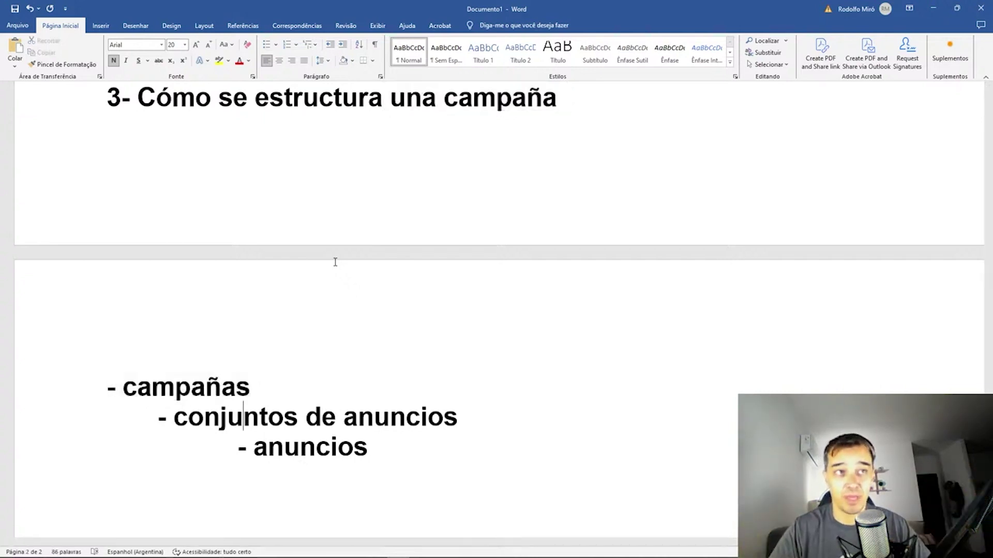
{"action": "key", "text": "Left"}
{"action": "key", "text": "Left"}
{"action": "key", "text": "Left"}
{"action": "key", "text": "shift+Down"}
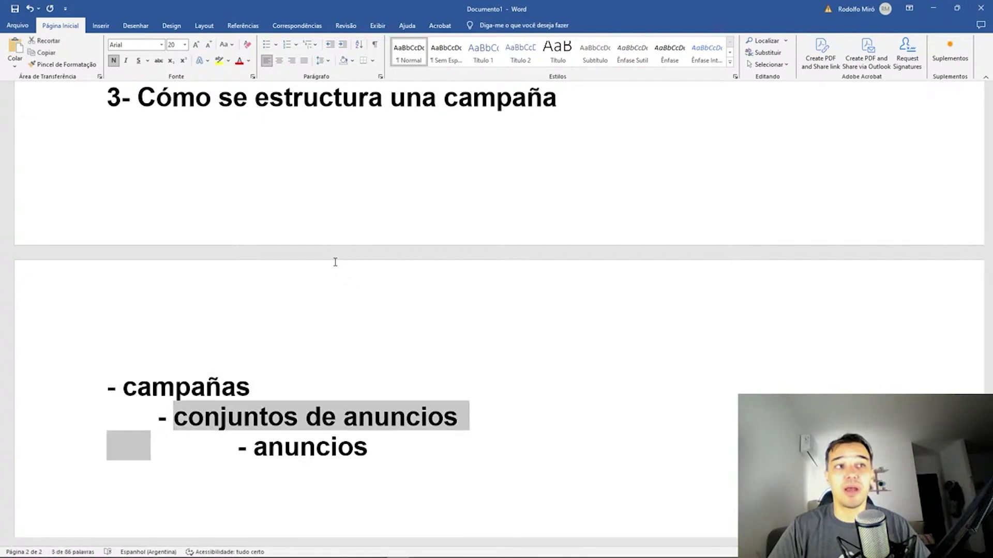
{"action": "key", "text": "shift+Left"}
{"action": "key", "text": "shift+Left"}
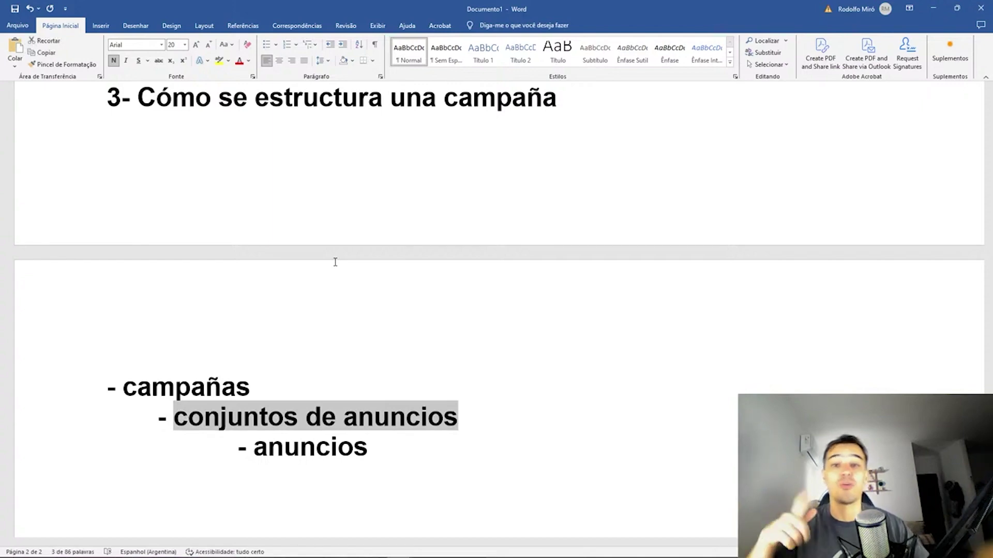
Open a blank line below "- conjuntos de anuncios" and paste three copies of that indented item there.
{"action": "key", "text": "Right"}
{"action": "key", "text": "End"}
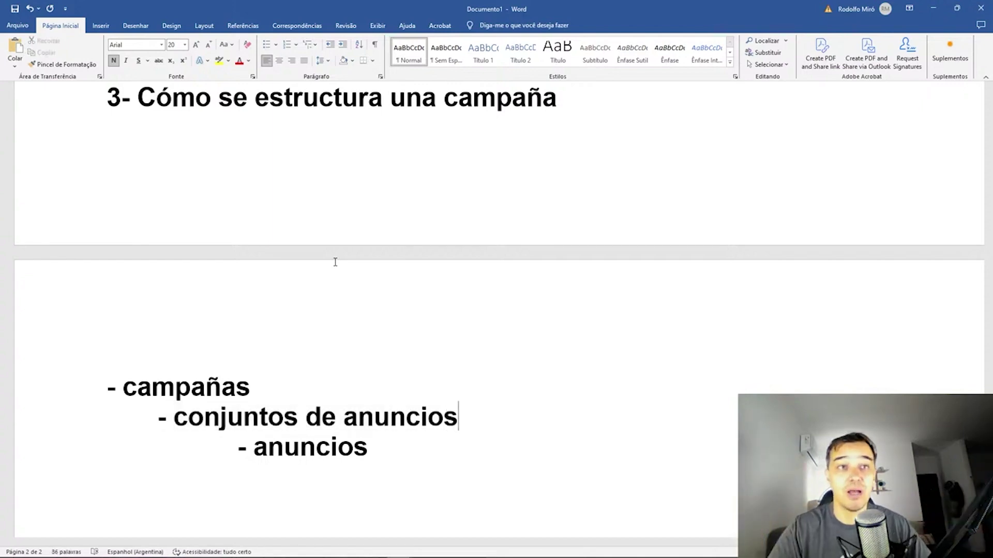
{"action": "key", "text": "Return"}
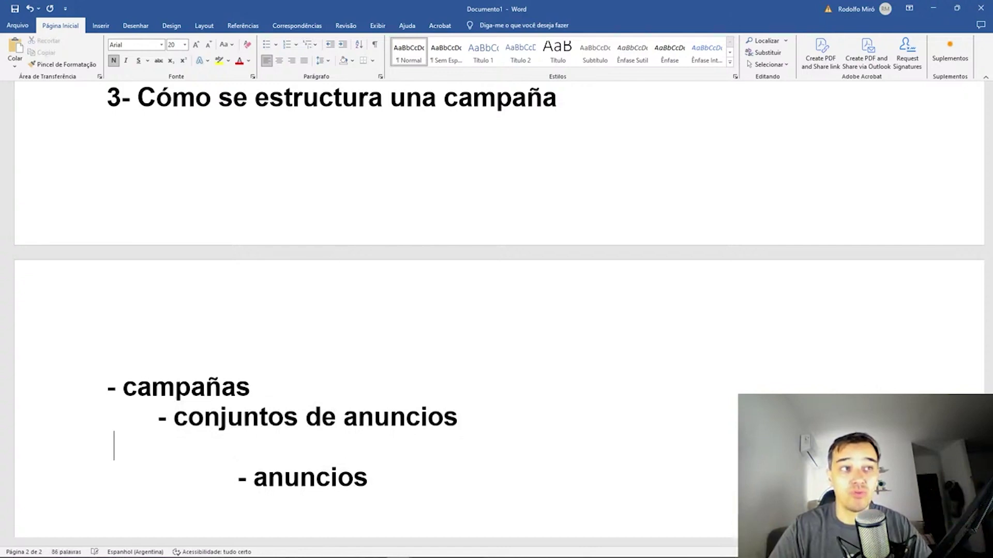
{"action": "key", "text": "BackSpace"}
{"action": "key", "text": "BackSpace"}
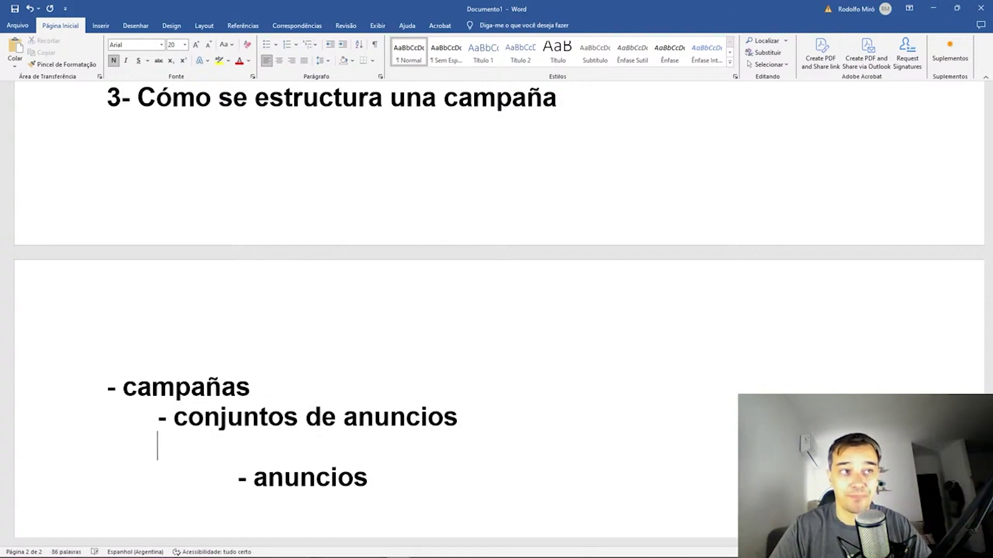
{"action": "key", "text": "Home"}
{"action": "key", "text": "shift+Down"}
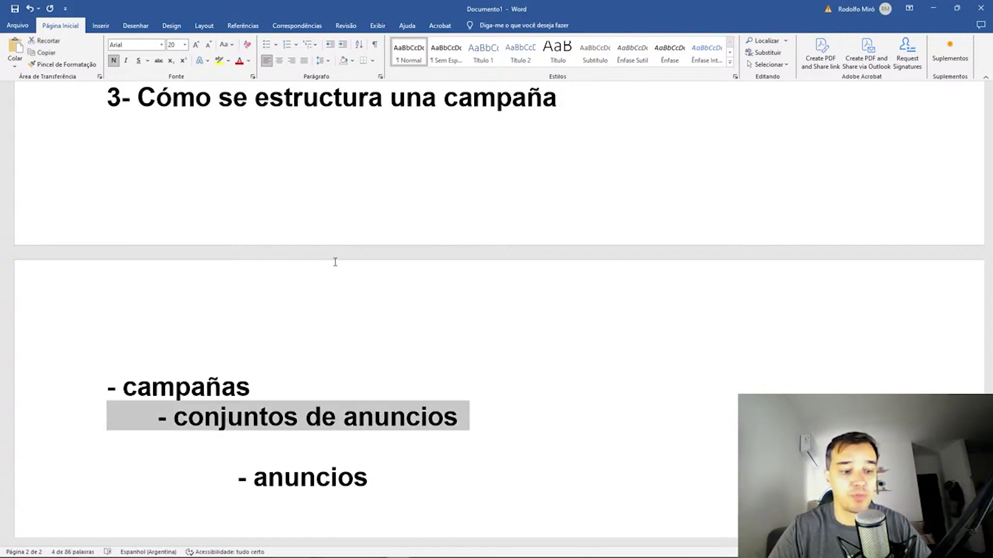
{"action": "key", "text": "ctrl+c"}
{"action": "key", "text": "Right"}
{"action": "key", "text": "ctrl+v"}
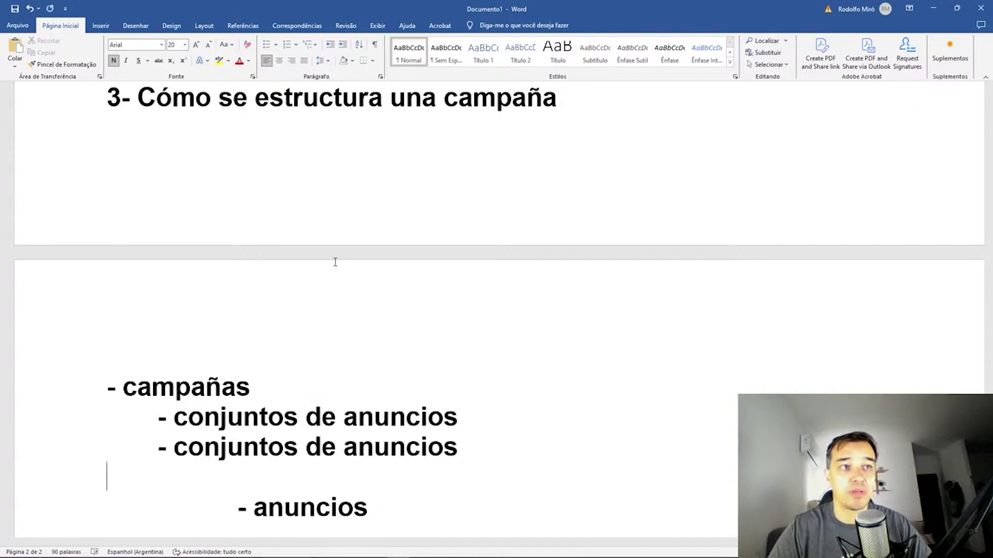
{"action": "key", "text": "ctrl+v"}
{"action": "key", "text": "ctrl+v"}
Replace the text of the second "conjuntos de anuncios" item with "CA 1".
{"action": "key", "text": "Up"}
{"action": "key", "text": "Up"}
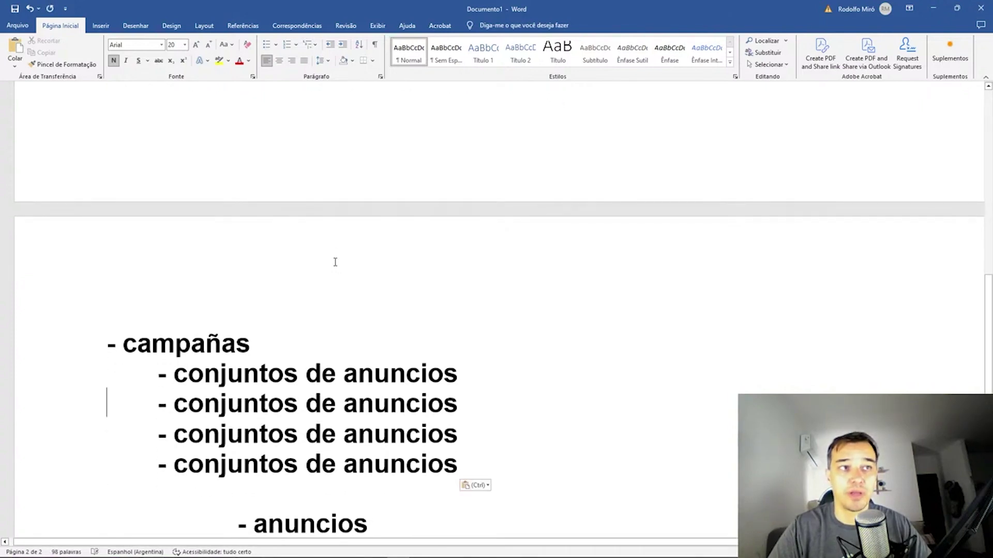
{"action": "key", "text": "Right"}
{"action": "key", "text": "Right"}
{"action": "key", "text": "Right"}
{"action": "key", "text": "Right"}
{"action": "key", "text": "Right"}
{"action": "key", "text": "Right"}
{"action": "key", "text": "Right"}
{"action": "key", "text": "Right"}
{"action": "key", "text": "Right"}
{"action": "key", "text": "Right"}
{"action": "key", "text": "Right"}
{"action": "key", "text": "Right"}
{"action": "key", "text": "Right"}
{"action": "key", "text": "Right"}
{"action": "key", "text": "Right"}
{"action": "key", "text": "Right"}
{"action": "key", "text": "Right"}
{"action": "key", "text": "Right"}
{"action": "key", "text": "Right"}
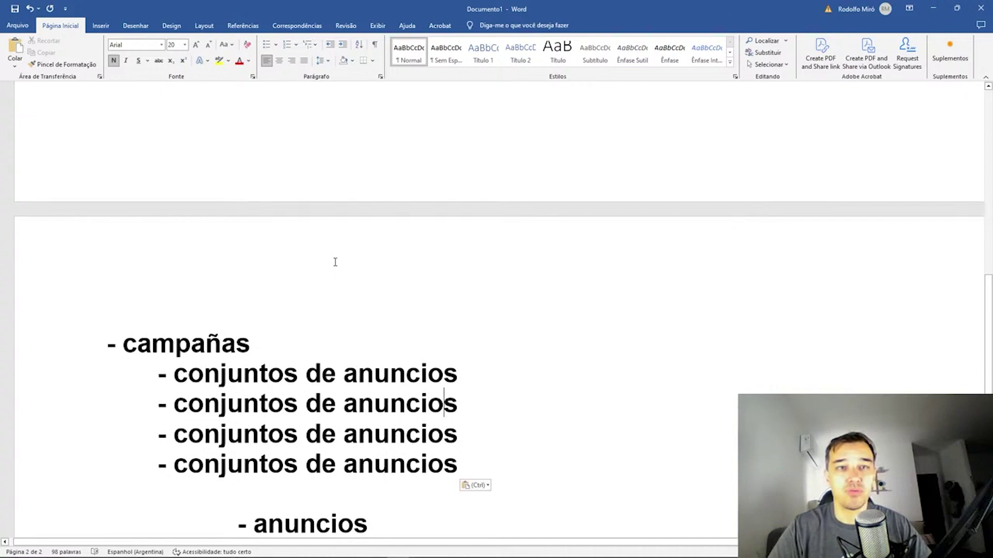
{"action": "key", "text": "shift+Left"}
{"action": "key", "text": "shift+Left"}
{"action": "key", "text": "shift+Left"}
{"action": "key", "text": "shift+Left"}
{"action": "key", "text": "shift+Left"}
{"action": "key", "text": "shift+Left"}
{"action": "key", "text": "shift+Left"}
{"action": "key", "text": "shift+Left"}
{"action": "key", "text": "shift+Left"}
{"action": "key", "text": "shift+Left"}
{"action": "key", "text": "shift+Left"}
{"action": "key", "text": "shift+Left"}
{"action": "key", "text": "shift+Left"}
{"action": "key", "text": "shift+Left"}
{"action": "key", "text": "shift+Left"}
{"action": "key", "text": "shift+Left"}
{"action": "key", "text": "shift+Left"}
{"action": "key", "text": "shift+Left"}
{"action": "key", "text": "shift+Left"}
{"action": "key", "text": "shift+Left"}
{"action": "key", "text": "shift+Left"}
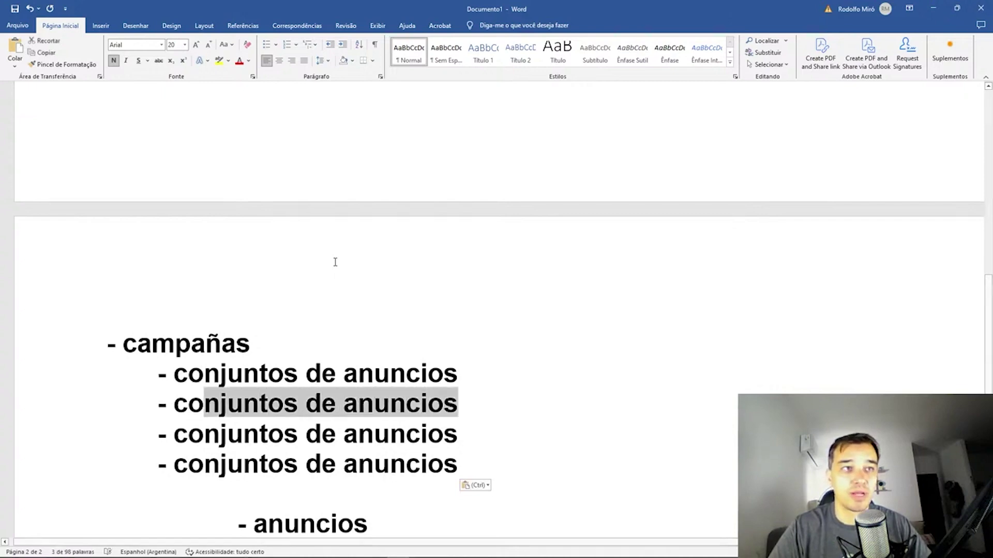
{"action": "type", "text": "C"}
{"action": "key", "text": "BackSpace"}
{"action": "type", "text": "A 1"}
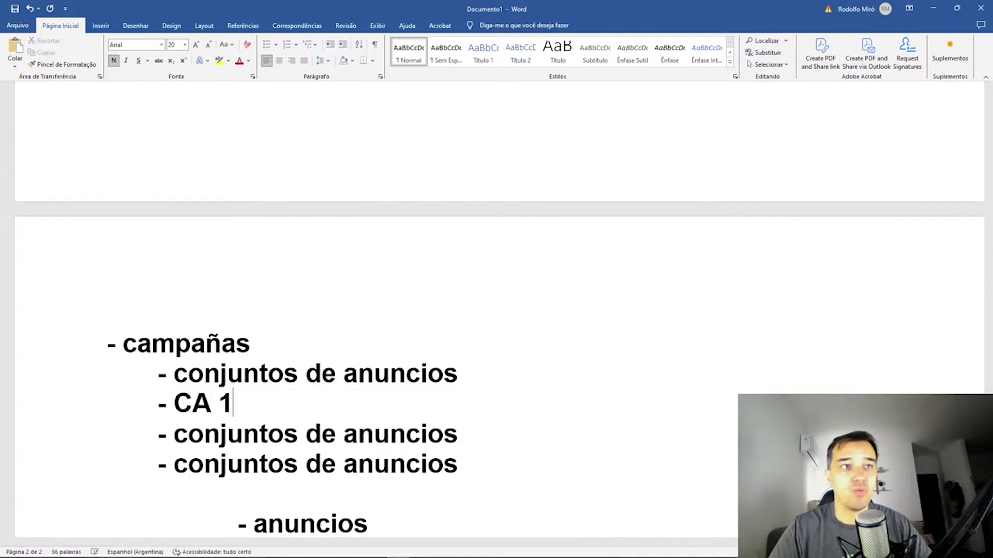
Copy "CA 1" and paste it over the text of the "conjuntos de anuncios" item directly below.
{"action": "key", "text": "shift+Left"}
{"action": "key", "text": "shift+Left"}
{"action": "key", "text": "shift+Left"}
{"action": "key", "text": "shift+Left"}
{"action": "key", "text": "ctrl+c"}
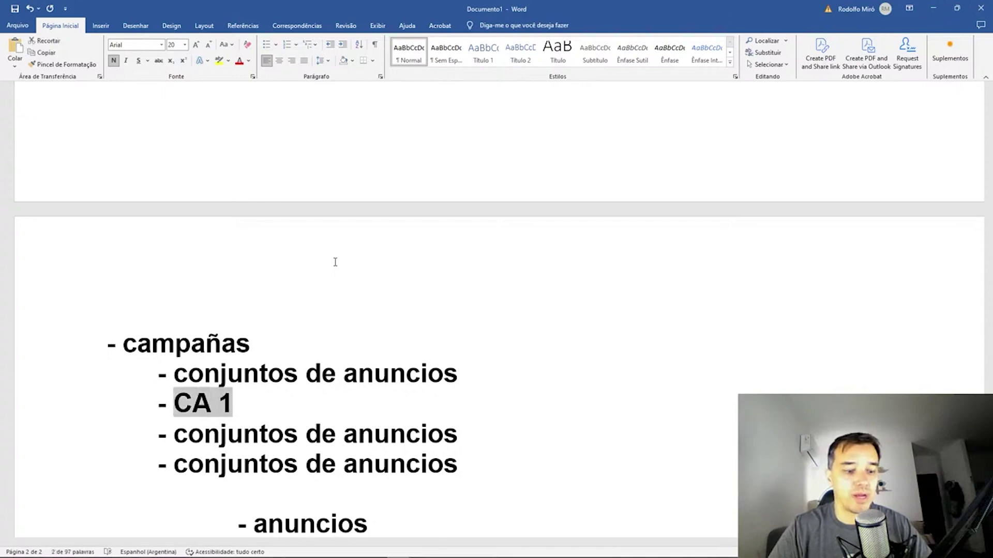
{"action": "key", "text": "Down"}
{"action": "key", "text": "shift+Right"}
{"action": "key", "text": "shift+Right"}
{"action": "key", "text": "shift+Right"}
{"action": "key", "text": "shift+Right"}
{"action": "key", "text": "shift+Right"}
{"action": "key", "text": "shift+Right"}
{"action": "key", "text": "shift+Right"}
{"action": "key", "text": "shift+Right"}
{"action": "key", "text": "shift+Right"}
{"action": "key", "text": "shift+Right"}
{"action": "key", "text": "shift+Right"}
{"action": "key", "text": "shift+Right"}
{"action": "key", "text": "shift+Right"}
{"action": "key", "text": "shift+Right"}
{"action": "key", "text": "shift+Right"}
{"action": "key", "text": "shift+Right"}
{"action": "key", "text": "shift+Right"}
{"action": "key", "text": "shift+Right"}
{"action": "key", "text": "shift+Right"}
{"action": "key", "text": "shift+Right"}
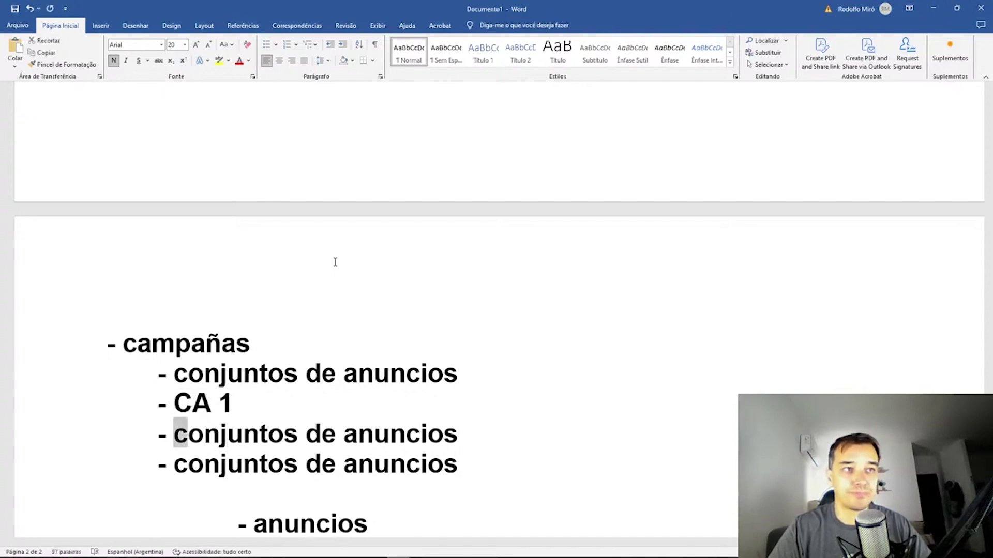
{"action": "key", "text": "ctrl+v"}
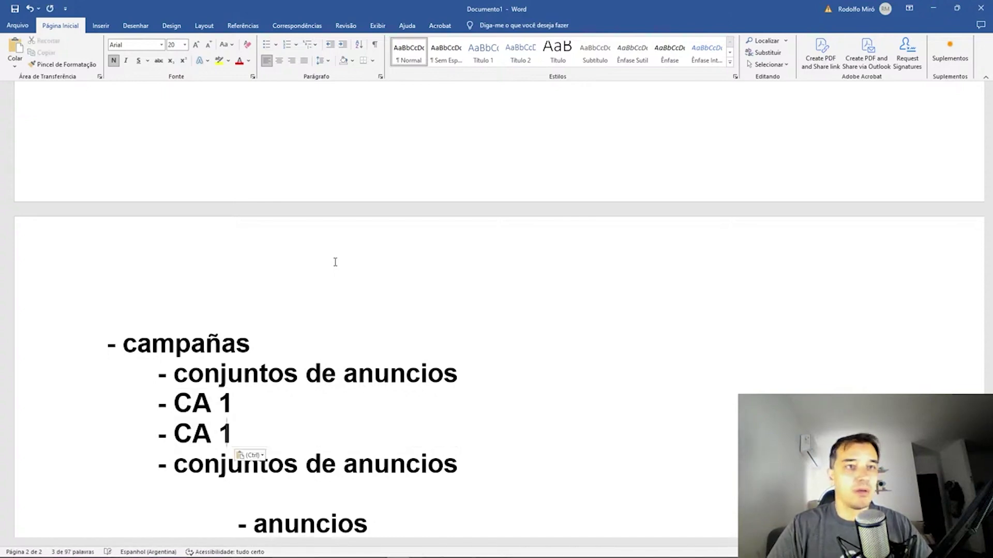
Change the second "CA 1" item to "CA 2".
{"action": "key", "text": "shift+Left"}
{"action": "type", "text": "2"}
{"action": "key", "text": "Right"}
Replace the "conjuntos de anuncios" text of the item below "CA 2" with "CA 3", reusing the copied "CA 1" text.
{"action": "key", "text": "Down"}
{"action": "key", "text": "Left"}
{"action": "key", "text": "ctrl+Left"}
{"action": "key", "text": "Left"}
{"action": "key", "text": "Right"}
{"action": "key", "text": "shift+Right"}
{"action": "key", "text": "shift+Right"}
{"action": "key", "text": "shift+Right"}
{"action": "key", "text": "shift+Right"}
{"action": "key", "text": "shift+Right"}
{"action": "key", "text": "shift+Right"}
{"action": "key", "text": "shift+Right"}
{"action": "key", "text": "shift+Right"}
{"action": "key", "text": "shift+Right"}
{"action": "key", "text": "shift+Right"}
{"action": "key", "text": "shift+Right"}
{"action": "key", "text": "shift+Right"}
{"action": "key", "text": "shift+Right"}
{"action": "key", "text": "shift+Right"}
{"action": "key", "text": "shift+Right"}
{"action": "key", "text": "shift+Right"}
{"action": "key", "text": "shift+Right"}
{"action": "key", "text": "shift+Right"}
{"action": "key", "text": "shift+Right"}
{"action": "key", "text": "shift+Right"}
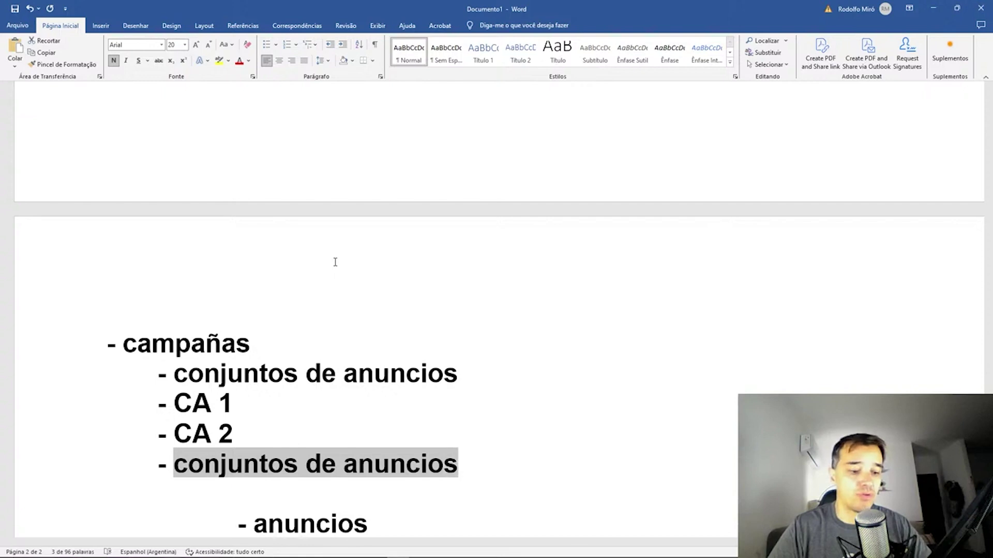
{"action": "key", "text": "ctrl+v"}
{"action": "key", "text": "shift+Left"}
{"action": "type", "text": "3"}
Append "VIDEO 1" to the "CA 1" item.
{"action": "key", "text": "Up"}
{"action": "key", "text": "Up"}
{"action": "type", "text": "VIDEO"}
{"action": "key", "text": "Down"}
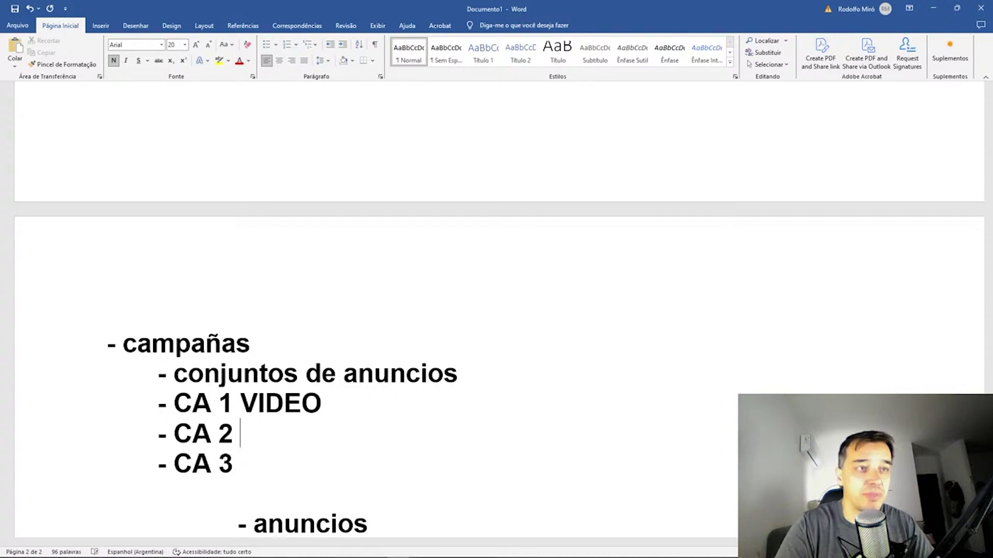
{"action": "key", "text": "Right"}
{"action": "key", "text": "Right"}
{"action": "key", "text": "Right"}
{"action": "key", "text": "Right"}
{"action": "key", "text": "Right"}
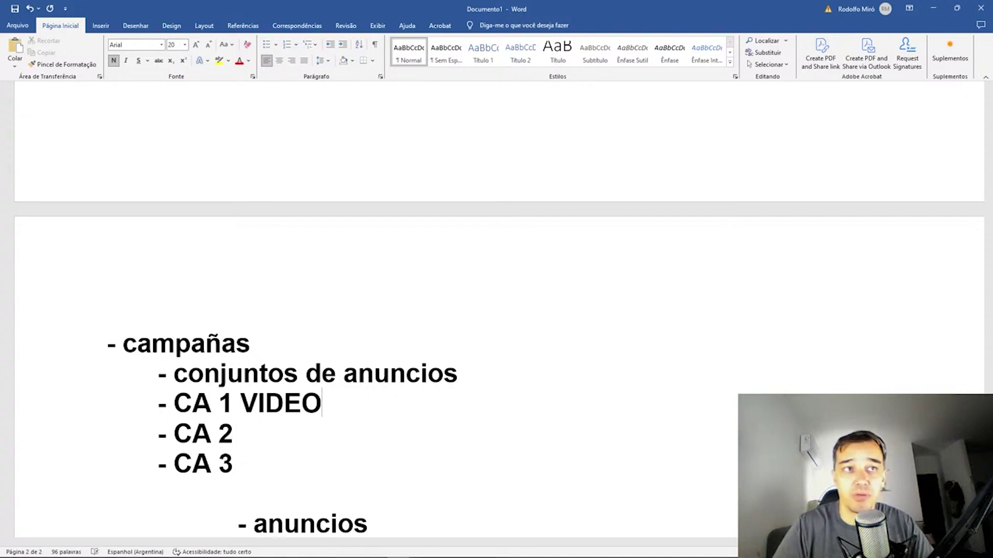
{"action": "type", "text": "1"}
Append "VIDEO 2" to the "CA 2" item.
{"action": "key", "text": "Down"}
{"action": "type", "text": "VICEO"}
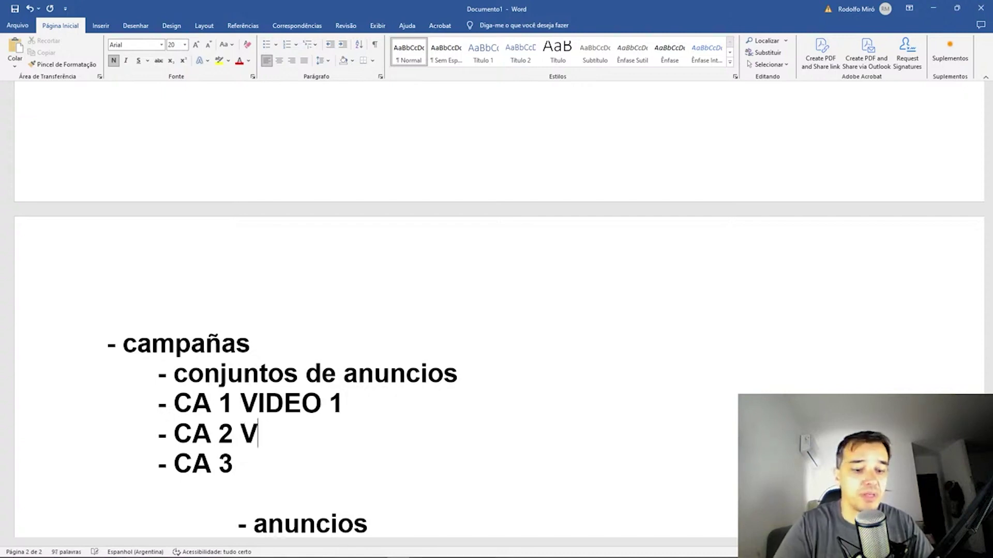
{"action": "key", "text": "Right"}
{"action": "key", "text": "BackSpace"}
{"action": "key", "text": "BackSpace"}
{"action": "key", "text": "BackSpace"}
{"action": "type", "text": "DE"}
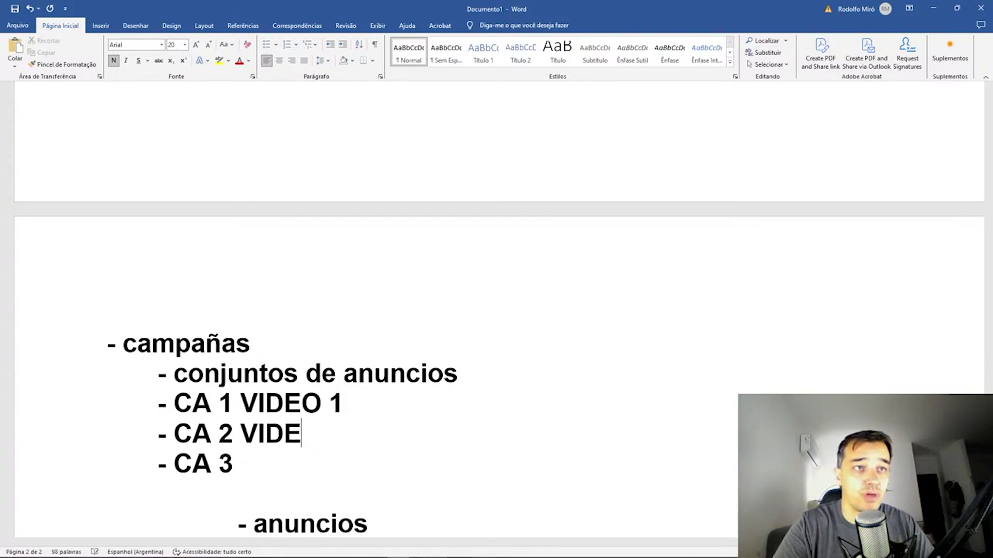
{"action": "type", "text": "O 2"}
Append "IMAGEN 1" to the "CA 3" item.
{"action": "key", "text": "Down"}
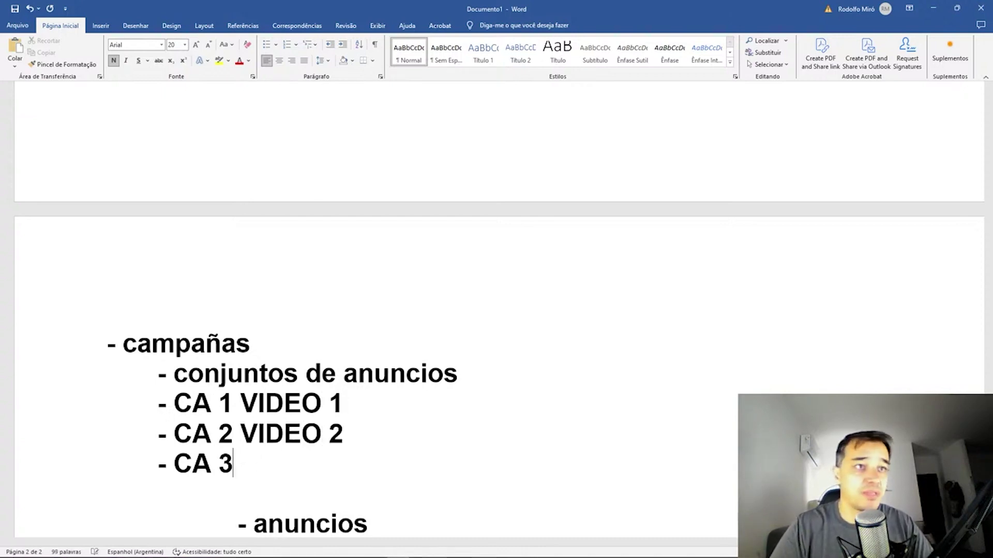
{"action": "type", "text": "IMAGEN "}
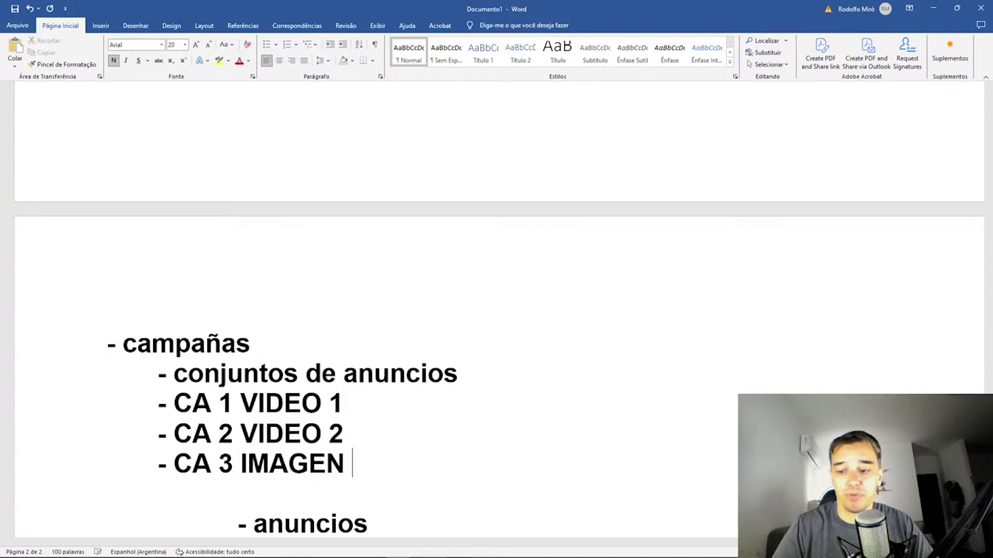
{"action": "type", "text": "3"}
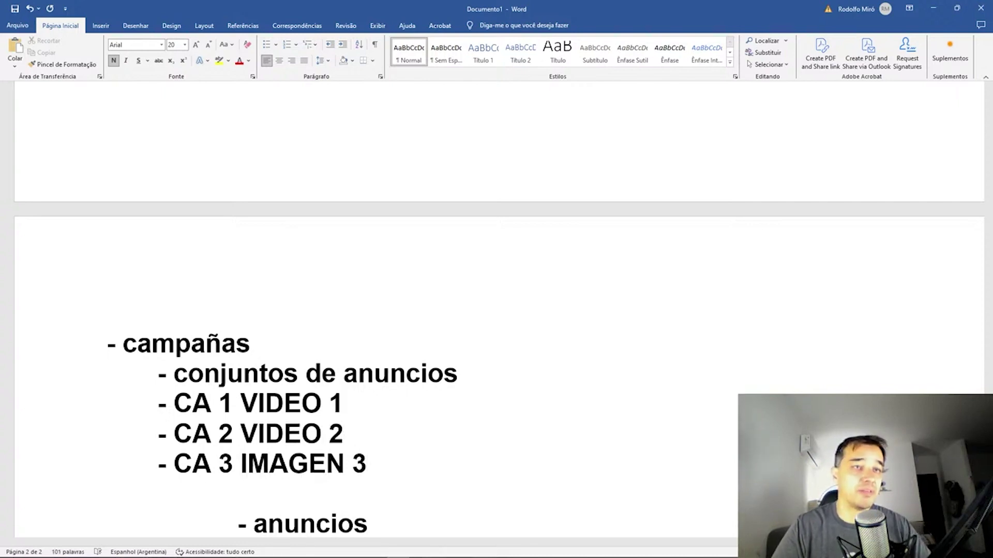
{"action": "key", "text": "shift+Left"}
{"action": "type", "text": "1"}
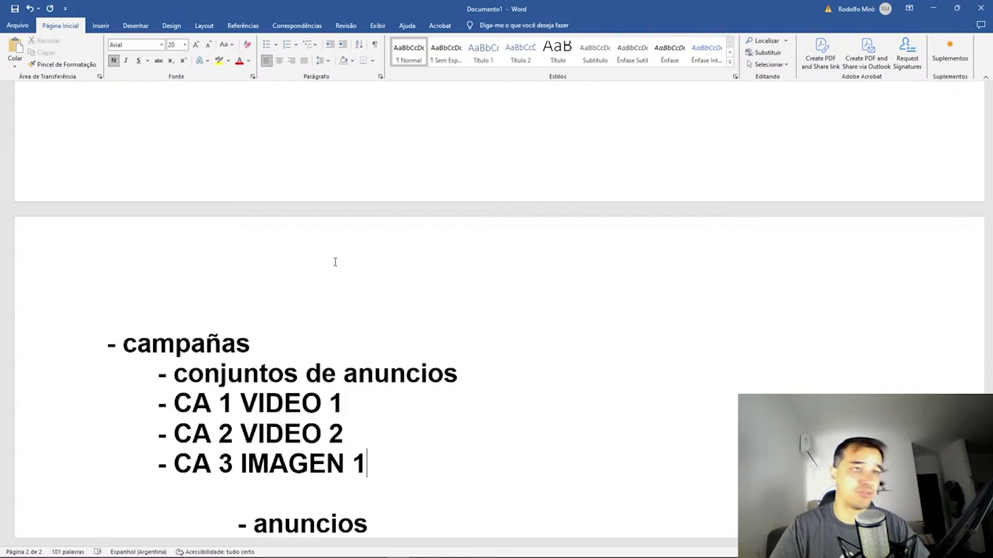
Copy the "- CA 3 IMAGEN 1" item and paste it on the blank line below.
{"action": "key", "text": "shift+Home"}
{"action": "key", "text": "ctrl+c"}
{"action": "key", "text": "Down"}
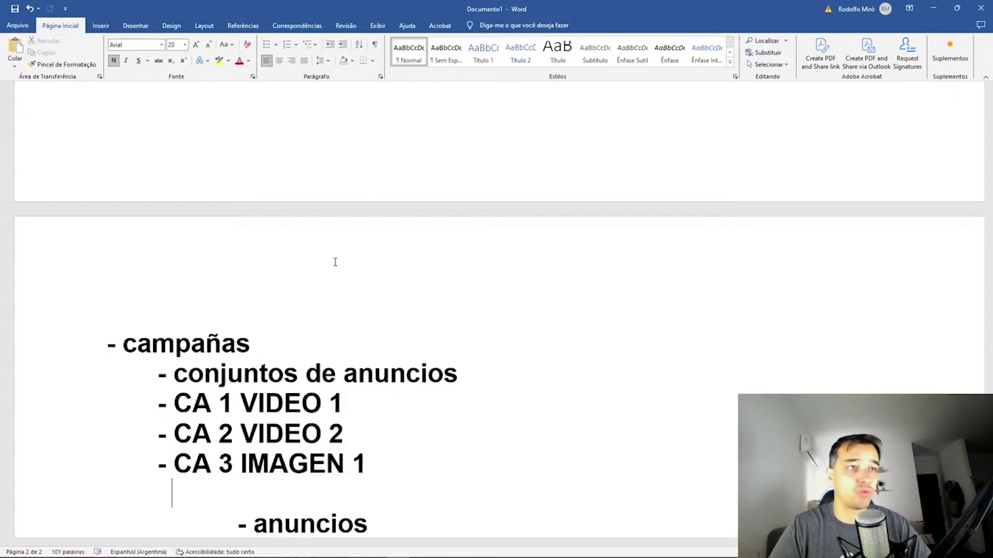
{"action": "key", "text": "ctrl+v"}
{"action": "key", "text": "Up"}
{"action": "key", "text": "Right"}
{"action": "key", "text": "Down"}
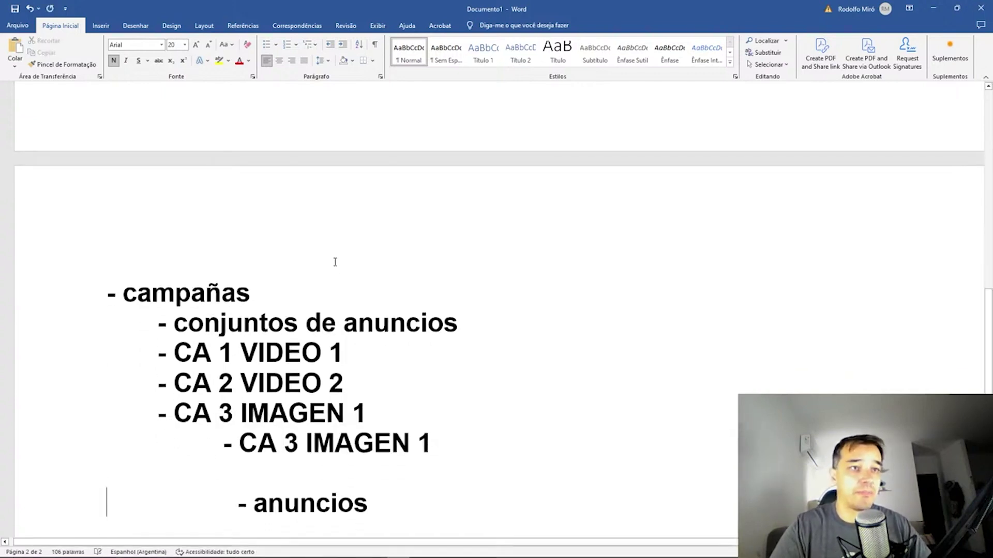
Align the pasted item's indent with the items above and change its ending to "IMAGEN 2".
{"action": "key", "text": "Return"}
{"action": "key", "text": "Up"}
{"action": "key", "text": "Up"}
{"action": "key", "text": "shift+Right"}
{"action": "key", "text": "shift+Right"}
{"action": "key", "text": "shift+Right"}
{"action": "key", "text": "shift+Right"}
{"action": "key", "text": "shift+Right"}
{"action": "key", "text": "shift+Right"}
{"action": "key", "text": "shift+Right"}
{"action": "key", "text": "shift+Right"}
{"action": "key", "text": "shift+Right"}
{"action": "key", "text": "shift+Right"}
{"action": "key", "text": "shift+Right"}
{"action": "key", "text": "shift+Right"}
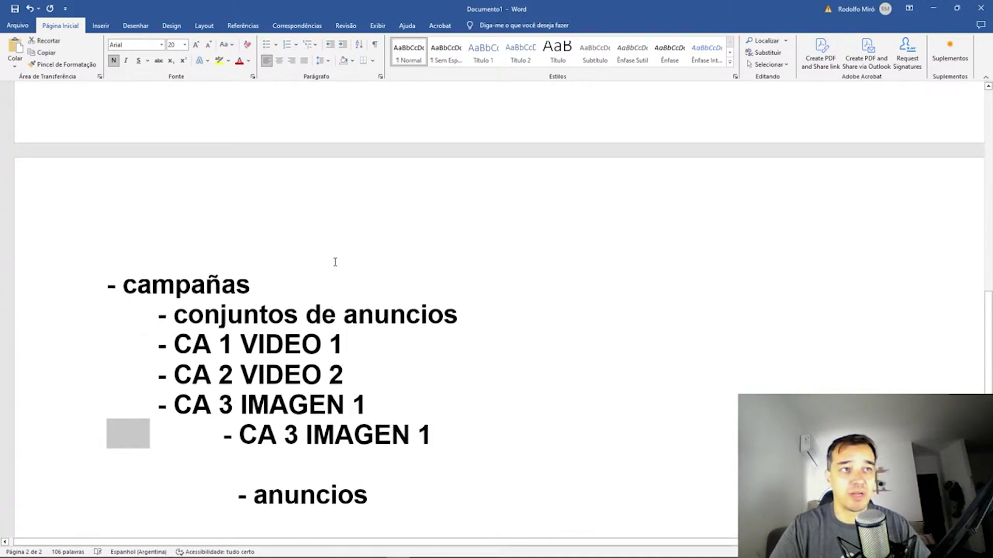
{"action": "key", "text": "BackSpace"}
{"action": "key", "text": "BackSpace"}
{"action": "key", "text": "ctrl+z"}
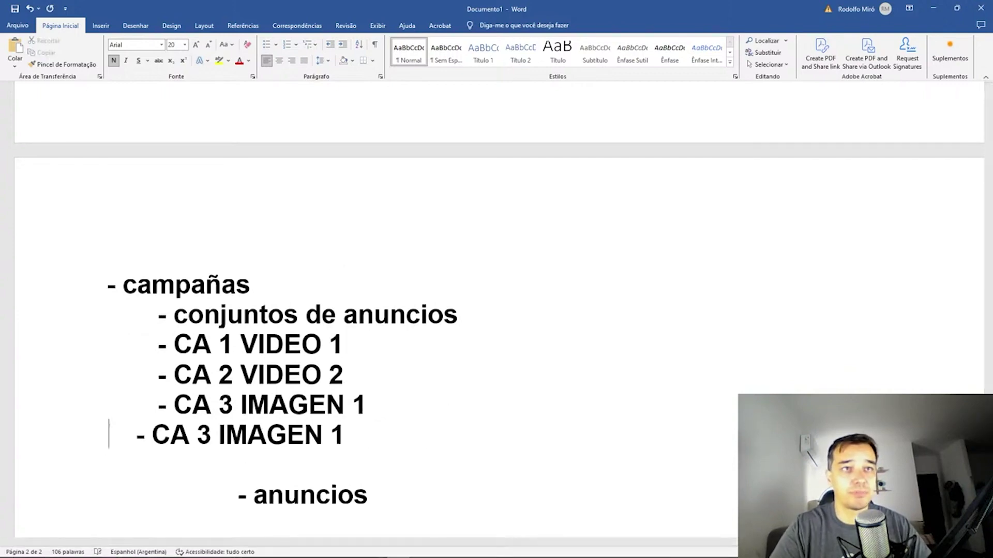
{"action": "key", "text": "Right"}
{"action": "key", "text": "End"}
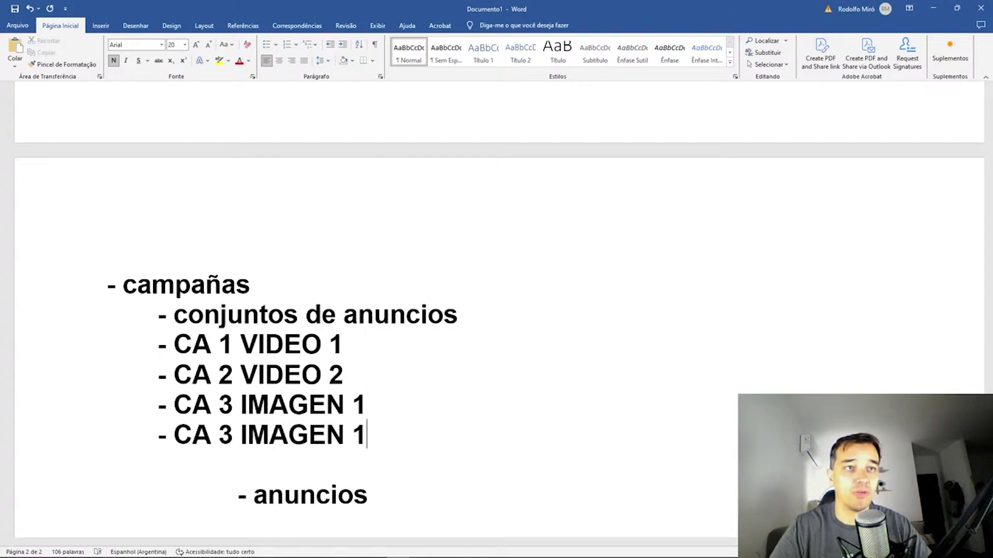
{"action": "key", "text": "shift+Left"}
{"action": "type", "text": "2"}
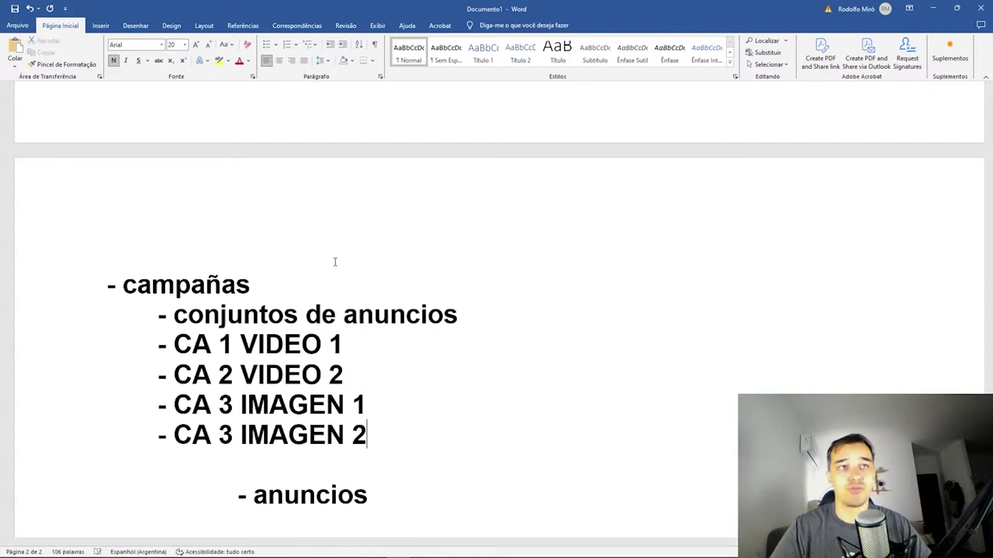
Go back through the ad set items and highlight the lines from "CA 2 VIDEO 2" to "CA 3 IMAGEN 2".
{"action": "key", "text": "Up"}
{"action": "key", "text": "Up"}
{"action": "key", "text": "Up"}
{"action": "key", "text": "Up"}
{"action": "key", "text": "Up"}
{"action": "key", "text": "Right"}
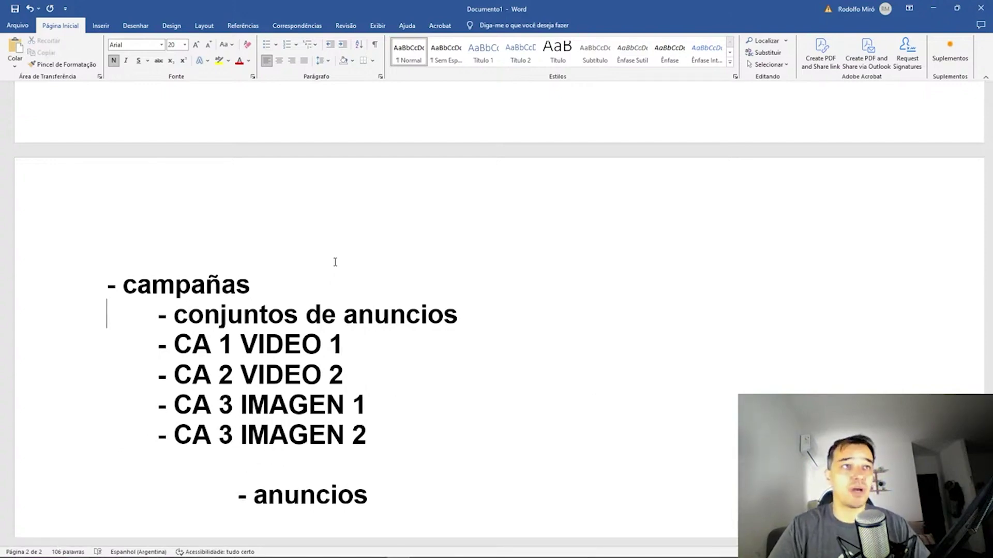
{"action": "key", "text": "Down"}
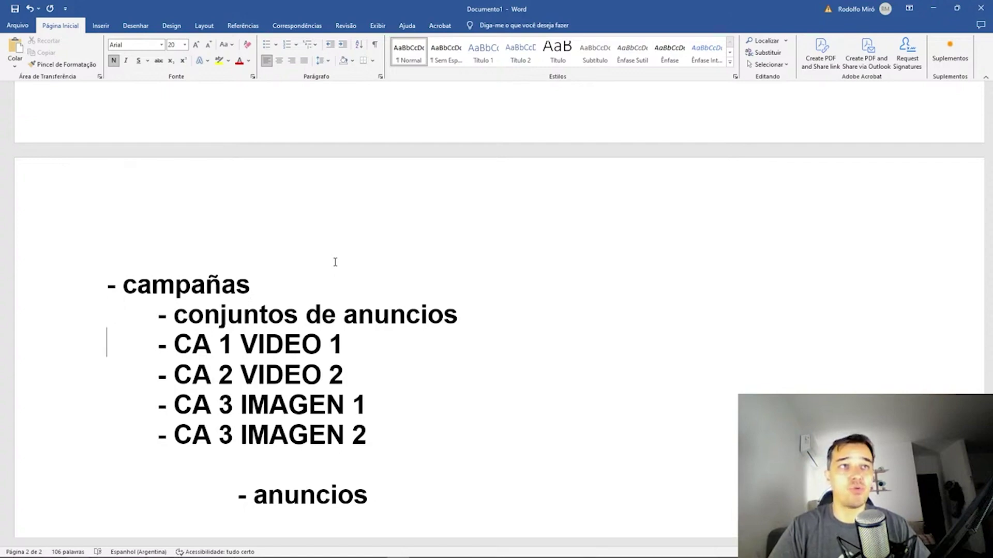
{"action": "left_click_drag", "start_coordinate": [376, 442], "coordinate": [227, 378]}
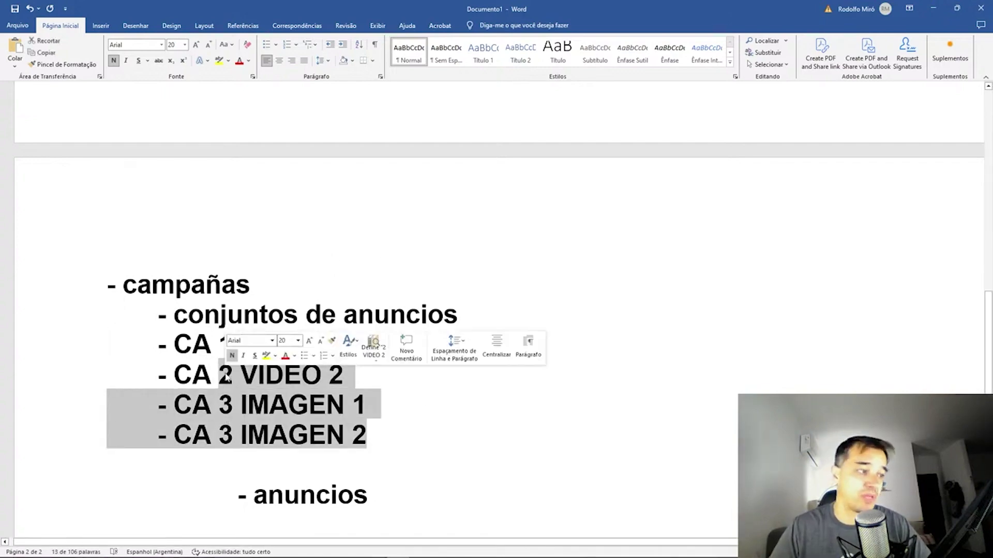
{"action": "left_click", "coordinate": [318, 399]}
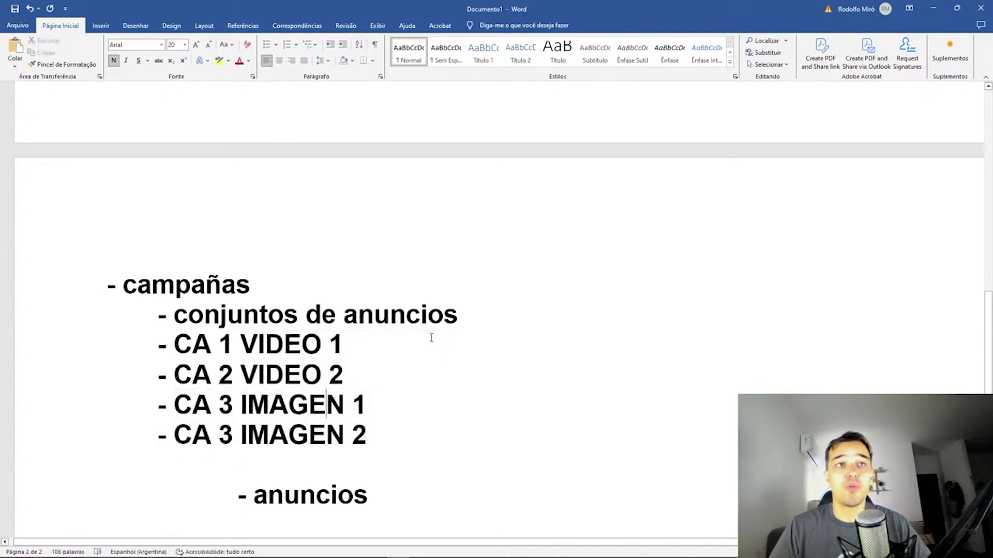
Glance at Ads Manager in the browser, return to Word and add "100USD" after the first "conjuntos de anuncios".
{"action": "left_click", "coordinate": [556, 321]}
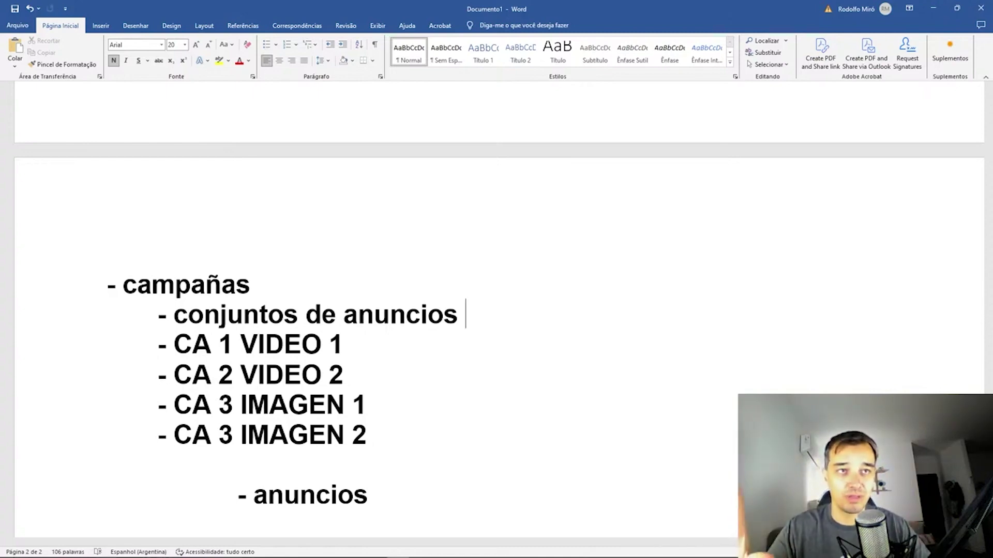
{"action": "key", "text": "alt+Tab"}
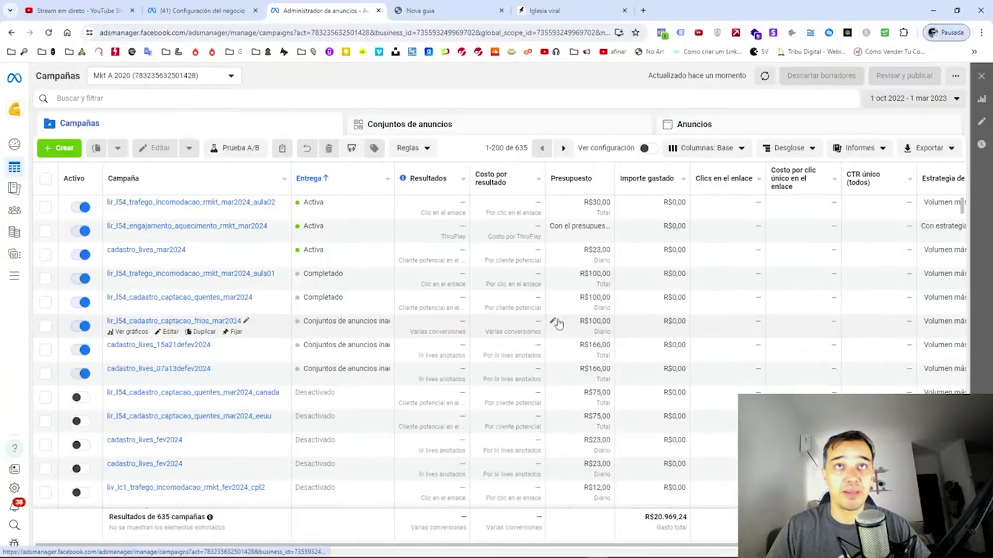
{"action": "key", "text": "alt+Tab"}
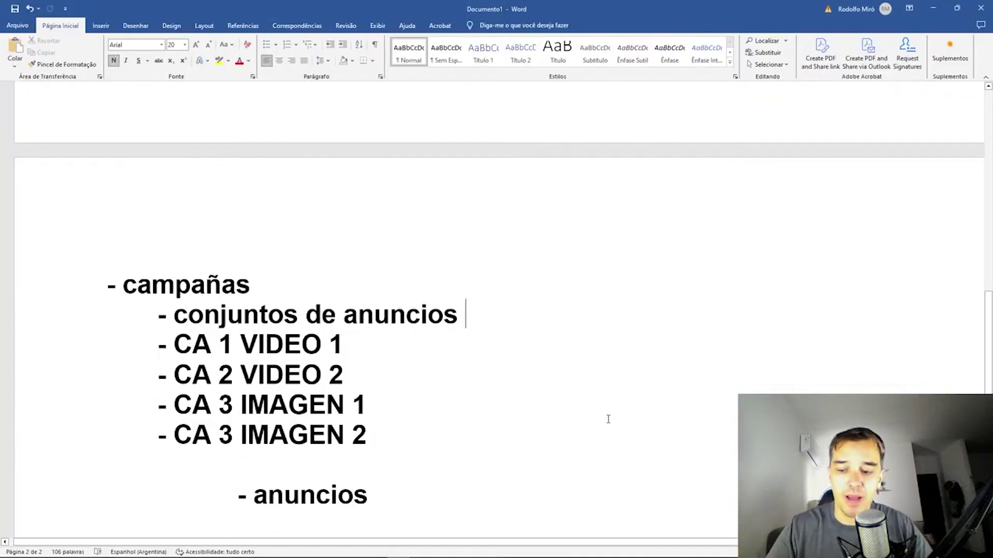
{"action": "type", "text": "100USD"}
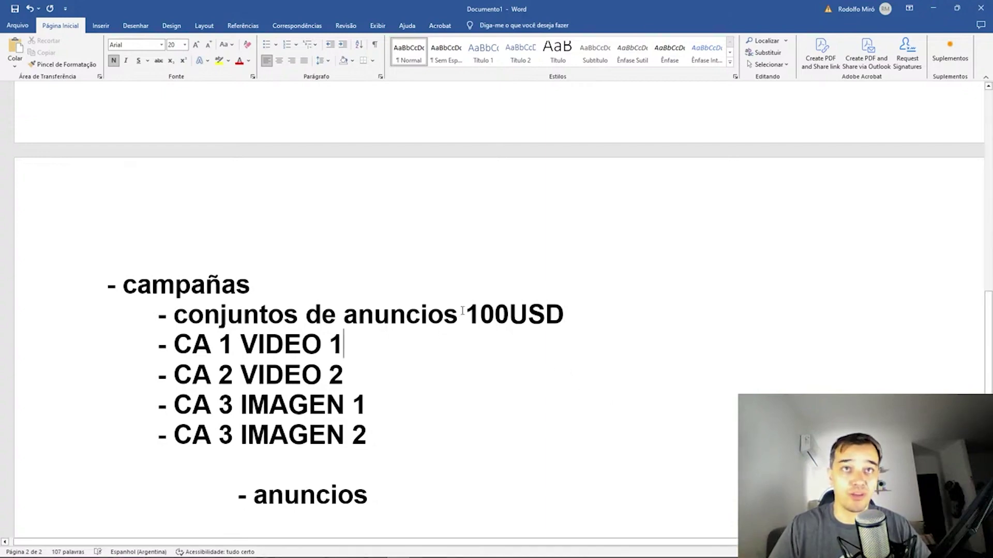
Highlight "conjuntos de anuncios" and "anuncios" in turn to point out these two levels.
{"action": "left_click_drag", "start_coordinate": [416, 315], "coordinate": [175, 315]}
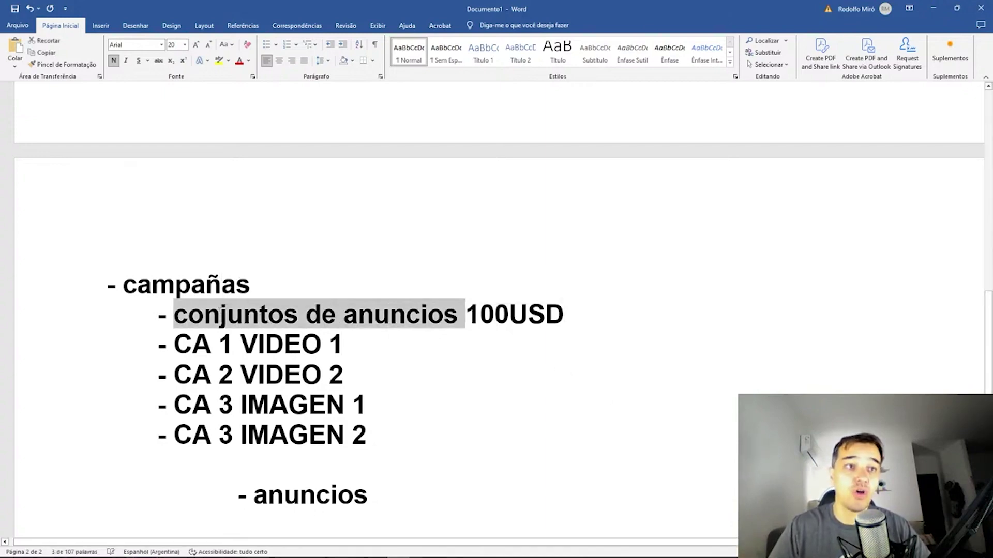
{"action": "left_click_drag", "start_coordinate": [254, 496], "coordinate": [365, 491]}
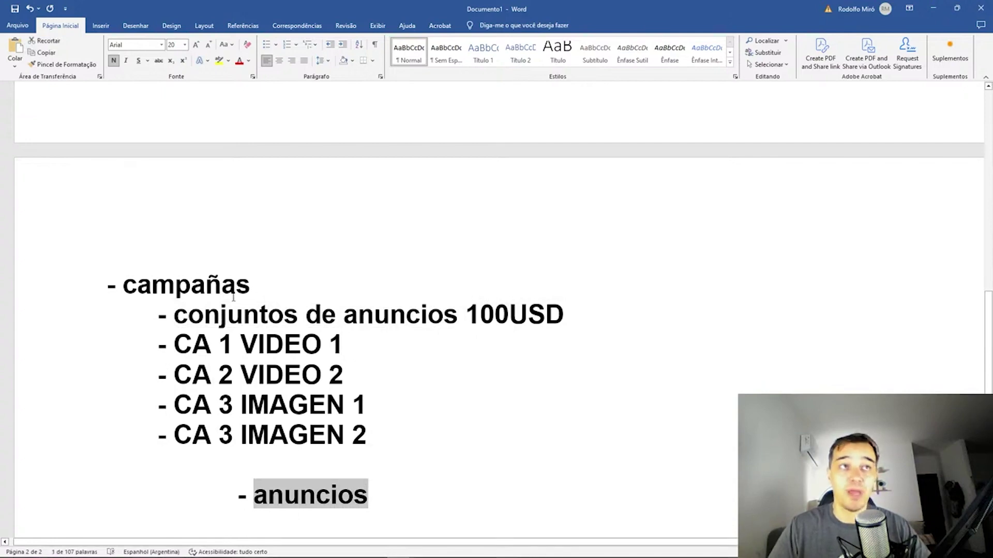
Move "100USD" from the "conjuntos de anuncios" line to the end of the "campañas" line.
{"action": "left_click", "coordinate": [282, 293]}
{"action": "left_click_drag", "start_coordinate": [466, 314], "coordinate": [566, 315]}
{"action": "key", "text": "ctrl+c"}
{"action": "key", "text": "BackSpace"}
{"action": "left_click", "coordinate": [293, 283]}
{"action": "key", "text": "ctrl+v"}
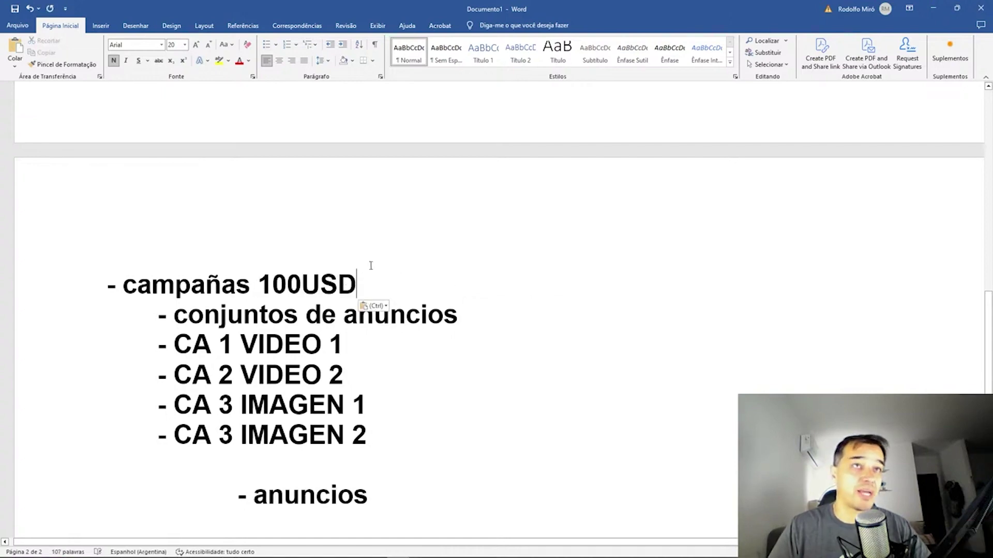
Point out the budget on the "campañas" line and highlight the four CA items beneath "conjuntos de anuncios".
{"action": "double_click", "coordinate": [273, 284]}
{"action": "left_click", "coordinate": [483, 309]}
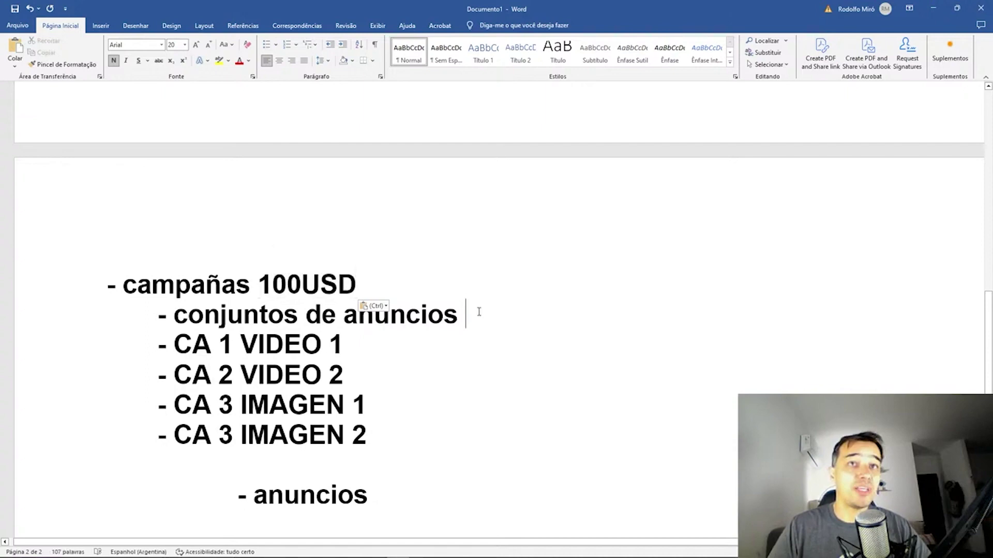
{"action": "left_click", "coordinate": [380, 434]}
{"action": "left_click_drag", "start_coordinate": [379, 433], "coordinate": [73, 343]}
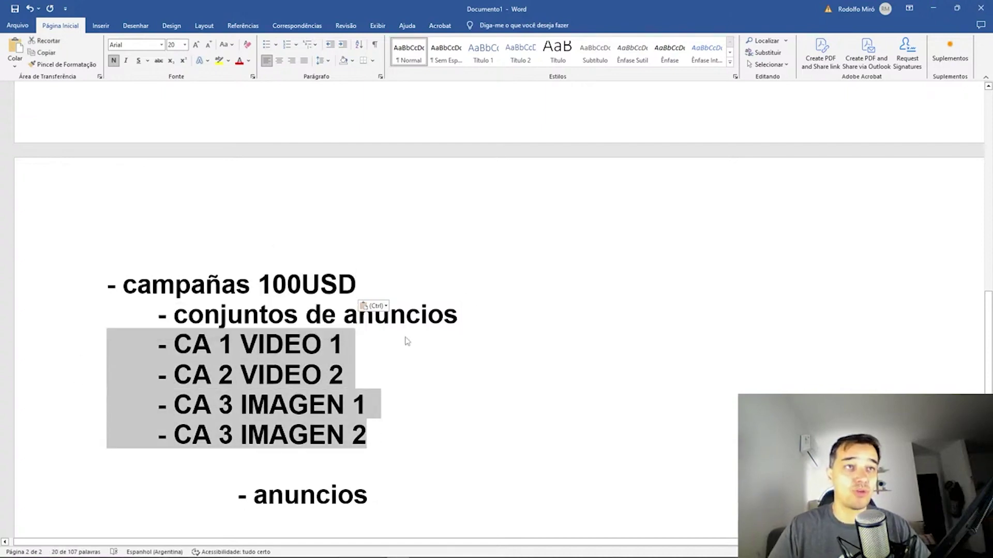
Append "30USD" to the "CA 1 VIDEO 1" item and "10USD" to the "CA 2 VIDEO 2" item.
{"action": "left_click", "coordinate": [421, 342]}
{"action": "key", "text": "Escape"}
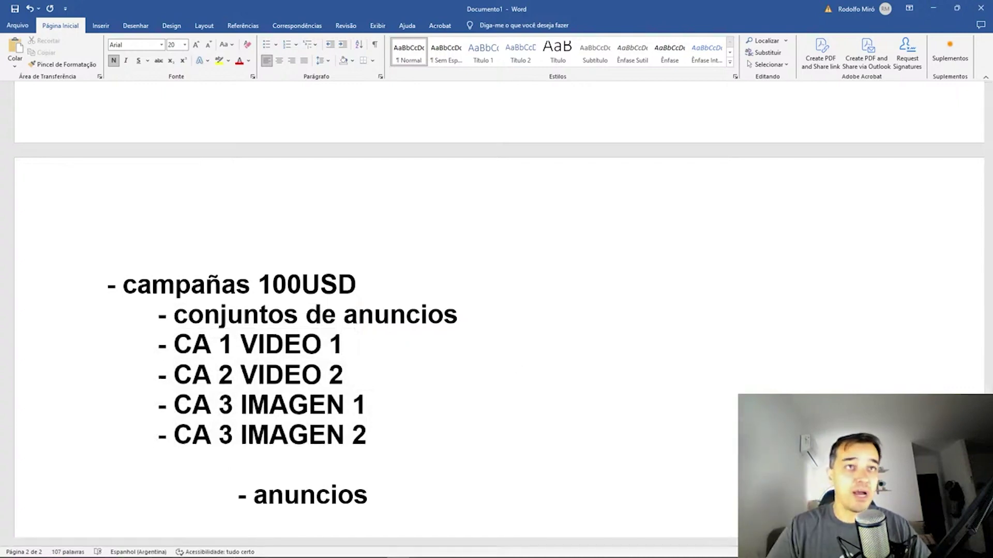
{"action": "type", "text": "30"}
{"action": "left_click", "coordinate": [343, 375]}
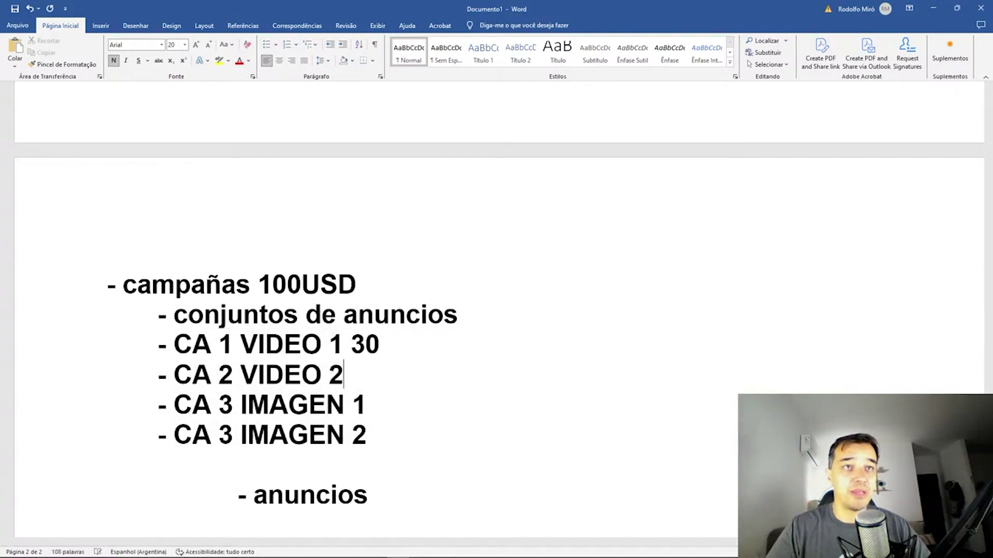
{"action": "type", "text": "10"}
{"action": "left_click", "coordinate": [380, 344]}
{"action": "type", "text": "USD"}
{"action": "left_click", "coordinate": [380, 375]}
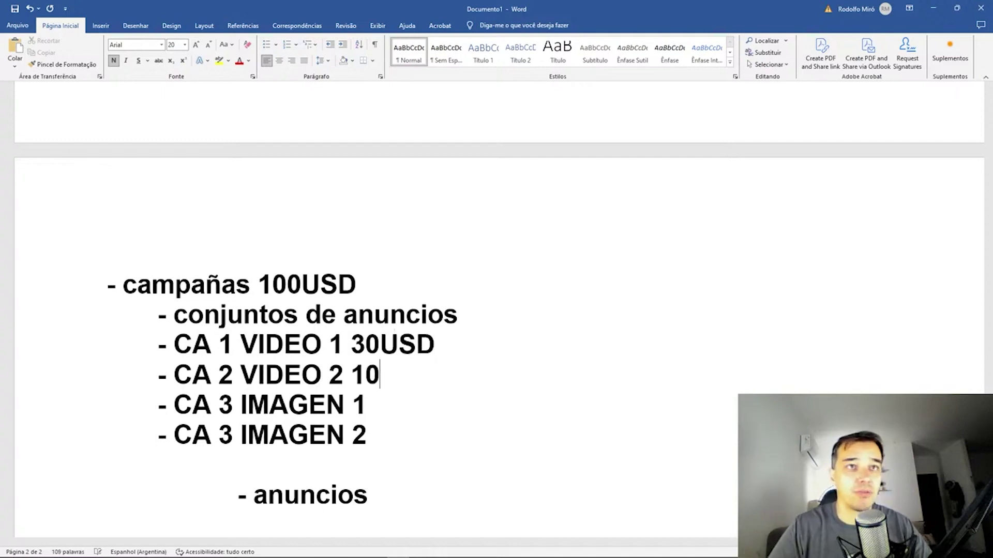
{"action": "type", "text": "USD"}
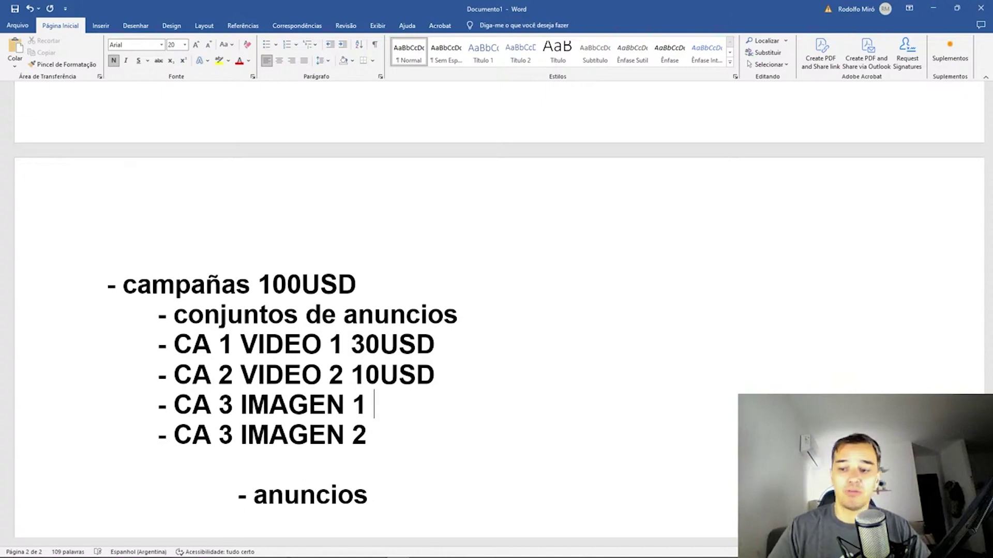
Append "20USD" to the "CA 3 IMAGEN 1" item and "40USD" to the "CA 3 IMAGEN 2" item.
{"action": "type", "text": "20"}
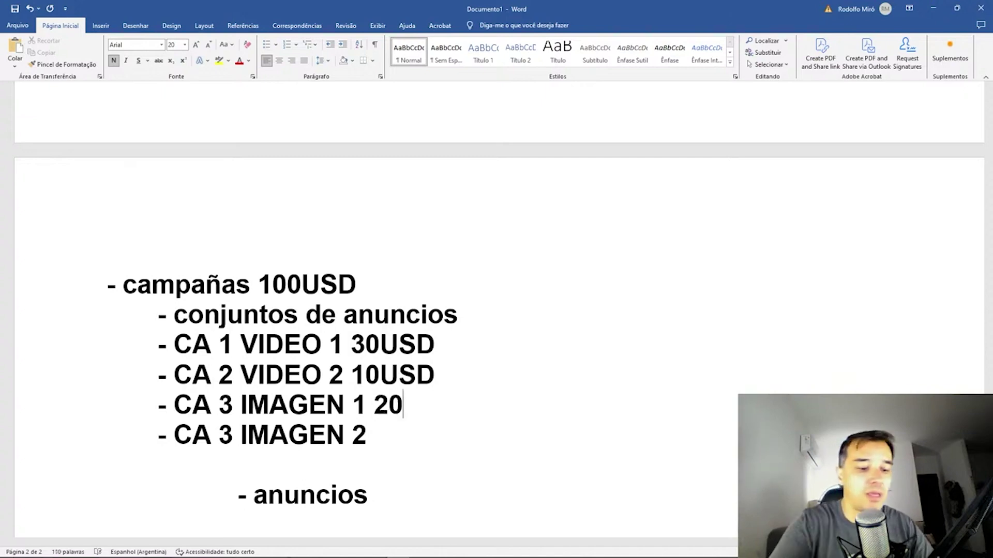
{"action": "type", "text": "USD"}
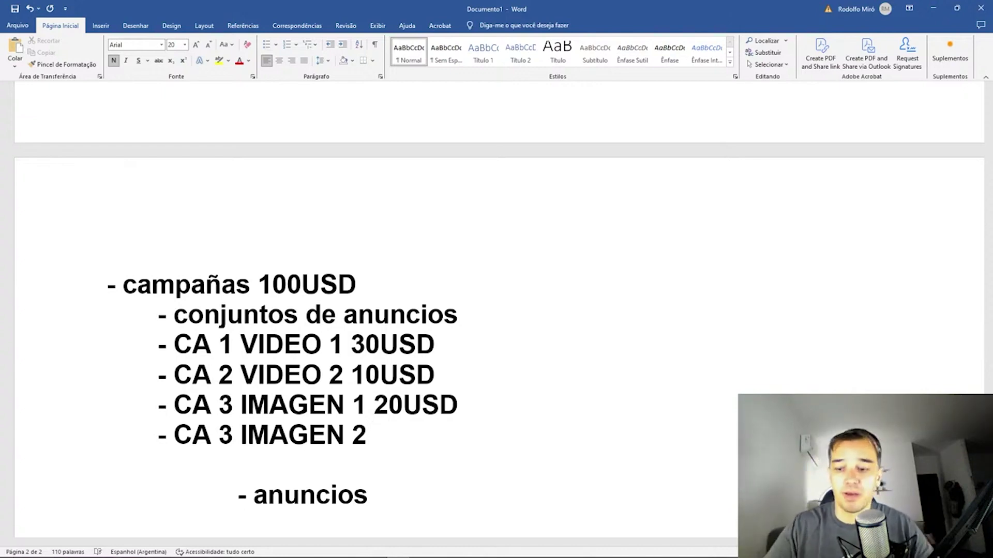
{"action": "type", "text": " 40USD"}
Highlight "2 40USD" at the end of the last CA item.
{"action": "key", "text": "shift+Left"}
{"action": "key", "text": "shift+Left"}
{"action": "key", "text": "shift+Left"}
{"action": "key", "text": "shift+Left"}
{"action": "key", "text": "shift+Left"}
{"action": "key", "text": "shift+Left"}
{"action": "key", "text": "shift+Left"}
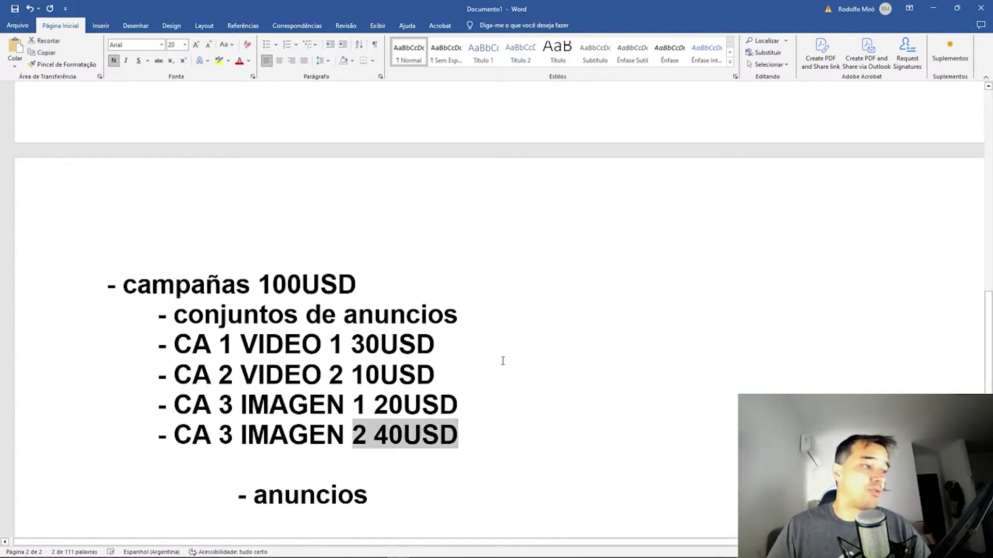
Highlight the whole "CA 3 IMAGEN 2 40USD" and "CA 1 VIDEO 1 30USD" items in yellow.
{"action": "left_click_drag", "start_coordinate": [156, 437], "coordinate": [468, 437]}
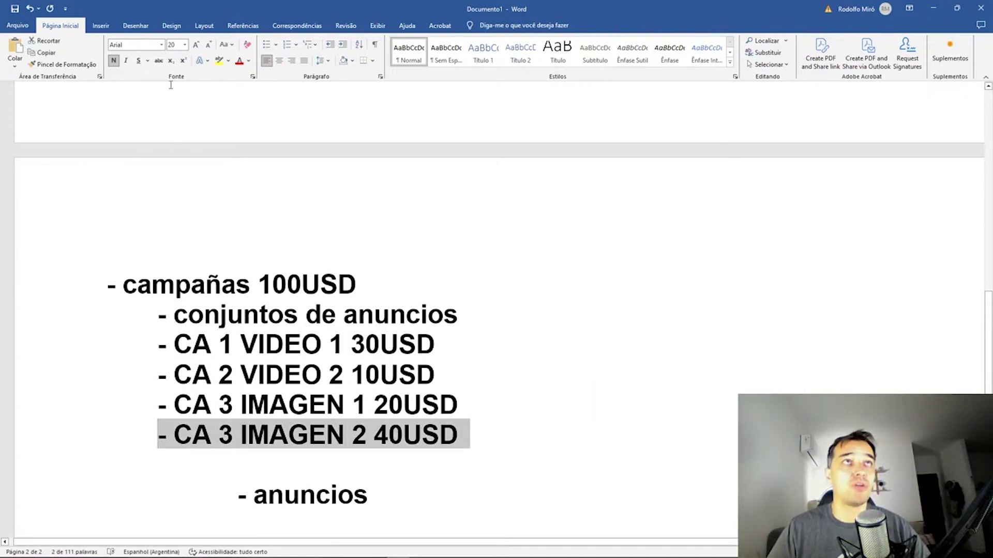
{"action": "left_click", "coordinate": [219, 60]}
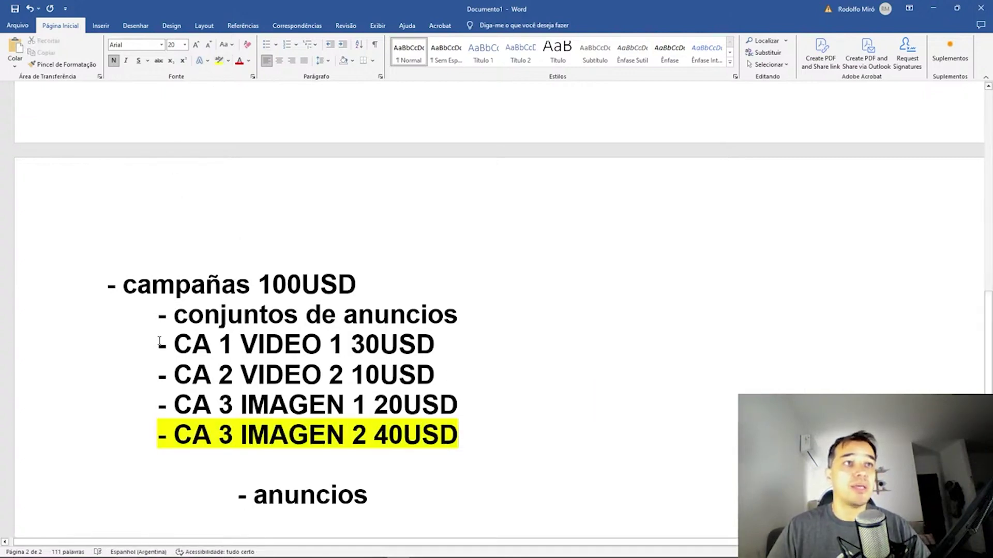
{"action": "left_click_drag", "start_coordinate": [159, 342], "coordinate": [442, 344]}
{"action": "left_click", "coordinate": [220, 61]}
Change the budgets of the "CA 2 VIDEO 2" and "CA 3 IMAGEN 1" items to 0USD.
{"action": "left_click_drag", "start_coordinate": [463, 403], "coordinate": [117, 366]}
{"action": "left_click", "coordinate": [460, 377]}
{"action": "key", "text": "BackSpace"}
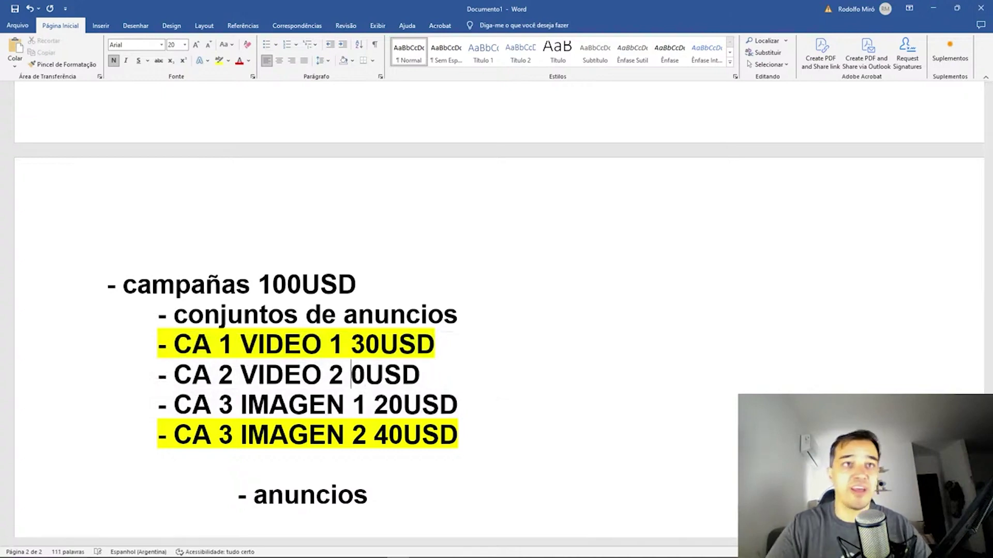
{"action": "key", "text": "Down"}
{"action": "key", "text": "ctrl+shift+Right"}
{"action": "key", "text": "Right"}
{"action": "key", "text": "shift+Right"}
{"action": "key", "text": "shift+Right"}
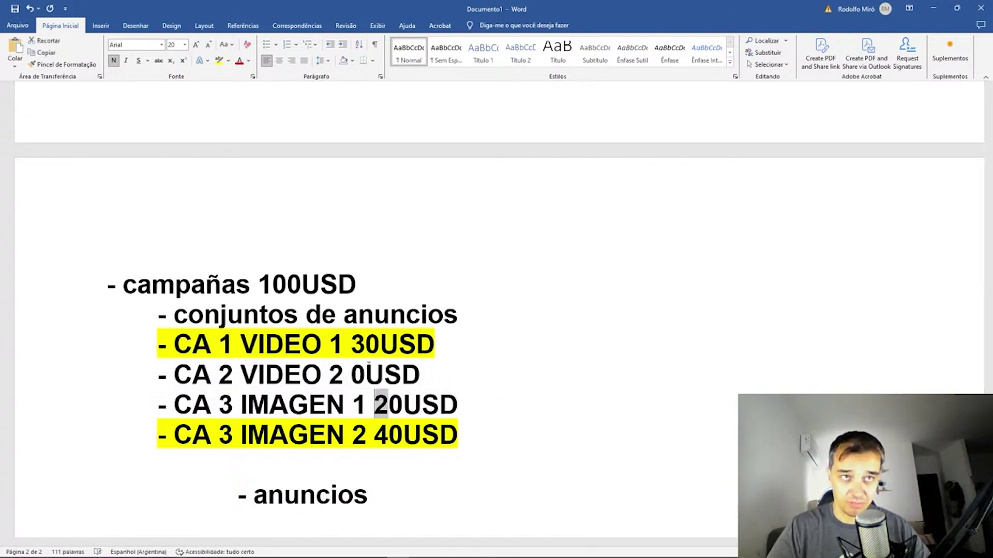
{"action": "type", "text": "0"}
Set the budget of the "CA 3 IMAGEN 2" item to 70USD.
{"action": "key", "text": "Up"}
{"action": "key", "text": "Left"}
{"action": "key", "text": "Left"}
{"action": "key", "text": "shift+Right"}
{"action": "key", "text": "Down"}
{"action": "key", "text": "Down"}
{"action": "key", "text": "Down"}
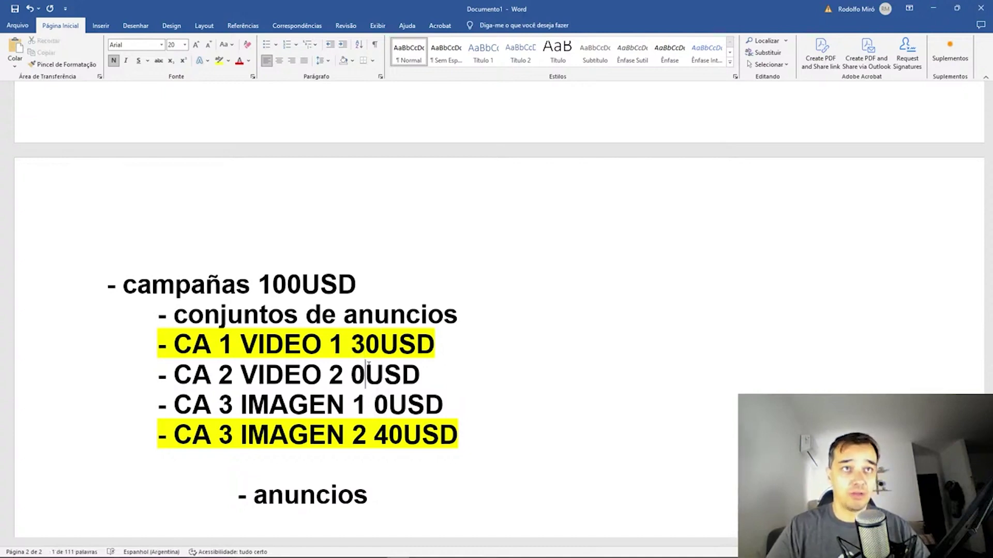
{"action": "key", "text": "Right"}
{"action": "key", "text": "shift+Right"}
{"action": "type", "text": "7"}
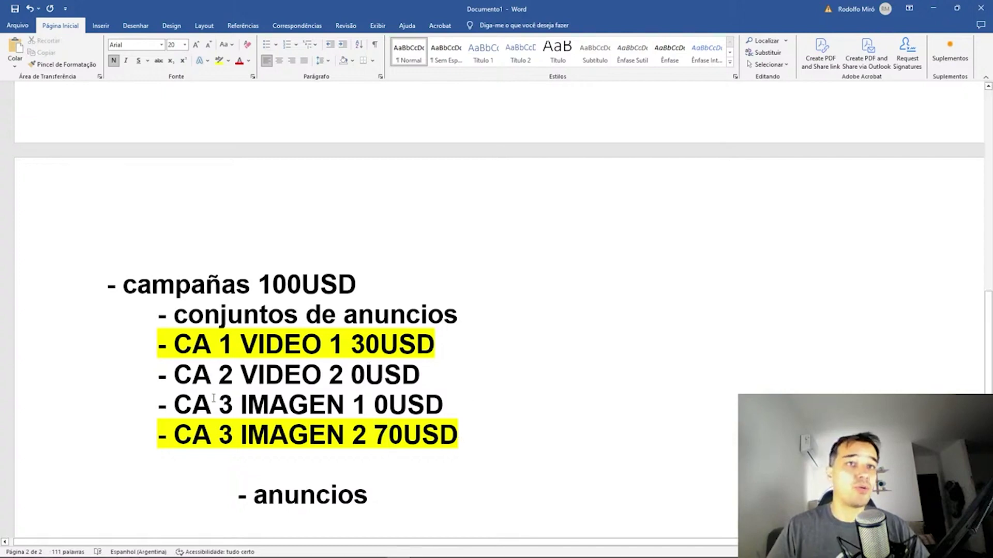
Point out the four CA items, the two with no budget, and the budget on the "campañas" line.
{"action": "left_click_drag", "start_coordinate": [77, 435], "coordinate": [1, 336]}
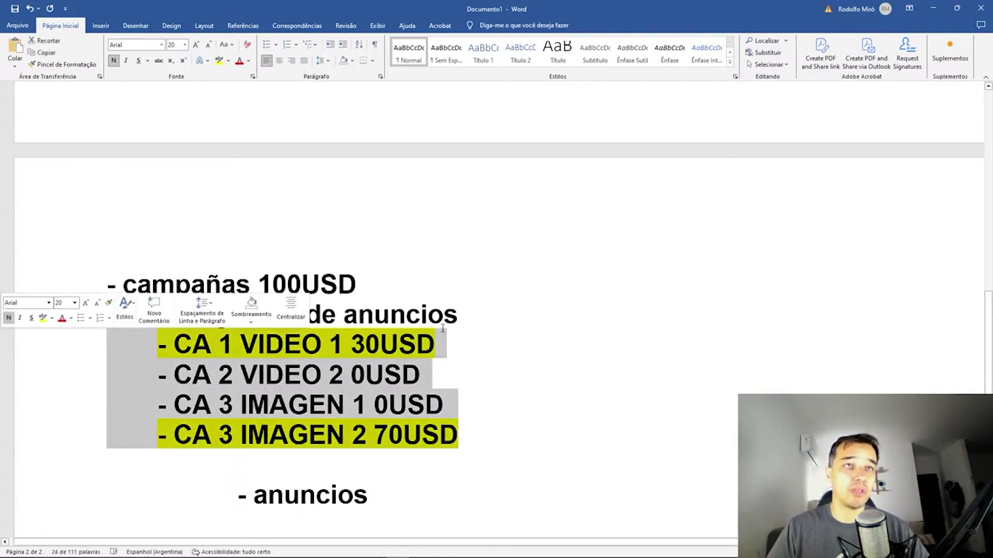
{"action": "left_click", "coordinate": [464, 298]}
{"action": "left_click_drag", "start_coordinate": [436, 344], "coordinate": [239, 344]}
{"action": "left_click_drag", "start_coordinate": [372, 398], "coordinate": [119, 374]}
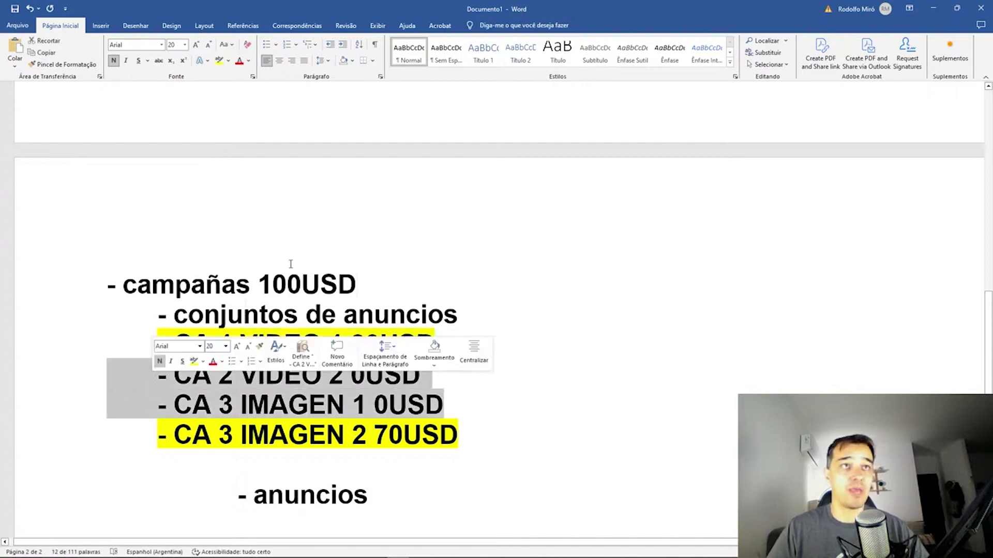
{"action": "left_click", "coordinate": [191, 284]}
{"action": "left_click_drag", "start_coordinate": [258, 284], "coordinate": [302, 285]}
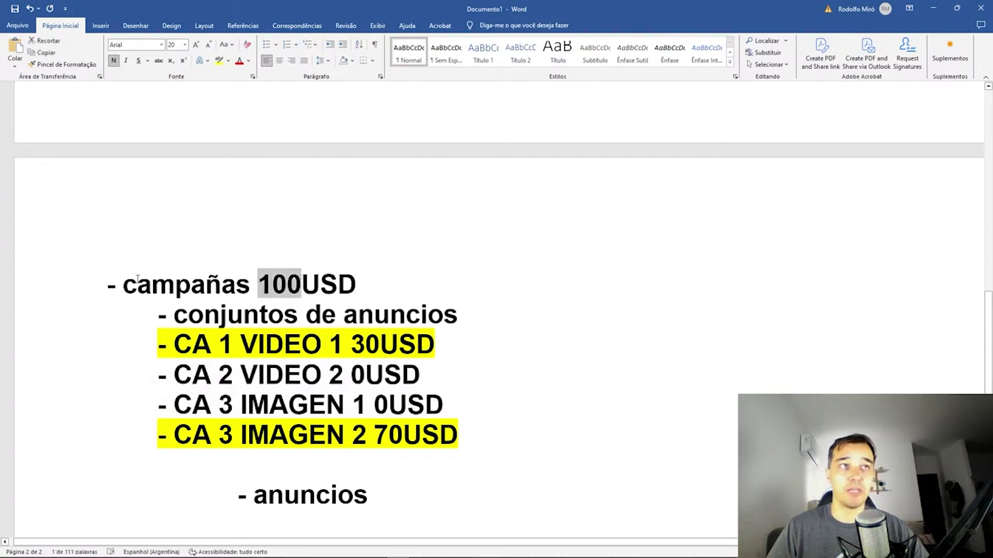
{"action": "left_click_drag", "start_coordinate": [124, 284], "coordinate": [175, 284]}
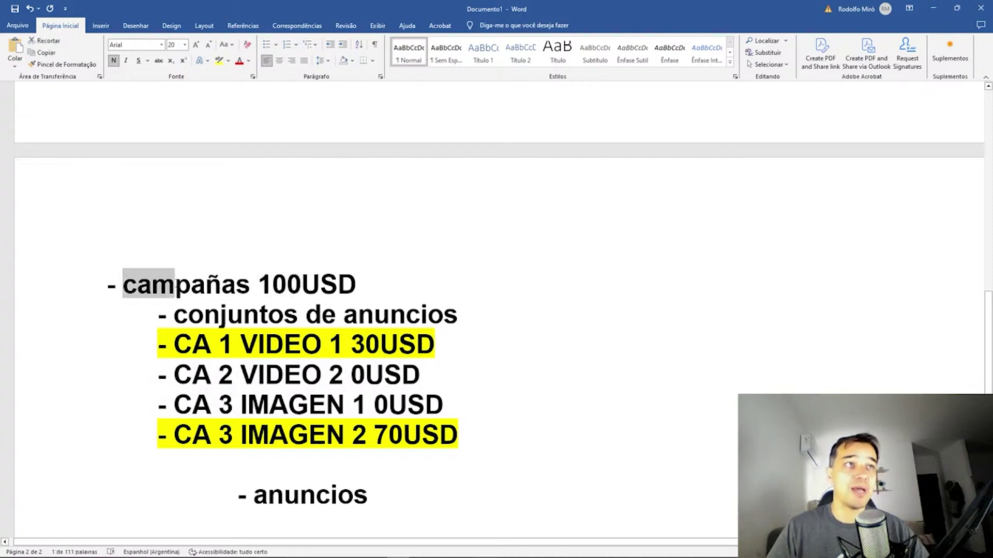
{"action": "left_click", "coordinate": [364, 284]}
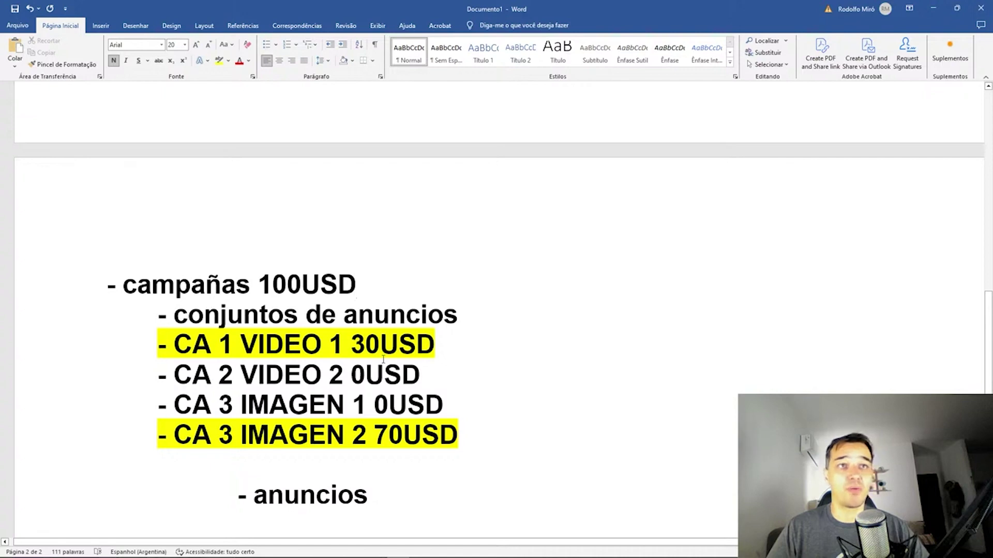
Delete every CA item except "CA 1 VIDEO 1" and remove the highlight colour from that remaining line.
{"action": "left_click_drag", "start_coordinate": [476, 434], "coordinate": [35, 388]}
{"action": "key", "text": "Delete"}
{"action": "key", "text": "Up"}
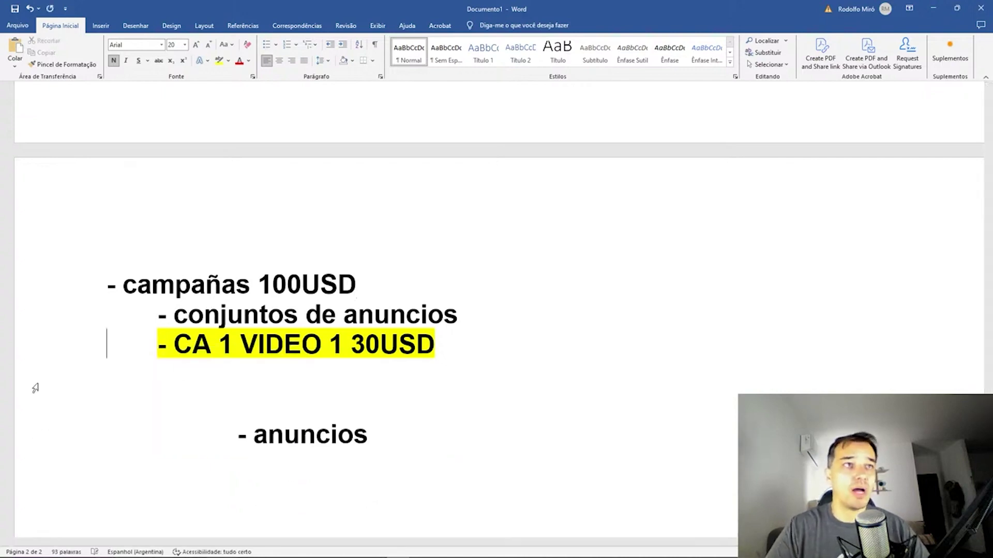
{"action": "key", "text": "shift+End"}
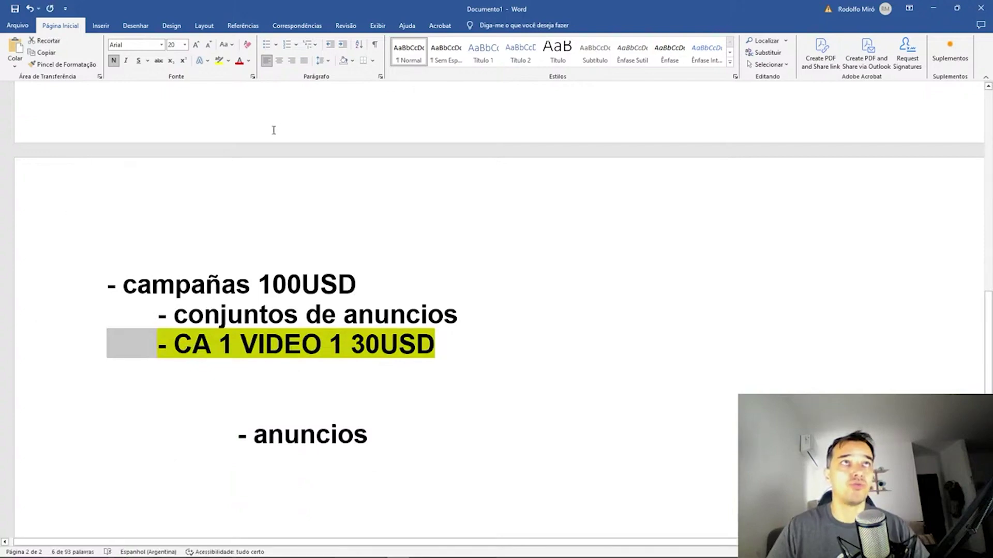
{"action": "left_click", "coordinate": [228, 61]}
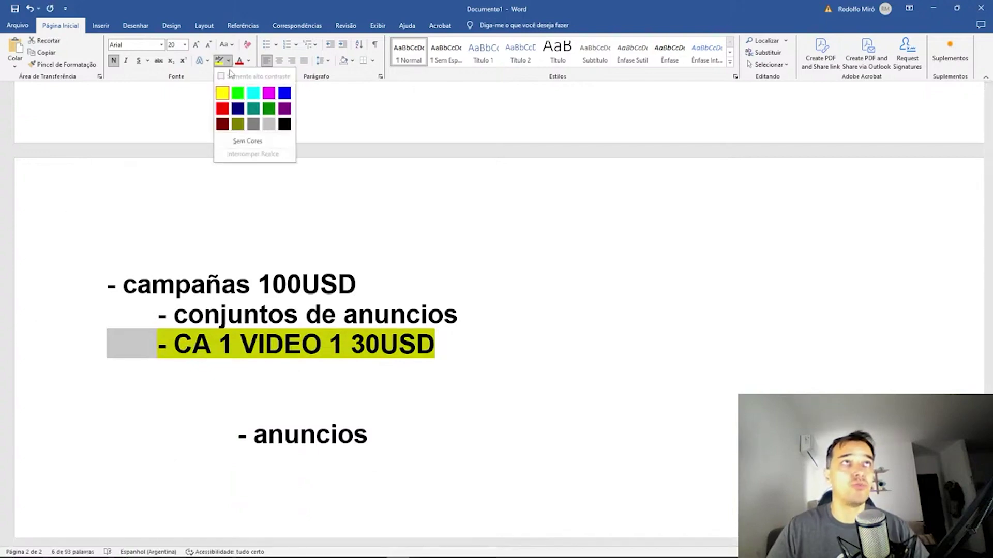
{"action": "left_click", "coordinate": [247, 141]}
Change the budget of the "CA 1 VIDEO 1" item to 100USD.
{"action": "left_click", "coordinate": [436, 353]}
{"action": "left_click_drag", "start_coordinate": [372, 343], "coordinate": [351, 343]}
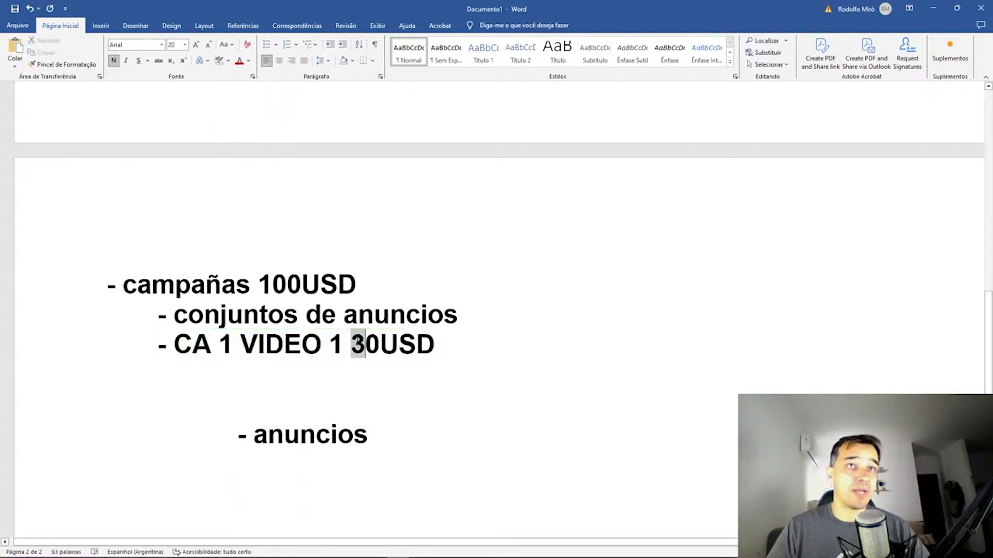
{"action": "type", "text": "10"}
{"action": "key", "text": "Left"}
{"action": "key", "text": "Left"}
{"action": "key", "text": "Down"}
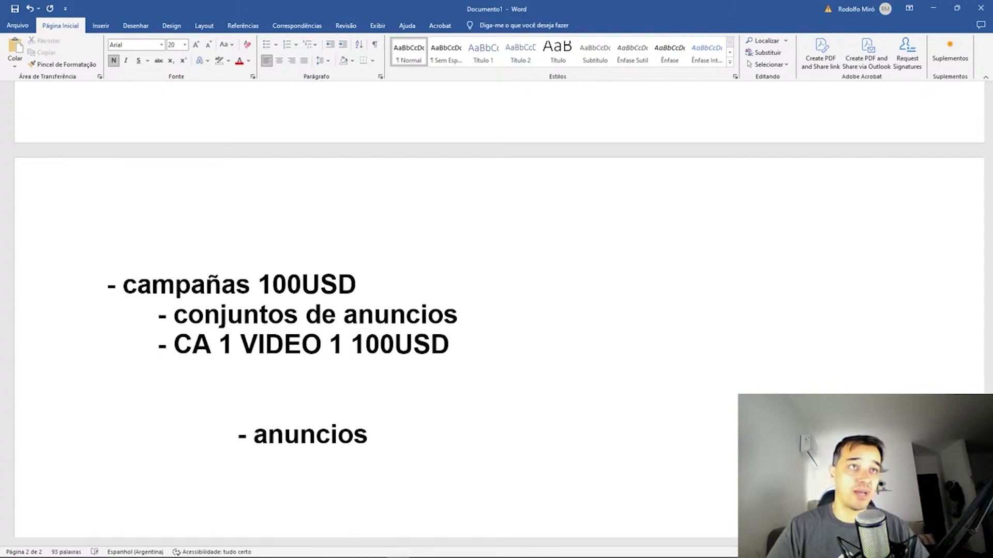
{"action": "left_click", "coordinate": [106, 344]}
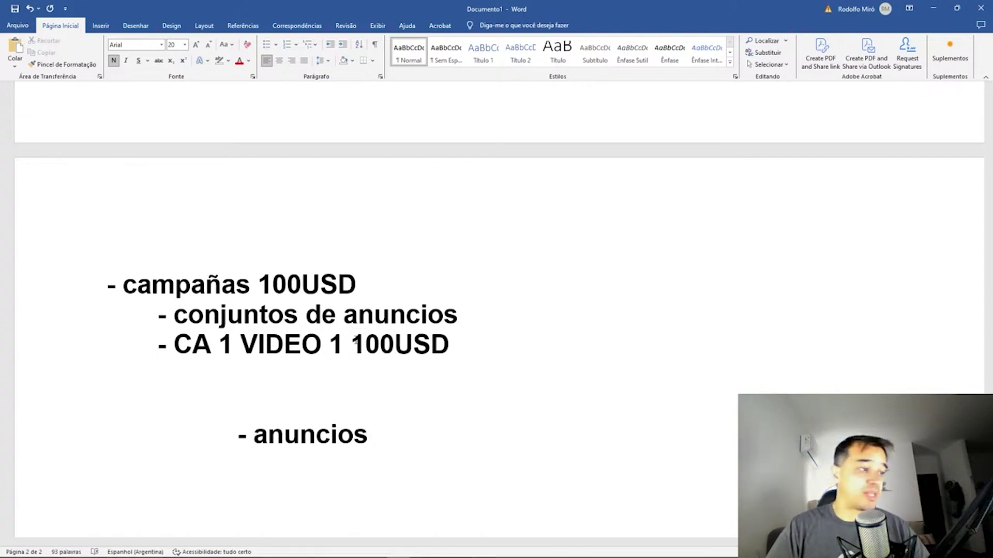
Delete the budget from the end of the "CA 1 VIDEO 1" item.
{"action": "key", "text": "End"}
{"action": "key", "text": "shift+Left"}
{"action": "key", "text": "ctrl+shift+Left"}
{"action": "key", "text": "ctrl+shift+Left"}
{"action": "key", "text": "shift+Left"}
{"action": "key", "text": "shift+Right"}
{"action": "key", "text": "shift+Right"}
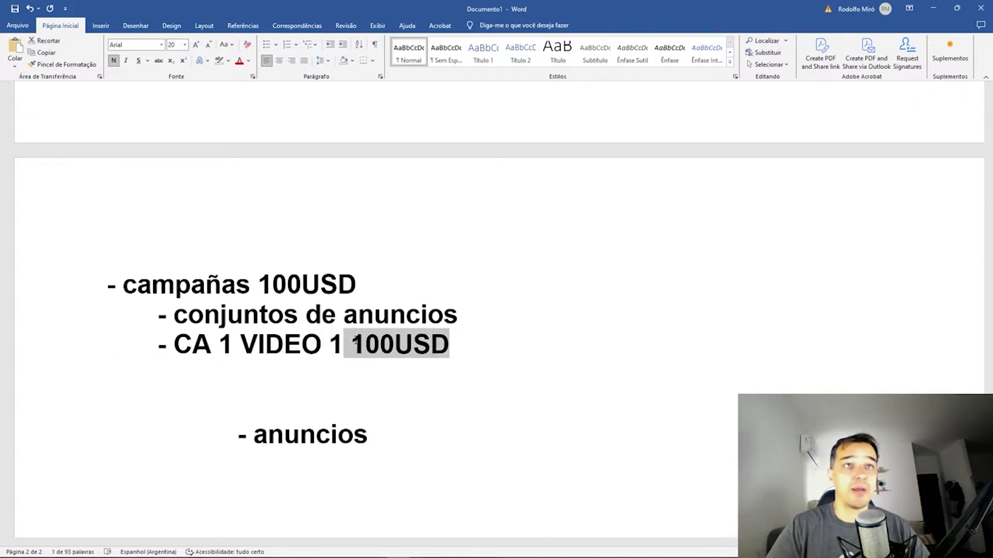
{"action": "key", "text": "BackSpace"}
Move "100USD" from the "campañas" line to the end of the "conjuntos de anuncios" line.
{"action": "key", "text": "Down"}
{"action": "key", "text": "Home"}
{"action": "key", "text": "Up"}
{"action": "key", "text": "Up"}
{"action": "key", "text": "shift+End"}
{"action": "key", "text": "End"}
{"action": "key", "text": "shift+Left"}
{"action": "key", "text": "shift+Left"}
{"action": "key", "text": "shift+Left"}
{"action": "key", "text": "ctrl+shift+Left"}
{"action": "key", "text": "shift+Left"}
{"action": "key", "text": "shift+Right"}
{"action": "key", "text": "ctrl+c"}
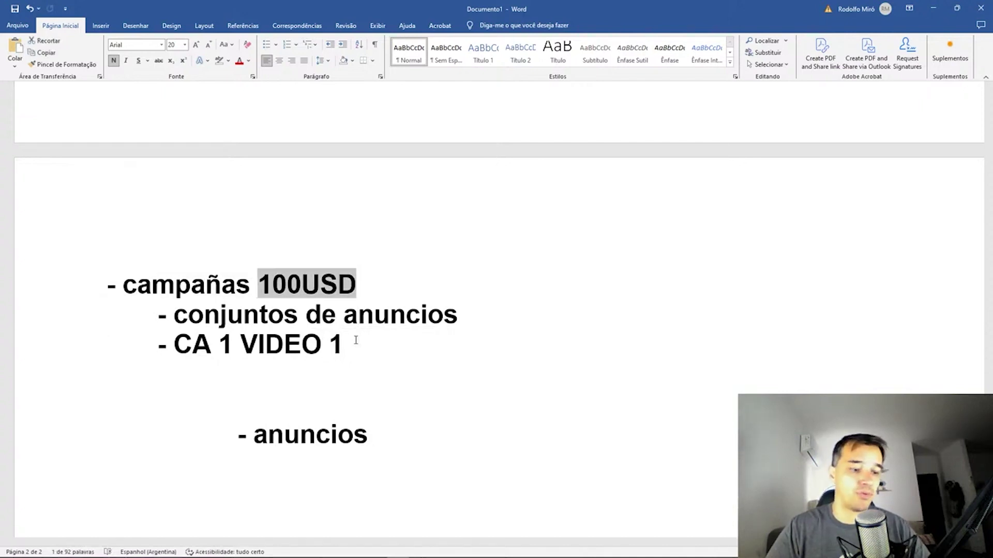
{"action": "key", "text": "BackSpace"}
{"action": "key", "text": "Down"}
{"action": "key", "text": "End"}
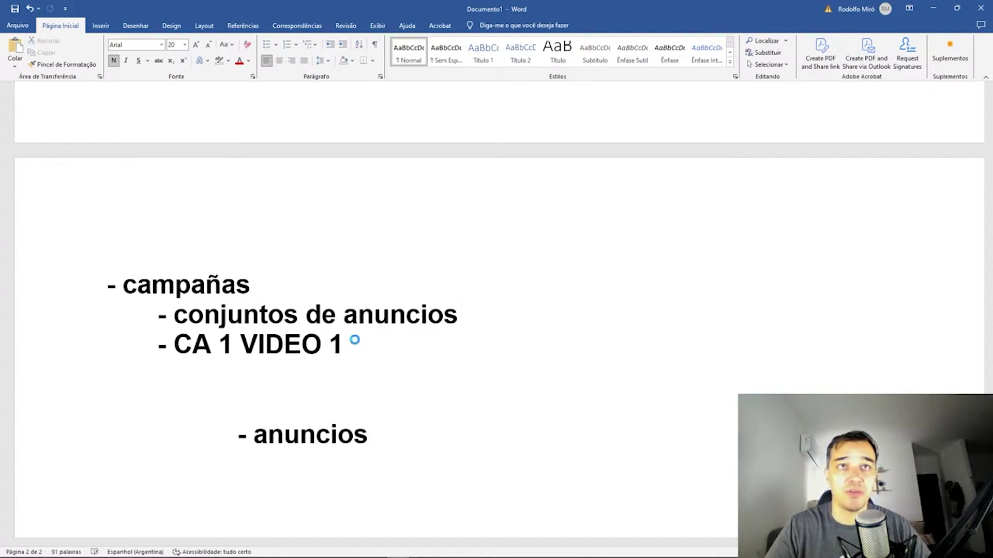
{"action": "key", "text": "ctrl+v"}
{"action": "key", "text": "Down"}
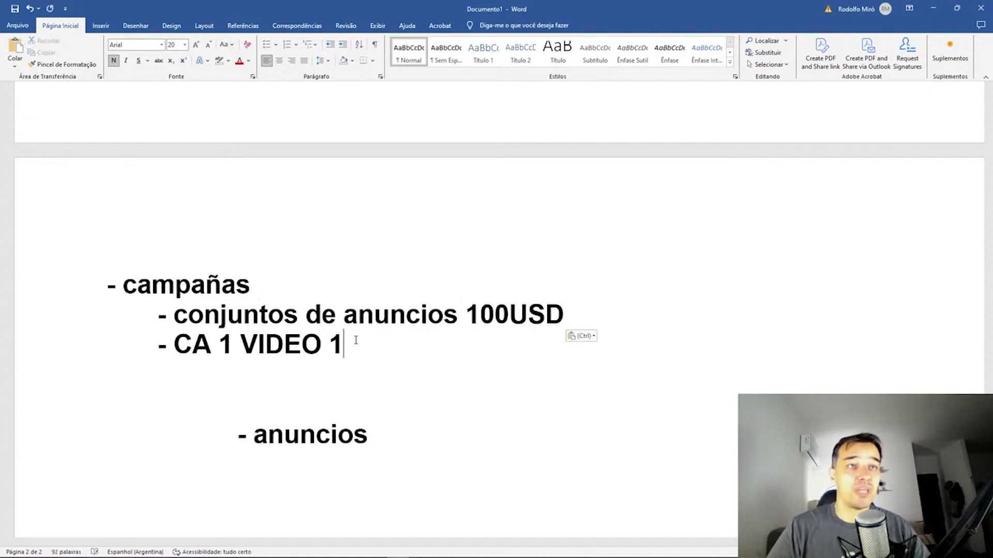
Copy the "- CA 1 VIDEO 1" item and paste it twice on the empty line below it.
{"action": "key", "text": "Up"}
{"action": "key", "text": "ctrl+shift+Left"}
{"action": "key", "text": "ctrl+shift+Left"}
{"action": "key", "text": "ctrl+shift+Left"}
{"action": "key", "text": "ctrl+shift+Left"}
{"action": "key", "text": "ctrl+shift+Left"}
{"action": "key", "text": "ctrl+c"}
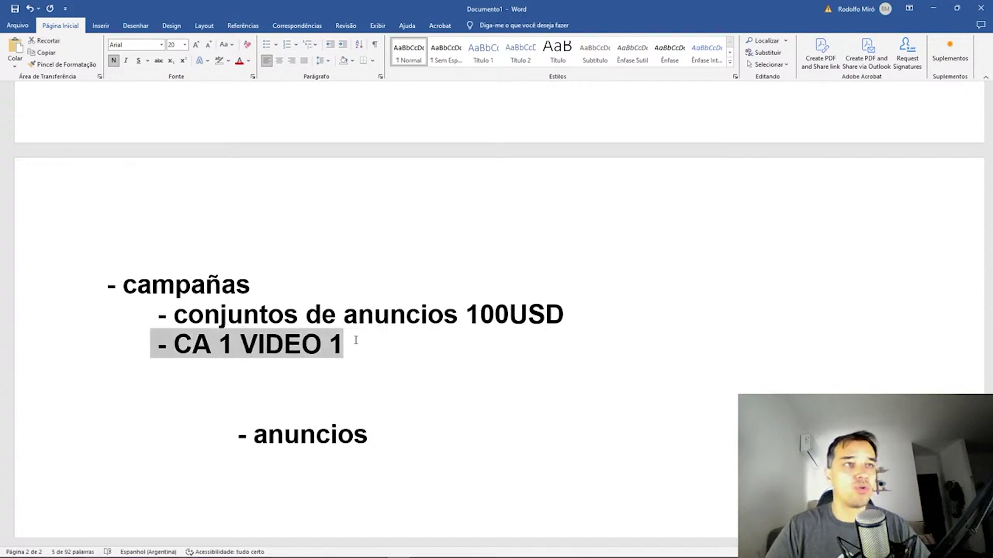
{"action": "key", "text": "Down"}
{"action": "key", "text": "ctrl+v"}
{"action": "key", "text": "ctrl+v"}
Renumber the first pasted item as "VIDEO 2", put the second on its own line and renumber it as "VIDEO 3".
{"action": "key", "text": "Home"}
{"action": "key", "text": "ctrl+Right"}
{"action": "key", "text": "ctrl+Right"}
{"action": "key", "text": "ctrl+Right"}
{"action": "key", "text": "ctrl+Right"}
{"action": "key", "text": "ctrl+Right"}
{"action": "key", "text": "Left"}
{"action": "key", "text": "shift+Left"}
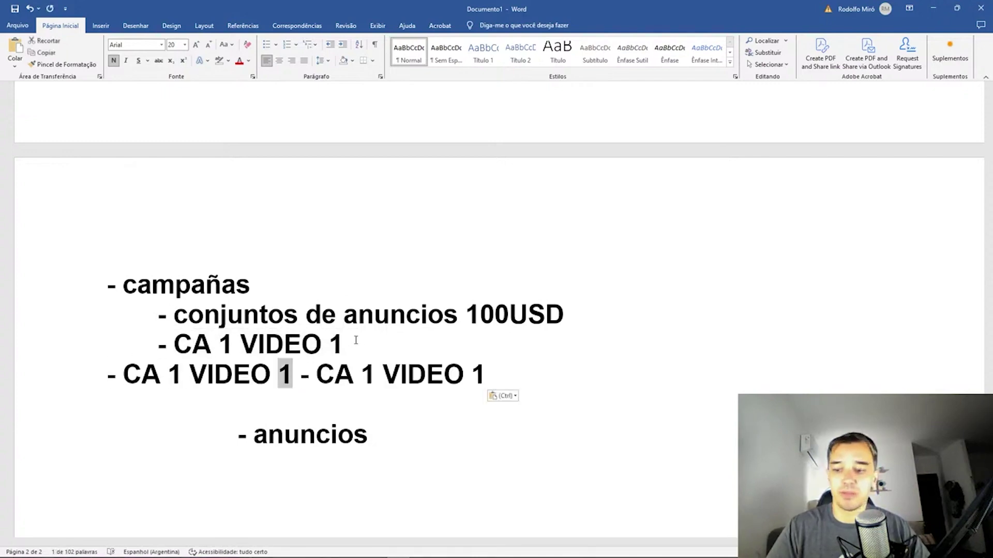
{"action": "type", "text": "2"}
{"action": "key", "text": "Right"}
{"action": "key", "text": "Return"}
{"action": "key", "text": "End"}
{"action": "key", "text": "shift+Left"}
{"action": "type", "text": "3"}
{"action": "key", "text": "Up"}
{"action": "key", "text": "Up"}
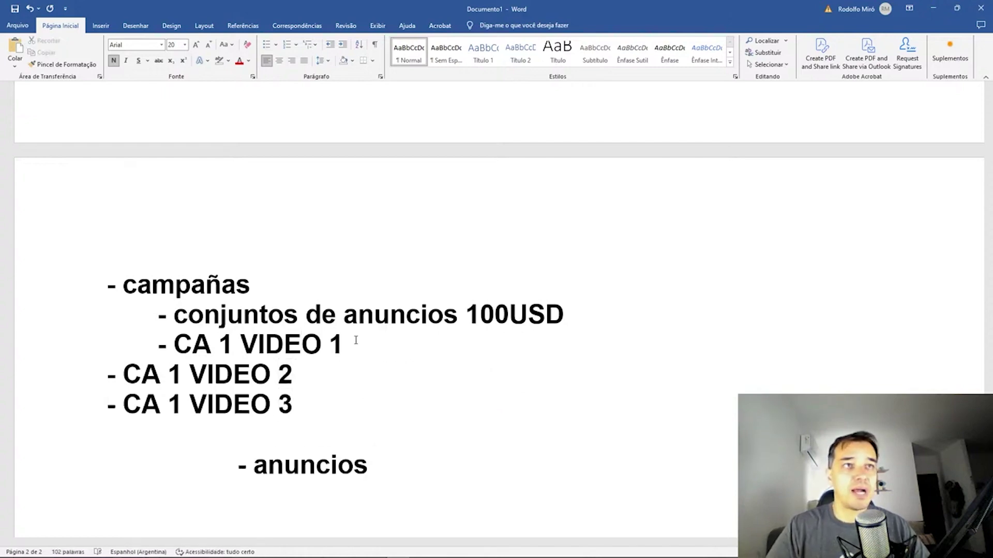
{"action": "key", "text": "Home"}
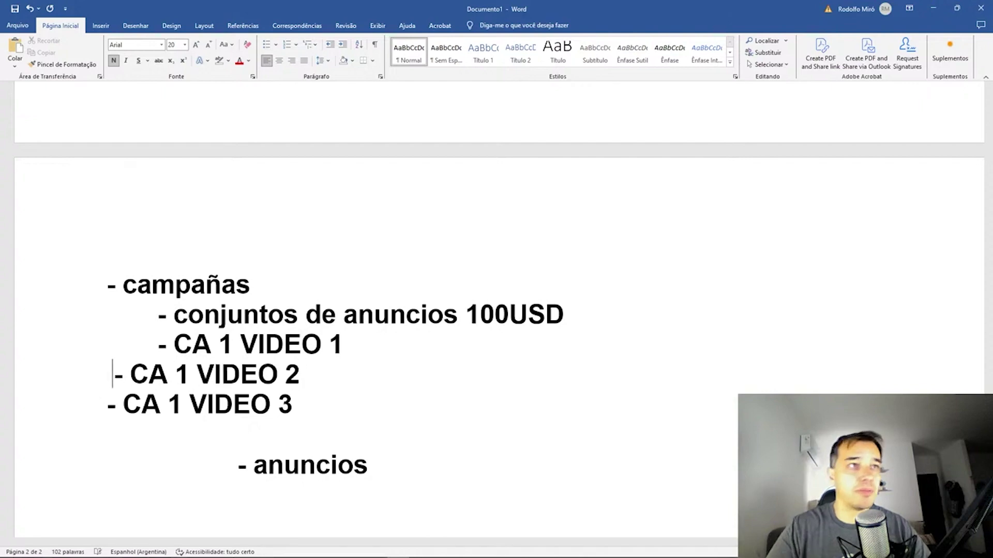
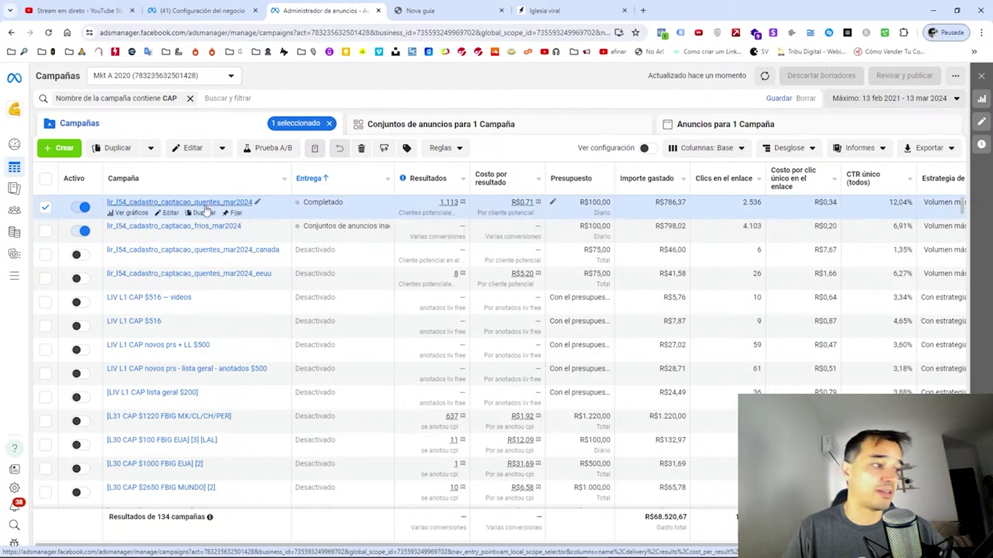
In Meta Ads Manager, compare the selected campaign in the campaign list with its ad sets.
{"action": "left_click", "coordinate": [513, 128]}
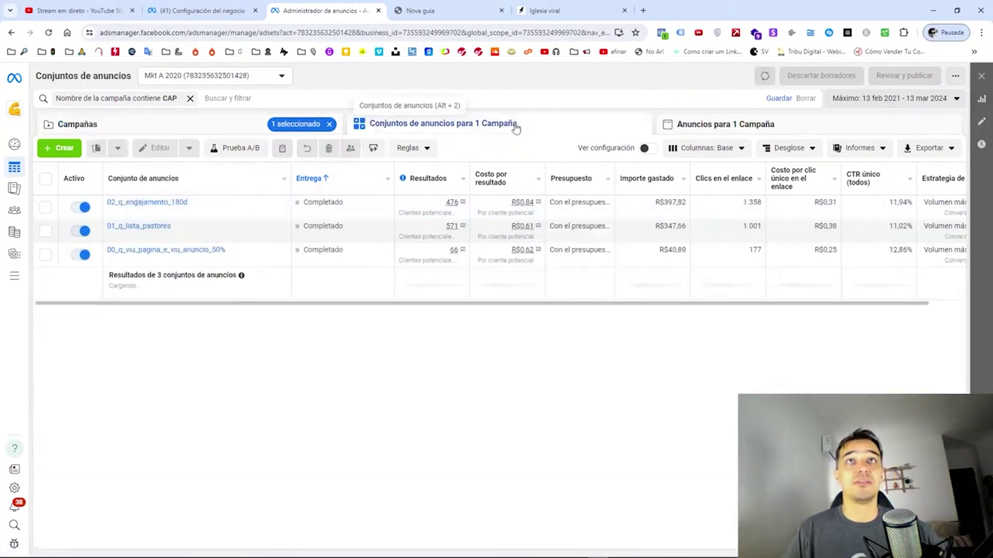
{"action": "left_click", "coordinate": [217, 127]}
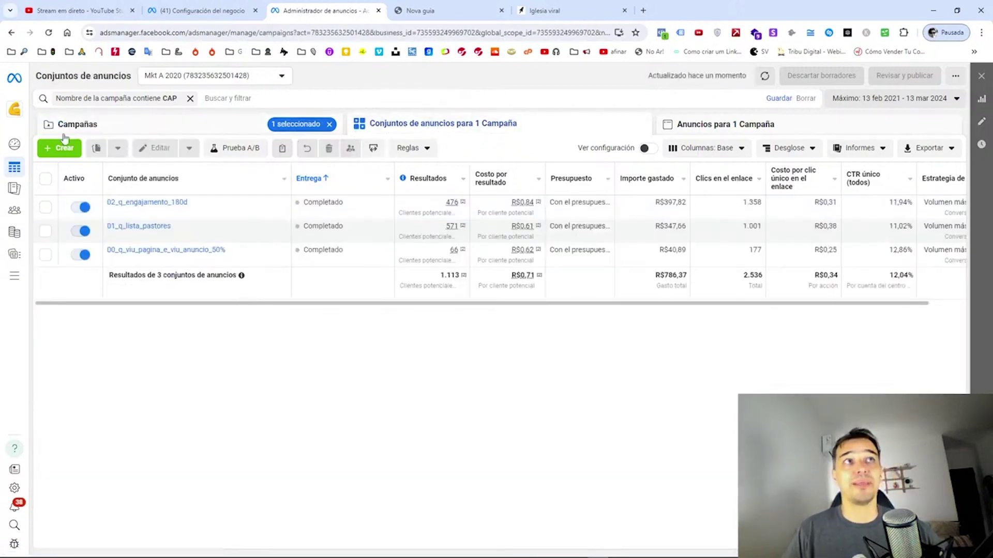
{"action": "left_click", "coordinate": [402, 128]}
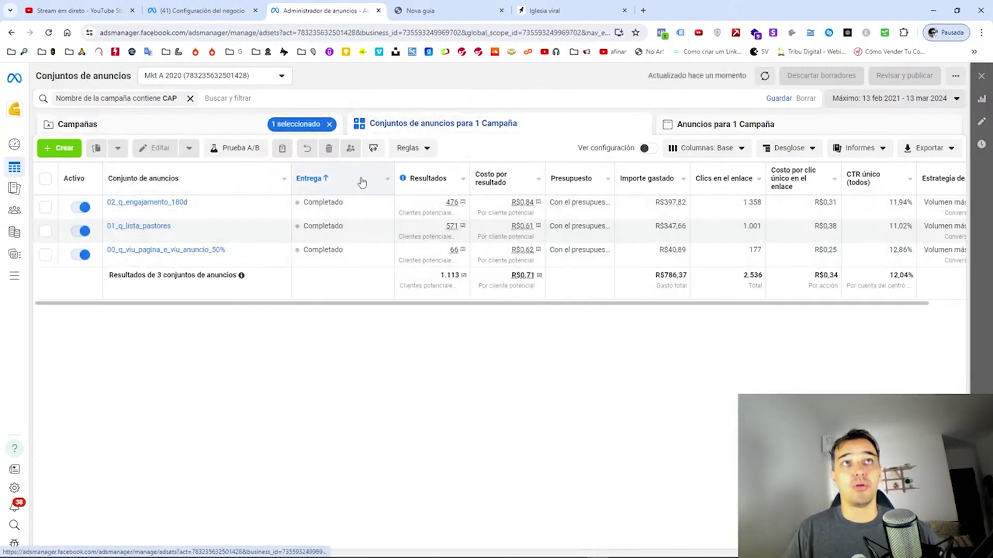
{"action": "left_click", "coordinate": [96, 126]}
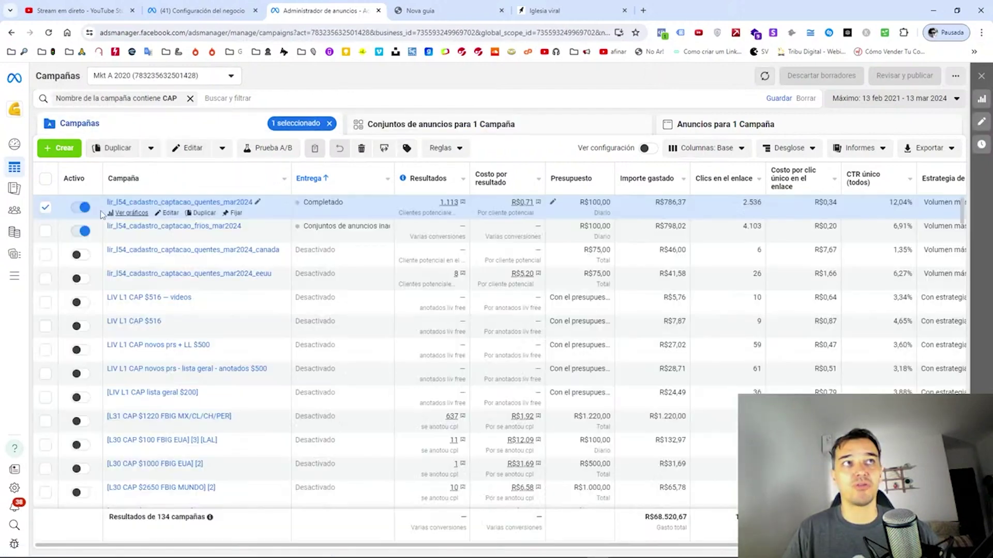
{"action": "left_click", "coordinate": [446, 124]}
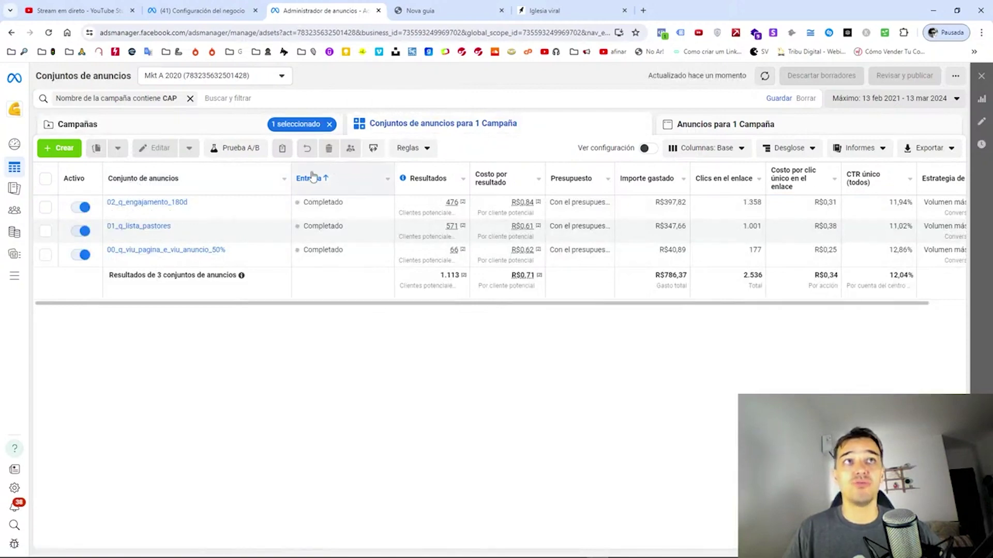
View all the ads of the selected campaign, and only the ads belonging to the ad set "02_q_engajamento_180d".
{"action": "left_click", "coordinate": [737, 123]}
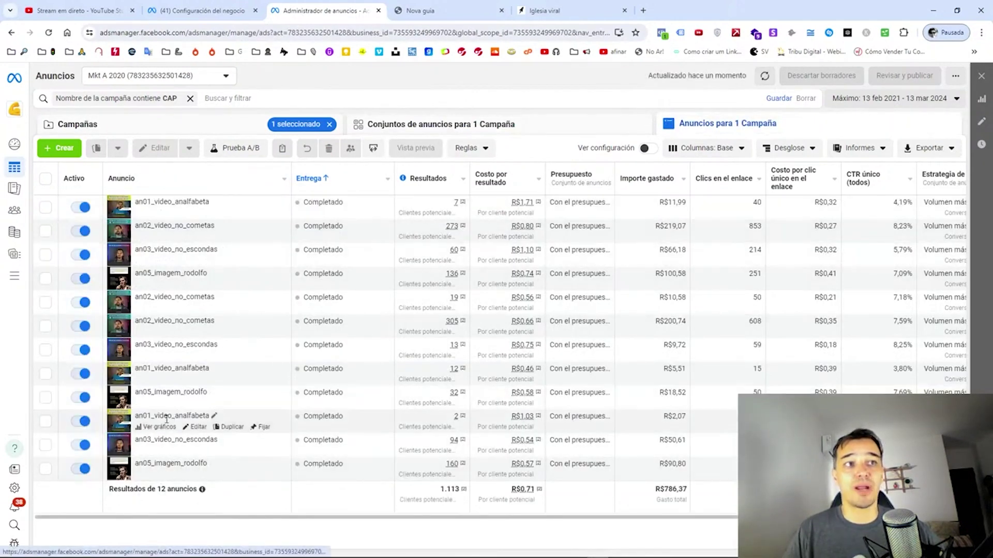
{"action": "left_click", "coordinate": [429, 132]}
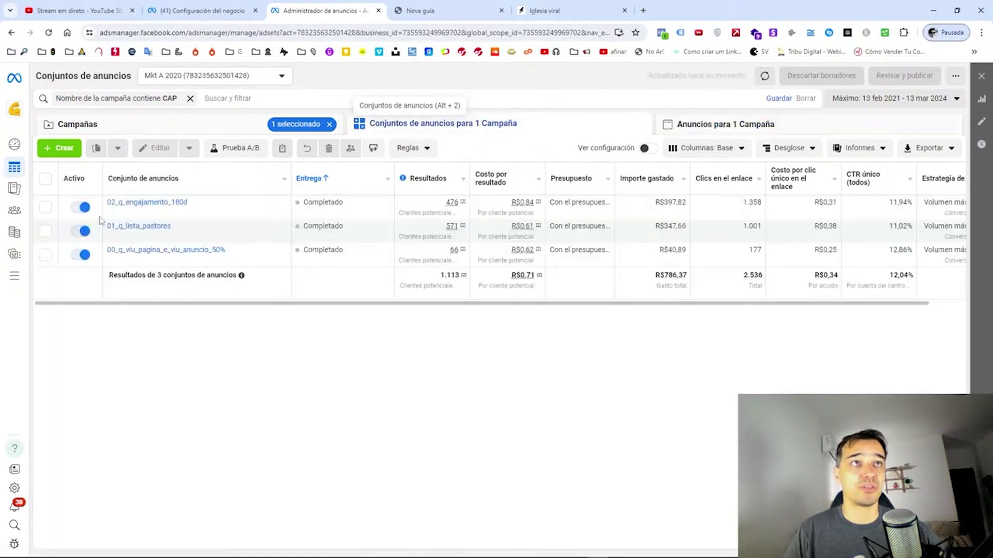
{"action": "left_click", "coordinate": [46, 208]}
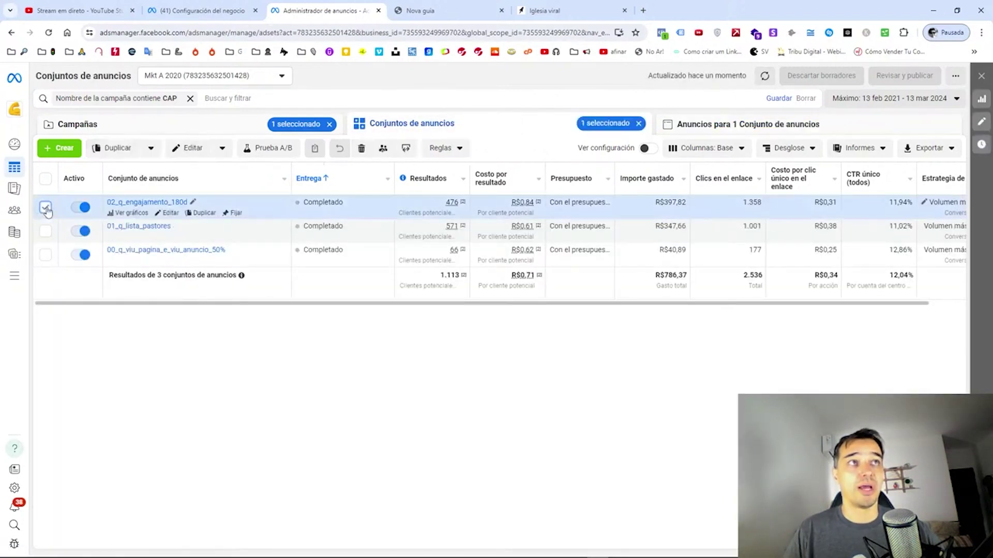
{"action": "left_click", "coordinate": [708, 127]}
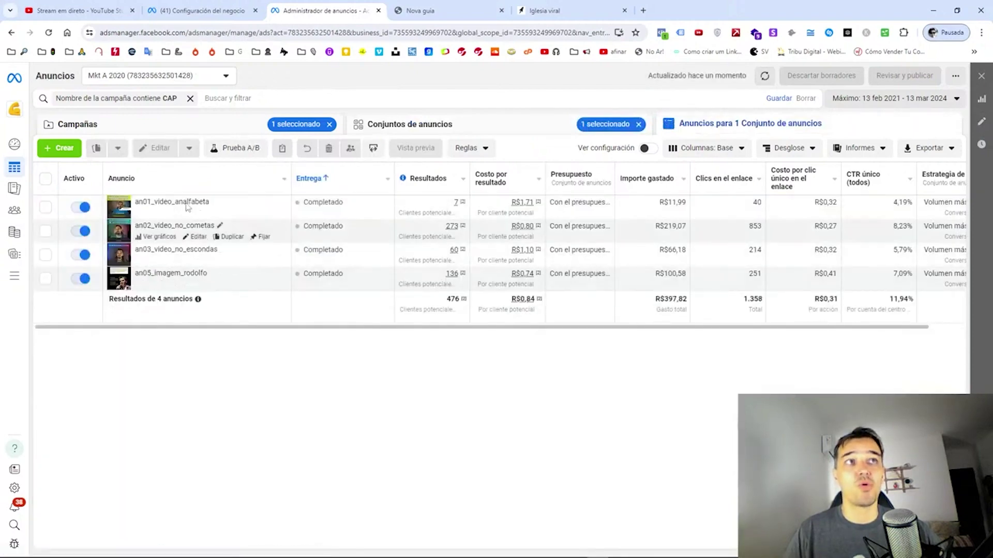
Return from the ads to the ad sets and the full campaign list in Meta Ads Manager.
{"action": "left_click", "coordinate": [455, 129]}
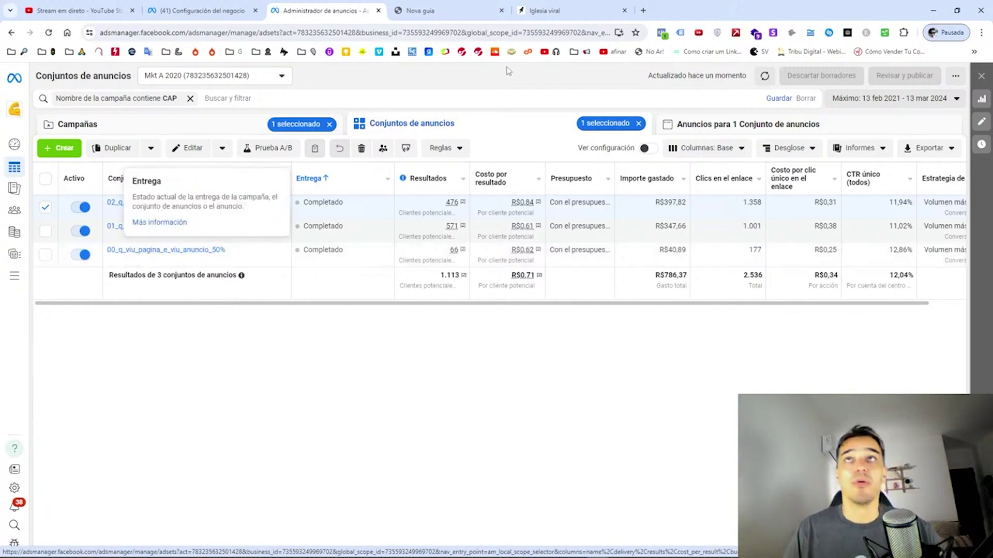
{"action": "left_click", "coordinate": [299, 125]}
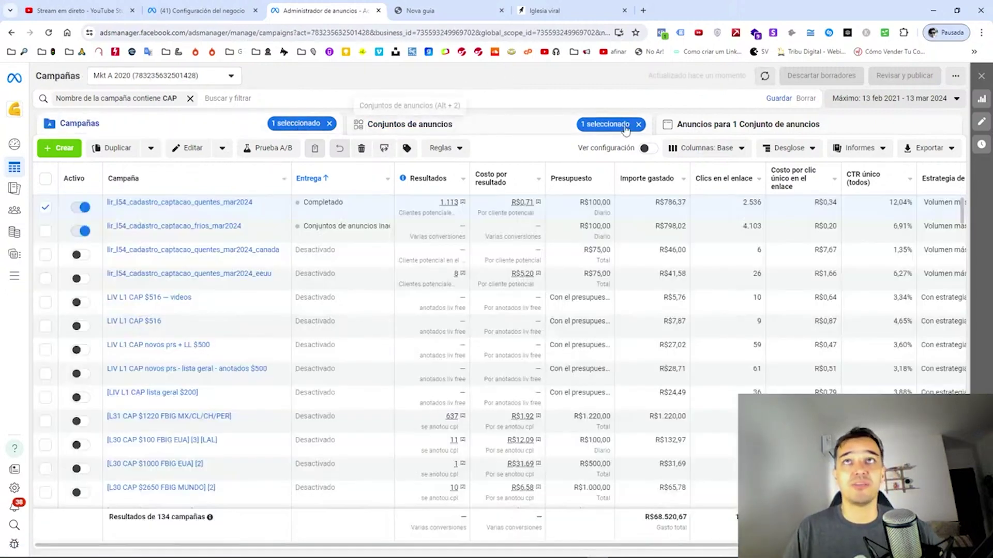
{"action": "left_click", "coordinate": [329, 124]}
Switch to Word and highlight the whole campaign outline, followed by its "campañas", "conjuntos de anuncios" and "anuncios" levels.
{"action": "key", "text": "alt+Tab"}
{"action": "key", "text": "alt+Tab"}
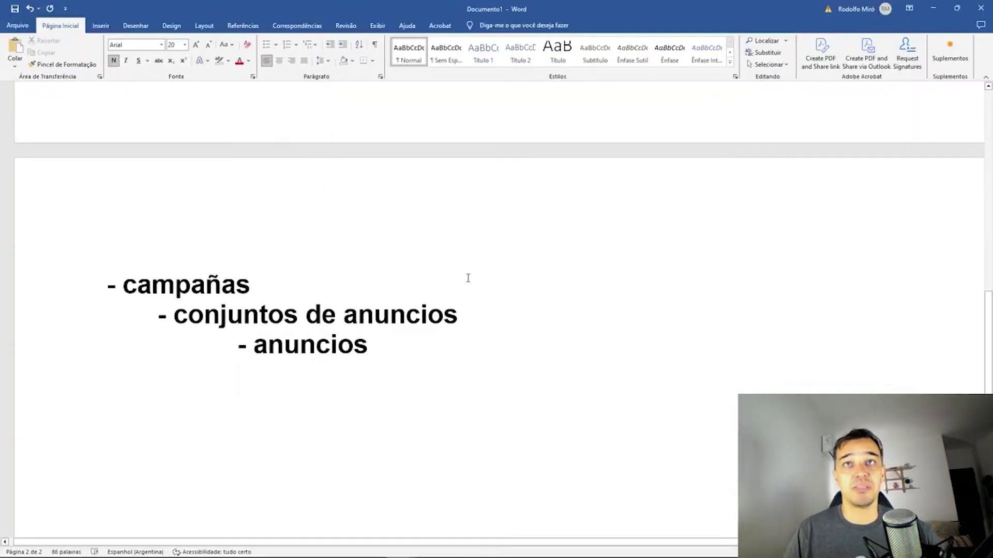
{"action": "left_click_drag", "start_coordinate": [380, 355], "coordinate": [88, 255]}
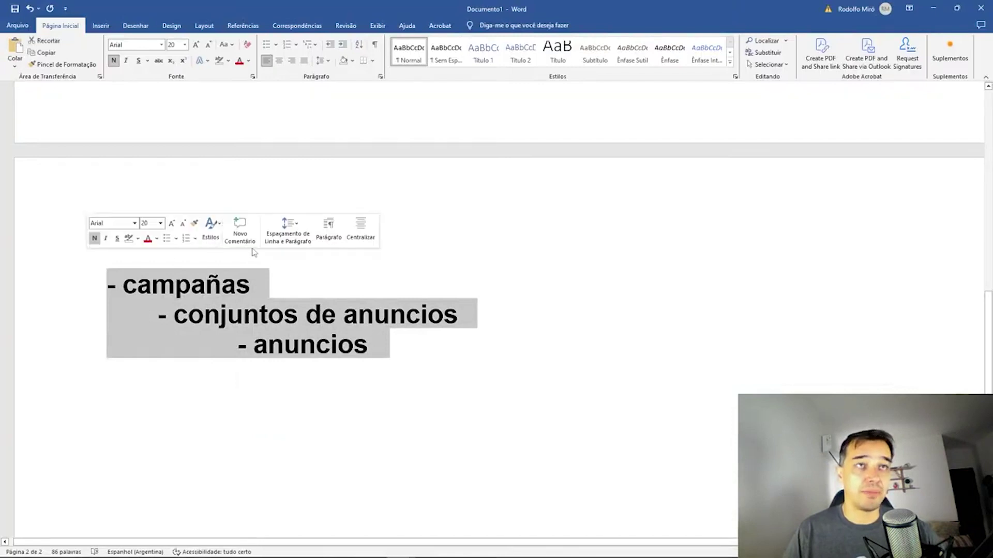
{"action": "double_click", "coordinate": [185, 290]}
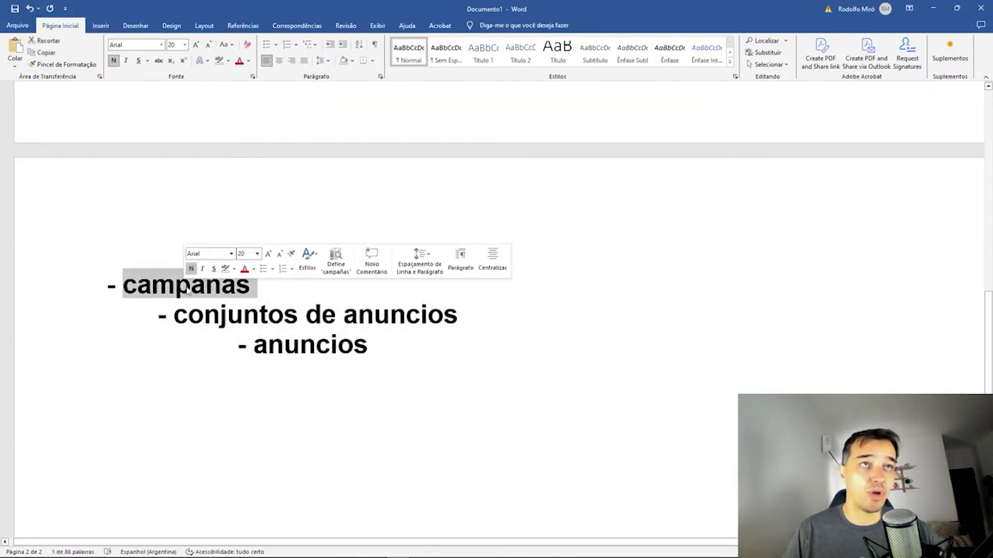
{"action": "left_click", "coordinate": [224, 313]}
{"action": "key", "text": "ctrl+a"}
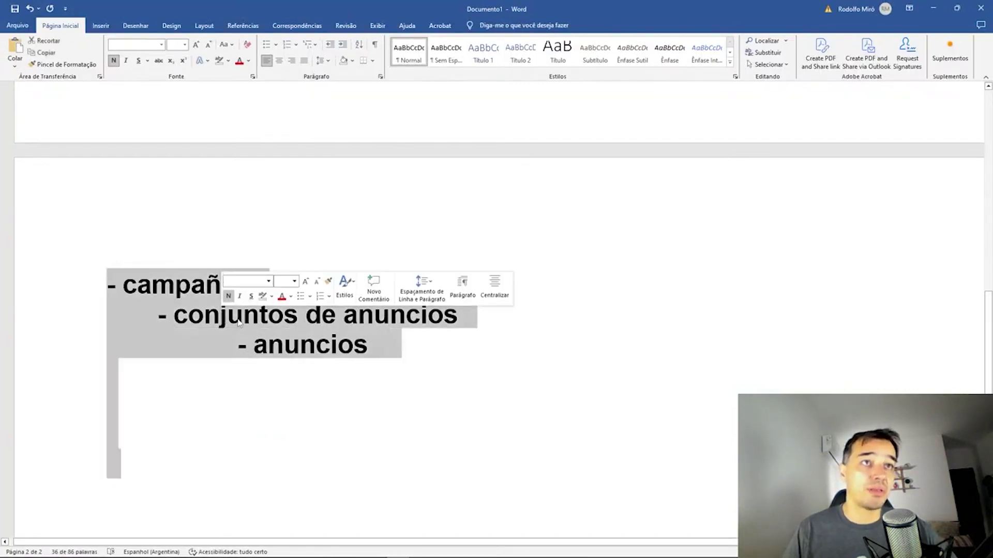
{"action": "left_click", "coordinate": [242, 316]}
{"action": "left_click_drag", "start_coordinate": [174, 317], "coordinate": [464, 316]}
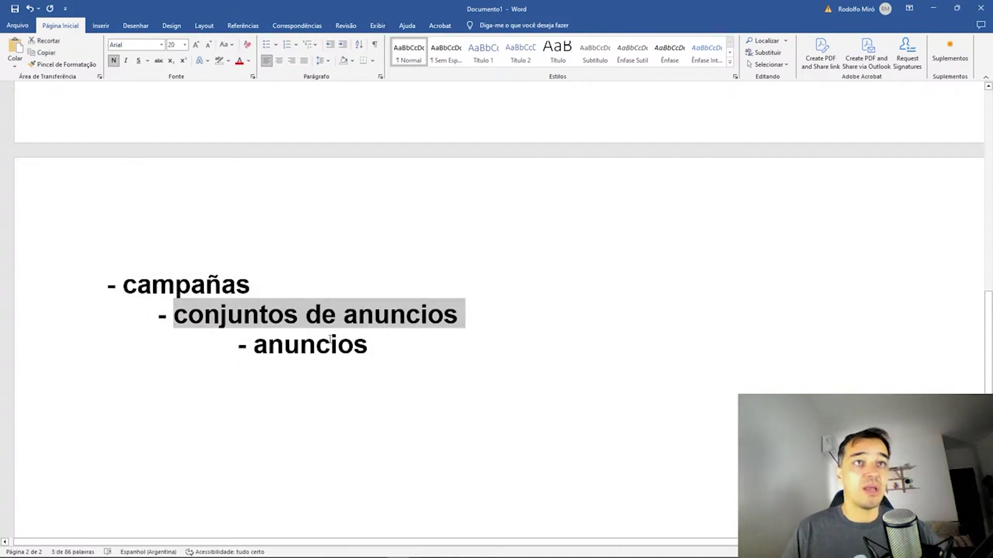
{"action": "double_click", "coordinate": [343, 349]}
{"action": "left_click", "coordinate": [391, 357]}
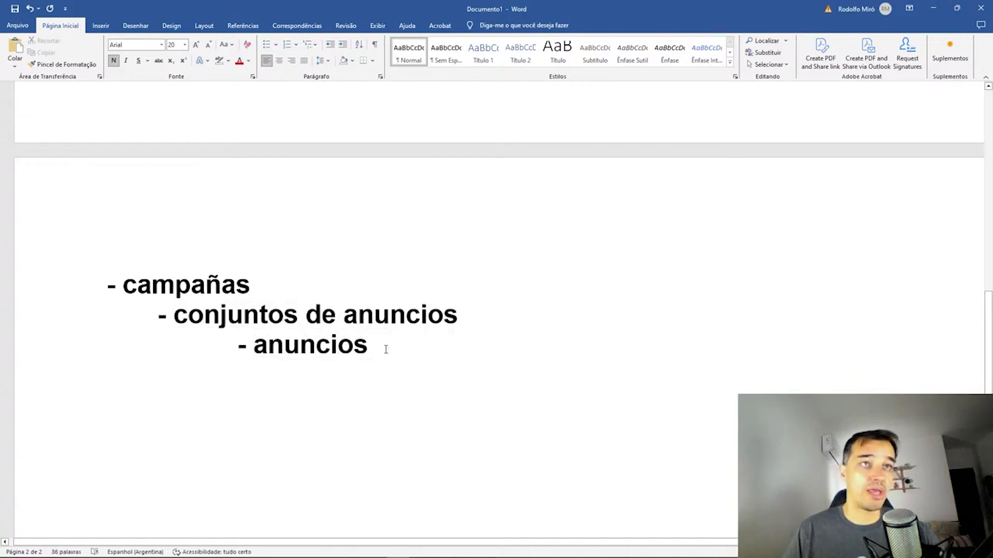
Highlight the "conjuntos de anuncios" and "anuncios" levels once more, first separately and then together.
{"action": "left_click_drag", "start_coordinate": [462, 316], "coordinate": [173, 317]}
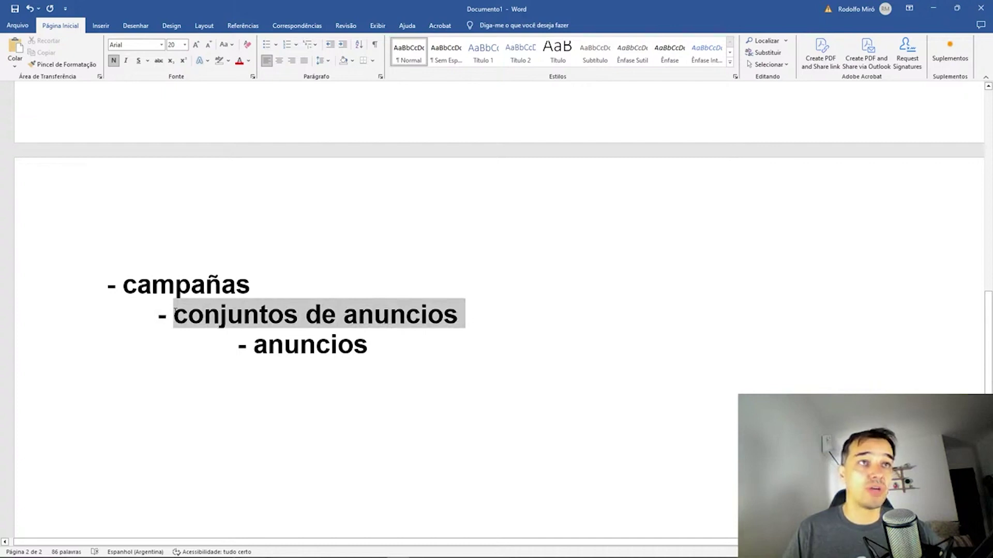
{"action": "triple_click", "coordinate": [241, 342]}
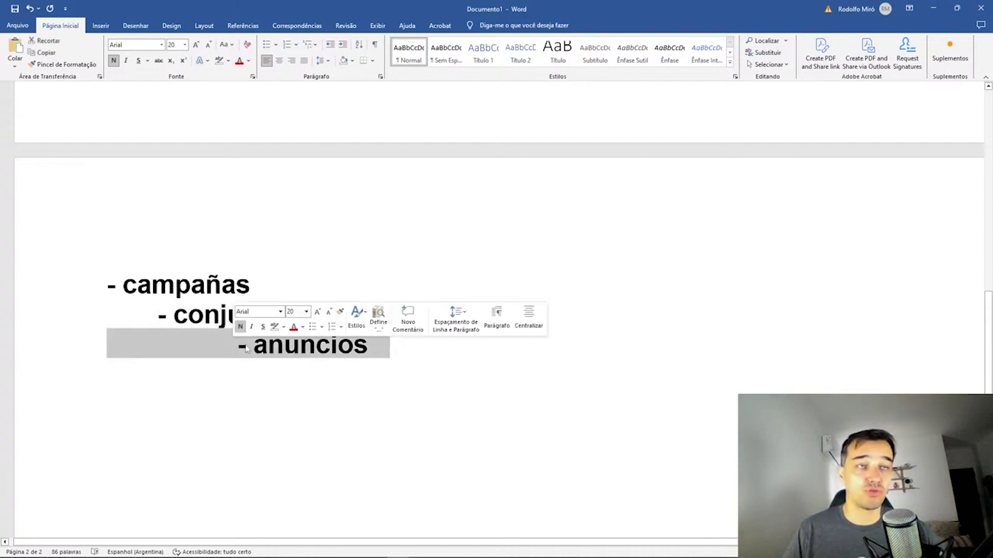
{"action": "left_click", "coordinate": [237, 265]}
{"action": "left_click_drag", "start_coordinate": [381, 354], "coordinate": [191, 304]}
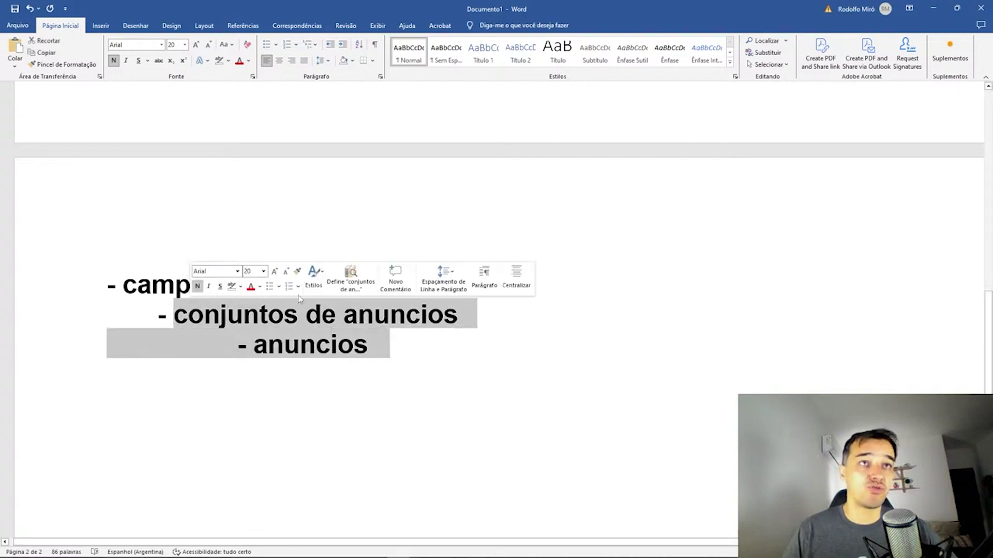
{"action": "left_click", "coordinate": [387, 349]}
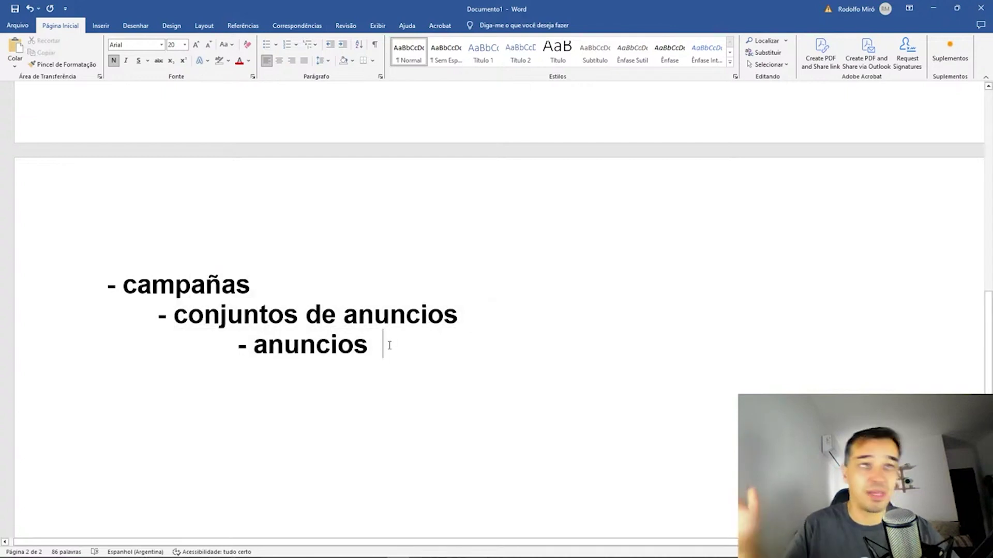
Write "4" on the empty line directly above "- campañas" on the second page.
{"action": "scroll", "coordinate": [398, 346], "scroll_direction": "up", "scroll_amount": 4}
{"action": "scroll", "coordinate": [399, 346], "scroll_direction": "up", "scroll_amount": 3}
{"action": "scroll", "coordinate": [569, 357], "scroll_direction": "down", "scroll_amount": 1}
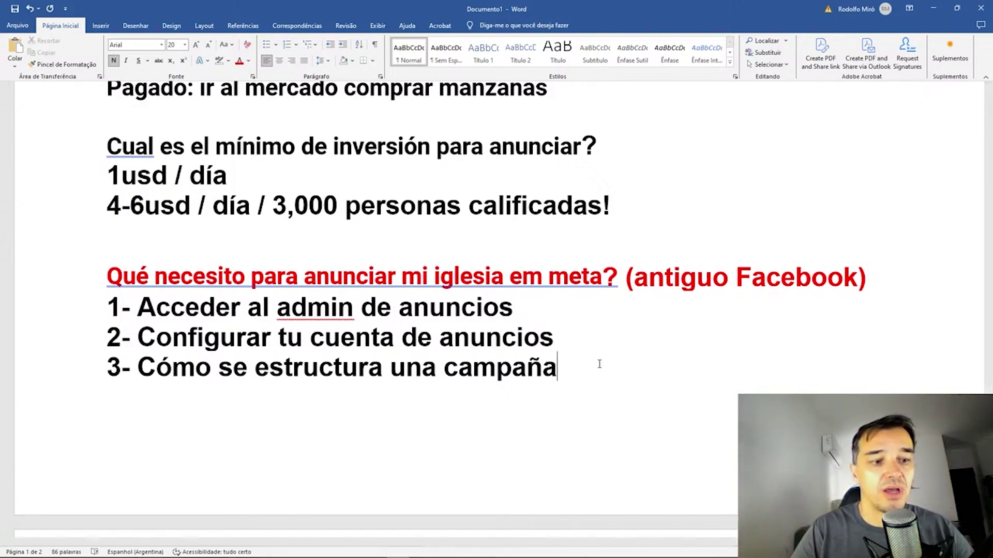
{"action": "key", "text": "Down"}
{"action": "key", "text": "Down"}
{"action": "key", "text": "Down"}
{"action": "key", "text": "Down"}
{"action": "key", "text": "Down"}
{"action": "key", "text": "Down"}
{"action": "key", "text": "Down"}
{"action": "key", "text": "Down"}
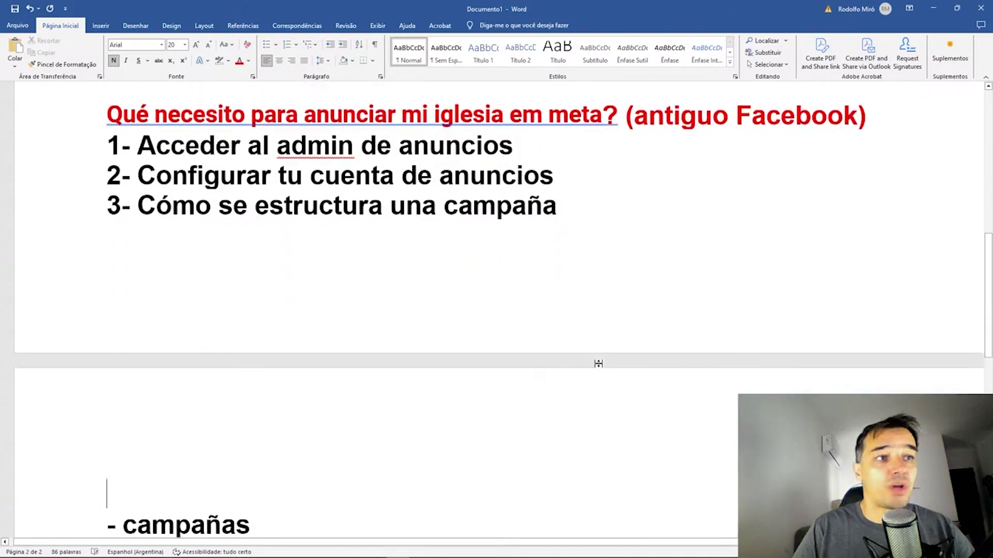
{"action": "type", "text": "4"}
Insert blank lines before the red heading "Qué necesito para anunciar mi iglesia em meta?" so it starts at the top of page 2.
{"action": "left_click", "coordinate": [107, 114]}
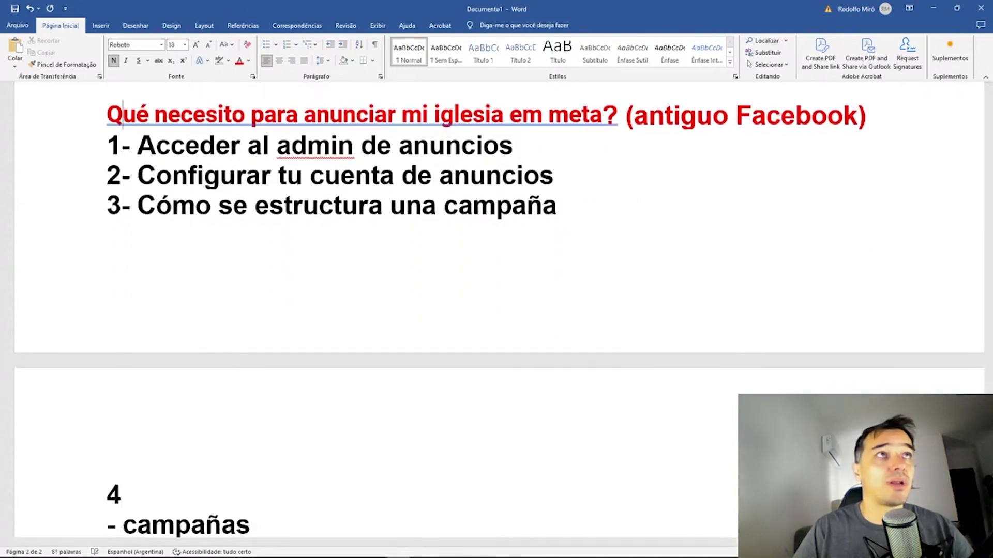
{"action": "key", "text": "Return"}
{"action": "key", "text": "Return"}
{"action": "key", "text": "Return"}
{"action": "key", "text": "Return"}
{"action": "key", "text": "Return"}
{"action": "key", "text": "Return"}
{"action": "key", "text": "Return"}
{"action": "key", "text": "Return"}
{"action": "key", "text": "Return"}
{"action": "key", "text": "Return"}
{"action": "key", "text": "BackSpace"}
{"action": "key", "text": "BackSpace"}
{"action": "key", "text": "BackSpace"}
{"action": "key", "text": "BackSpace"}
{"action": "key", "text": "BackSpace"}
{"action": "key", "text": "BackSpace"}
{"action": "key", "text": "BackSpace"}
{"action": "key", "text": "BackSpace"}
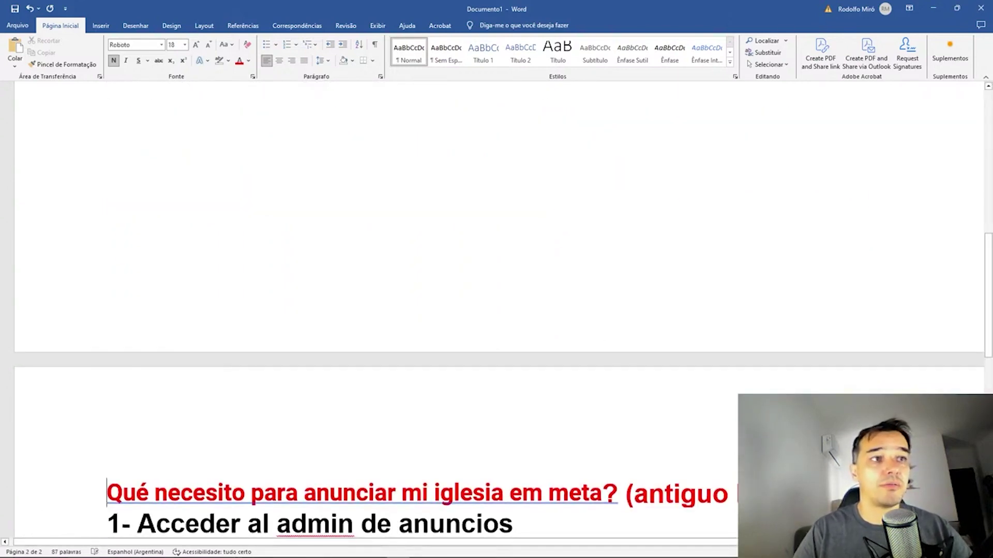
Remove the blank lines between item 3 and the "4" line and delete the campaign, ad set and ad outline.
{"action": "key", "text": "ctrl+Return"}
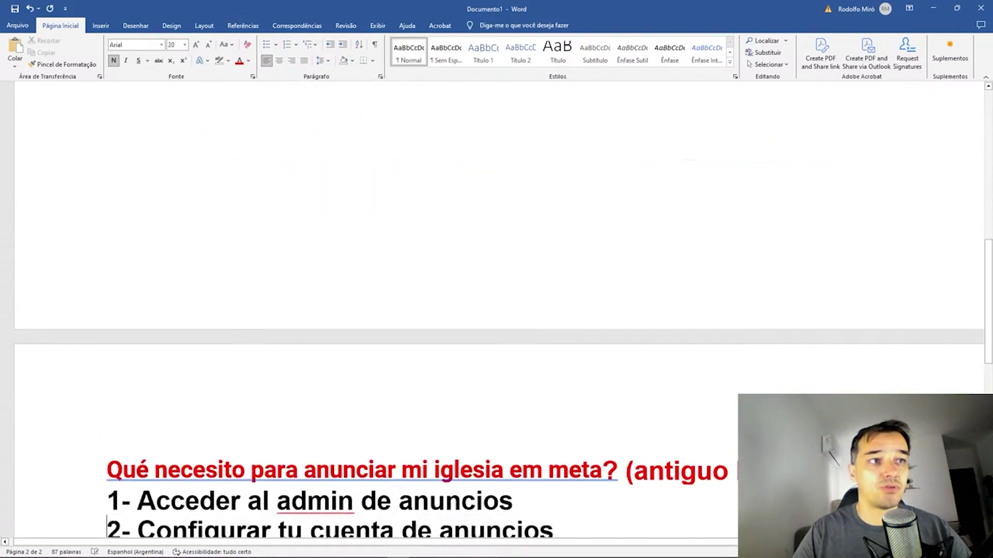
{"action": "key", "text": "ctrl+End"}
{"action": "key", "text": "BackSpace"}
{"action": "key", "text": "BackSpace"}
{"action": "key", "text": "BackSpace"}
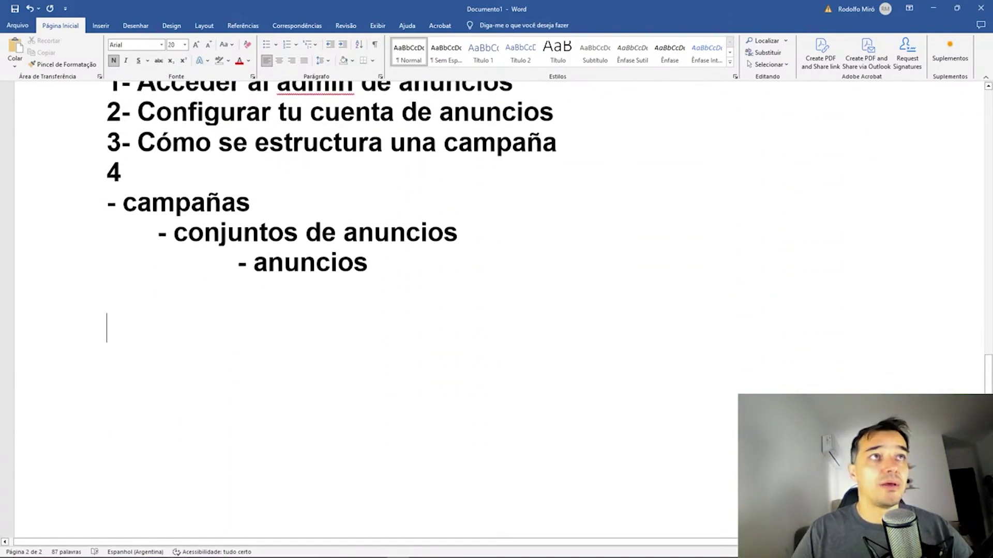
{"action": "key", "text": "ctrl+shift+End"}
{"action": "key", "text": "BackSpace"}
Write item "4- Escogiendo a tus objetivos de campaña" below item 3, correcting the inverted capitalization.
{"action": "type", "text": "4- eSCOGIENDO"}
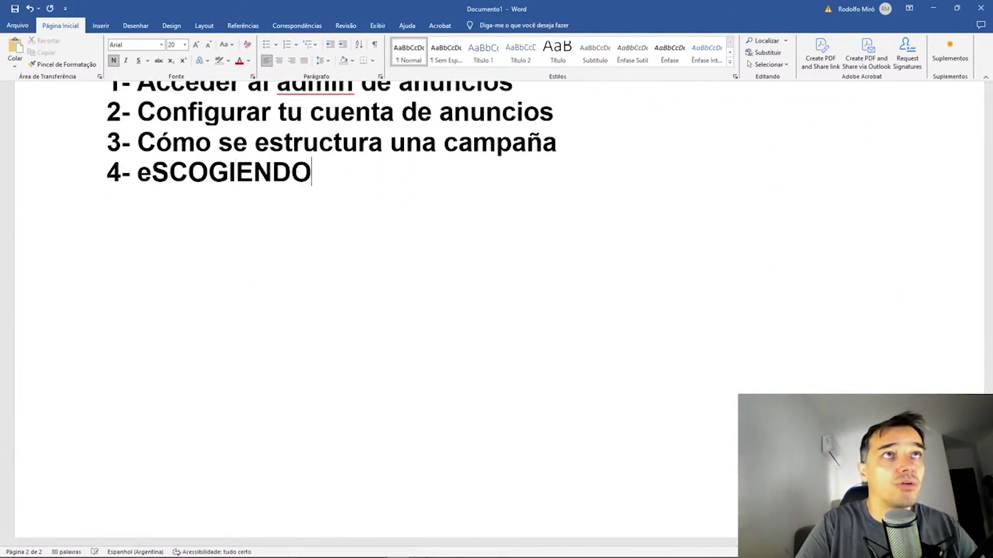
{"action": "key", "text": "ctrl+shift+Left"}
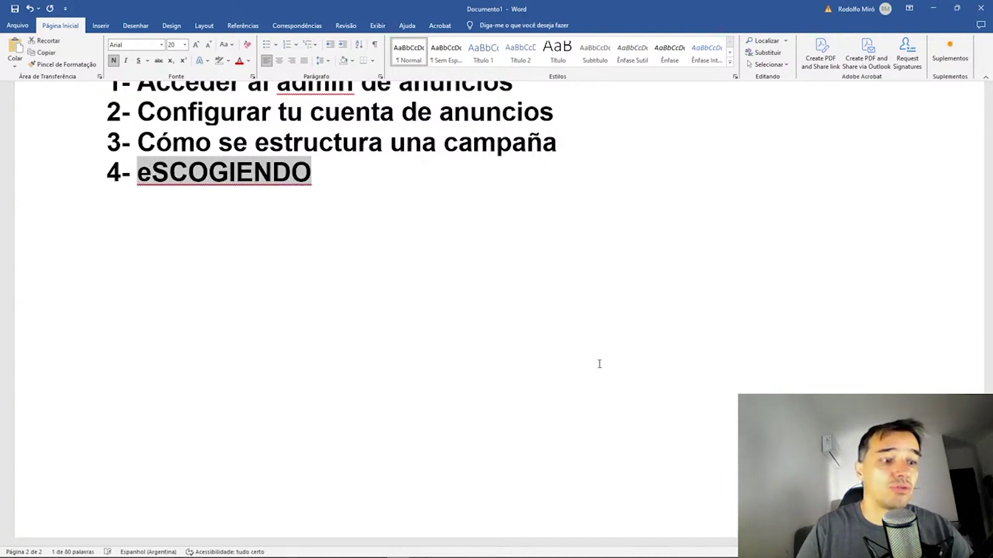
{"action": "type", "text": "Escogi"}
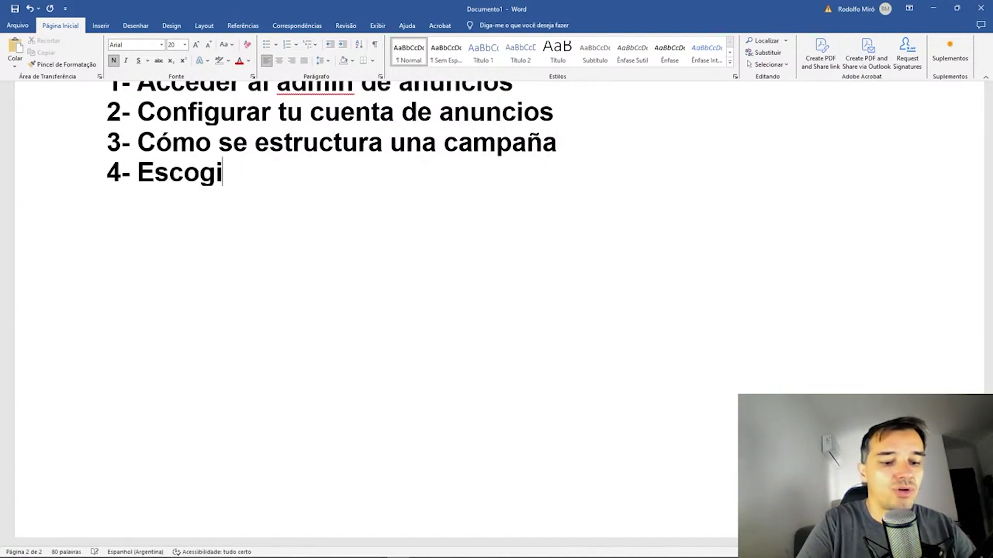
{"action": "type", "text": "endo a "}
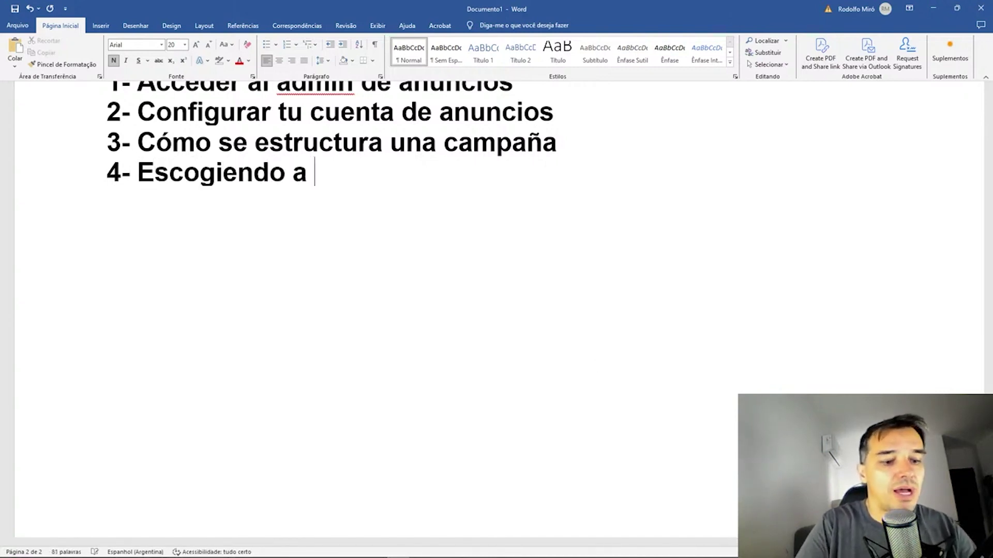
{"action": "type", "text": "tus objetivos "}
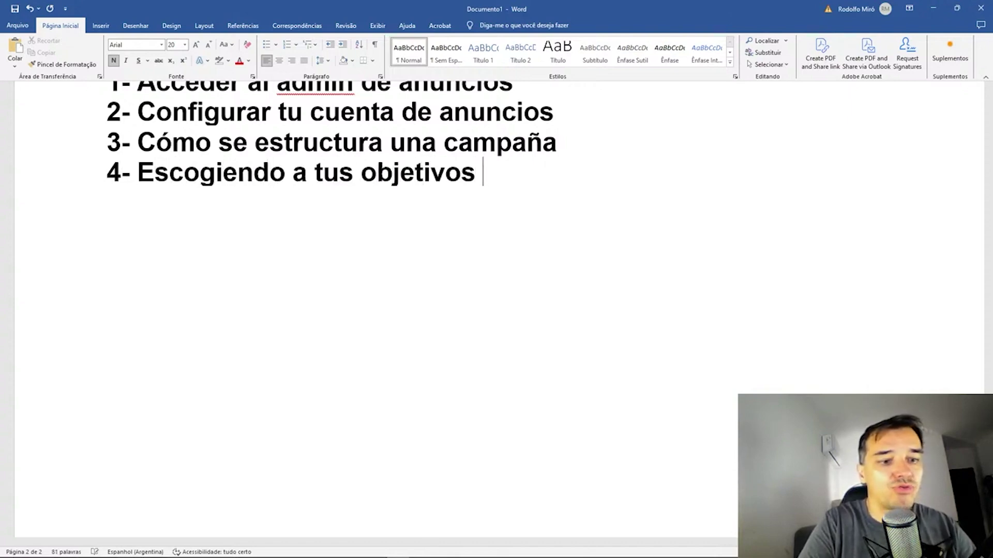
{"action": "type", "text": "de campa~b"}
{"action": "key", "text": "BackSpace"}
{"action": "key", "text": "BackSpace"}
{"action": "type", "text": "ña"}
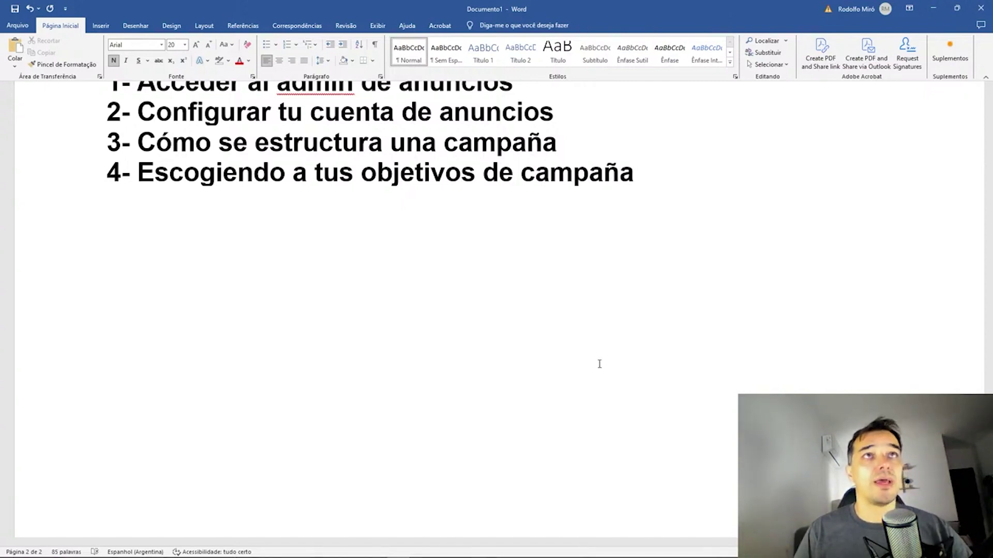
Add "5- Tipos de presupuesto" as the next list item.
{"action": "scroll", "coordinate": [599, 364], "scroll_direction": "up", "scroll_amount": 4}
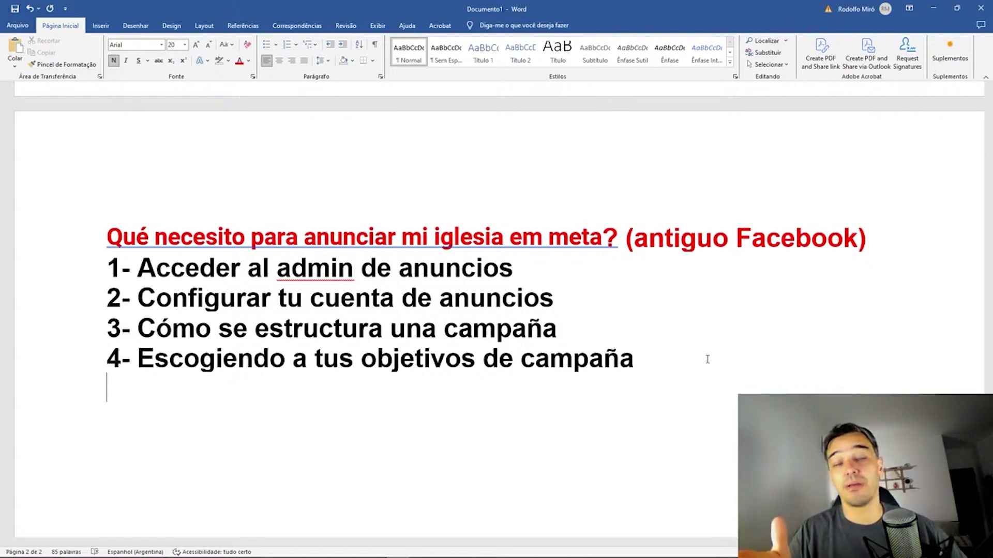
{"action": "key", "text": "Return"}
{"action": "type", "text": "5- "}
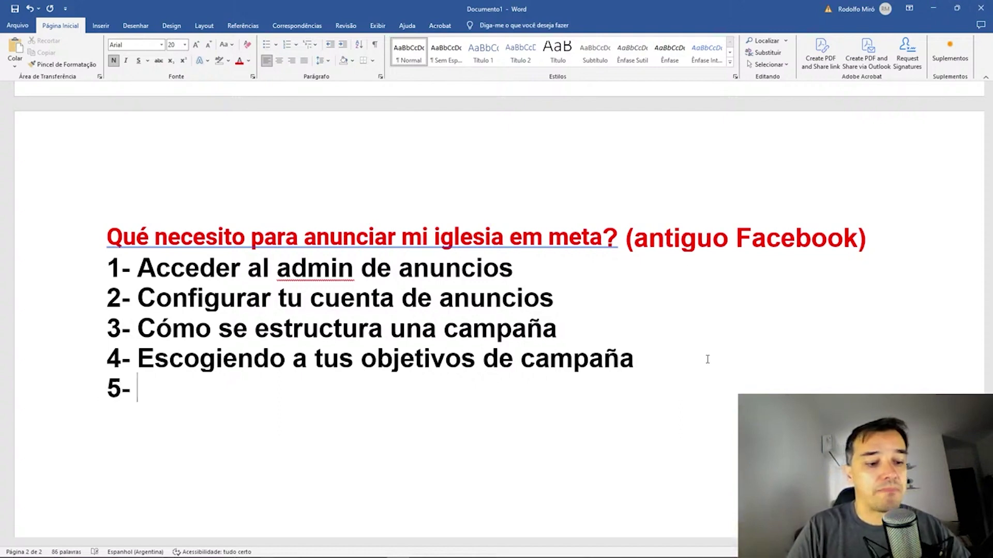
{"action": "type", "text": "Tipos"}
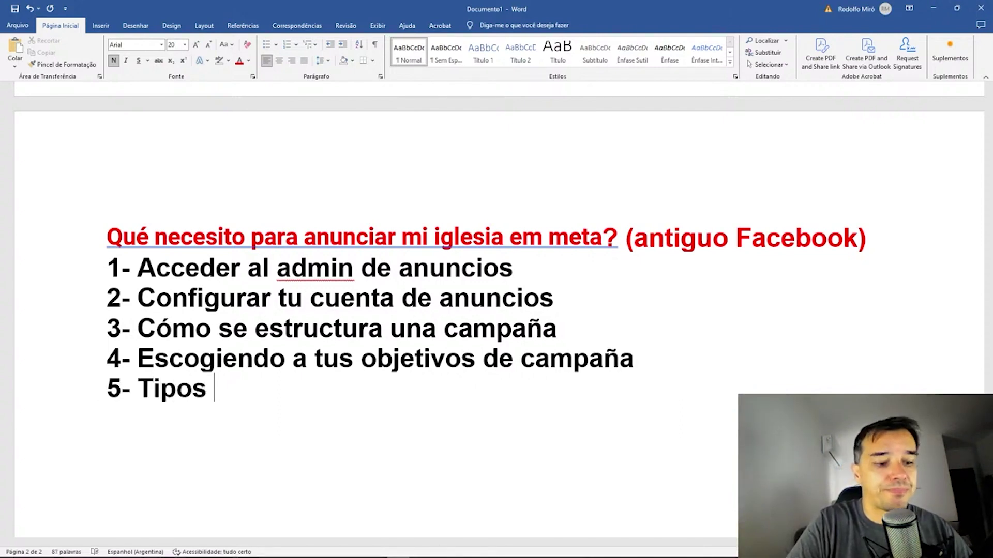
{"action": "type", "text": " de presupues"}
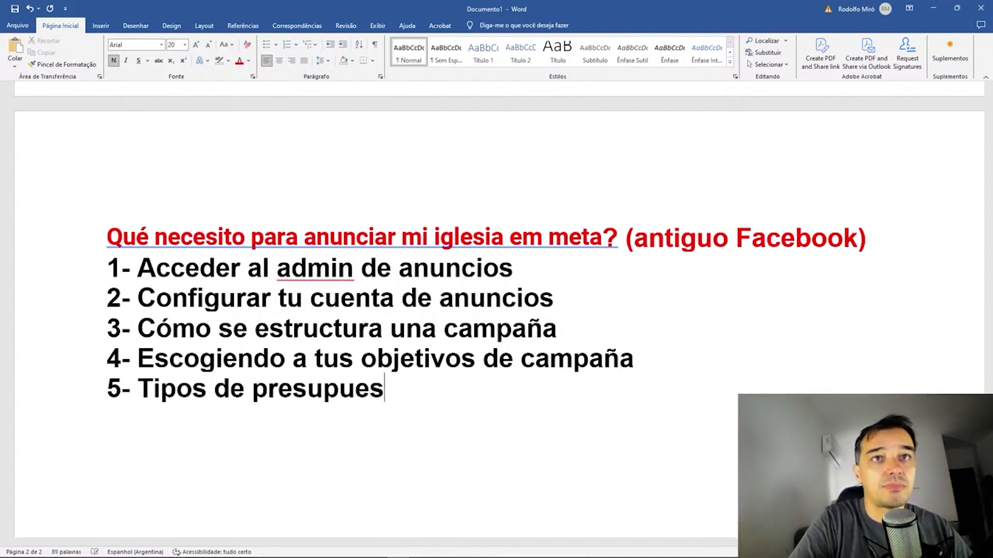
{"action": "type", "text": "to "}
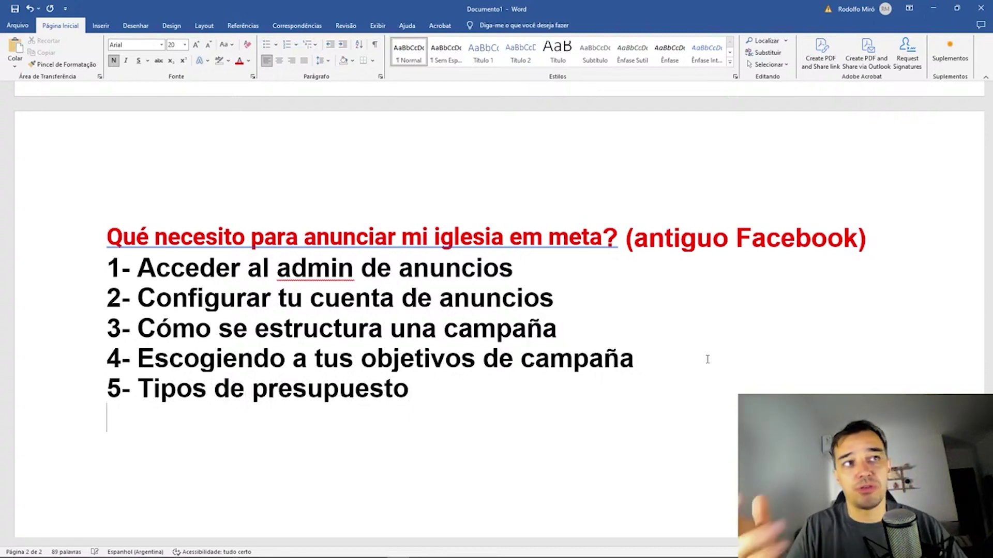
Add "6- Los 5 tipos de segmentación" below item 5.
{"action": "type", "text": "6- "}
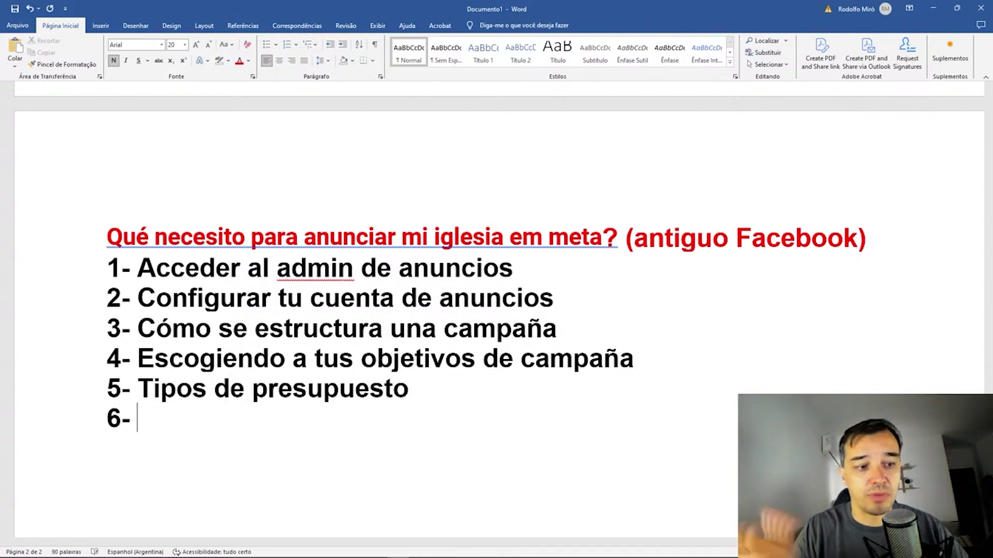
{"action": "type", "text": "Los 5 t"}
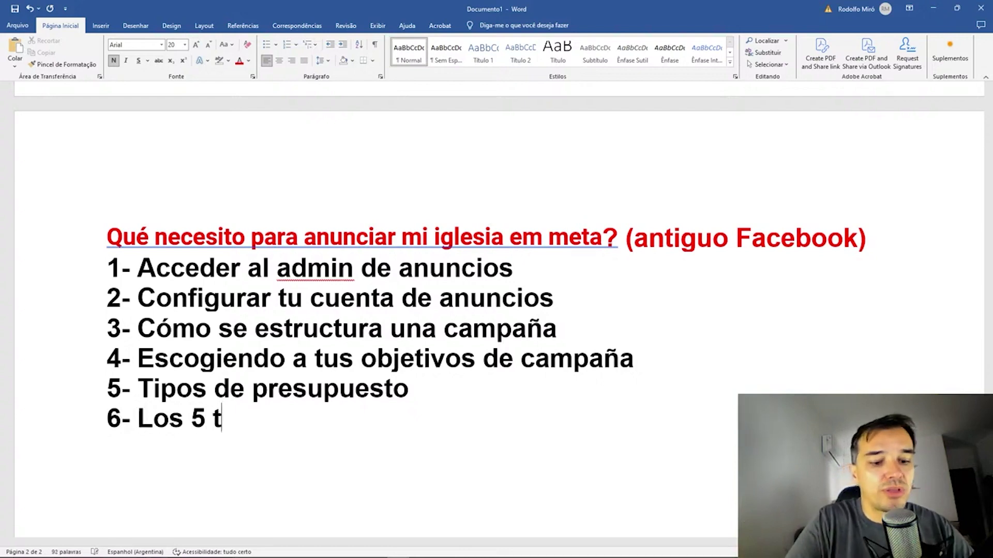
{"action": "type", "text": "ipos de s"}
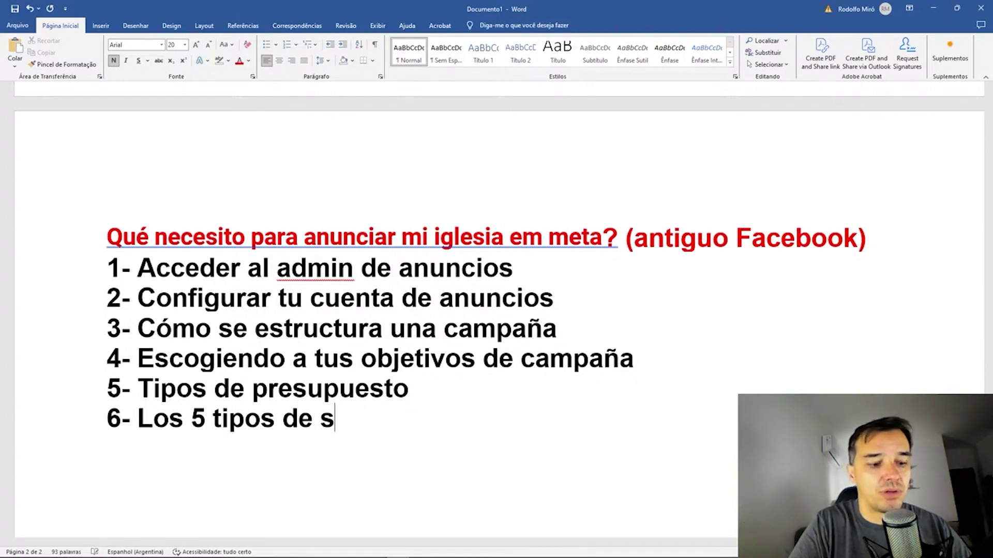
{"action": "type", "text": "egmentación"}
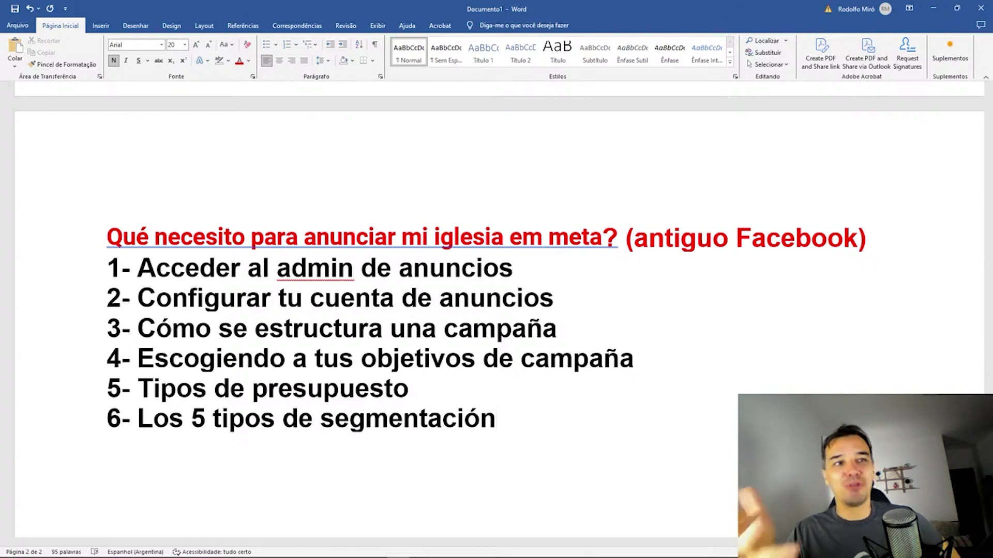
Write "públicos" on a new line directly below item 6.
{"action": "key", "text": "Return"}
{"action": "key", "text": "Return"}
{"action": "key", "text": "Return"}
{"action": "key", "text": "Return"}
{"action": "key", "text": "BackSpace"}
{"action": "key", "text": "BackSpace"}
{"action": "key", "text": "BackSpace"}
{"action": "key", "text": "BackSpace"}
{"action": "key", "text": "BackSpace"}
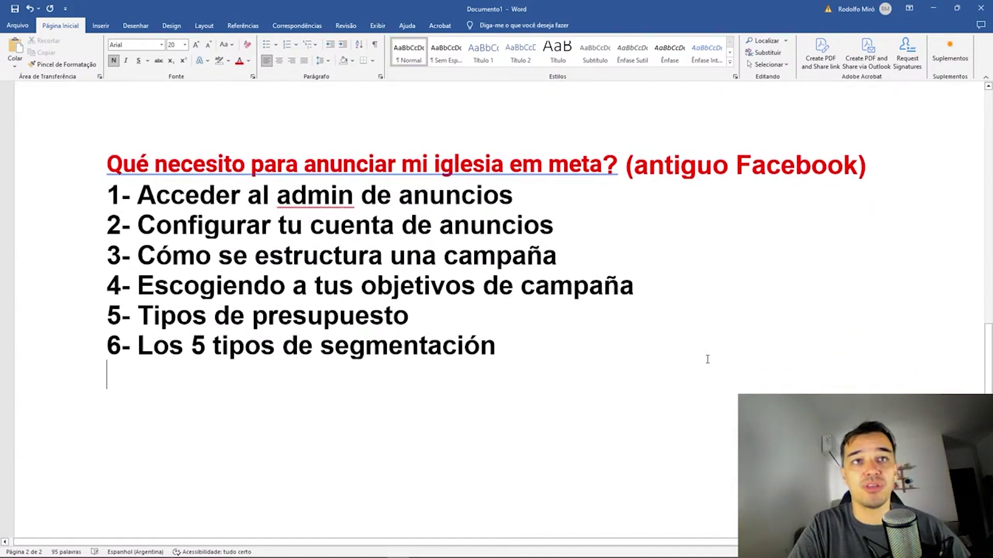
{"action": "type", "text": "públicos"}
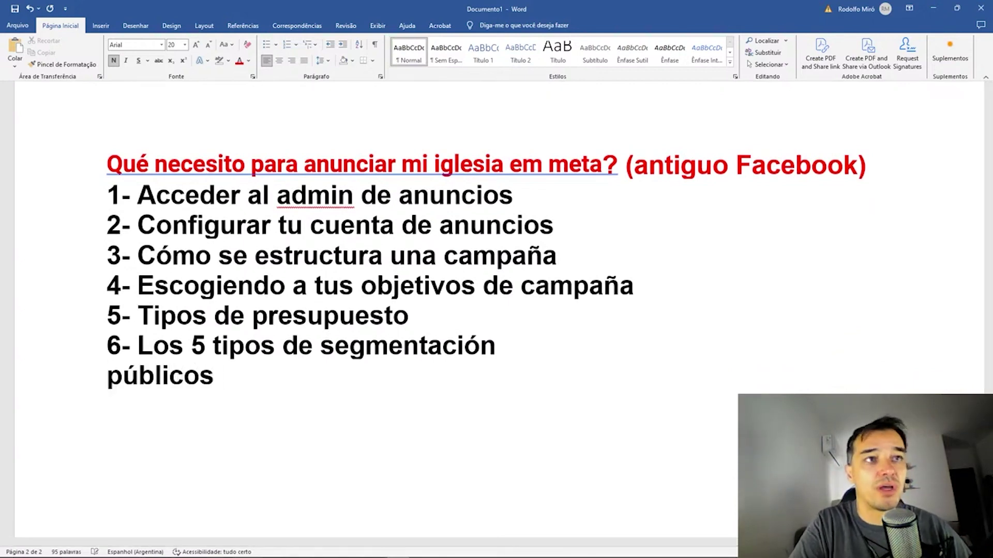
Complete the line below item 6 so it reads "públicos personalizados" and start a new line beneath it.
{"action": "type", "text": " pe"}
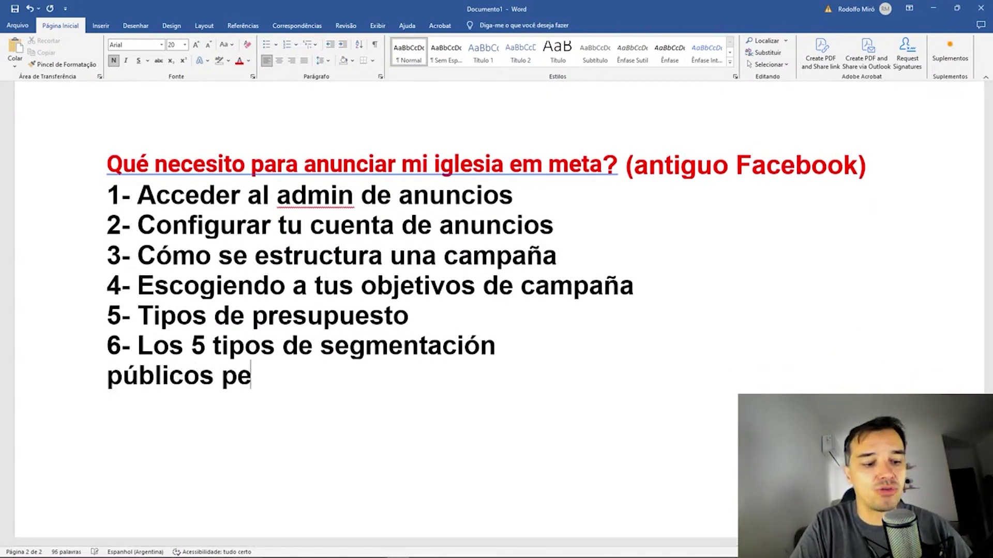
{"action": "type", "text": "rsonalizados"}
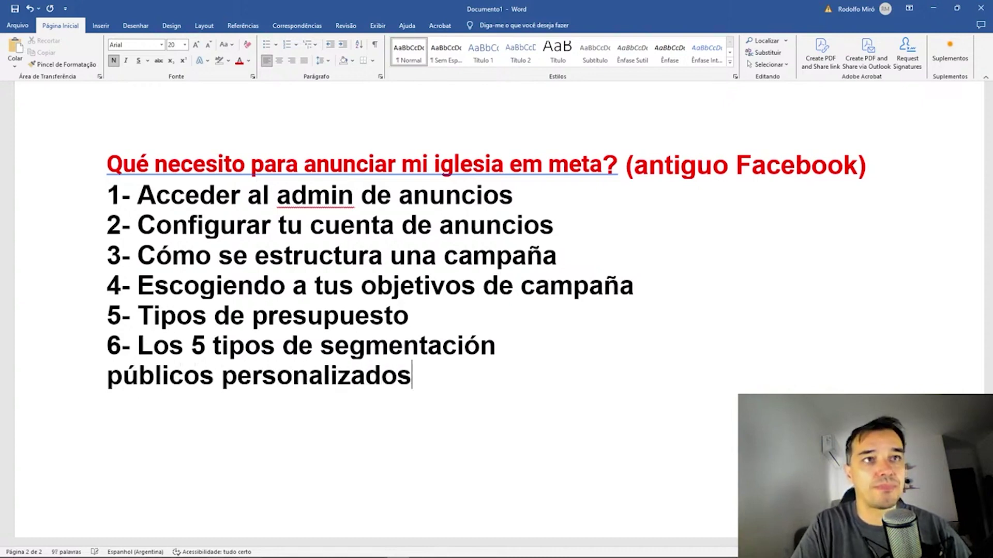
{"action": "key", "text": "Return"}
Switch to Meta Ads Manager, open the account's audience list and start a new custom audience to view its available origins.
{"action": "key", "text": "alt+Tab"}
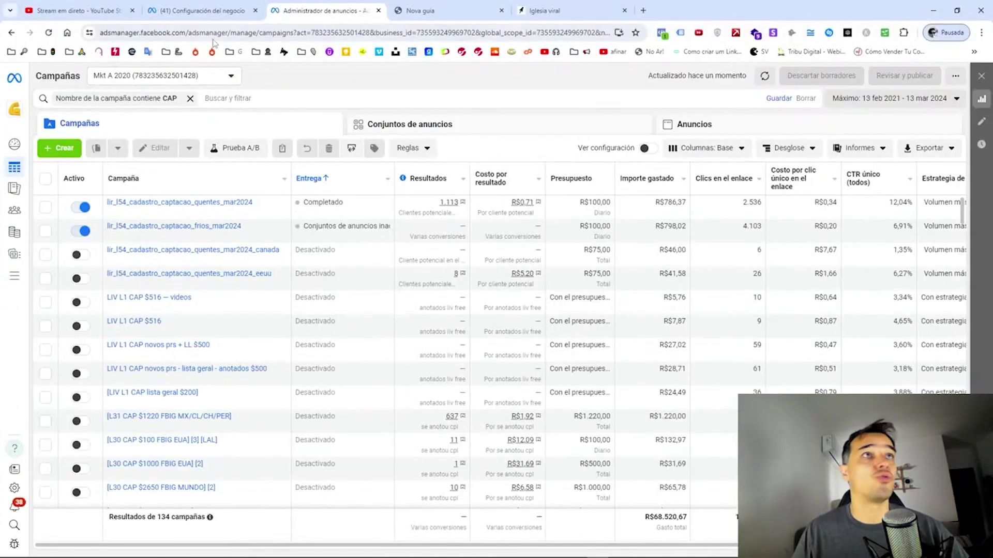
{"action": "left_click", "coordinate": [32, 224]}
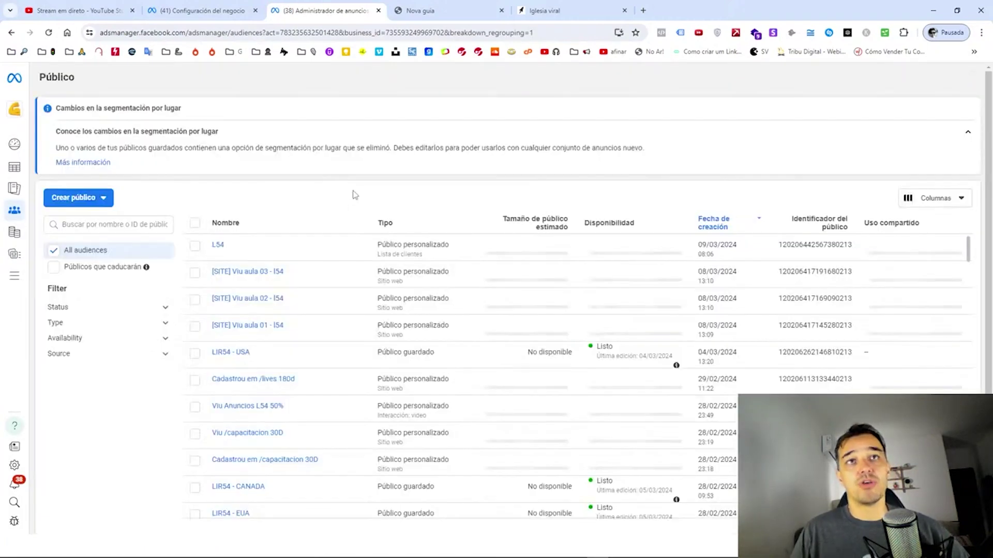
{"action": "mouse_move", "coordinate": [219, 246]}
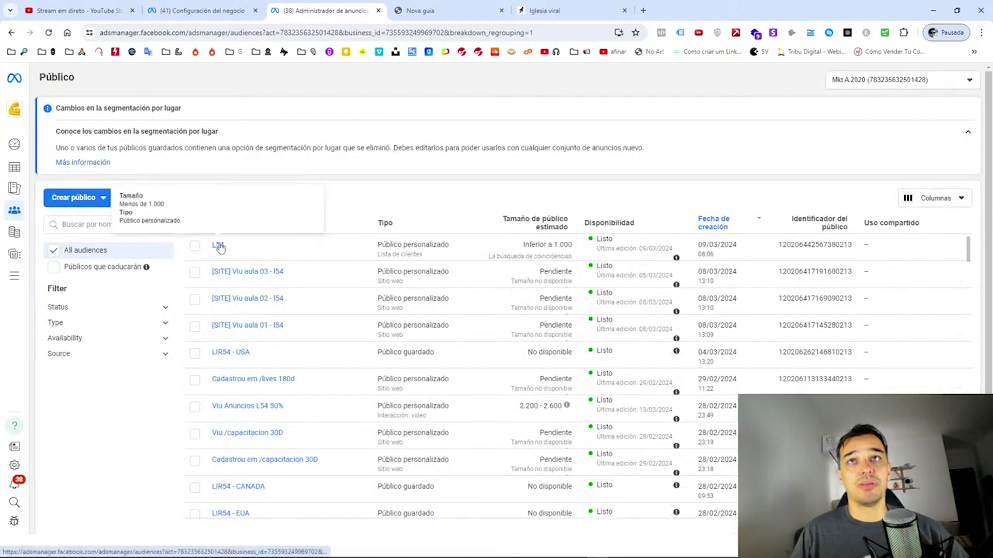
{"action": "mouse_move", "coordinate": [281, 384]}
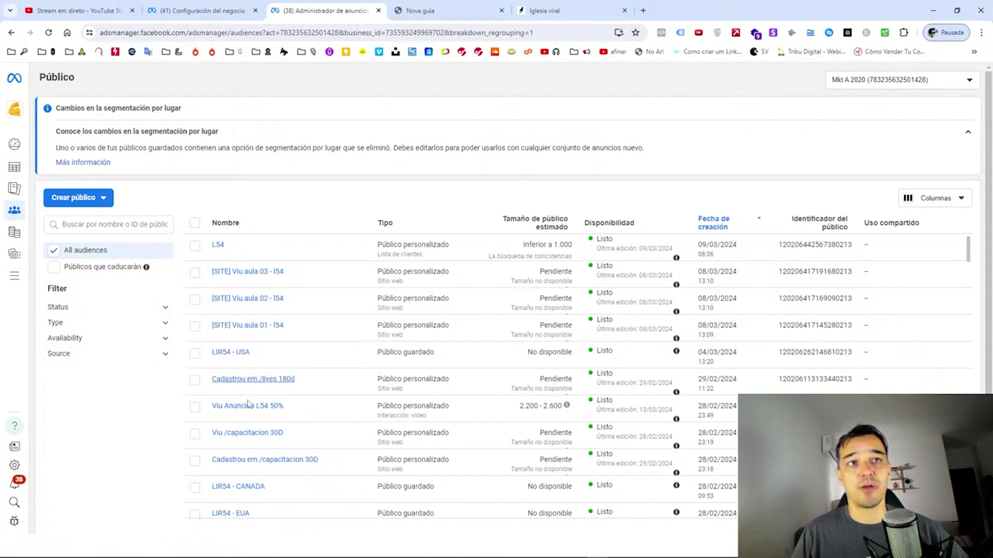
{"action": "mouse_move", "coordinate": [248, 387]}
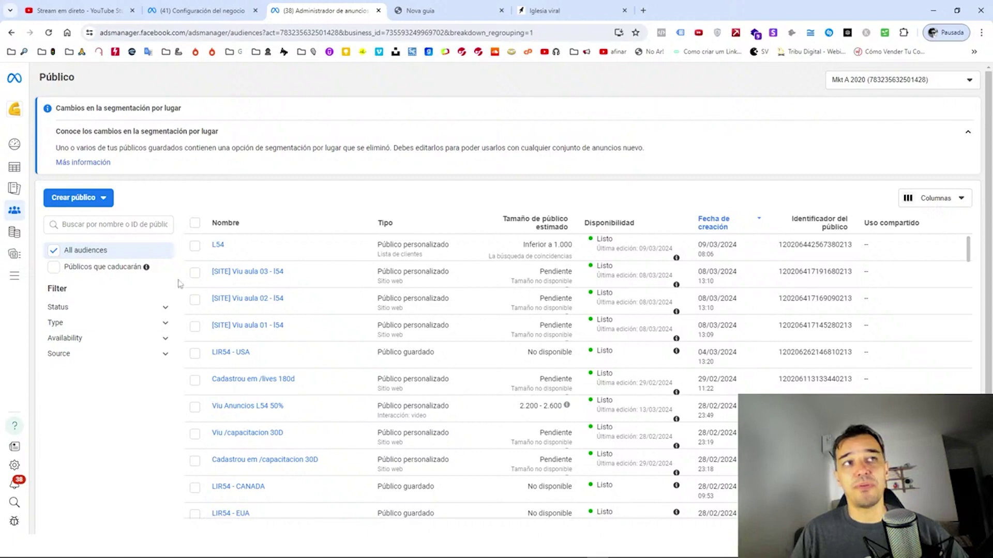
{"action": "left_click", "coordinate": [88, 200]}
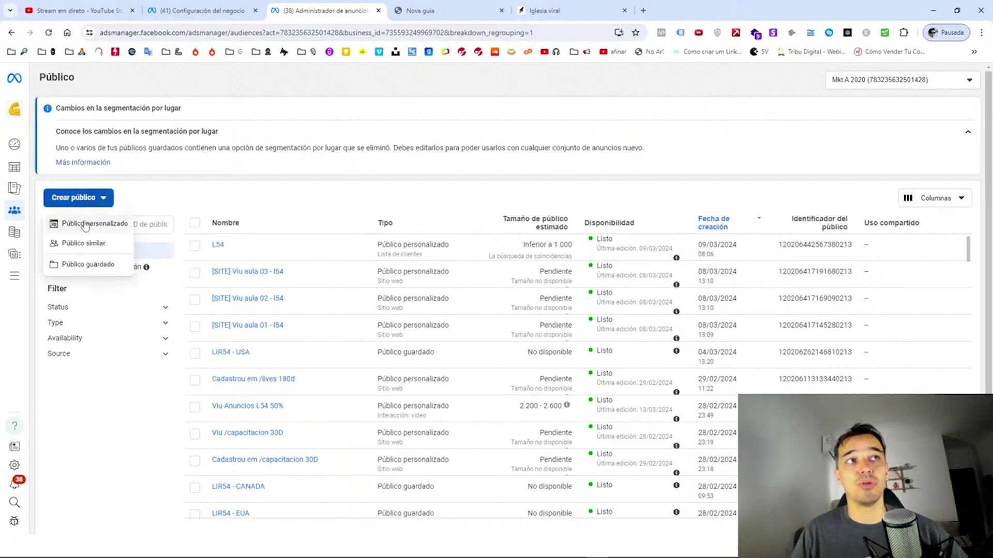
{"action": "left_click", "coordinate": [75, 224]}
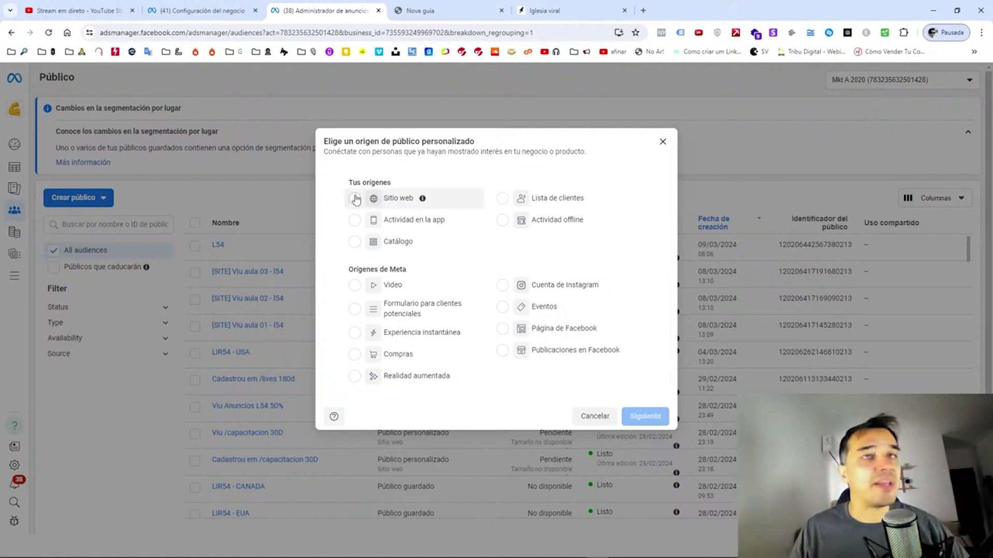
Switch to Word and write random sample characters below the outline and on a new page.
{"action": "key", "text": "alt+Tab"}
{"action": "scroll", "coordinate": [388, 339], "scroll_direction": "down", "scroll_amount": 2}
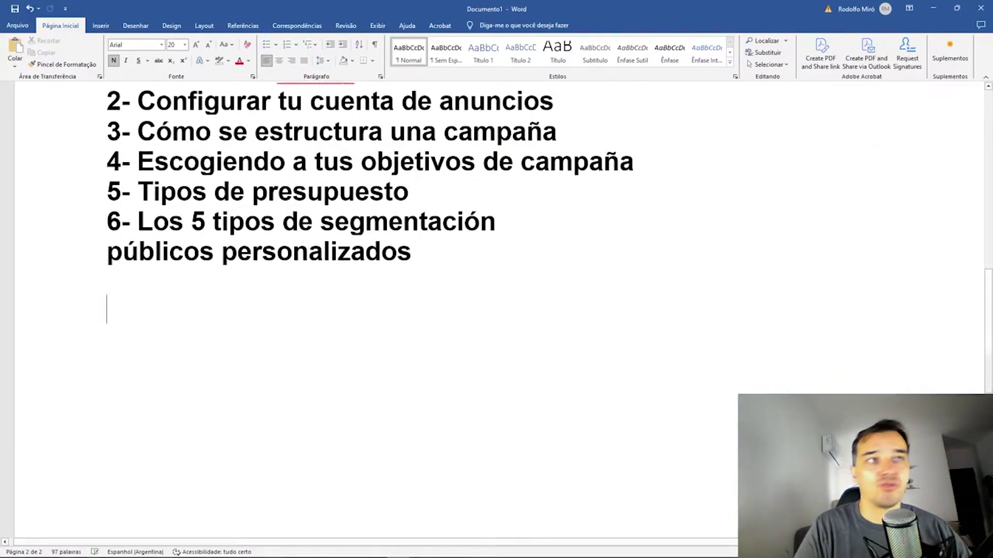
{"action": "key", "text": "Return"}
{"action": "type", "text": "dfvjnsdhcbaskcjsd scisj"}
{"action": "key", "text": "ctrl+Return"}
{"action": "type", "text": "V5"}
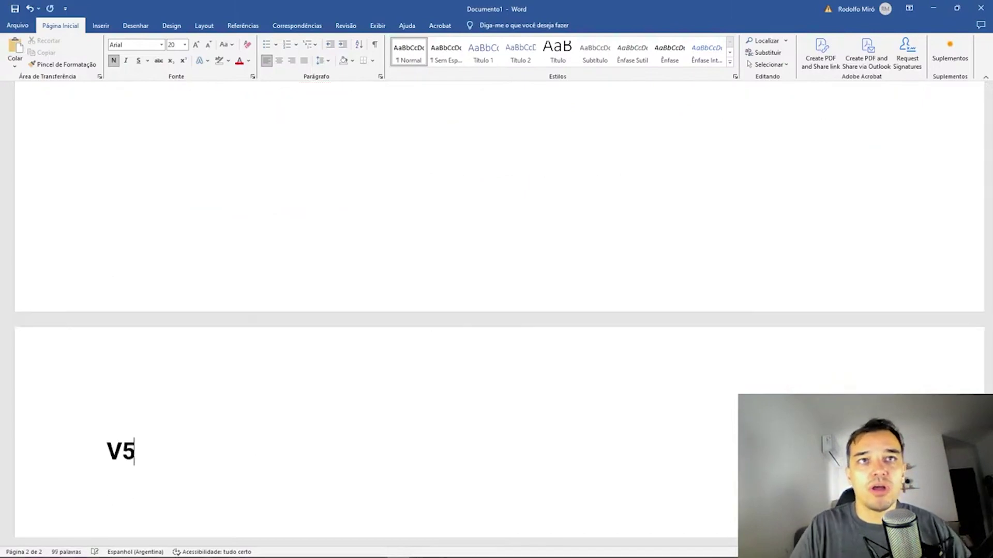
{"action": "type", "text": "df4vdfvsd65v4sd65vsdd"}
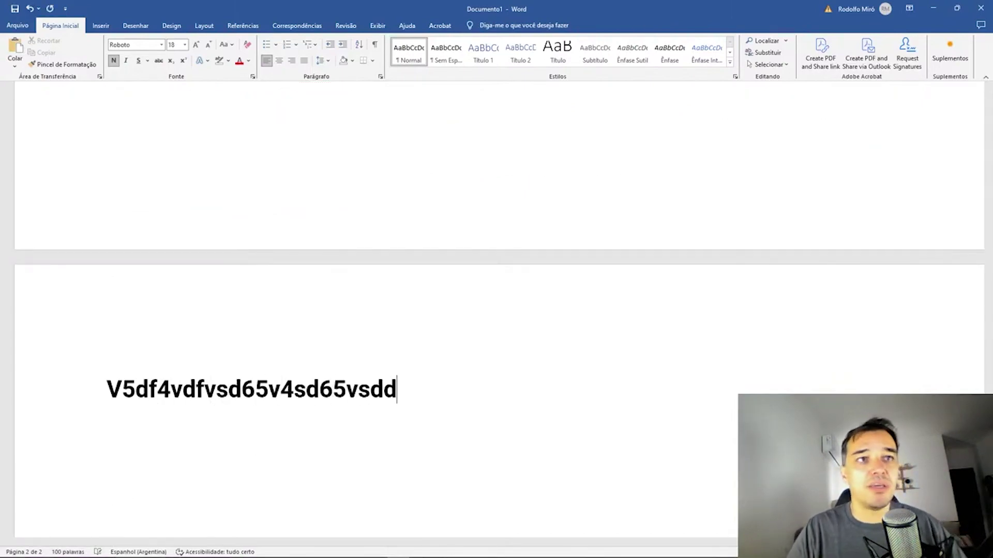
Delete the random sample text on the new page and below "públicos personalizados".
{"action": "key", "text": "shift+Up"}
{"action": "key", "text": "Up"}
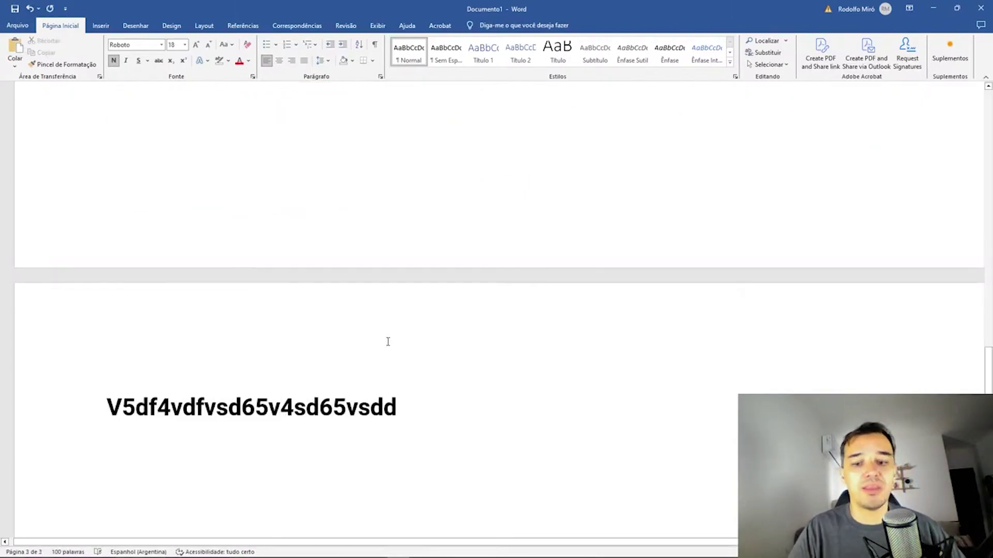
{"action": "key", "text": "BackSpace"}
{"action": "key", "text": "Down"}
{"action": "key", "text": "Down"}
{"action": "key", "text": "Down"}
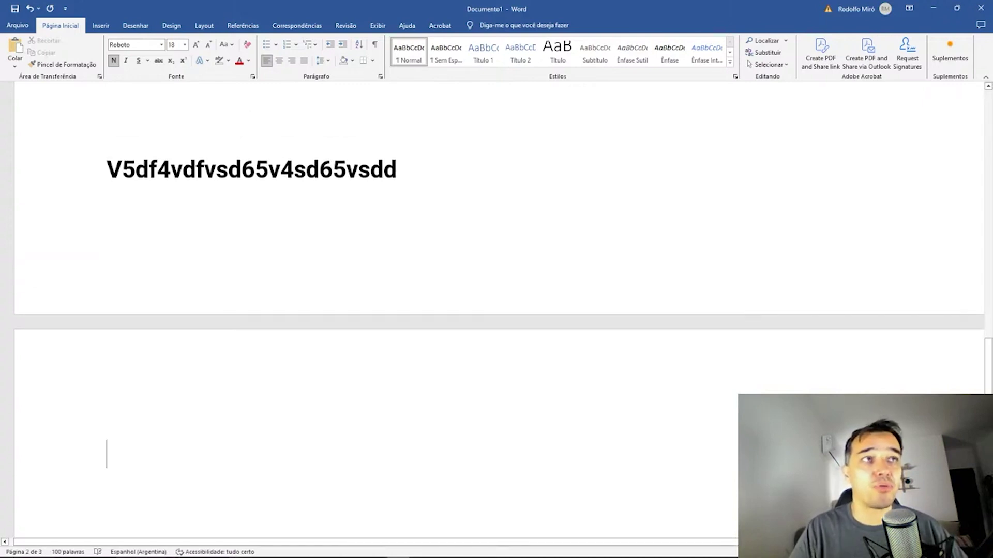
{"action": "key", "text": "Up"}
{"action": "key", "text": "shift+End"}
{"action": "key", "text": "Delete"}
{"action": "scroll", "coordinate": [383, 343], "scroll_direction": "up", "scroll_amount": 6}
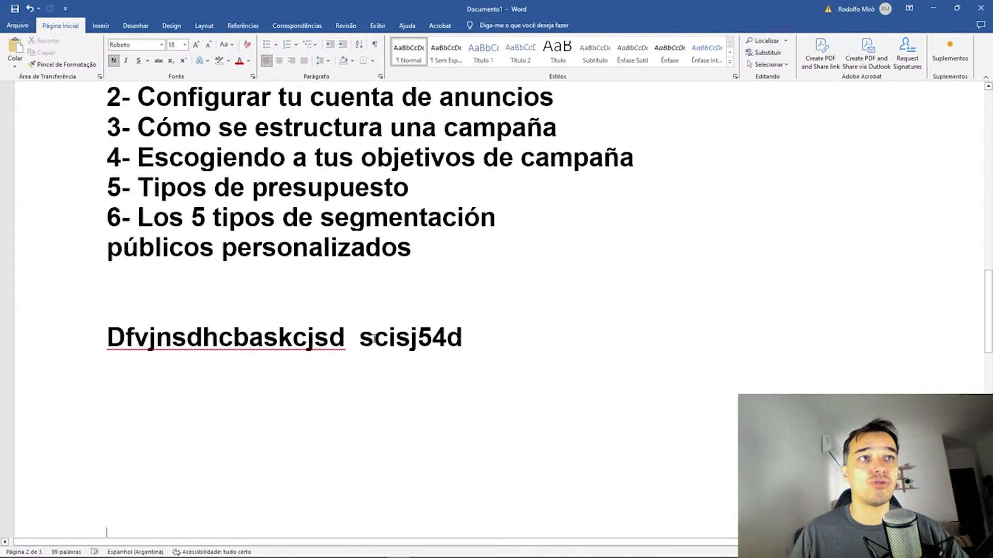
{"action": "left_click_drag", "start_coordinate": [476, 335], "coordinate": [228, 329]}
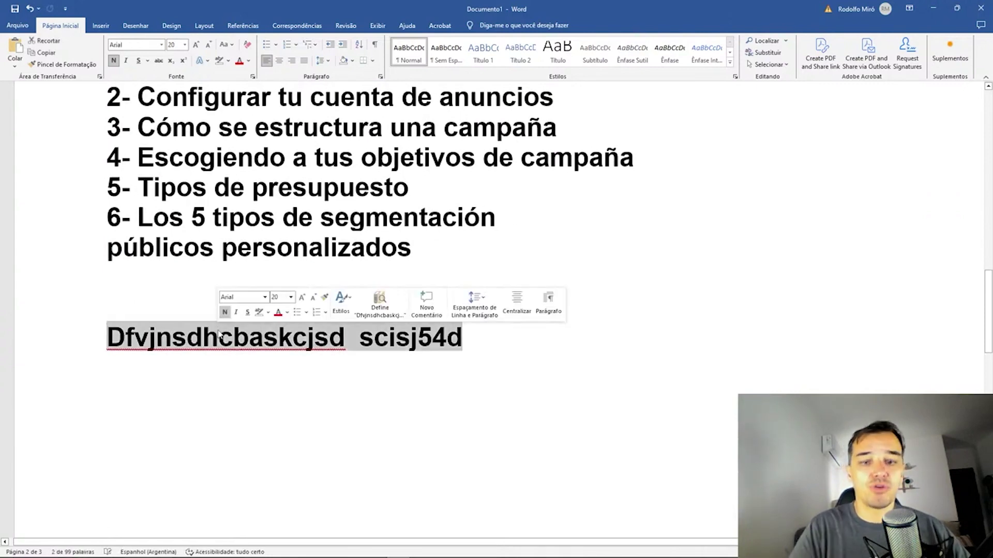
{"action": "key", "text": "Delete"}
Switch to the browser and open YouTube in a new tab.
{"action": "key", "text": "alt+Tab"}
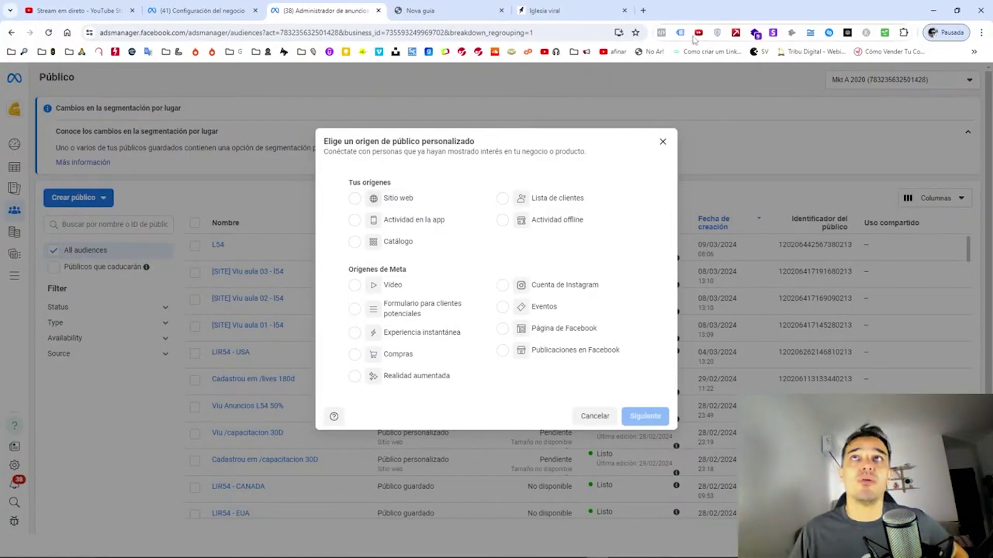
{"action": "left_click", "coordinate": [643, 12]}
{"action": "type", "text": "yo"}
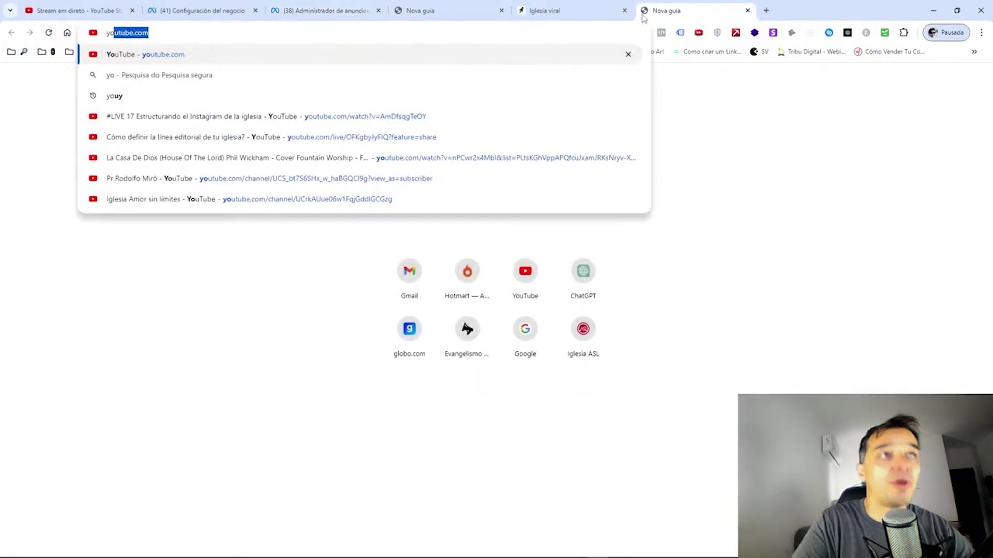
{"action": "key", "text": "Return"}
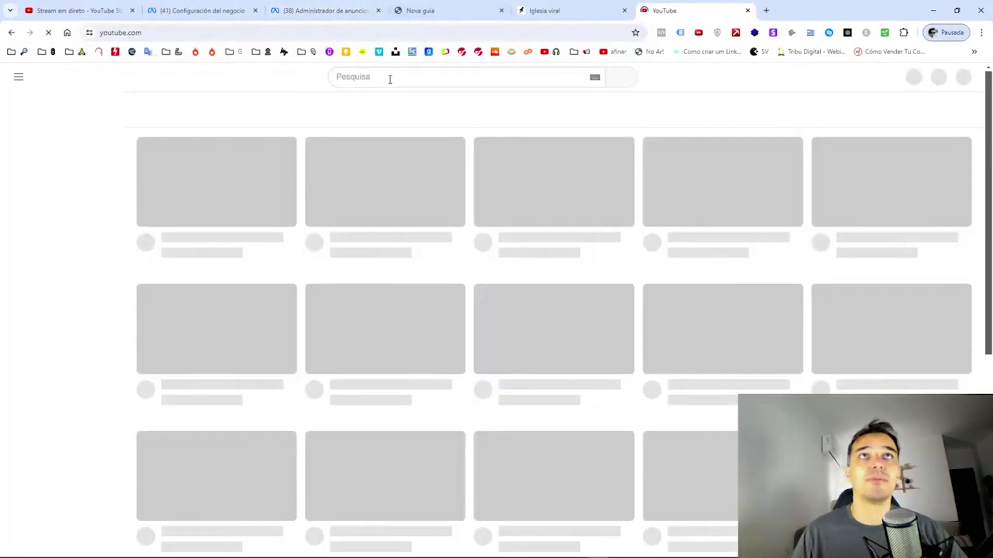
Search YouTube for "como instalar el pixel de facebook en wordpress".
{"action": "left_click", "coordinate": [390, 79]}
{"action": "type", "text": "como"}
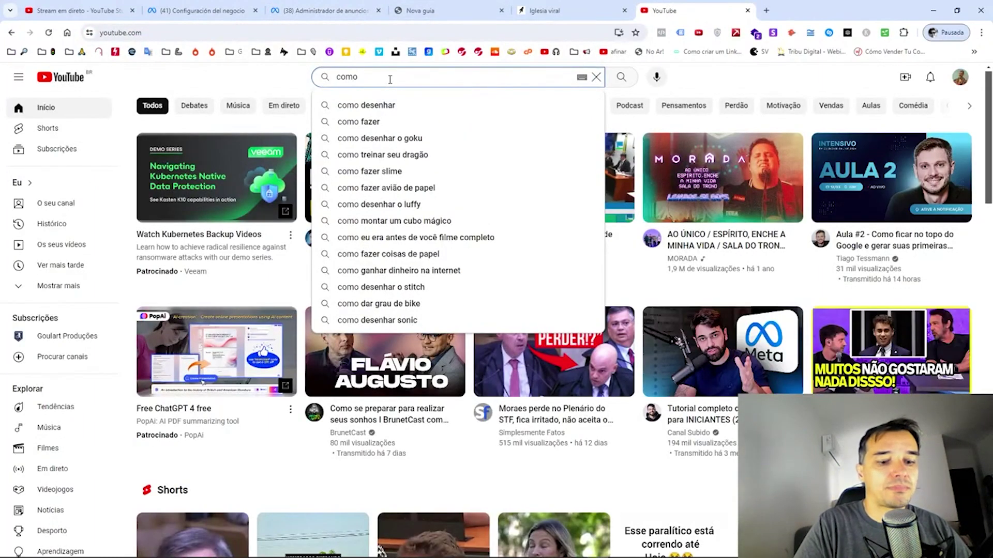
{"action": "type", "text": " instalar el "}
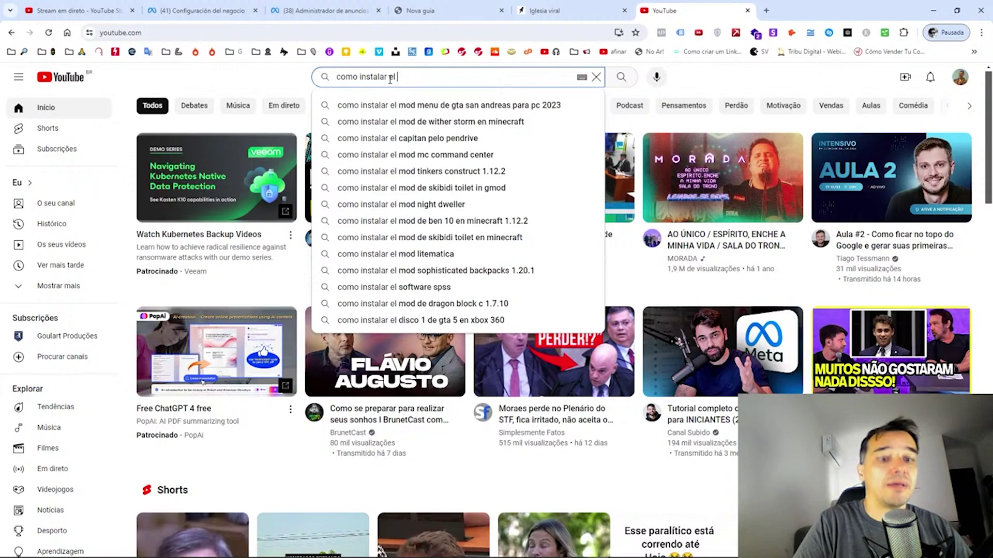
{"action": "type", "text": "pixel de"}
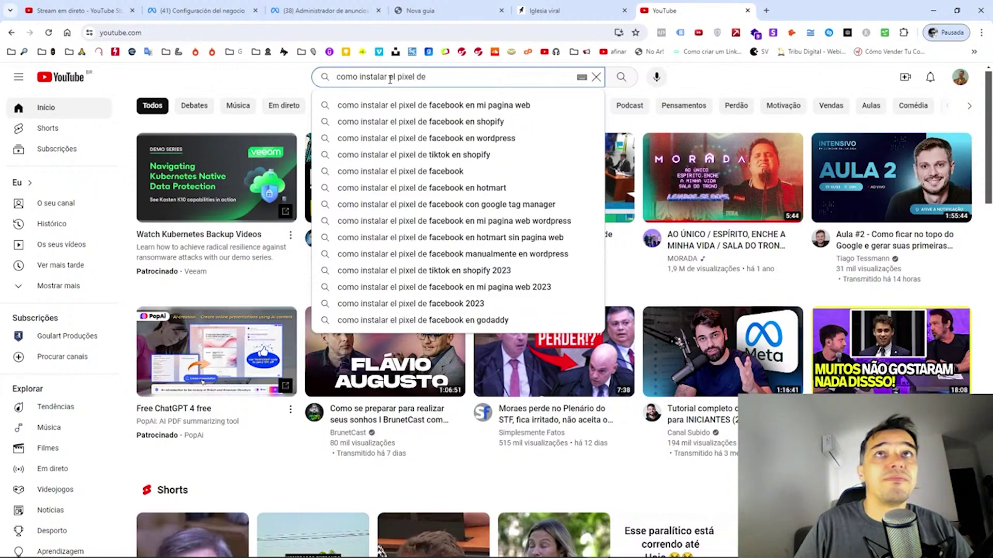
{"action": "key", "text": "Down"}
{"action": "key", "text": "Down"}
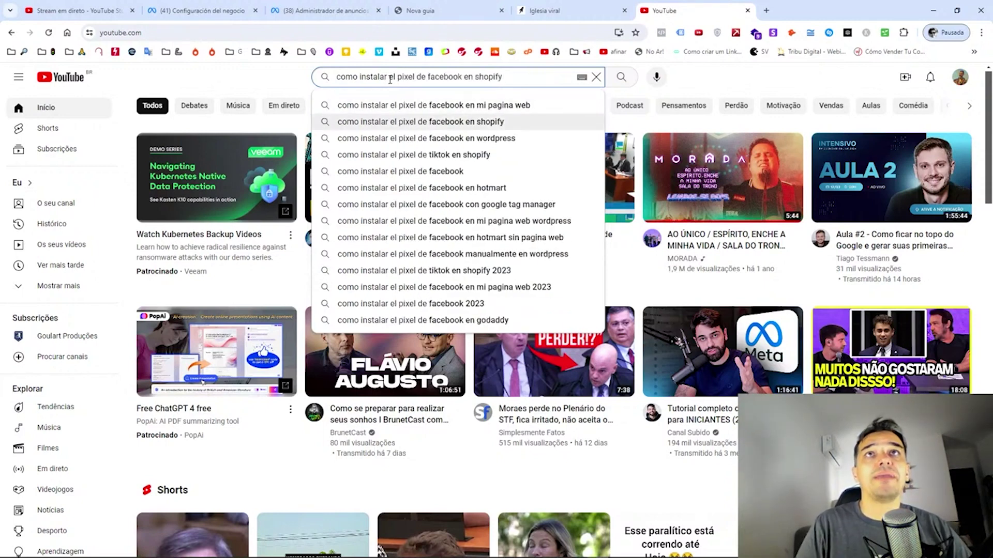
{"action": "key", "text": "Down"}
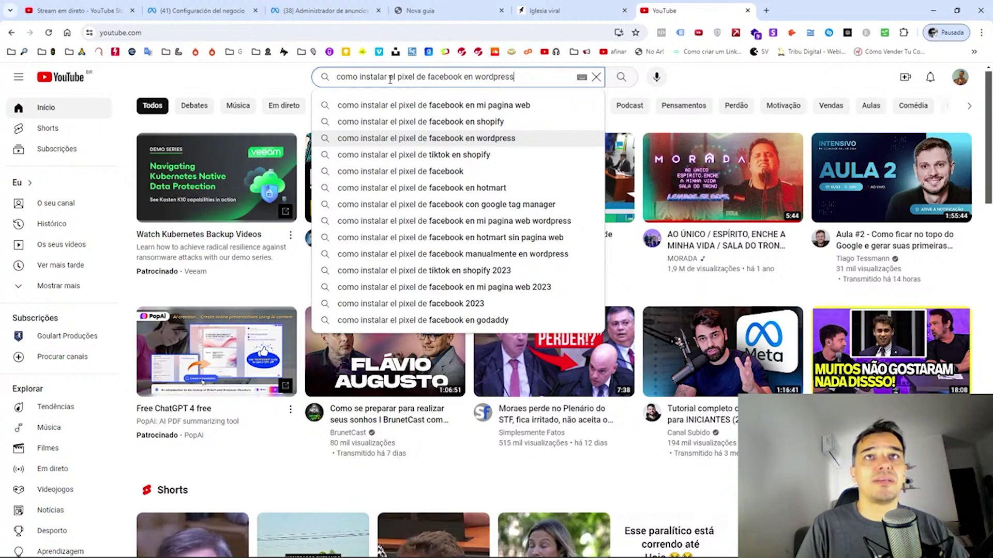
{"action": "key", "text": "Return"}
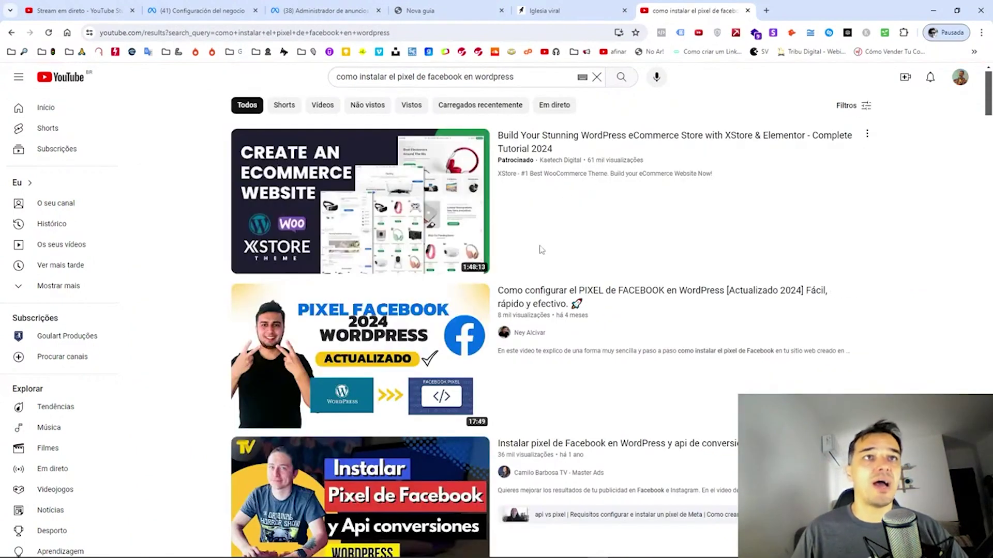
Look through the tutorial videos on installing the Facebook pixel in WordPress and close the YouTube tab.
{"action": "scroll", "coordinate": [566, 276], "scroll_direction": "down", "scroll_amount": 12}
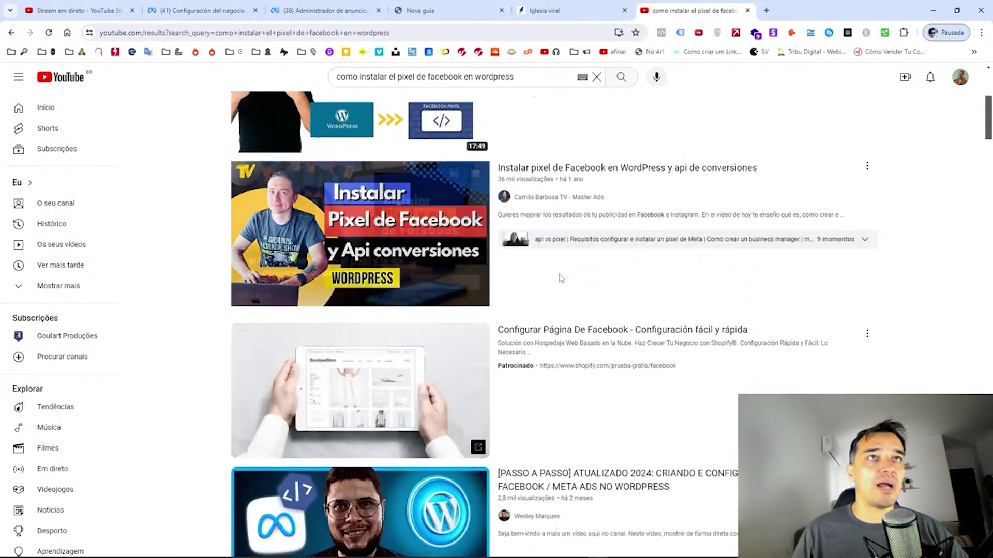
{"action": "scroll", "coordinate": [559, 277], "scroll_direction": "down", "scroll_amount": 4}
{"action": "scroll", "coordinate": [559, 278], "scroll_direction": "up", "scroll_amount": 8}
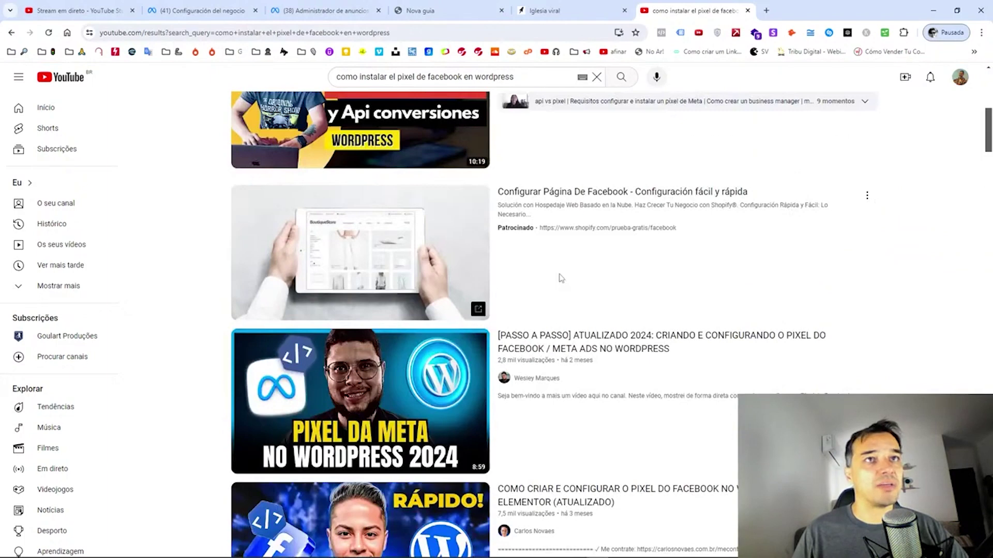
{"action": "mouse_move", "coordinate": [337, 417]}
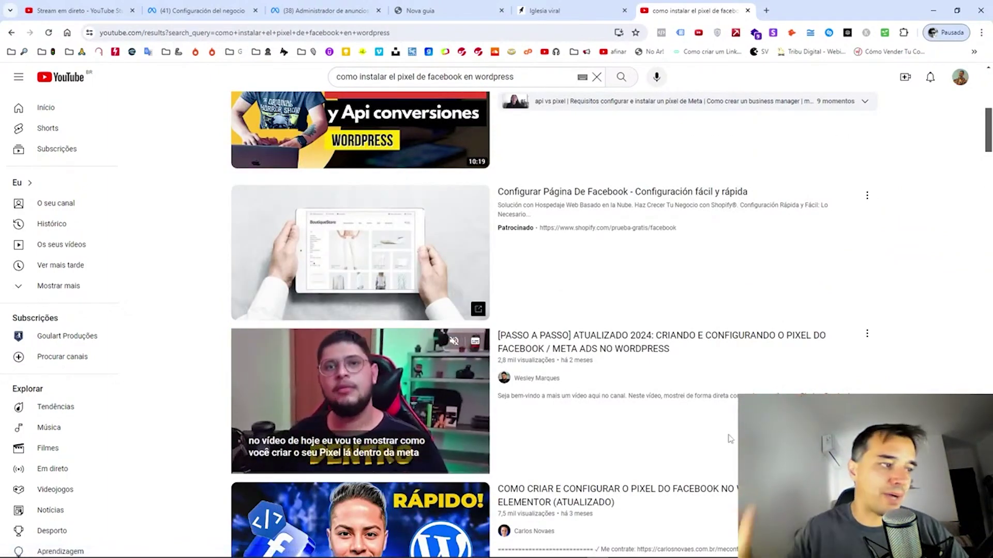
{"action": "scroll", "coordinate": [584, 388], "scroll_direction": "up", "scroll_amount": 7}
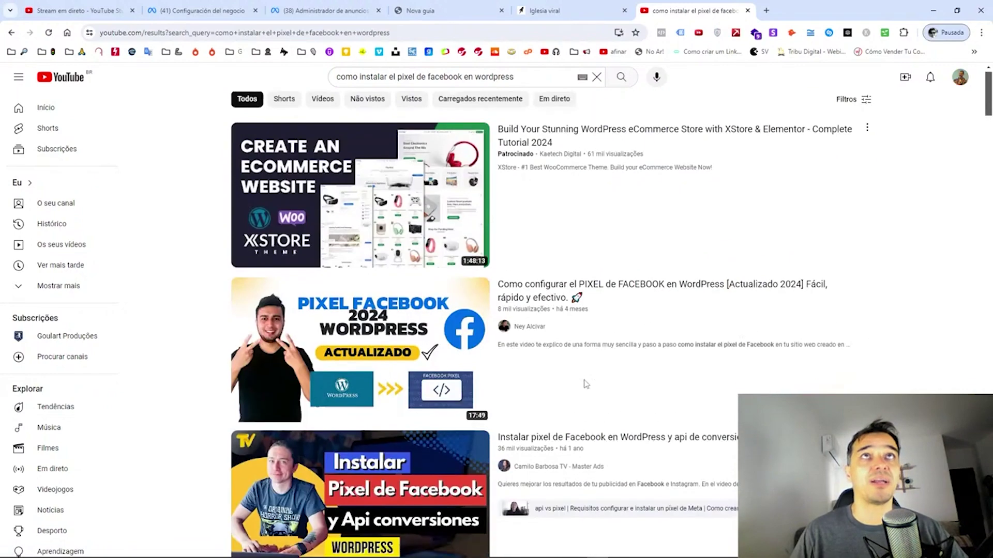
{"action": "left_click", "coordinate": [747, 10]}
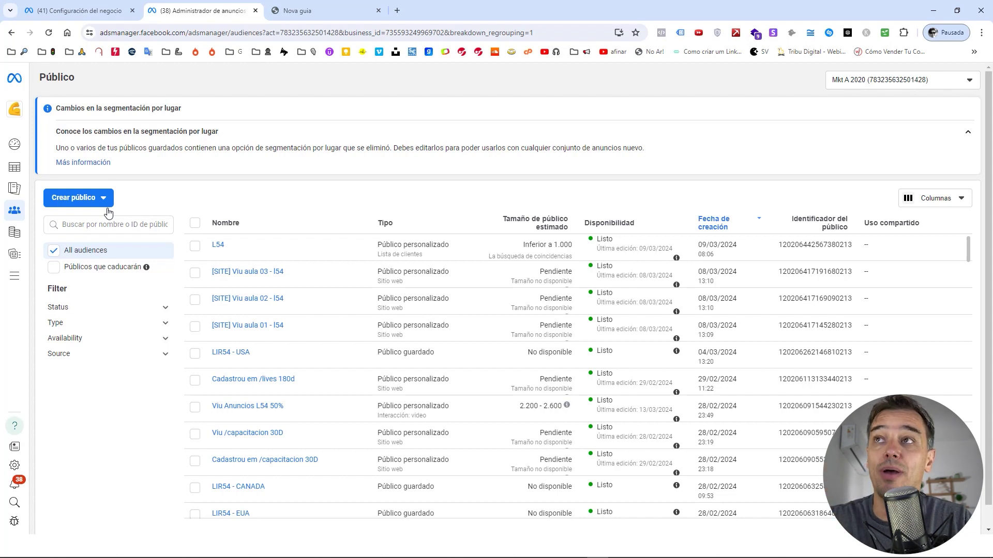
Start a custom audience in Ads Manager and examine the available origins, including website, customer list, app activity, video, Instagram account and Facebook page.
{"action": "left_click", "coordinate": [73, 199]}
{"action": "left_click", "coordinate": [78, 224]}
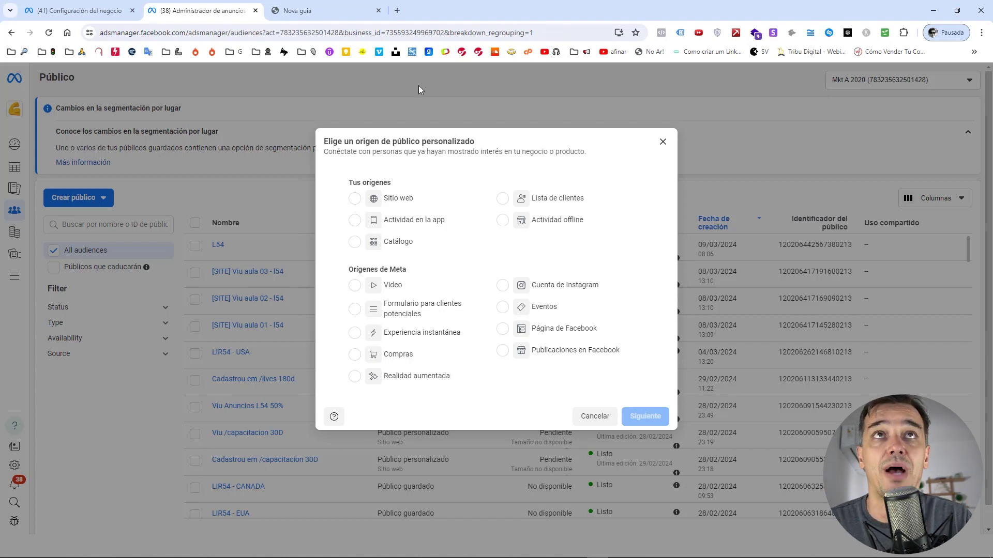
{"action": "left_click_drag", "start_coordinate": [450, 141], "coordinate": [521, 145]}
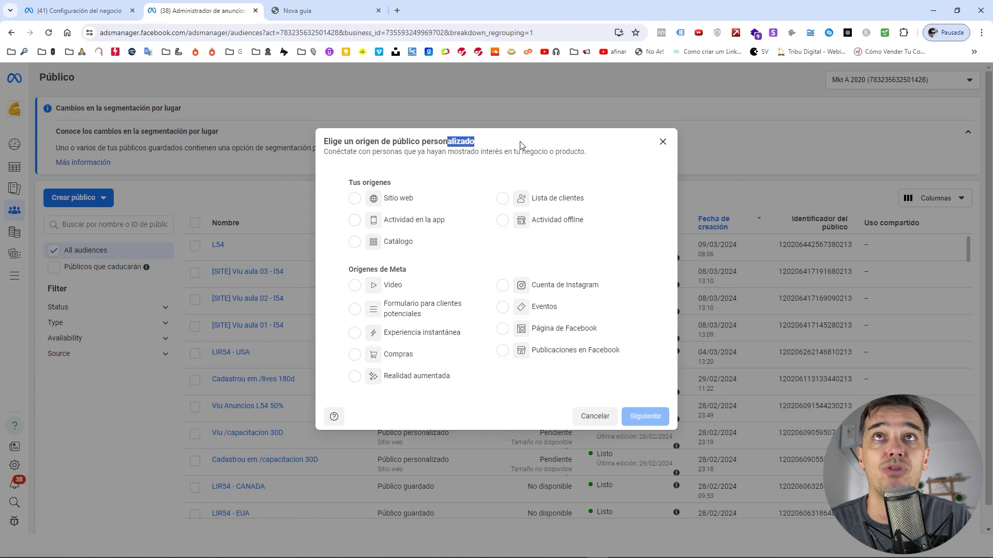
{"action": "left_click", "coordinate": [556, 204]}
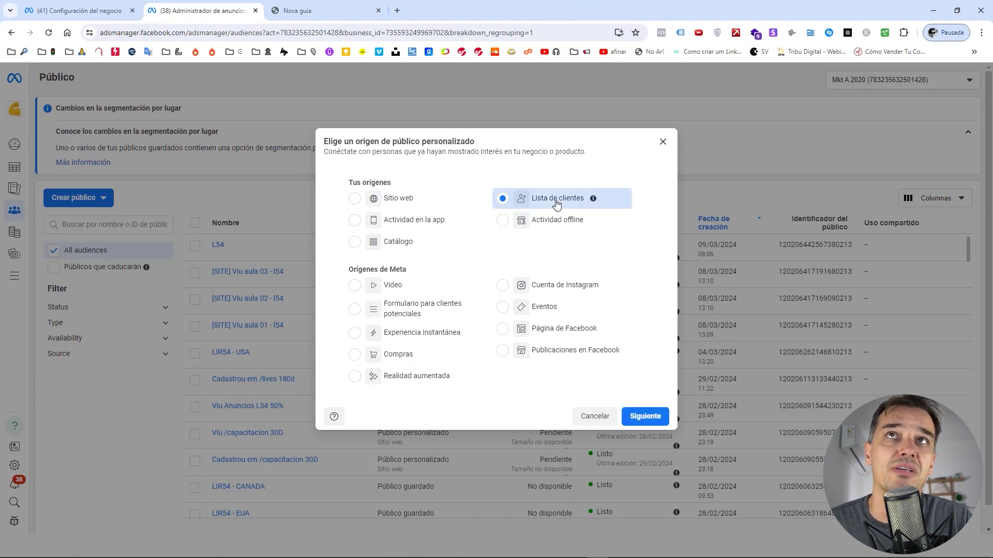
{"action": "left_click", "coordinate": [392, 204]}
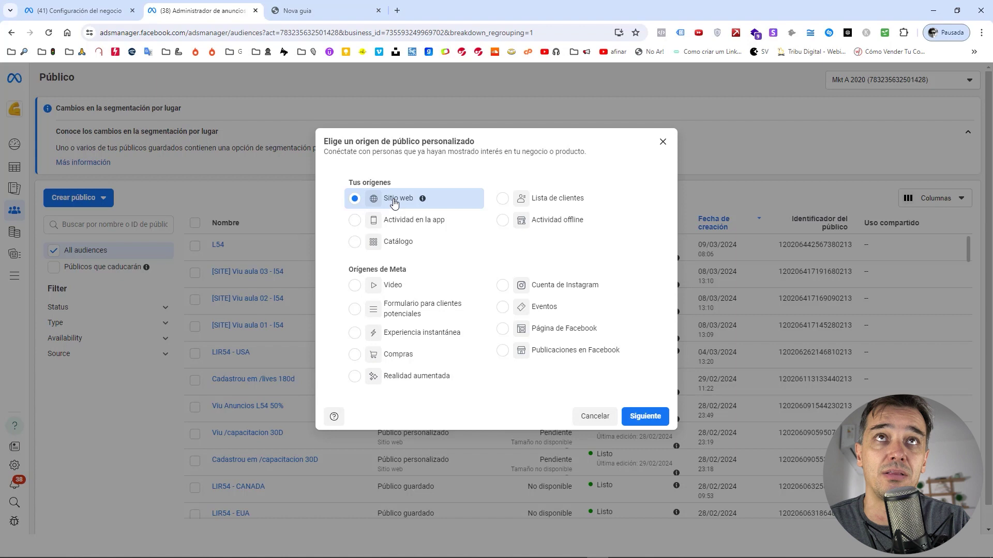
{"action": "left_click", "coordinate": [398, 221]}
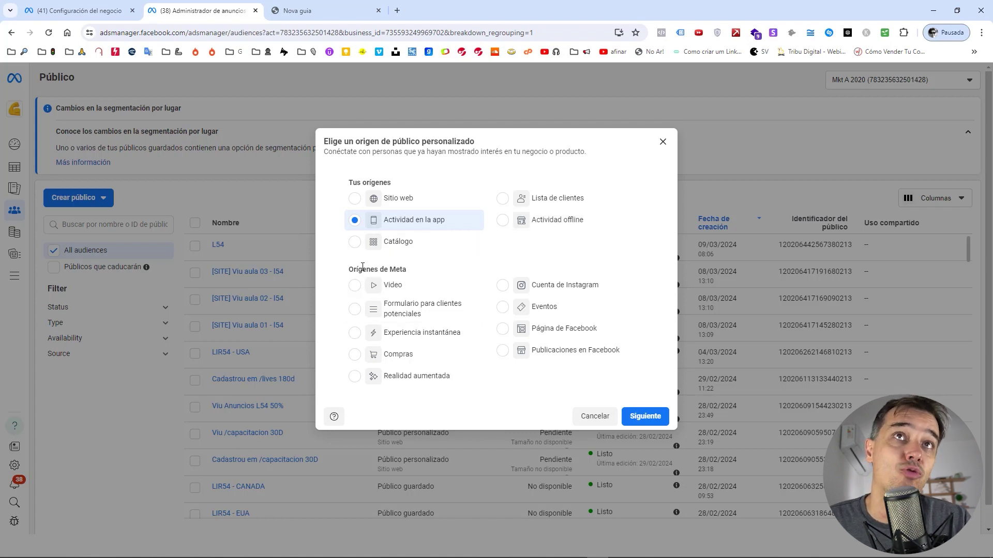
{"action": "left_click_drag", "start_coordinate": [355, 266], "coordinate": [428, 271]}
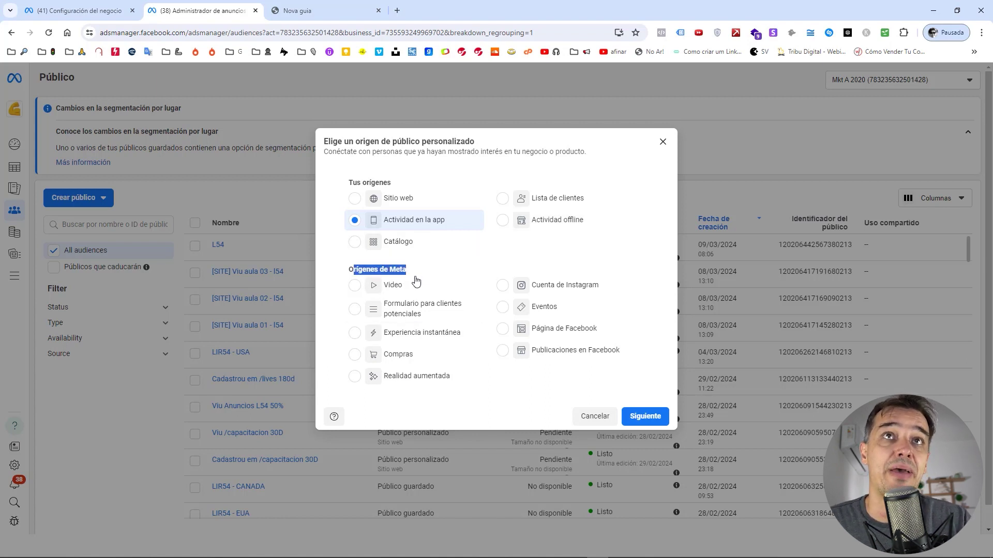
{"action": "left_click", "coordinate": [385, 288]}
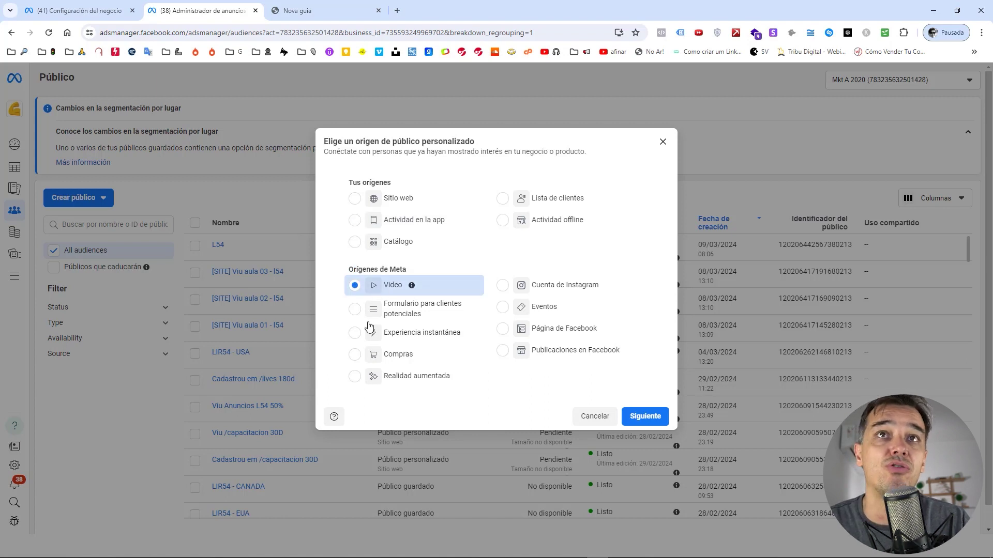
{"action": "left_click", "coordinate": [559, 290]}
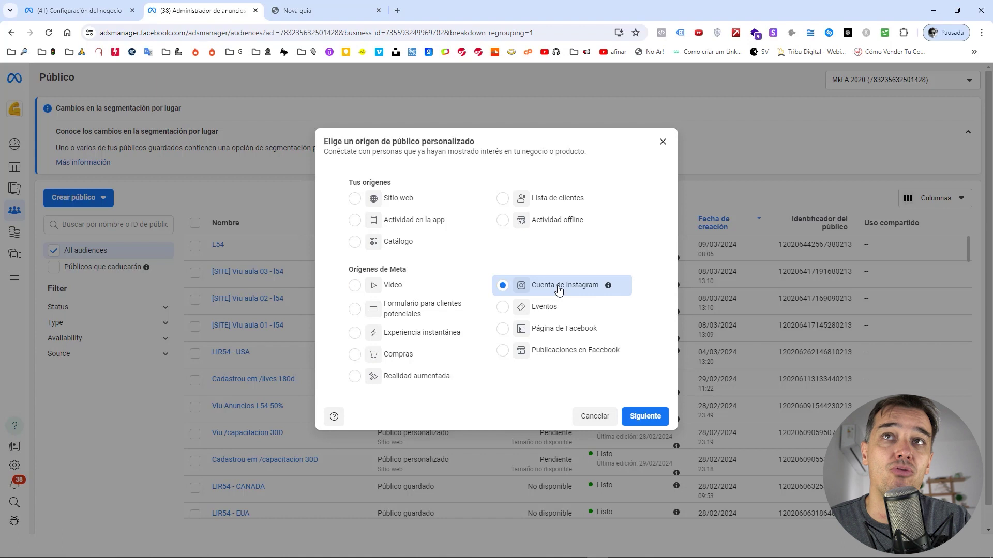
{"action": "left_click", "coordinate": [560, 335]}
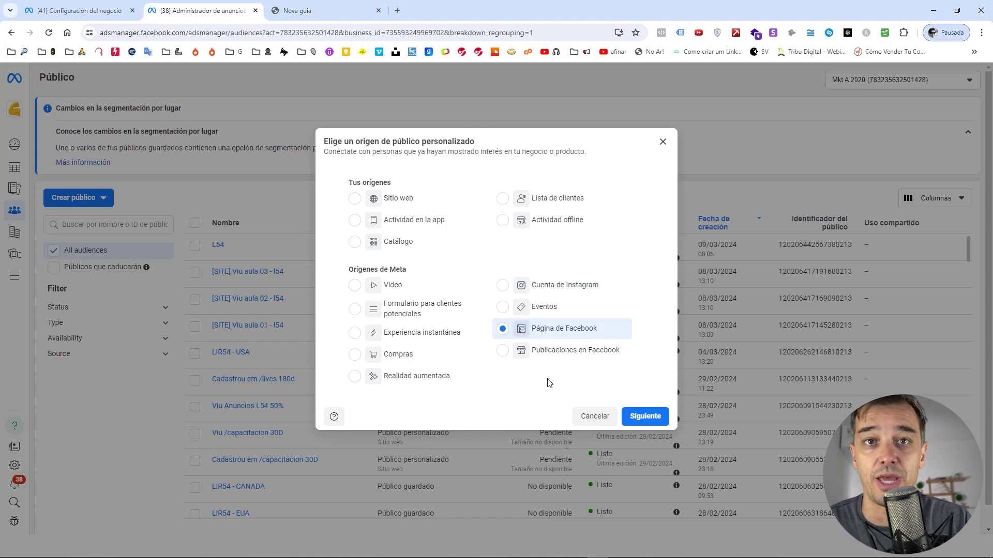
Choose the website origin, look through the events available for the custom audience, and close the form without creating it.
{"action": "left_click", "coordinate": [354, 201]}
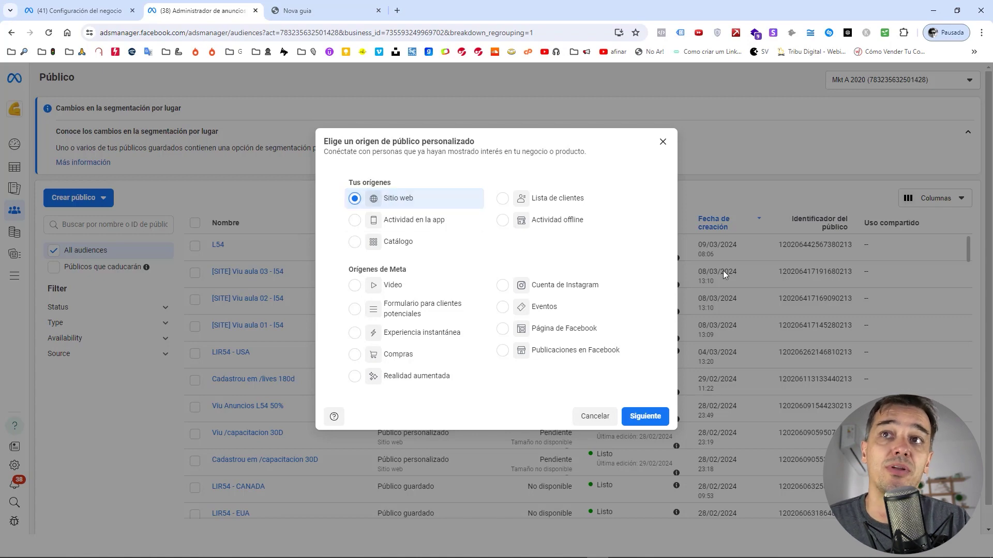
{"action": "left_click", "coordinate": [657, 417]}
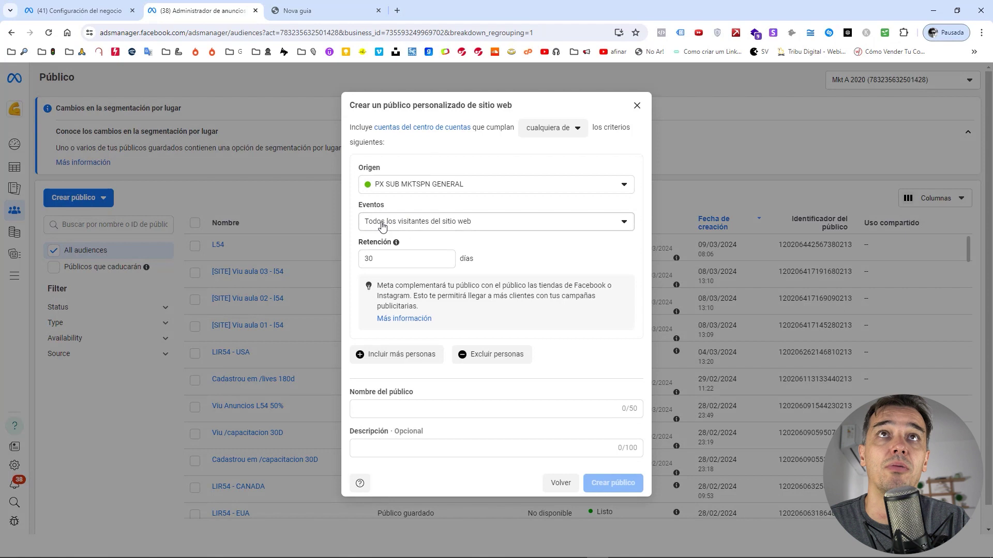
{"action": "left_click", "coordinate": [429, 224]}
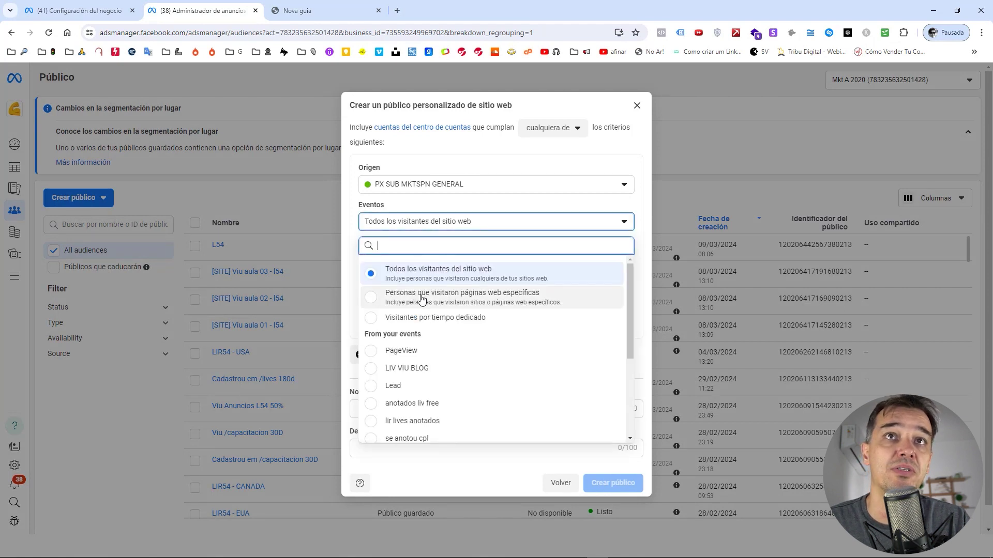
{"action": "scroll", "coordinate": [420, 336], "scroll_direction": "down", "scroll_amount": 3}
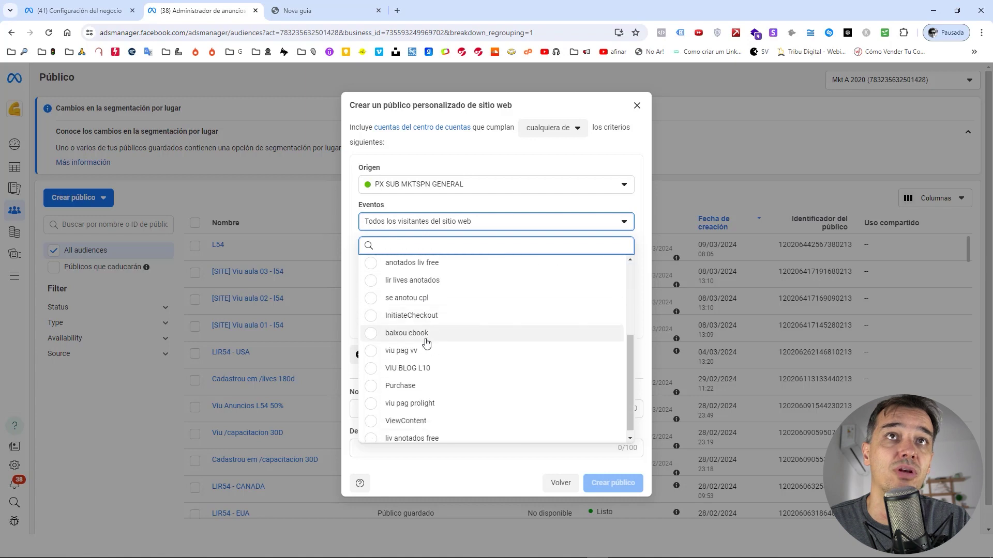
{"action": "left_click", "coordinate": [631, 153]}
{"action": "left_click", "coordinate": [636, 106]}
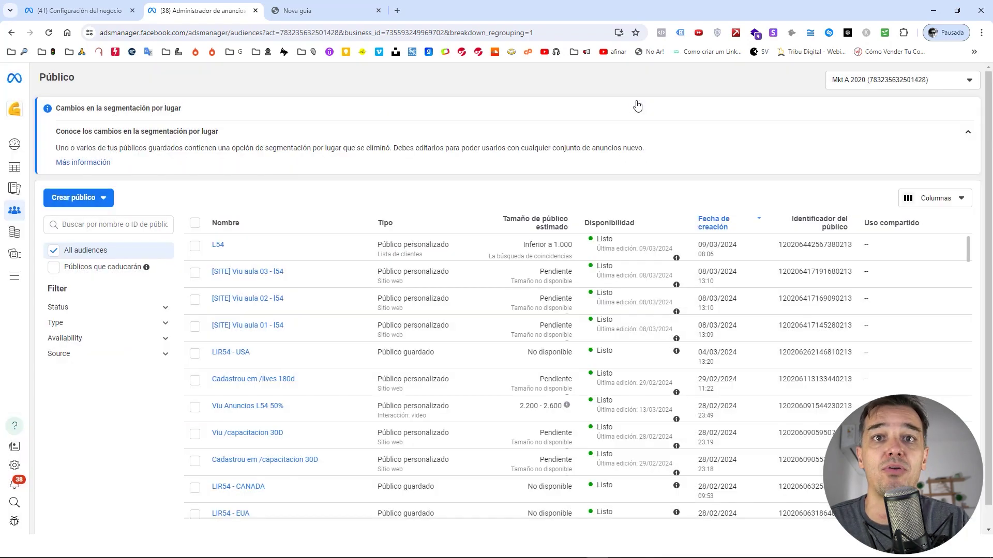
Switch to the Word outline and add the line "públicos similares" below "públicos personalizados".
{"action": "key", "text": "alt+Tab"}
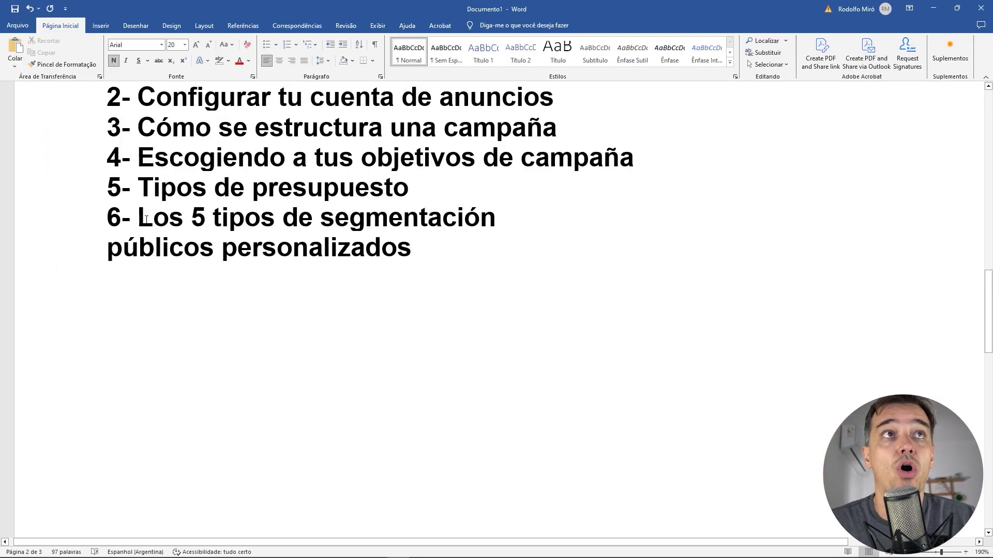
{"action": "left_click_drag", "start_coordinate": [115, 252], "coordinate": [425, 246]}
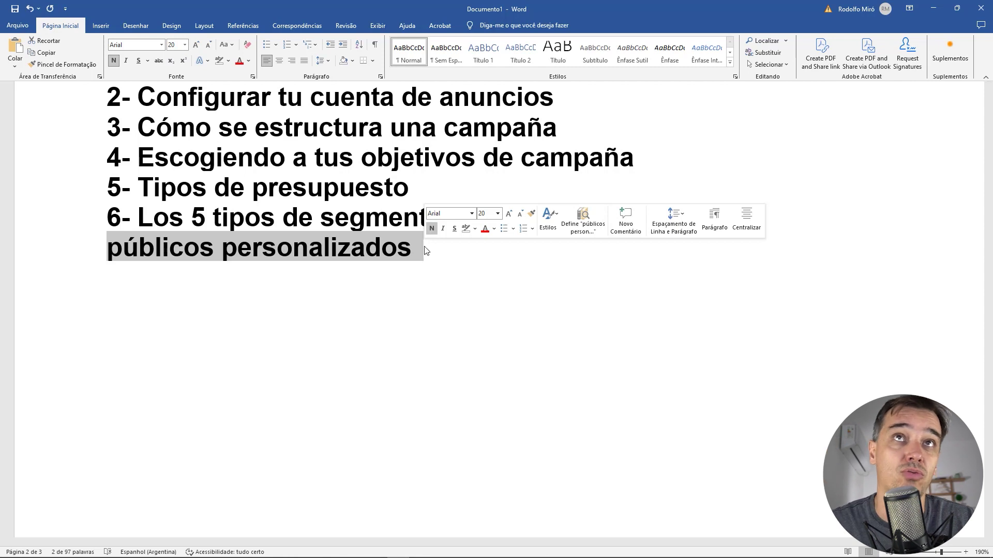
{"action": "left_click", "coordinate": [419, 250]}
{"action": "key", "text": "Return"}
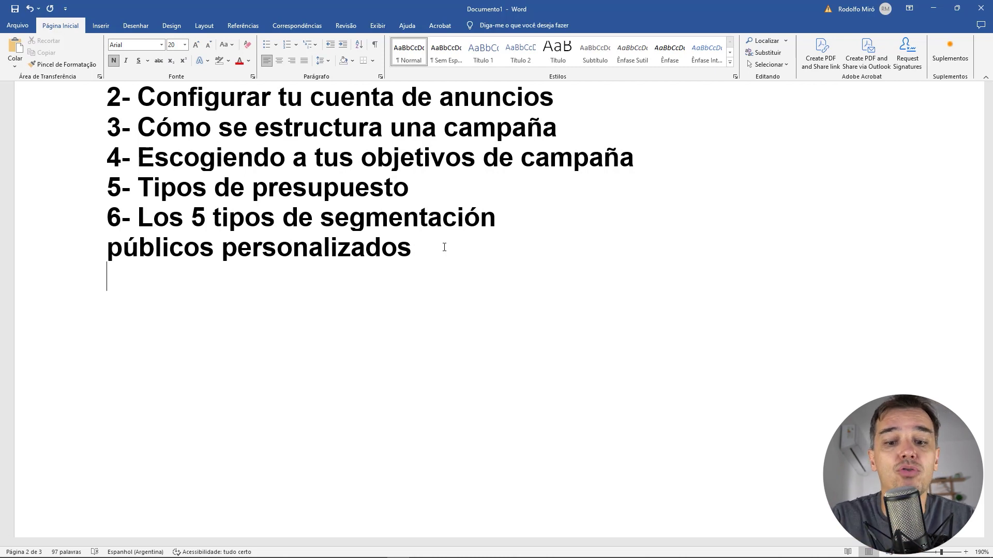
{"action": "key", "text": "Up"}
{"action": "key", "text": "shift+Right"}
{"action": "key", "text": "shift+Right"}
{"action": "key", "text": "shift+Right"}
{"action": "key", "text": "shift+Right"}
{"action": "key", "text": "shift+Right"}
{"action": "key", "text": "shift+Right"}
{"action": "key", "text": "shift+Right"}
{"action": "key", "text": "shift+Right"}
{"action": "key", "text": "shift+Right"}
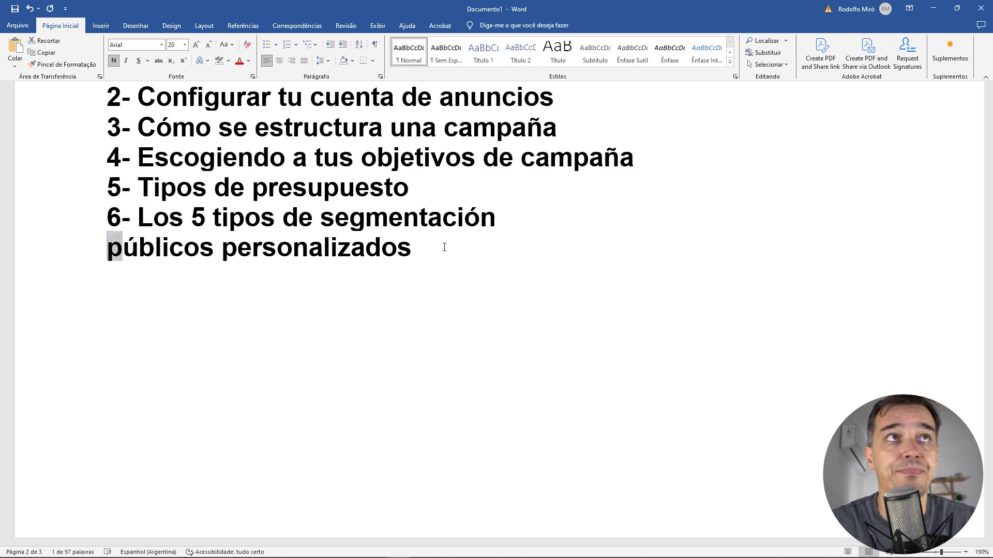
{"action": "key", "text": "ctrl+c"}
{"action": "key", "text": "Down"}
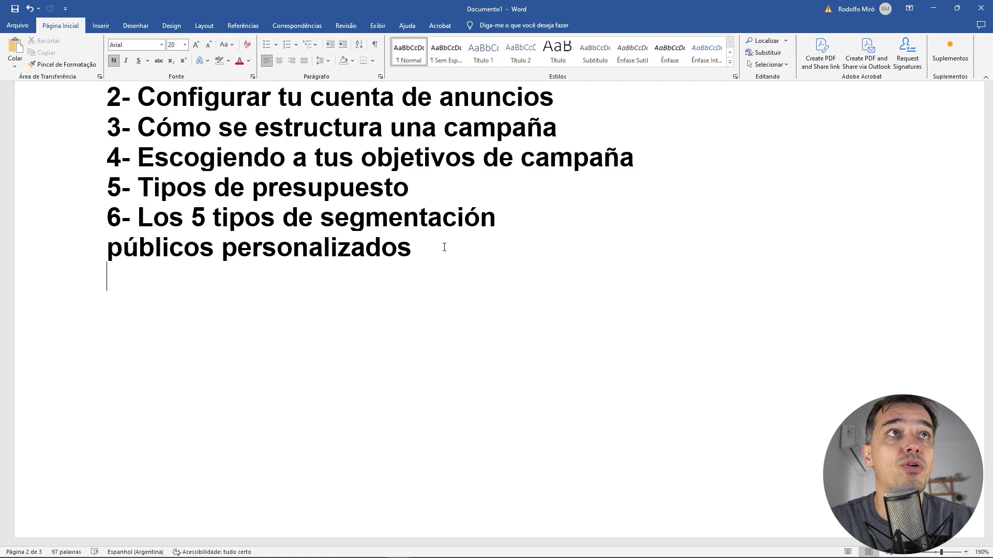
{"action": "key", "text": "ctrl+v"}
{"action": "type", "text": "similares"}
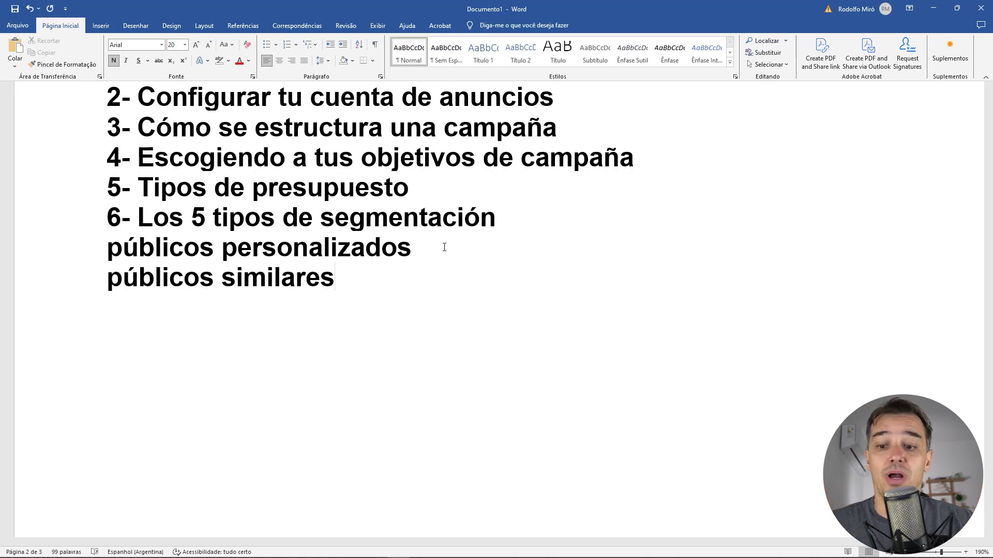
Add the line "IIIII 30K" in red below "públicos similares", leaving a blank line between them.
{"action": "key", "text": "Return"}
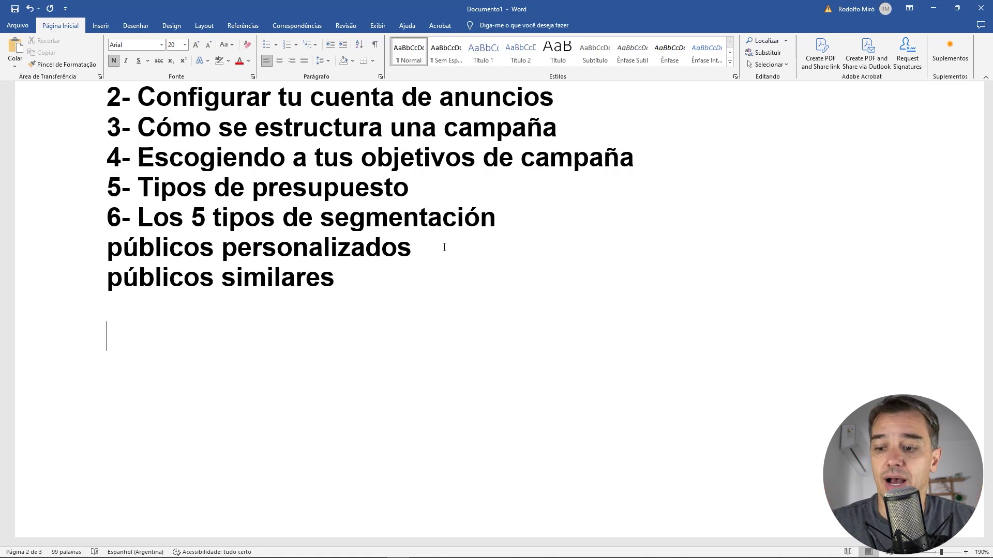
{"action": "type", "text": "IIIII"}
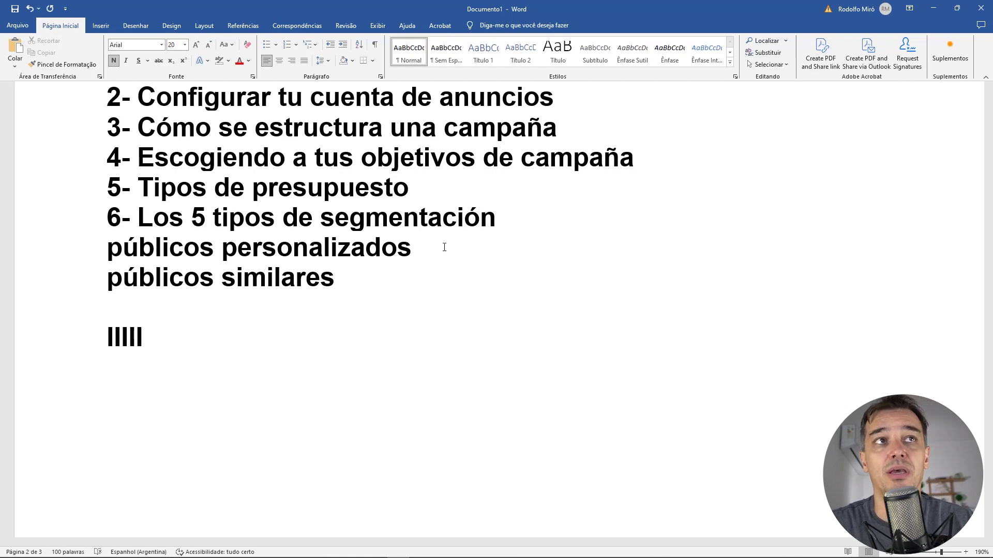
{"action": "key", "text": "Down"}
{"action": "key", "text": "Up"}
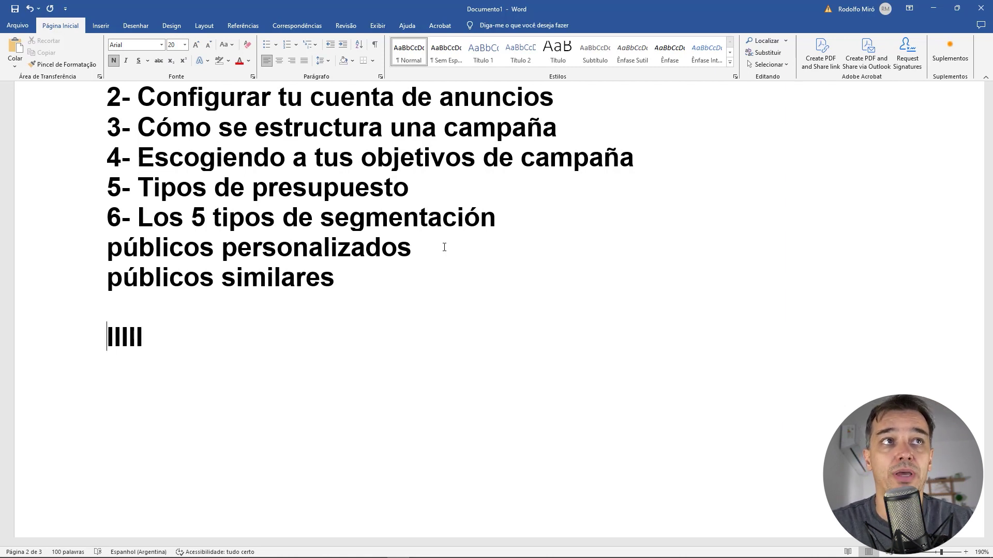
{"action": "key", "text": "shift+End"}
{"action": "left_click", "coordinate": [236, 65]}
{"action": "key", "text": "Down"}
{"action": "key", "text": "Left"}
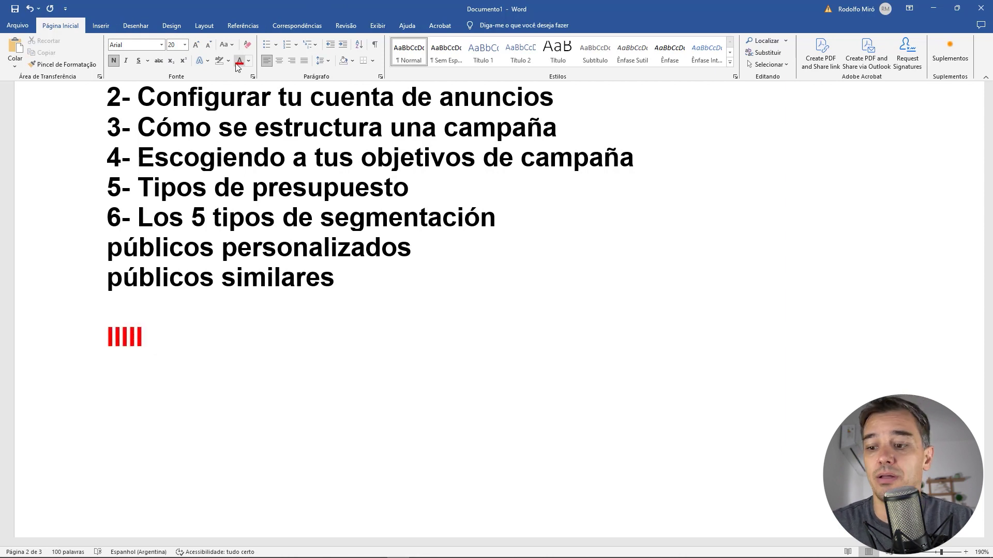
{"action": "type", "text": "30K"}
{"action": "key", "text": "Return"}
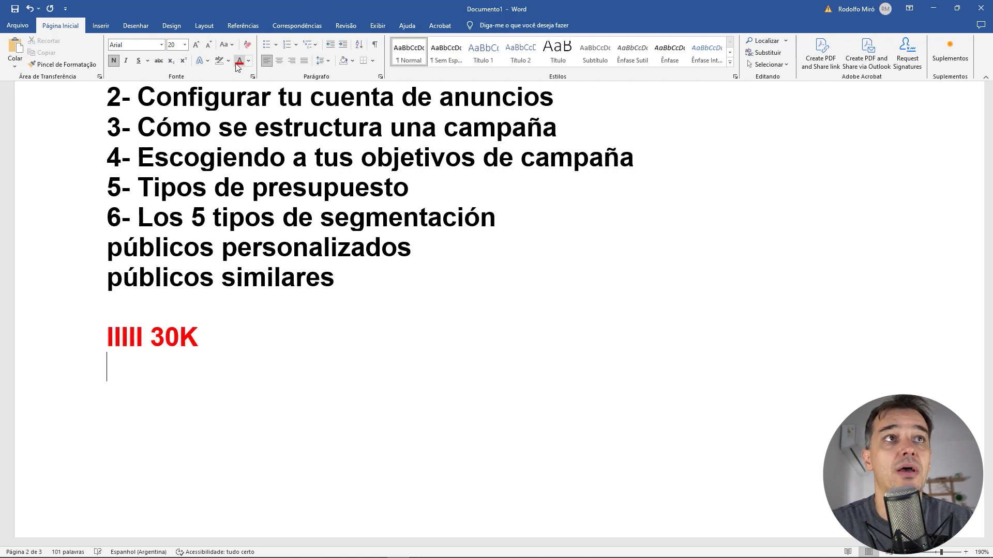
Highlight the red "IIIII 30K" line and the "públicos personalizados" line to compare them.
{"action": "key", "text": "shift+Up"}
{"action": "key", "text": "shift+Left"}
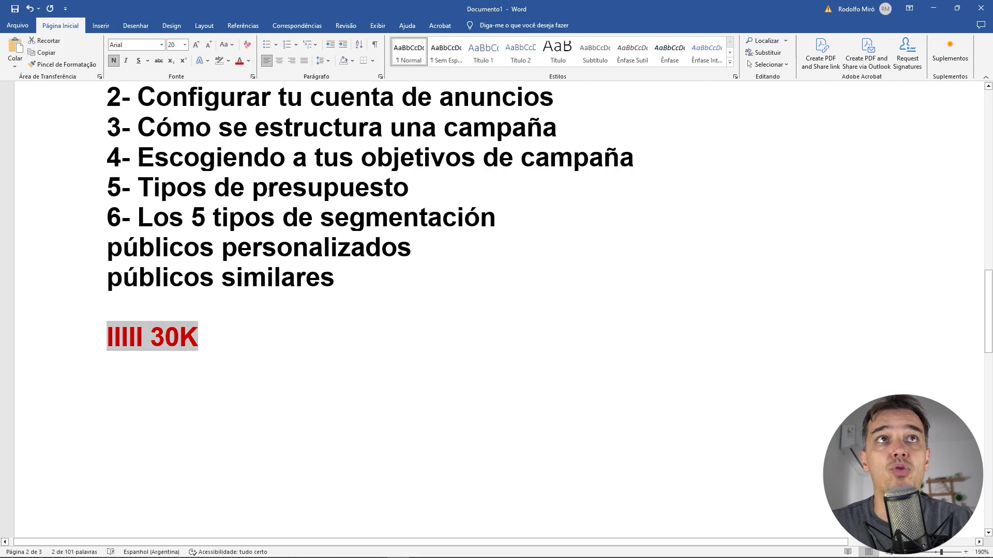
{"action": "left_click_drag", "start_coordinate": [148, 249], "coordinate": [412, 249]}
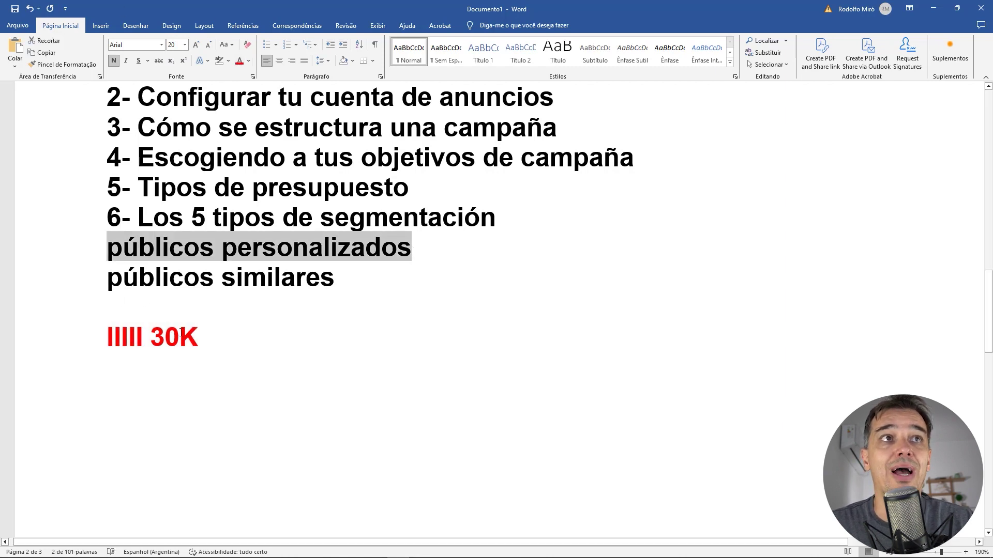
{"action": "left_click", "coordinate": [96, 336]}
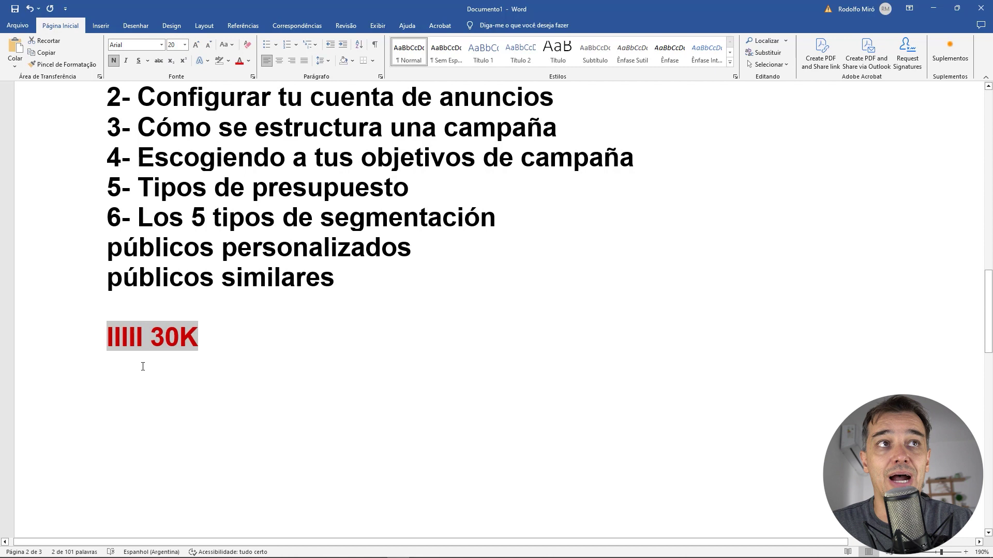
{"action": "left_click", "coordinate": [163, 366]}
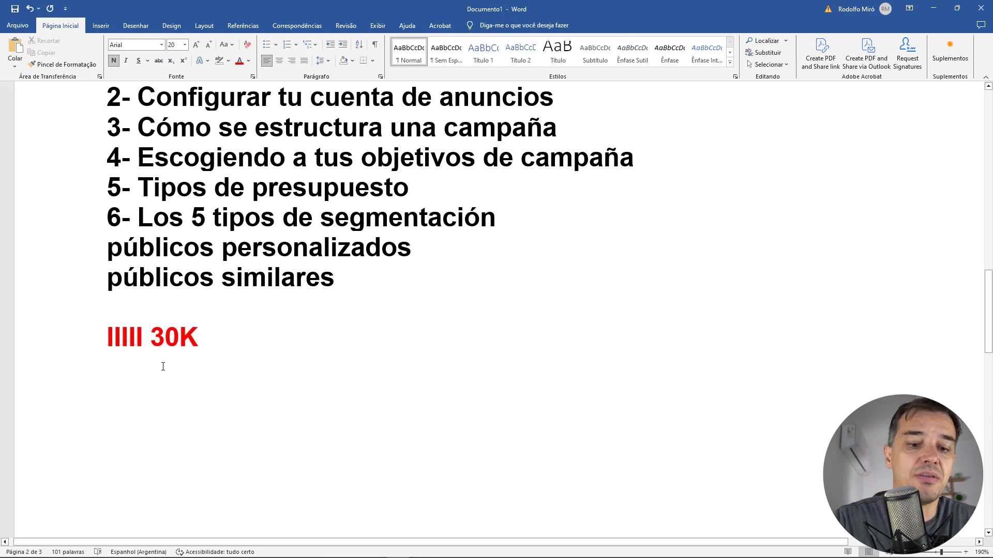
Enter a row of I marks on the next line and replace it with a copy of the red "IIIII 30K".
{"action": "type", "text": "IIIIIIIII"}
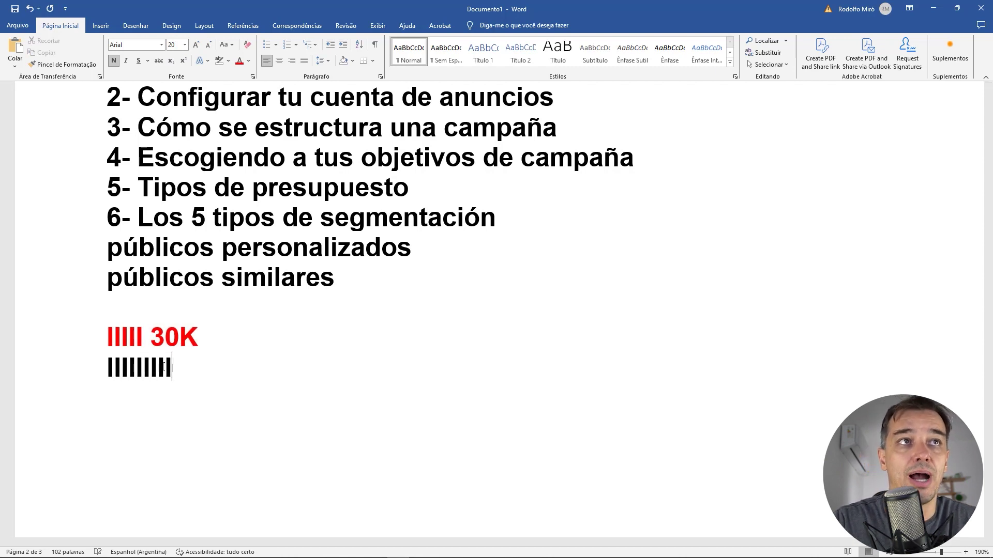
{"action": "left_click_drag", "start_coordinate": [198, 336], "coordinate": [107, 331]}
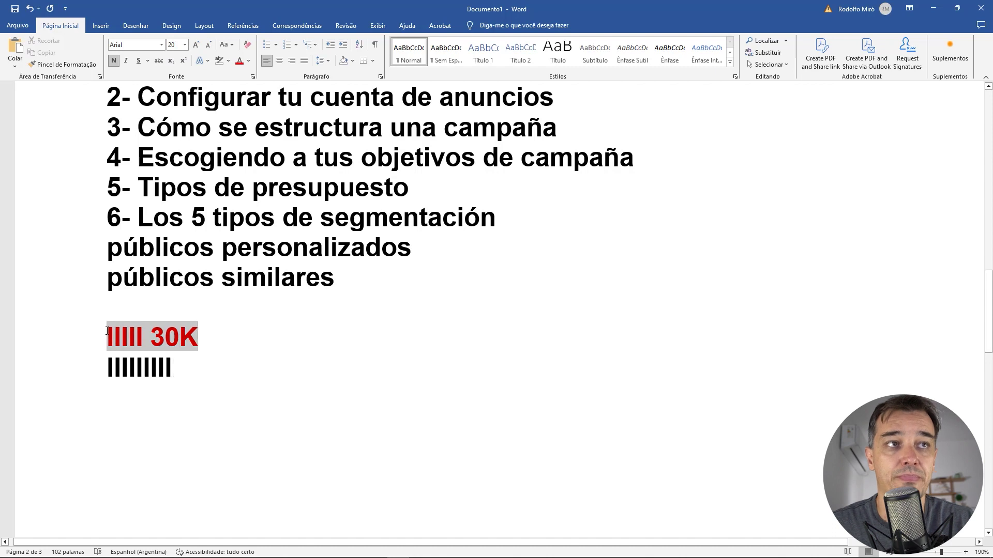
{"action": "key", "text": "ctrl+c"}
{"action": "key", "text": "Right"}
{"action": "key", "text": "Right"}
{"action": "key", "text": "shift+End"}
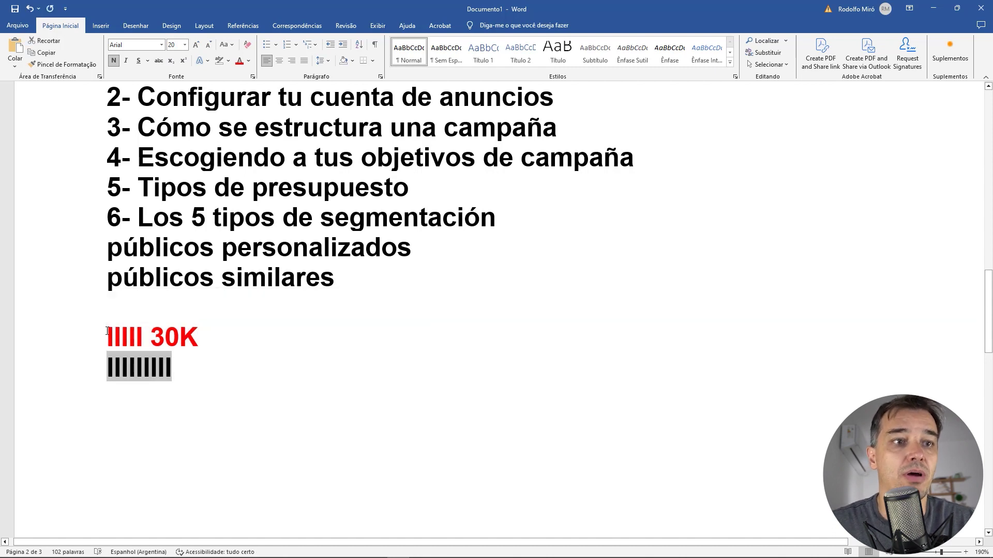
{"action": "key", "text": "ctrl+v"}
Extend the second "IIIII 30K" line with a dash and a long row of I marks.
{"action": "type", "text": "-"}
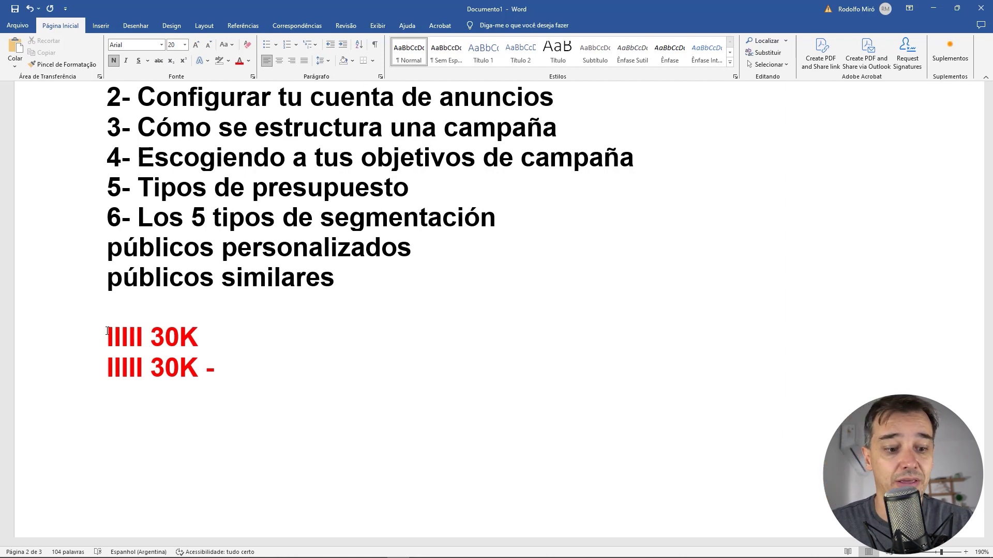
{"action": "type", "text": "IIIIIIIIIIIIIIIII"}
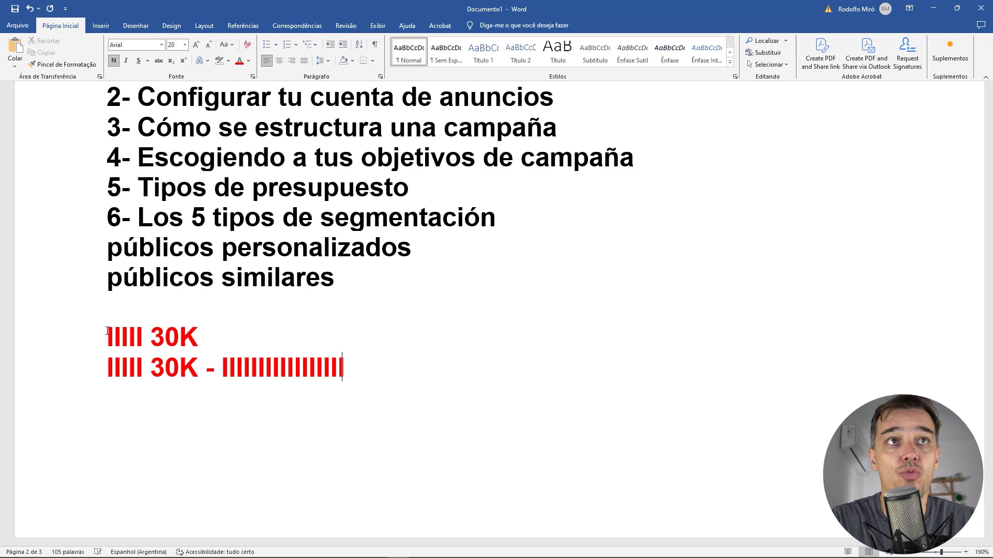
{"action": "type", "text": "IIIIIIIIIIIIIIIIII"}
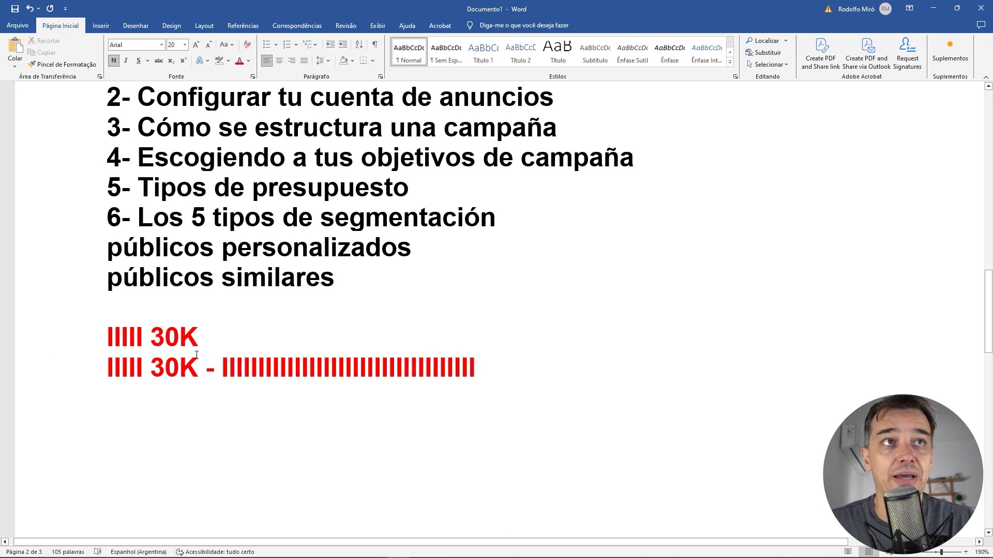
Highlight the "IIIII 30K" part of the second red line and append "3MM" to the end of that line.
{"action": "left_click_drag", "start_coordinate": [205, 366], "coordinate": [96, 365]}
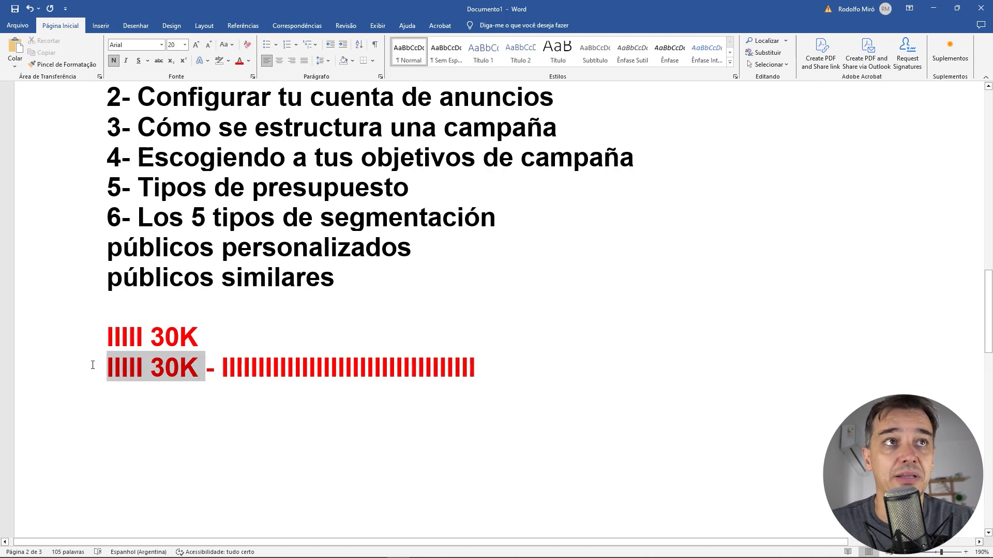
{"action": "left_click", "coordinate": [496, 373]}
{"action": "type", "text": "3MM"}
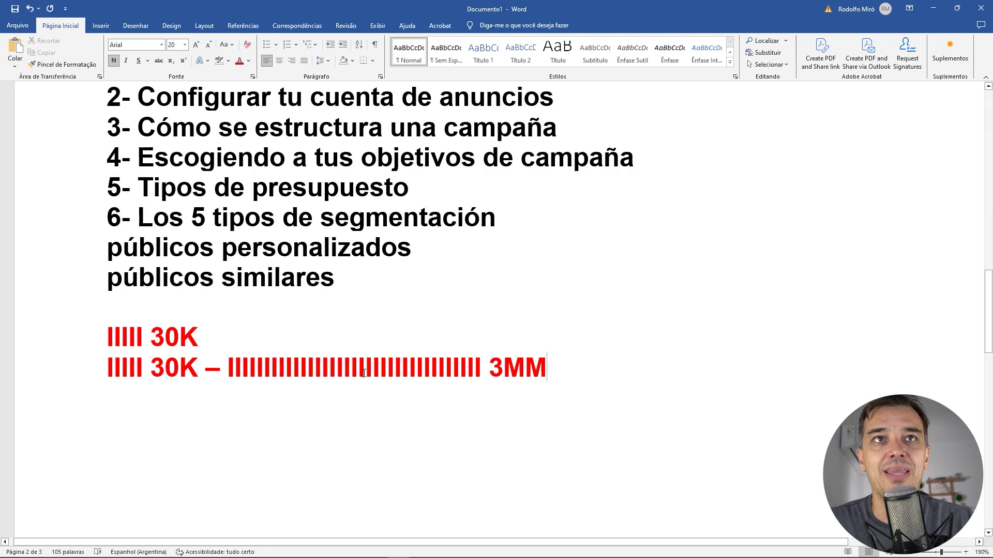
Highlight the 3MM, the 30K and both groups of I marks in the second red line to compare the audience sizes.
{"action": "double_click", "coordinate": [495, 369]}
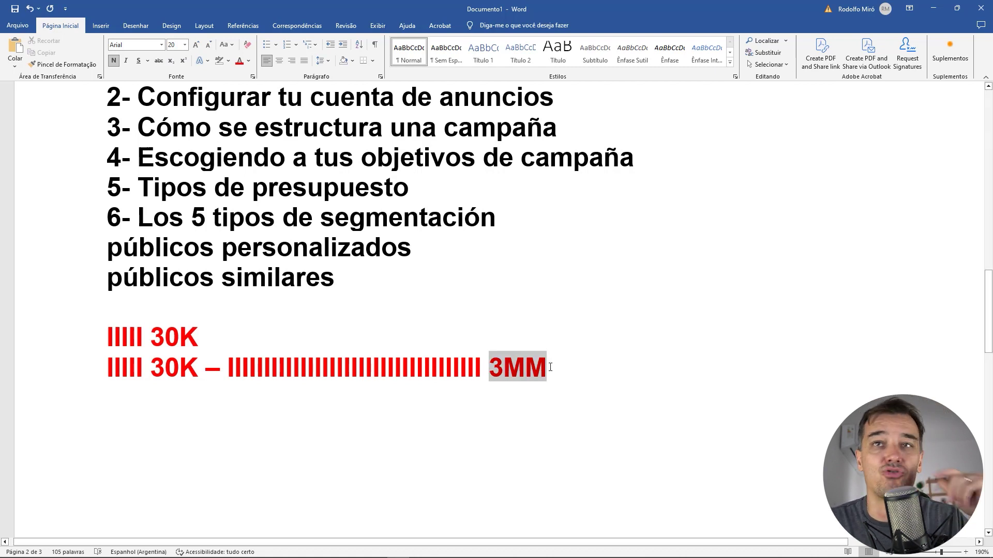
{"action": "left_click_drag", "start_coordinate": [206, 366], "coordinate": [151, 368]}
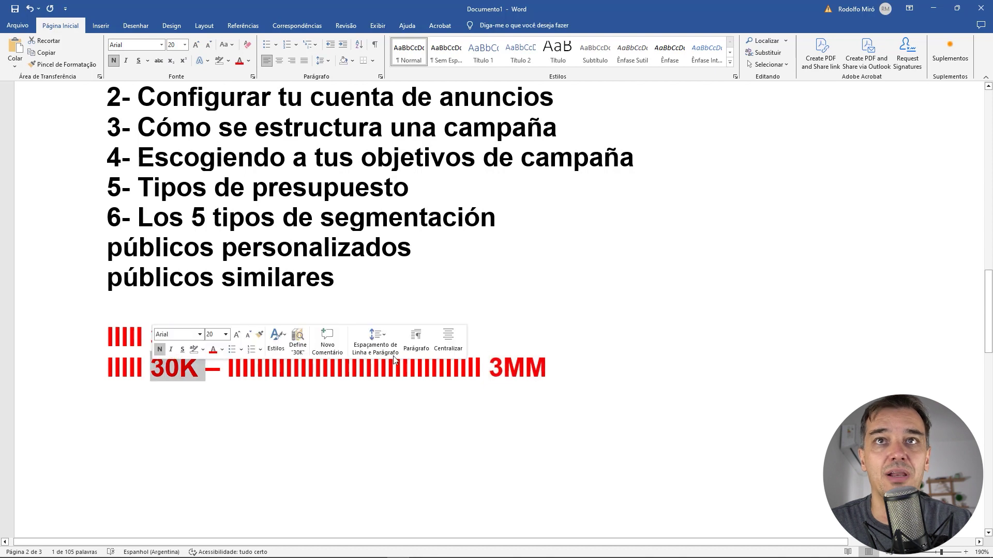
{"action": "left_click", "coordinate": [485, 369]}
{"action": "left_click_drag", "start_coordinate": [483, 365], "coordinate": [227, 366]}
{"action": "left_click_drag", "start_coordinate": [144, 367], "coordinate": [107, 367]}
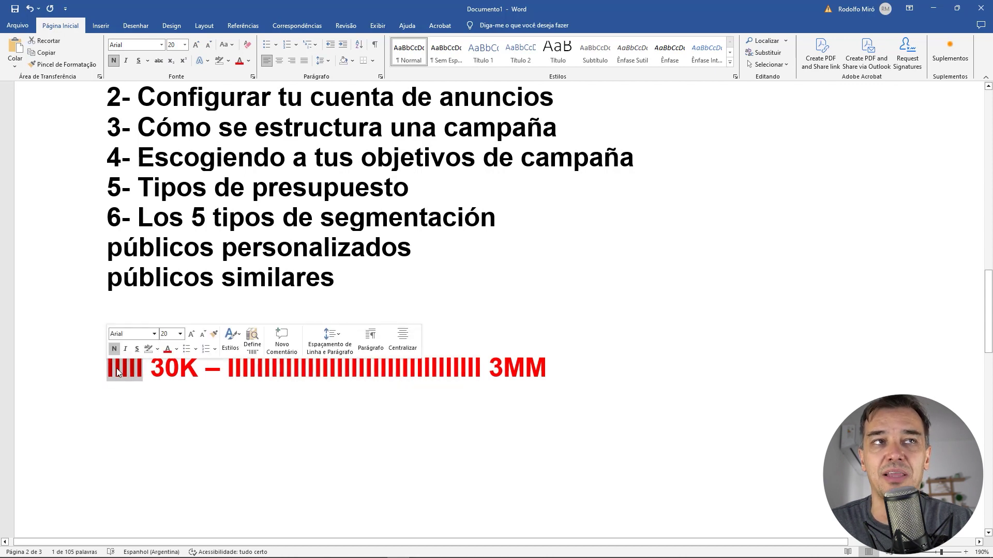
{"action": "left_click", "coordinate": [120, 368]}
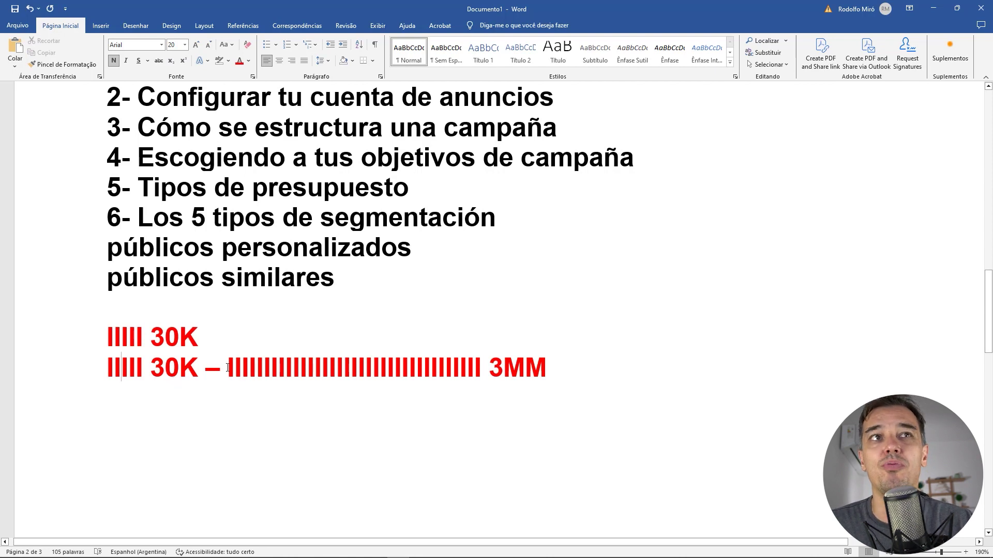
{"action": "left_click_drag", "start_coordinate": [425, 368], "coordinate": [552, 371]}
Delete both red illustration lines below "públicos similares".
{"action": "left_click", "coordinate": [580, 374]}
{"action": "key", "text": "shift+Up"}
{"action": "key", "text": "shift+Up"}
{"action": "key", "text": "BackSpace"}
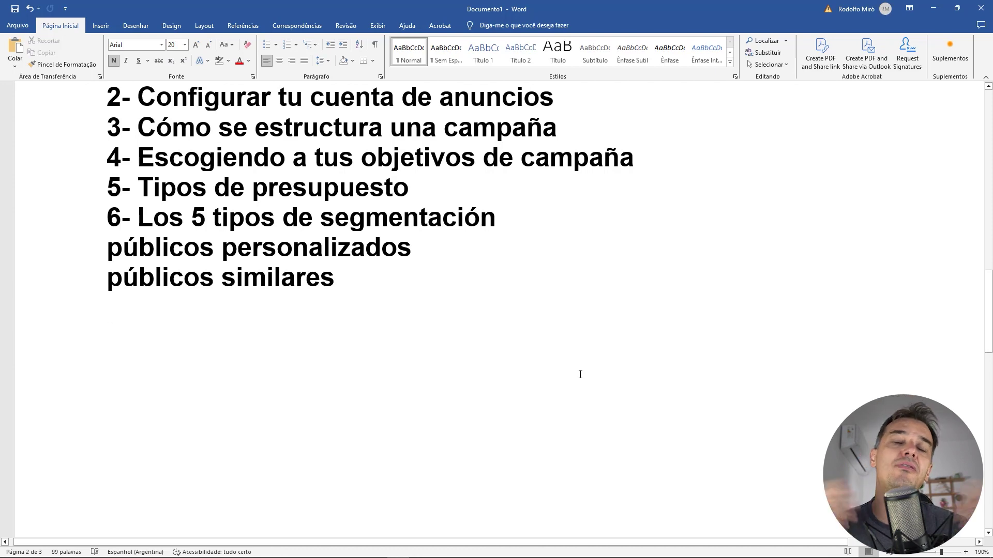
Switch to the Meta Ads Manager audiences page, view the source options for a custom audience, and close them.
{"action": "key", "text": "alt+Tab"}
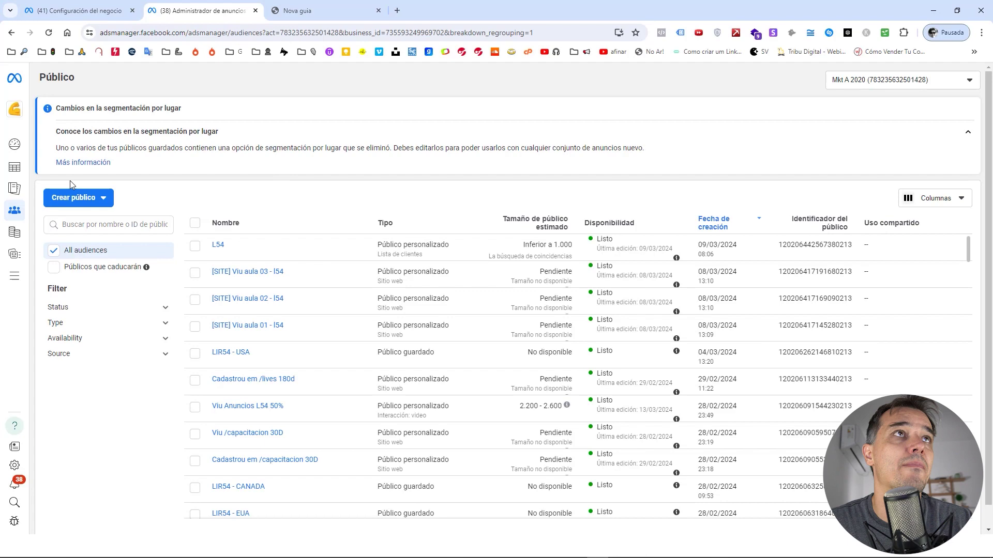
{"action": "left_click", "coordinate": [78, 197]}
{"action": "left_click", "coordinate": [85, 222]}
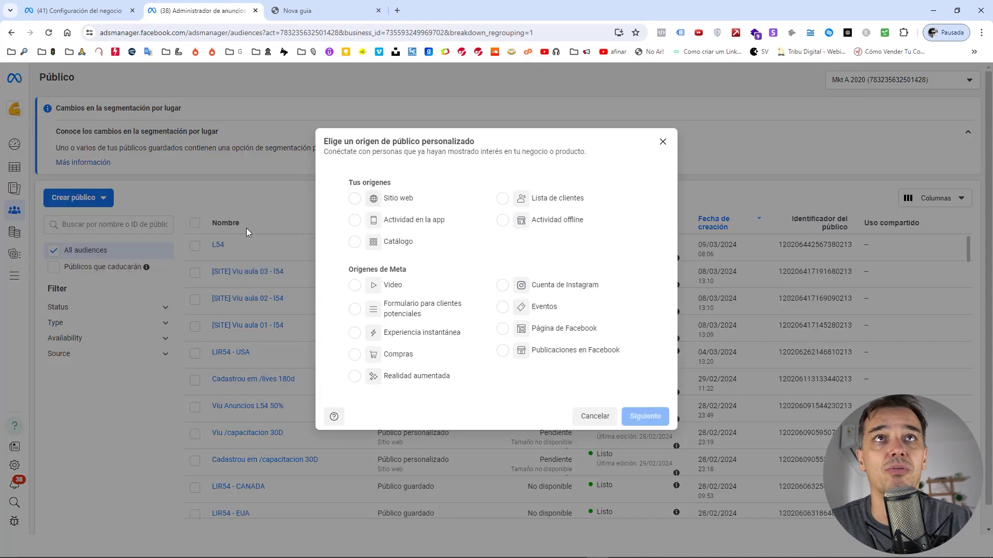
{"action": "left_click", "coordinate": [662, 142]}
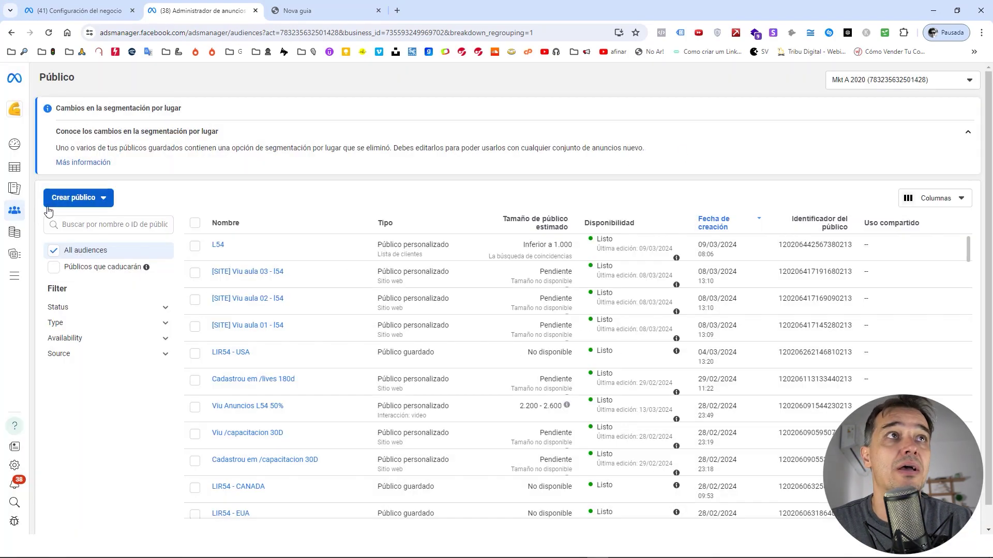
Start a lookalike audience (Público similar) using the custom audience "Baixou ebook - 30D" from the other sources as its origin.
{"action": "left_click", "coordinate": [73, 199]}
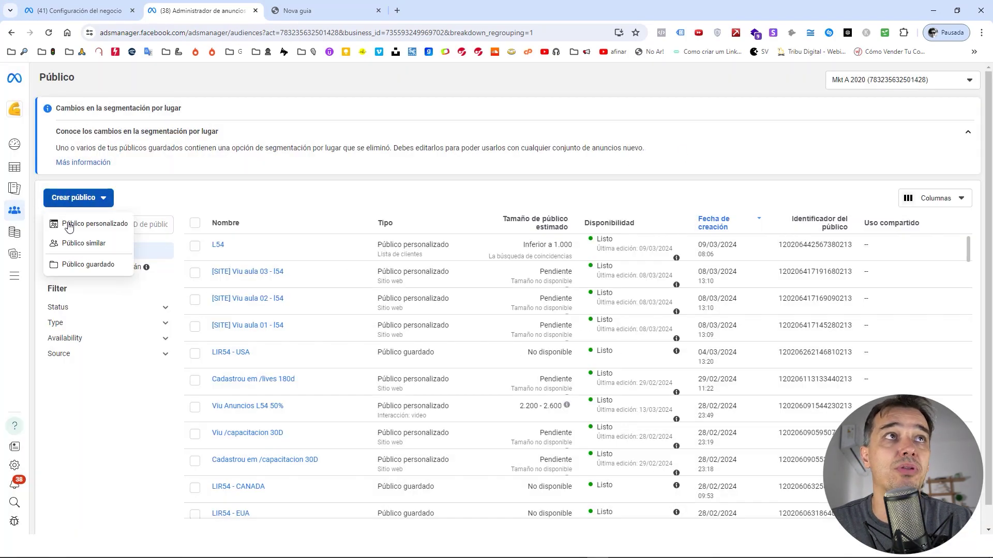
{"action": "left_click", "coordinate": [98, 247]}
{"action": "left_click", "coordinate": [398, 176]}
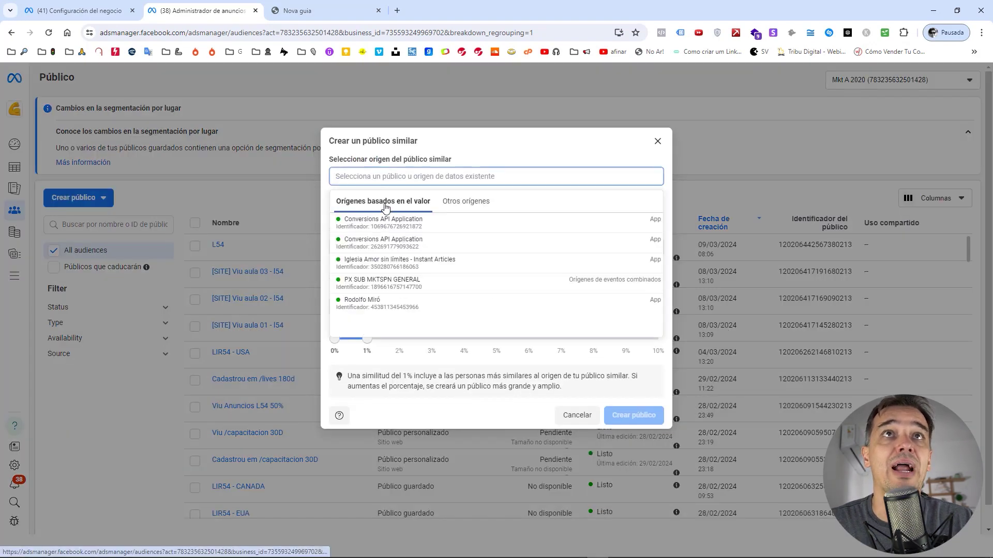
{"action": "left_click", "coordinate": [464, 201]}
{"action": "scroll", "coordinate": [380, 299], "scroll_direction": "down", "scroll_amount": 3}
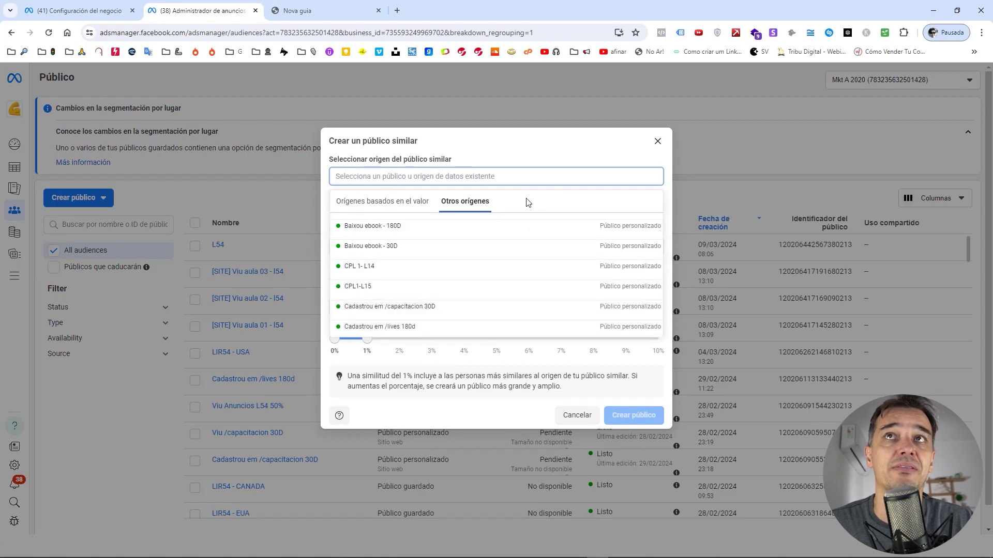
{"action": "left_click", "coordinate": [363, 246]}
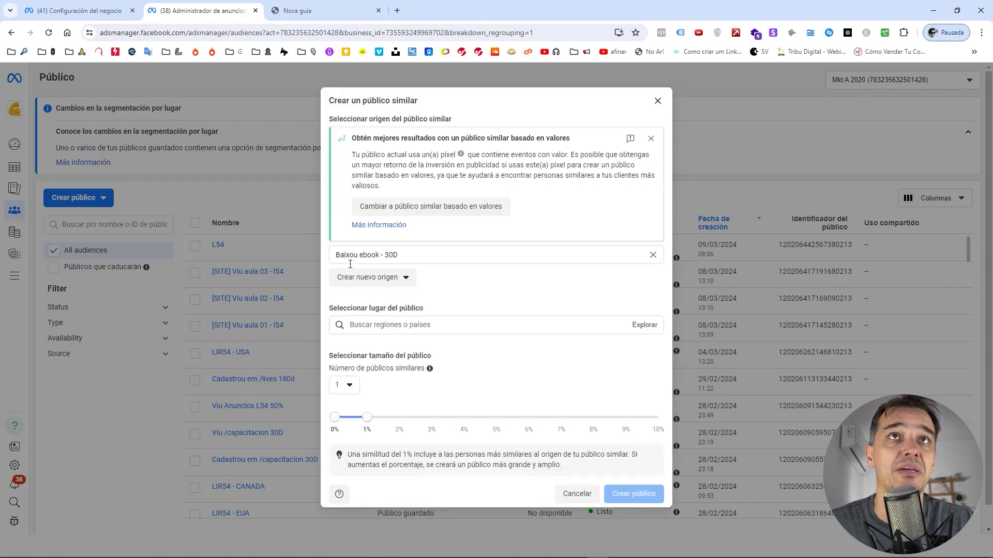
Try lookalike audience sizes of 3% and 10%, and set the size to 2%.
{"action": "left_click_drag", "start_coordinate": [367, 417], "coordinate": [432, 417]}
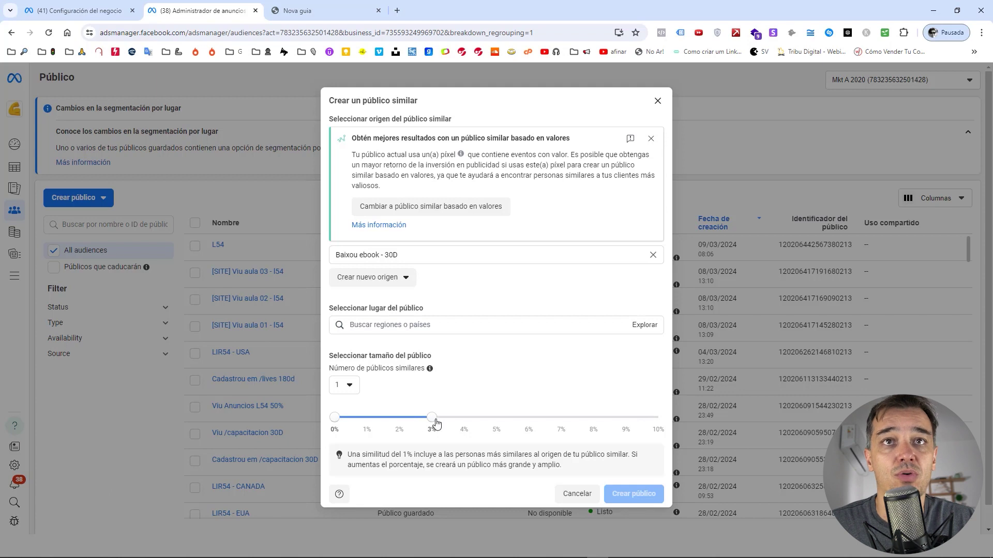
{"action": "left_click_drag", "start_coordinate": [455, 419], "coordinate": [662, 425]}
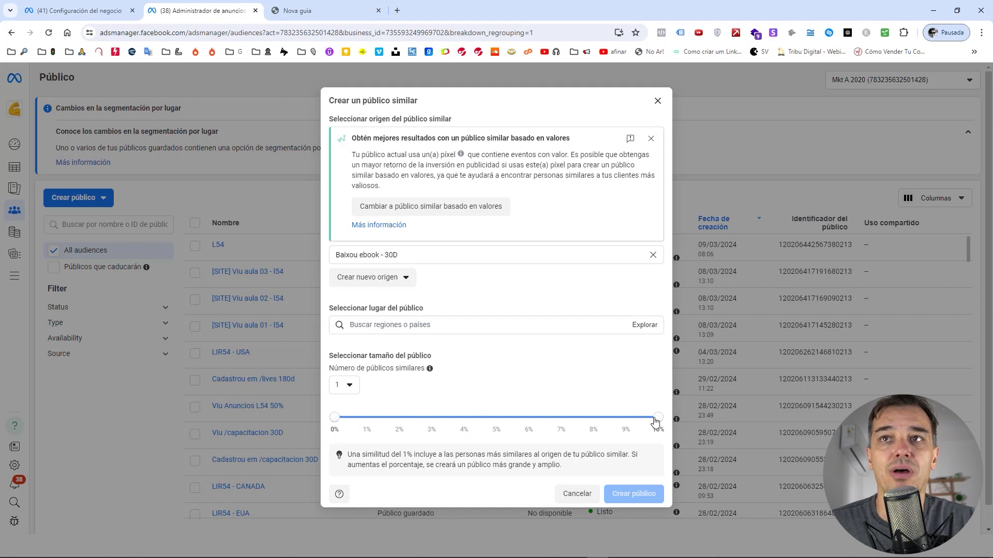
{"action": "left_click_drag", "start_coordinate": [659, 418], "coordinate": [399, 421]}
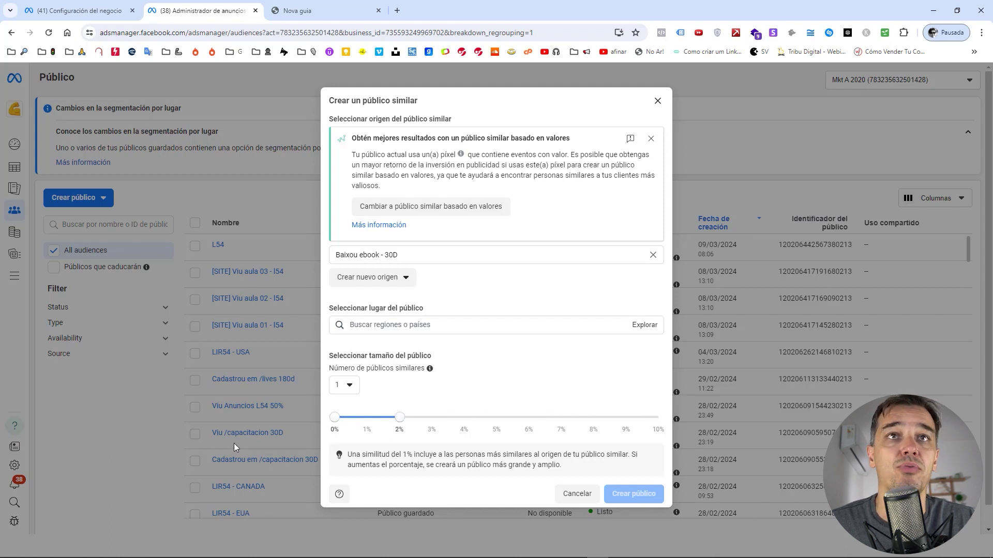
Set the lookalike audience location to México and check the estimated reach.
{"action": "left_click", "coordinate": [363, 324]}
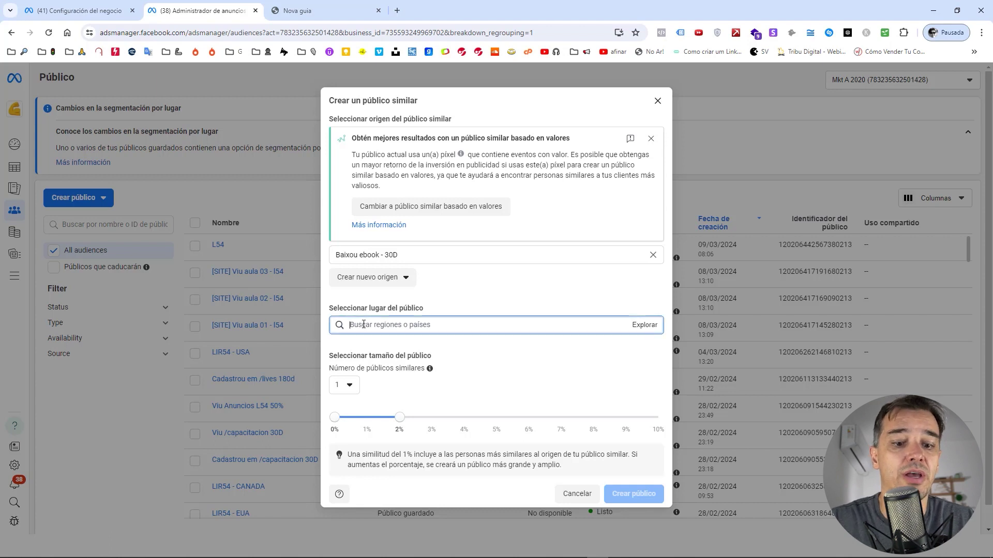
{"action": "type", "text": "mex"}
{"action": "left_click", "coordinate": [356, 347]}
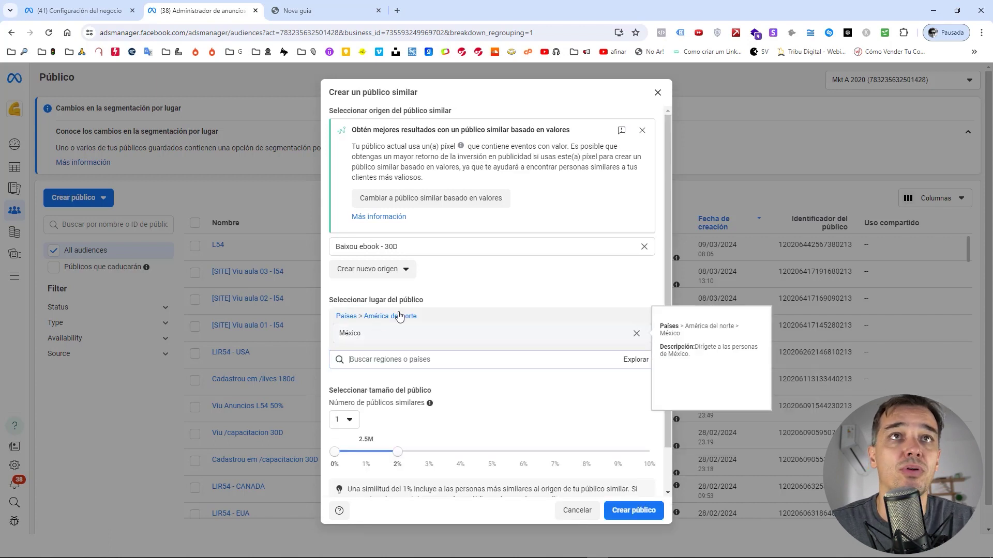
{"action": "scroll", "coordinate": [457, 319], "scroll_direction": "down", "scroll_amount": 1}
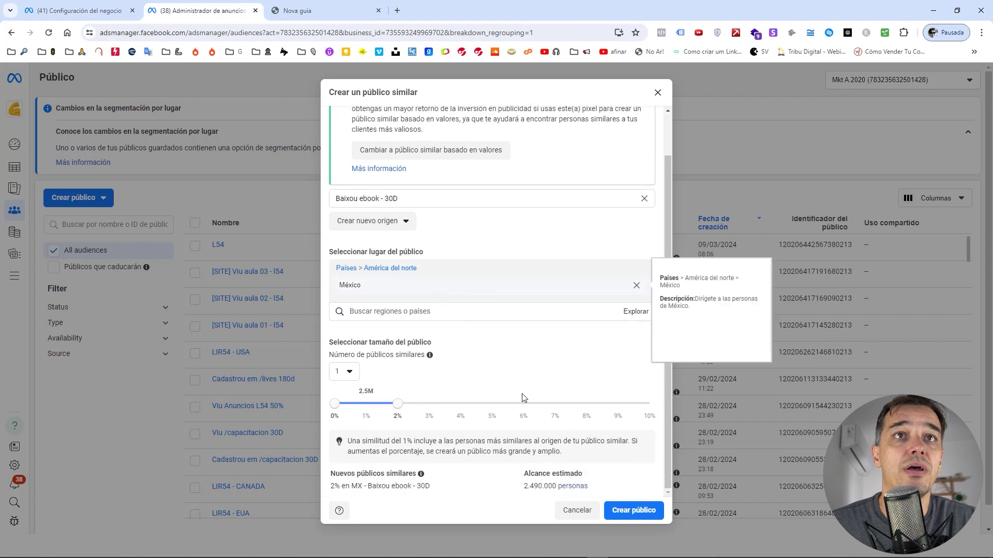
{"action": "mouse_move", "coordinate": [528, 474]}
{"action": "left_mouse_down"}
{"action": "mouse_move", "coordinate": [555, 486]}
{"action": "mouse_move", "coordinate": [537, 486]}
{"action": "left_mouse_up"}
{"action": "left_click", "coordinate": [539, 479]}
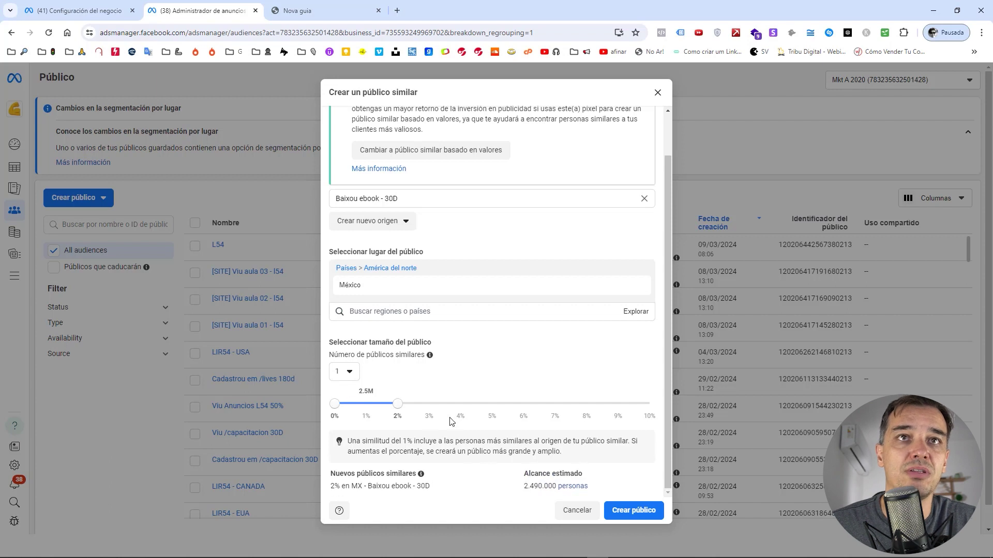
Try lookalike sizes of 1% and 8% for México, and cancel the audience creation.
{"action": "left_click_drag", "start_coordinate": [397, 405], "coordinate": [367, 408]}
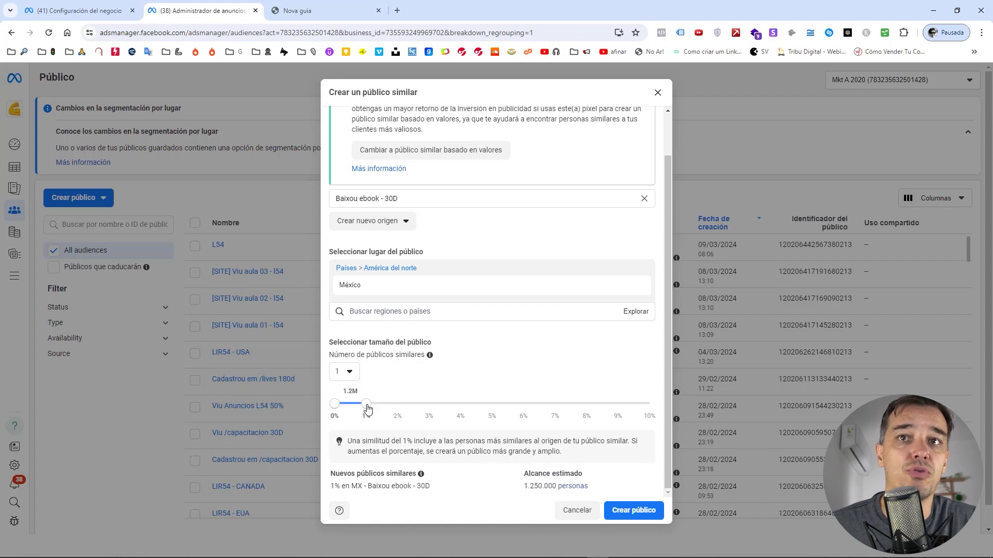
{"action": "left_click_drag", "start_coordinate": [366, 405], "coordinate": [587, 404]}
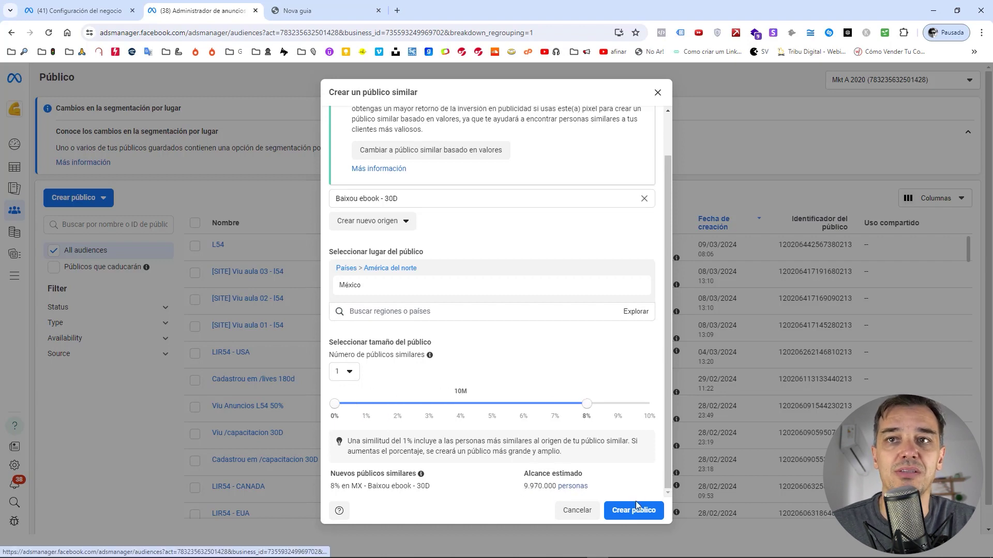
{"action": "left_click", "coordinate": [569, 512]}
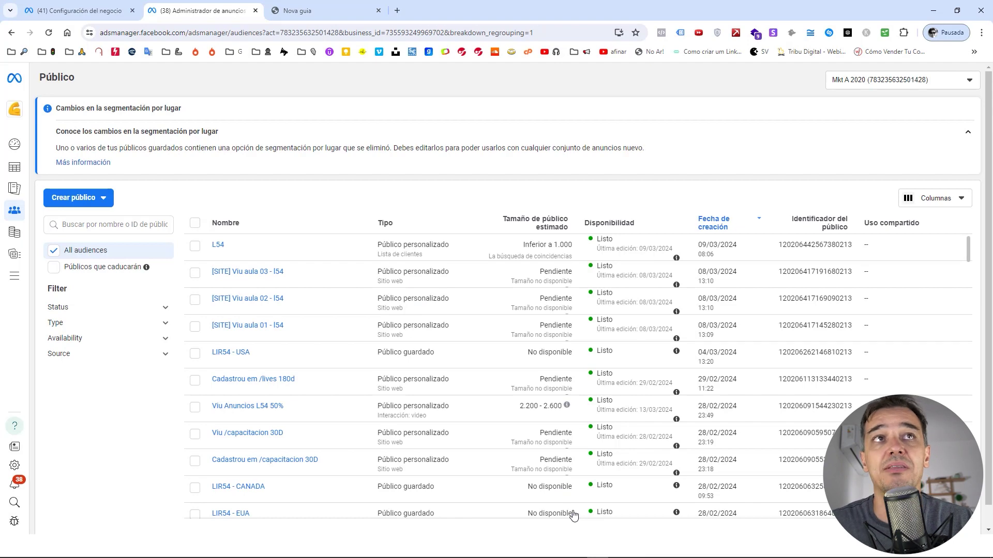
Switch back to the Word outline and highlight "públicos personalizados" and "públicos similares" to review them.
{"action": "key", "text": "alt+Tab"}
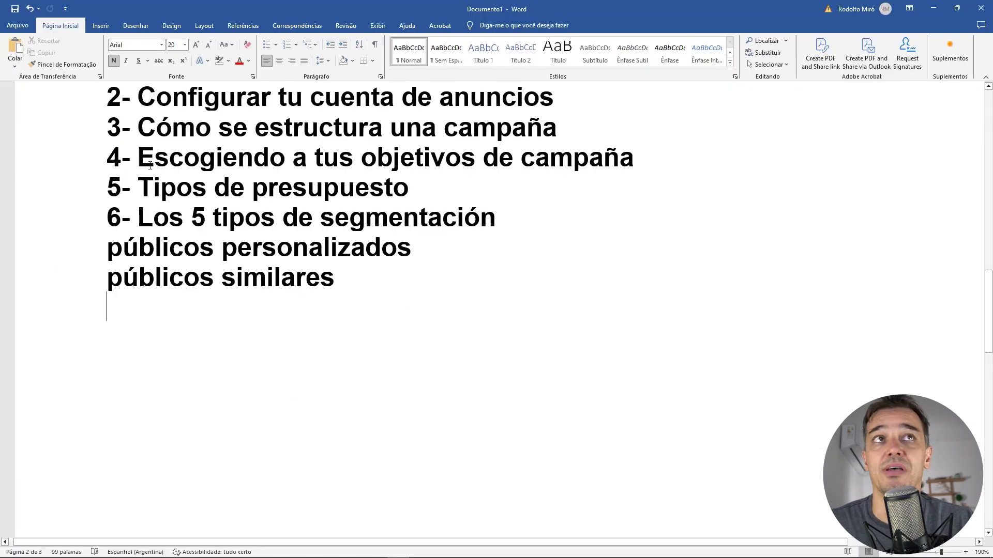
{"action": "left_click_drag", "start_coordinate": [134, 237], "coordinate": [424, 247]}
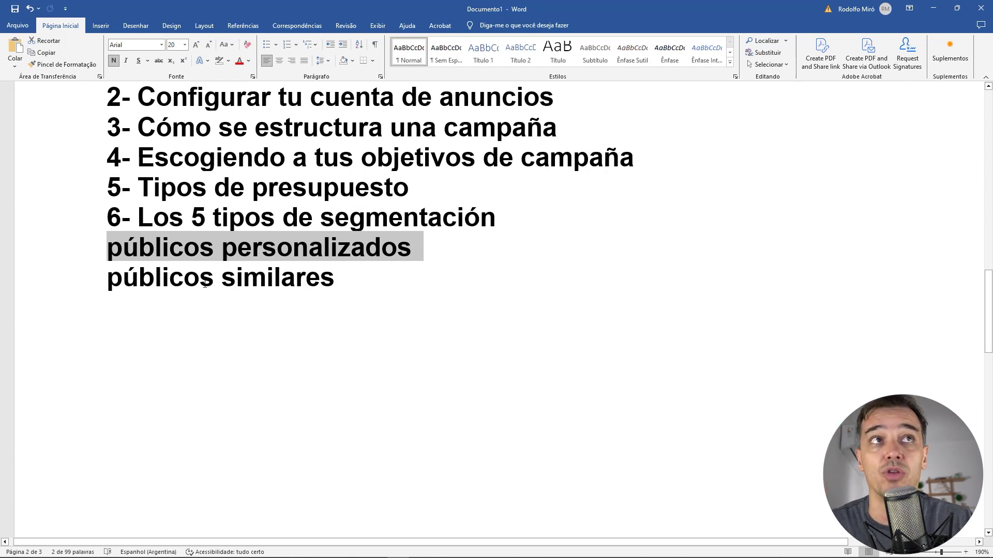
{"action": "left_click_drag", "start_coordinate": [172, 288], "coordinate": [336, 286]}
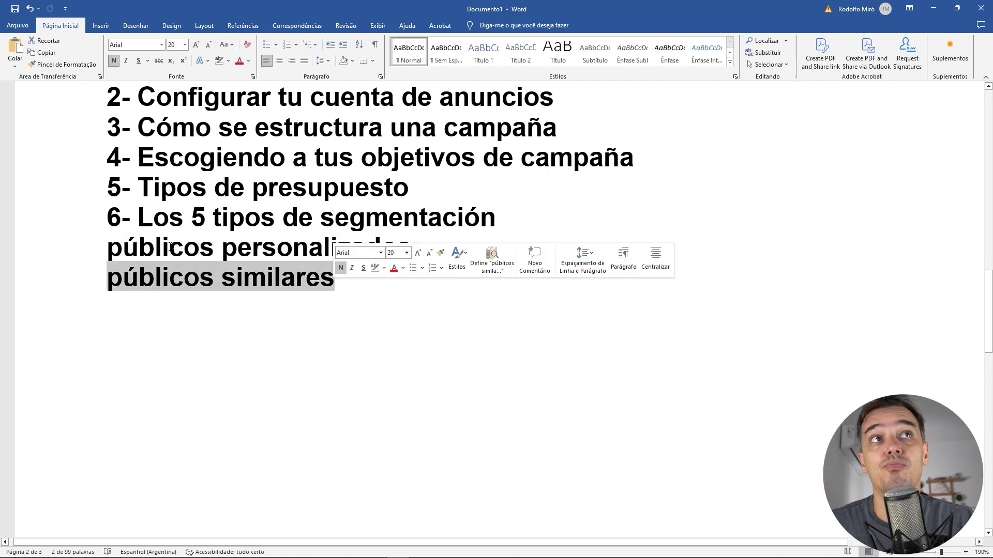
{"action": "double_click", "coordinate": [150, 254]}
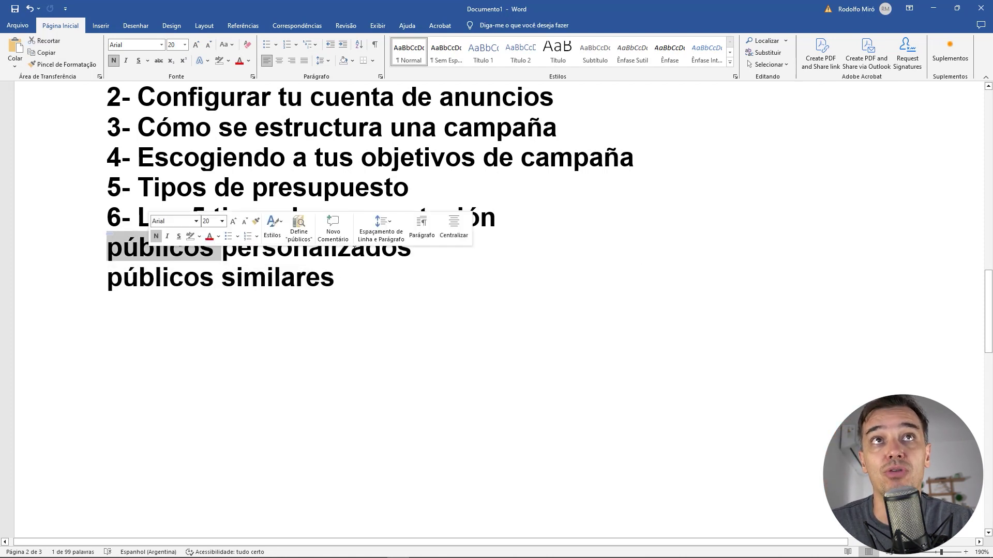
{"action": "left_click", "coordinate": [351, 247]}
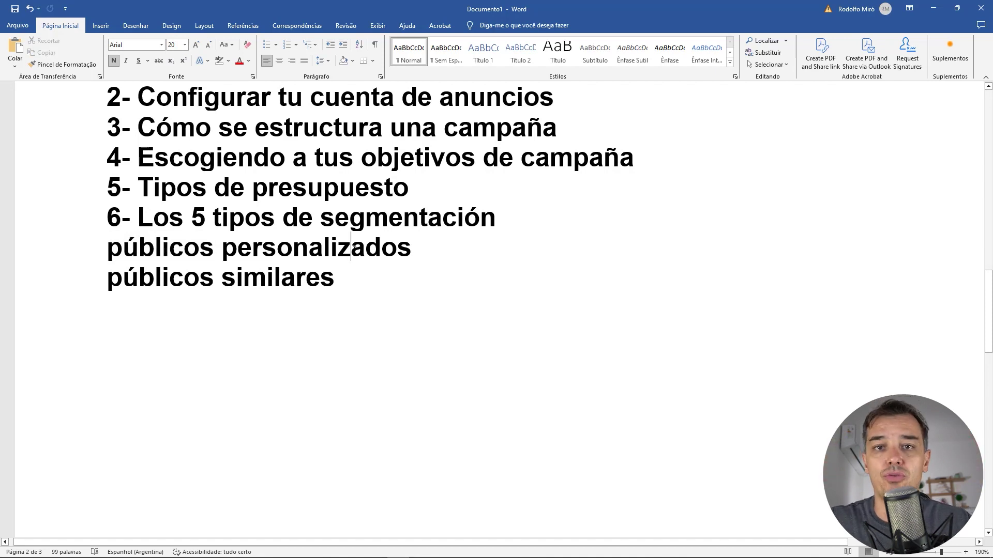
Add the line "segmentación detallada" below "públicos similares" and start a new line after it.
{"action": "left_click", "coordinate": [354, 274]}
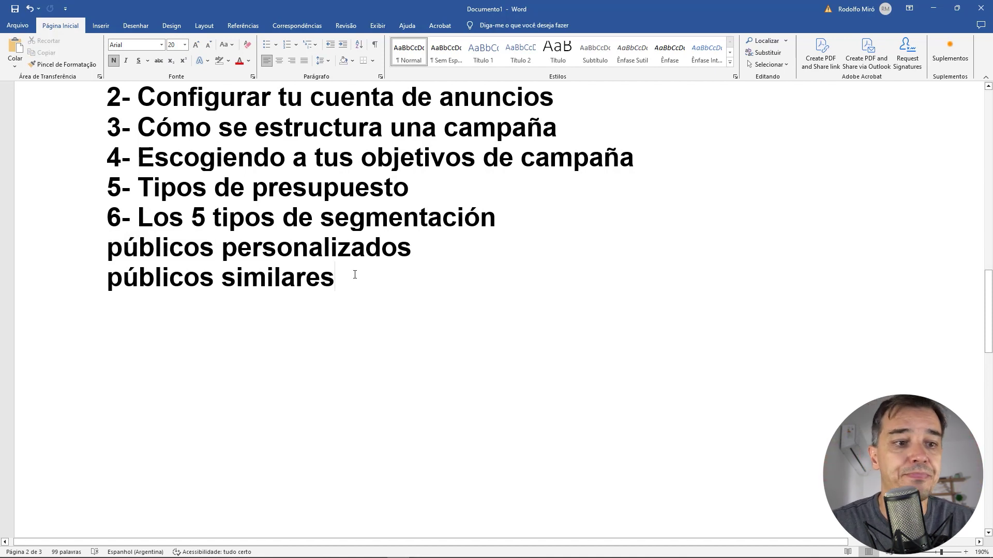
{"action": "key", "text": "Return"}
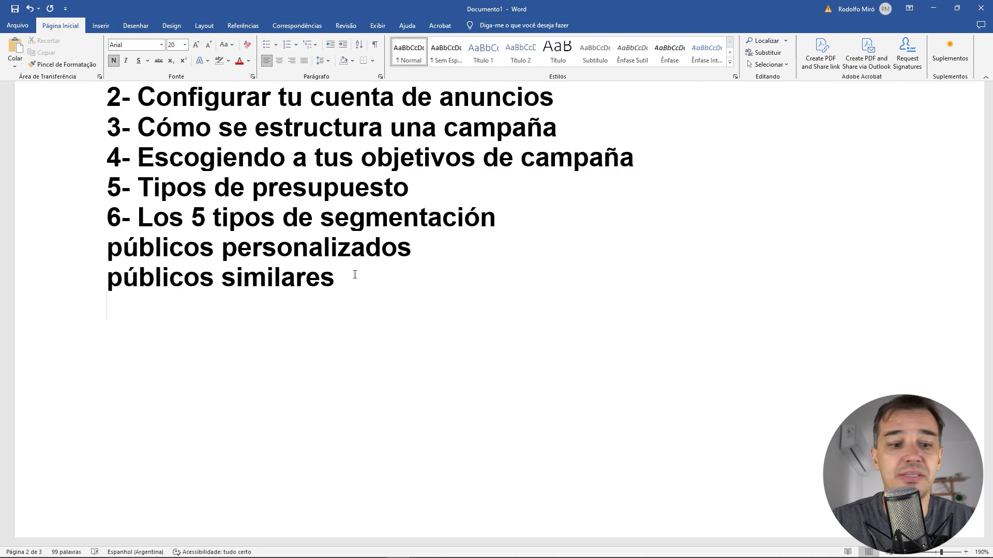
{"action": "type", "text": "SEGT"}
{"action": "key", "text": "BackSpace"}
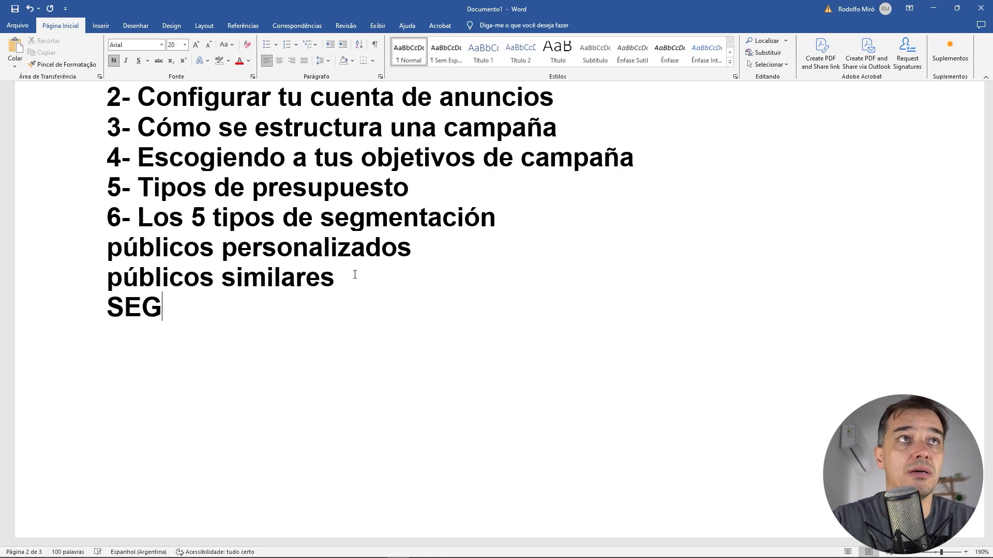
{"action": "key", "text": "BackSpace"}
{"action": "key", "text": "BackSpace"}
{"action": "key", "text": "BackSpace"}
{"action": "type", "text": "segmenta"}
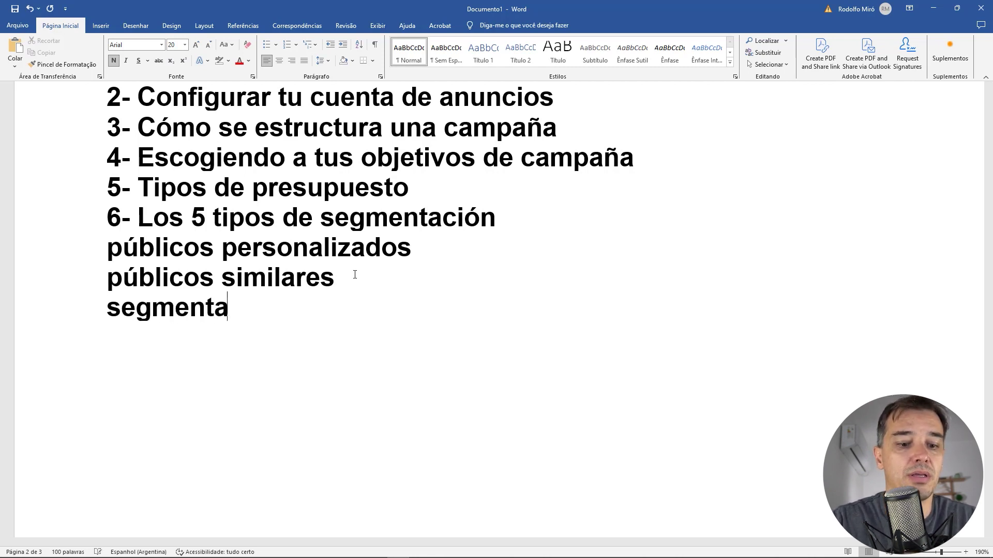
{"action": "type", "text": "ción deta"}
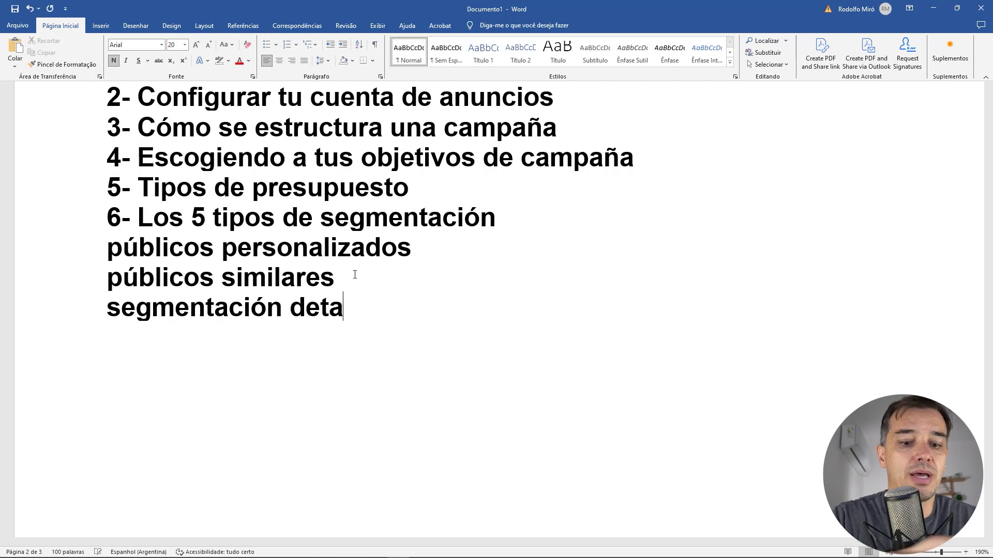
{"action": "type", "text": "llada"}
{"action": "key", "text": "Return"}
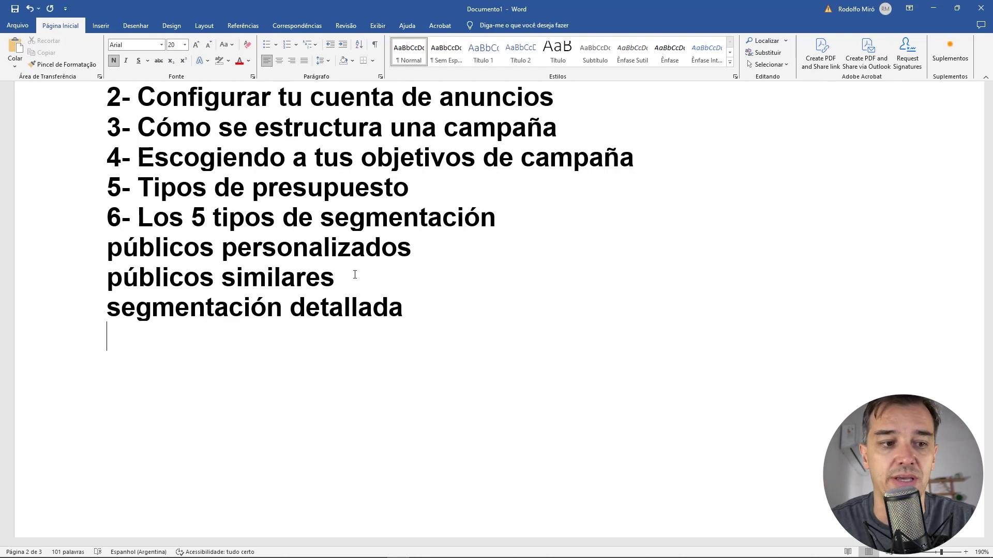
Add the line "ubicación" below "segmentación detallada" and start a new line after it.
{"action": "type", "text": "ub"}
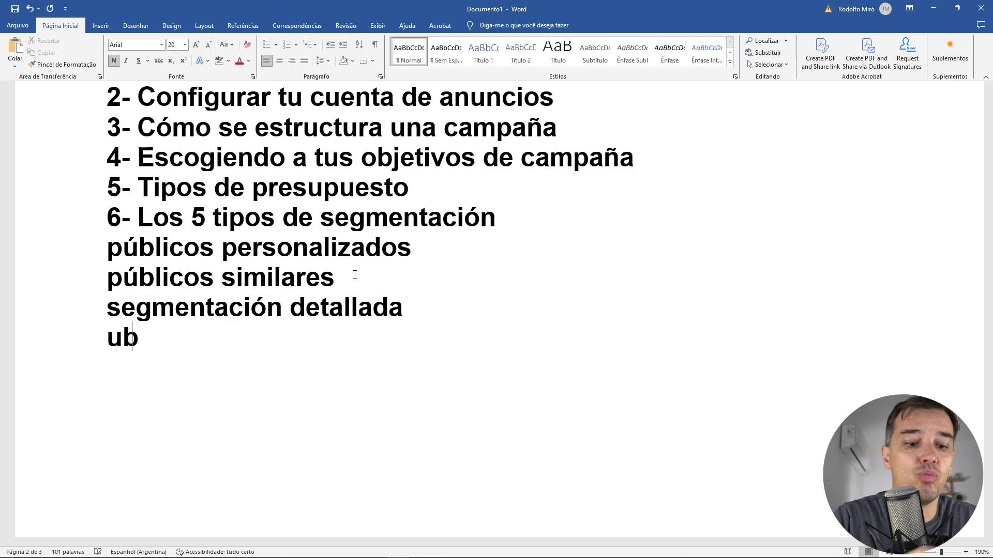
{"action": "type", "text": "icación"}
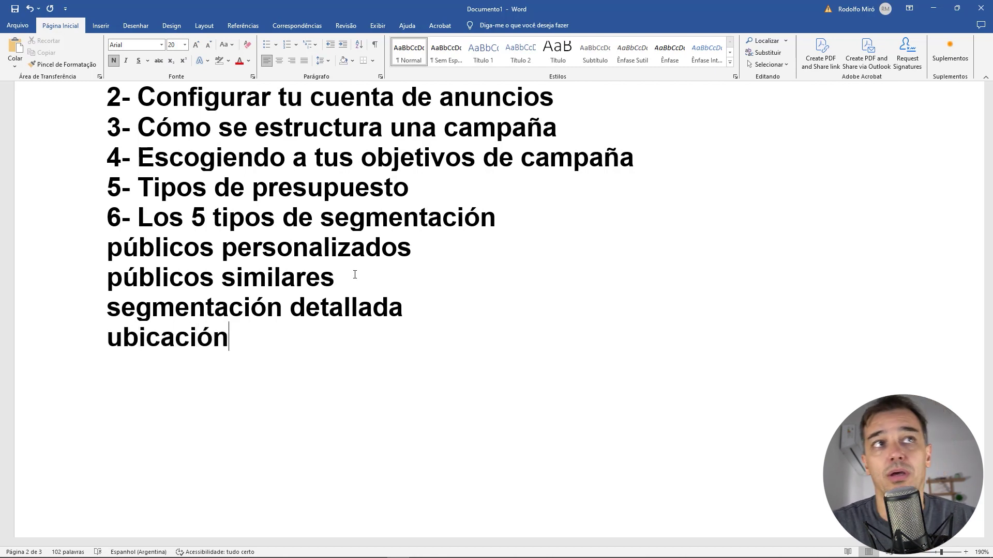
{"action": "key", "text": "Return"}
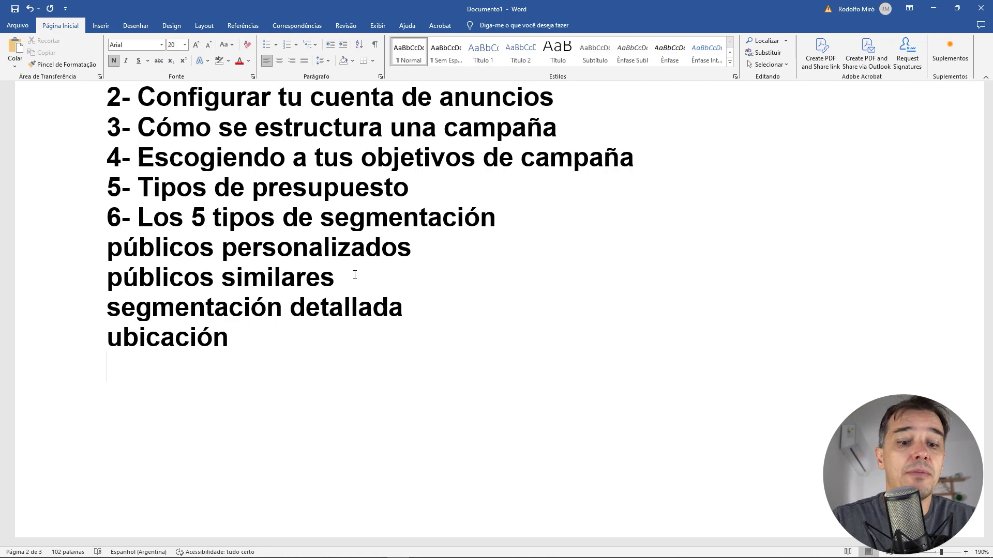
Add the line "demográfica" below "ubicación" with its spelling corrected, start a new line, and highlight the five segmentation types for review.
{"action": "type", "text": "demogrtáfi"}
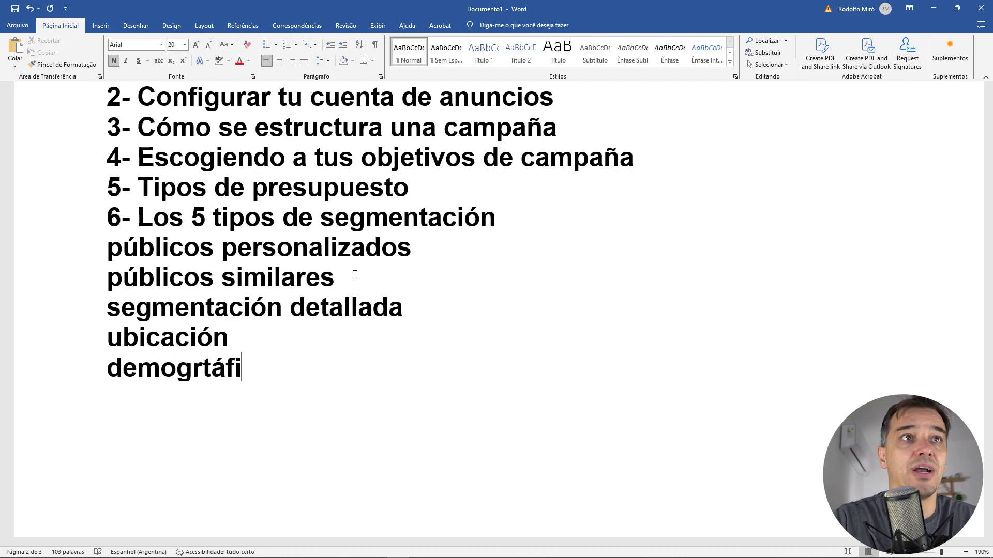
{"action": "type", "text": "cva"}
{"action": "key", "text": "Left"}
{"action": "key", "text": "Left"}
{"action": "key", "text": "Left"}
{"action": "key", "text": "shift+Right"}
{"action": "key", "text": "Right"}
{"action": "key", "text": "shift+Right"}
{"action": "key", "text": "Delete"}
{"action": "key", "text": "Left"}
{"action": "key", "text": "Left"}
{"action": "key", "text": "Left"}
{"action": "key", "text": "Left"}
{"action": "key", "text": "shift+Left"}
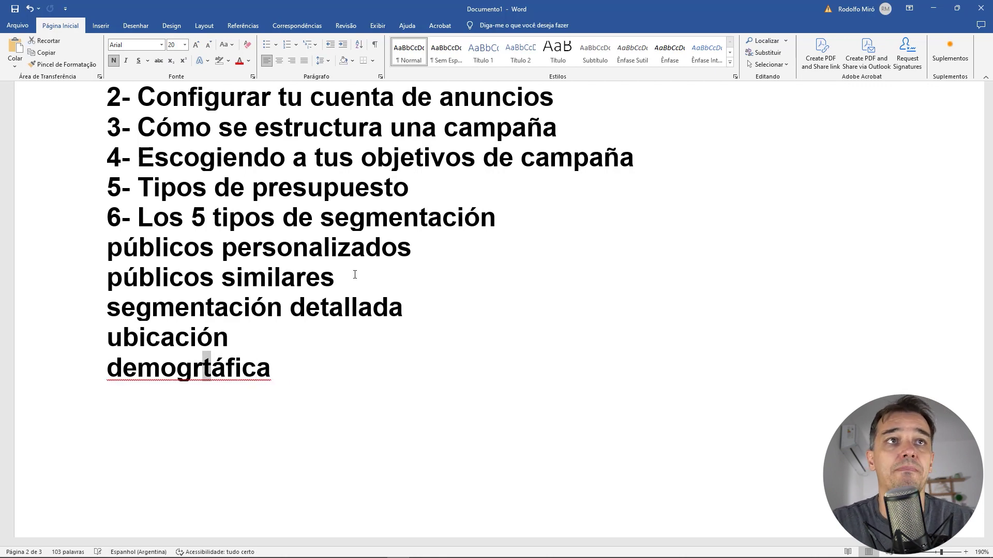
{"action": "key", "text": "Delete"}
{"action": "key", "text": "Right"}
{"action": "key", "text": "Right"}
{"action": "key", "text": "Right"}
{"action": "key", "text": "Right"}
{"action": "key", "text": "Right"}
{"action": "key", "text": "Return"}
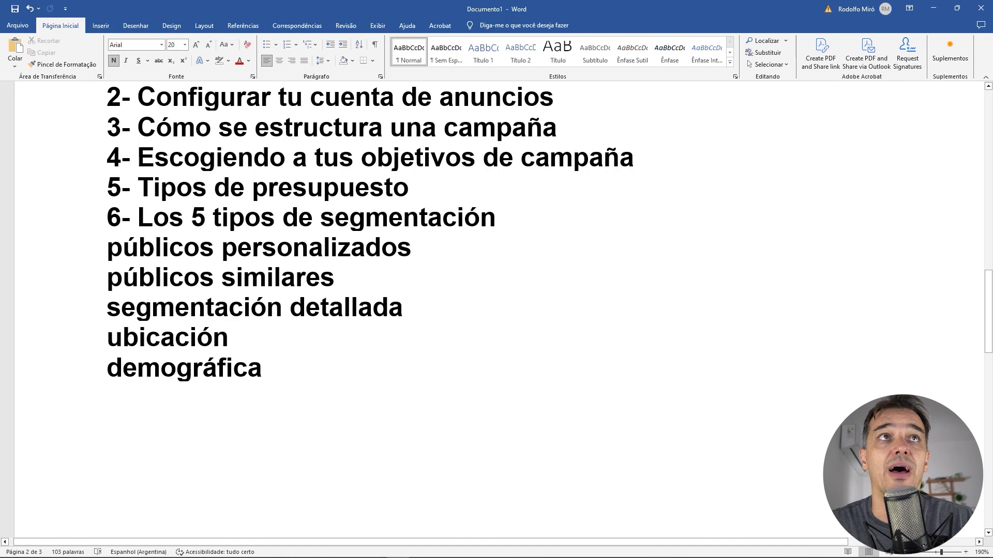
{"action": "left_click_drag", "start_coordinate": [94, 248], "coordinate": [309, 362]}
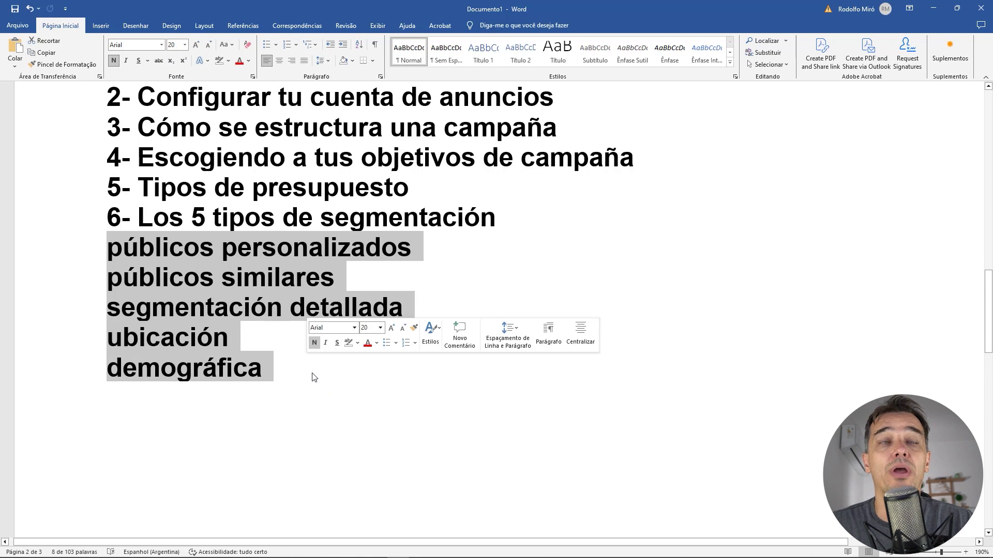
{"action": "left_click", "coordinate": [311, 378]}
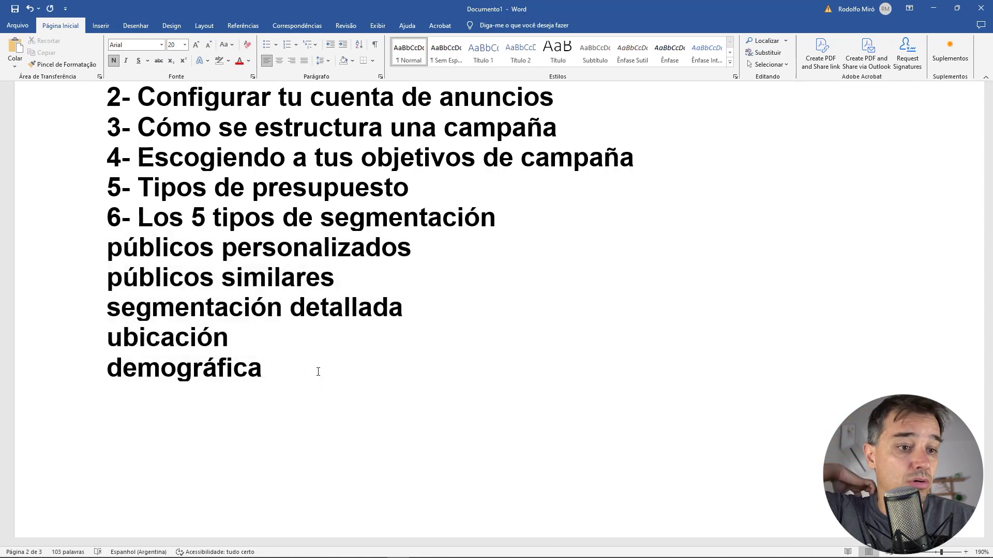
Add the outline item "7- Donde aparecer" below "demográfica" and start a new line after it.
{"action": "type", "text": "7- "}
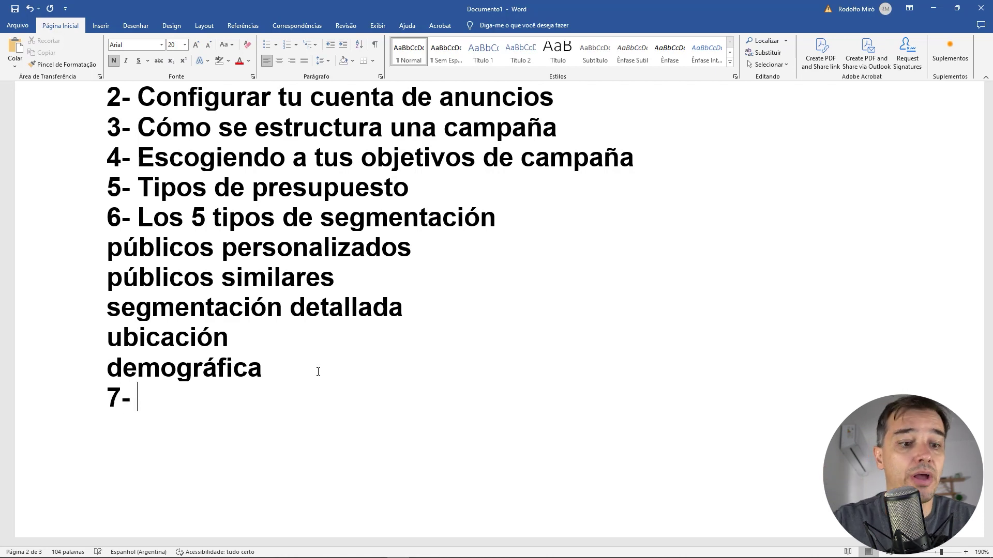
{"action": "type", "text": "Donde aparacer"}
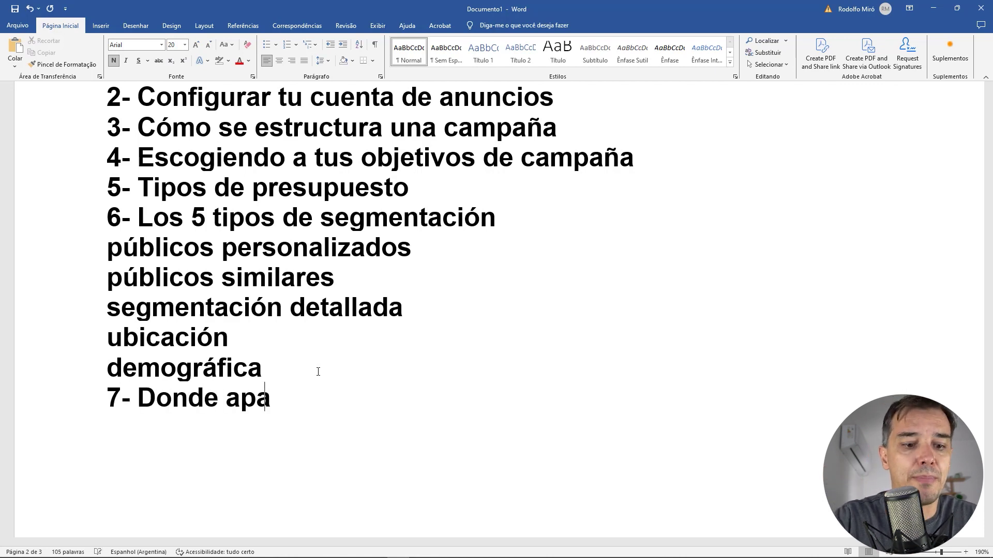
{"action": "key", "text": "BackSpace"}
{"action": "key", "text": "BackSpace"}
{"action": "key", "text": "BackSpace"}
{"action": "key", "text": "BackSpace"}
{"action": "type", "text": "ecetr"}
{"action": "key", "text": "BackSpace"}
{"action": "key", "text": "BackSpace"}
{"action": "type", "text": "r"}
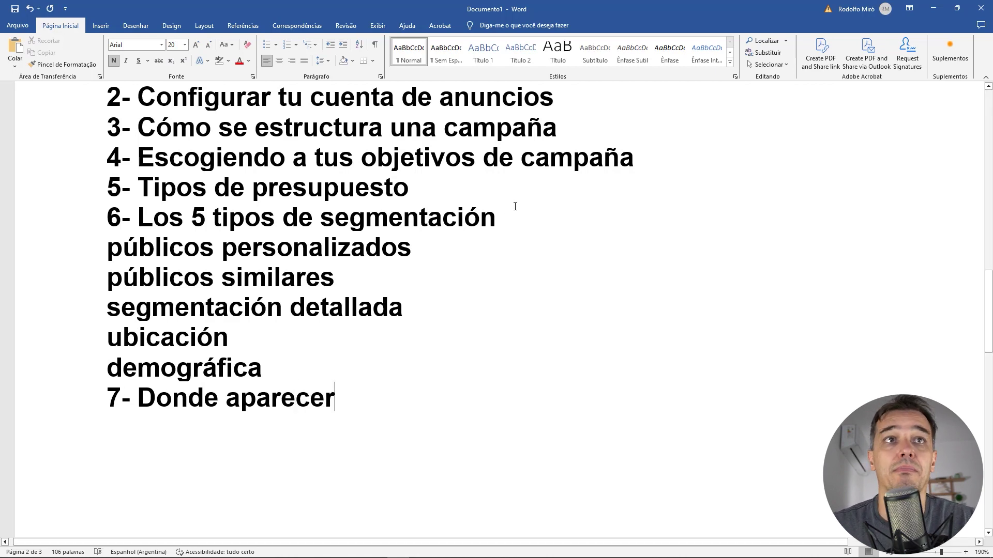
{"action": "key", "text": "Return"}
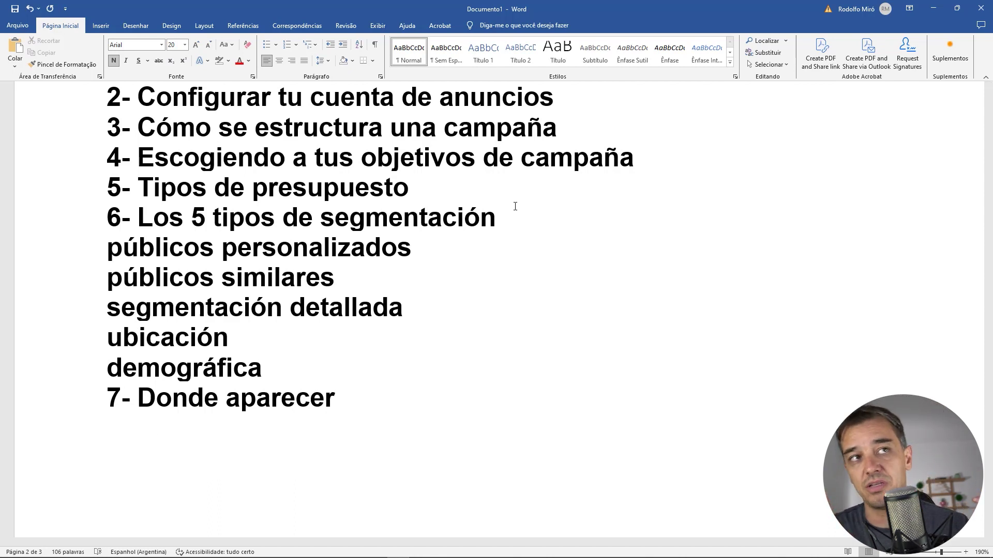
Add the outline item "8- Configuración del anuncio" below item 7.
{"action": "type", "text": "8- Configuraci"}
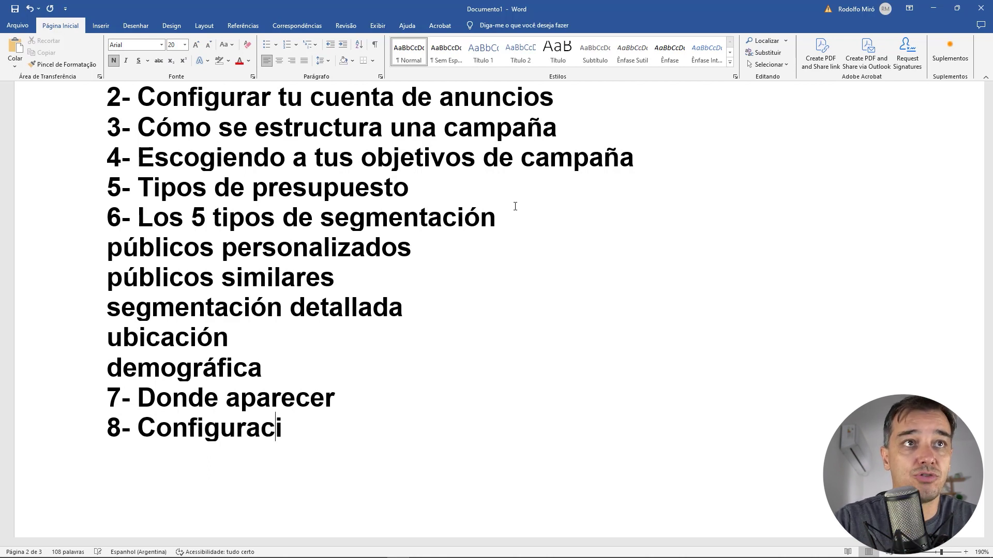
{"action": "key", "text": "BackSpace"}
{"action": "key", "text": "BackSpace"}
{"action": "key", "text": "BackSpace"}
{"action": "type", "text": "ación "}
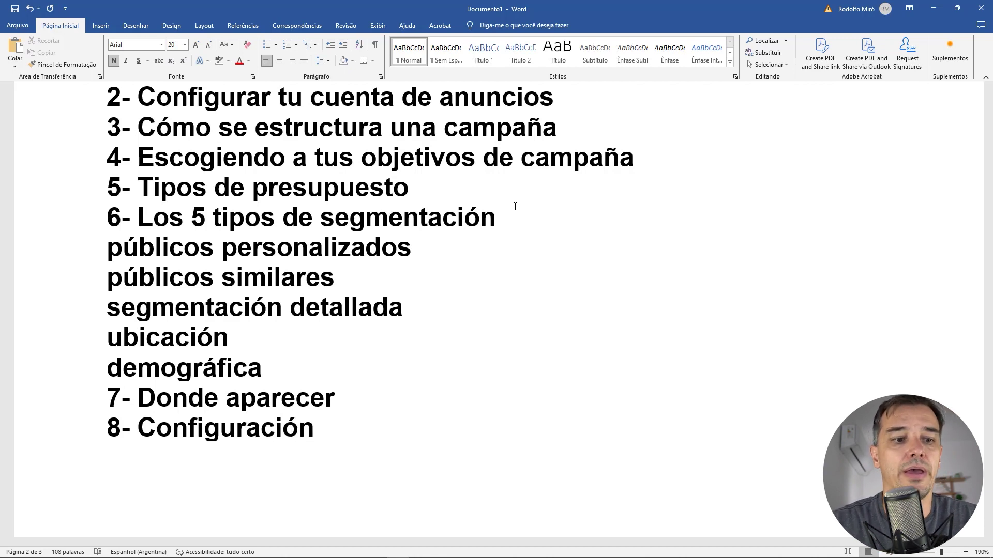
{"action": "type", "text": "del an"}
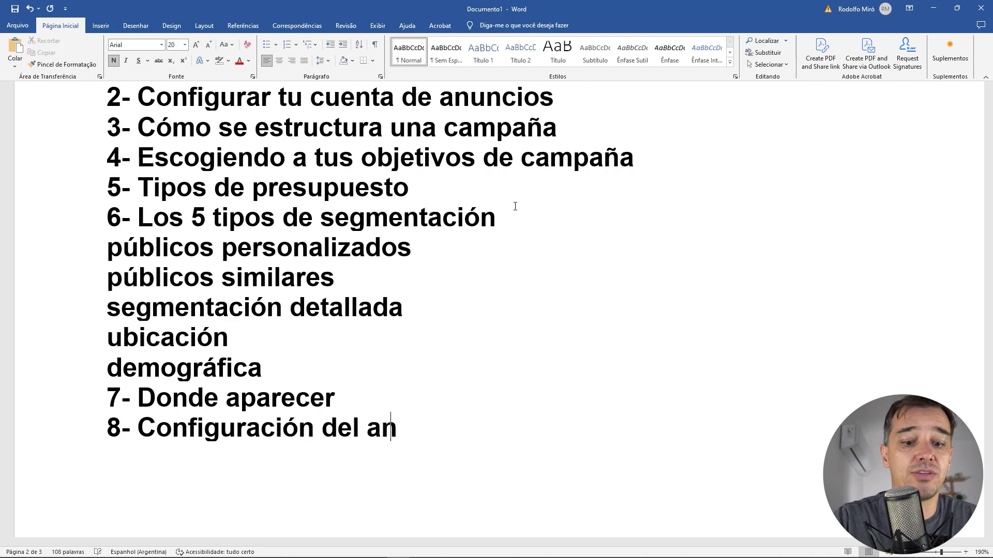
{"action": "type", "text": "uncio"}
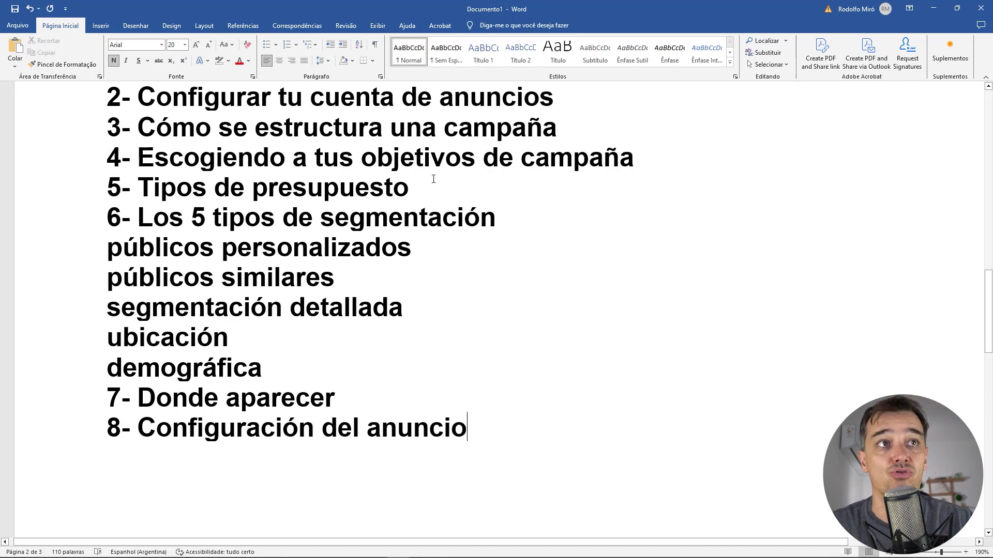
Review the outline by highlighting item 8 and then the preceding items from 7 back up to 1.
{"action": "key", "text": "shift+Home"}
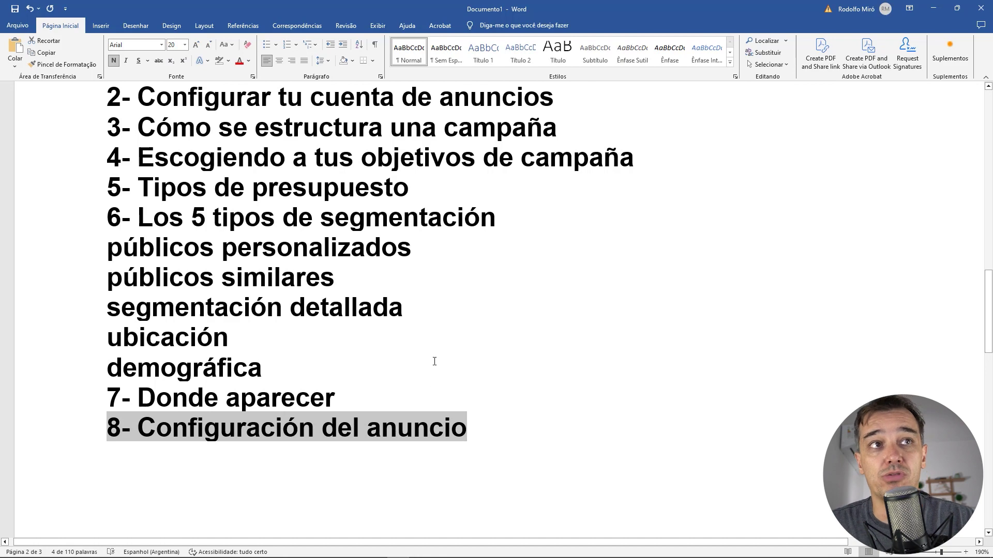
{"action": "scroll", "coordinate": [442, 383], "scroll_direction": "up", "scroll_amount": 2}
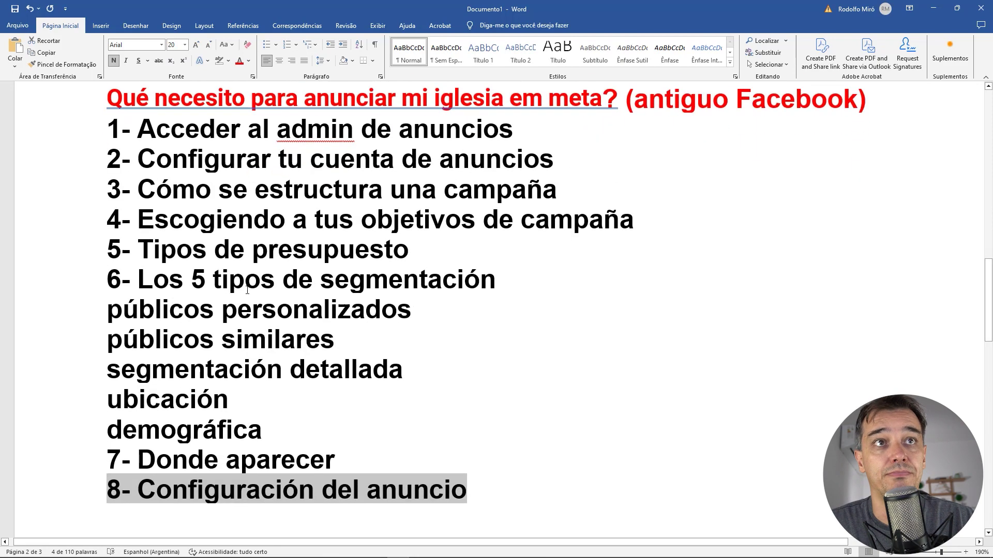
{"action": "left_click", "coordinate": [352, 457]}
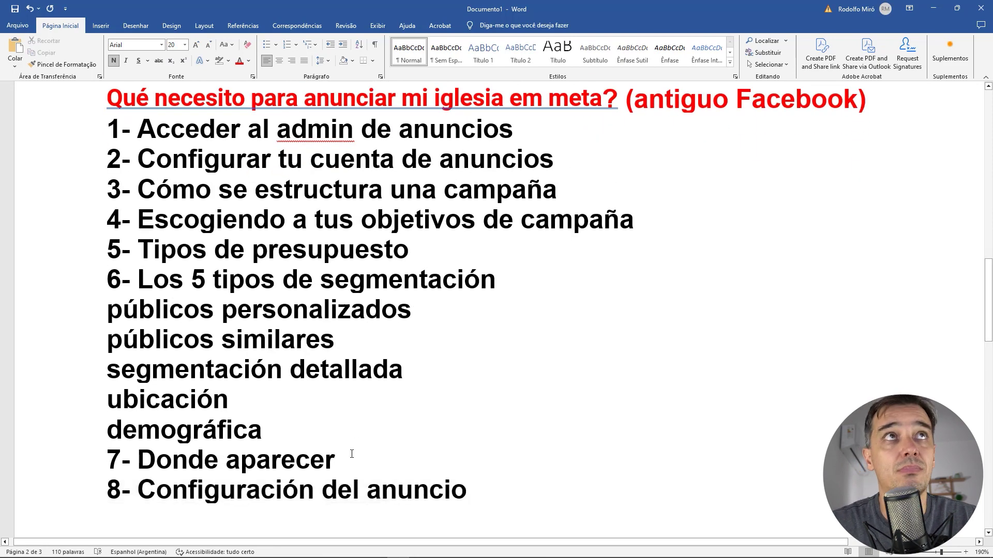
{"action": "key", "text": "shift+Up"}
{"action": "key", "text": "shift+Up"}
{"action": "key", "text": "shift+Up"}
{"action": "key", "text": "shift+Up"}
{"action": "key", "text": "shift+Up"}
{"action": "key", "text": "shift+Up"}
{"action": "key", "text": "shift+Up"}
{"action": "key", "text": "shift+Up"}
{"action": "key", "text": "shift+Up"}
{"action": "key", "text": "shift+Up"}
{"action": "key", "text": "shift+Up"}
{"action": "key", "text": "shift+Up"}
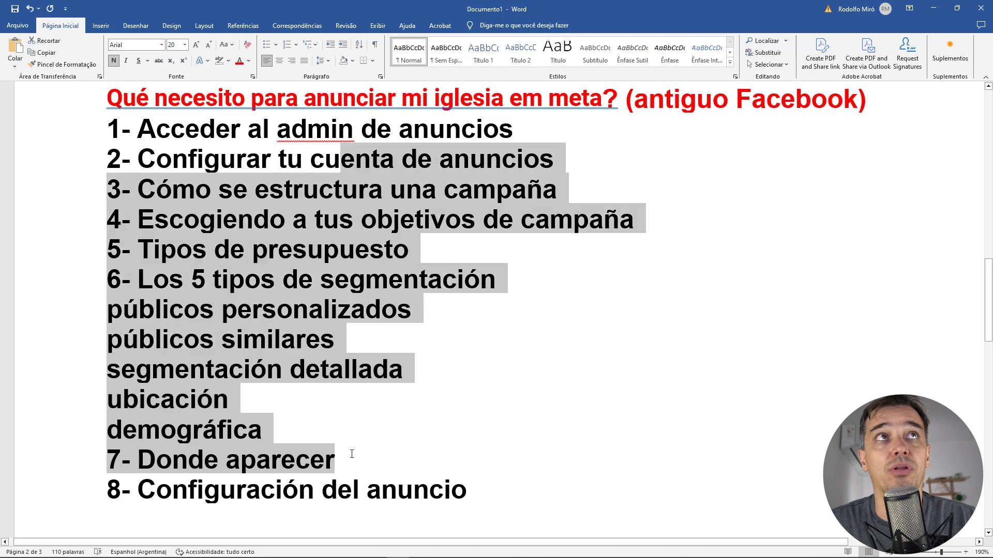
{"action": "key", "text": "shift+Down"}
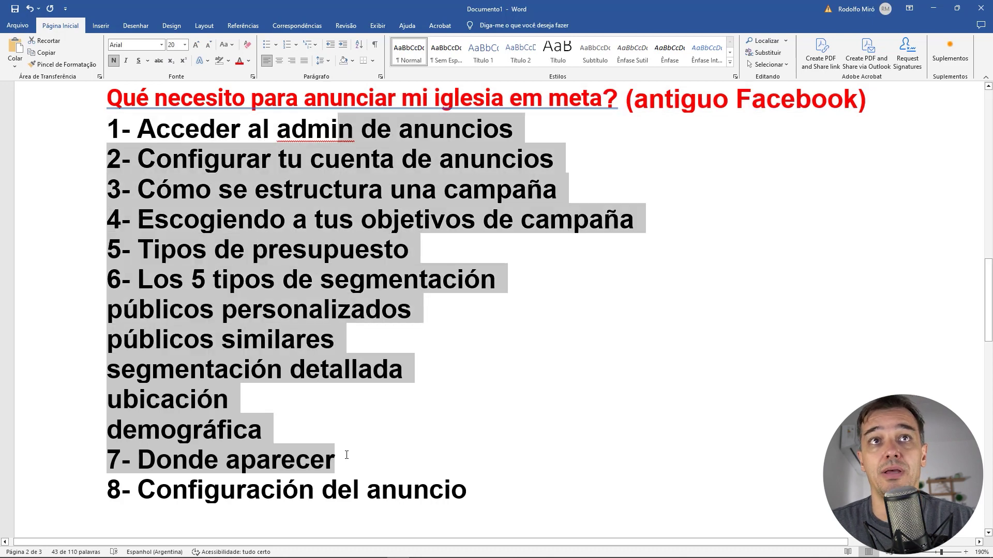
{"action": "left_click", "coordinate": [346, 455]}
{"action": "scroll", "coordinate": [413, 455], "scroll_direction": "down", "scroll_amount": 3}
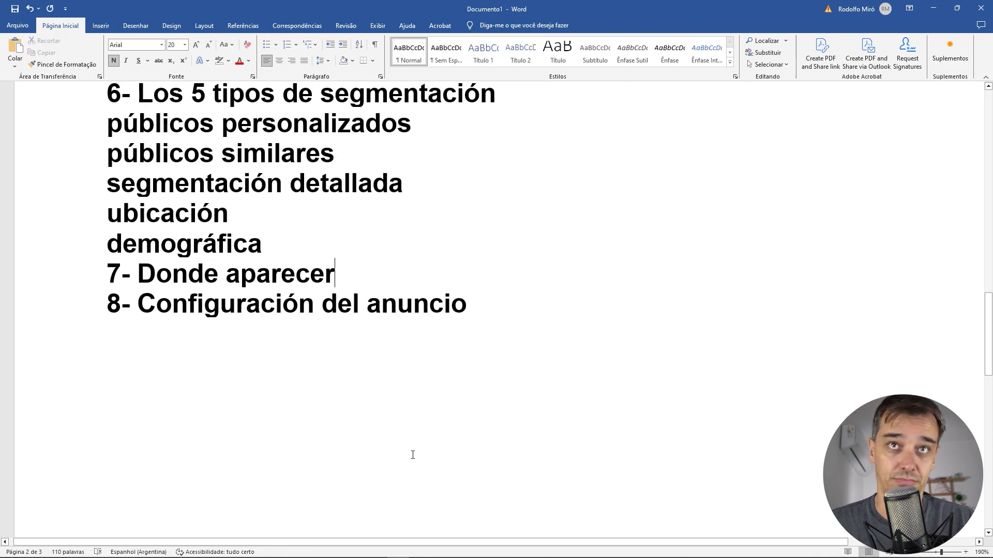
Switch to Ads Manager in the browser and go from the audiences page to the campaigns list of the Mkt A 2020 account.
{"action": "key", "text": "alt+Tab"}
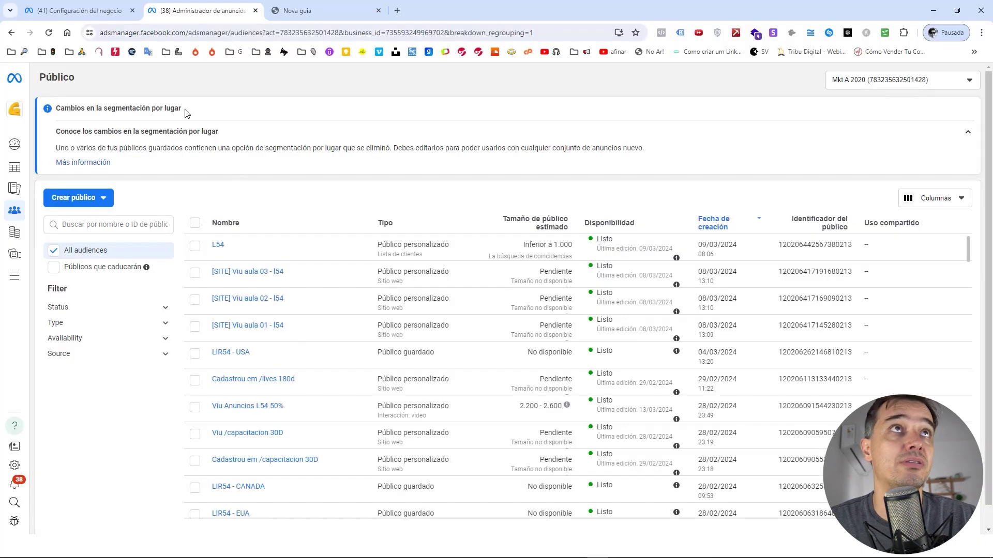
{"action": "left_click", "coordinate": [15, 165]}
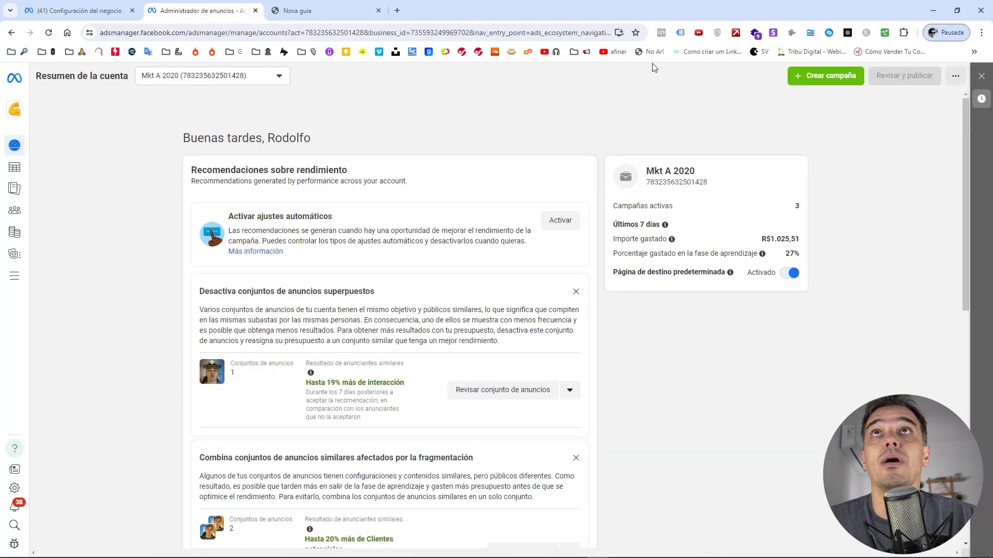
{"action": "left_click", "coordinate": [581, 53]}
{"action": "left_click", "coordinate": [586, 164]}
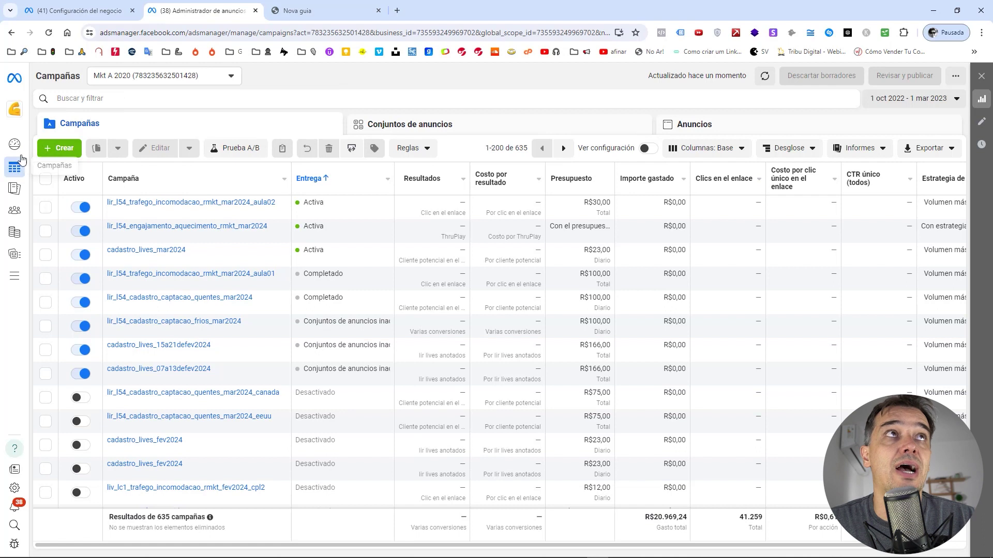
Look through the list of available ad accounts and close it, keeping Mkt A 2020 selected.
{"action": "mouse_move", "coordinate": [17, 115]}
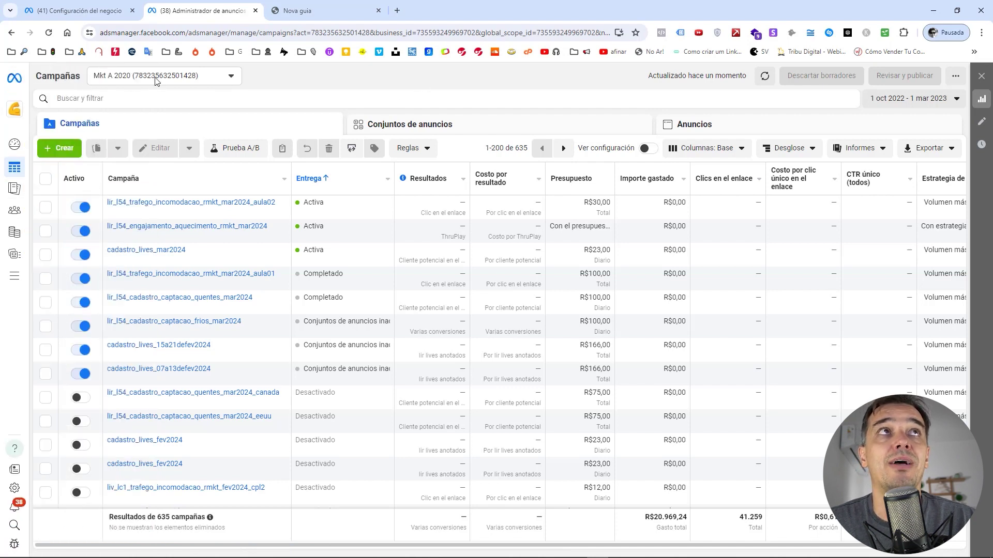
{"action": "left_click", "coordinate": [136, 77]}
{"action": "scroll", "coordinate": [142, 195], "scroll_direction": "down", "scroll_amount": 3}
{"action": "scroll", "coordinate": [142, 195], "scroll_direction": "up", "scroll_amount": 3}
{"action": "scroll", "coordinate": [143, 195], "scroll_direction": "down", "scroll_amount": 2}
{"action": "scroll", "coordinate": [142, 195], "scroll_direction": "down", "scroll_amount": 2}
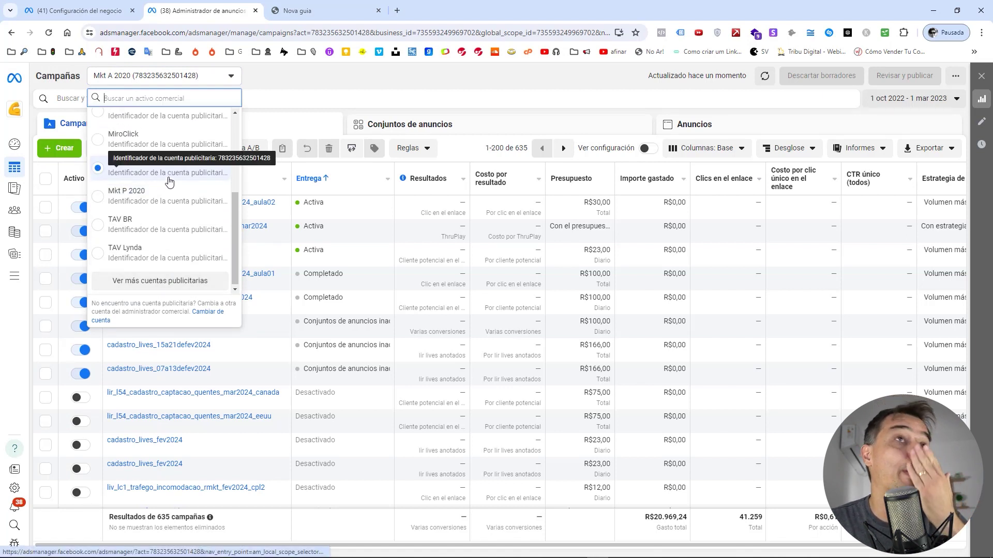
{"action": "scroll", "coordinate": [165, 158], "scroll_direction": "up", "scroll_amount": 4}
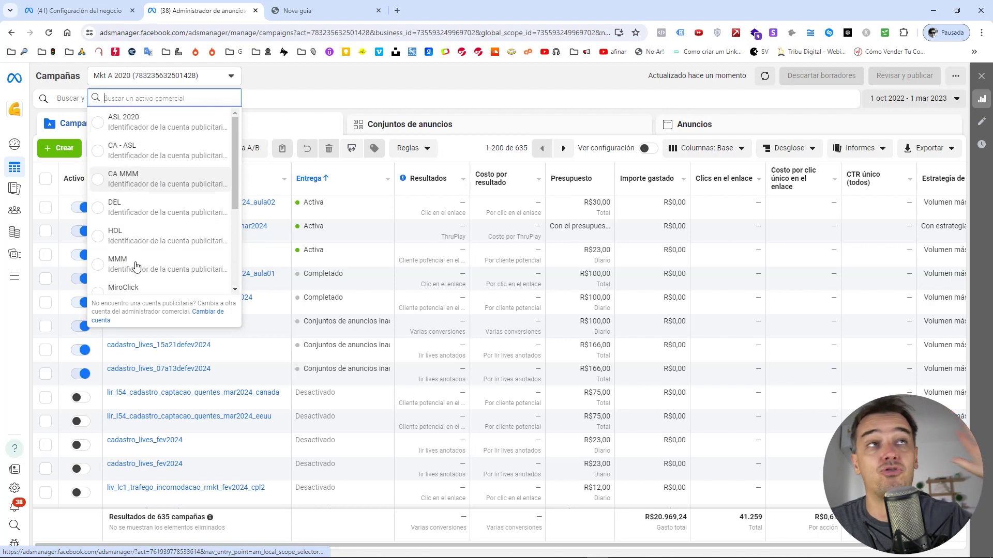
{"action": "left_click", "coordinate": [280, 72]}
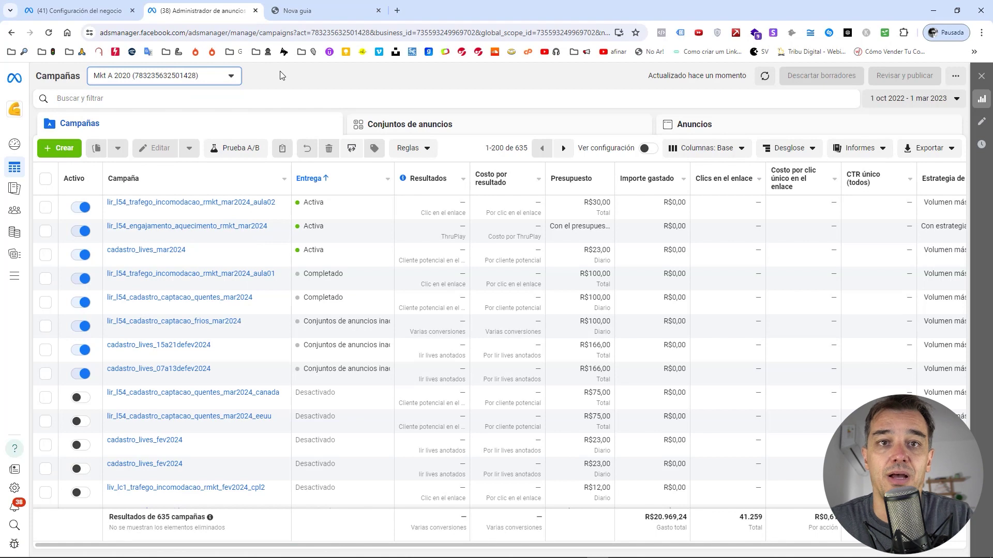
Start creating a new campaign and select the Reconocimiento objective to examine what it is ideal for.
{"action": "left_click", "coordinate": [63, 149]}
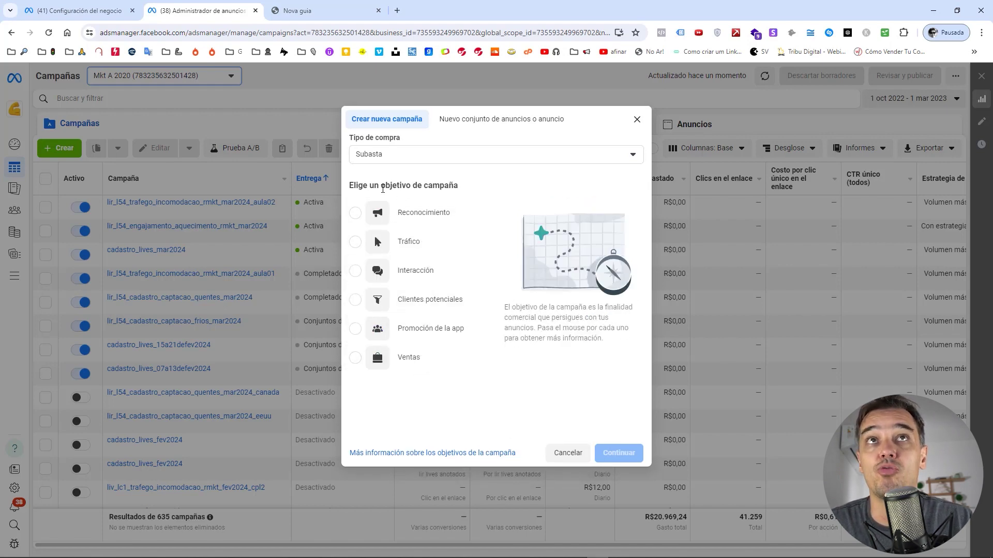
{"action": "left_click", "coordinate": [415, 223]}
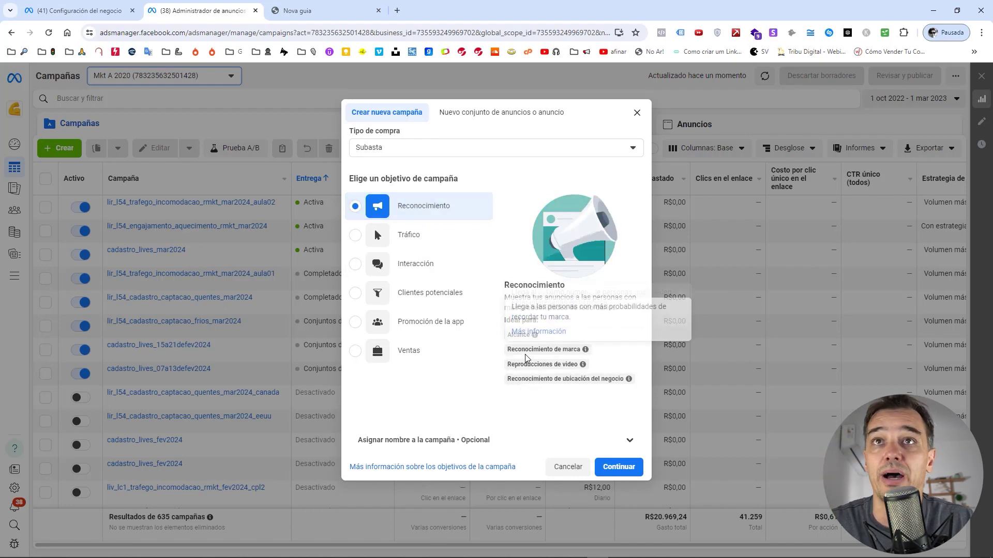
{"action": "mouse_move", "coordinate": [540, 370]}
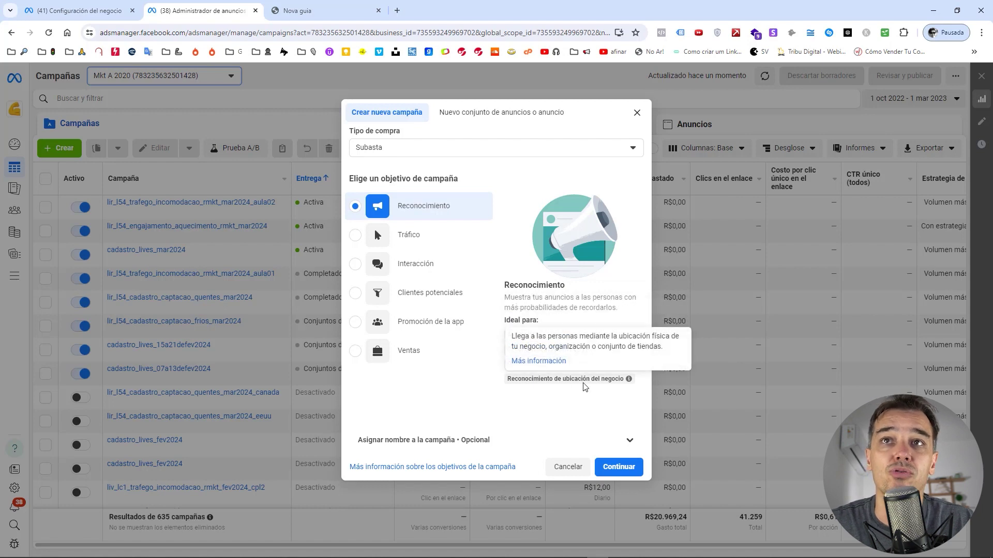
Choose Tráfico as the campaign objective and examine the descriptions of its ideal uses.
{"action": "left_click", "coordinate": [429, 237]}
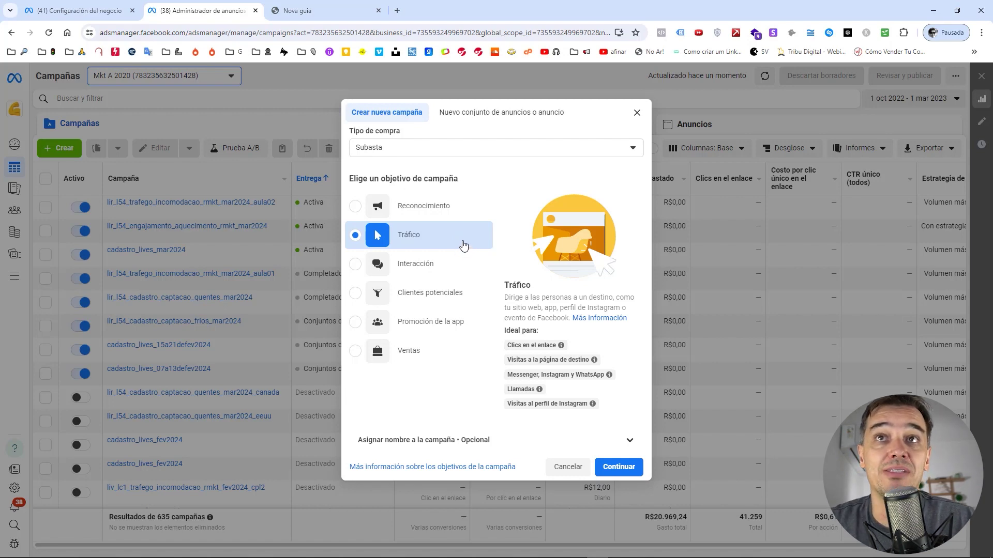
{"action": "mouse_move", "coordinate": [537, 348]}
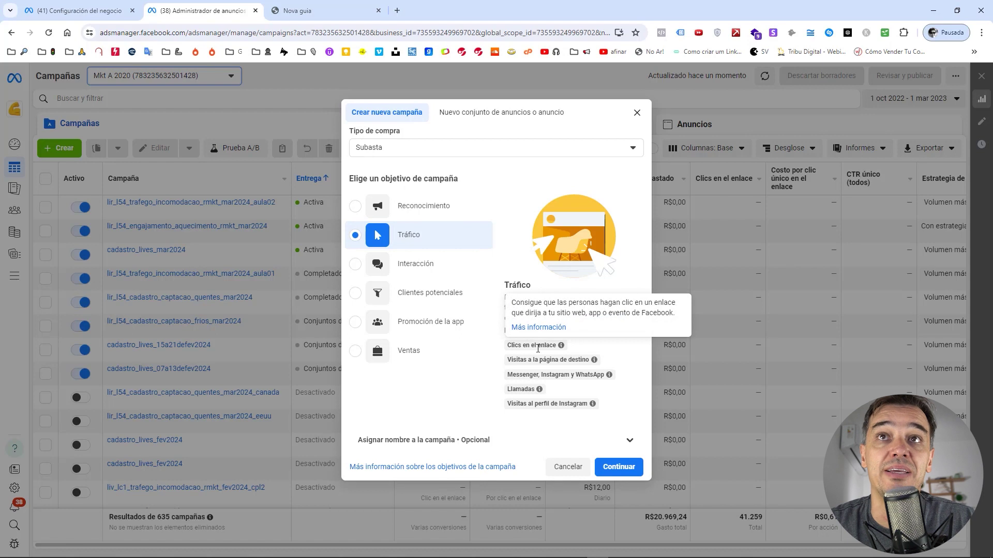
{"action": "mouse_move", "coordinate": [513, 363]}
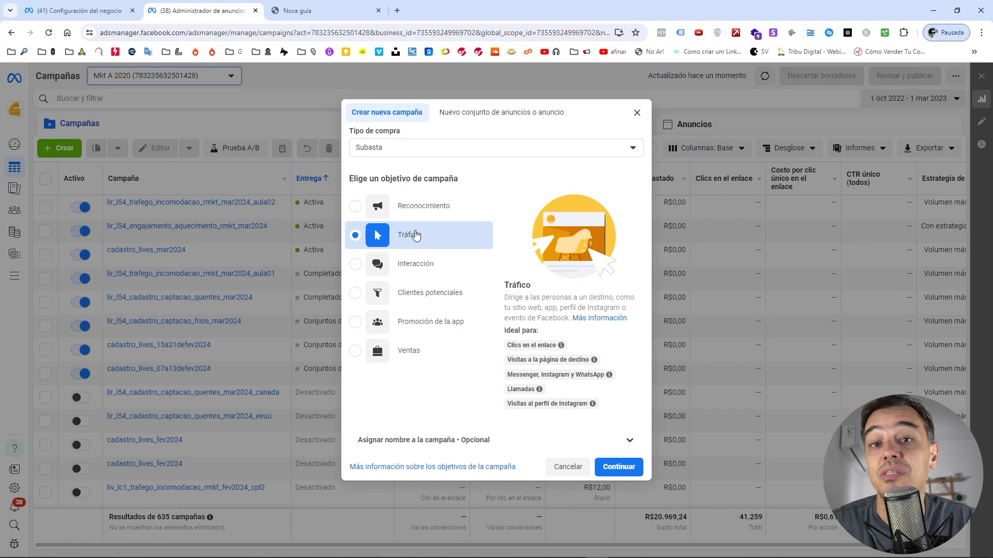
Select the Interacción, Clientes potenciales and Promoción de la app objectives in turn to examine their ideal uses.
{"action": "left_click", "coordinate": [413, 267]}
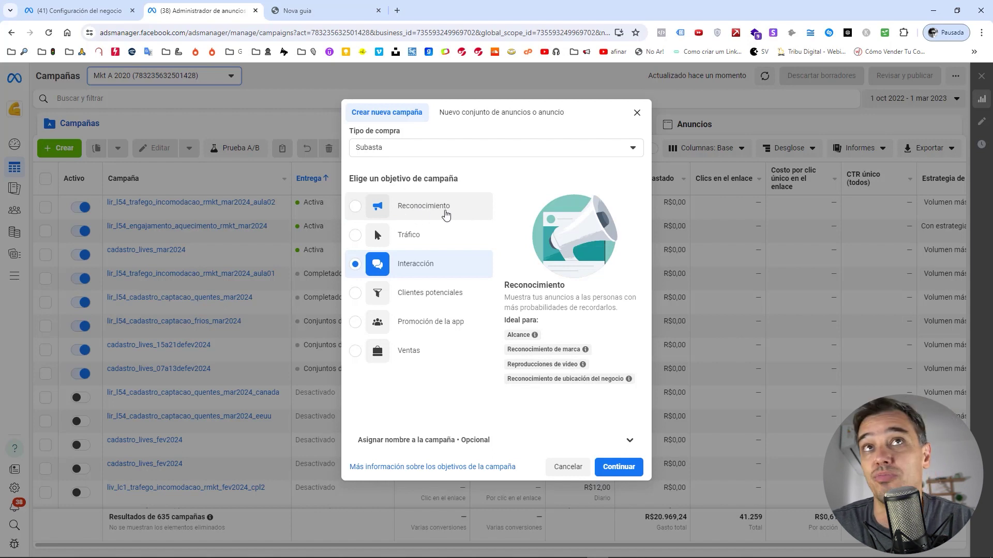
{"action": "left_click", "coordinate": [421, 291]}
{"action": "mouse_move", "coordinate": [532, 337]}
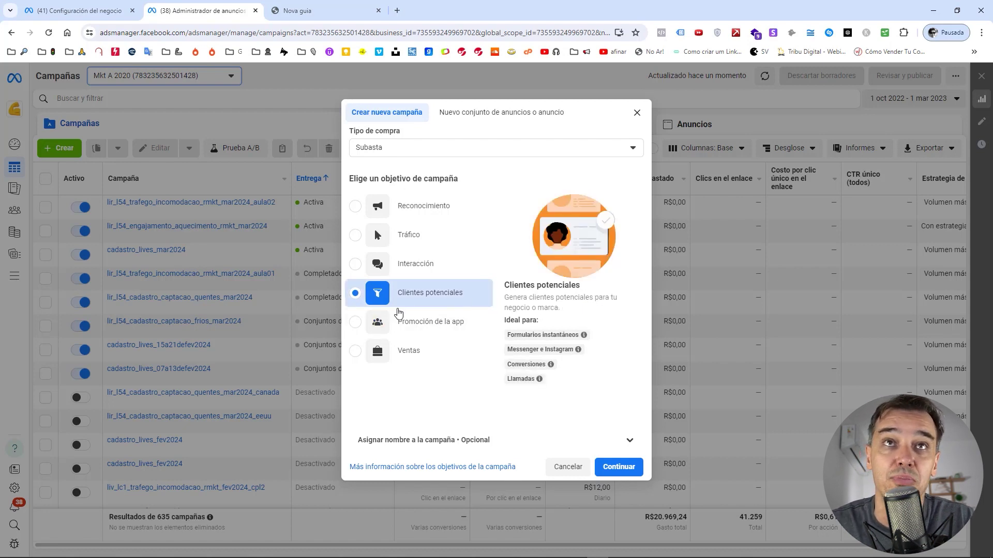
{"action": "left_click", "coordinate": [357, 323]}
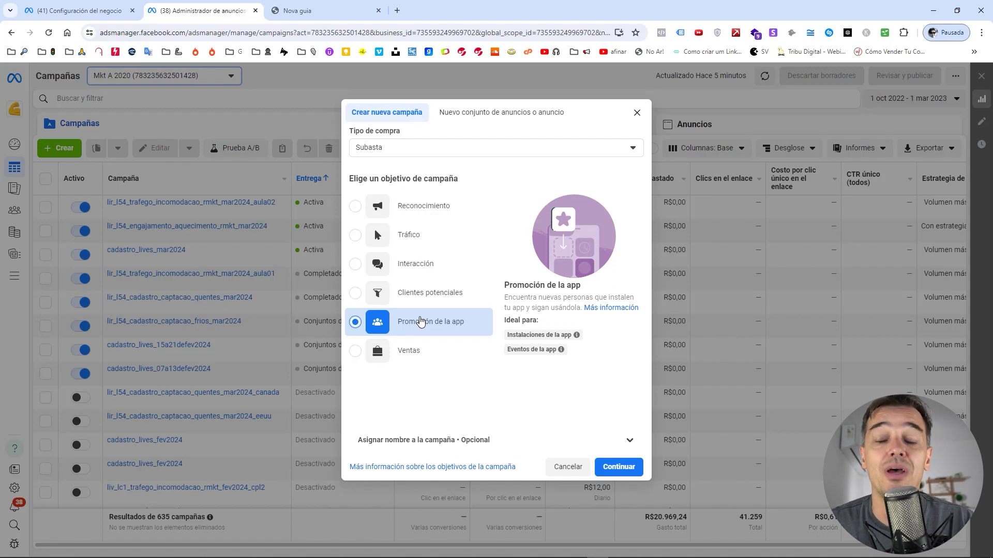
Select the Ventas objective and examine its ideal uses, highlighting Conversiones.
{"action": "left_click", "coordinate": [431, 351]}
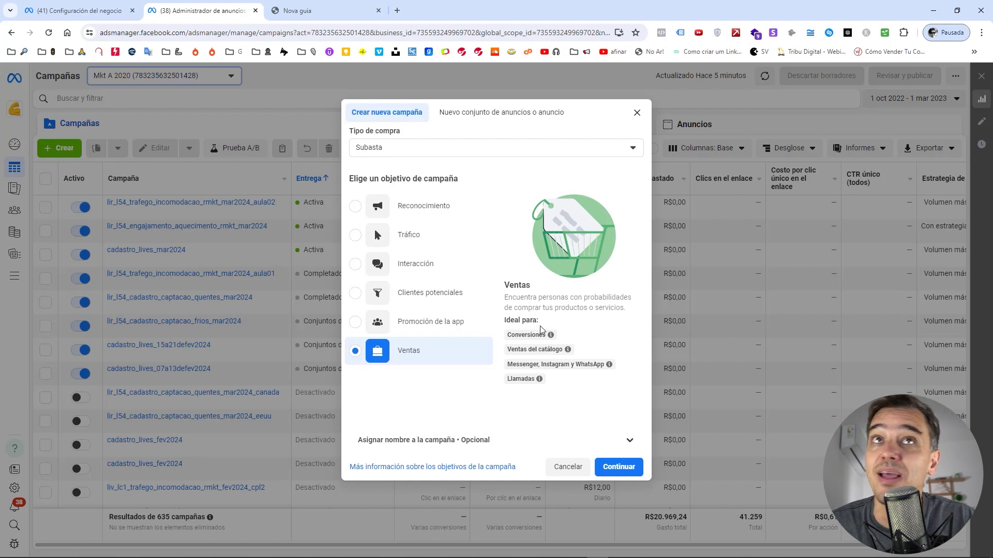
{"action": "mouse_move", "coordinate": [445, 265]}
{"action": "mouse_move", "coordinate": [561, 349]}
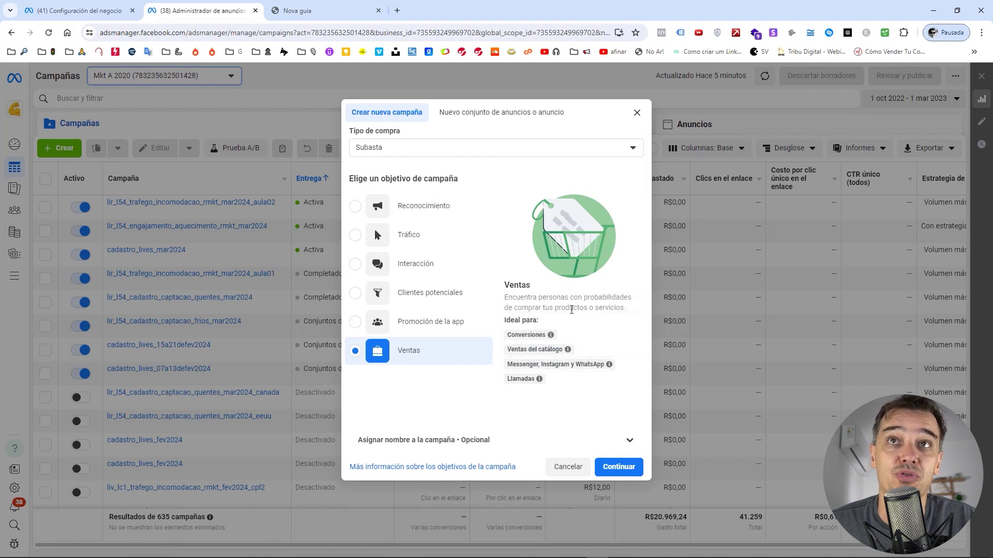
{"action": "double_click", "coordinate": [552, 335]}
{"action": "mouse_move", "coordinate": [577, 350]}
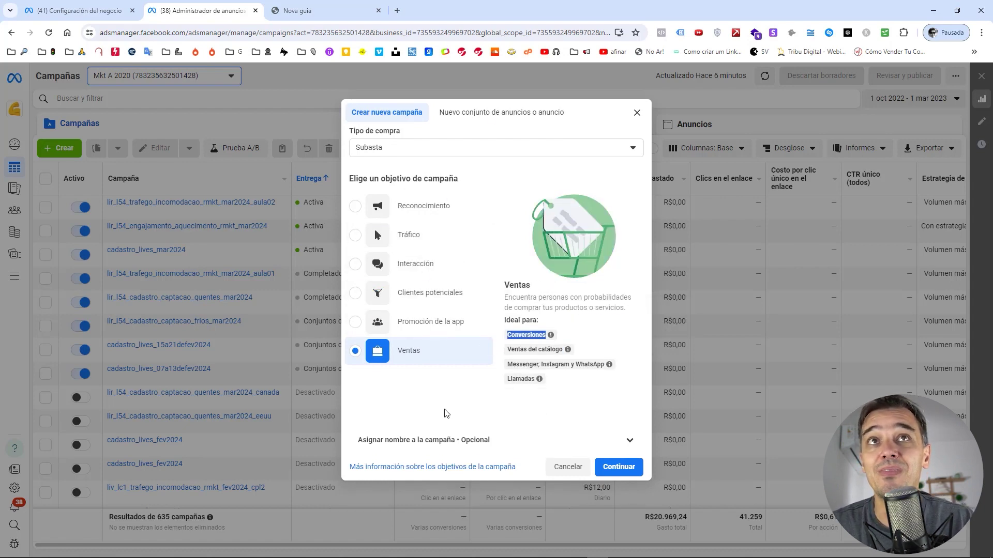
Choose Interacción as the campaign objective, expand the optional naming section and keep the purchase type as Subasta.
{"action": "left_click", "coordinate": [415, 264]}
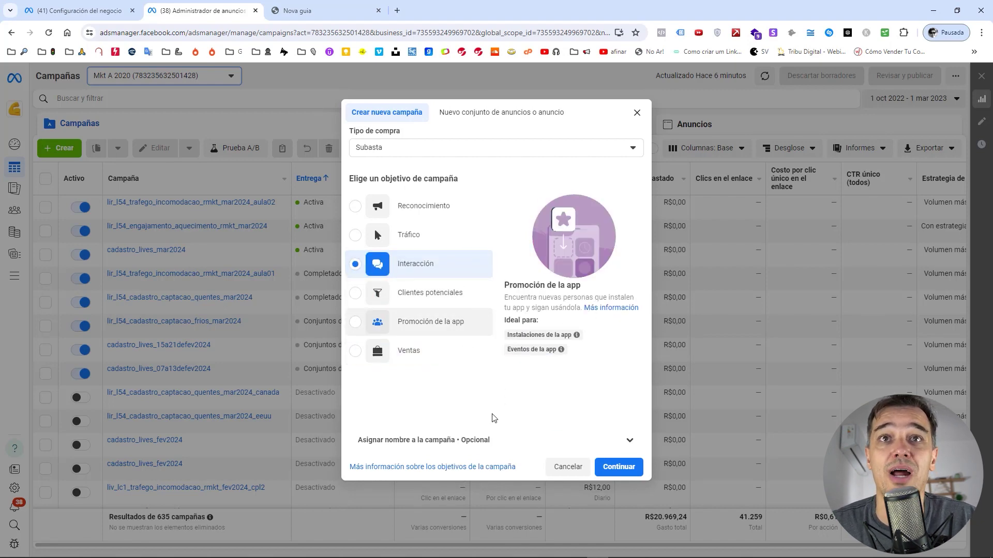
{"action": "left_click", "coordinate": [629, 440]}
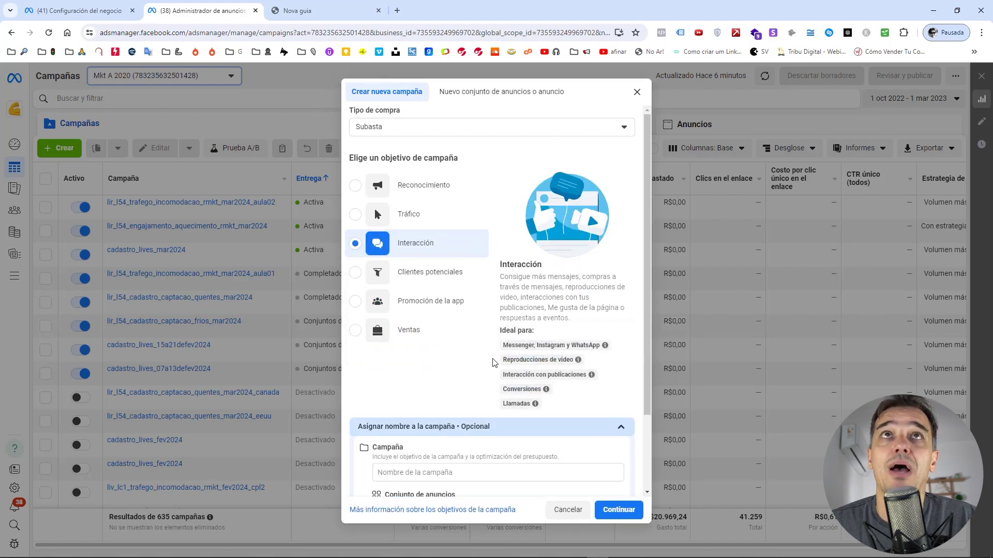
{"action": "left_click", "coordinate": [393, 134]}
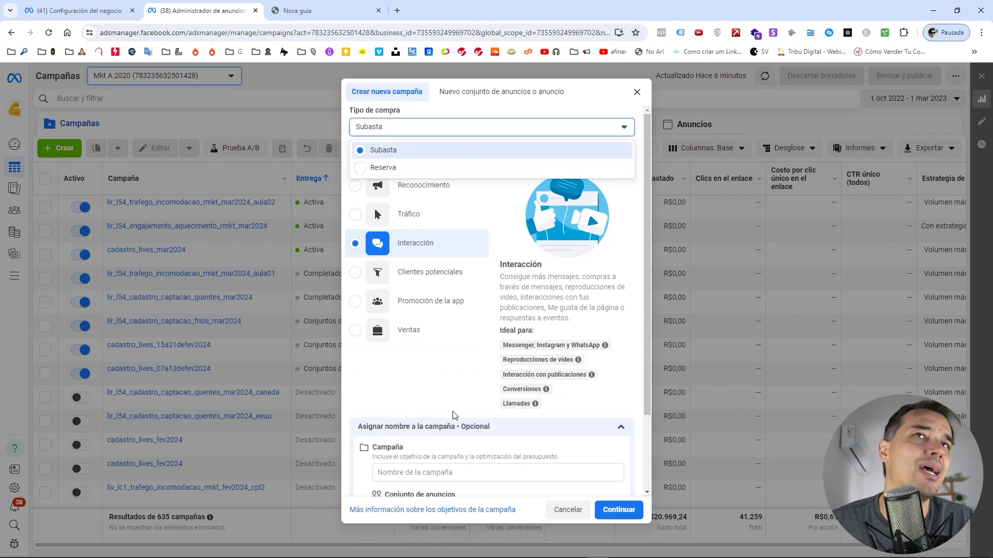
{"action": "left_click", "coordinate": [447, 393]}
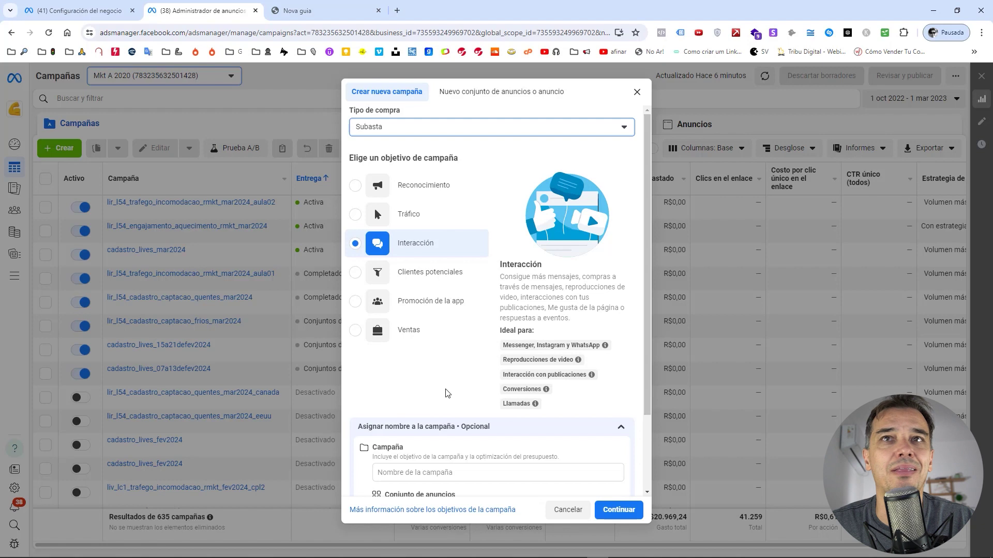
Name the campaign "2024 INT VIDEO PADRES".
{"action": "scroll", "coordinate": [448, 393], "scroll_direction": "down", "scroll_amount": 2}
{"action": "left_click", "coordinate": [463, 381]}
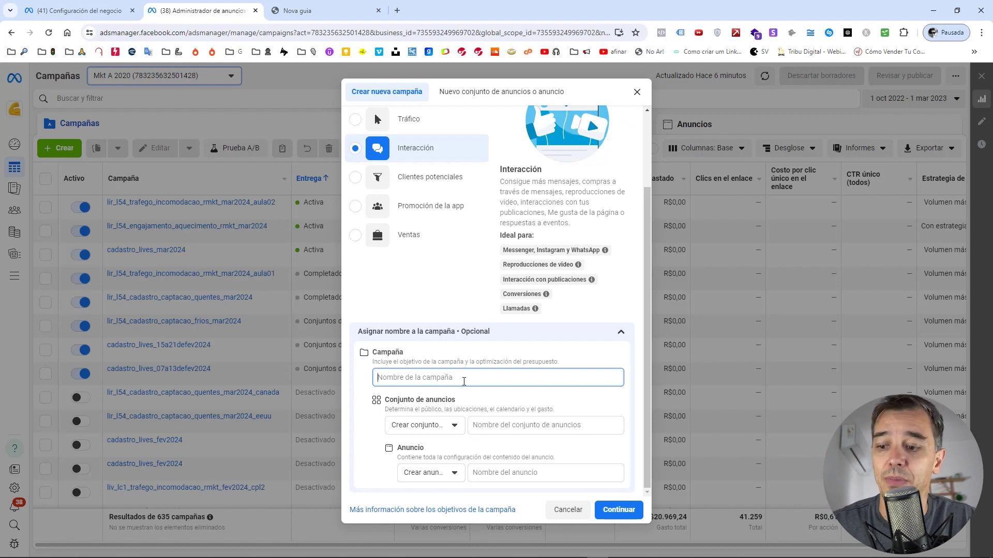
{"action": "type", "text": "2002"}
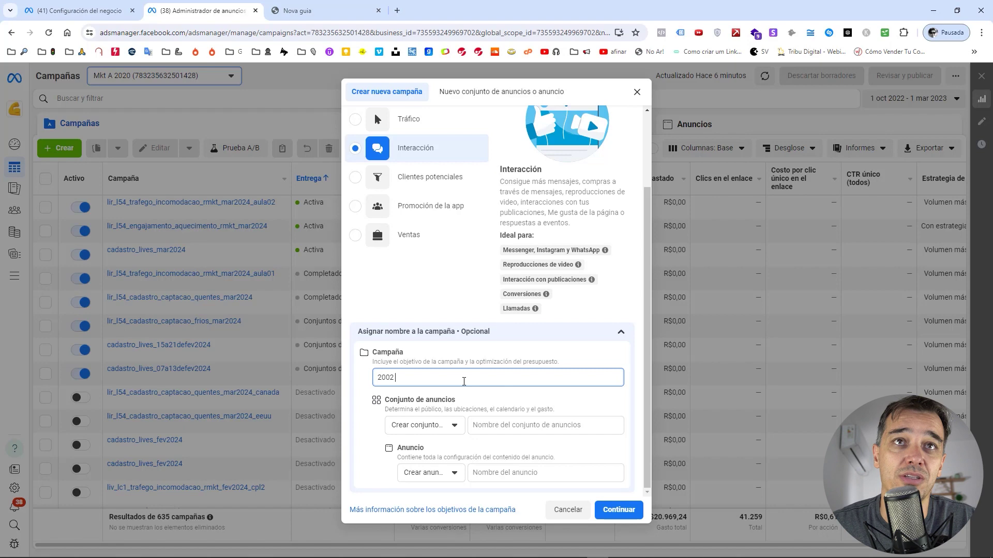
{"action": "key", "text": "shift+Left"}
{"action": "key", "text": "shift+Left"}
{"action": "type", "text": "24 "}
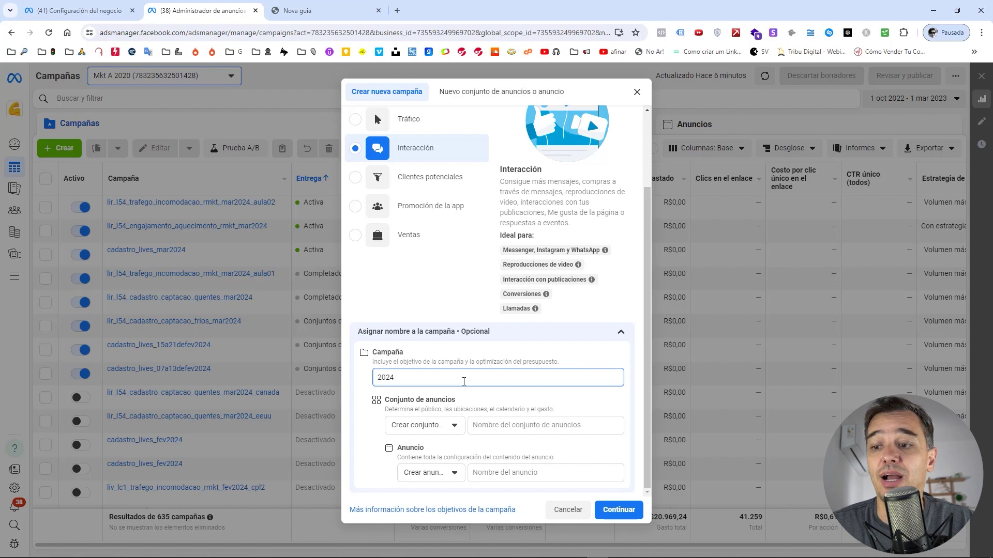
{"action": "type", "text": "INT "}
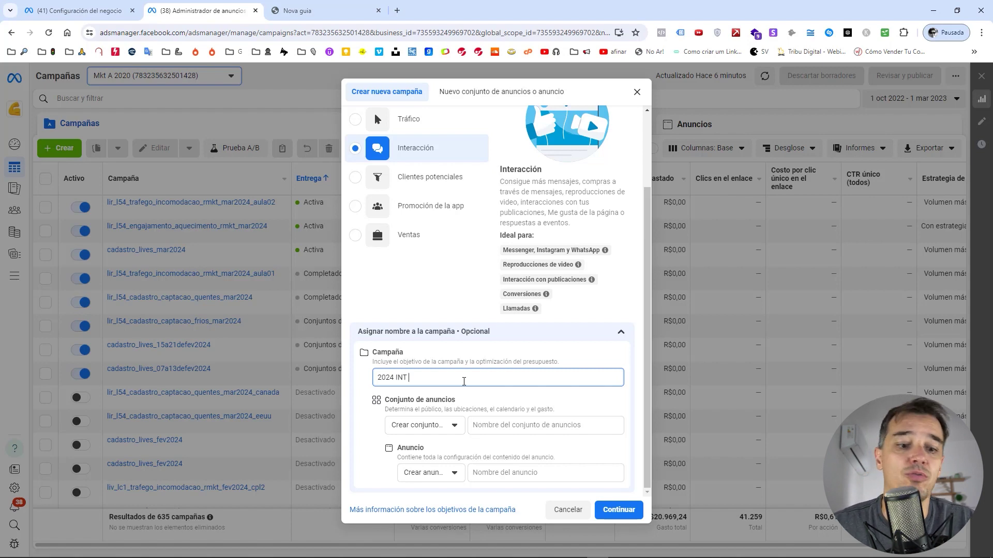
{"action": "type", "text": "VIDEO PADRES"}
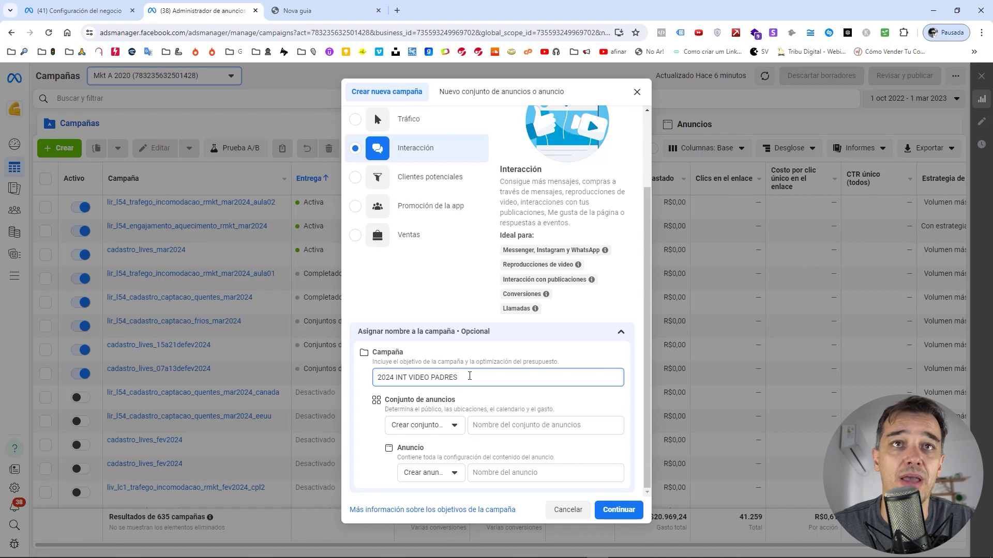
Copy the campaign name into the ad set name and the ad name.
{"action": "key", "text": "ctrl+a"}
{"action": "key", "text": "ctrl+c"}
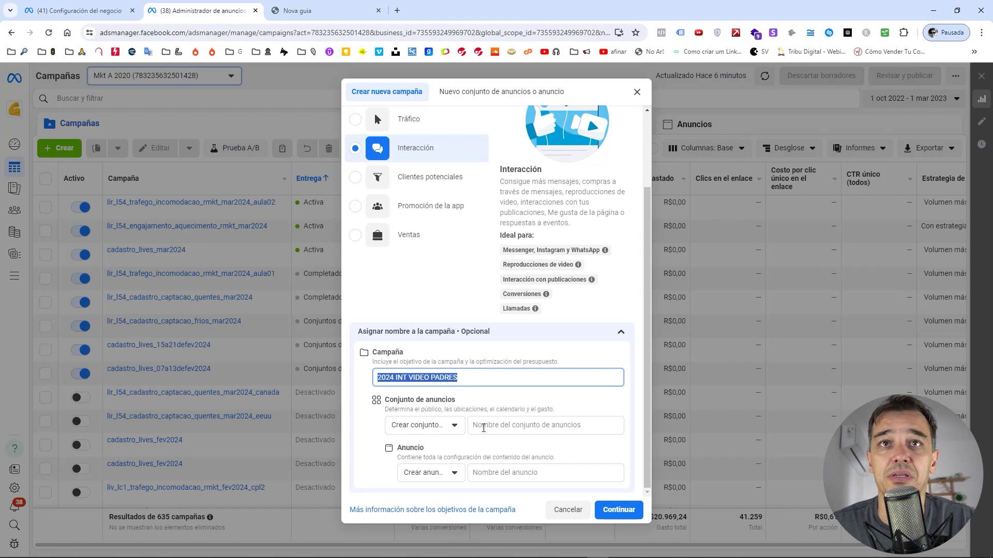
{"action": "left_click", "coordinate": [483, 429]}
{"action": "key", "text": "ctrl+v"}
{"action": "left_click", "coordinate": [485, 472]}
{"action": "key", "text": "ctrl+v"}
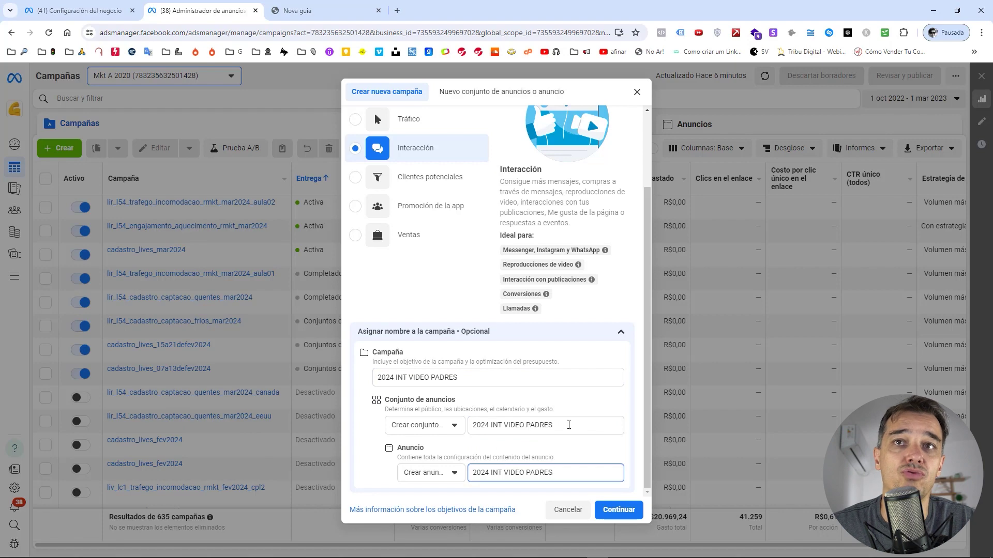
Append "- PUB 1" to the ad set name and "- VID 1" to the ad name.
{"action": "triple_click", "coordinate": [568, 426]}
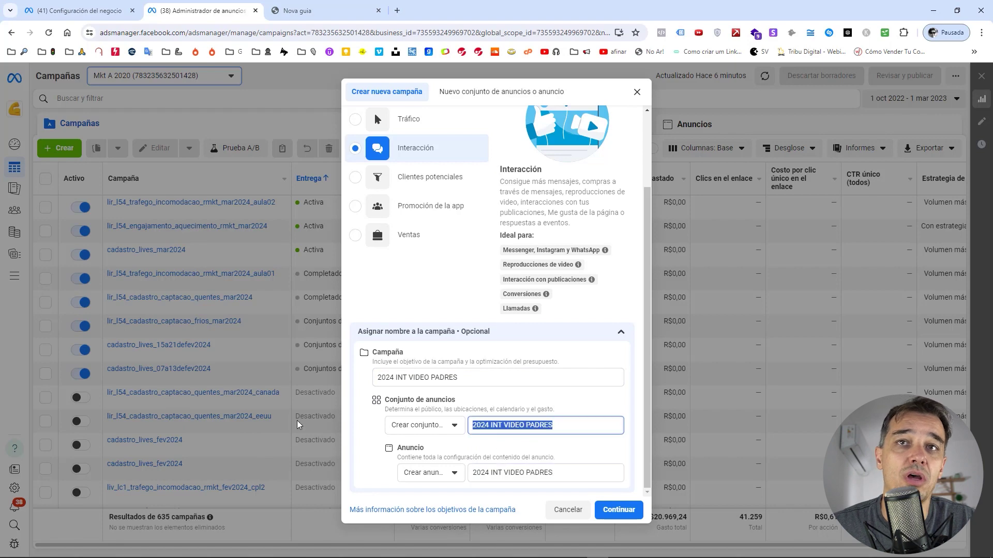
{"action": "left_click", "coordinate": [572, 425]}
{"action": "type", "text": "- PUB"}
{"action": "type", "text": "LI"}
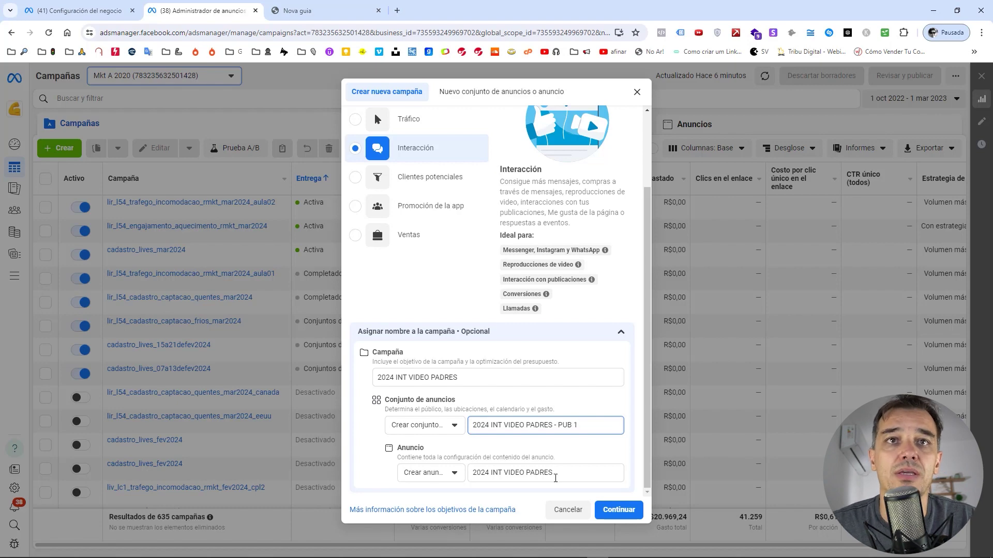
{"action": "left_click", "coordinate": [561, 474]}
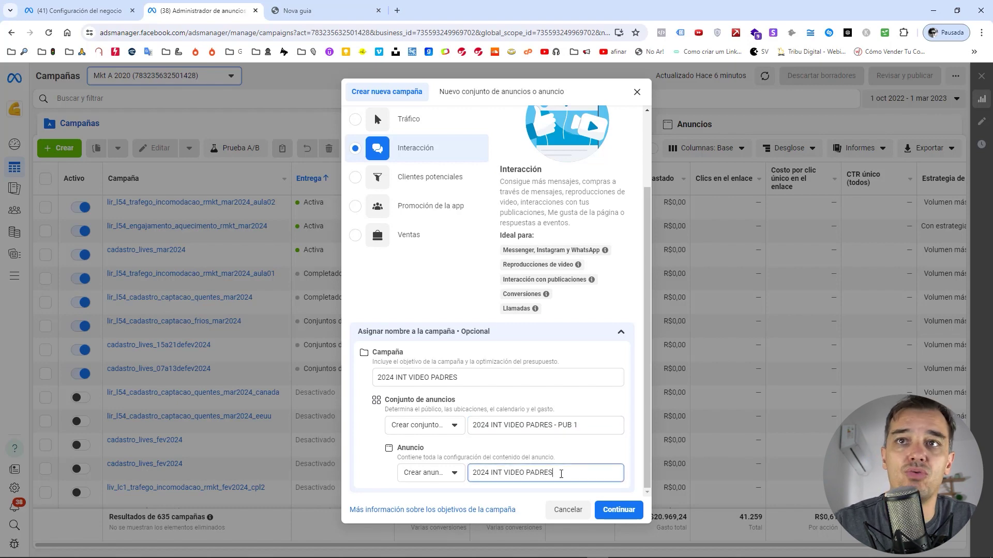
{"action": "type", "text": "- VID 1"}
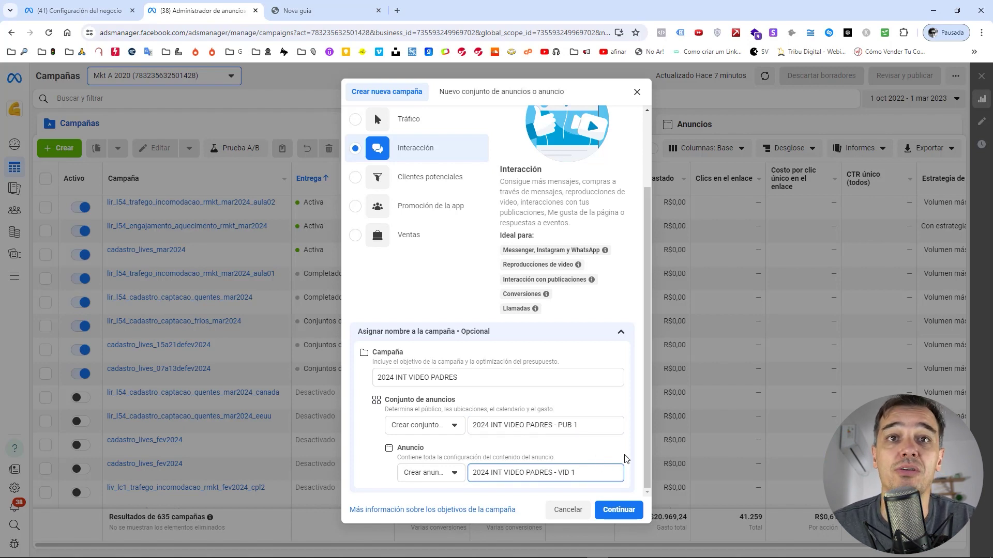
Continue with a Campaña manual de interacción configuration to create the campaign draft.
{"action": "left_click", "coordinate": [619, 508]}
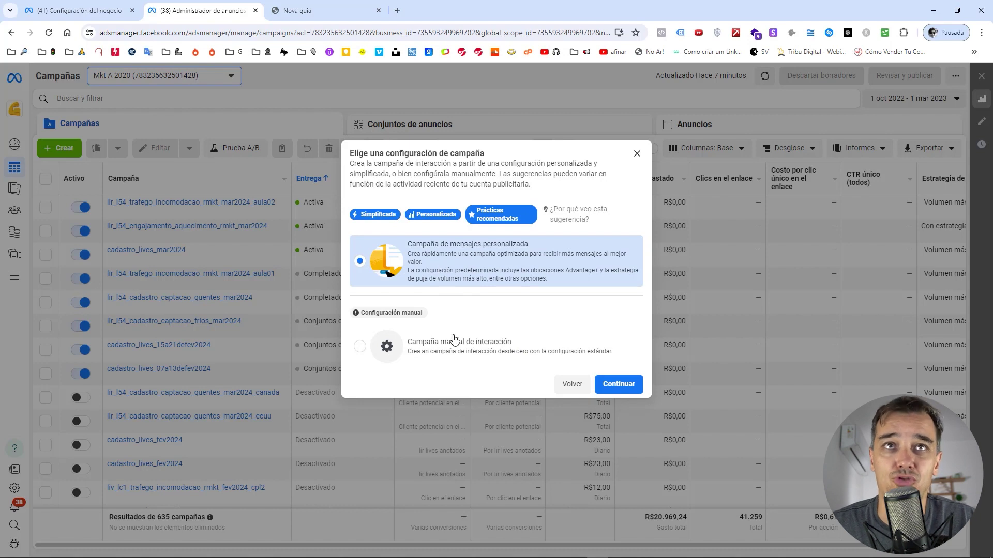
{"action": "left_click", "coordinate": [451, 356]}
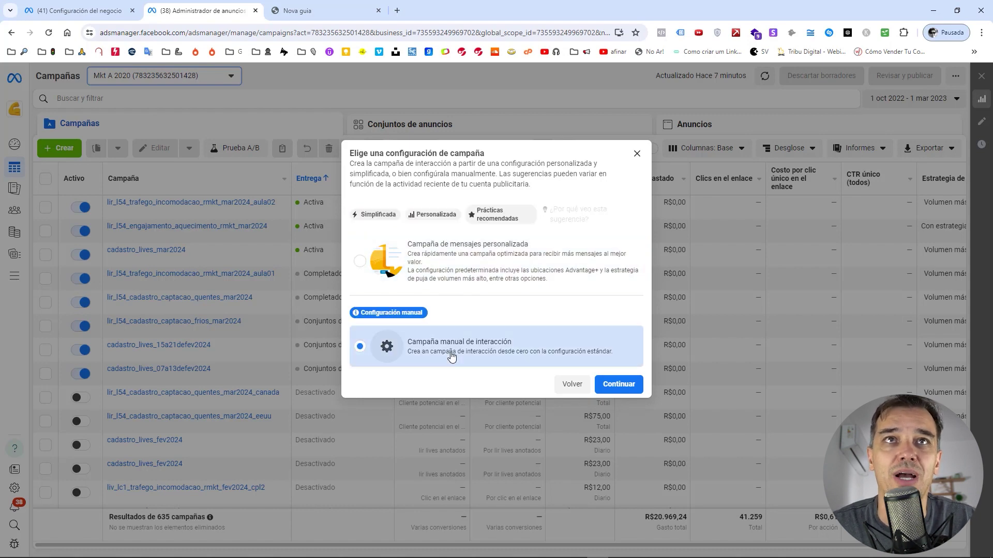
{"action": "left_click", "coordinate": [635, 389]}
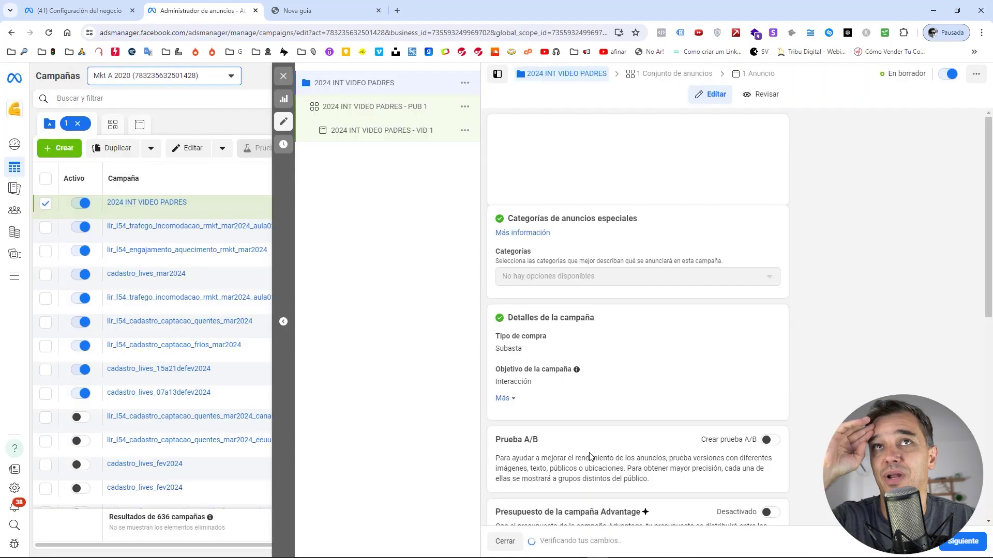
Close the editor to view the draft in the campaigns list, and reopen 2024 INT VIDEO PADRES for editing.
{"action": "mouse_move", "coordinate": [731, 326]}
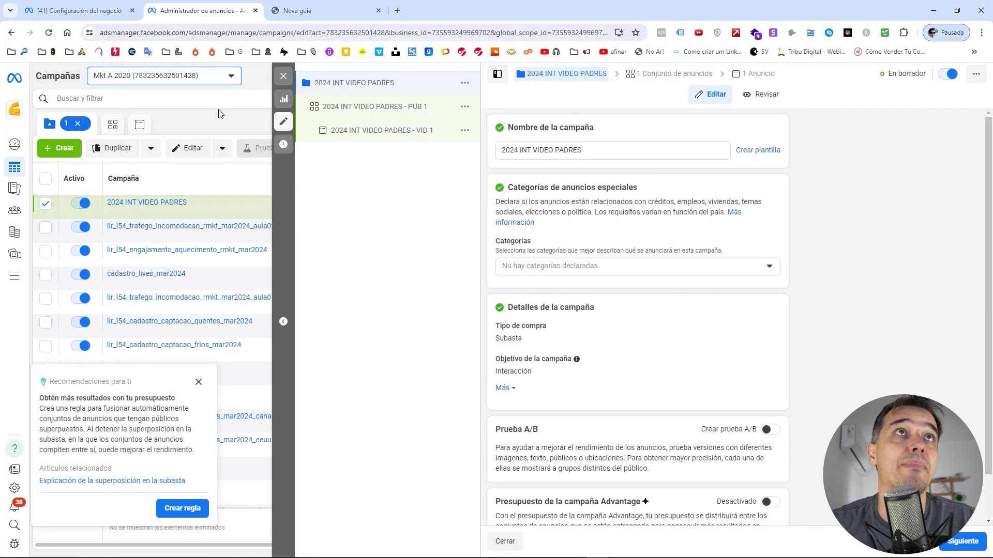
{"action": "left_click", "coordinate": [284, 76]}
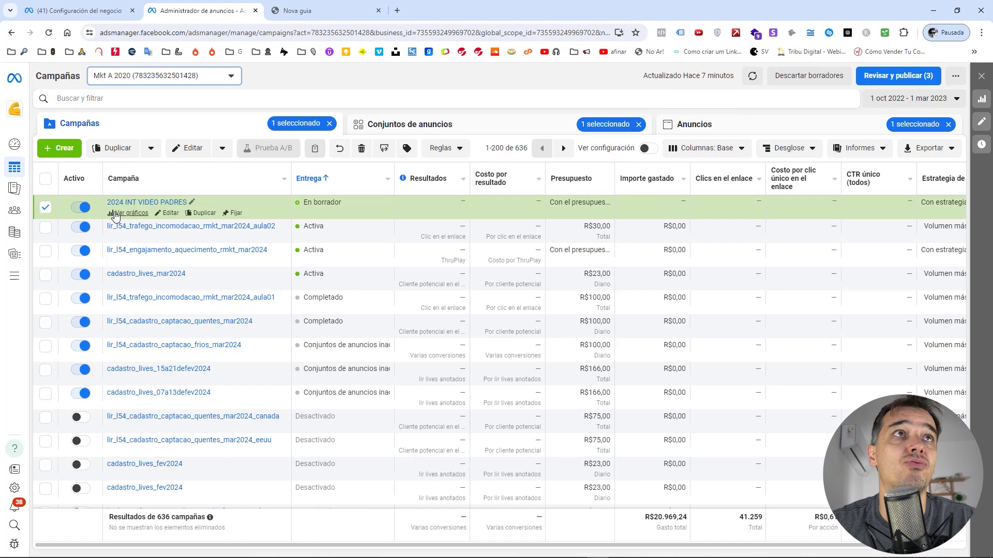
{"action": "left_click", "coordinate": [172, 214]}
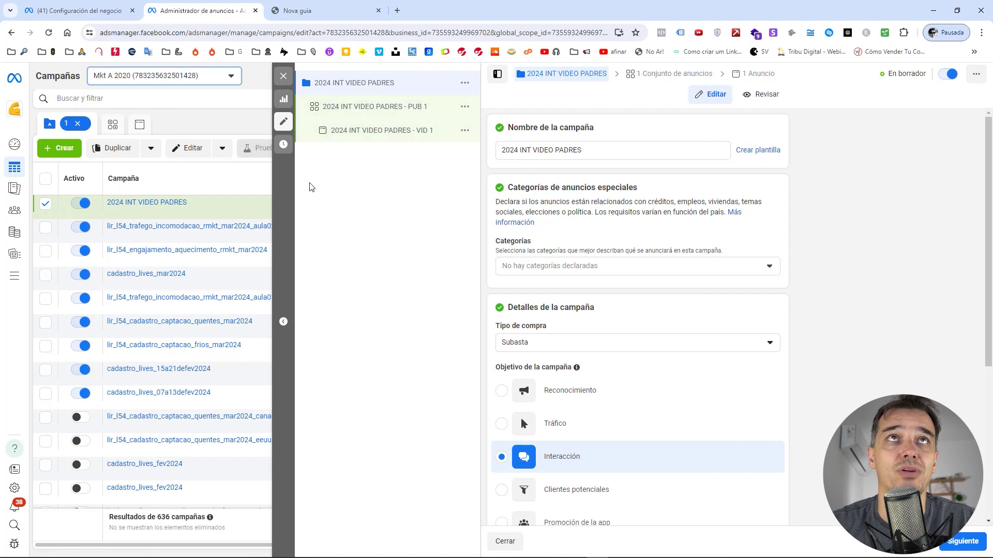
{"action": "mouse_move", "coordinate": [341, 556]}
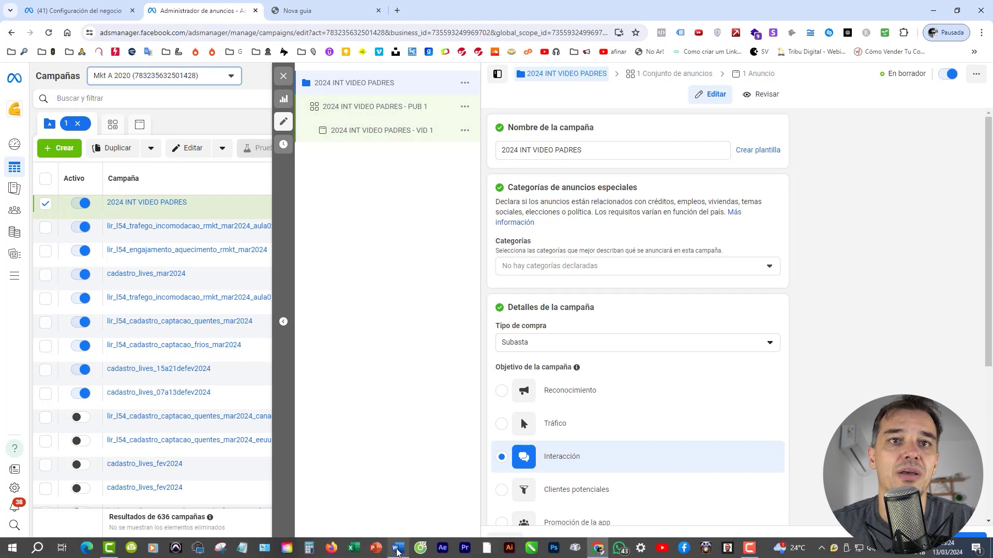
{"action": "mouse_move", "coordinate": [401, 553]}
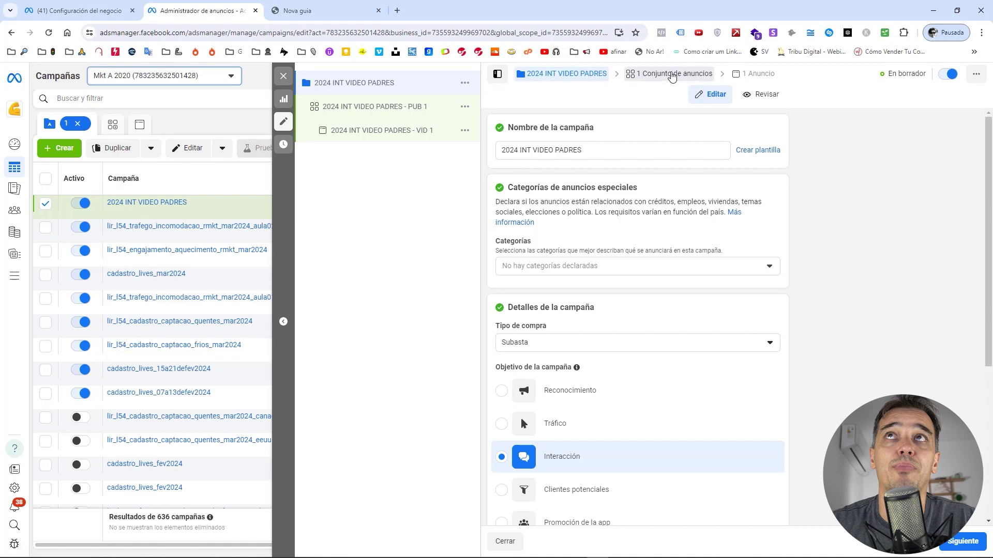
Turn on the Advantage campaign budget, keep it as Presupuesto diario and open the budget amount for editing.
{"action": "scroll", "coordinate": [667, 286], "scroll_direction": "down", "scroll_amount": 5}
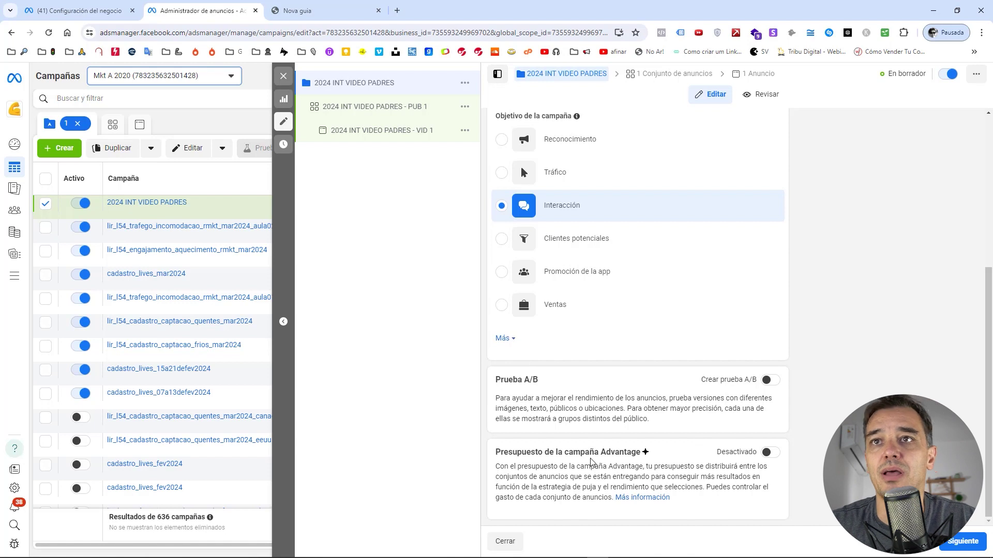
{"action": "left_click", "coordinate": [769, 453]}
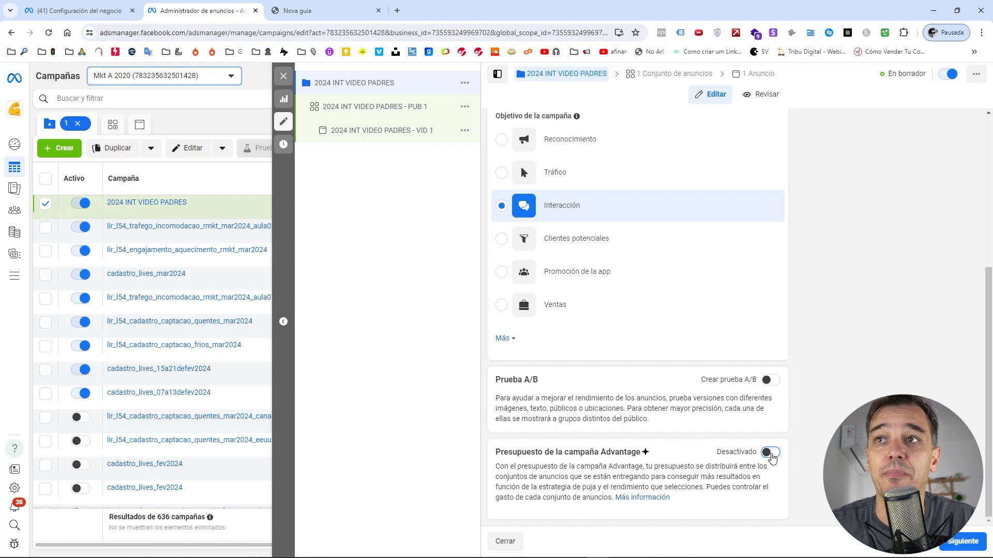
{"action": "scroll", "coordinate": [772, 409], "scroll_direction": "down", "scroll_amount": 5}
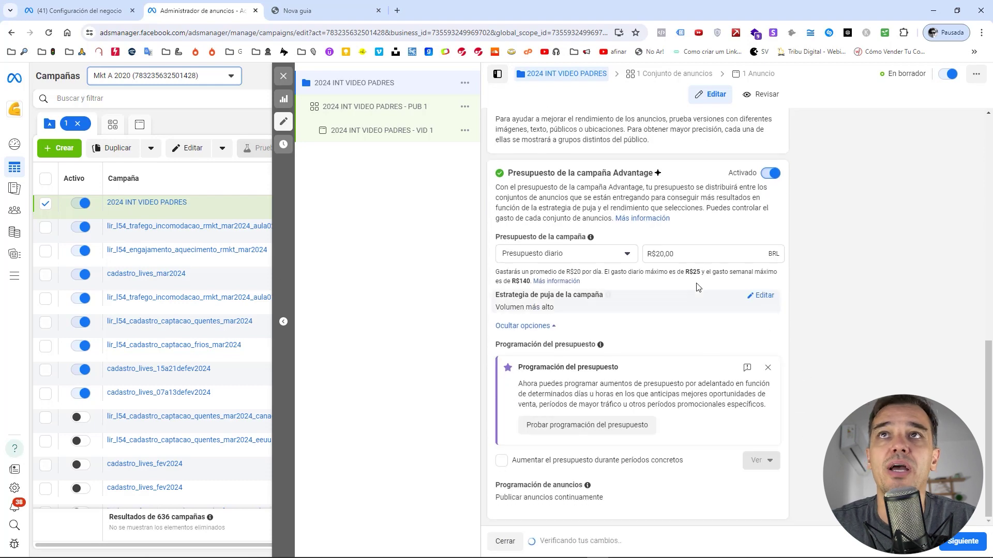
{"action": "left_click", "coordinate": [584, 260]}
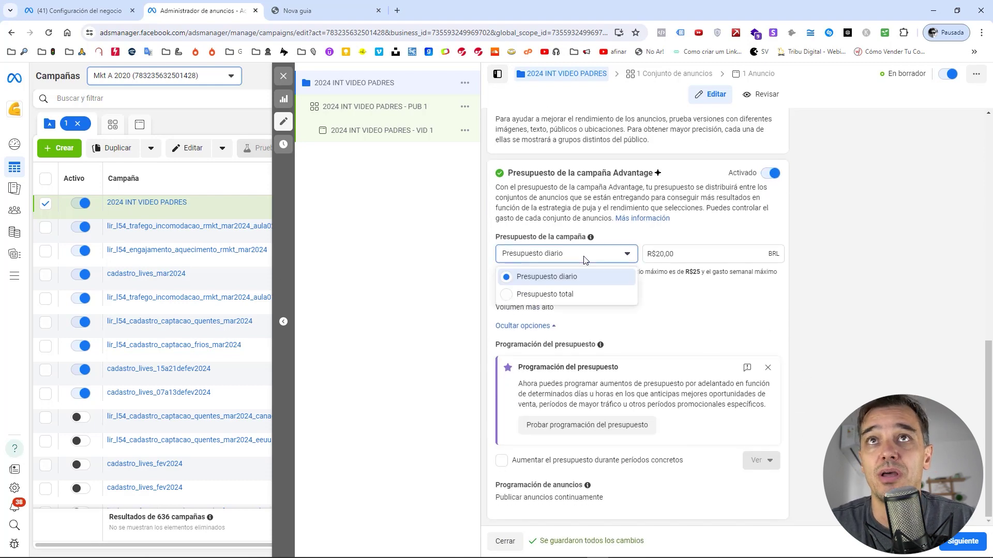
{"action": "left_click", "coordinate": [565, 277]}
{"action": "left_click", "coordinate": [681, 255]}
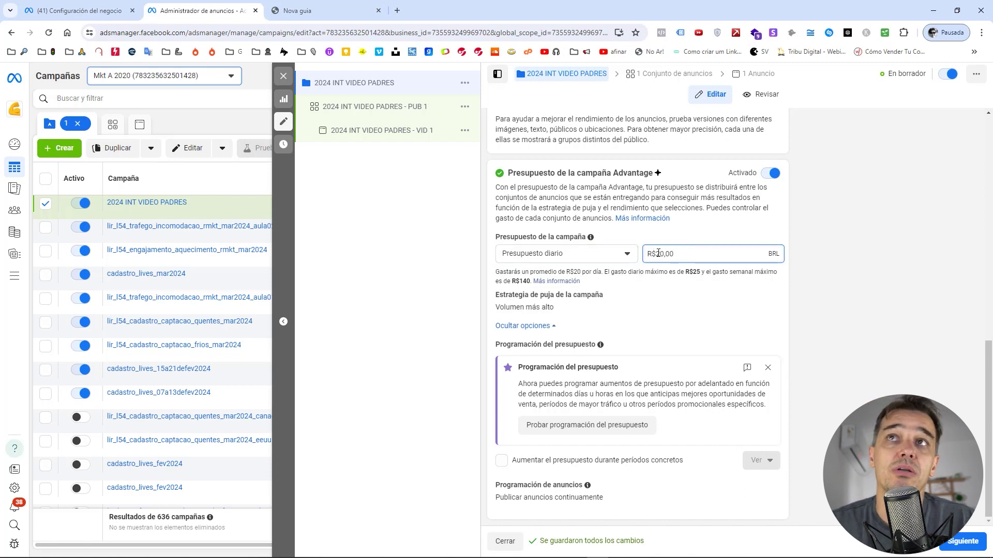
Switch the campaign budget to Presupuesto total and set the amount to R$200,00.
{"action": "left_click", "coordinate": [579, 263]}
{"action": "left_click", "coordinate": [579, 262]}
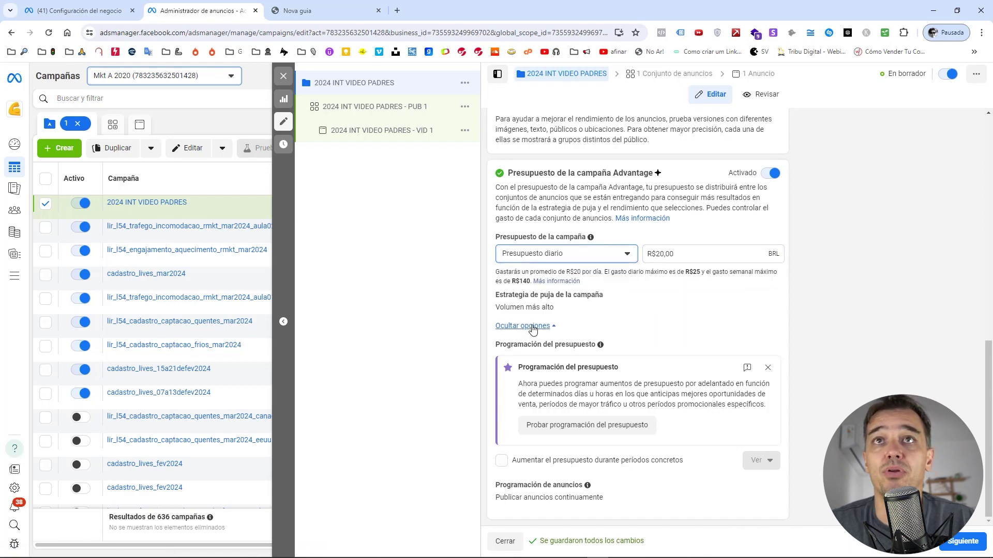
{"action": "left_click", "coordinate": [543, 255]}
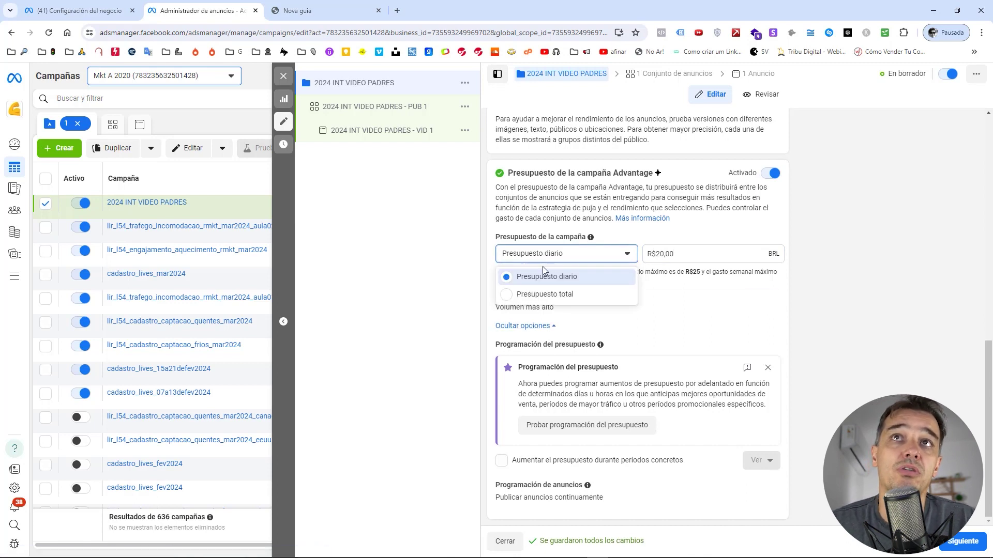
{"action": "left_click", "coordinate": [535, 293]}
{"action": "left_click", "coordinate": [660, 353]}
{"action": "key", "text": "shift+Right"}
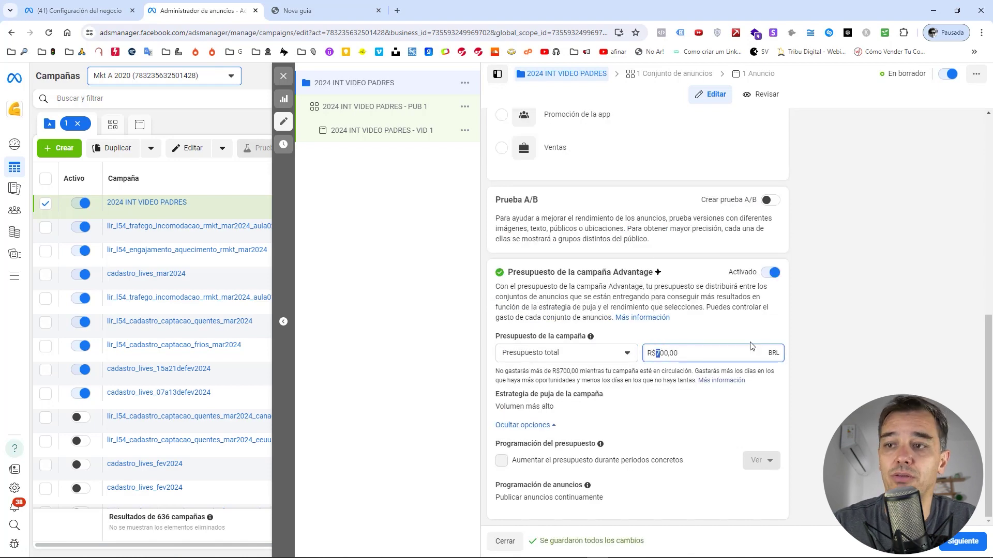
{"action": "mouse_move", "coordinate": [719, 395]}
{"action": "left_click", "coordinate": [811, 410]}
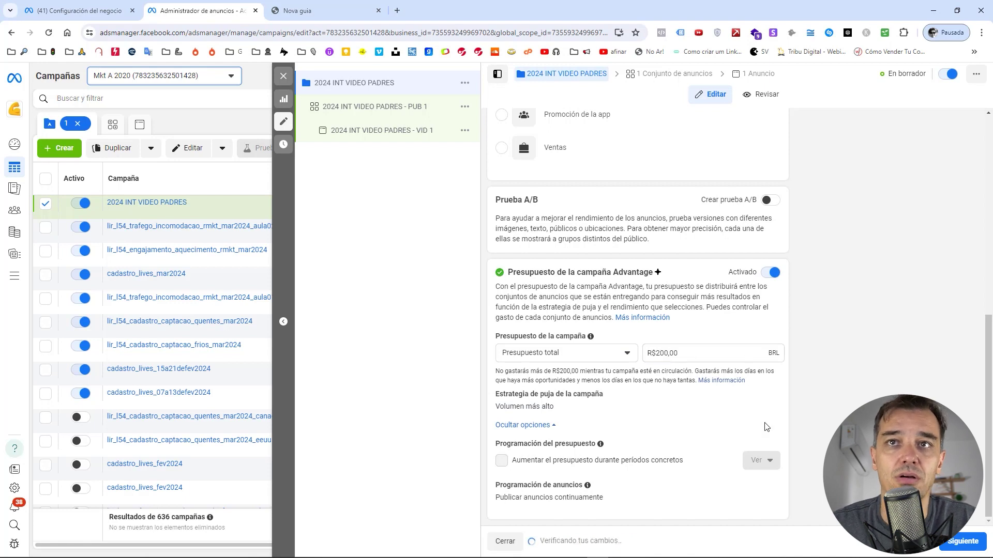
Change the campaign budget type back to Presupuesto diario.
{"action": "left_click", "coordinate": [552, 356]}
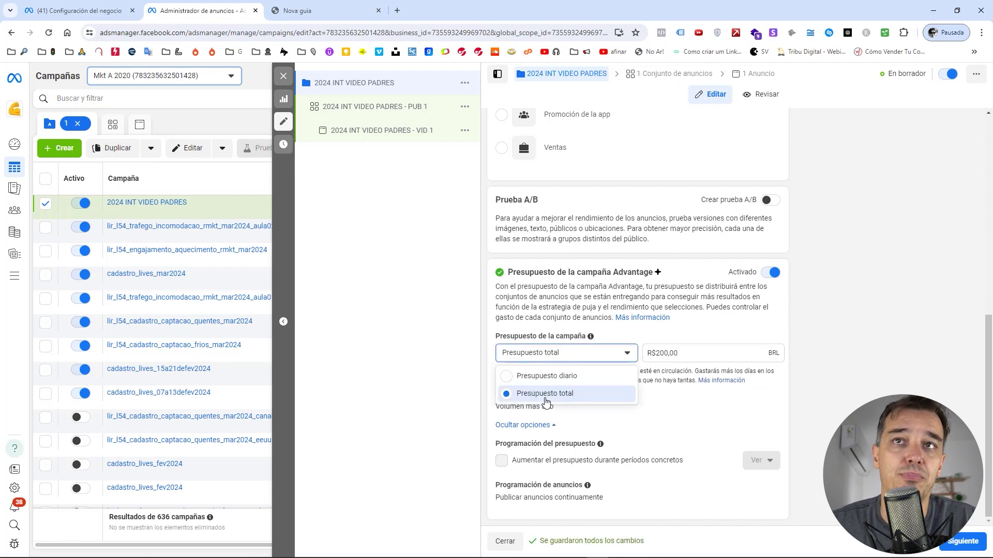
{"action": "left_click", "coordinate": [677, 357]}
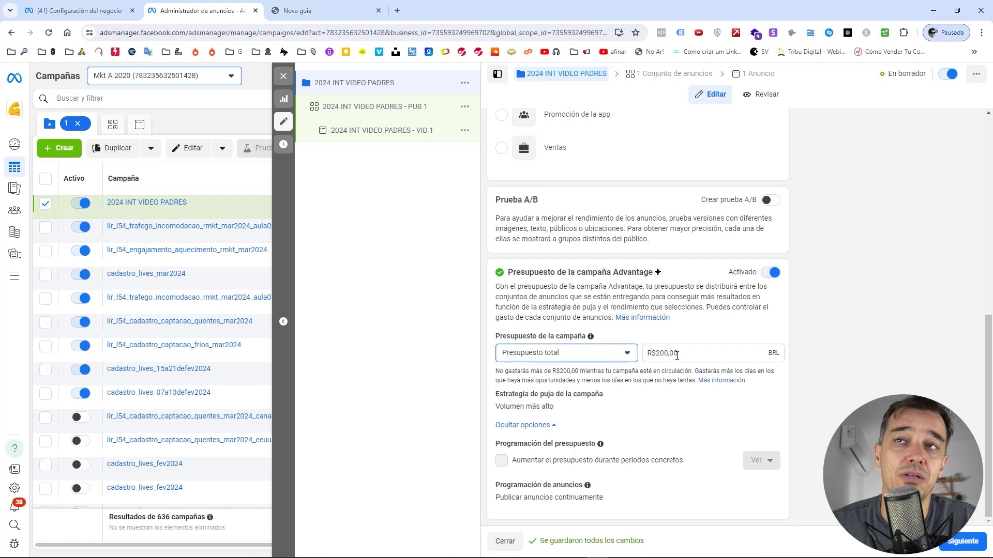
{"action": "left_click", "coordinate": [571, 358]}
{"action": "left_click", "coordinate": [540, 381]}
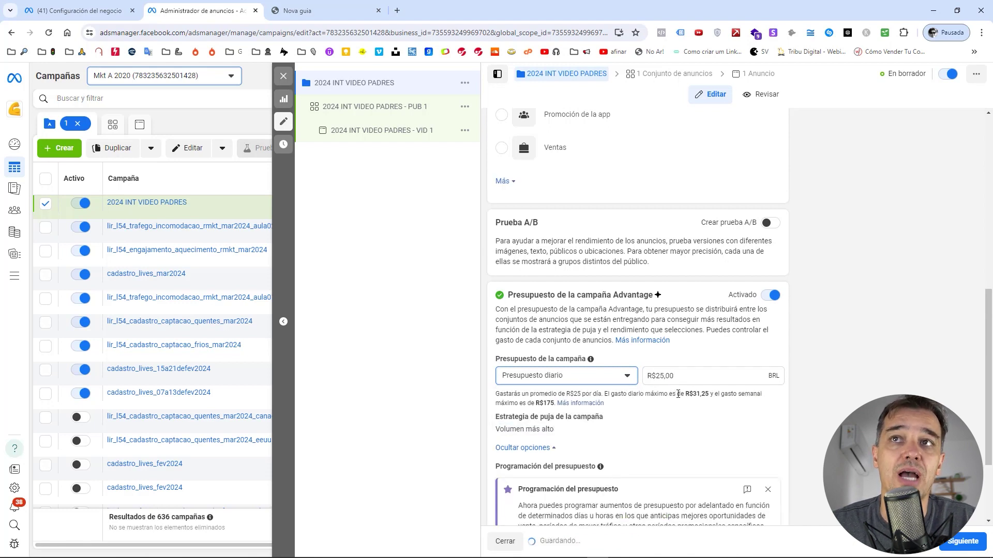
{"action": "scroll", "coordinate": [679, 427], "scroll_direction": "down", "scroll_amount": 2}
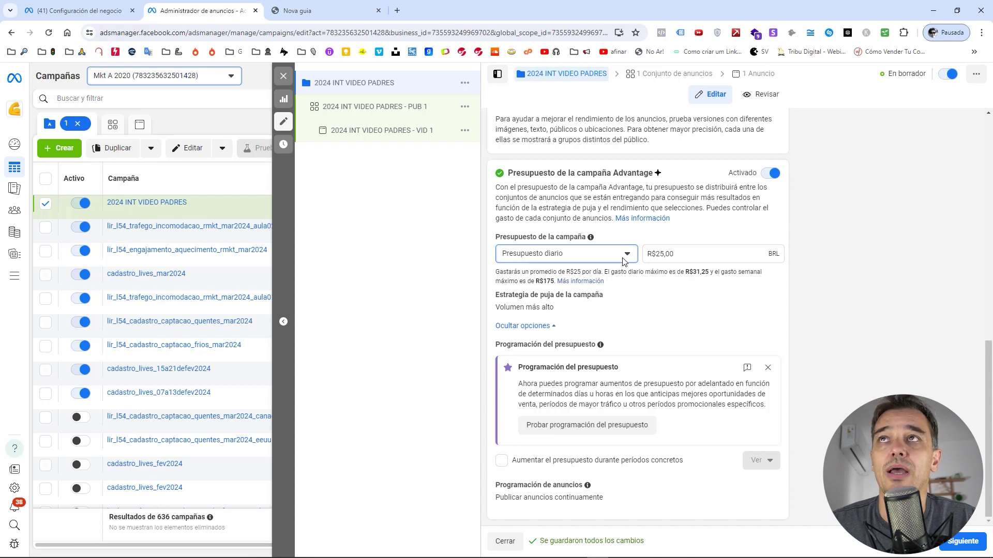
Turn off Presupuesto de la campaña Advantage and continue to the ad set settings.
{"action": "left_click", "coordinate": [770, 175]}
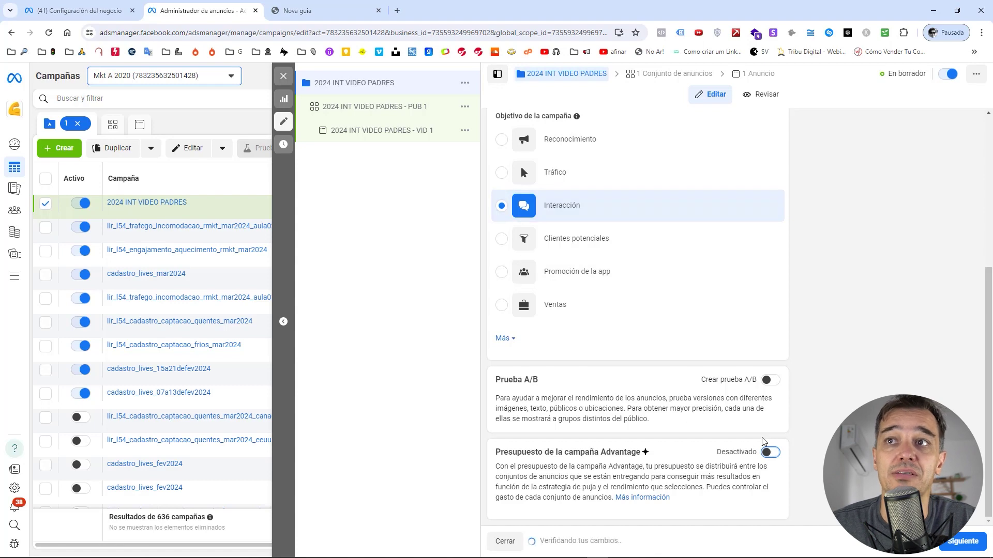
{"action": "left_click", "coordinate": [975, 551]}
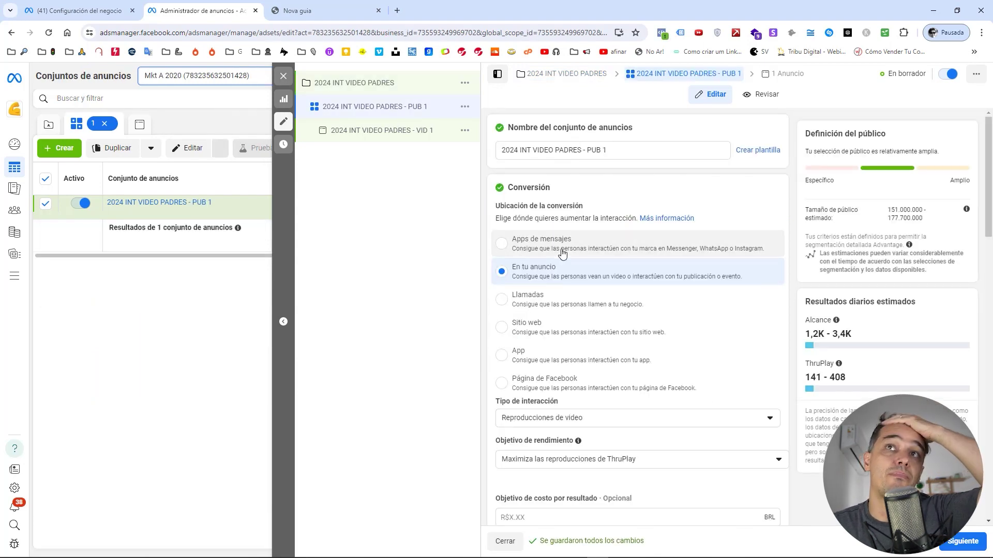
Review the ad set's conversion settings, including the available options for Tipo de interacción and Objetivo de rendimiento.
{"action": "scroll", "coordinate": [568, 238], "scroll_direction": "down", "scroll_amount": 3}
{"action": "scroll", "coordinate": [582, 217], "scroll_direction": "up", "scroll_amount": 3}
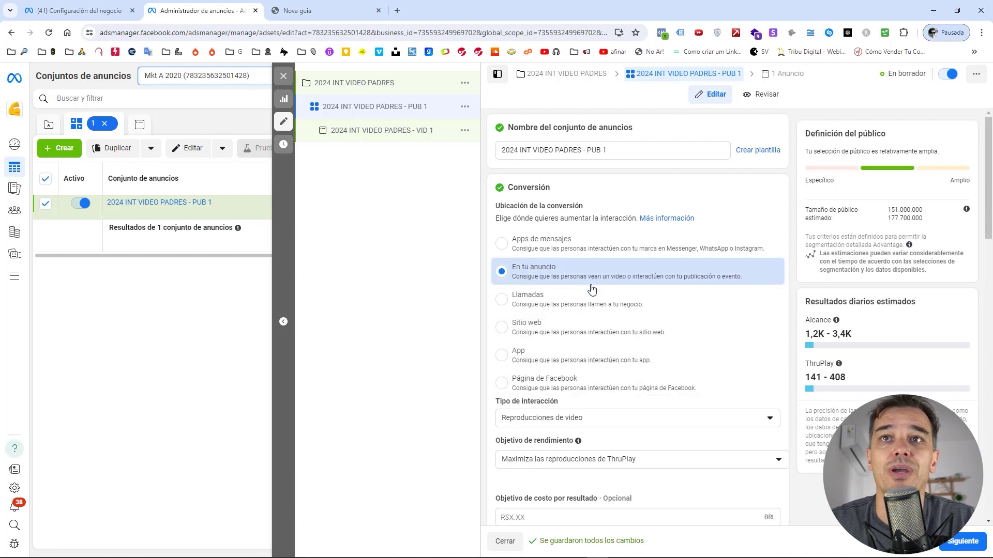
{"action": "scroll", "coordinate": [592, 290], "scroll_direction": "down", "scroll_amount": 3}
{"action": "left_click", "coordinate": [532, 281]}
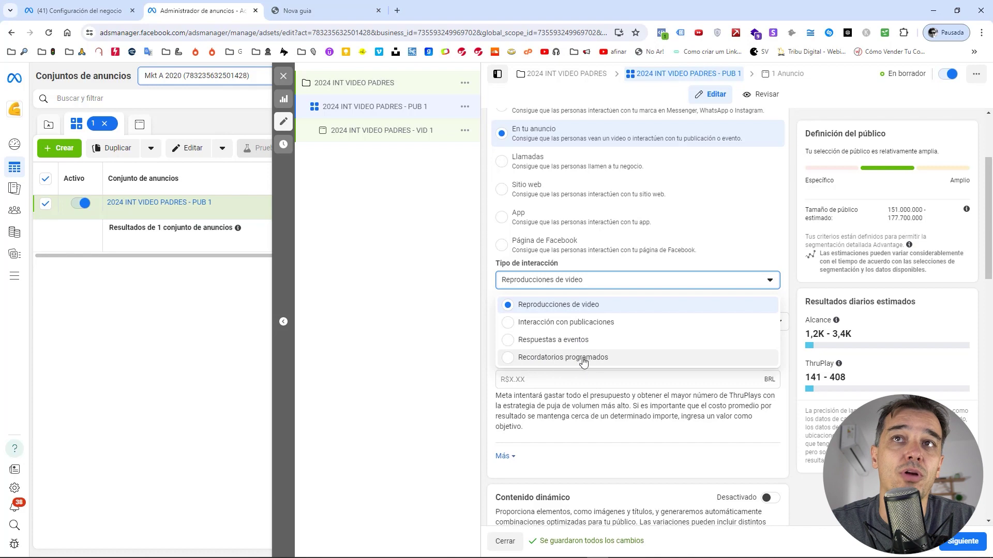
{"action": "left_click", "coordinate": [495, 269]}
{"action": "scroll", "coordinate": [517, 233], "scroll_direction": "down", "scroll_amount": 3}
{"action": "left_click", "coordinate": [527, 185]}
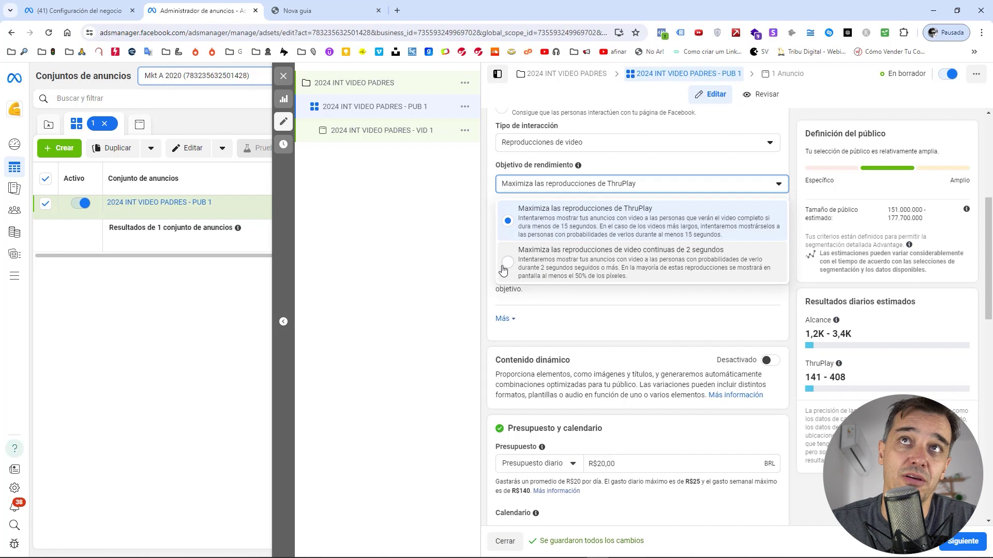
{"action": "left_click", "coordinate": [486, 208]}
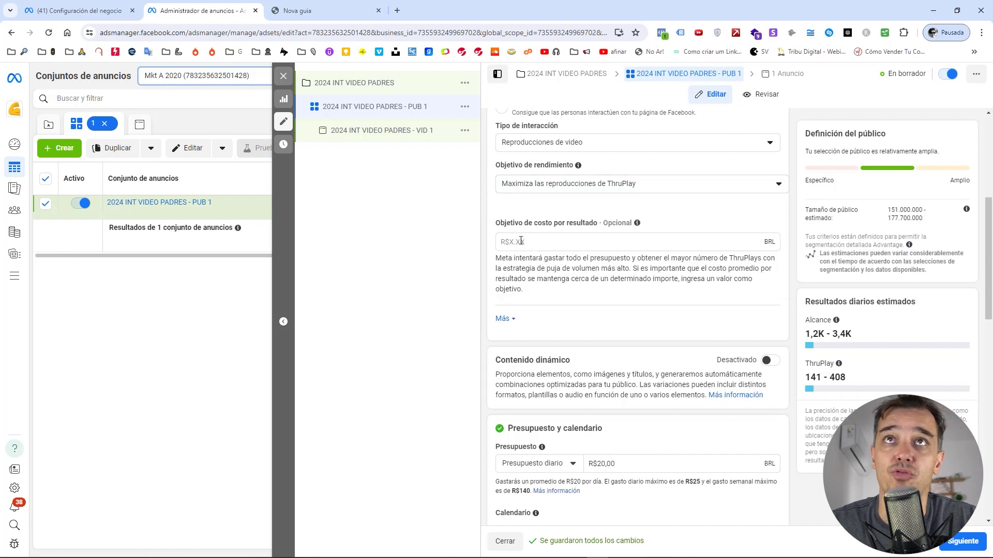
Show the additional conversion options and make the Cuándo se te cobra setting editable.
{"action": "left_click", "coordinate": [503, 319]}
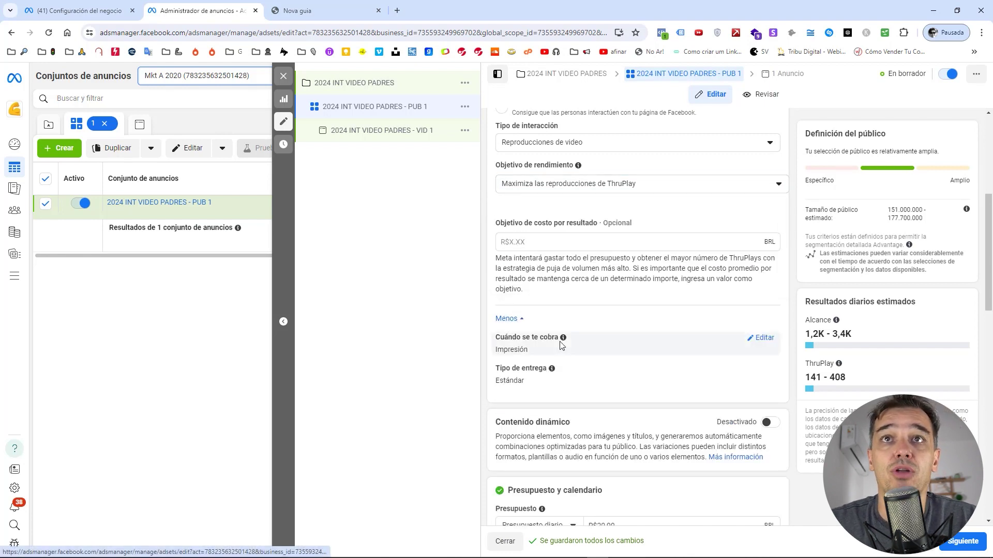
{"action": "scroll", "coordinate": [556, 344], "scroll_direction": "down", "scroll_amount": 1}
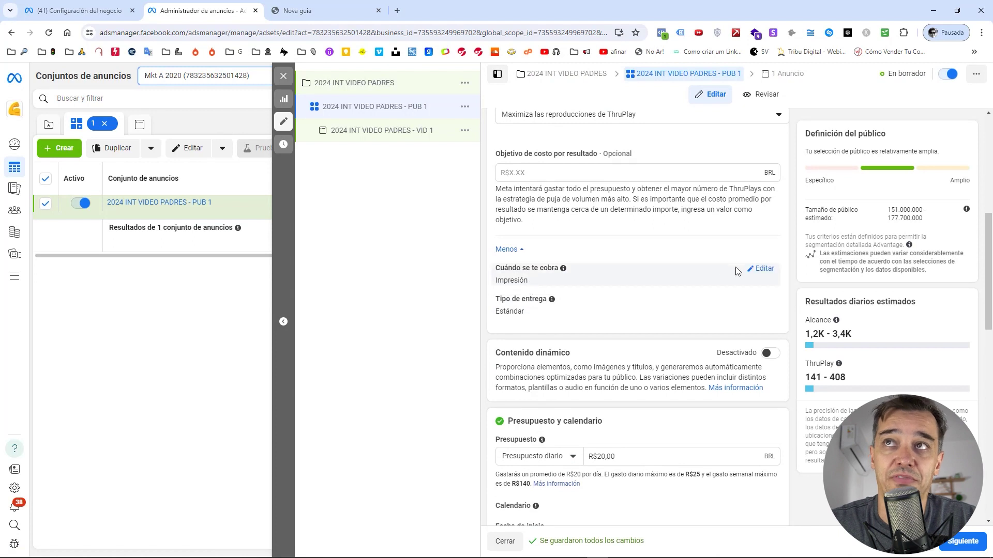
{"action": "left_click", "coordinate": [505, 250]}
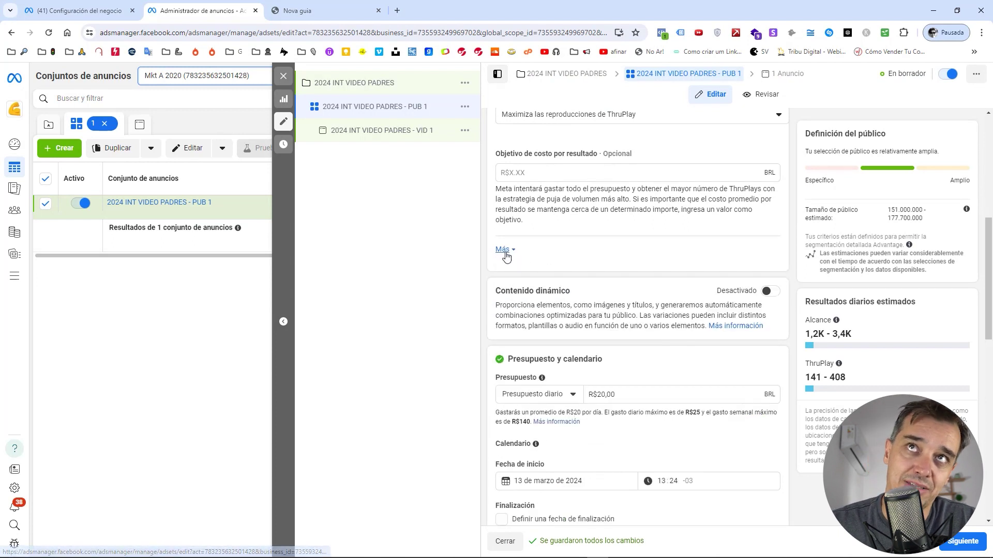
{"action": "left_click", "coordinate": [504, 251]}
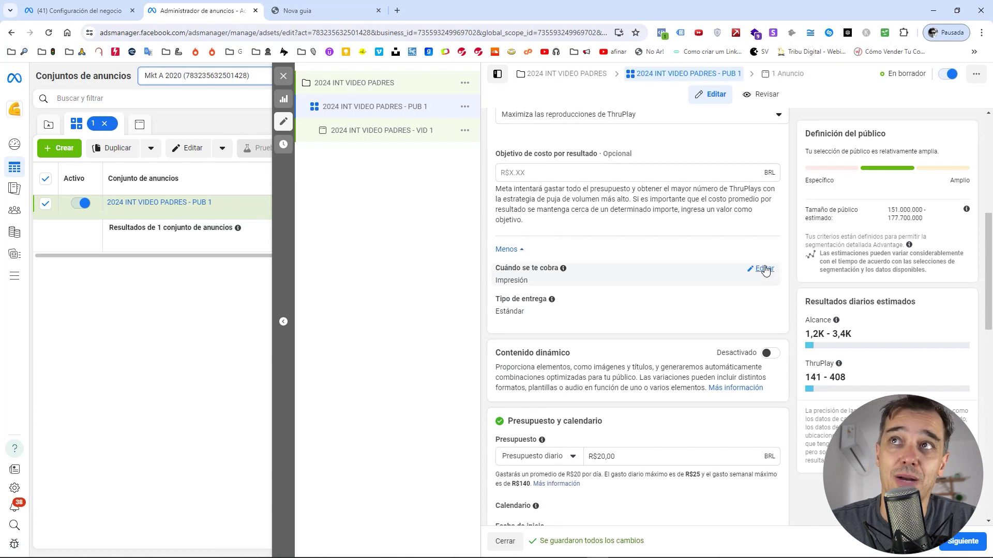
{"action": "left_click", "coordinate": [764, 269]}
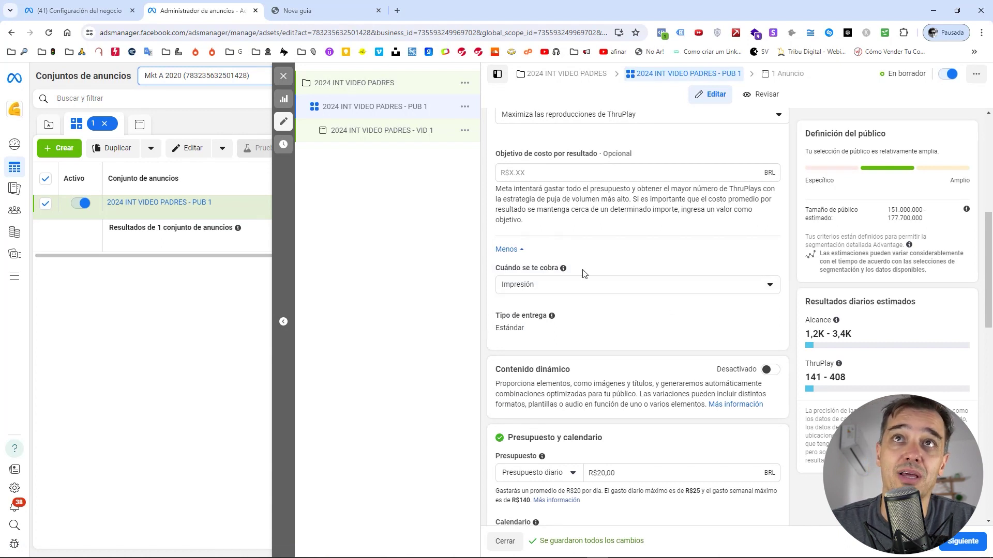
{"action": "left_click", "coordinate": [530, 291]}
{"action": "left_click", "coordinate": [539, 202]}
Check the Objetivo de rendimiento options and set Cuándo se te cobra to ThruPlay.
{"action": "scroll", "coordinate": [542, 223], "scroll_direction": "up", "scroll_amount": 3}
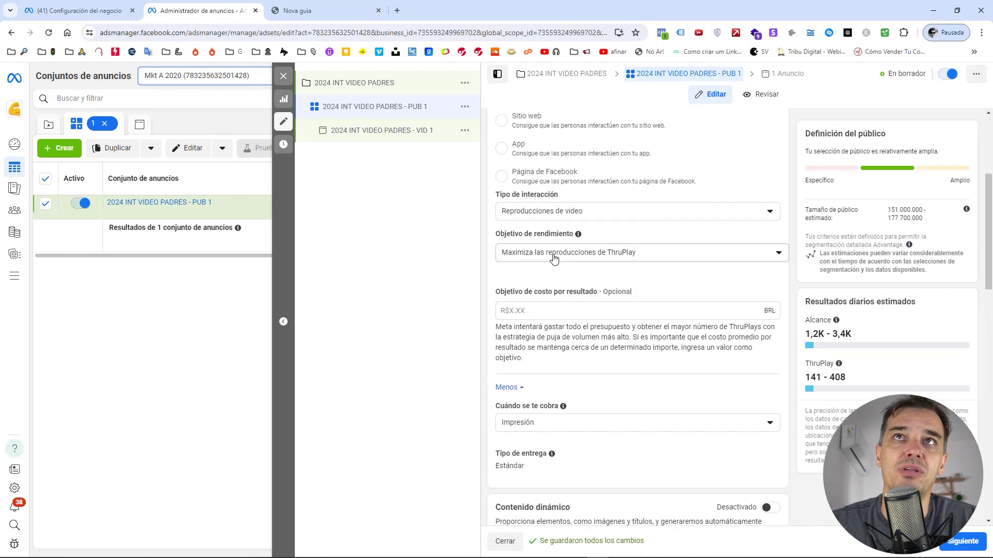
{"action": "left_click", "coordinate": [563, 257]}
{"action": "left_click", "coordinate": [491, 283]}
{"action": "scroll", "coordinate": [488, 262], "scroll_direction": "down", "scroll_amount": 5}
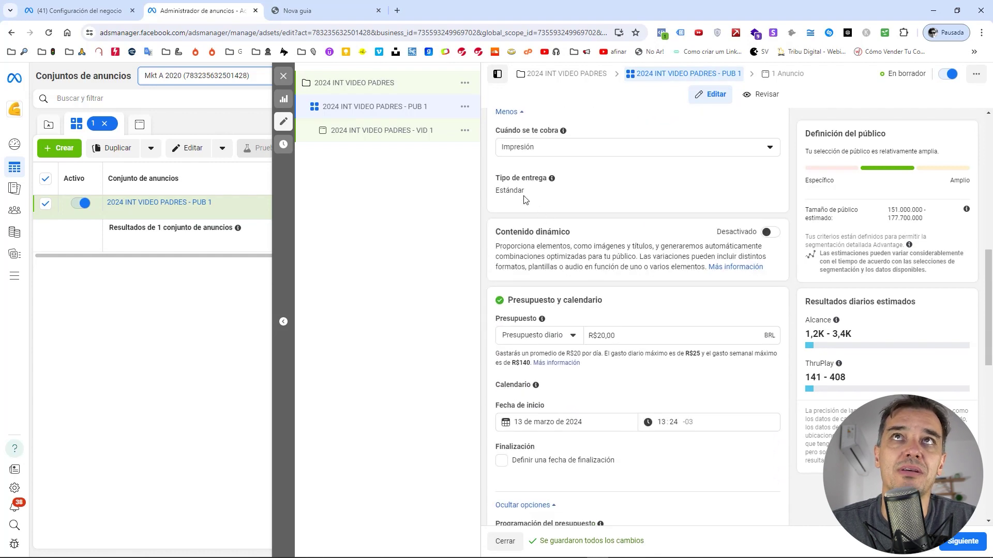
{"action": "scroll", "coordinate": [515, 259], "scroll_direction": "up", "scroll_amount": 3}
{"action": "left_click", "coordinate": [505, 250]}
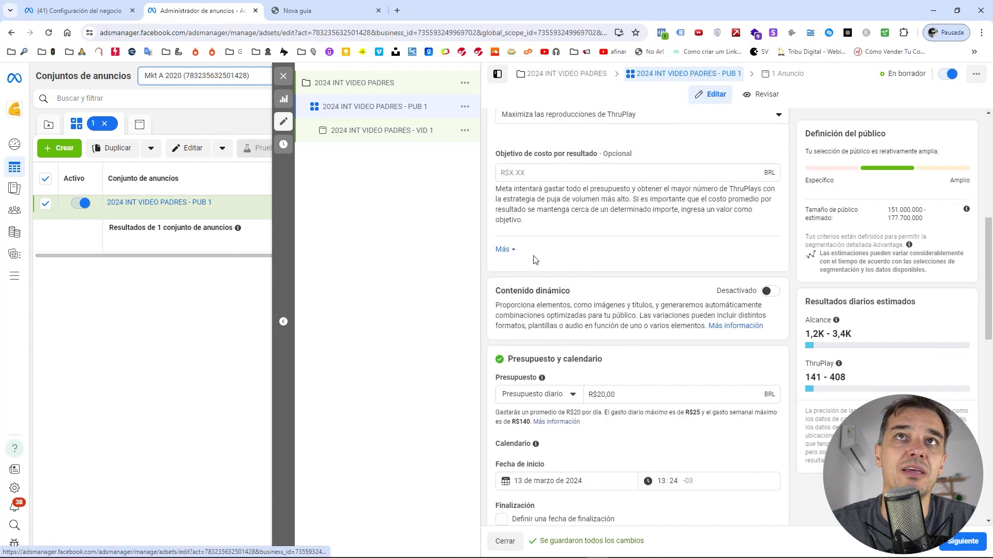
{"action": "left_click", "coordinate": [504, 250]}
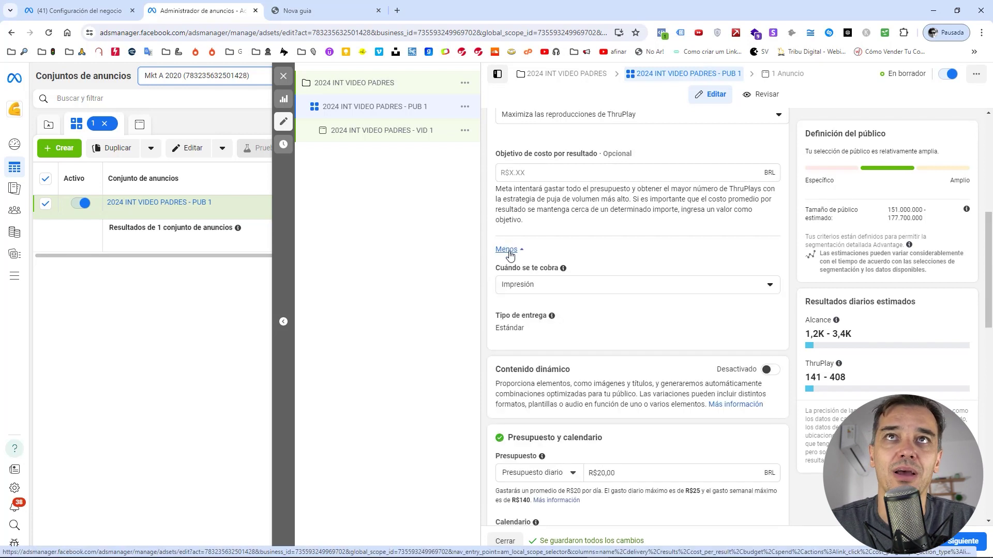
{"action": "left_click", "coordinate": [540, 290]}
{"action": "left_click", "coordinate": [534, 327]}
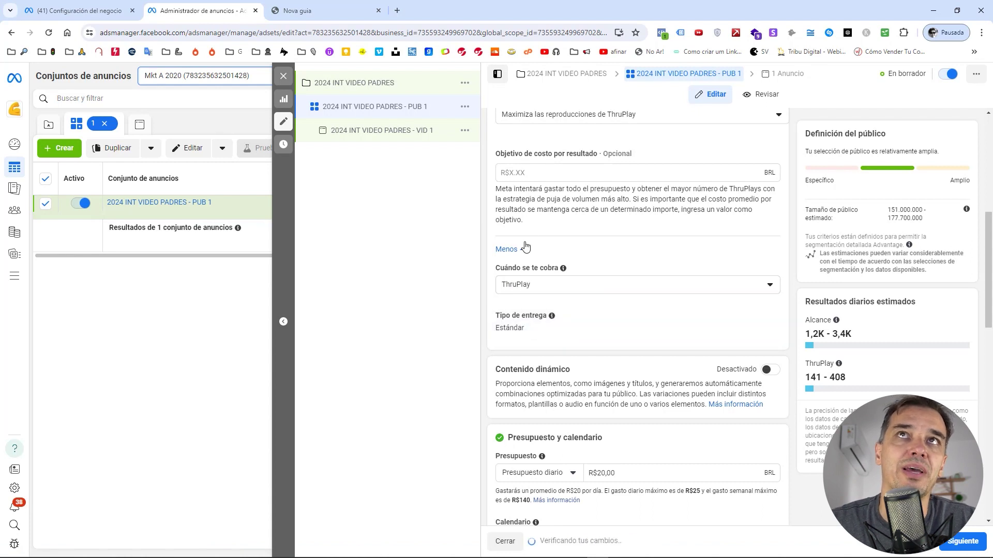
Switch the ad set budget to Presupuesto total and set its end date to 20 April 2024.
{"action": "scroll", "coordinate": [558, 217], "scroll_direction": "up", "scroll_amount": 1}
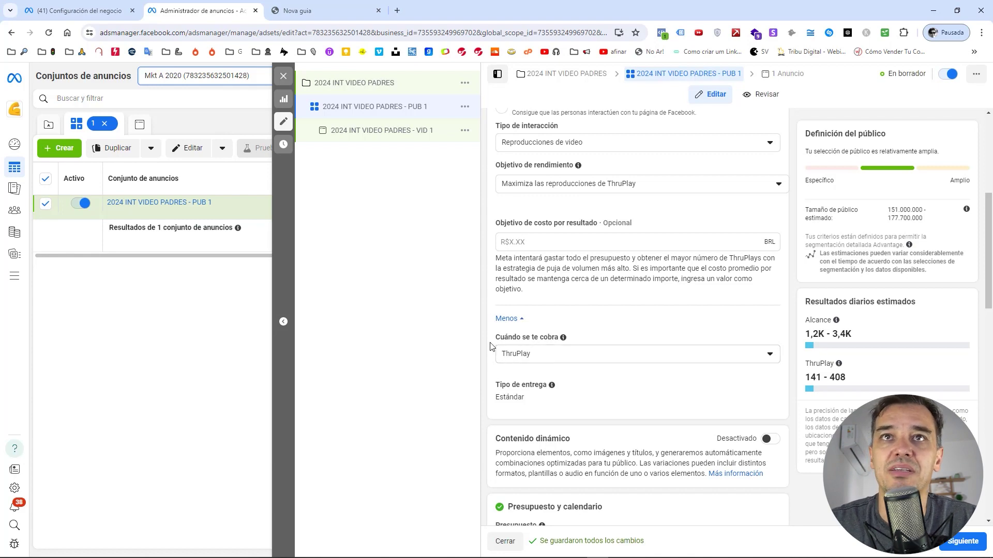
{"action": "scroll", "coordinate": [492, 346], "scroll_direction": "down", "scroll_amount": 1}
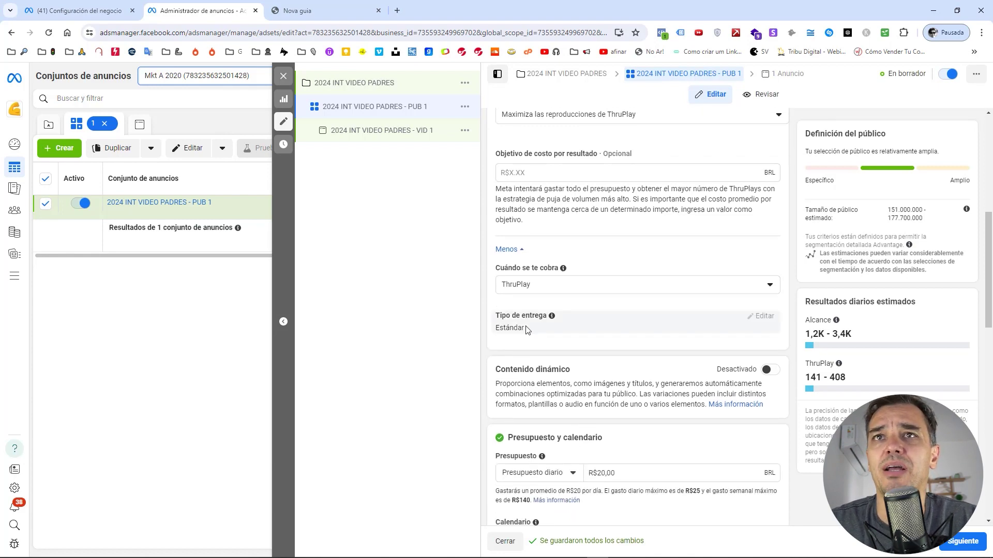
{"action": "scroll", "coordinate": [527, 329], "scroll_direction": "down", "scroll_amount": 2}
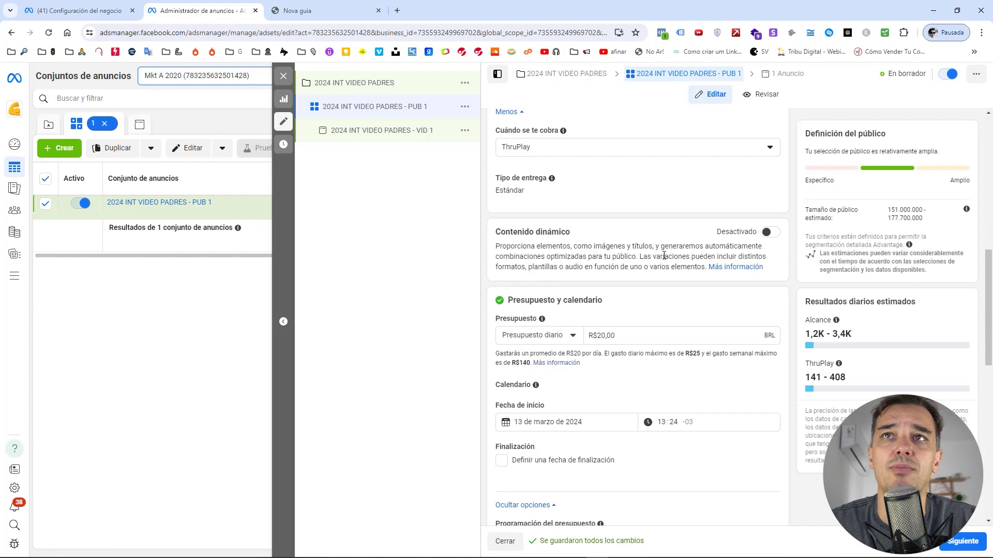
{"action": "scroll", "coordinate": [667, 248], "scroll_direction": "down", "scroll_amount": 2}
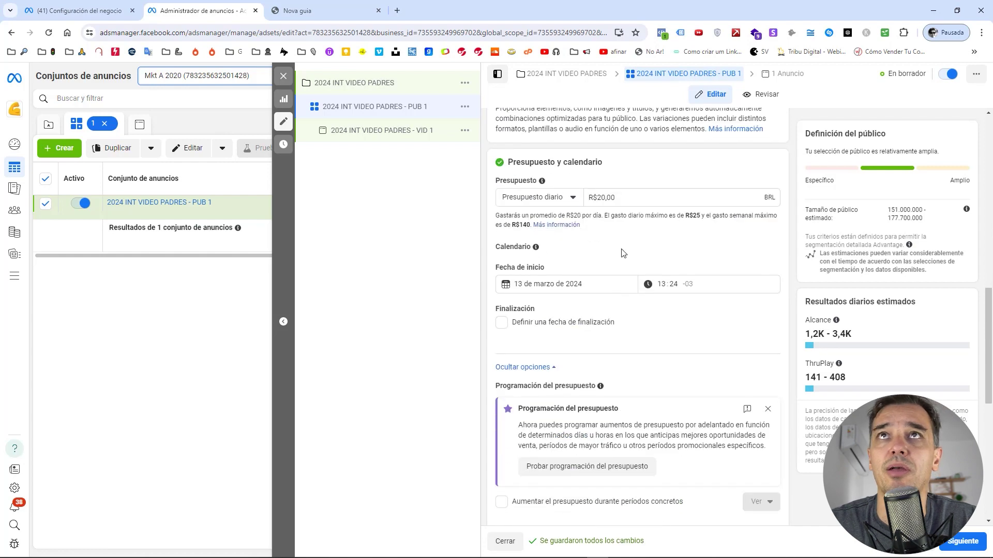
{"action": "left_click", "coordinate": [572, 202]}
{"action": "left_click", "coordinate": [548, 238]}
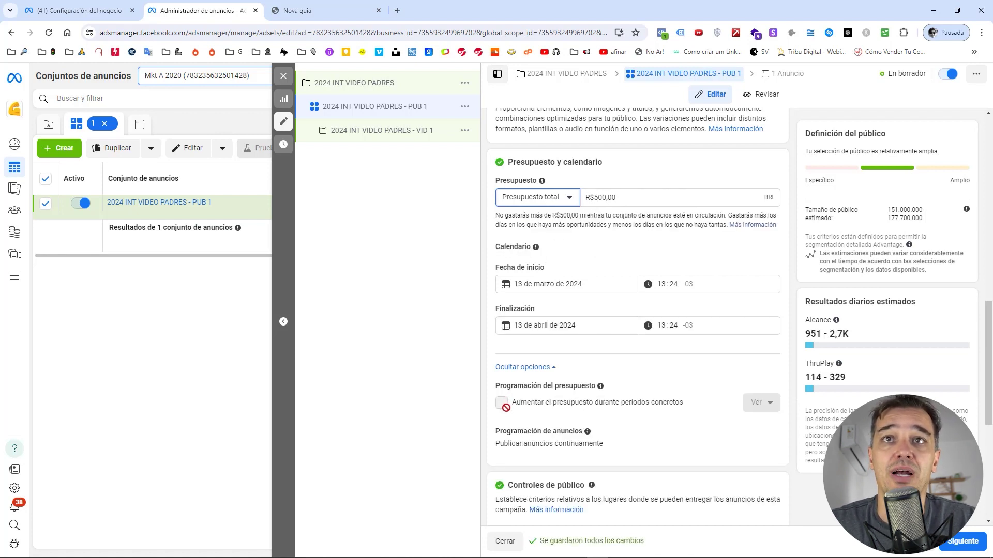
{"action": "left_click", "coordinate": [537, 325]}
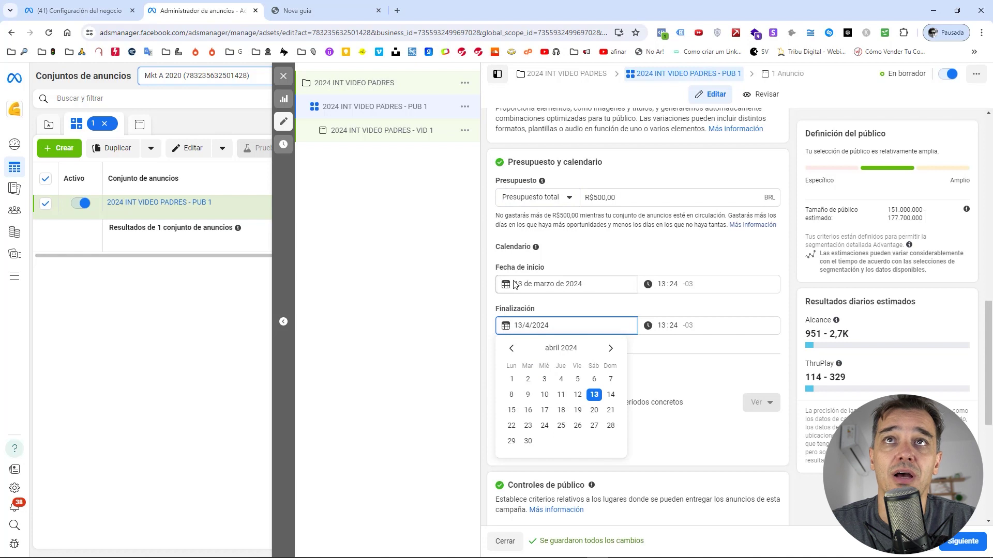
{"action": "left_click", "coordinate": [596, 411]}
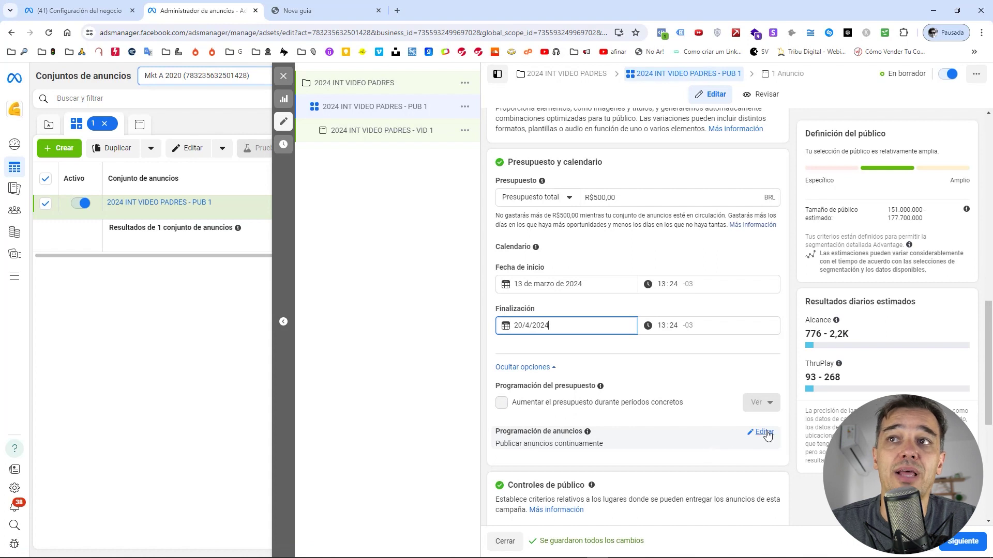
Publish ads on a schedule, Monday to Friday from 8:00 to 12:00 and Saturday and Sunday from 15:00 to 22:00.
{"action": "left_click", "coordinate": [765, 433]}
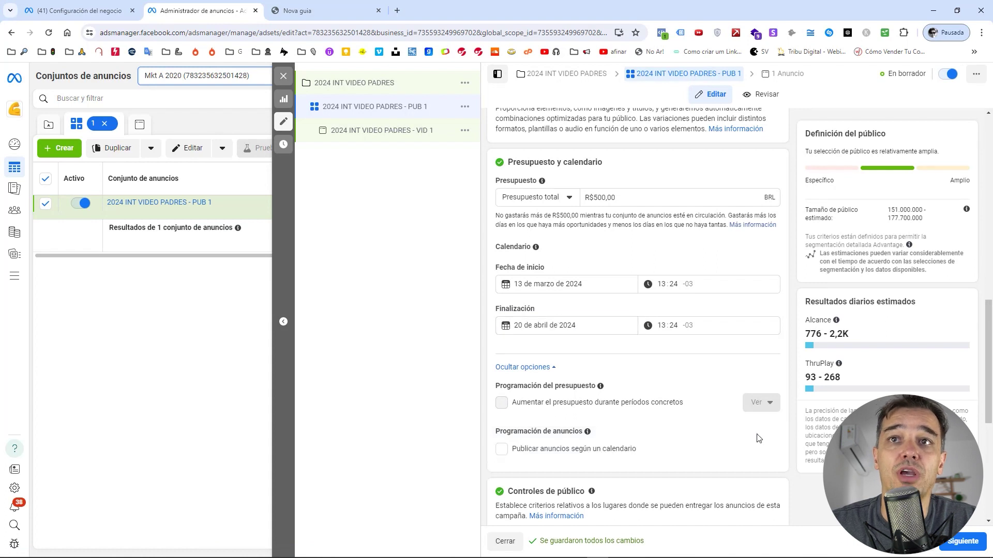
{"action": "left_click", "coordinate": [501, 450]}
{"action": "scroll", "coordinate": [517, 413], "scroll_direction": "down", "scroll_amount": 3}
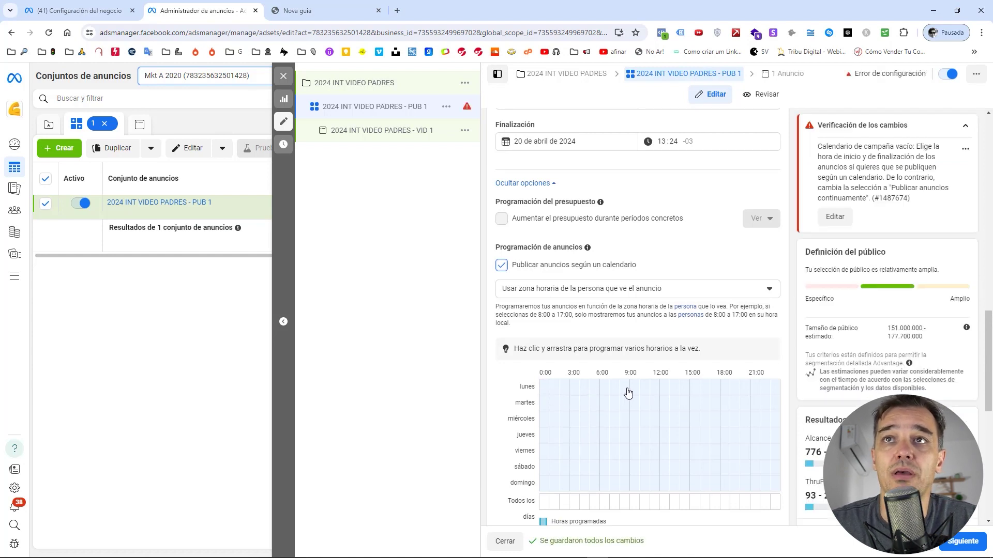
{"action": "left_click_drag", "start_coordinate": [628, 393], "coordinate": [653, 455]}
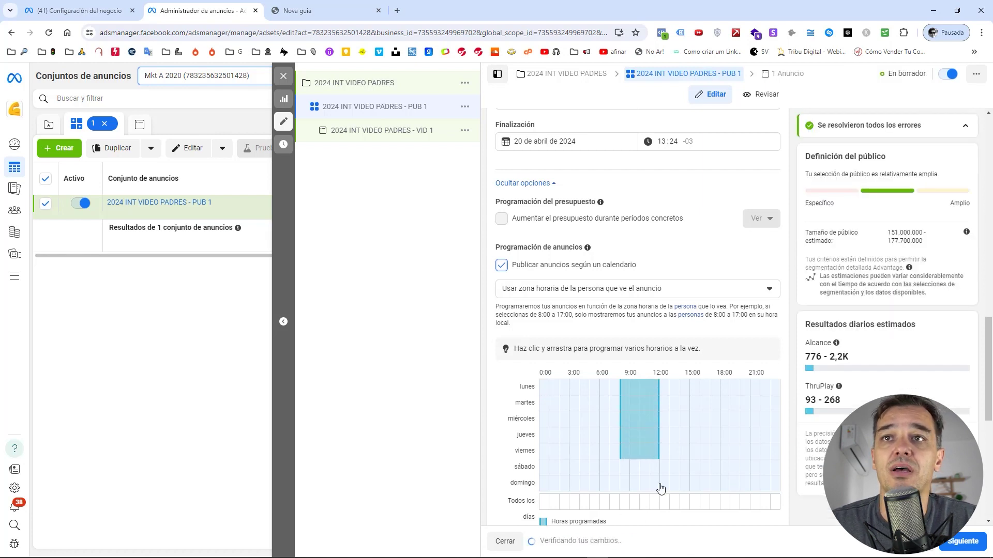
{"action": "left_click_drag", "start_coordinate": [692, 469], "coordinate": [758, 489]}
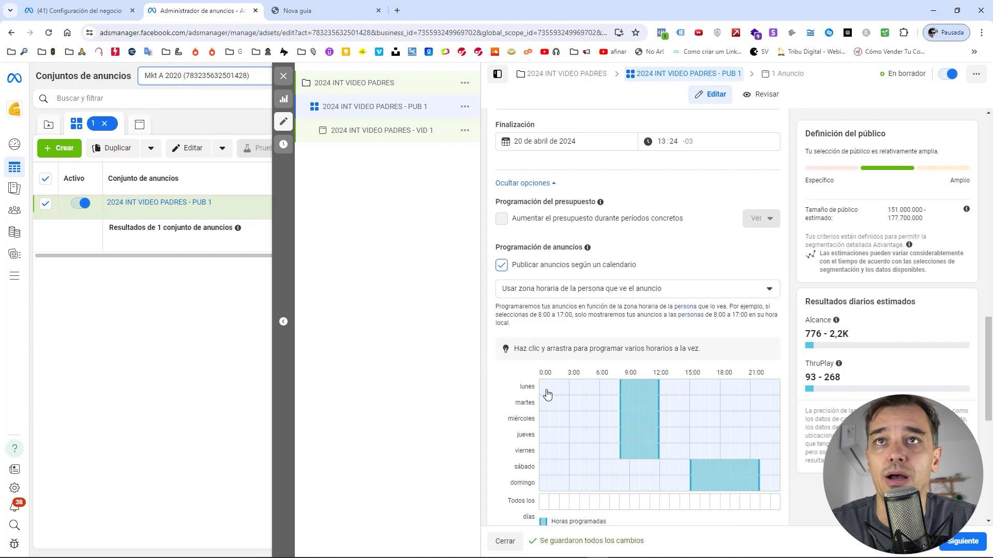
{"action": "left_click_drag", "start_coordinate": [546, 393], "coordinate": [608, 392]}
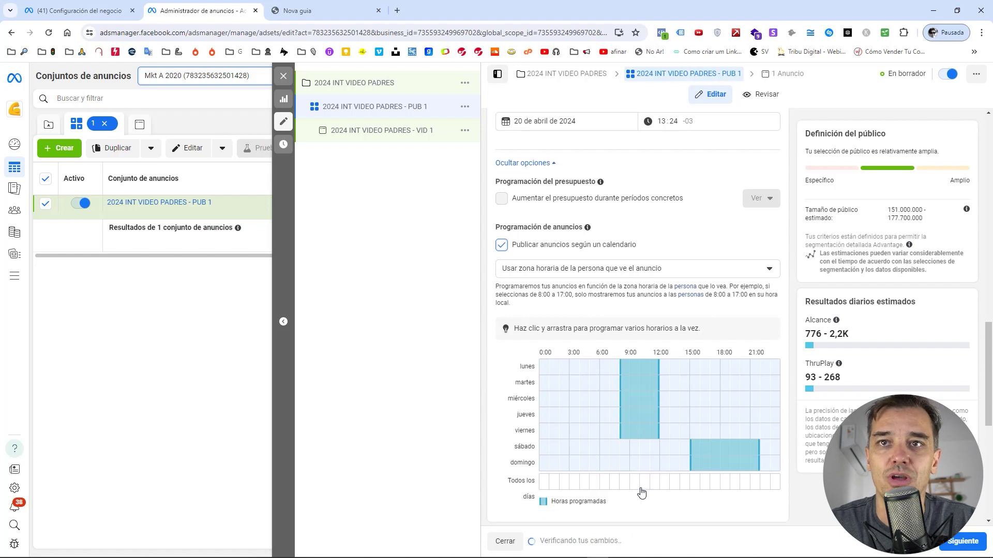
{"action": "scroll", "coordinate": [636, 463], "scroll_direction": "down", "scroll_amount": 3}
{"action": "scroll", "coordinate": [634, 464], "scroll_direction": "up", "scroll_amount": 1}
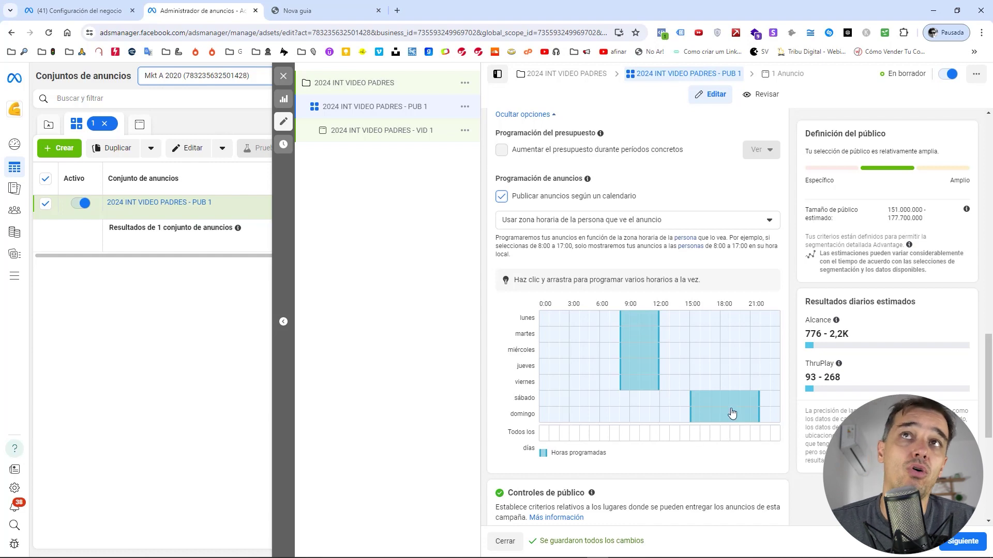
Turn off publishing ads on a schedule and switch the ad set budget to Presupuesto diario.
{"action": "scroll", "coordinate": [585, 330], "scroll_direction": "up", "scroll_amount": 4}
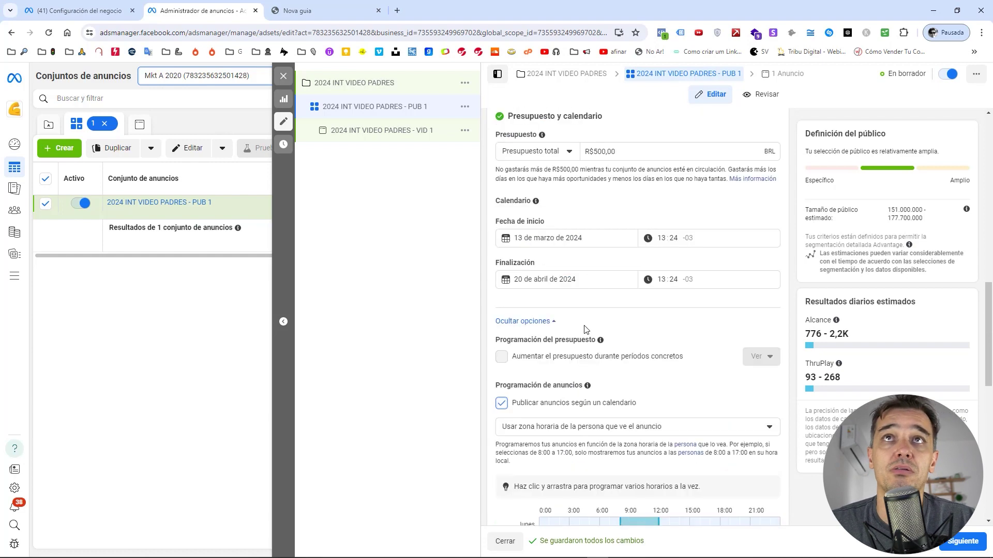
{"action": "left_click", "coordinate": [501, 403]}
{"action": "left_click", "coordinate": [557, 158]}
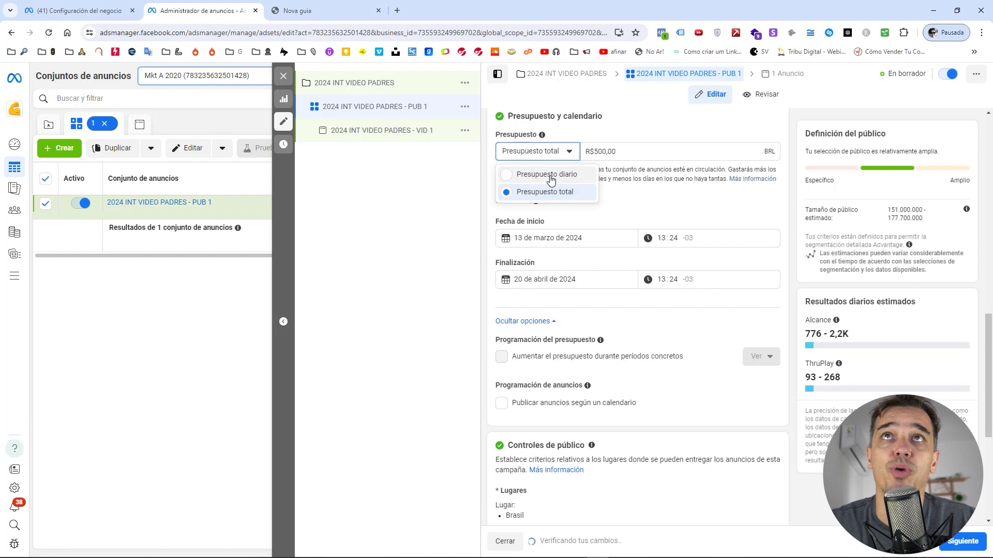
{"action": "left_click", "coordinate": [547, 172]}
{"action": "scroll", "coordinate": [602, 455], "scroll_direction": "down", "scroll_amount": 3}
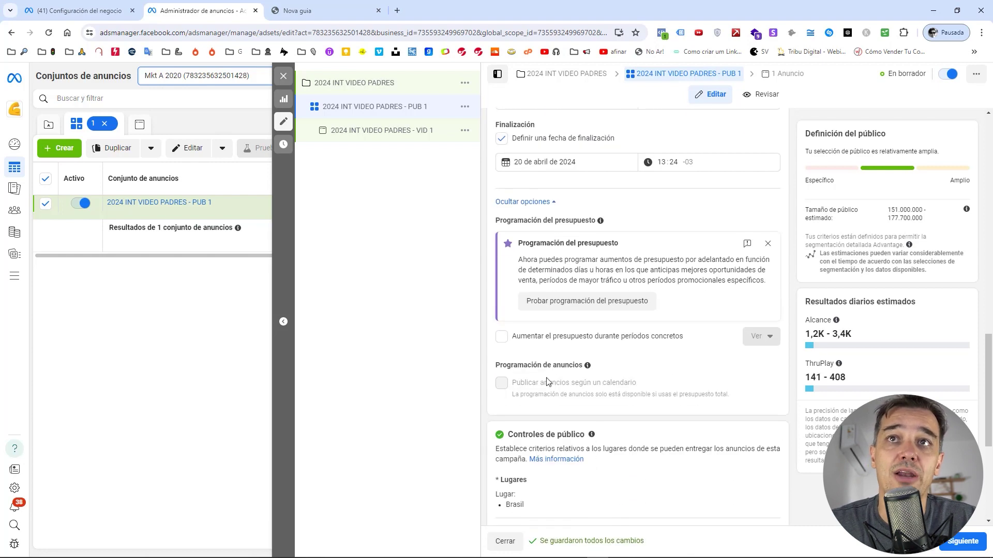
{"action": "scroll", "coordinate": [590, 328], "scroll_direction": "up", "scroll_amount": 3}
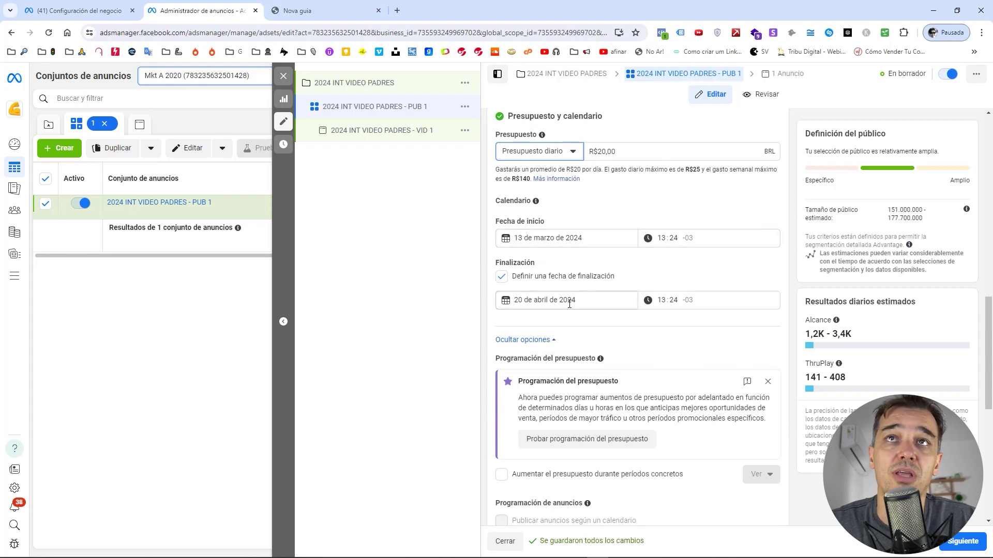
Clear the ad set's end date, enable Definir una fecha de finalización again and pick a new end date in March 2024.
{"action": "left_click", "coordinate": [503, 277]}
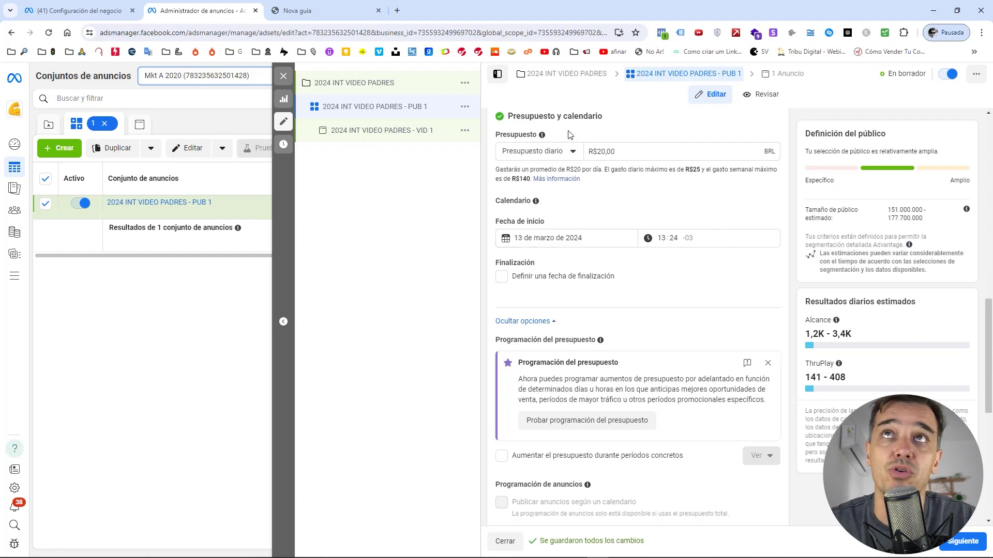
{"action": "left_click", "coordinate": [502, 277]}
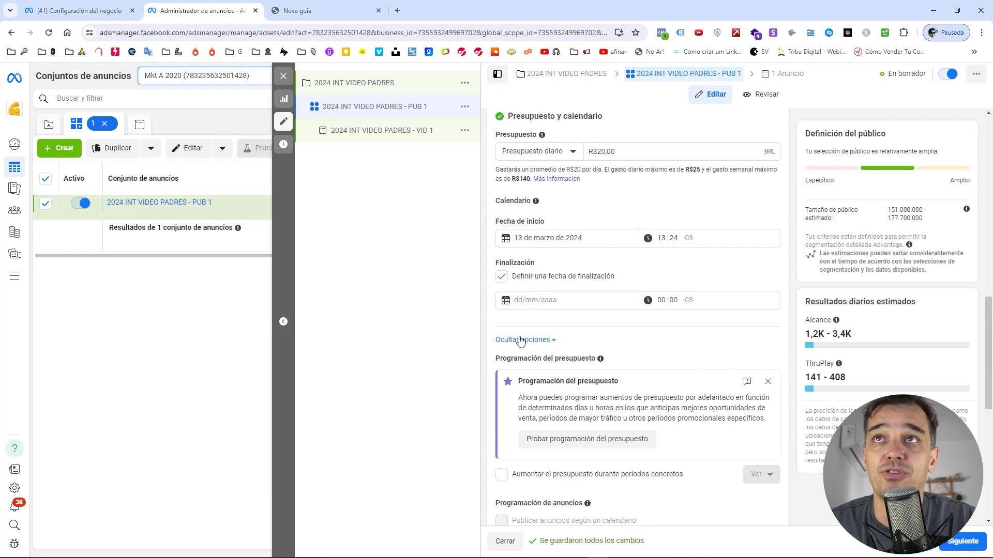
{"action": "left_click", "coordinate": [533, 300]}
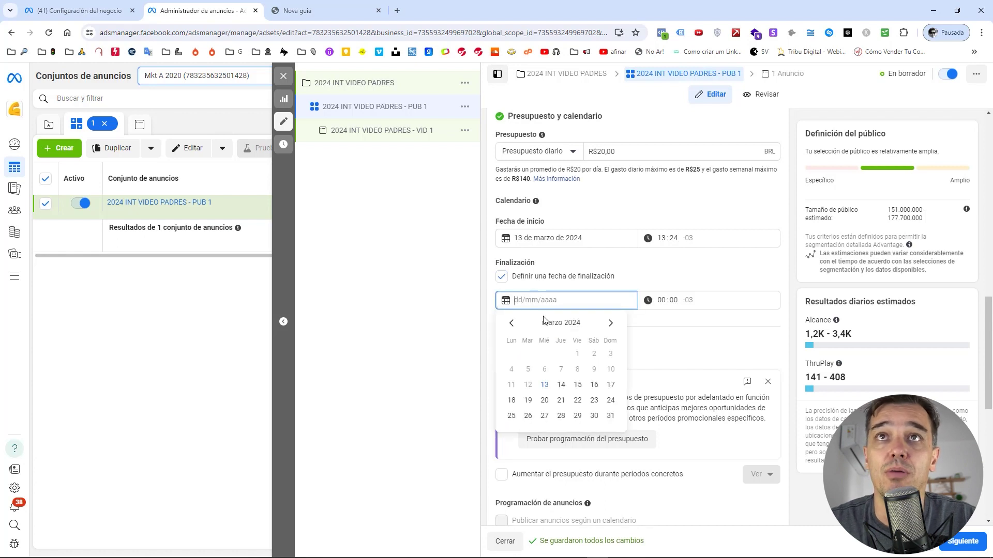
{"action": "left_click", "coordinate": [558, 405]}
{"action": "left_click", "coordinate": [498, 335]}
{"action": "scroll", "coordinate": [497, 335], "scroll_direction": "down", "scroll_amount": 4}
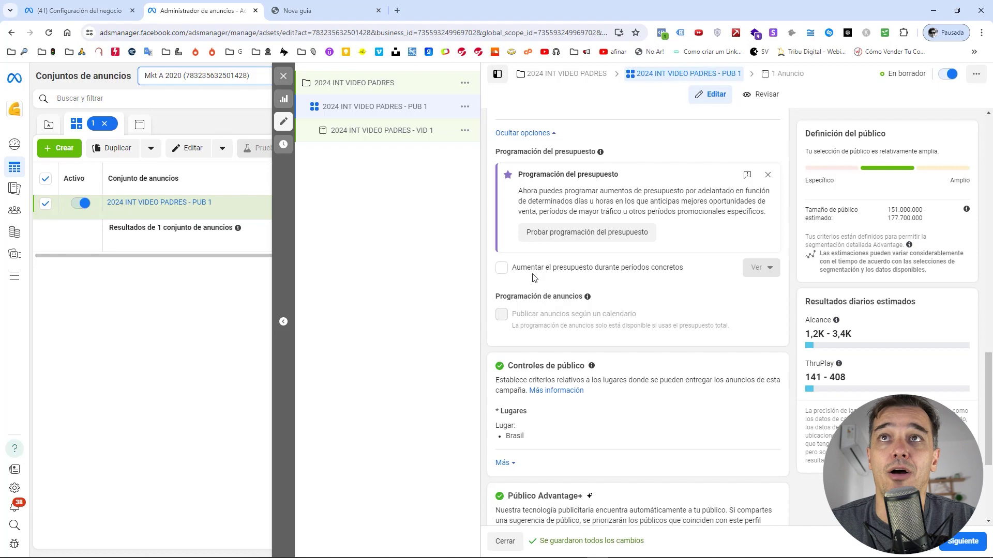
Make the Lugares setting in Controles de público editable and remove Brasil.
{"action": "scroll", "coordinate": [622, 325], "scroll_direction": "down", "scroll_amount": 3}
{"action": "mouse_move", "coordinate": [753, 272]}
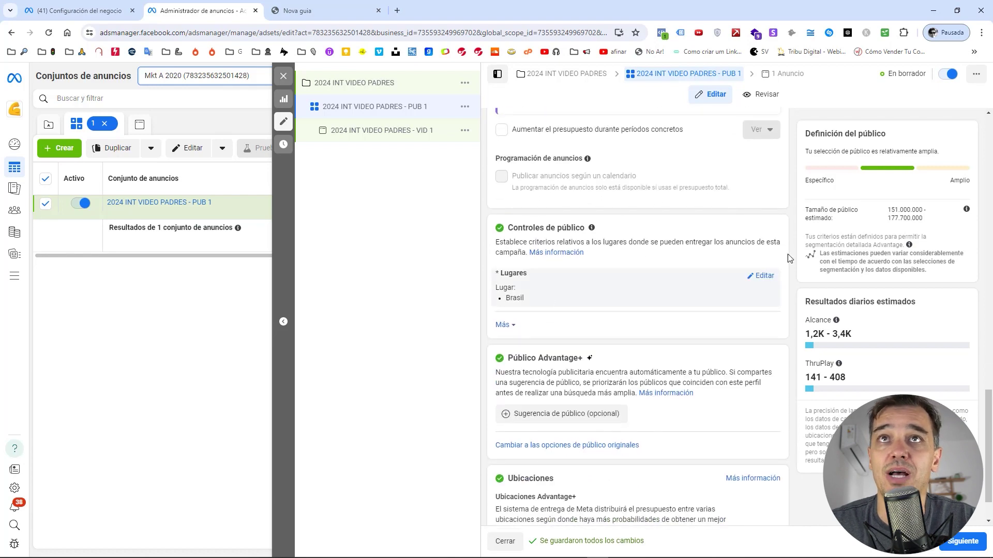
{"action": "left_click", "coordinate": [765, 277]}
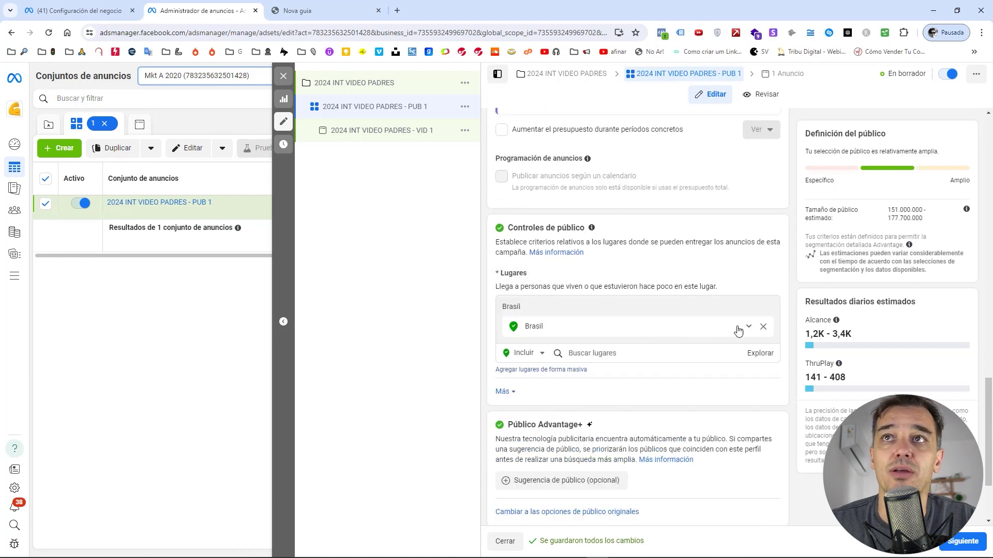
{"action": "left_click", "coordinate": [763, 329]}
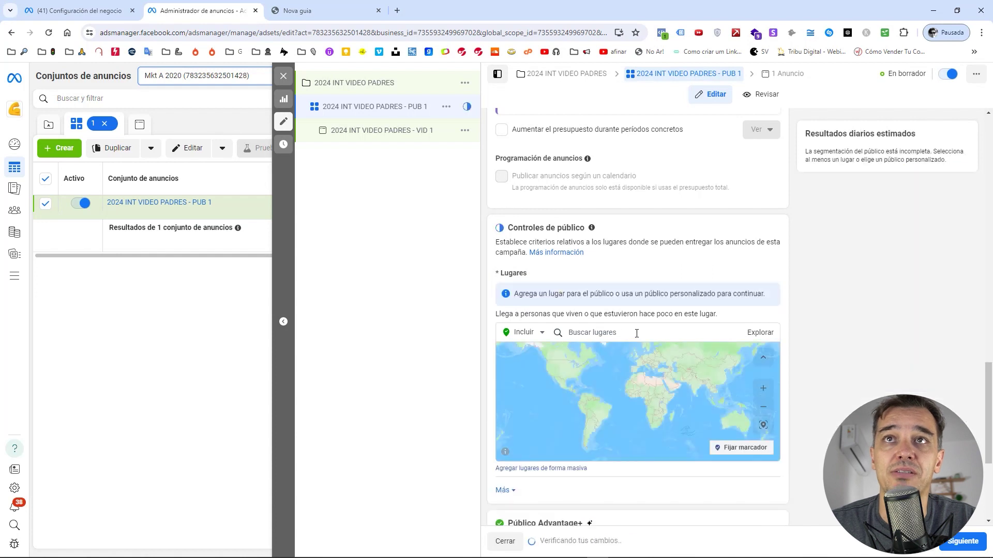
Search locations for BUENOS AIRES and include Ciudad Autónoma de Buenos Aires.
{"action": "left_click", "coordinate": [621, 333]}
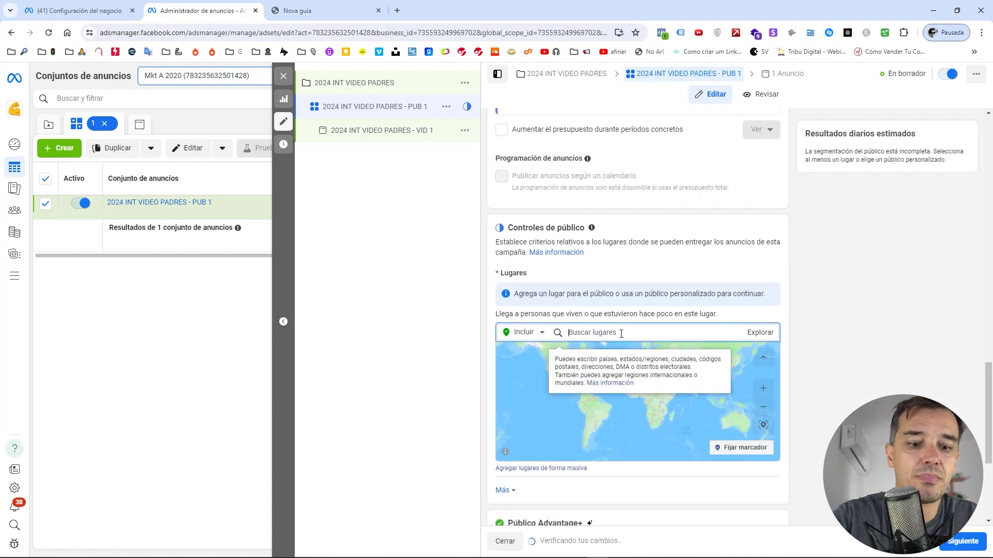
{"action": "type", "text": "BUENOS AIRES"}
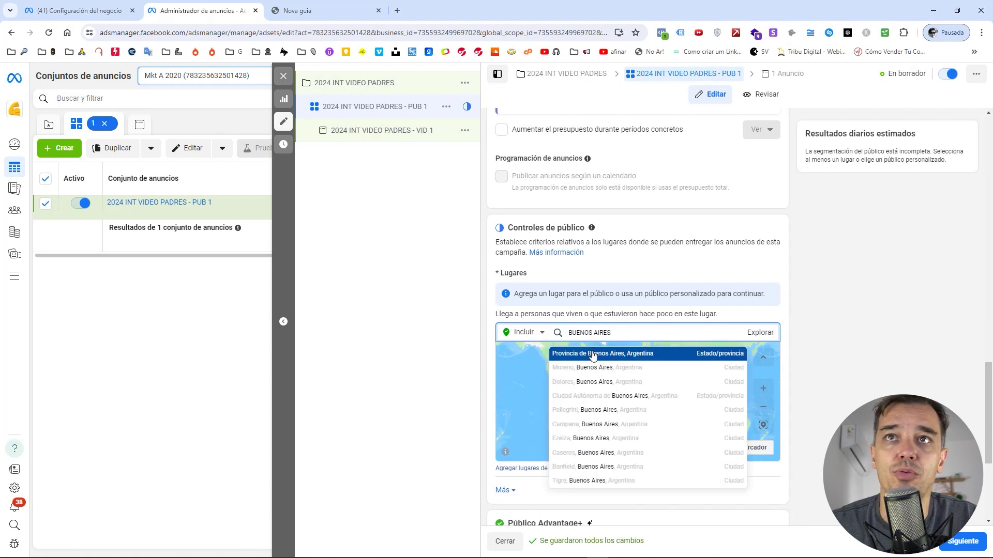
{"action": "left_click", "coordinate": [607, 399]}
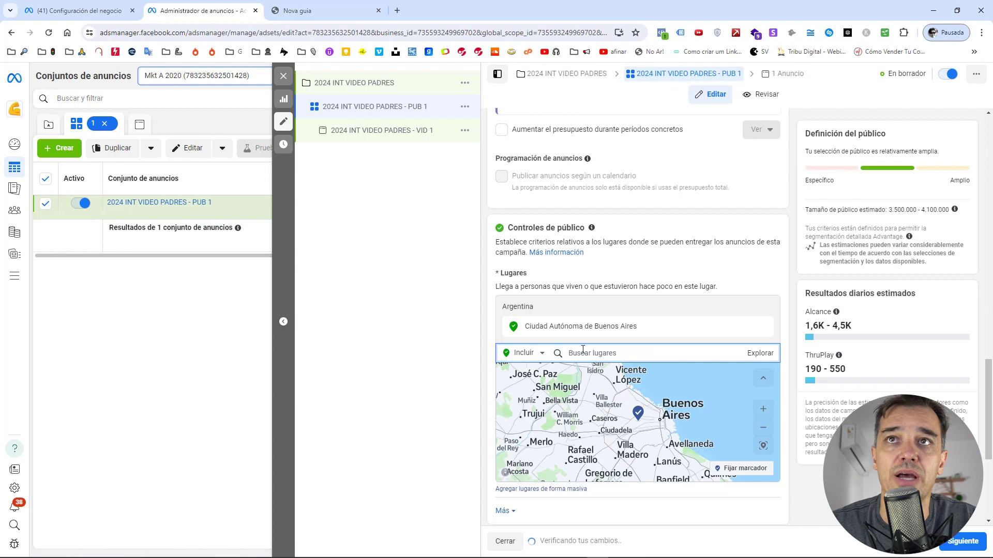
Switch the location search to Agregar exclusiones and exclude Provincia de Buenos Aires.
{"action": "left_click", "coordinate": [541, 354]}
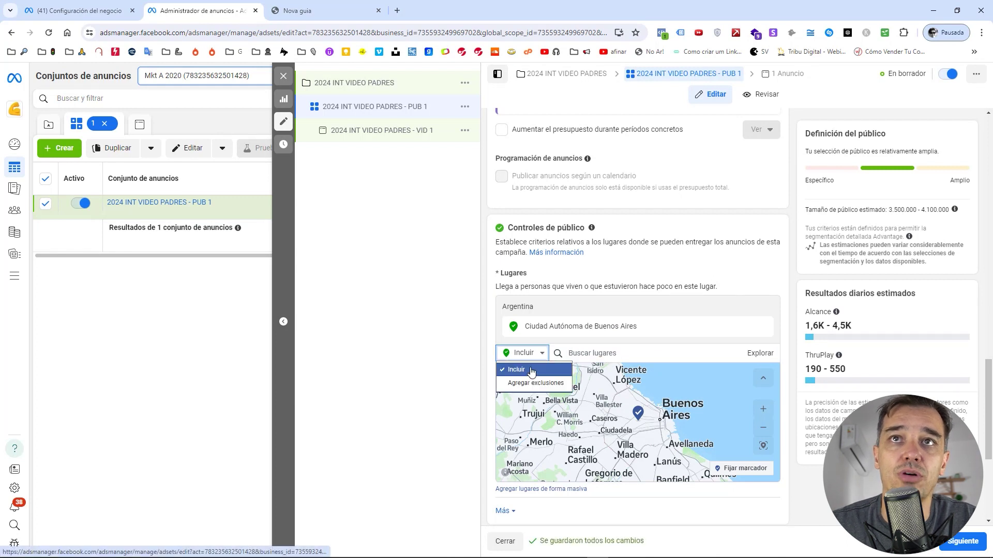
{"action": "left_click", "coordinate": [520, 381]}
{"action": "left_click", "coordinate": [621, 355]}
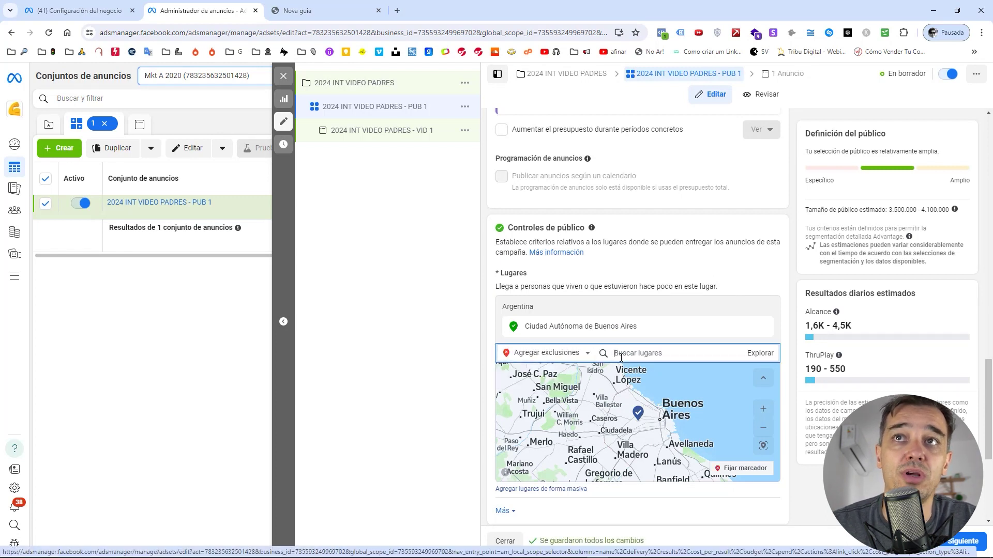
{"action": "type", "text": "BUENOS AIRES"}
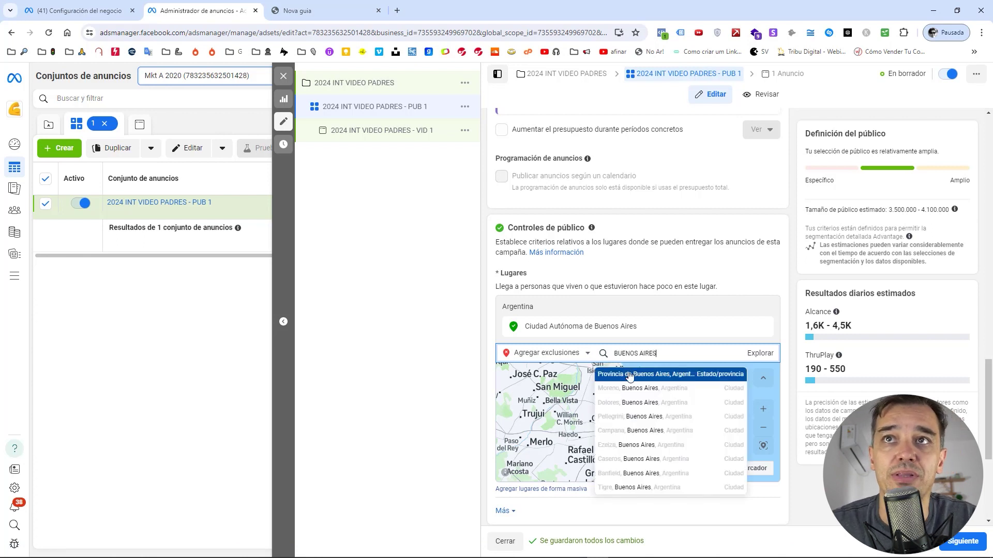
{"action": "left_click", "coordinate": [628, 375]}
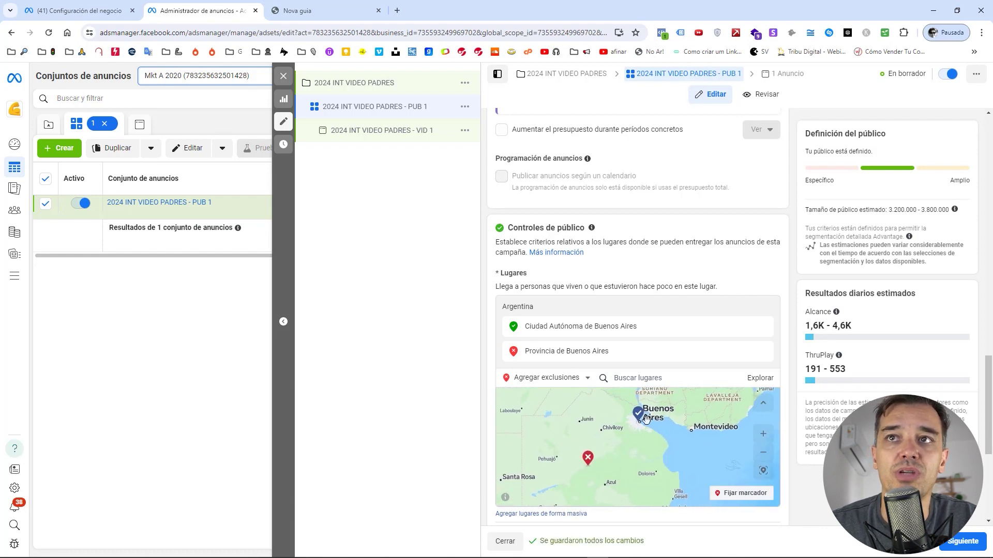
Inspect the Buenos Aires area on the map and remove both the excluded province and the included city from the locations.
{"action": "scroll", "coordinate": [645, 419], "scroll_direction": "up", "scroll_amount": 5}
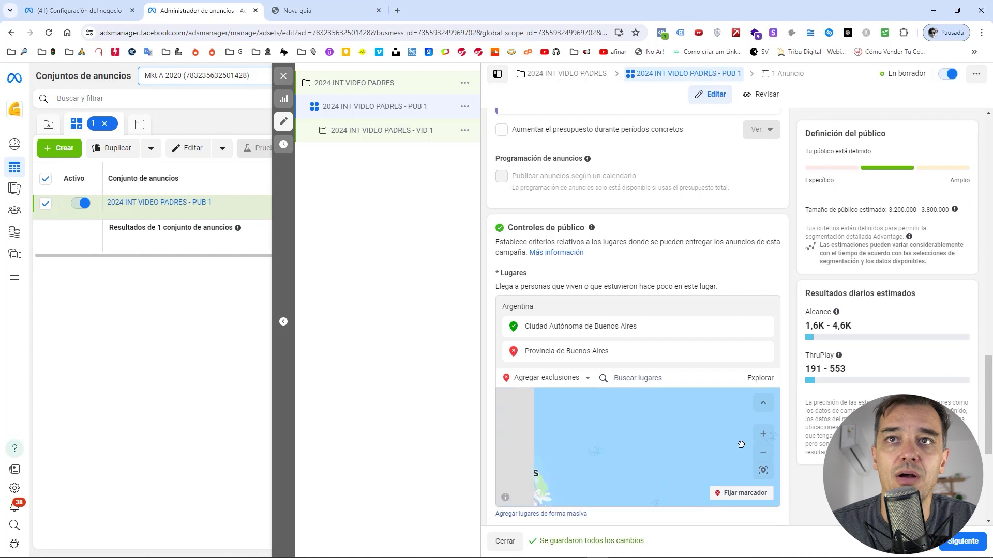
{"action": "scroll", "coordinate": [727, 446], "scroll_direction": "down", "scroll_amount": 3}
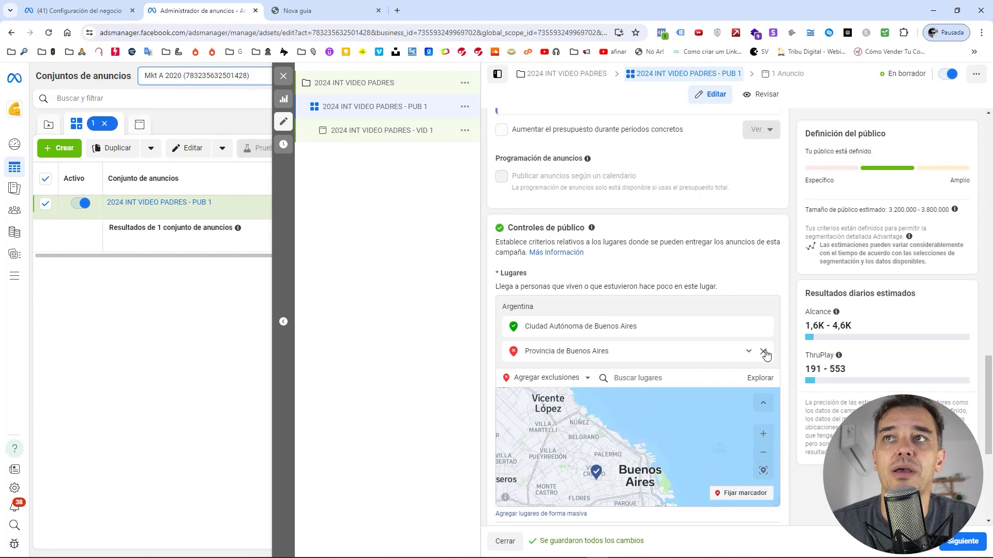
{"action": "left_click", "coordinate": [764, 352]}
{"action": "left_click", "coordinate": [764, 326]}
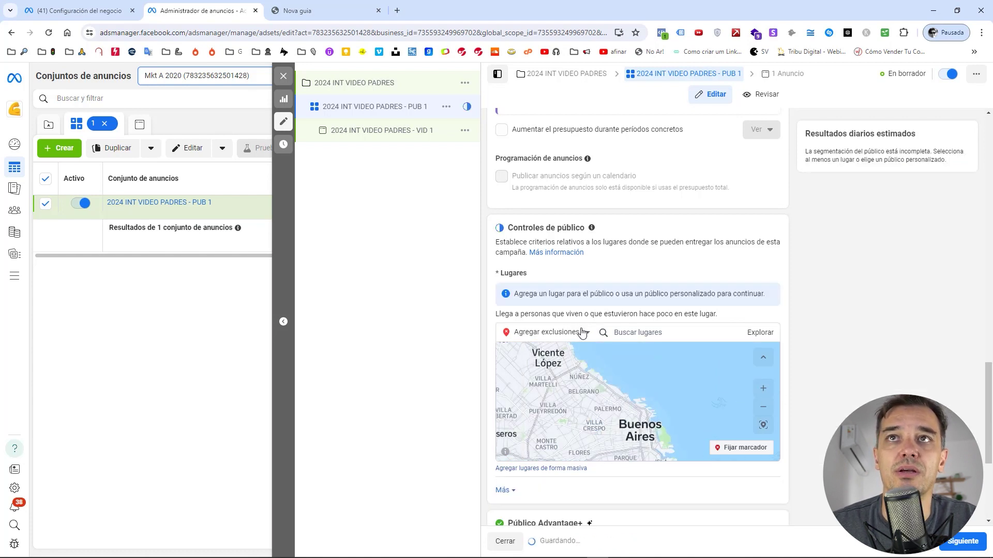
Search locations for MONTERREY, changing the search mode from Agregar exclusiones to Incluir.
{"action": "left_click", "coordinate": [628, 334]}
{"action": "type", "text": "MONTERREY"}
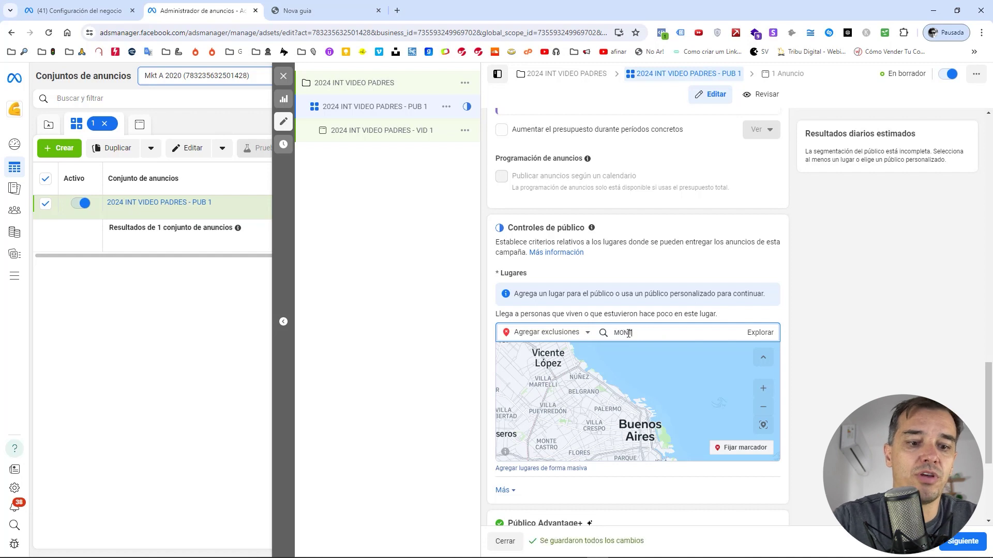
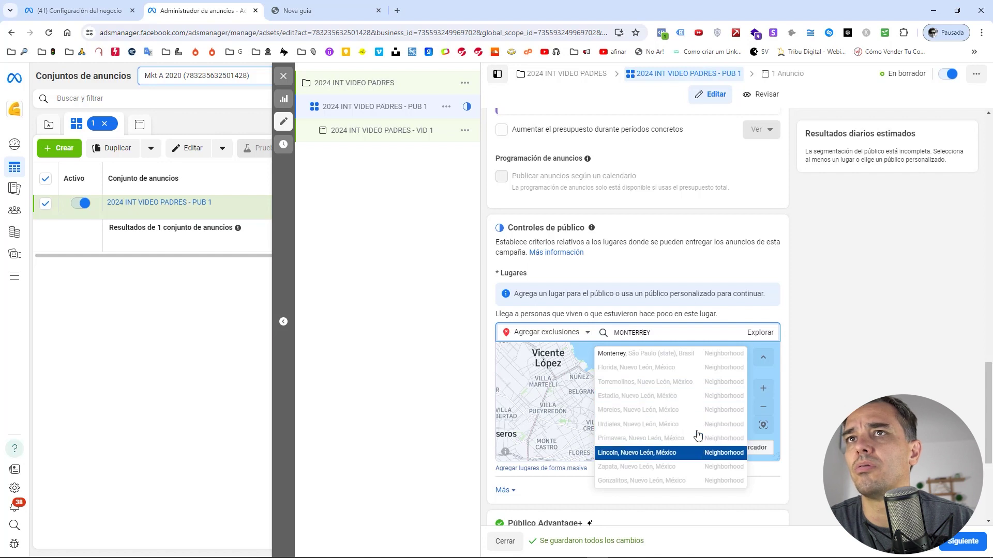
{"action": "left_click", "coordinate": [587, 332]}
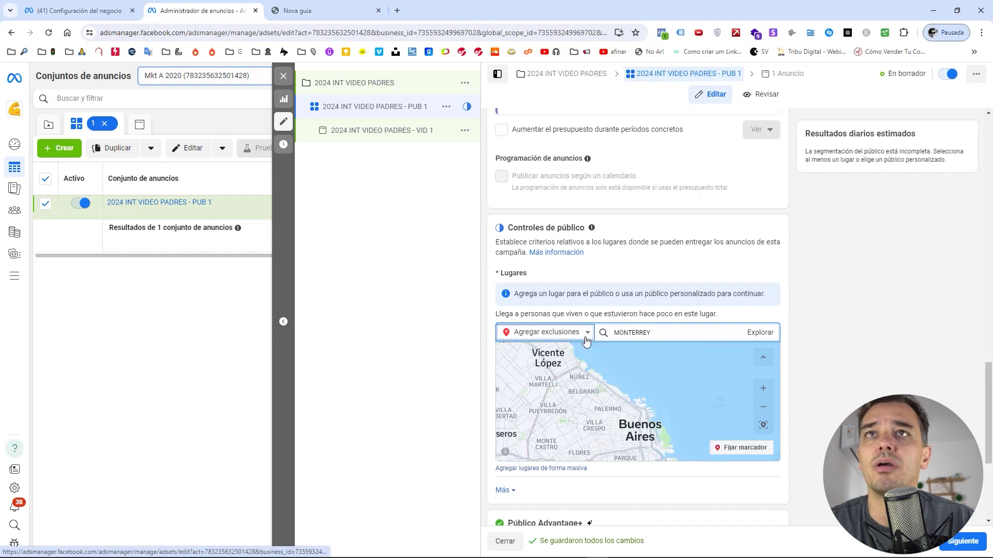
{"action": "left_click", "coordinate": [512, 347]}
{"action": "left_click", "coordinate": [636, 330]}
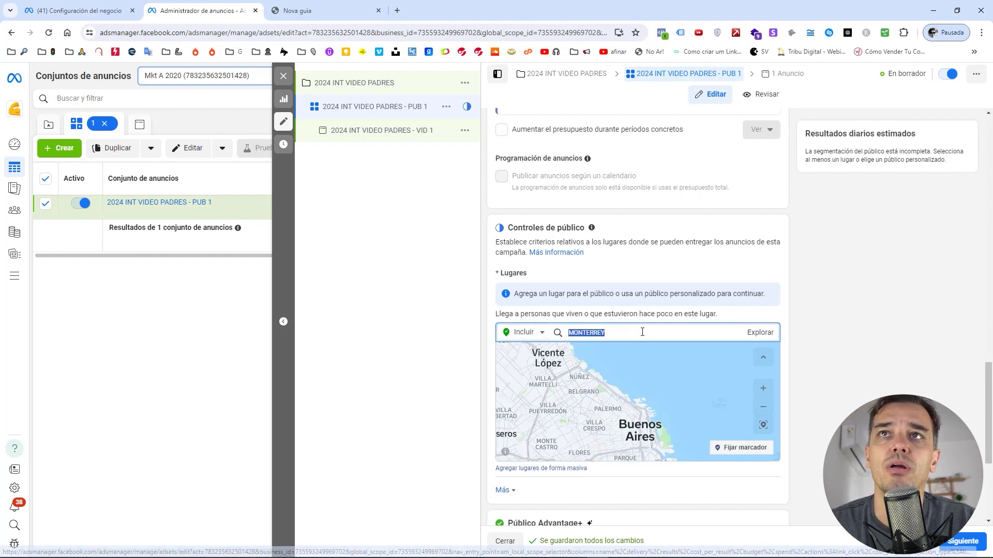
{"action": "left_click", "coordinate": [642, 332]}
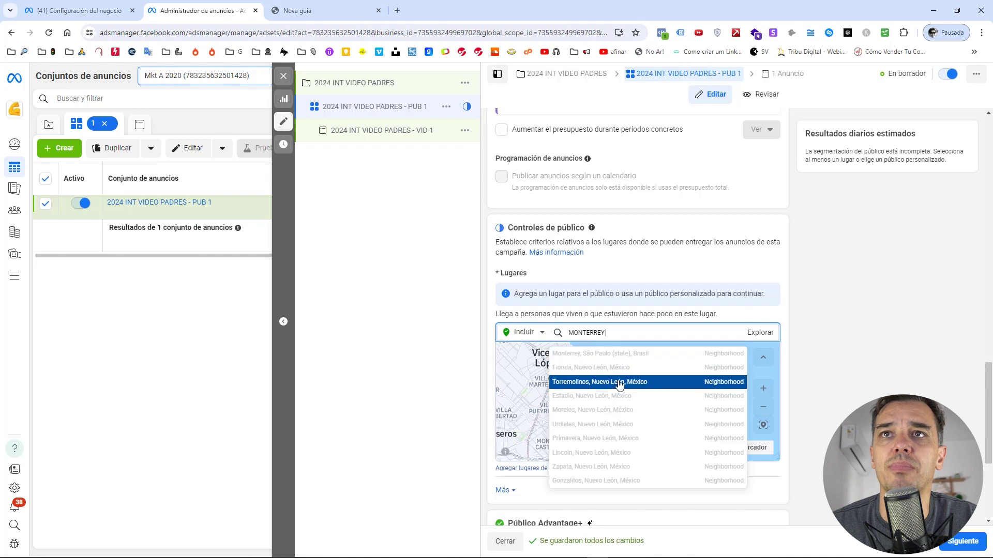
Search locations for Bogotá and include the city Bogotá, Distrito Especial, Colombia.
{"action": "double_click", "coordinate": [614, 333]}
{"action": "type", "text": "BOGOTA"}
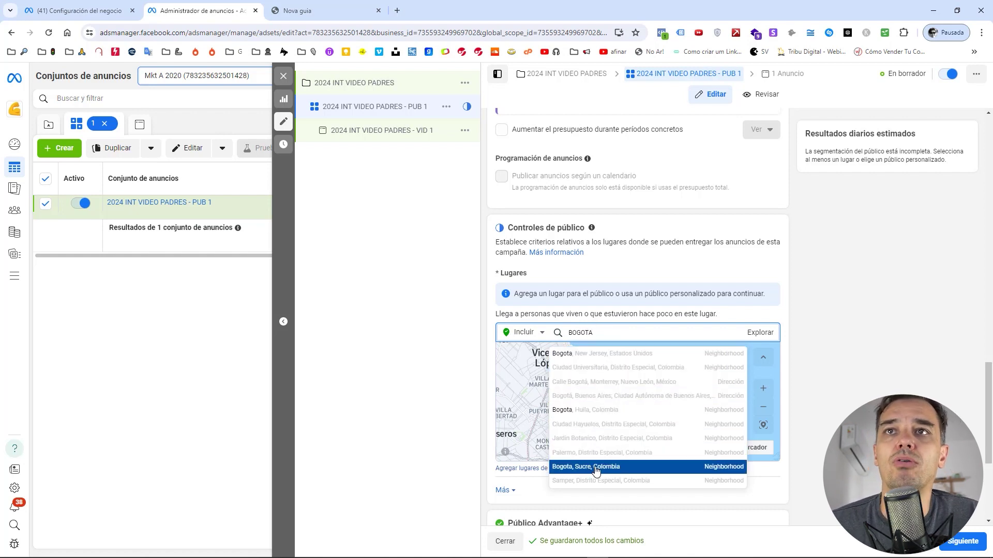
{"action": "double_click", "coordinate": [610, 331]}
{"action": "left_click", "coordinate": [610, 332]}
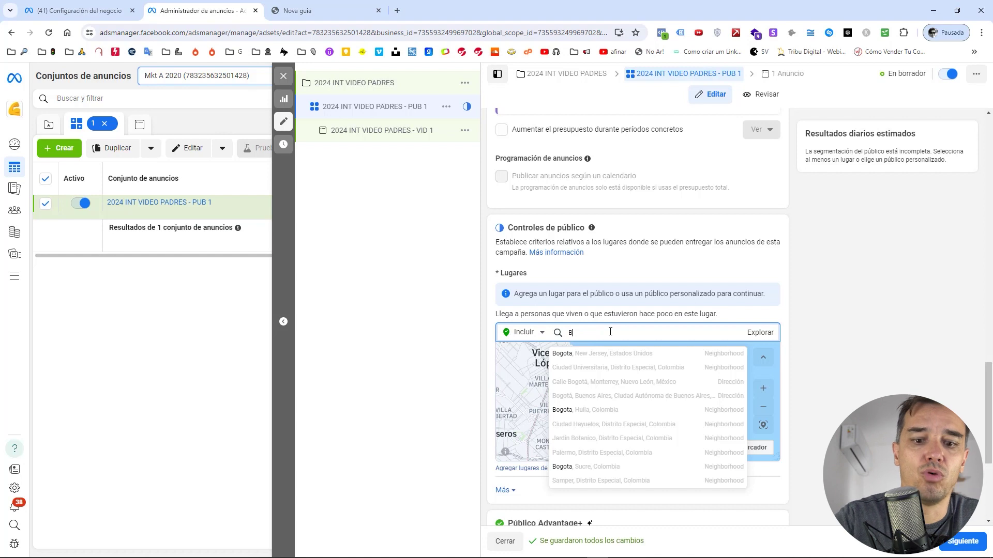
{"action": "type", "text": "ogotá"}
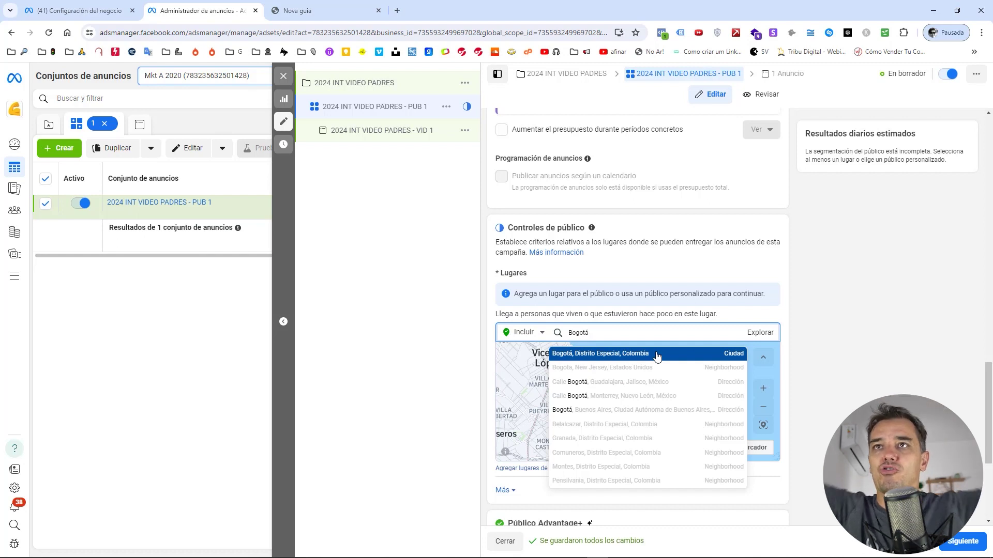
{"action": "left_click", "coordinate": [734, 355]}
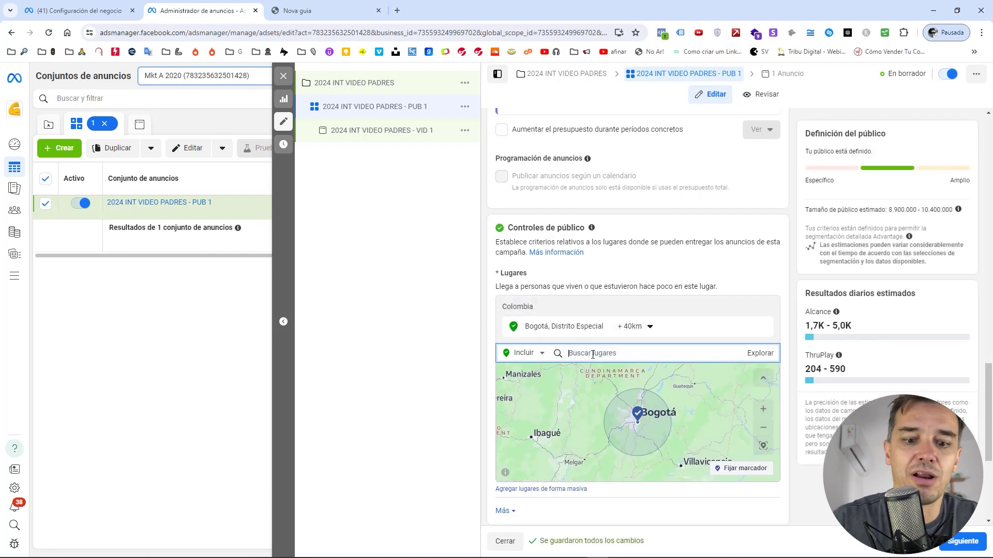
Include the city Monterrey, Nuevo León, México as a second location and remove it again.
{"action": "type", "text": "Monter"}
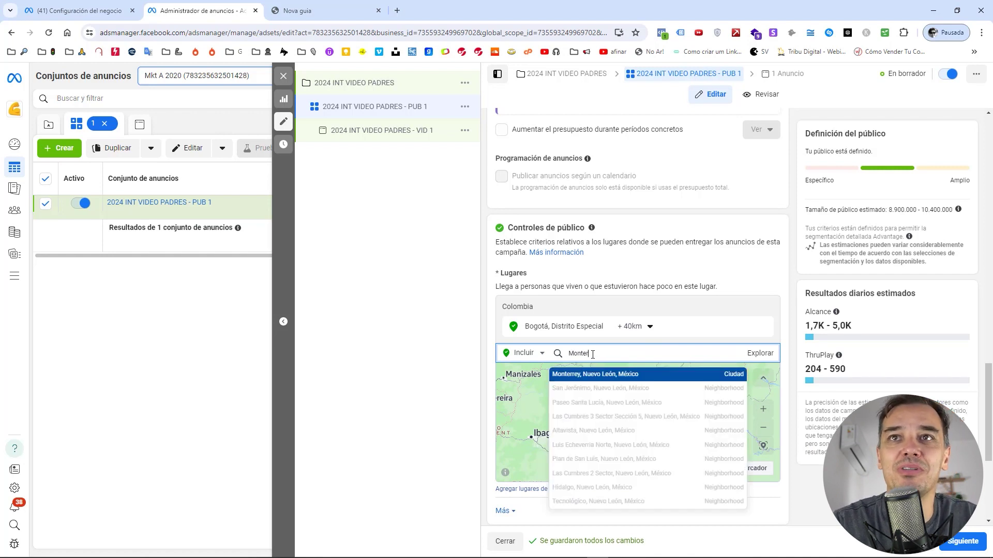
{"action": "left_click", "coordinate": [657, 378]}
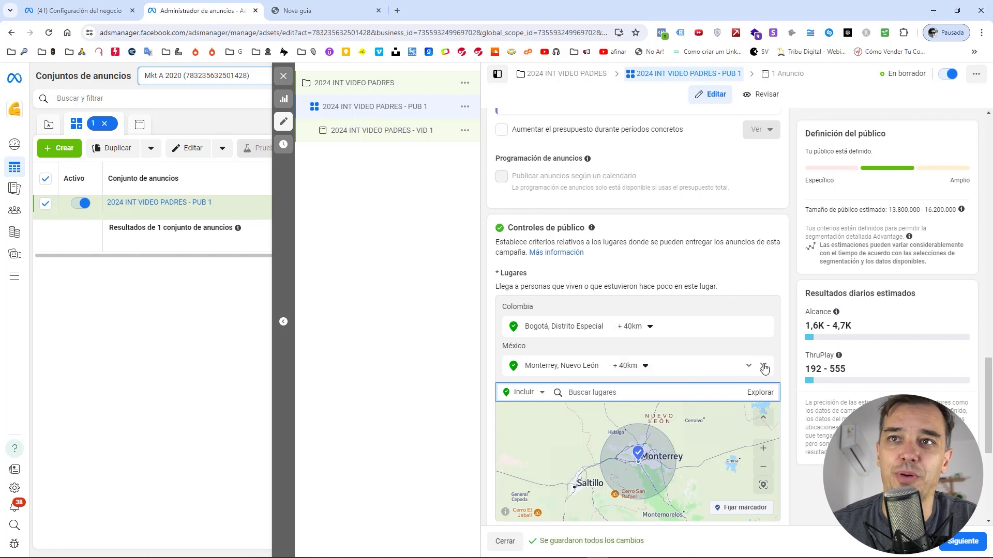
{"action": "left_click", "coordinate": [763, 366]}
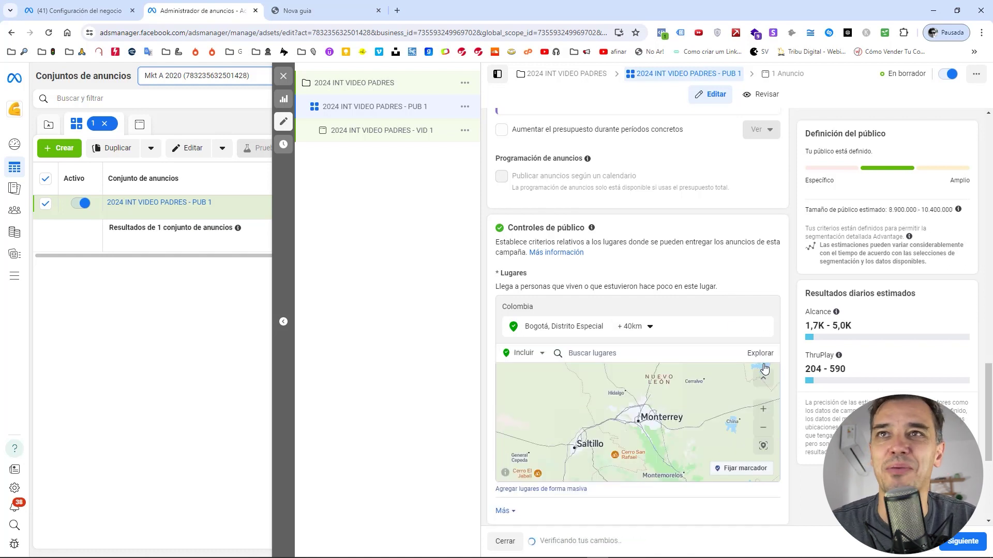
Check the area covered around Bogotá, Distrito Especial on the map and set its radius to 17 km.
{"action": "left_click", "coordinate": [642, 327]}
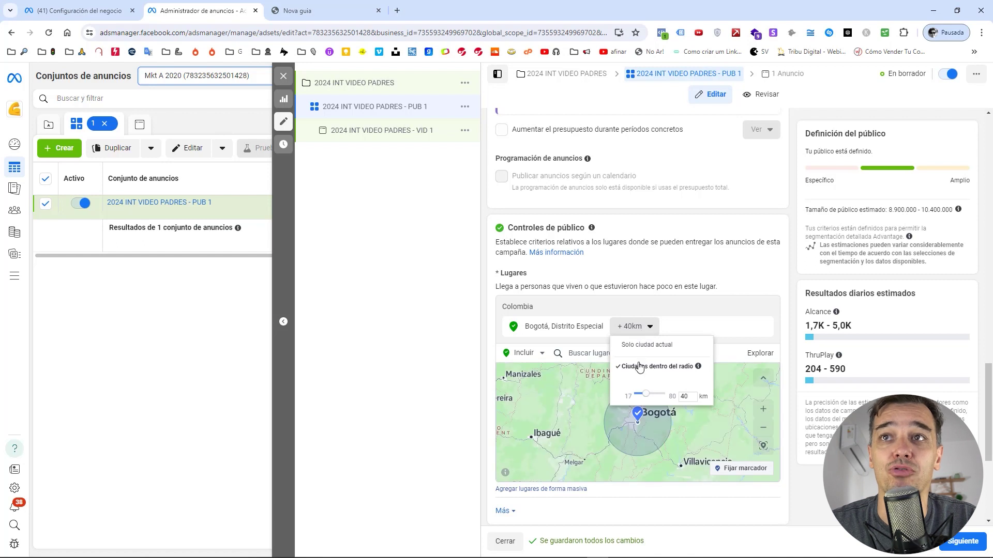
{"action": "scroll", "coordinate": [646, 431], "scroll_direction": "up", "scroll_amount": 4}
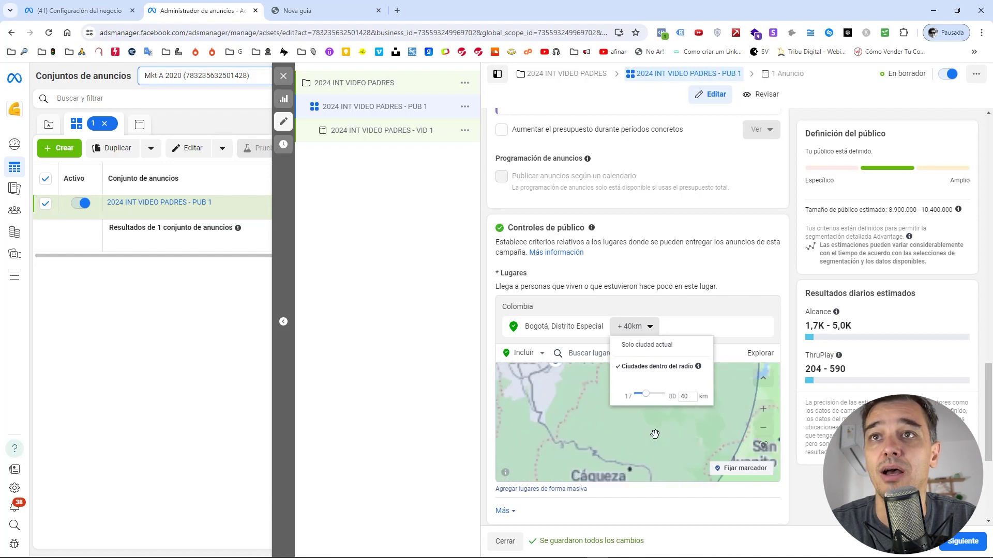
{"action": "scroll", "coordinate": [655, 434], "scroll_direction": "down", "scroll_amount": 4}
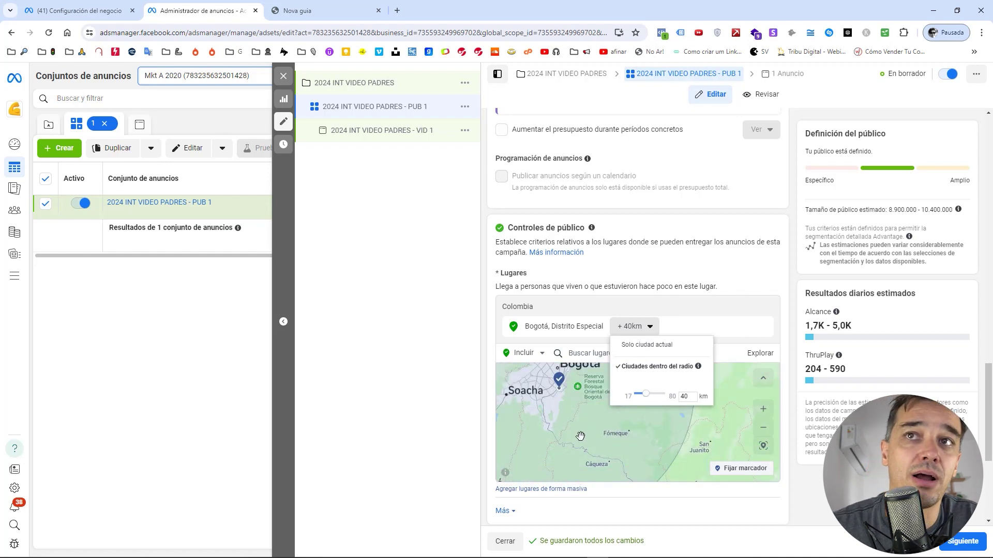
{"action": "left_click_drag", "start_coordinate": [570, 448], "coordinate": [663, 448]}
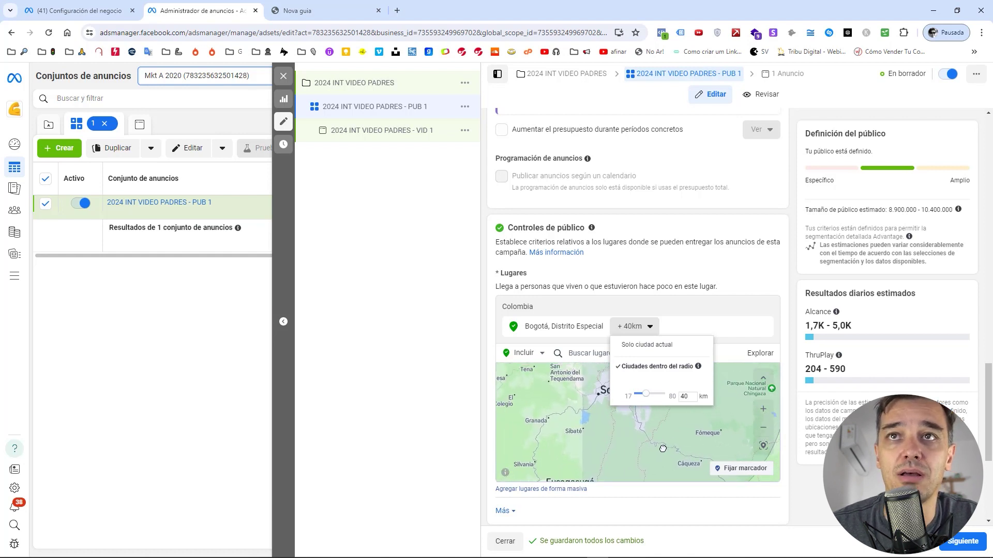
{"action": "left_click_drag", "start_coordinate": [546, 397], "coordinate": [562, 425]}
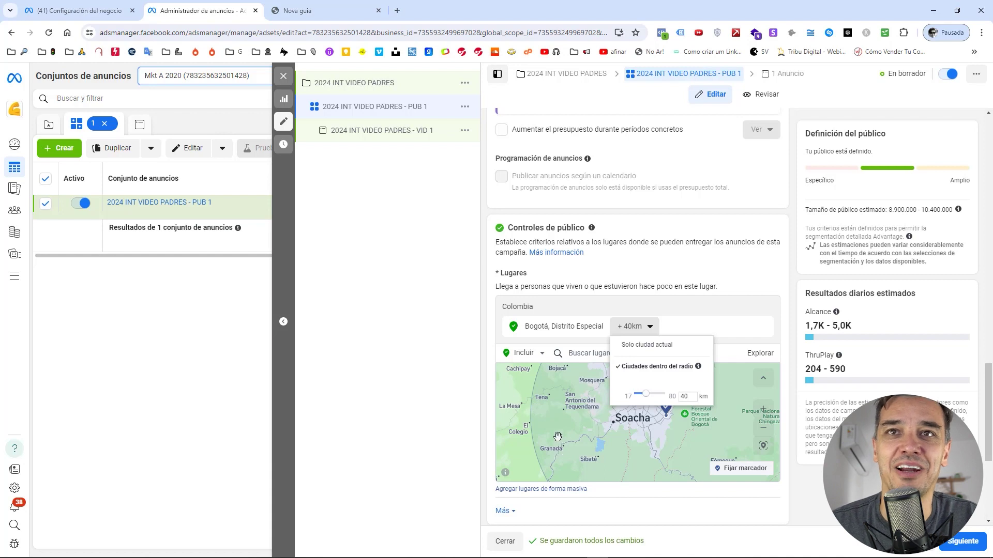
{"action": "left_click_drag", "start_coordinate": [563, 409], "coordinate": [545, 453]}
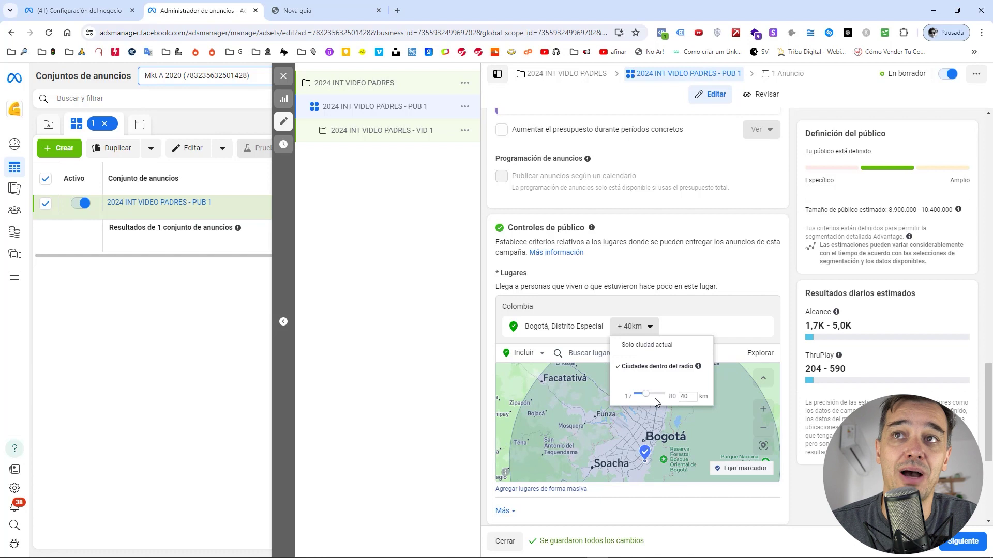
{"action": "left_click_drag", "start_coordinate": [646, 400], "coordinate": [639, 398]}
{"action": "left_click", "coordinate": [648, 428]}
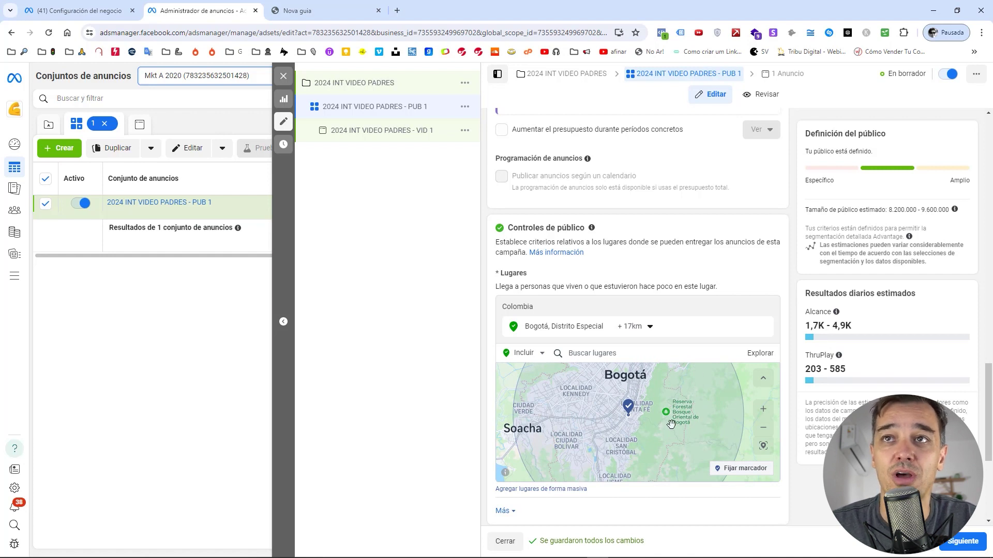
Limit Bogotá, Distrito Especial to Solo ciudad actual and remove it from the audience locations.
{"action": "left_click", "coordinate": [647, 330]}
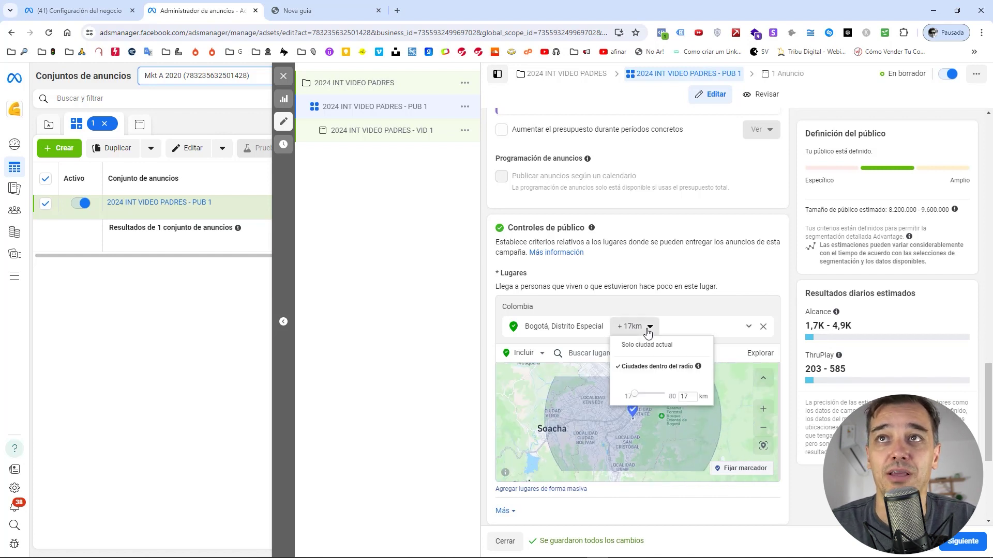
{"action": "left_click", "coordinate": [635, 346]}
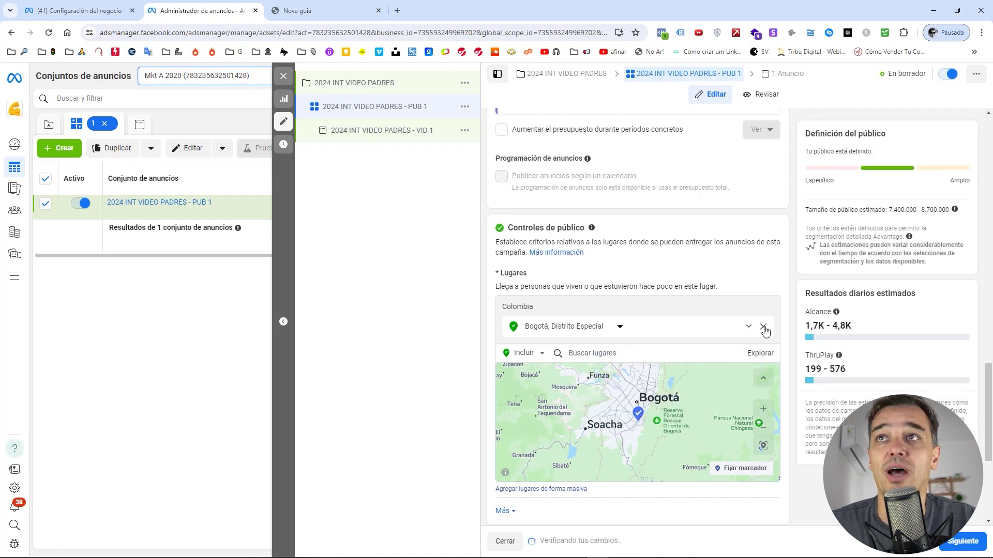
{"action": "left_click", "coordinate": [763, 326]}
Include the country Colombia as a location and restrict it to cities only.
{"action": "left_click", "coordinate": [593, 335]}
{"action": "type", "text": "co"}
{"action": "key", "text": "BackSpace"}
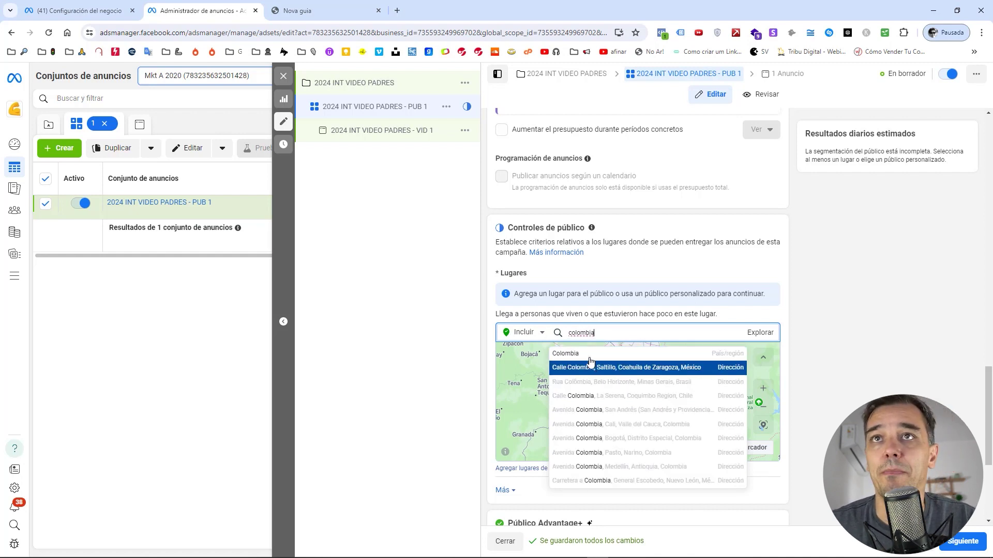
{"action": "left_click", "coordinate": [589, 355]}
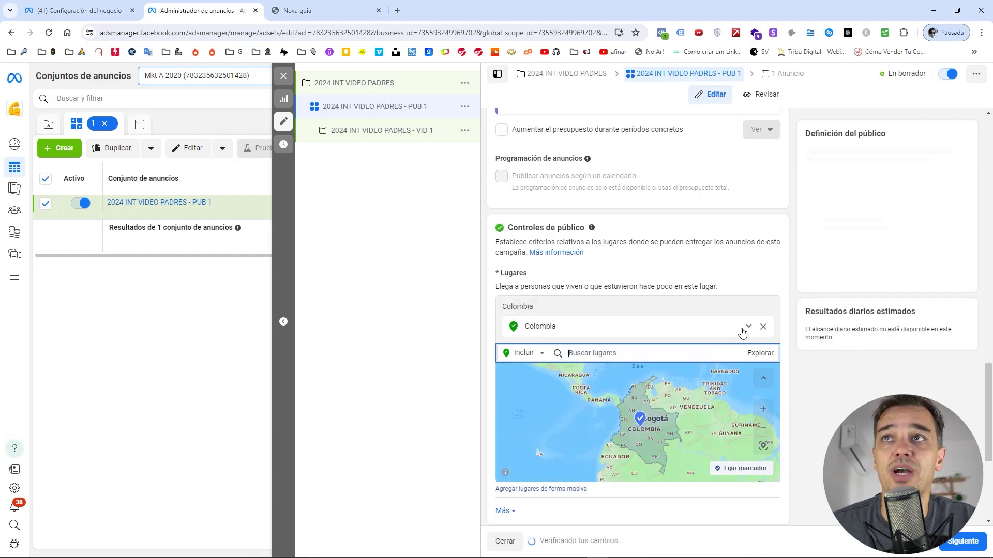
{"action": "left_click", "coordinate": [748, 328]}
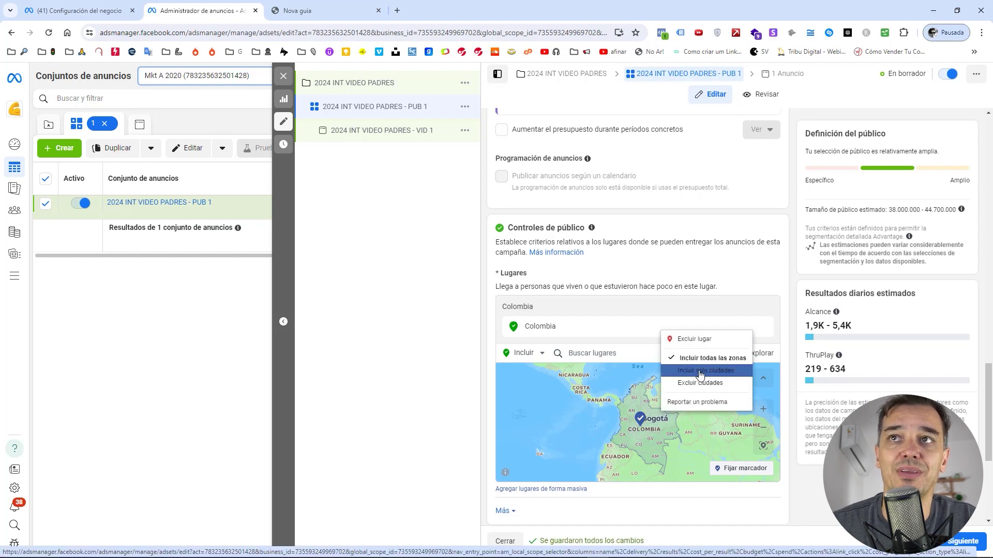
{"action": "left_click", "coordinate": [719, 371]}
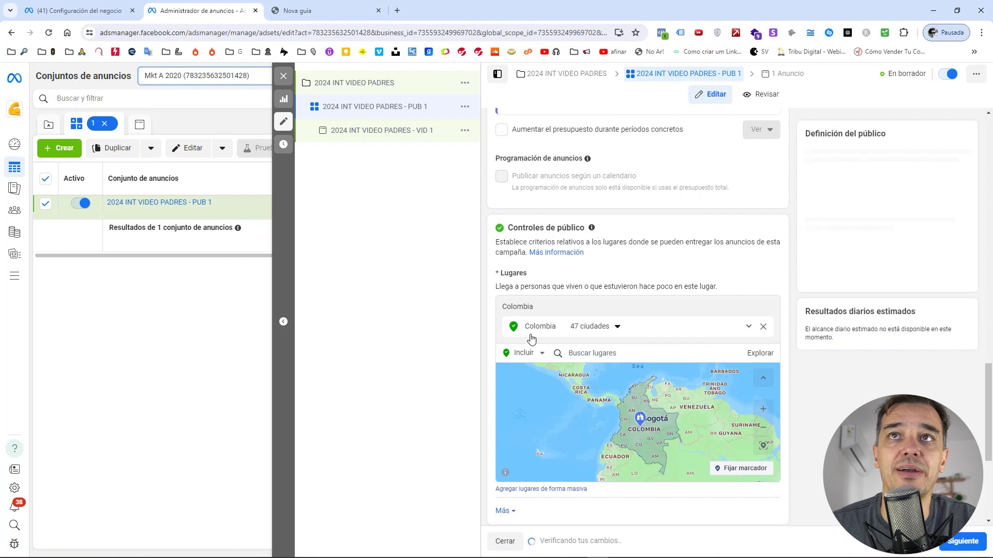
Set the minimum population of Colombia's included cities to 500.000 and check the maximum population options.
{"action": "left_click", "coordinate": [600, 332]}
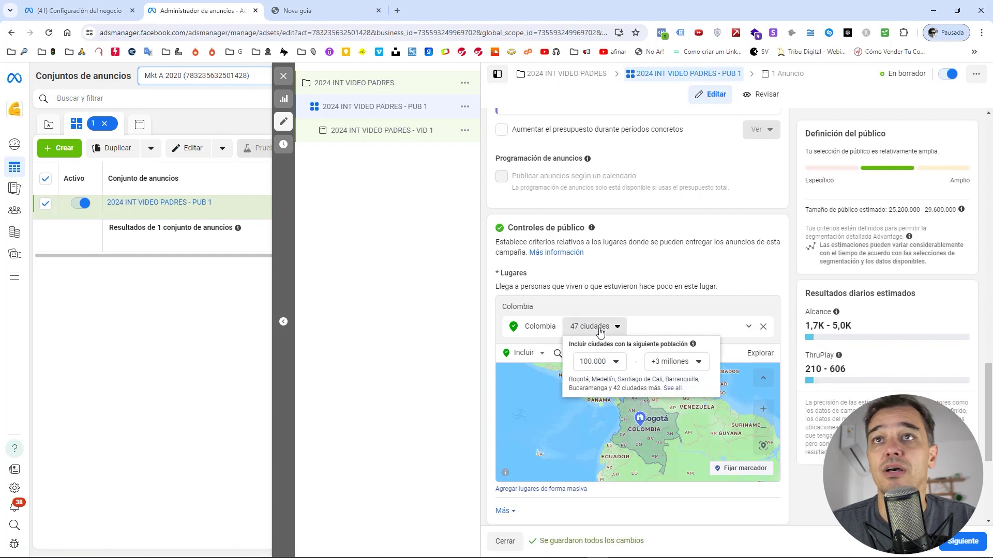
{"action": "left_click", "coordinate": [619, 367]}
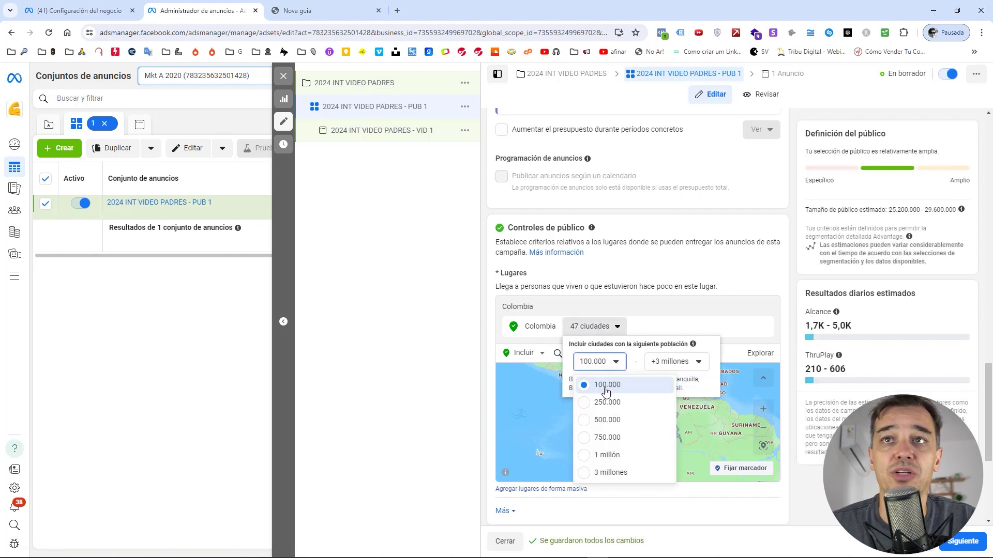
{"action": "left_click", "coordinate": [585, 420]}
{"action": "left_click", "coordinate": [618, 328]}
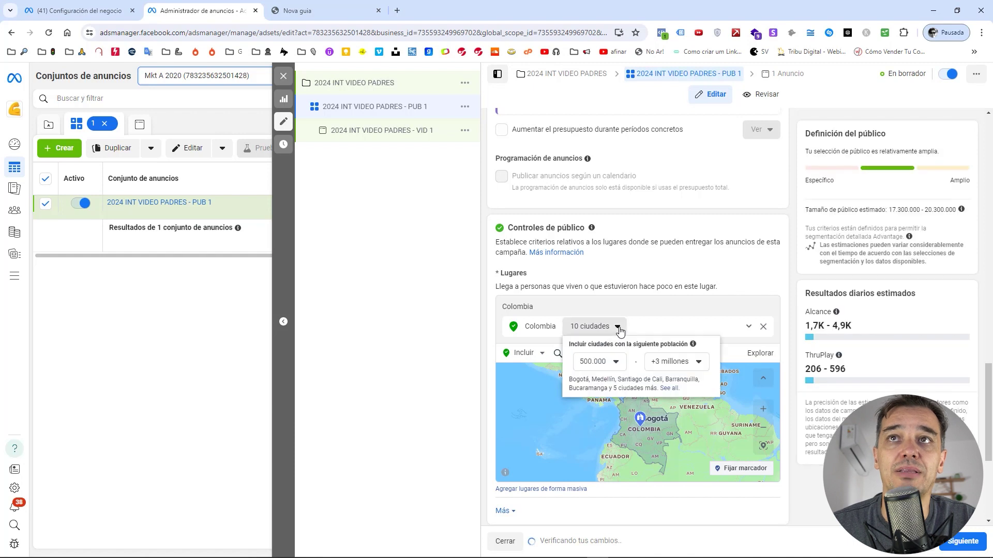
{"action": "left_click", "coordinate": [673, 364]}
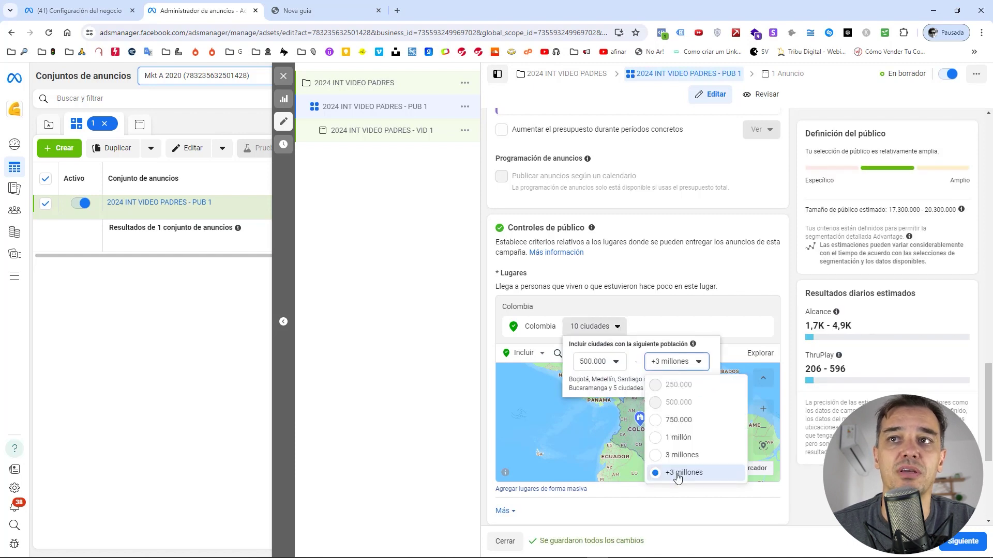
{"action": "left_click", "coordinate": [419, 361]}
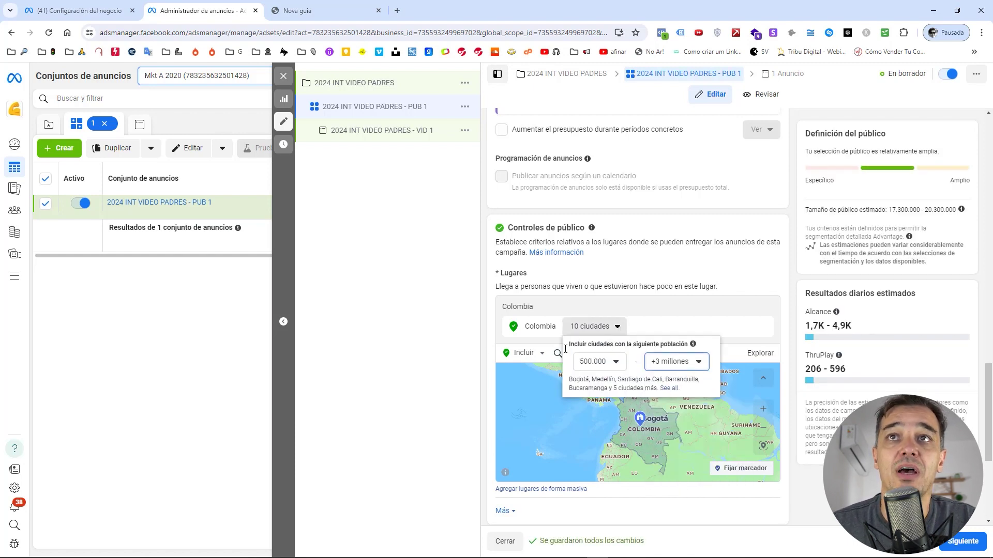
{"action": "left_click", "coordinate": [586, 328]}
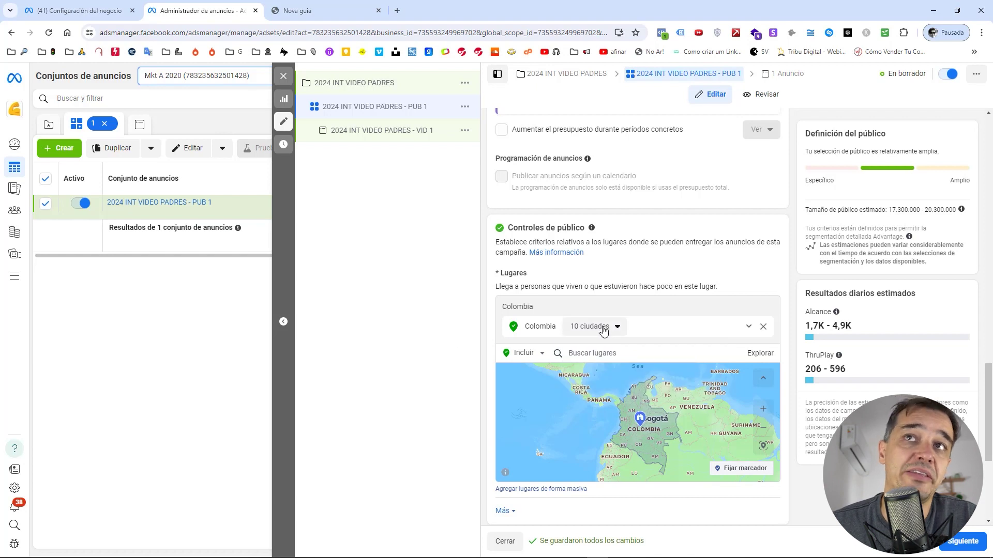
Try minimum city populations of 1 millón and 3 millones for Colombia.
{"action": "left_click", "coordinate": [603, 330]}
{"action": "left_click", "coordinate": [599, 365]}
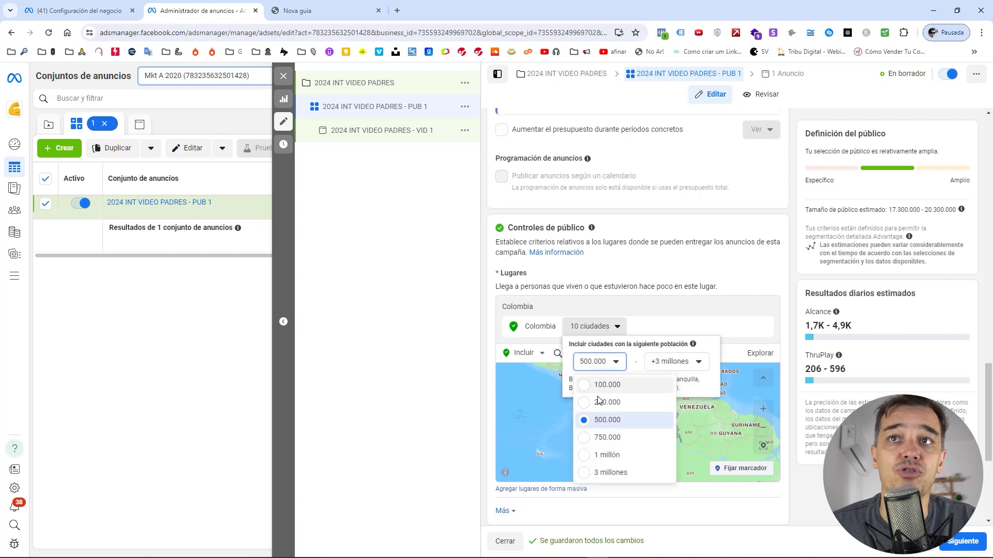
{"action": "left_click", "coordinate": [605, 455]}
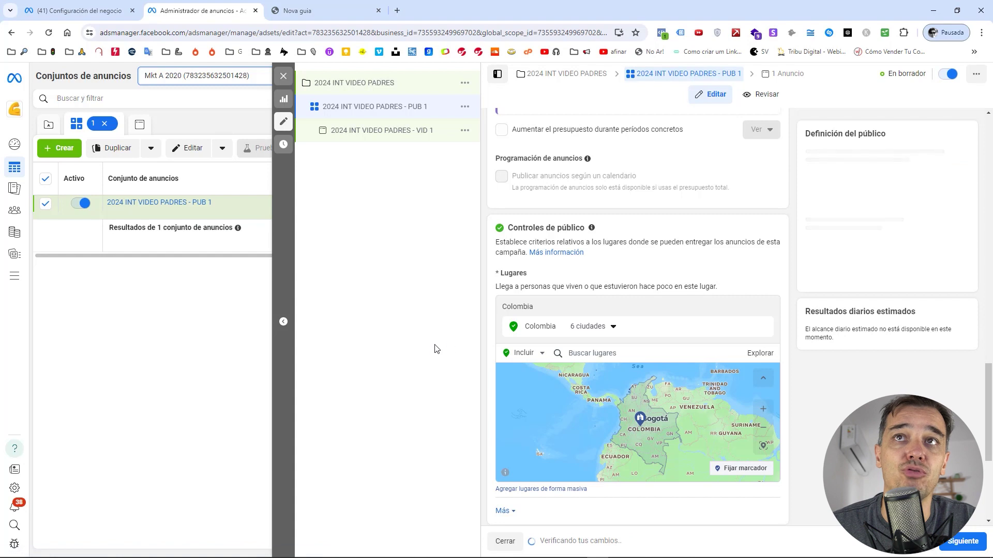
{"action": "left_click", "coordinate": [590, 330]}
{"action": "left_click", "coordinate": [598, 363]}
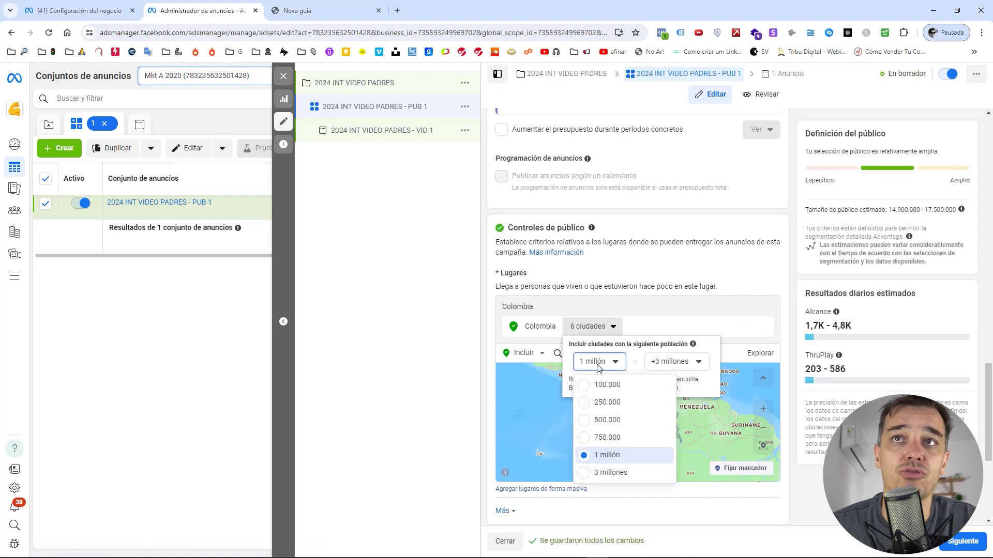
{"action": "left_click", "coordinate": [611, 473]}
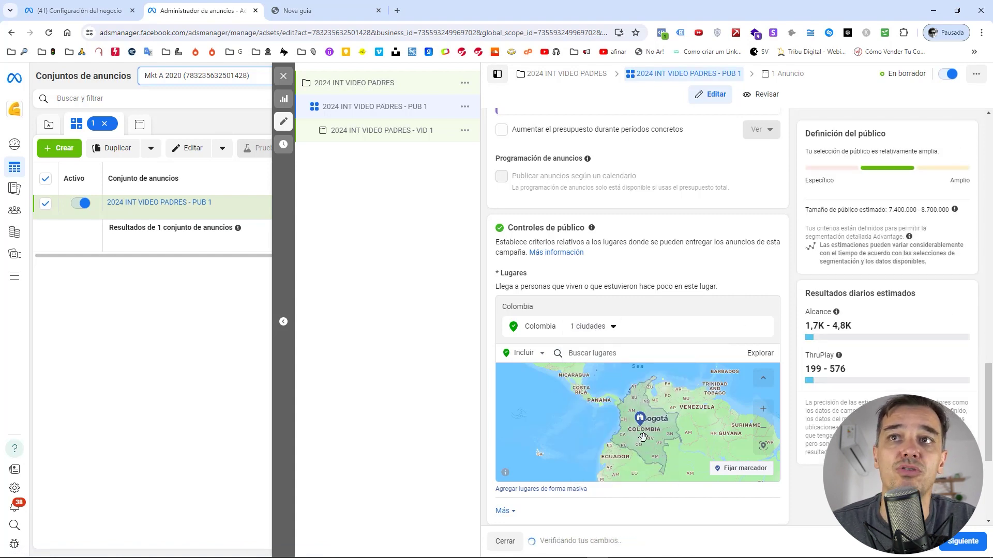
Set the minimum population of Colombia's included cities to 250.000.
{"action": "left_click", "coordinate": [594, 330]}
{"action": "left_click", "coordinate": [591, 371]}
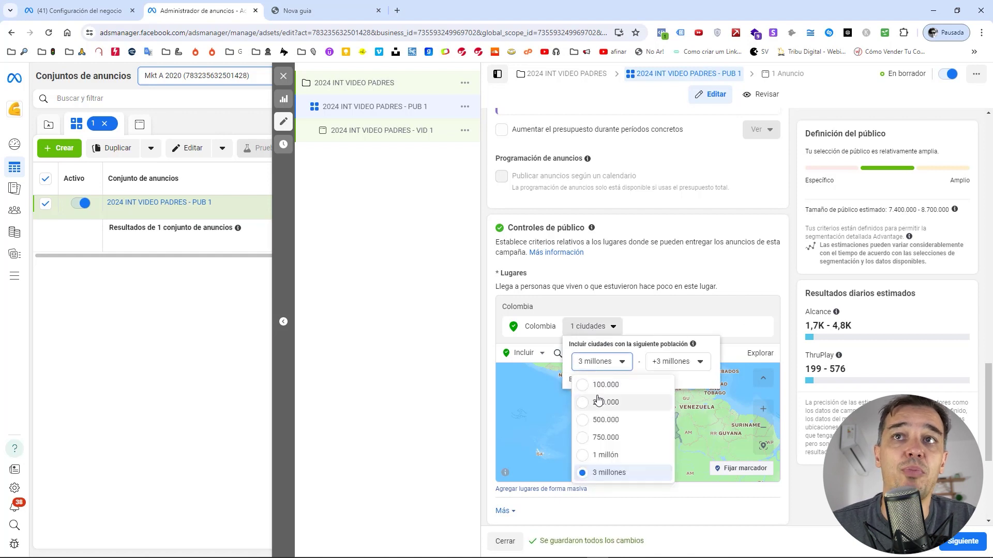
{"action": "left_click", "coordinate": [601, 401]}
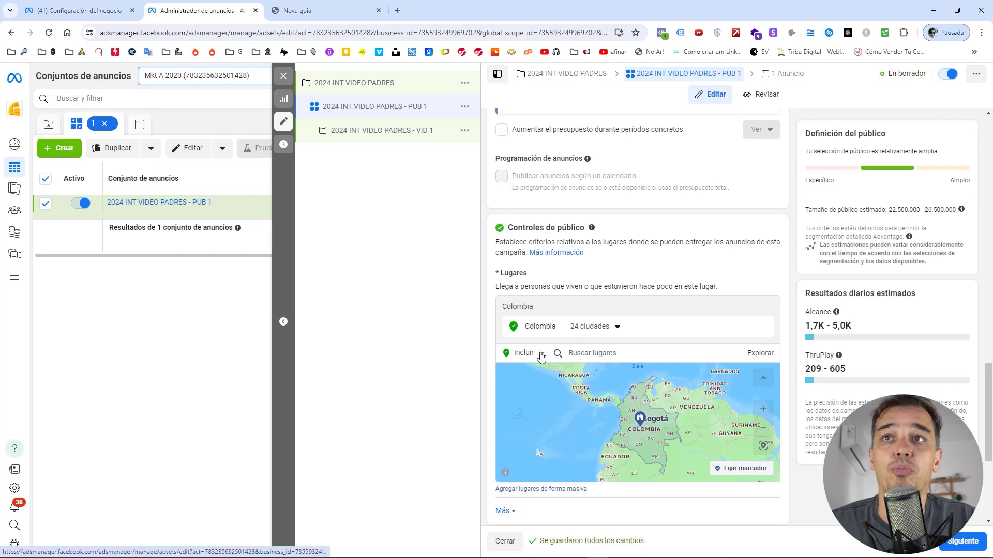
{"action": "mouse_move", "coordinate": [759, 331]}
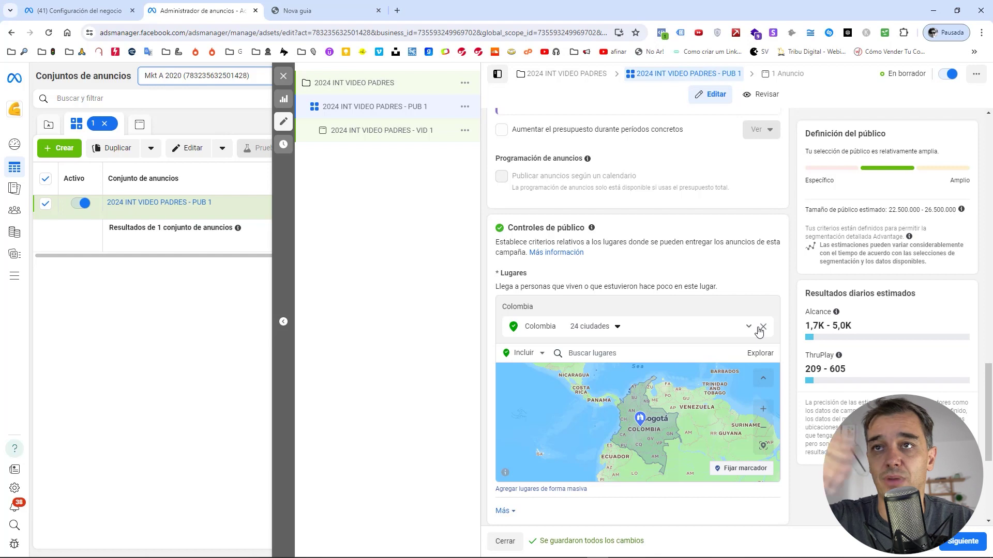
Expand the additional audience controls and set Edad mínima to 22.
{"action": "scroll", "coordinate": [772, 323], "scroll_direction": "down", "scroll_amount": 4}
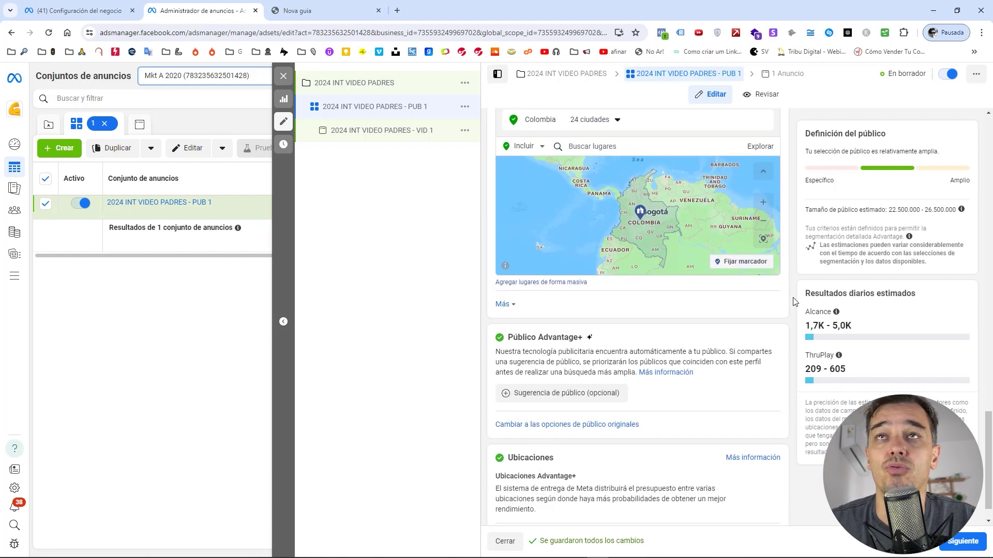
{"action": "scroll", "coordinate": [794, 302], "scroll_direction": "down", "scroll_amount": 1}
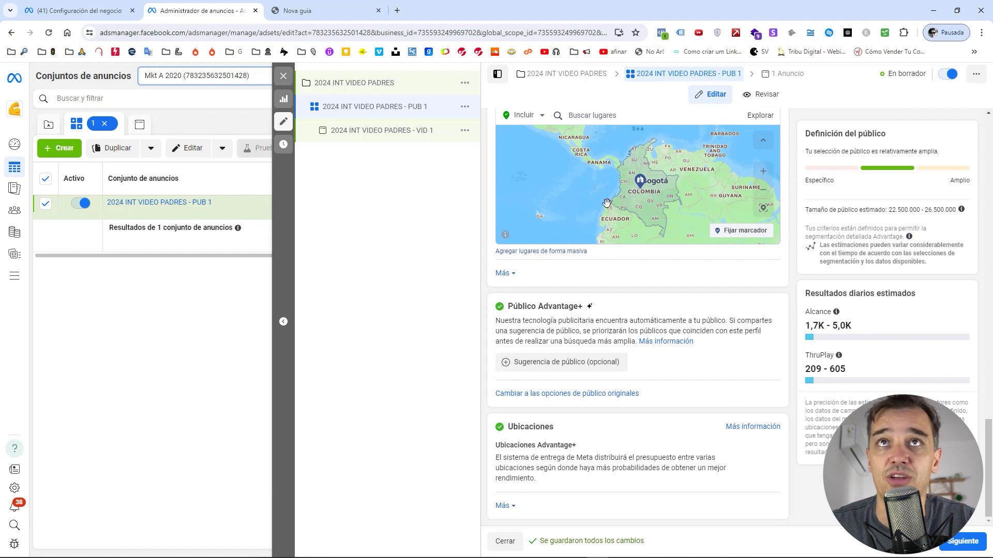
{"action": "left_click", "coordinate": [509, 274]}
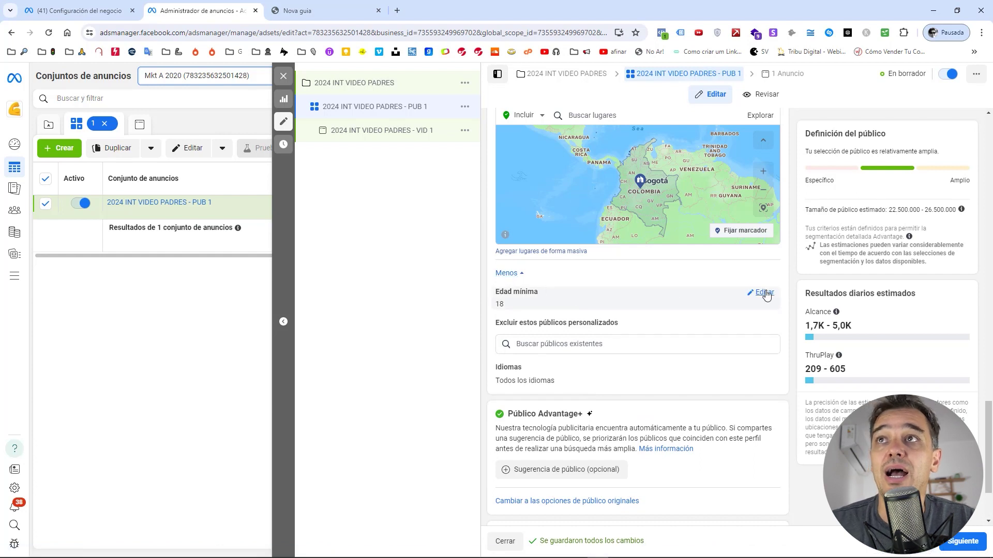
{"action": "left_click", "coordinate": [766, 297]}
{"action": "left_click", "coordinate": [522, 309]}
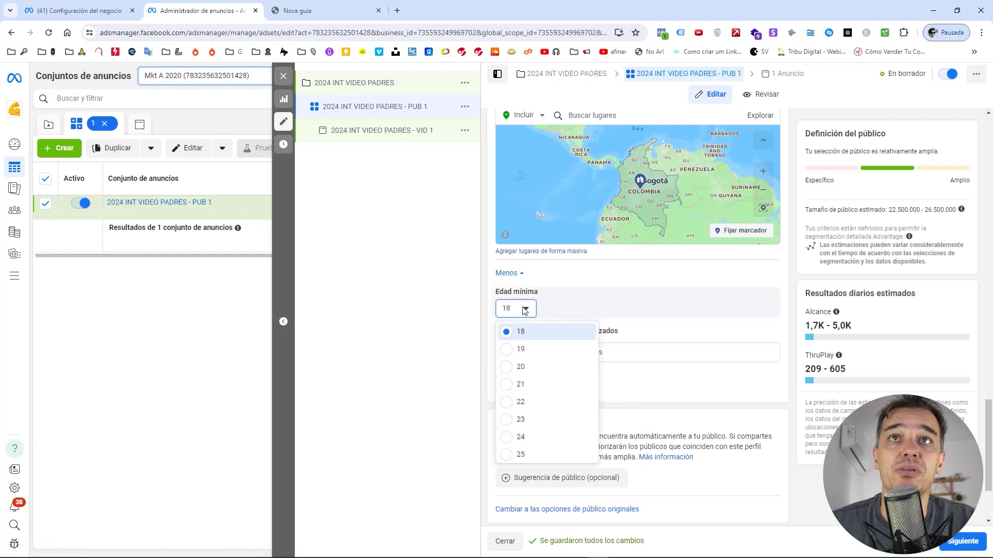
{"action": "left_click", "coordinate": [590, 402]}
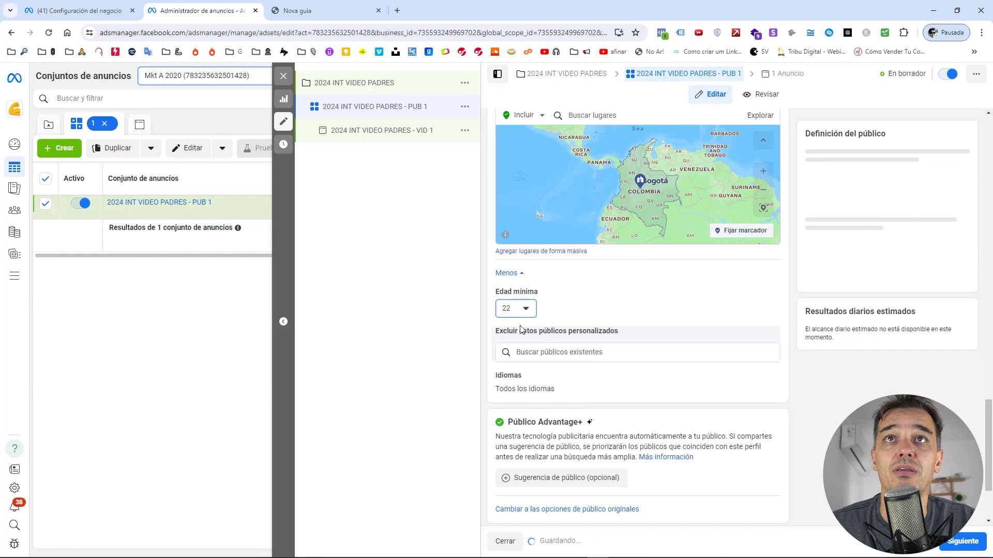
{"action": "scroll", "coordinate": [598, 307], "scroll_direction": "up", "scroll_amount": 2}
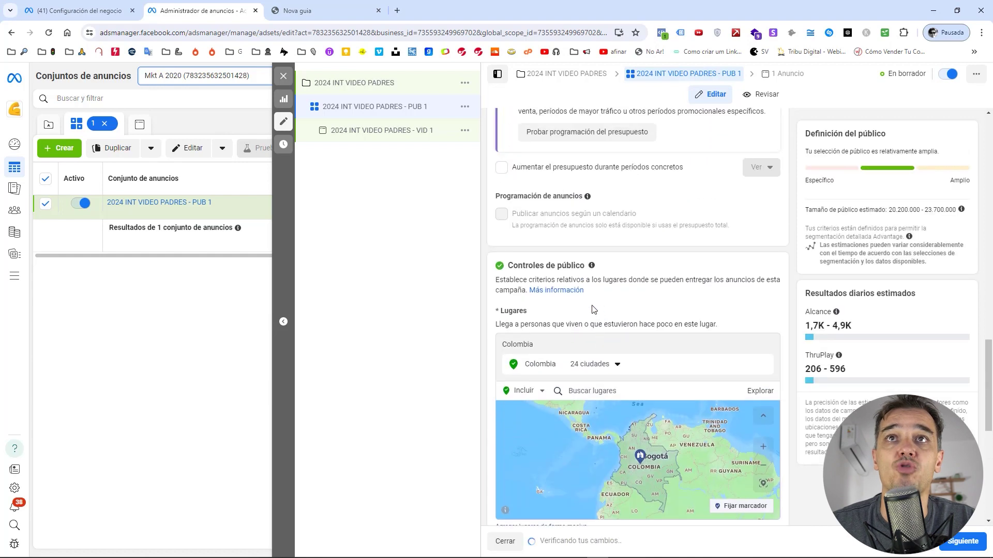
{"action": "scroll", "coordinate": [578, 305], "scroll_direction": "down", "scroll_amount": 4}
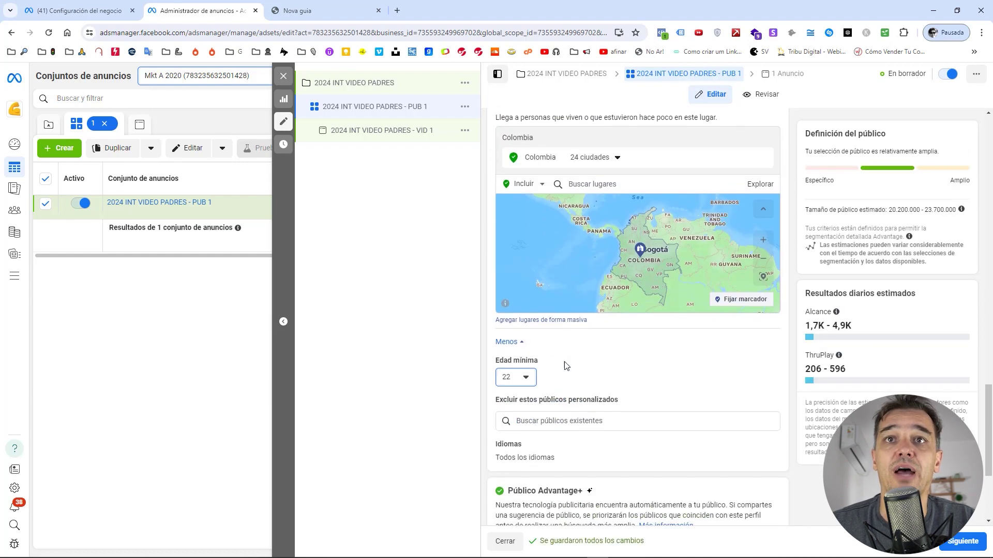
{"action": "scroll", "coordinate": [544, 356], "scroll_direction": "up", "scroll_amount": 3}
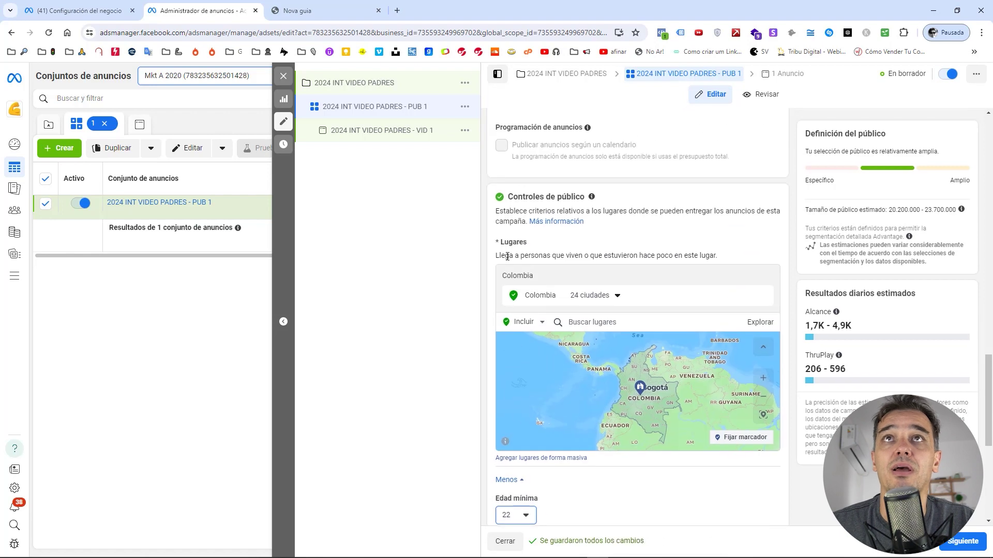
{"action": "scroll", "coordinate": [586, 282], "scroll_direction": "up", "scroll_amount": 1}
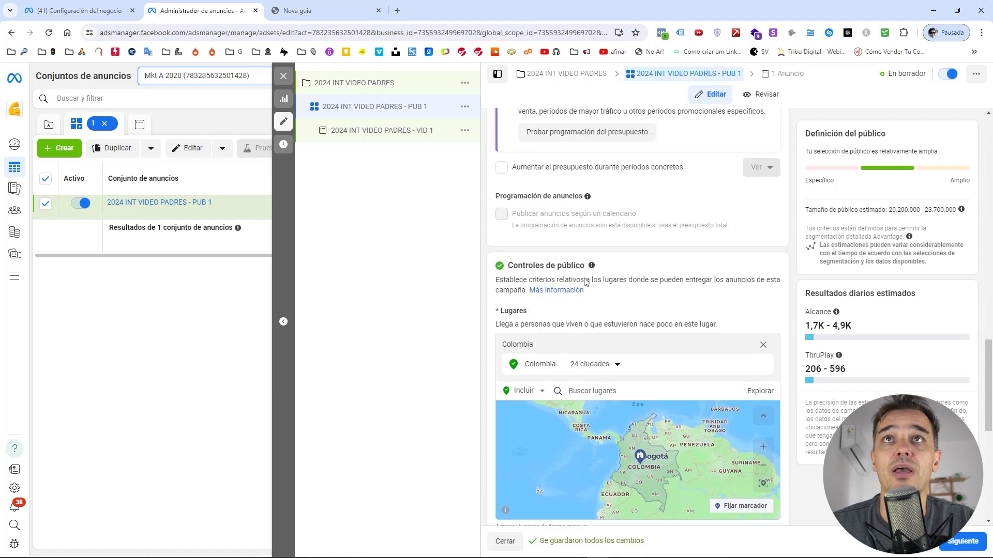
Set the ad set's start date to today, 13 de marzo de 2024, through the start date warning under Calendario.
{"action": "scroll", "coordinate": [585, 279], "scroll_direction": "up", "scroll_amount": 4}
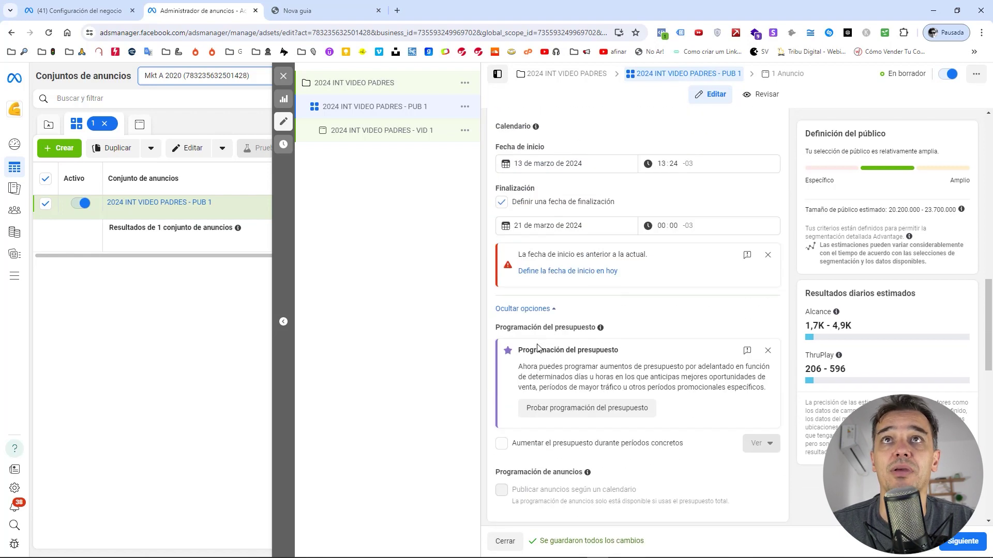
{"action": "left_click", "coordinate": [594, 276]}
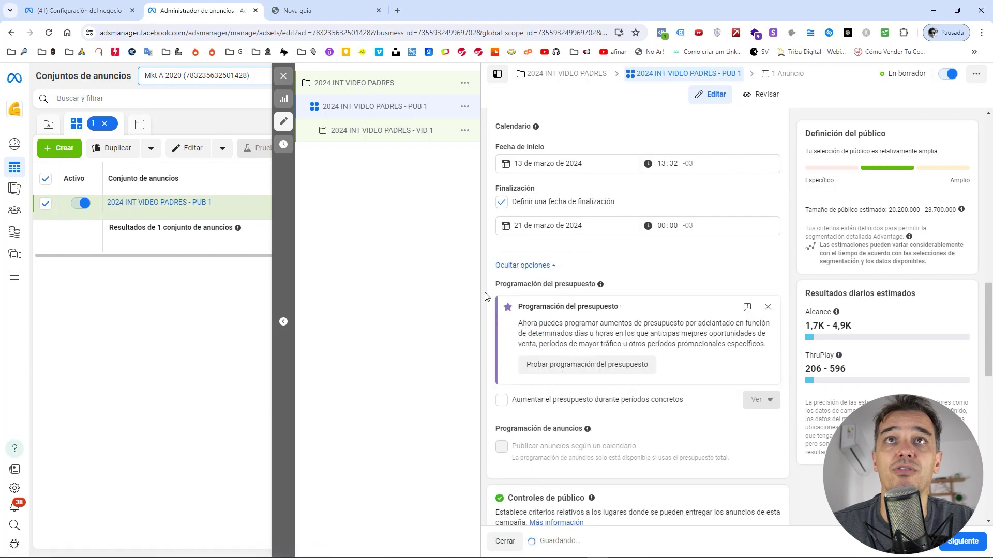
Review the ad set's performance goal, budget, calendar, audience controls and Público Advantage+ sections.
{"action": "scroll", "coordinate": [500, 300], "scroll_direction": "down", "scroll_amount": 3}
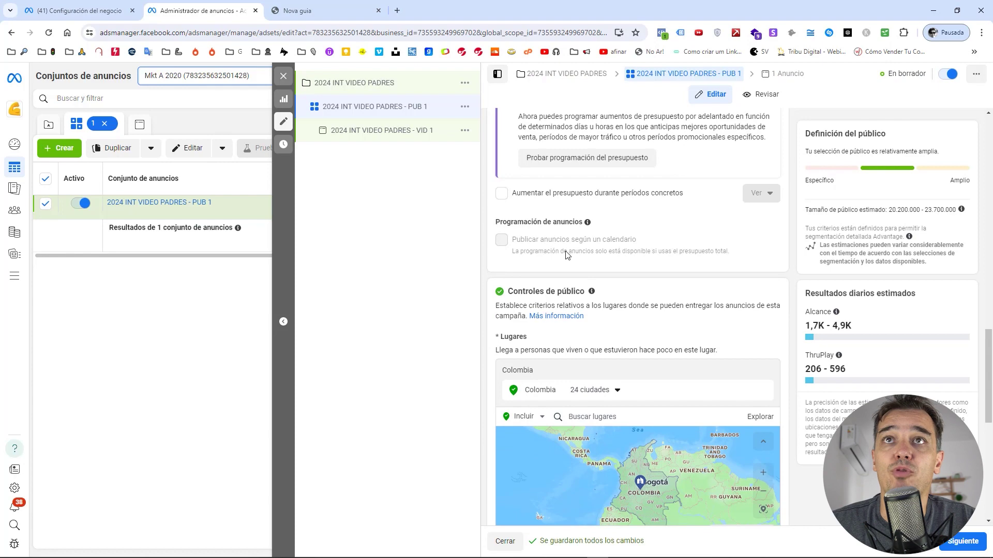
{"action": "scroll", "coordinate": [540, 287], "scroll_direction": "down", "scroll_amount": 5}
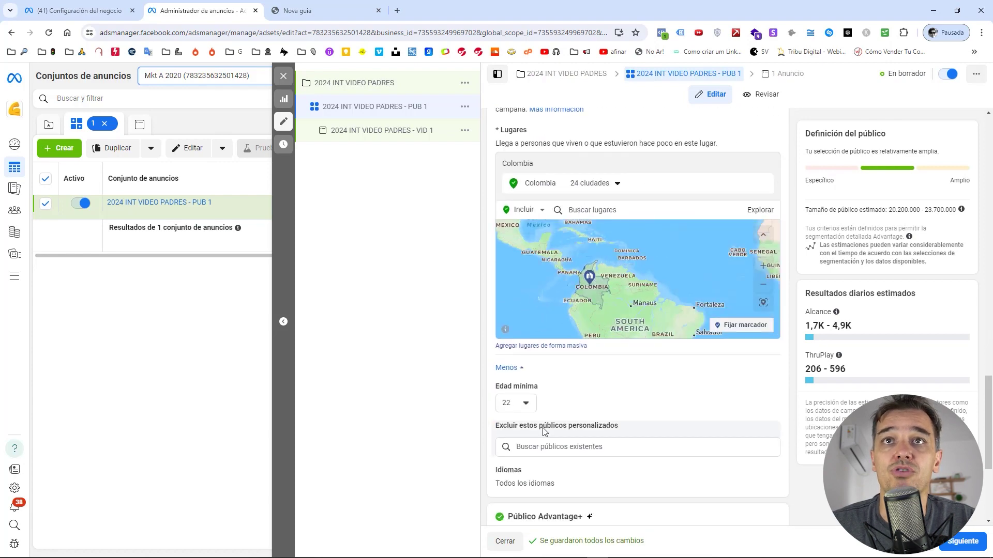
{"action": "scroll", "coordinate": [538, 416], "scroll_direction": "down", "scroll_amount": 4}
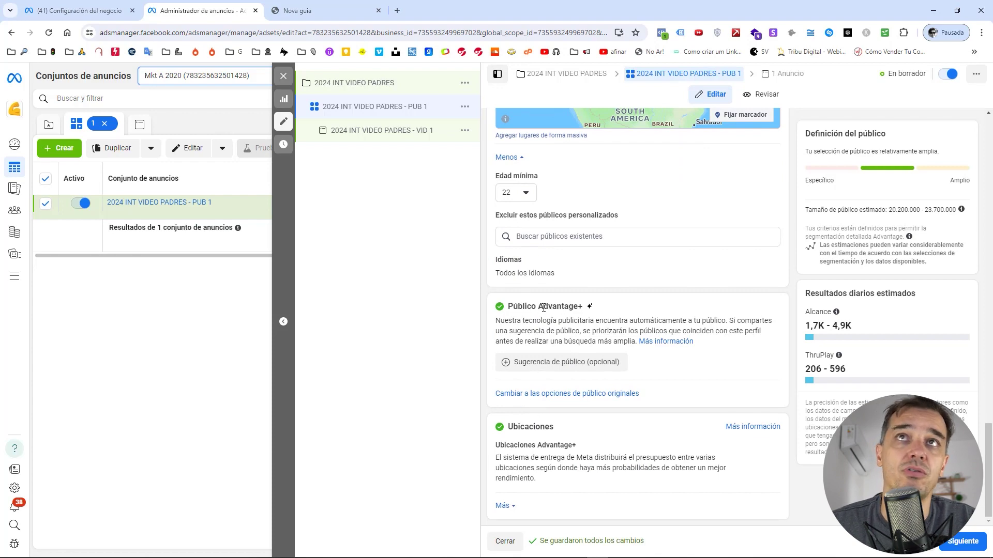
{"action": "scroll", "coordinate": [533, 274], "scroll_direction": "up", "scroll_amount": 5}
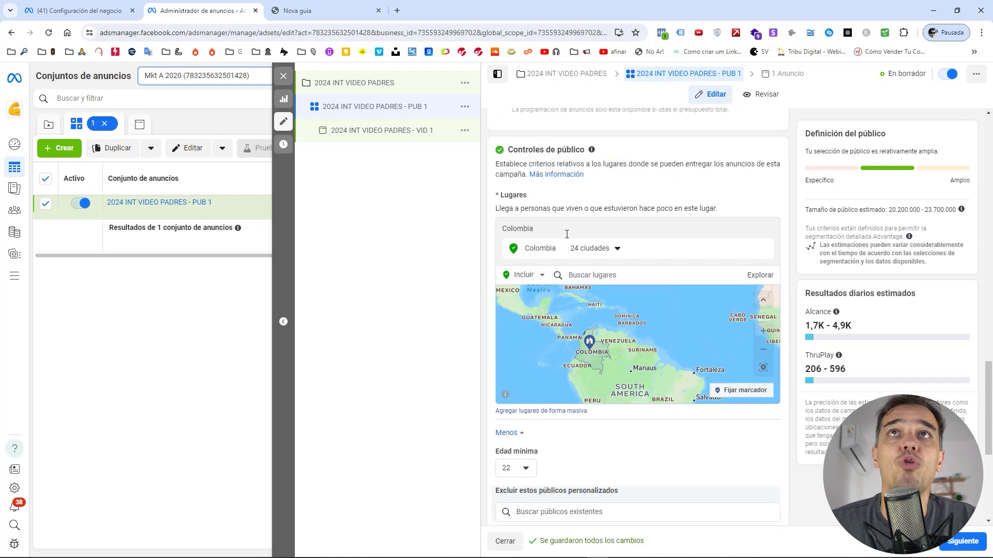
{"action": "scroll", "coordinate": [556, 207], "scroll_direction": "up", "scroll_amount": 5}
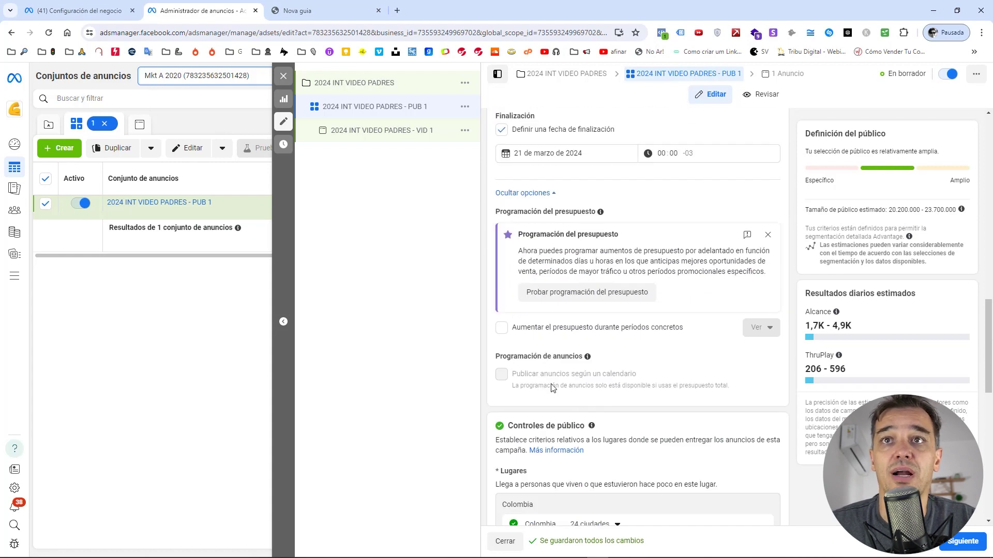
{"action": "scroll", "coordinate": [554, 387], "scroll_direction": "down", "scroll_amount": 3}
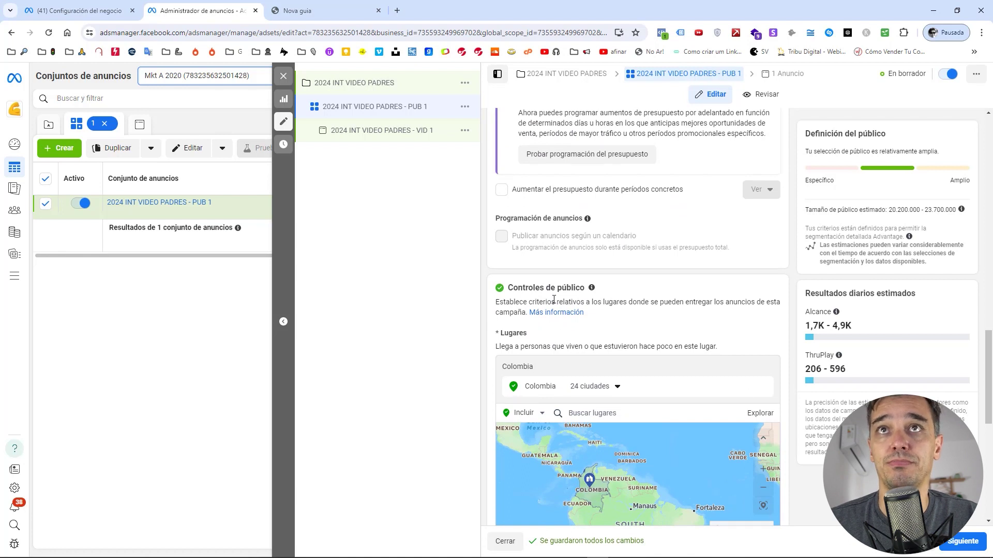
{"action": "scroll", "coordinate": [590, 312], "scroll_direction": "up", "scroll_amount": 4}
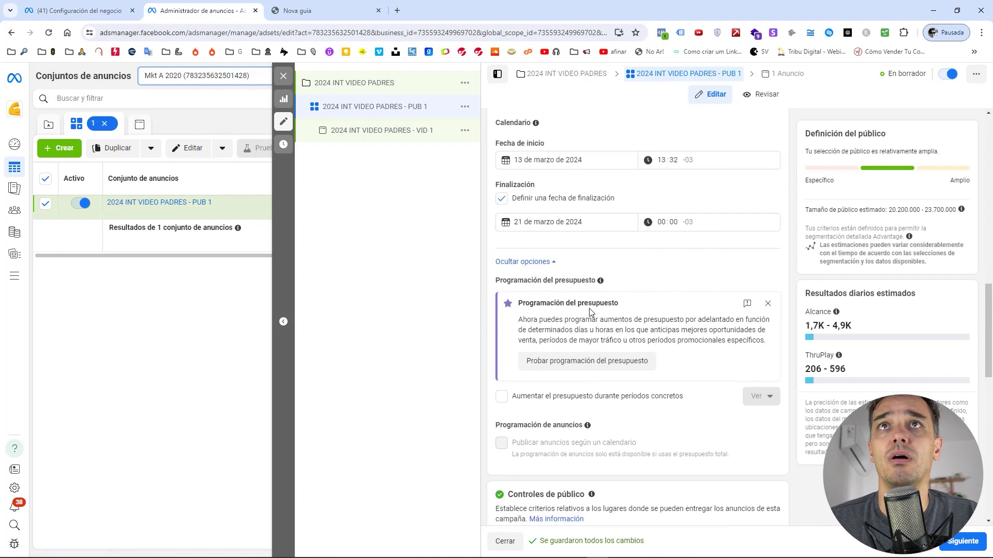
{"action": "scroll", "coordinate": [583, 303], "scroll_direction": "up", "scroll_amount": 10}
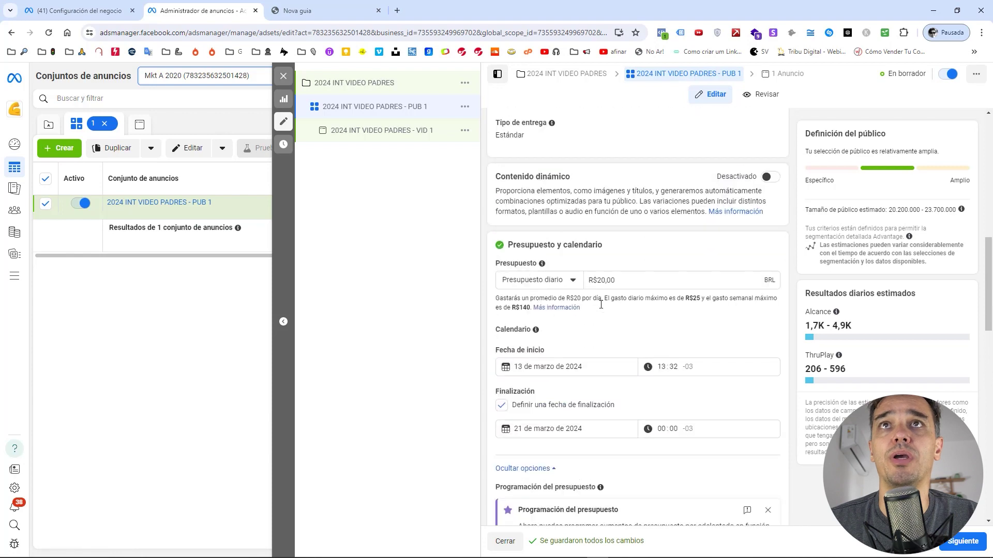
{"action": "scroll", "coordinate": [601, 309], "scroll_direction": "up", "scroll_amount": 5}
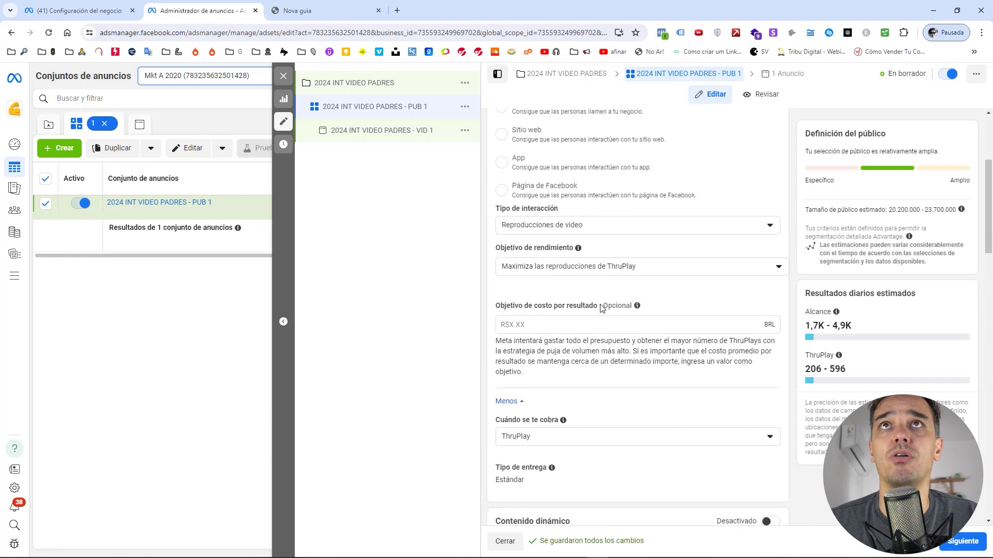
{"action": "scroll", "coordinate": [601, 310], "scroll_direction": "down", "scroll_amount": 7}
{"action": "scroll", "coordinate": [602, 310], "scroll_direction": "down", "scroll_amount": 14}
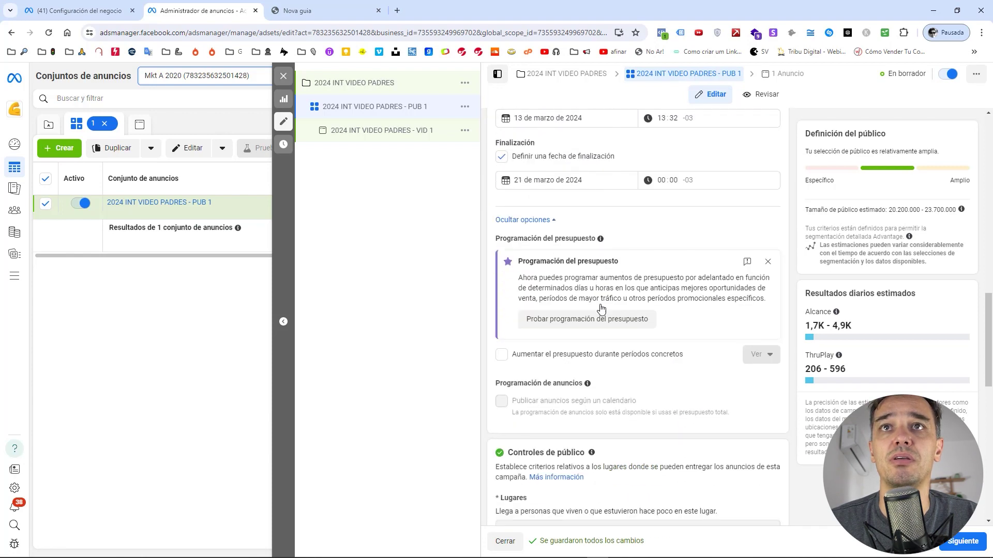
Check which existing custom audiences can be excluded in Controles de público, without selecting any.
{"action": "scroll", "coordinate": [565, 370], "scroll_direction": "down", "scroll_amount": 3}
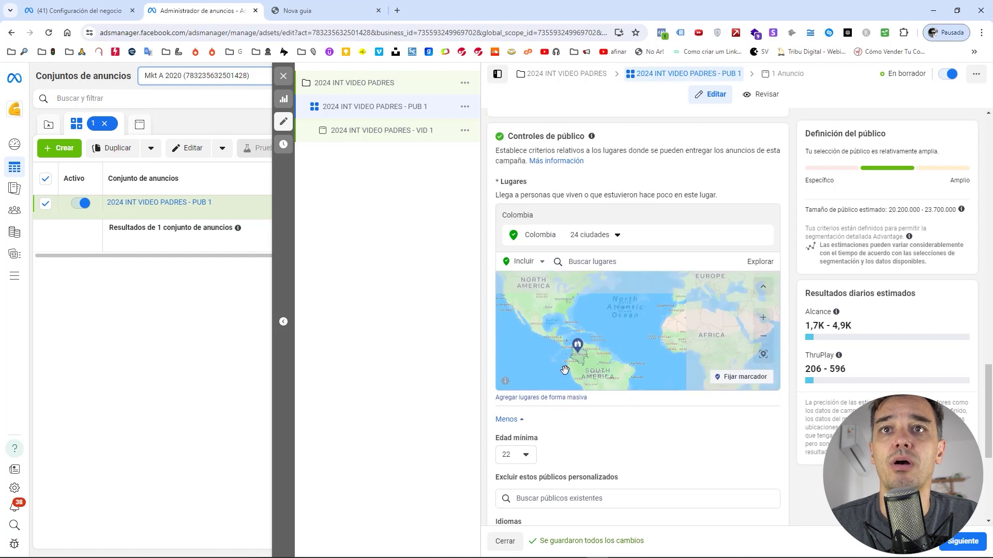
{"action": "scroll", "coordinate": [500, 425], "scroll_direction": "down", "scroll_amount": 1}
{"action": "left_click", "coordinate": [554, 430]}
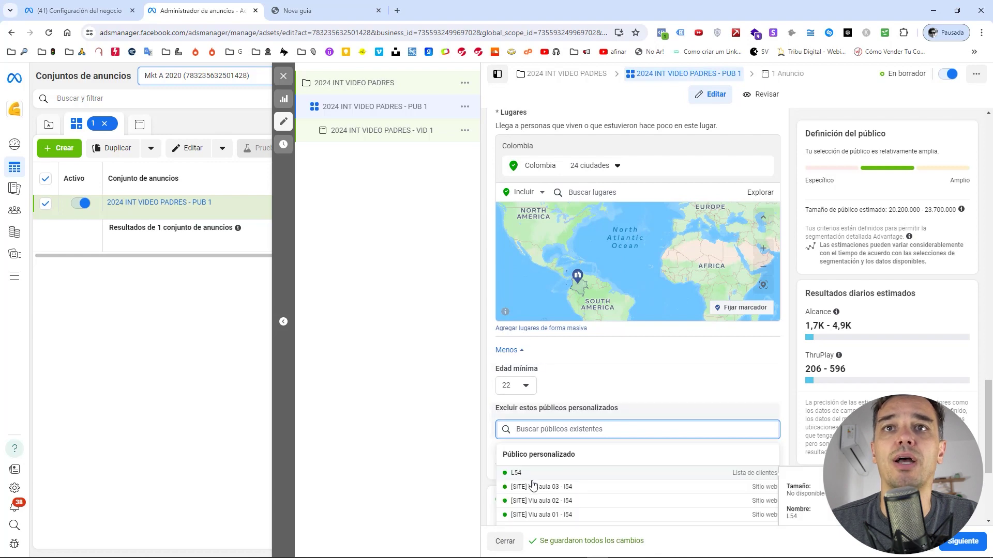
{"action": "left_click", "coordinate": [489, 373]}
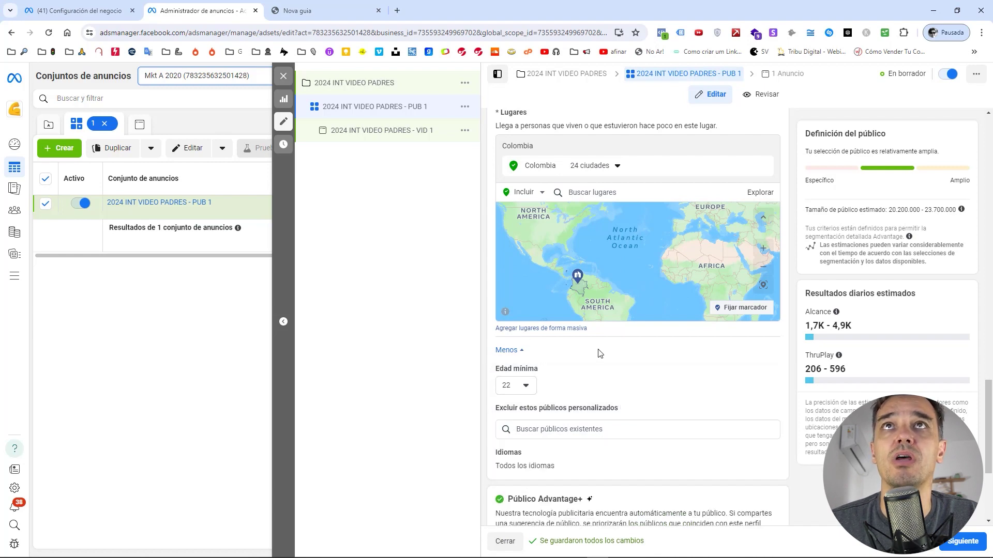
View the help article linked from Controles de público and close it.
{"action": "scroll", "coordinate": [597, 349], "scroll_direction": "up", "scroll_amount": 3}
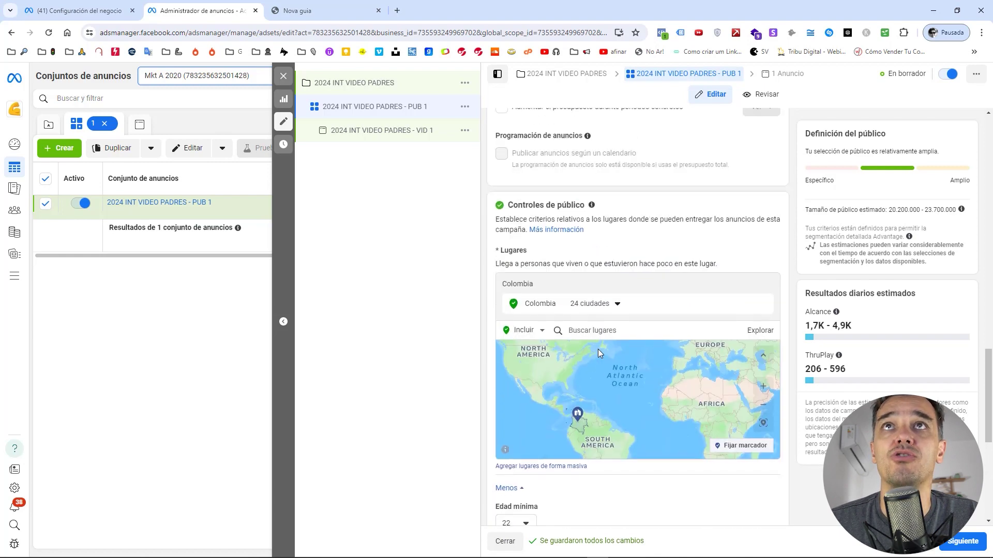
{"action": "left_click", "coordinate": [556, 231]}
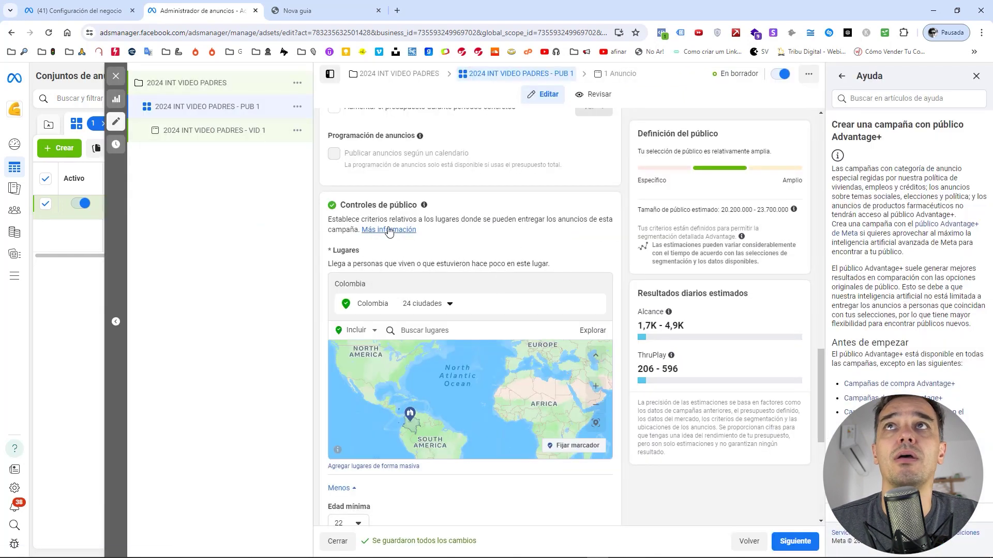
{"action": "left_click", "coordinate": [976, 77]}
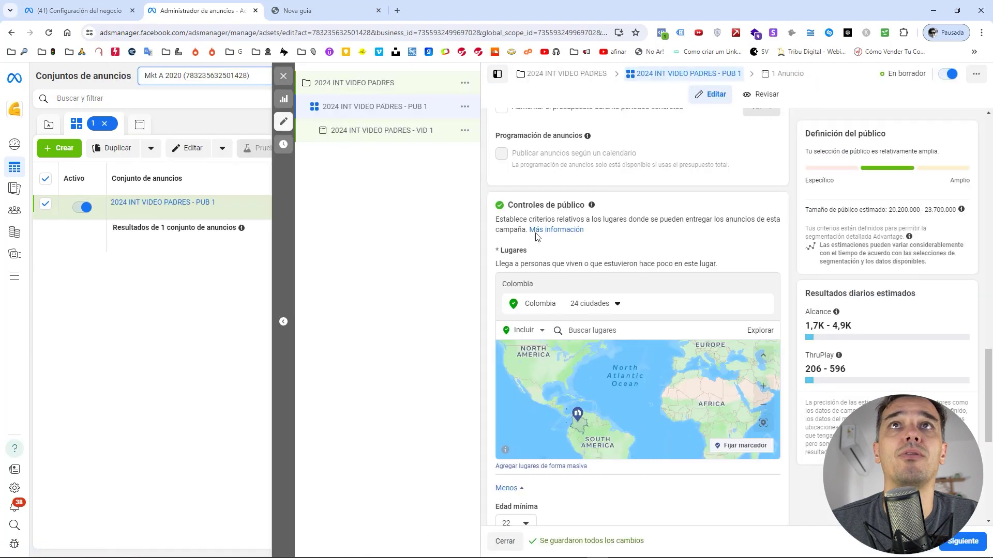
Switch the ad set from Público Advantage+ to the original audience options.
{"action": "scroll", "coordinate": [623, 249], "scroll_direction": "down", "scroll_amount": 3}
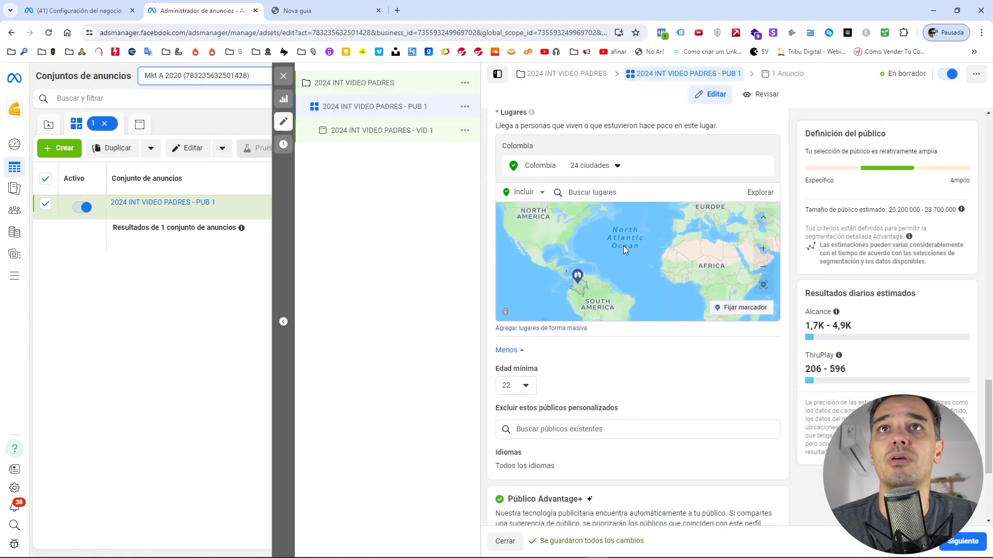
{"action": "scroll", "coordinate": [593, 410], "scroll_direction": "down", "scroll_amount": 2}
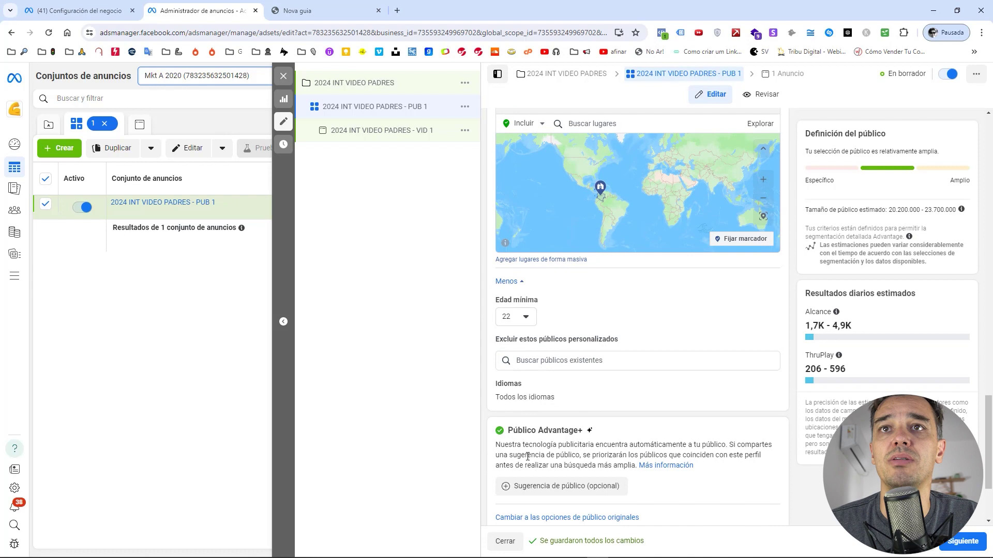
{"action": "scroll", "coordinate": [559, 497], "scroll_direction": "down", "scroll_amount": 2}
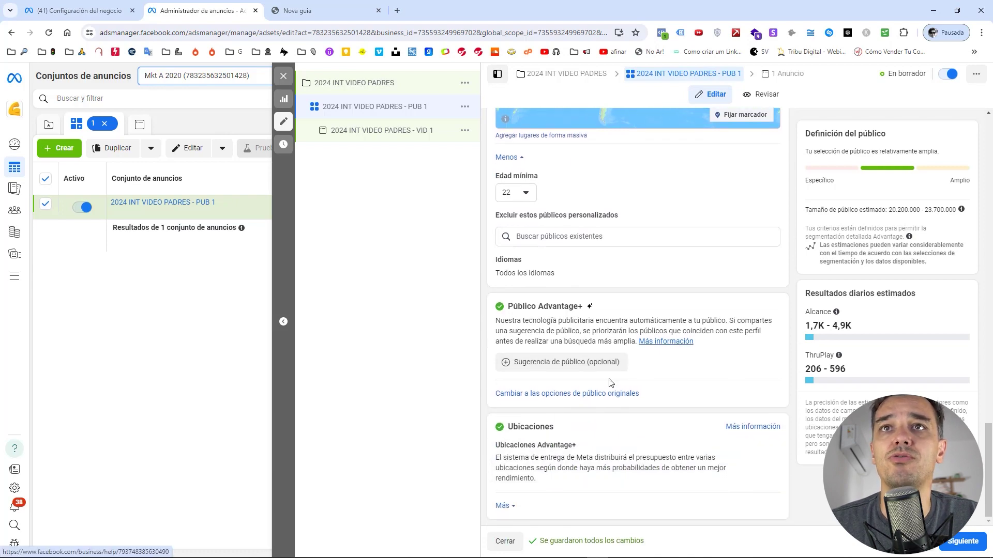
{"action": "left_click", "coordinate": [554, 395]}
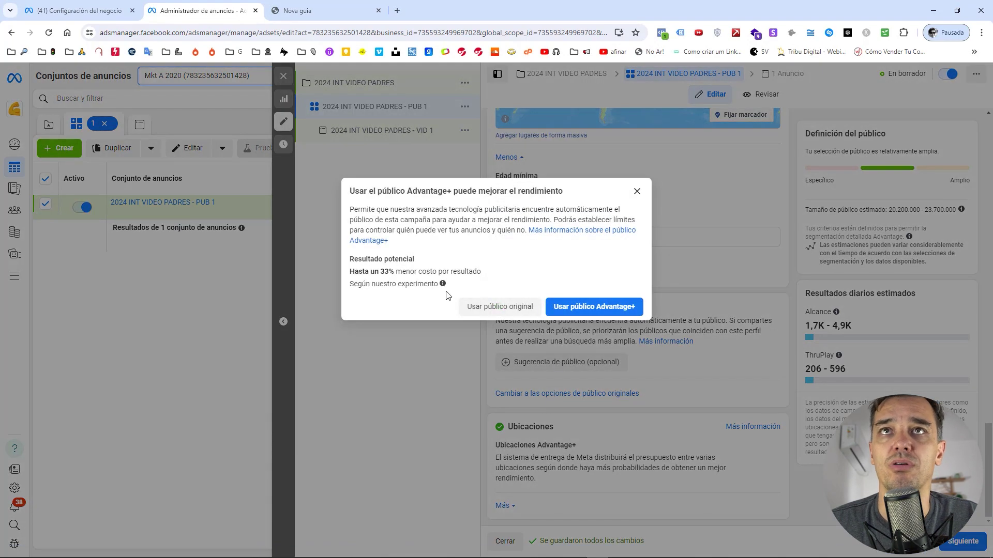
{"action": "left_click", "coordinate": [498, 310]}
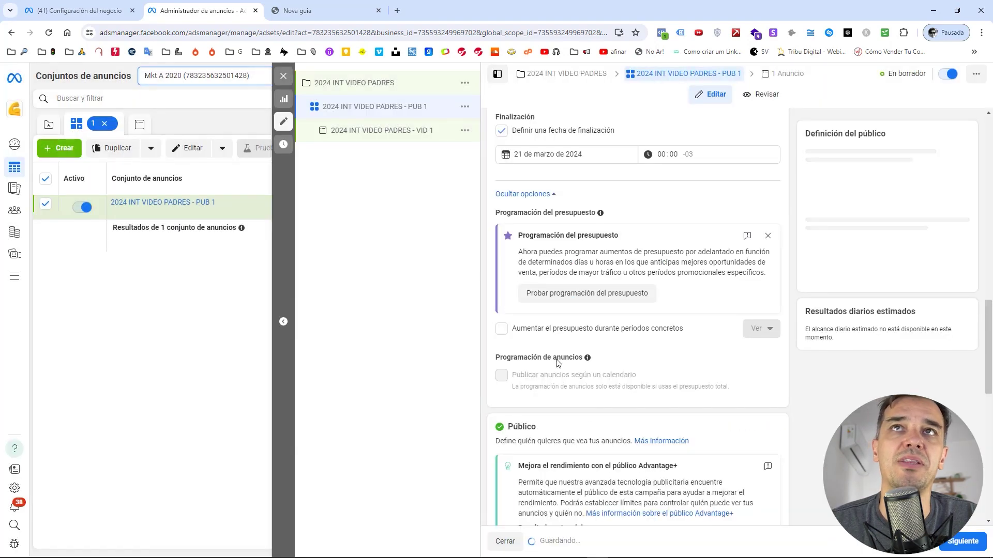
Examine the original audience settings and the recommendation to improve performance with Público Advantage+.
{"action": "scroll", "coordinate": [632, 348], "scroll_direction": "down", "scroll_amount": 8}
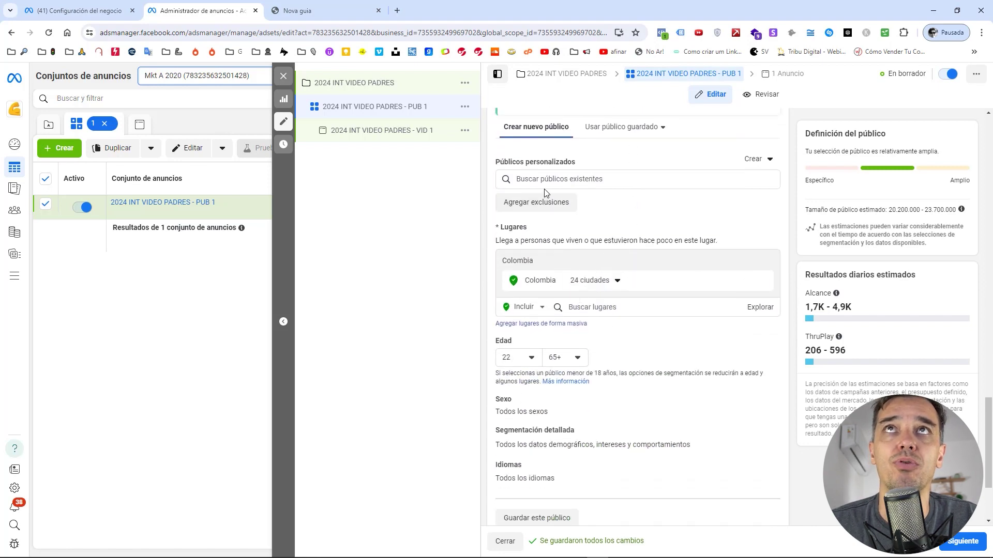
{"action": "scroll", "coordinate": [546, 217], "scroll_direction": "up", "scroll_amount": 3}
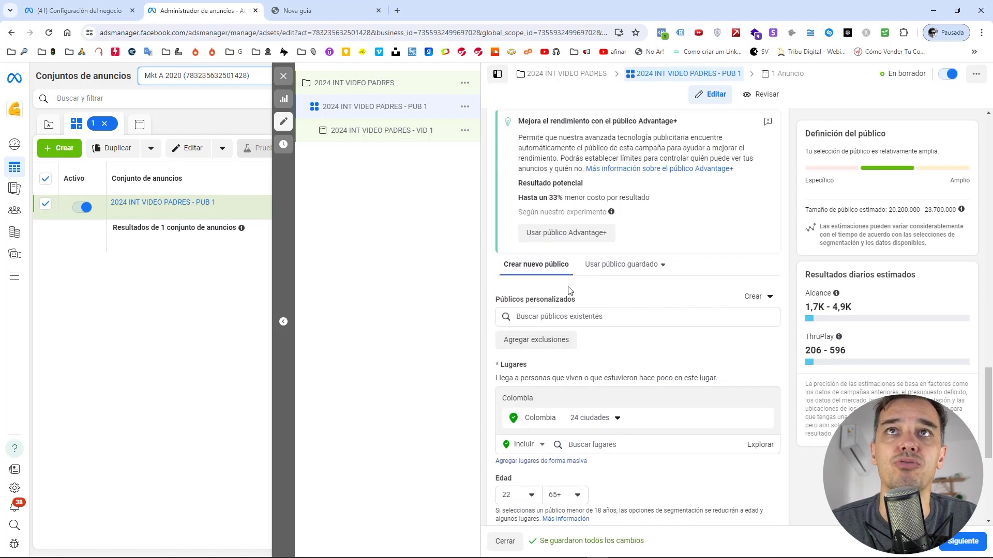
{"action": "scroll", "coordinate": [553, 284], "scroll_direction": "down", "scroll_amount": 1}
{"action": "scroll", "coordinate": [566, 188], "scroll_direction": "up", "scroll_amount": 2}
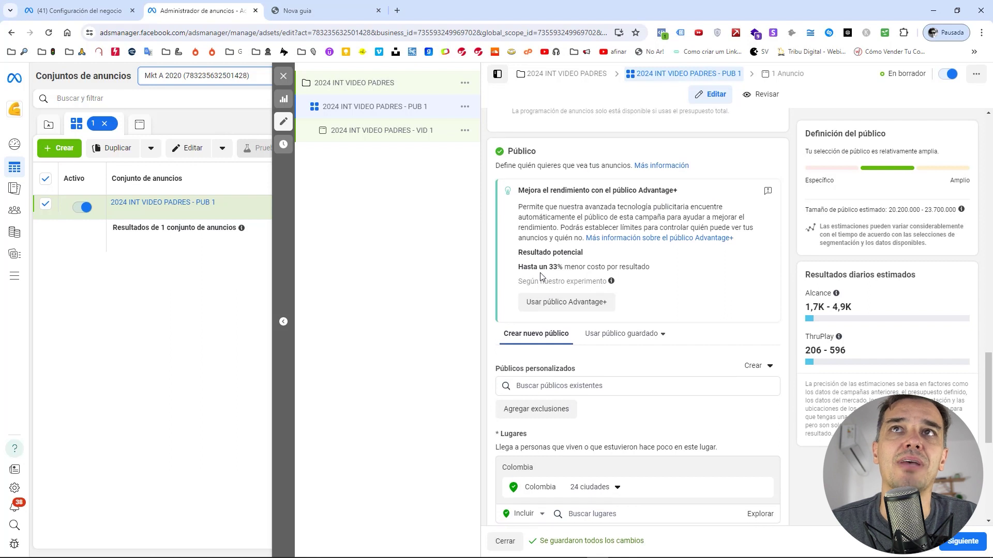
{"action": "left_click_drag", "start_coordinate": [535, 266], "coordinate": [607, 267]}
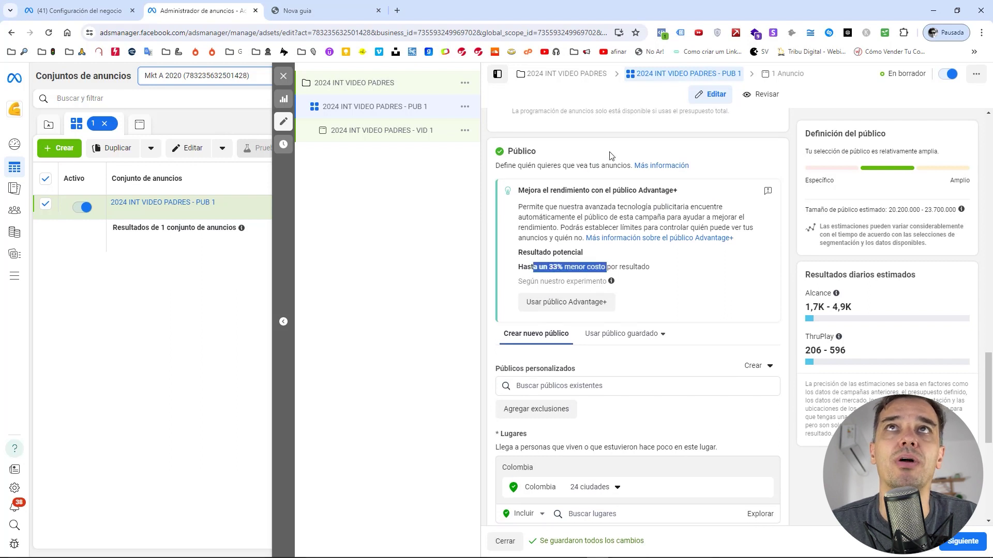
{"action": "left_click_drag", "start_coordinate": [620, 193], "coordinate": [685, 192]}
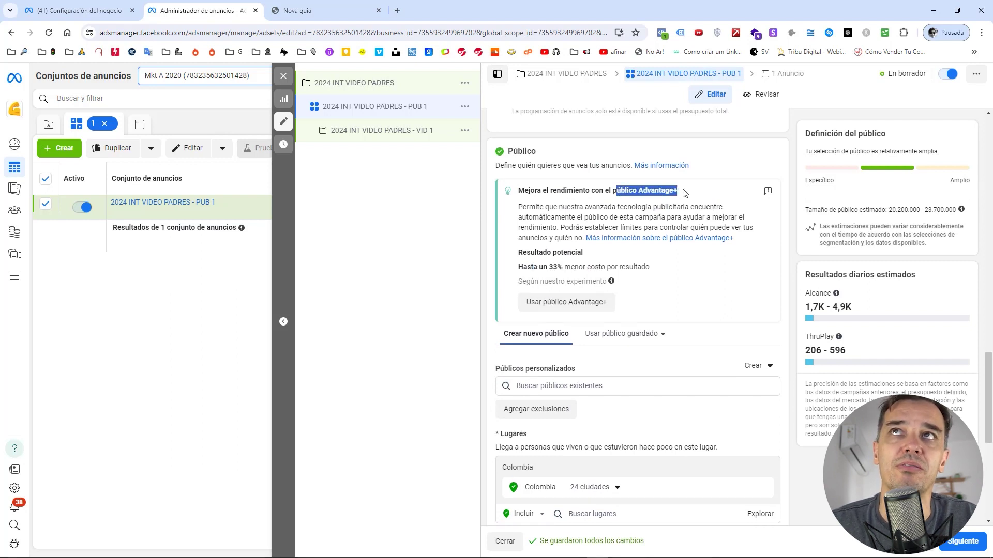
{"action": "left_click", "coordinate": [650, 193]}
{"action": "scroll", "coordinate": [647, 210], "scroll_direction": "down", "scroll_amount": 3}
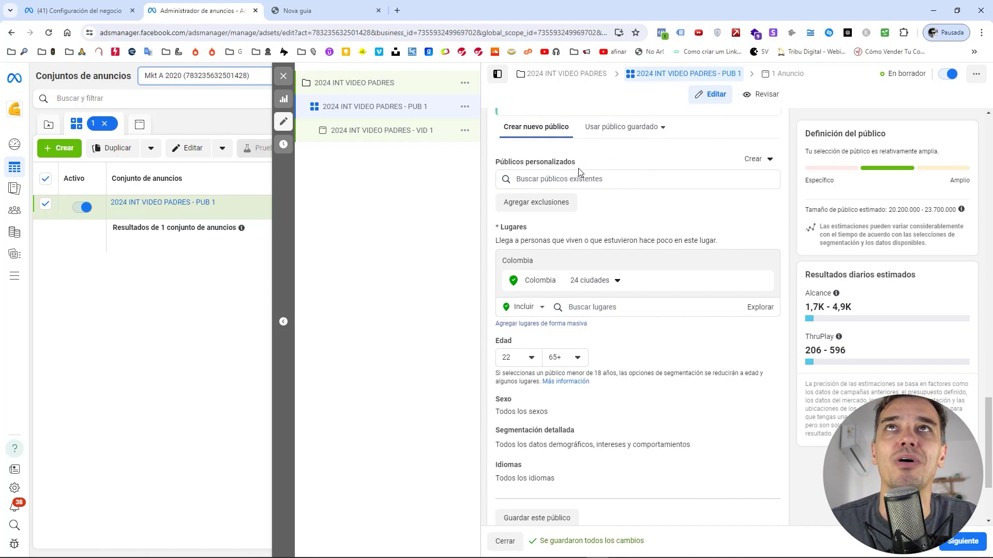
{"action": "scroll", "coordinate": [579, 172], "scroll_direction": "up", "scroll_amount": 3}
{"action": "scroll", "coordinate": [564, 169], "scroll_direction": "down", "scroll_amount": 3}
Browse the existing audiences available under Públicos personalizados without selecting any.
{"action": "left_click", "coordinate": [544, 177]}
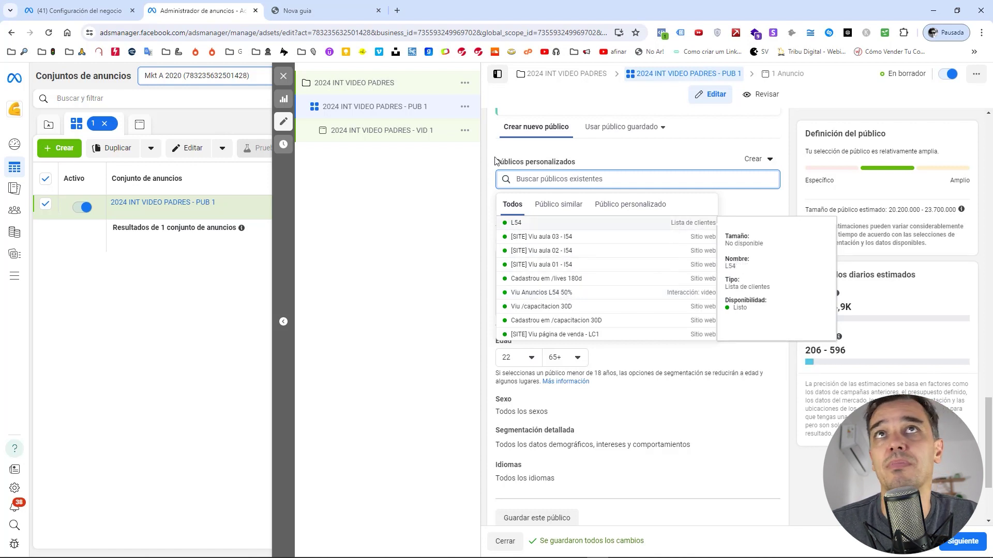
{"action": "scroll", "coordinate": [553, 305], "scroll_direction": "down", "scroll_amount": 5}
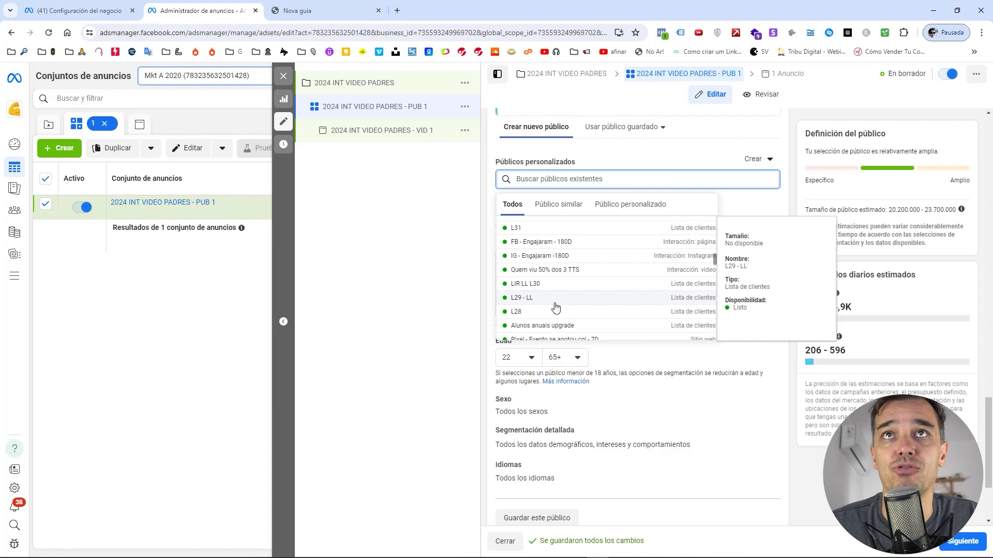
{"action": "scroll", "coordinate": [554, 305], "scroll_direction": "up", "scroll_amount": 5}
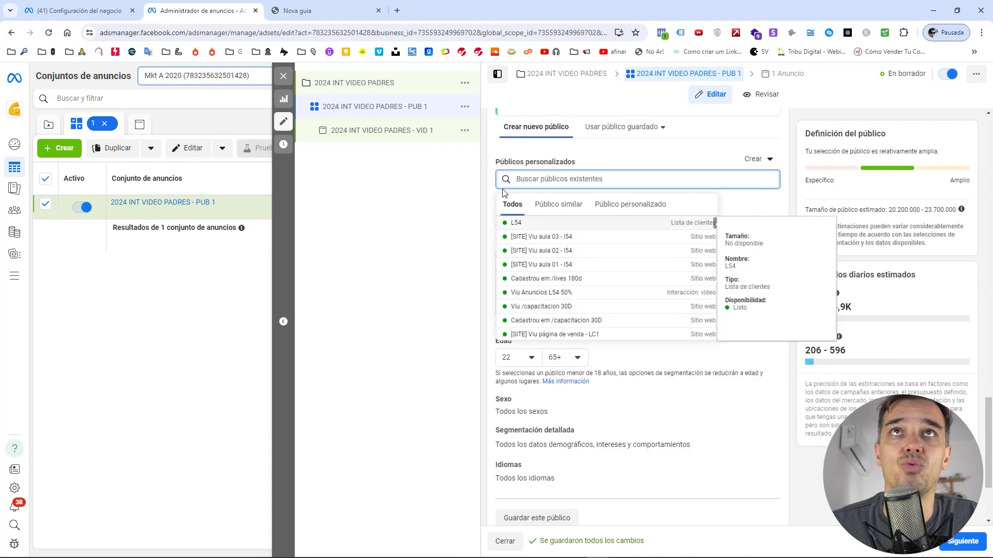
{"action": "left_click", "coordinate": [491, 175]}
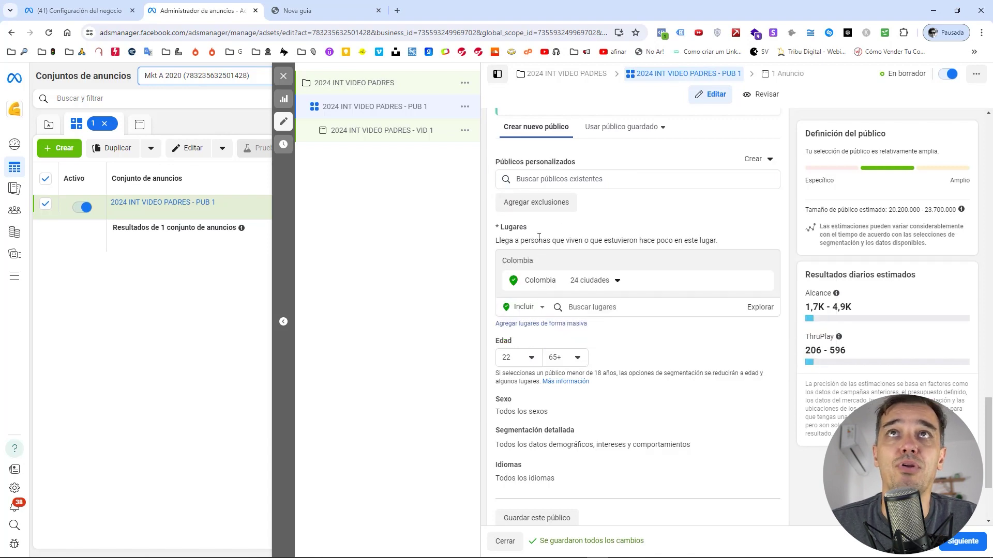
Set the audience age range to 25–35 and limit the sex to Mujeres.
{"action": "scroll", "coordinate": [545, 217], "scroll_direction": "down", "scroll_amount": 3}
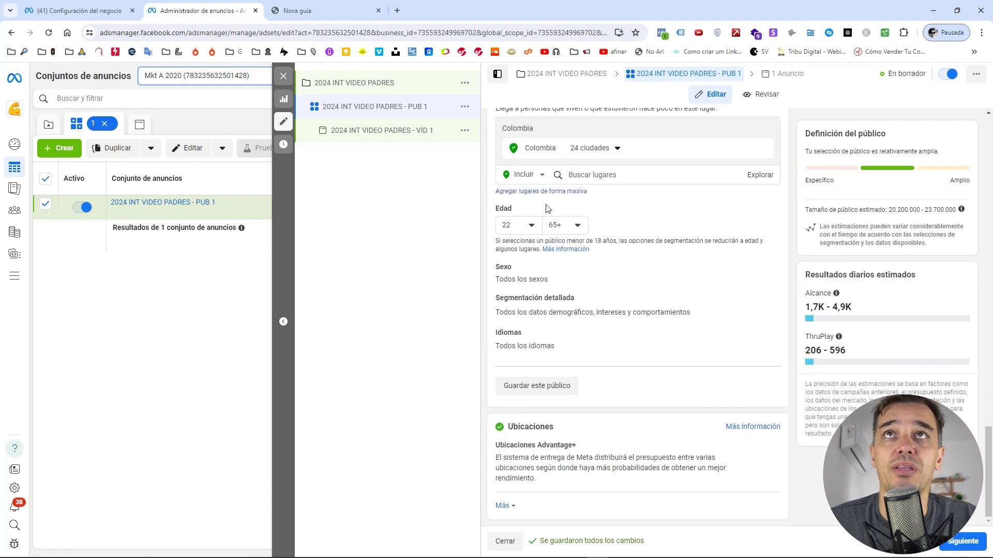
{"action": "left_click", "coordinate": [563, 228]}
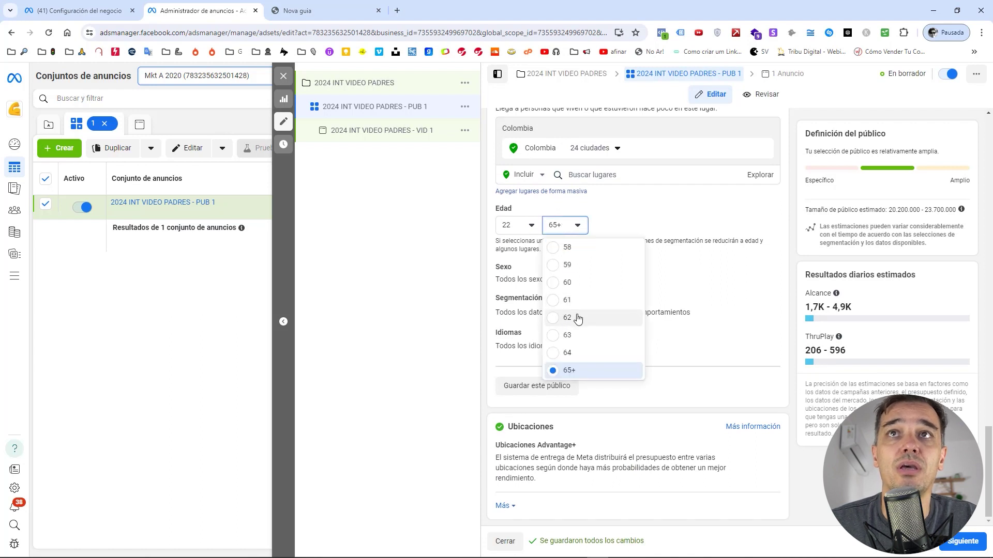
{"action": "scroll", "coordinate": [567, 262], "scroll_direction": "up", "scroll_amount": 7}
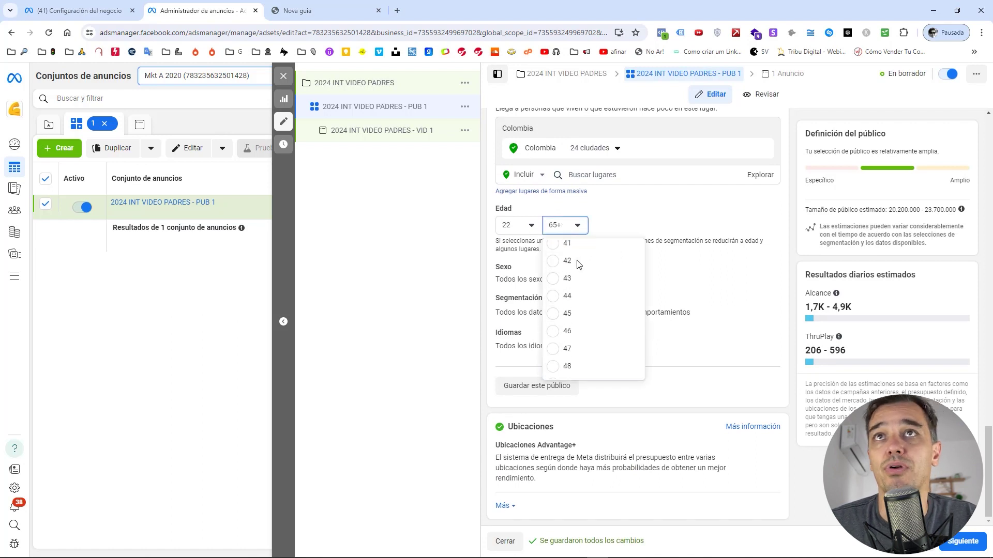
{"action": "left_click", "coordinate": [511, 227]}
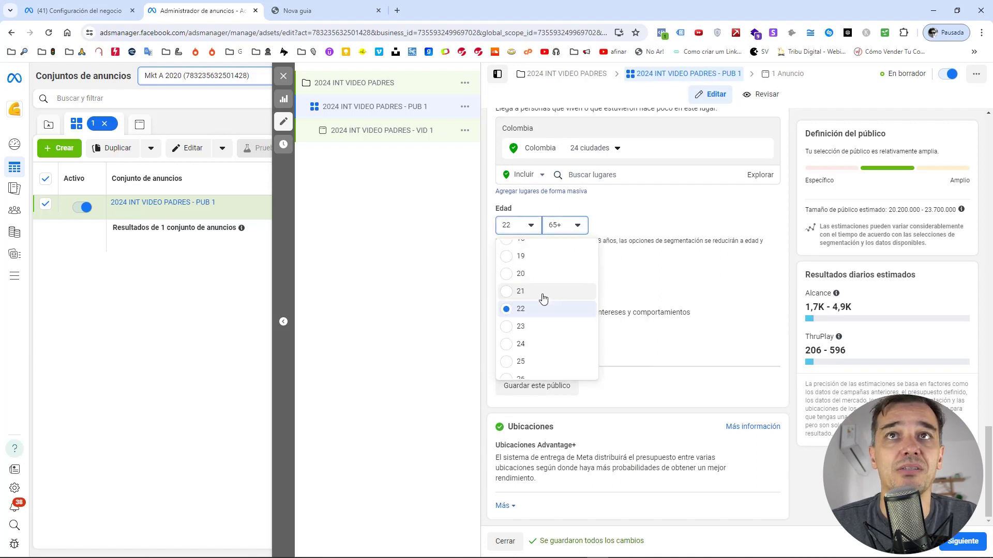
{"action": "key", "text": "Return"}
{"action": "left_click", "coordinate": [568, 224]}
{"action": "scroll", "coordinate": [589, 326], "scroll_direction": "up", "scroll_amount": 5}
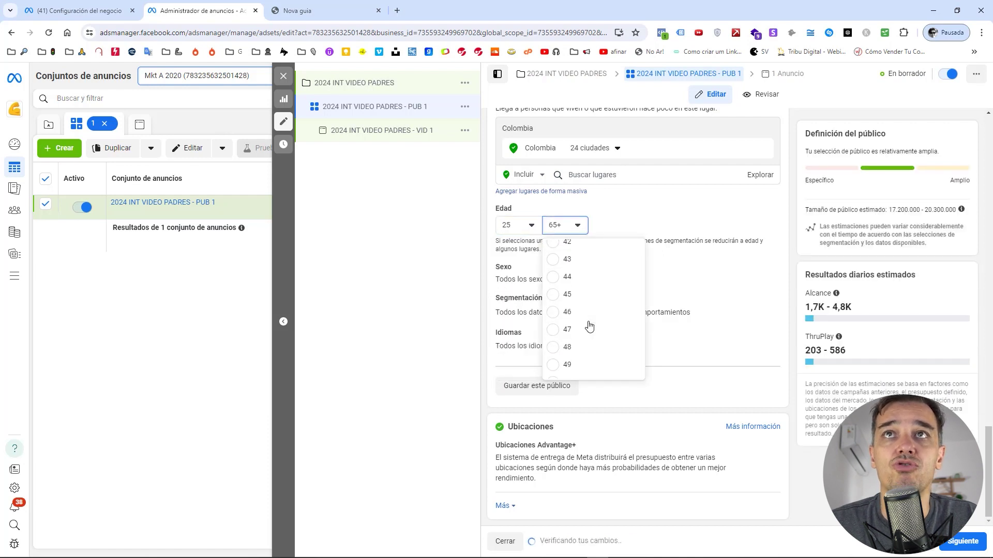
{"action": "scroll", "coordinate": [590, 326], "scroll_direction": "up", "scroll_amount": 5}
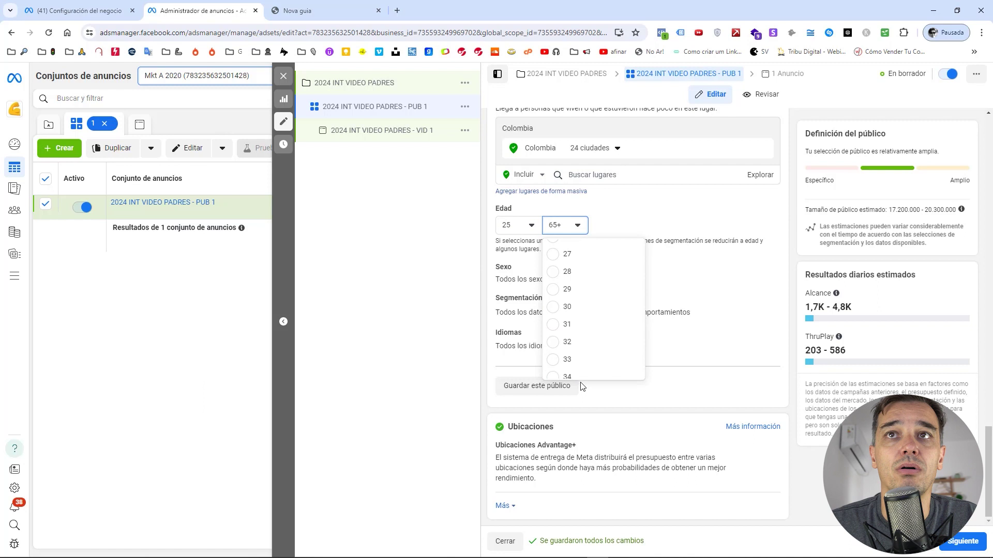
{"action": "scroll", "coordinate": [578, 355], "scroll_direction": "down", "scroll_amount": 1}
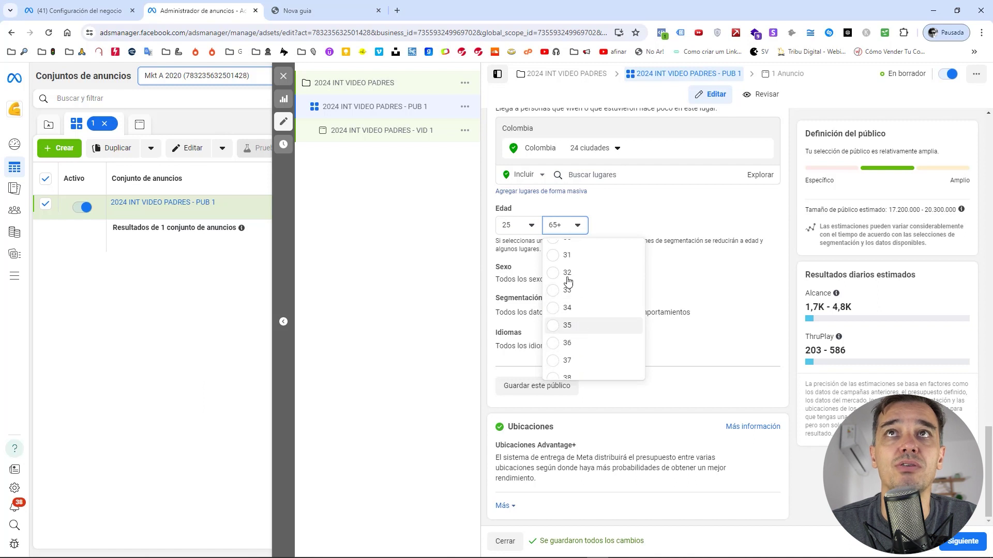
{"action": "key", "text": "Return"}
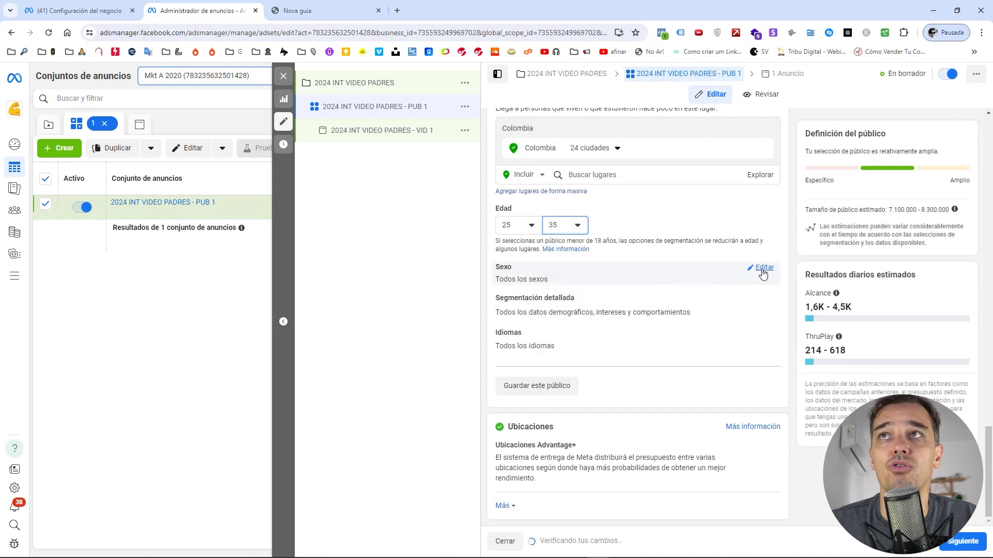
{"action": "left_click", "coordinate": [762, 270]}
{"action": "left_click", "coordinate": [601, 281]}
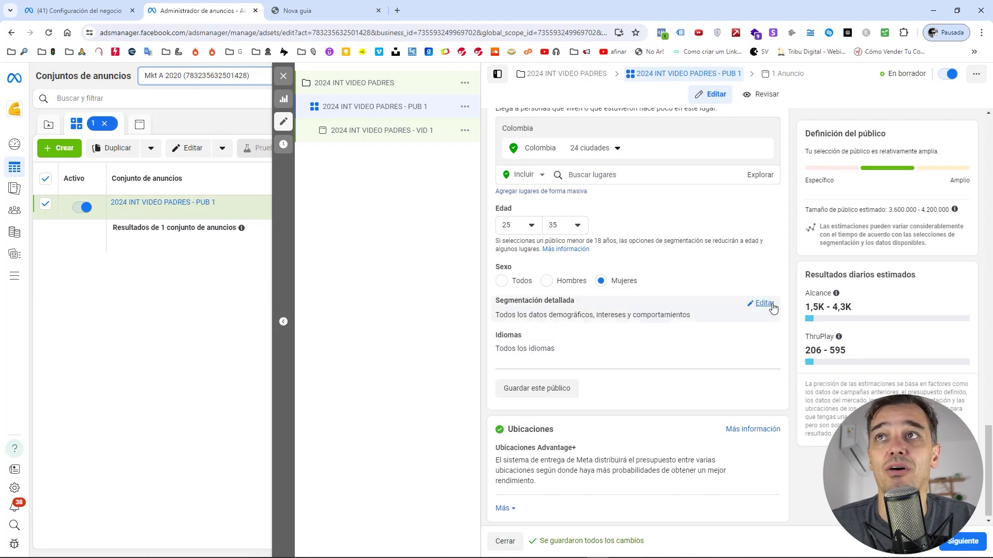
Open Segmentación detallada for editing and look through its suggested targeting options without selecting any.
{"action": "left_click", "coordinate": [764, 304]}
{"action": "left_click", "coordinate": [591, 329]}
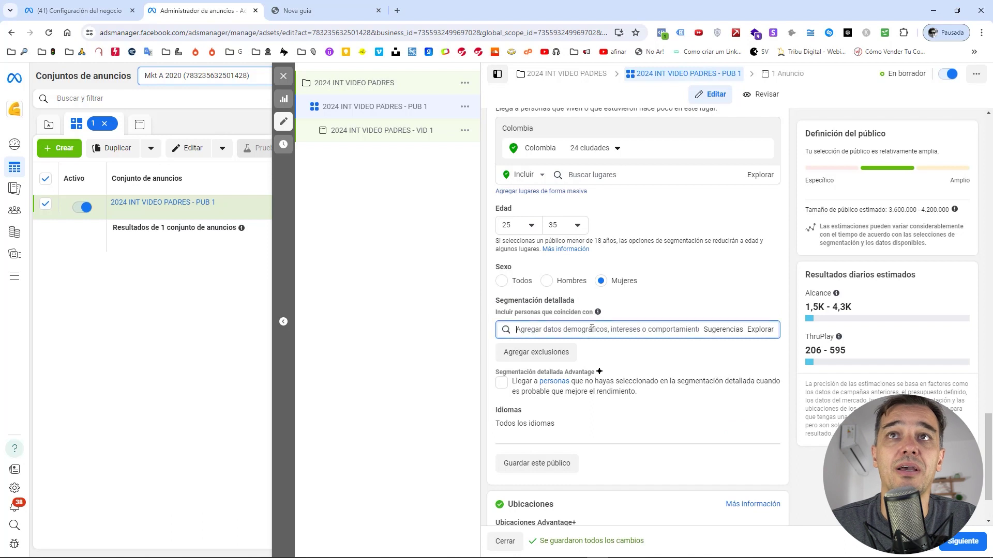
{"action": "left_click", "coordinate": [731, 333]}
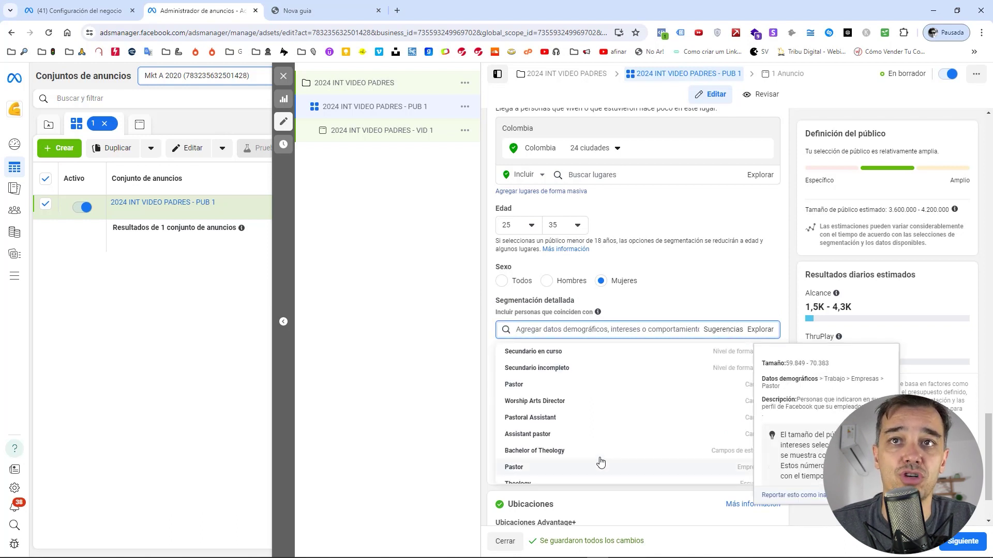
{"action": "mouse_move", "coordinate": [523, 389]}
{"action": "scroll", "coordinate": [524, 389], "scroll_direction": "down", "scroll_amount": 5}
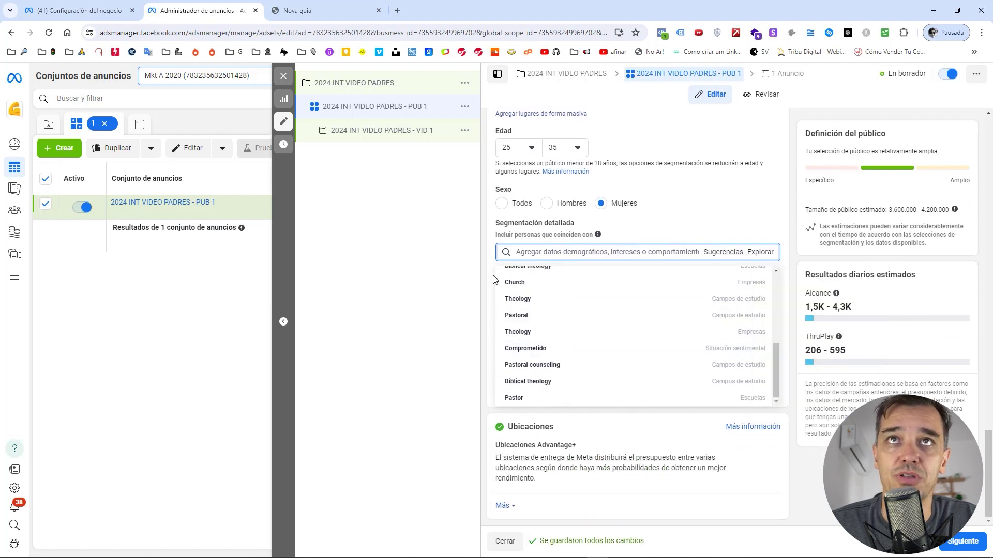
{"action": "left_click", "coordinate": [489, 280]}
{"action": "scroll", "coordinate": [547, 337], "scroll_direction": "up", "scroll_amount": 1}
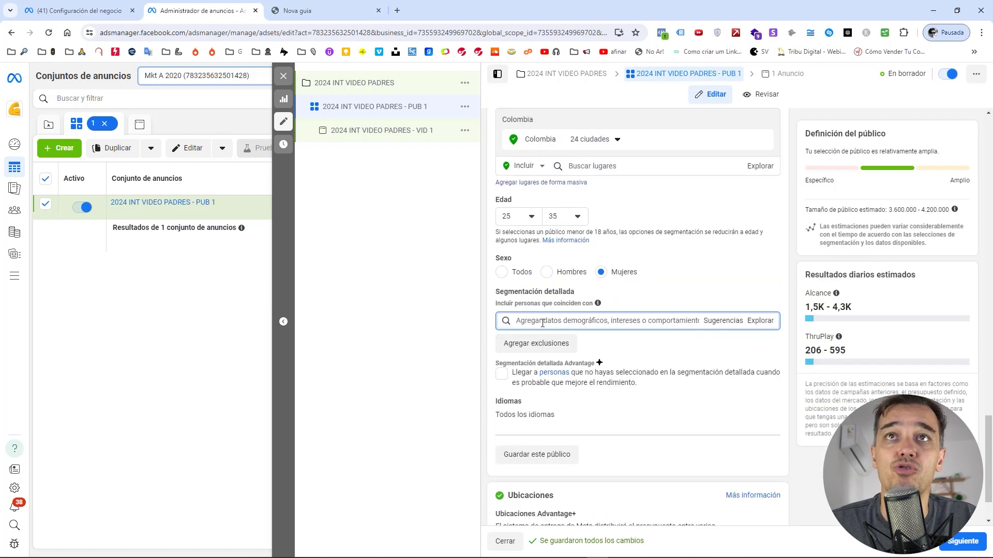
Search the detailed targeting options for "perro", look through the matches and clear the search.
{"action": "type", "text": "perro"}
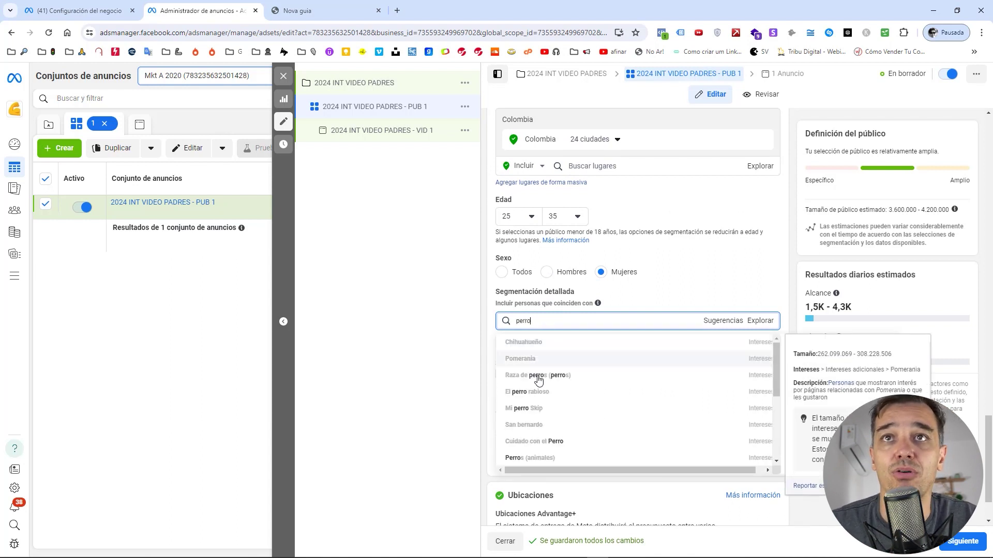
{"action": "scroll", "coordinate": [549, 408], "scroll_direction": "down", "scroll_amount": 3}
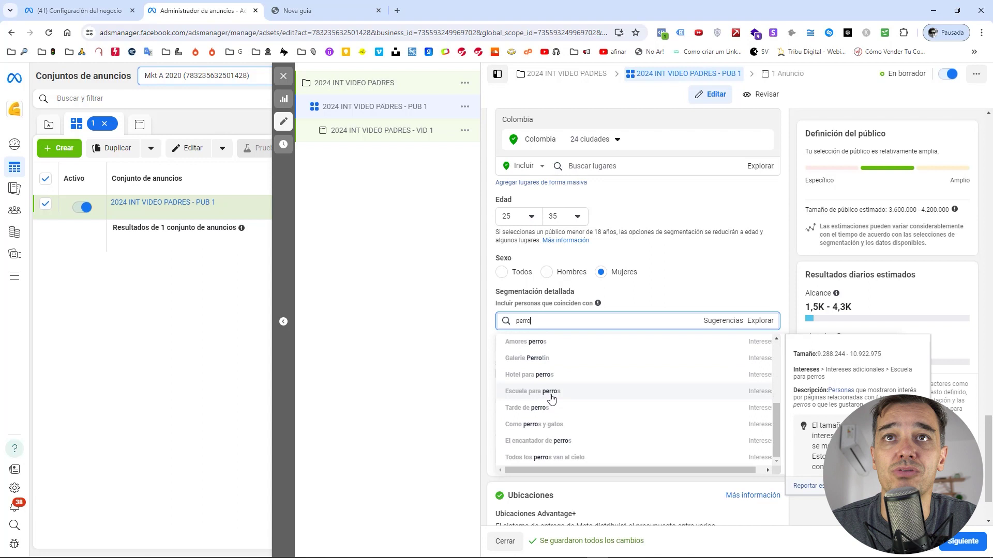
{"action": "scroll", "coordinate": [545, 437], "scroll_direction": "down", "scroll_amount": 2}
{"action": "scroll", "coordinate": [534, 348], "scroll_direction": "up", "scroll_amount": 5}
{"action": "key", "text": "BackSpace"}
{"action": "key", "text": "BackSpace"}
{"action": "key", "text": "BackSpace"}
{"action": "key", "text": "BackSpace"}
{"action": "key", "text": "BackSpace"}
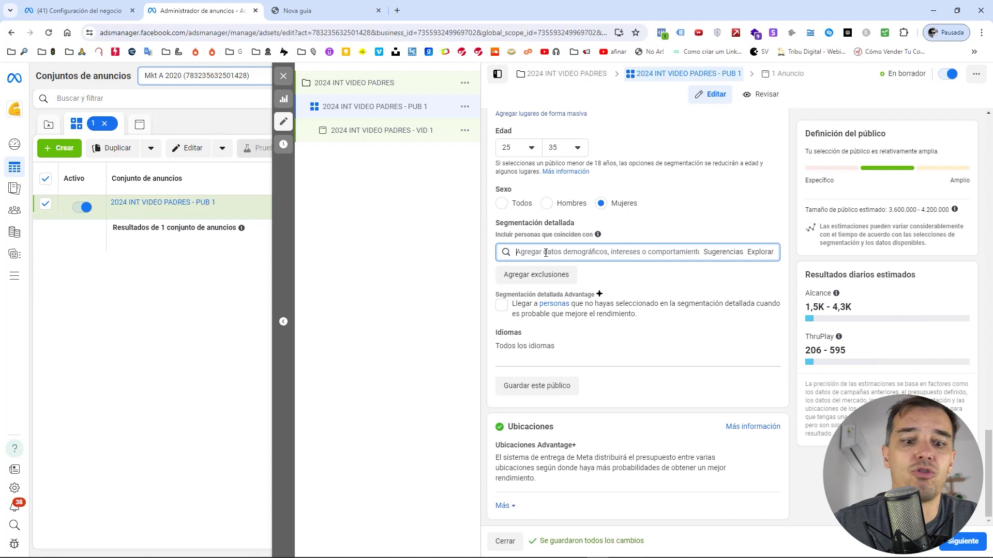
Search the detailed targeting options for "BMW" and add the BMW (vehículos) interest.
{"action": "type", "text": "B"}
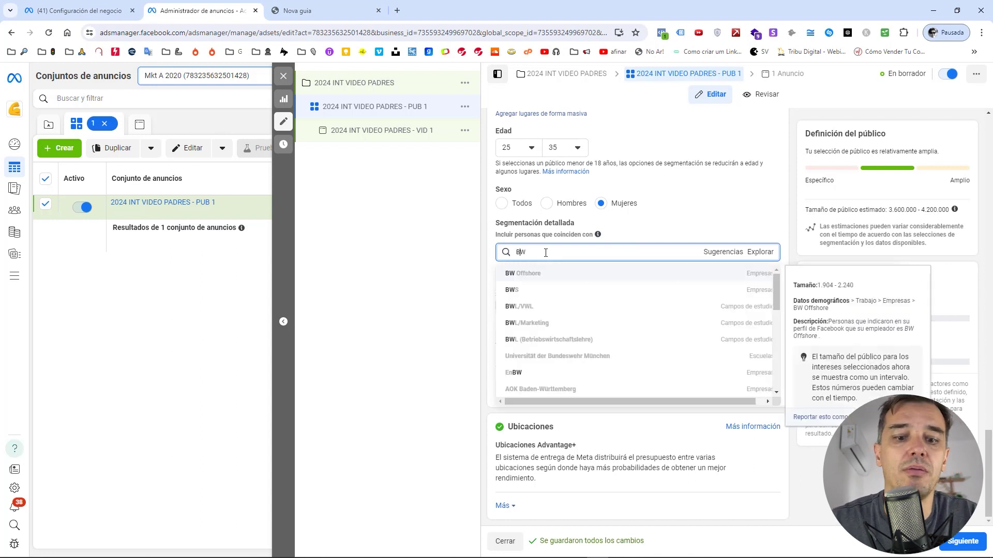
{"action": "type", "text": "M"}
{"action": "double_click", "coordinate": [546, 253]}
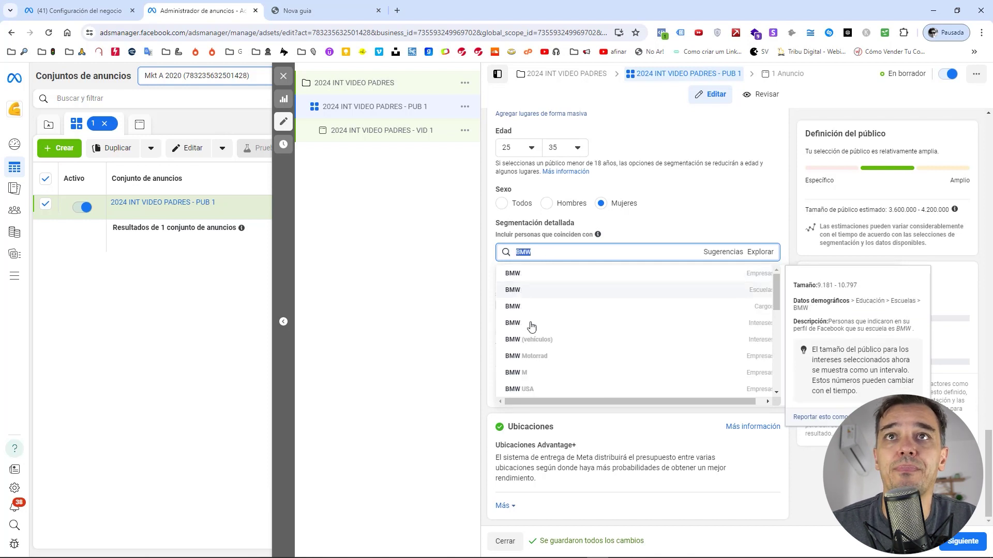
{"action": "left_click", "coordinate": [519, 340]}
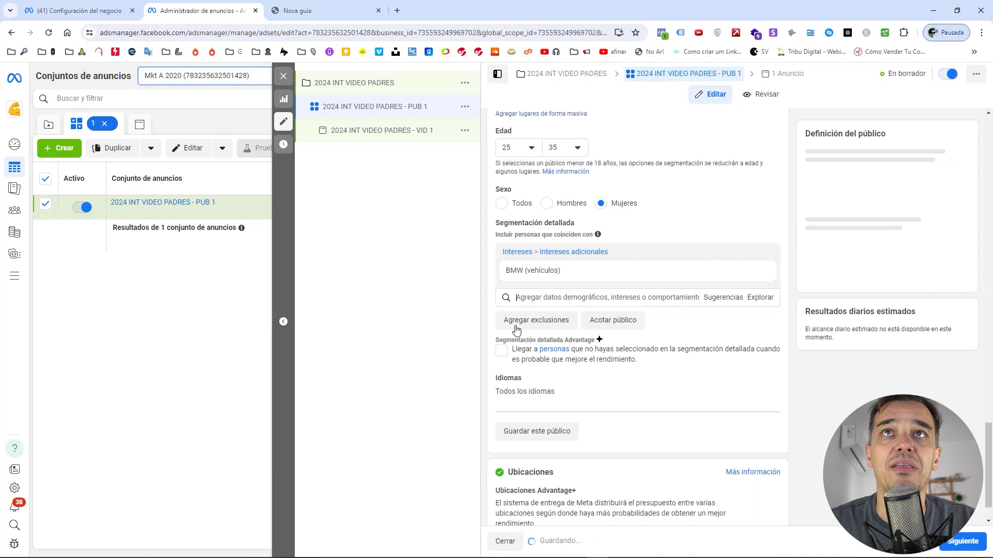
Add Ferrari (vehículos) from the related suggestions and remove both vehicle interests from the detailed targeting.
{"action": "left_click", "coordinate": [724, 298]}
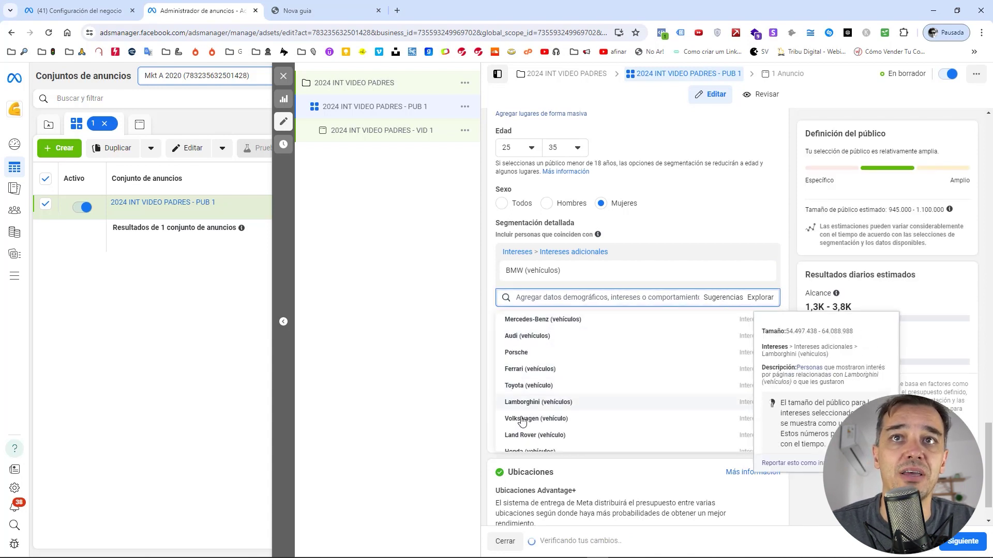
{"action": "left_click", "coordinate": [518, 369]}
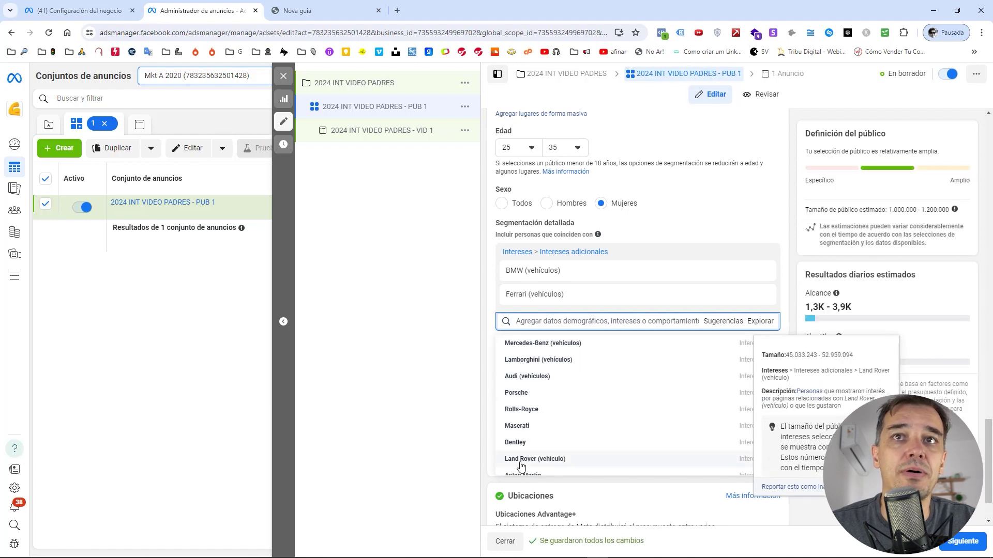
{"action": "left_click", "coordinate": [763, 297]}
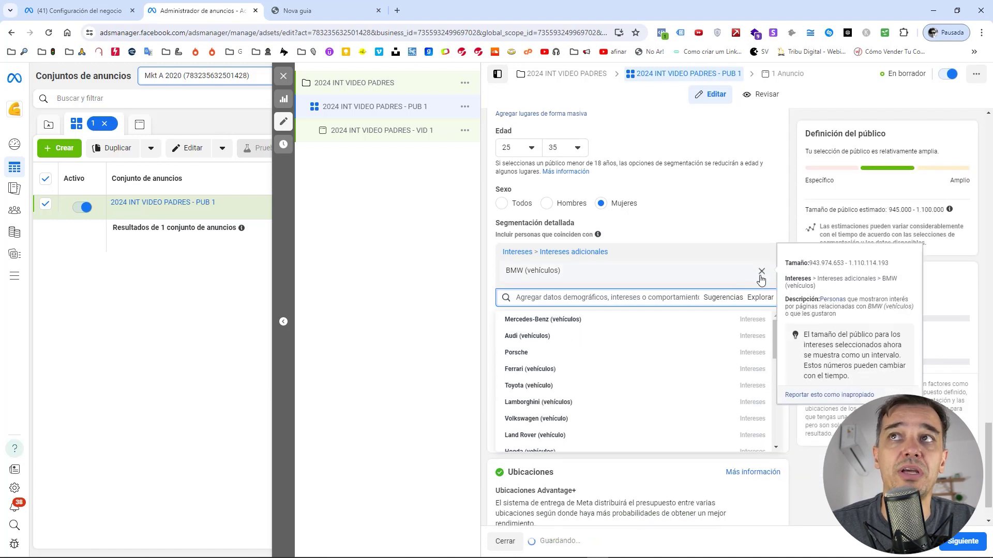
{"action": "left_click", "coordinate": [763, 270]}
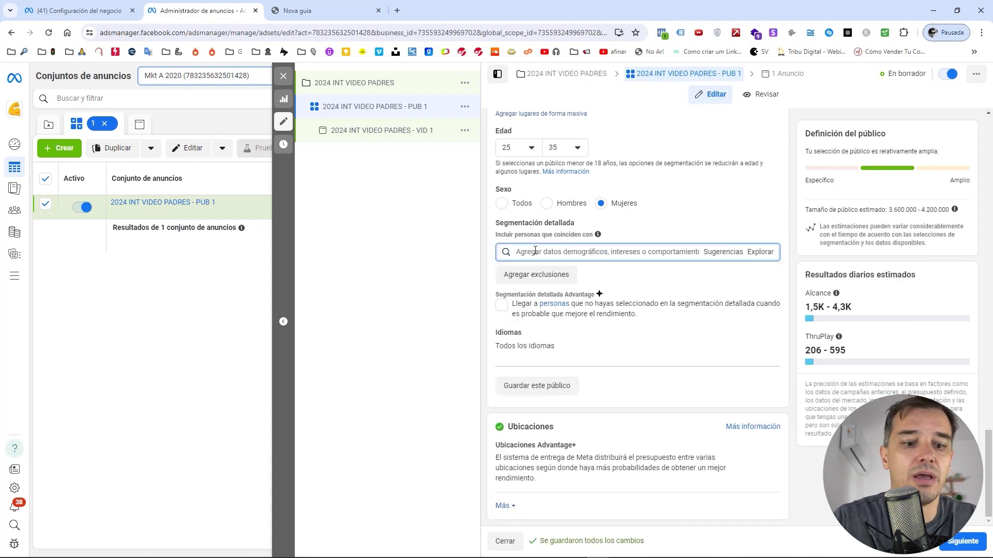
Add the Association football (Soccer) interest, view its related suggestions and remove the interest again.
{"action": "type", "text": "Futb"}
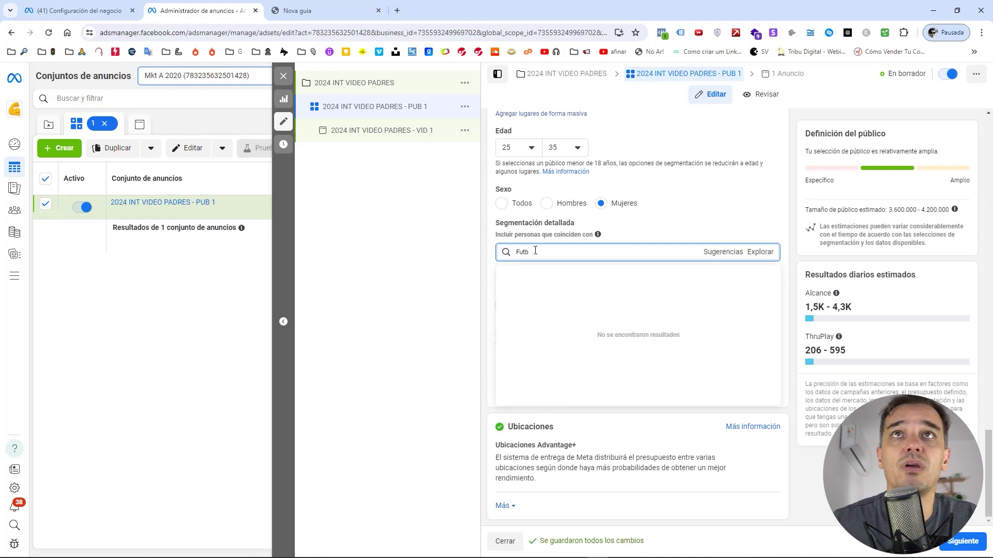
{"action": "left_click", "coordinate": [534, 275]}
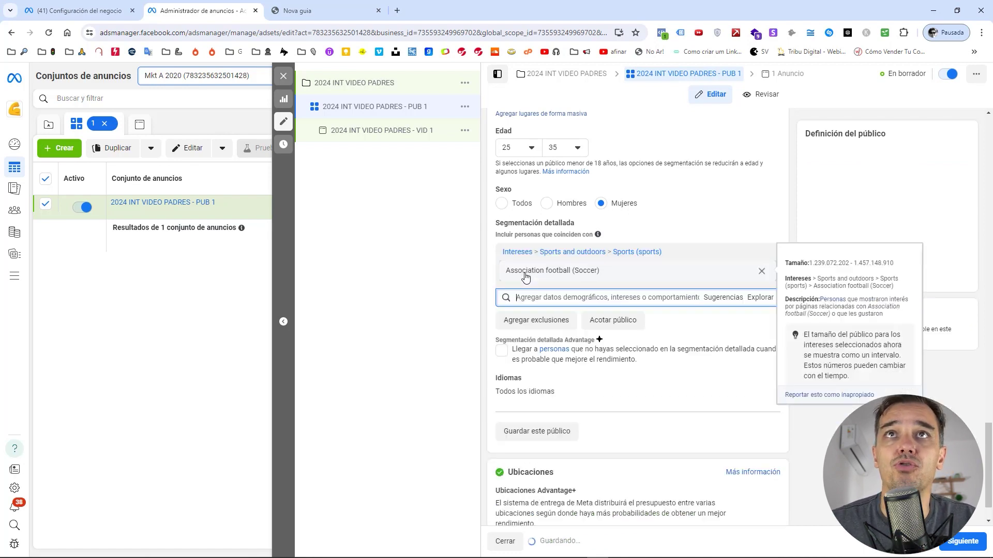
{"action": "left_click", "coordinate": [722, 298]}
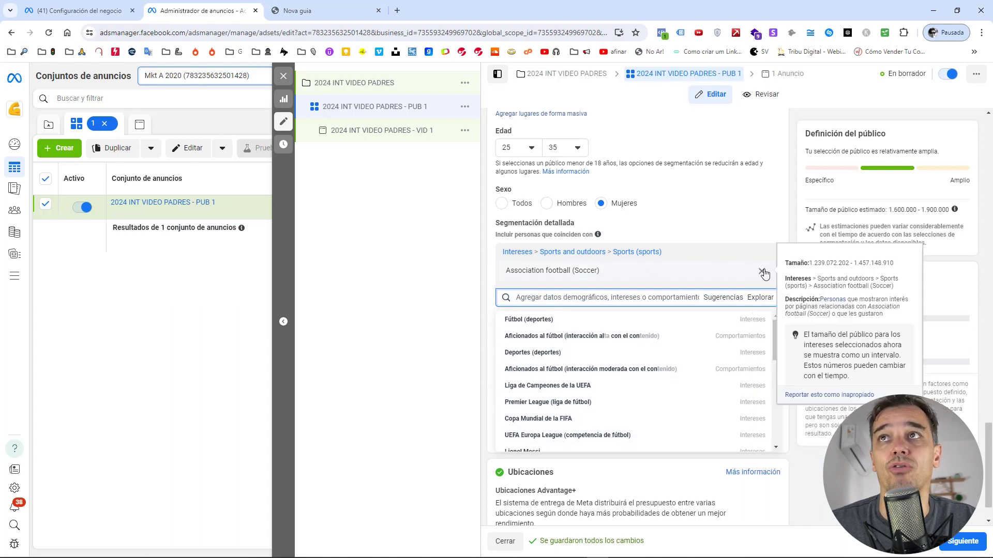
{"action": "left_click", "coordinate": [760, 273]}
{"action": "left_click", "coordinate": [479, 244]}
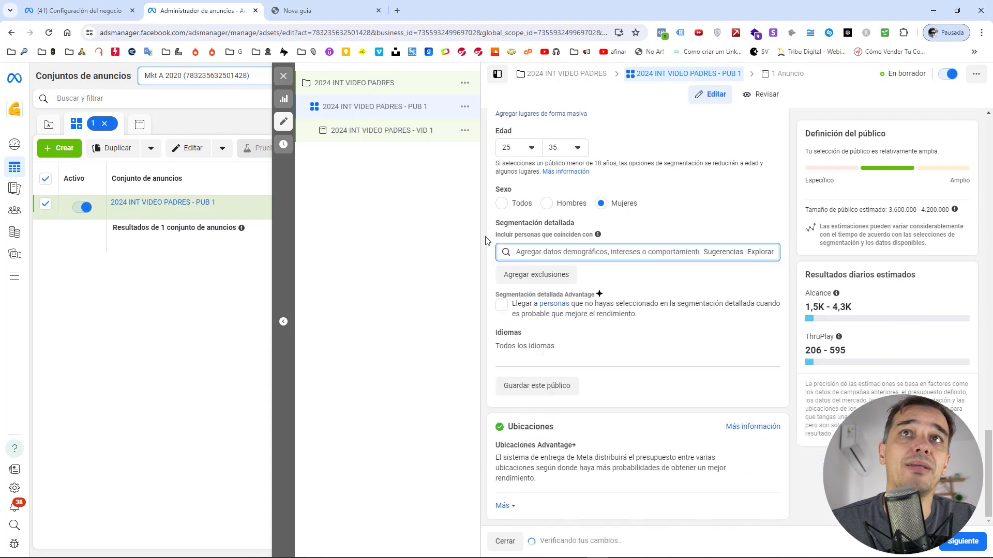
Explore the Datos demográficos targeting categories, including Educación and Acontecimientos importantes, without selecting any.
{"action": "left_click", "coordinate": [761, 253]}
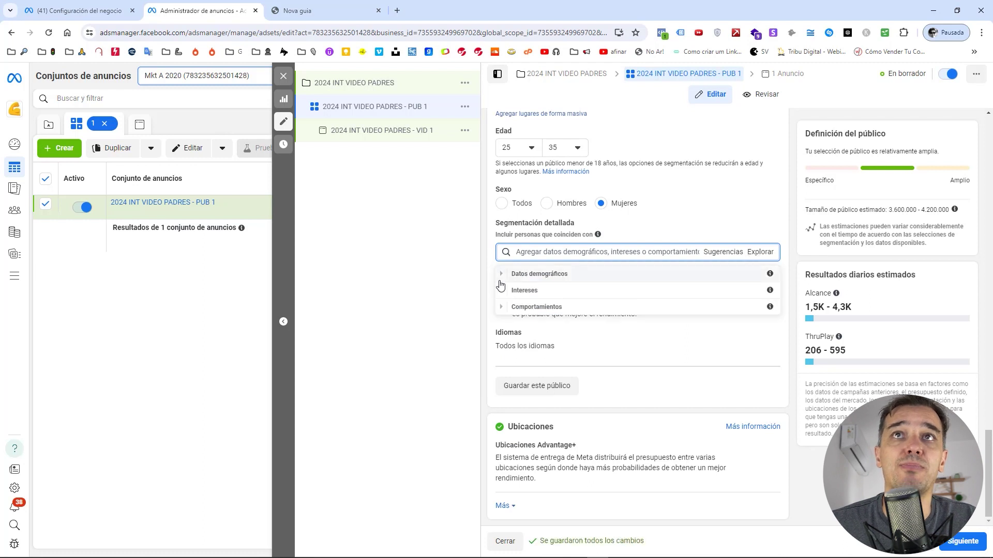
{"action": "left_click", "coordinate": [502, 274]}
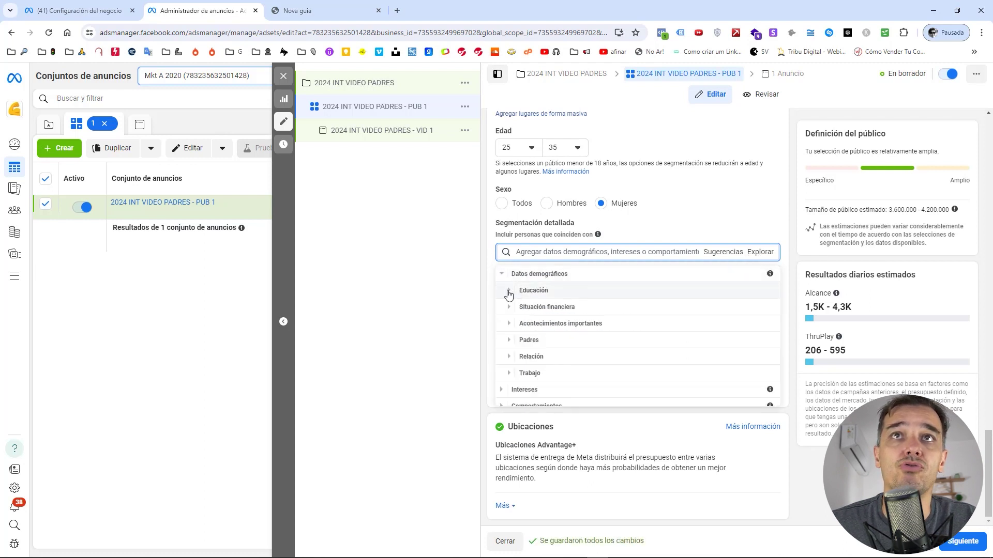
{"action": "left_click", "coordinate": [514, 291]}
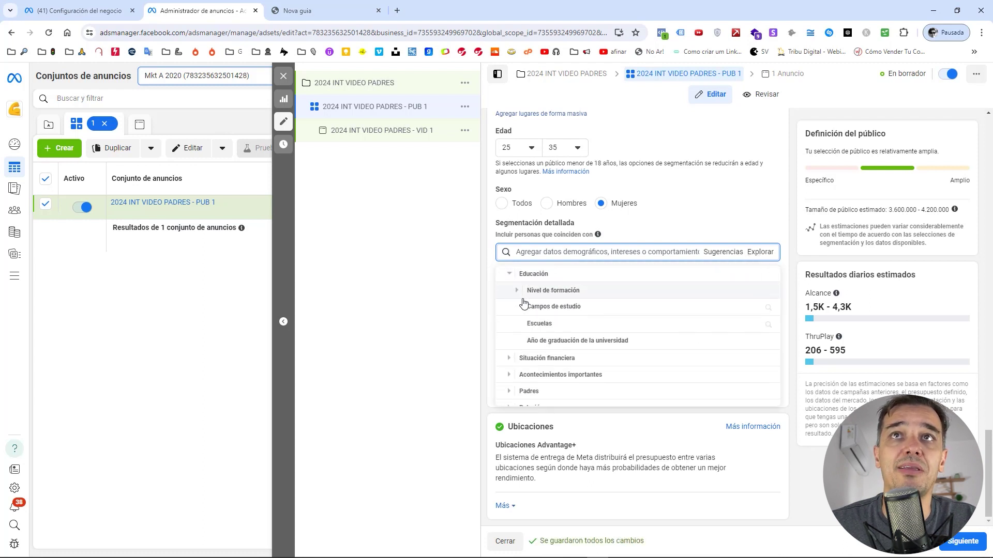
{"action": "left_click", "coordinate": [510, 361]}
{"action": "left_click", "coordinate": [510, 316]}
{"action": "scroll", "coordinate": [550, 326], "scroll_direction": "down", "scroll_amount": 3}
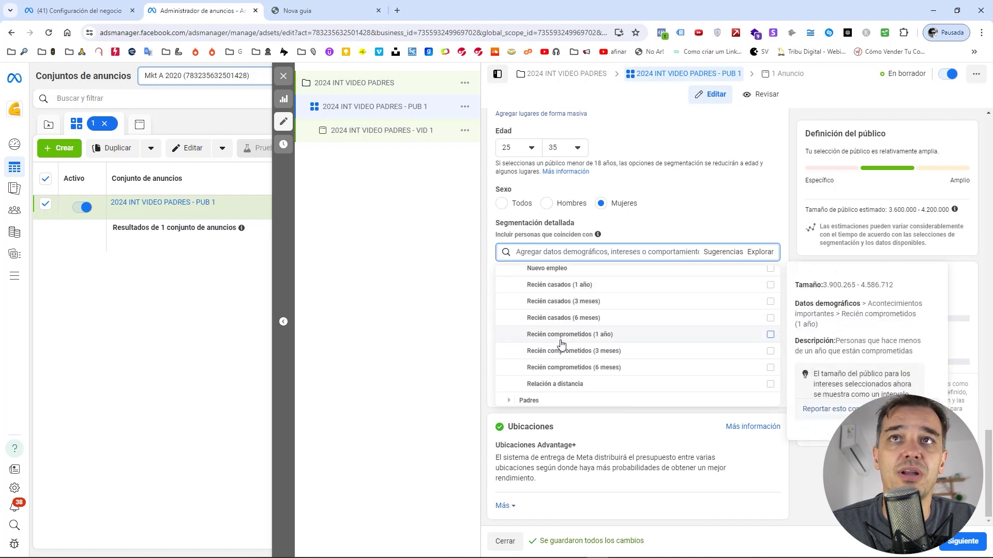
{"action": "scroll", "coordinate": [504, 296], "scroll_direction": "down", "scroll_amount": 2}
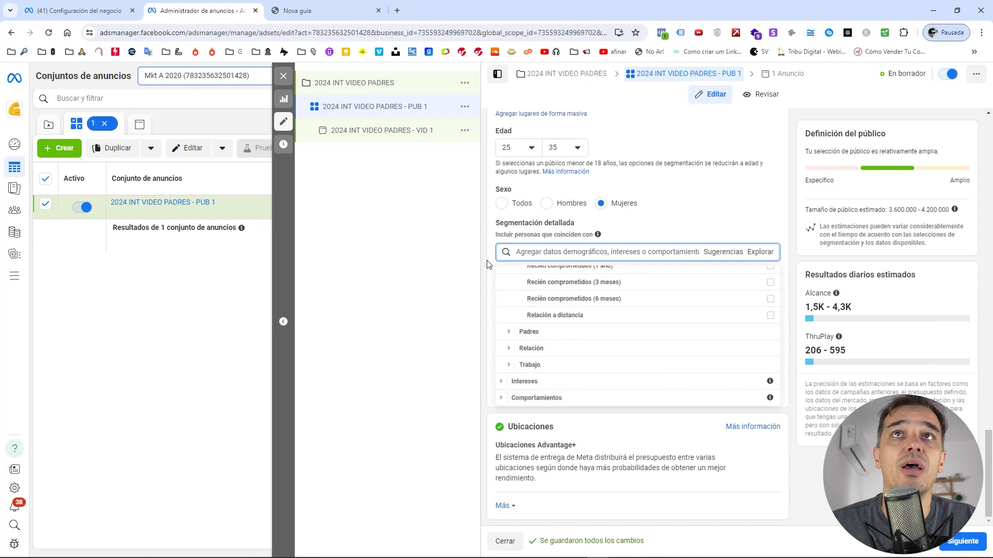
Search the detailed targeting options for "ferrari" and add the Ferrari (vehículos) interest.
{"action": "left_click", "coordinate": [548, 254]}
{"action": "type", "text": "fenrar"}
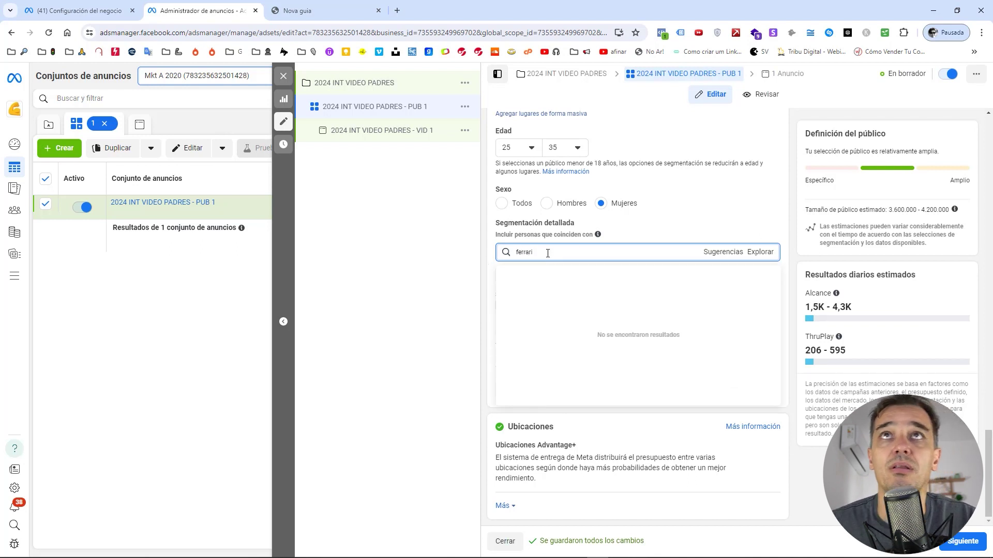
{"action": "type", "text": "i"}
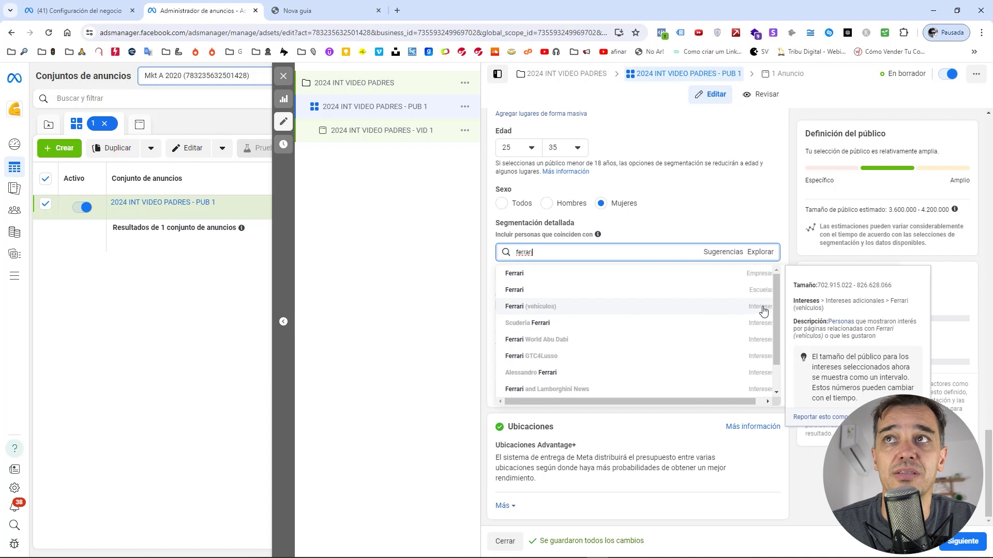
{"action": "left_click", "coordinate": [526, 310]}
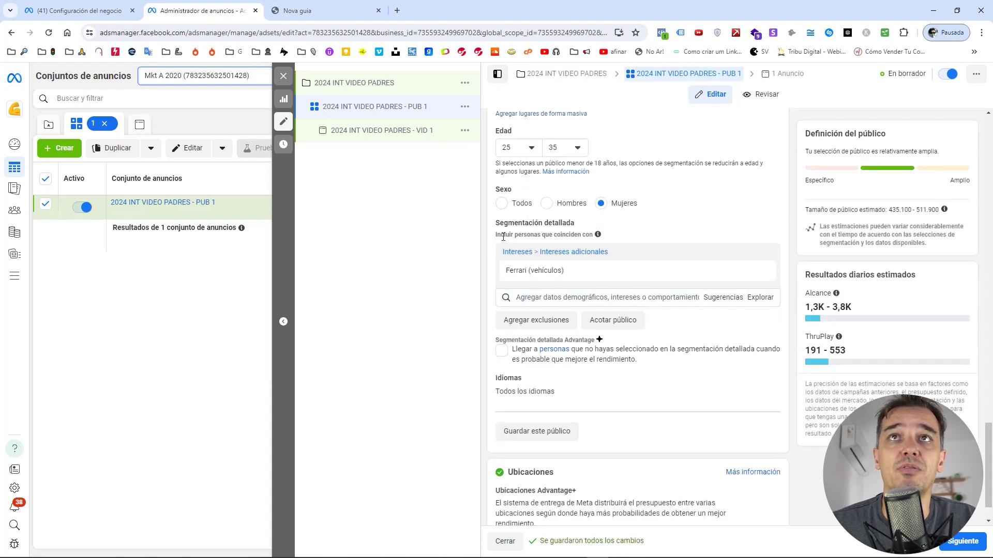
Narrow the Ferrari audience by requiring people to also match the Casado relationship status.
{"action": "scroll", "coordinate": [532, 243], "scroll_direction": "up", "scroll_amount": 4}
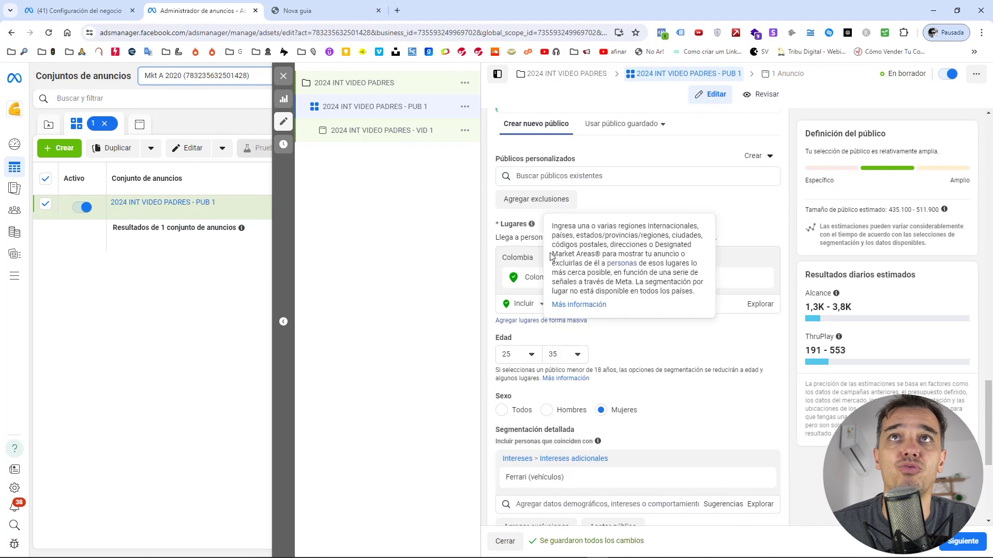
{"action": "scroll", "coordinate": [541, 268], "scroll_direction": "down", "scroll_amount": 5}
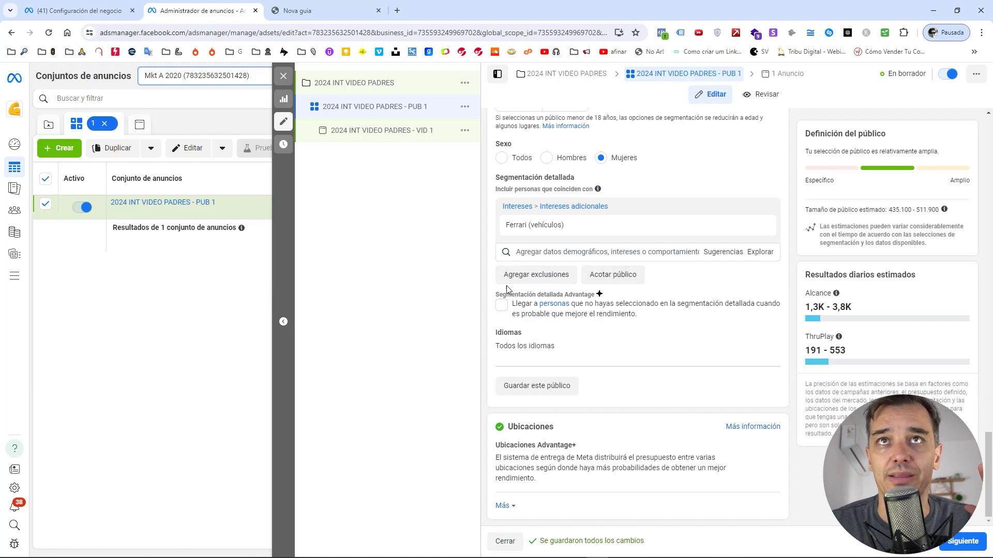
{"action": "left_click", "coordinate": [621, 279]}
{"action": "left_click", "coordinate": [538, 288]}
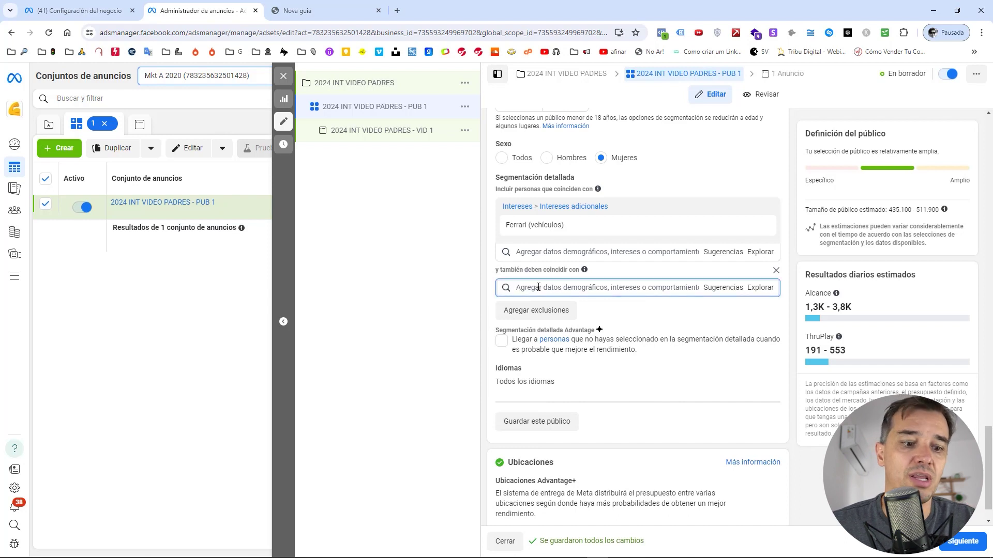
{"action": "type", "text": "casad"}
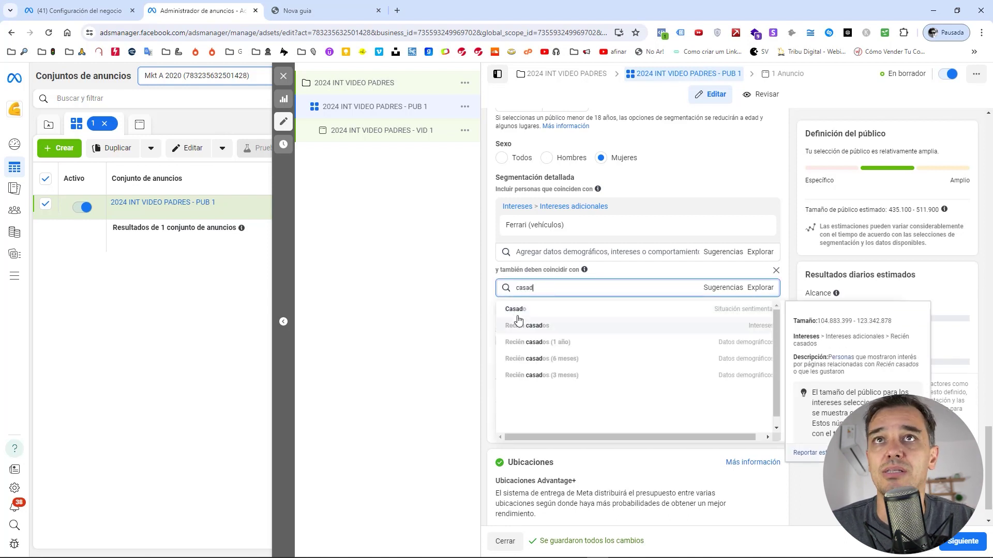
{"action": "left_click", "coordinate": [744, 313]}
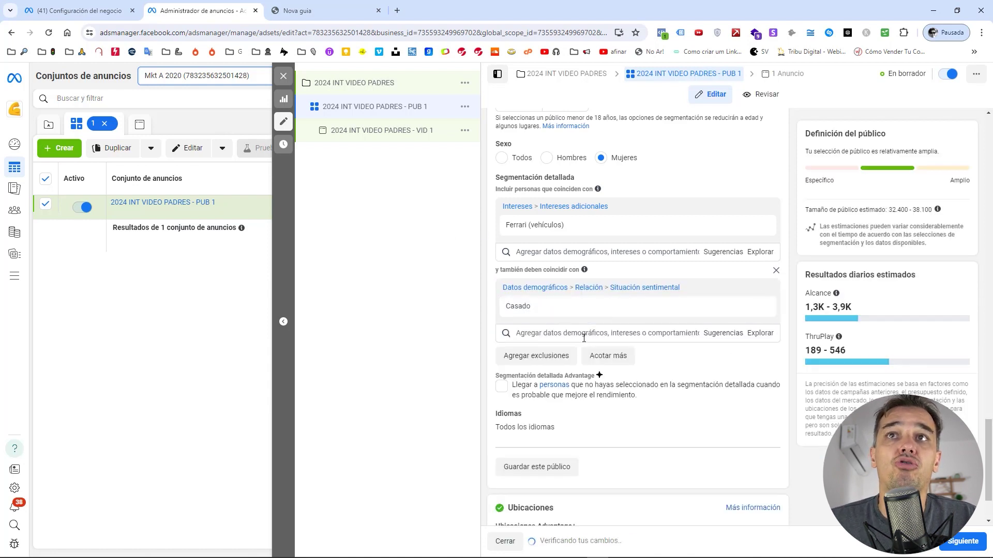
Move the Casado status from the narrowing condition into the main inclusion group alongside Ferrari (vehículos).
{"action": "mouse_move", "coordinate": [525, 230]}
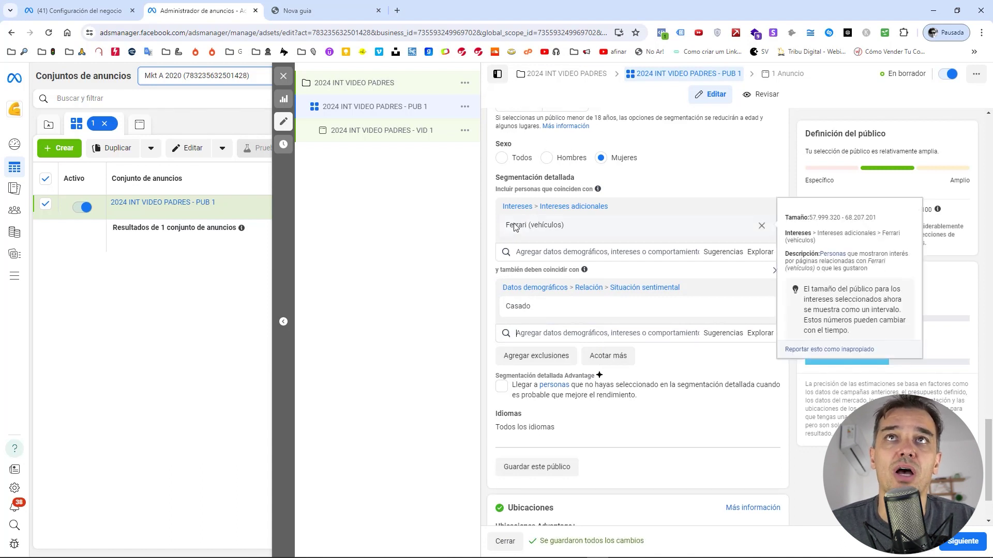
{"action": "mouse_move", "coordinate": [536, 311]}
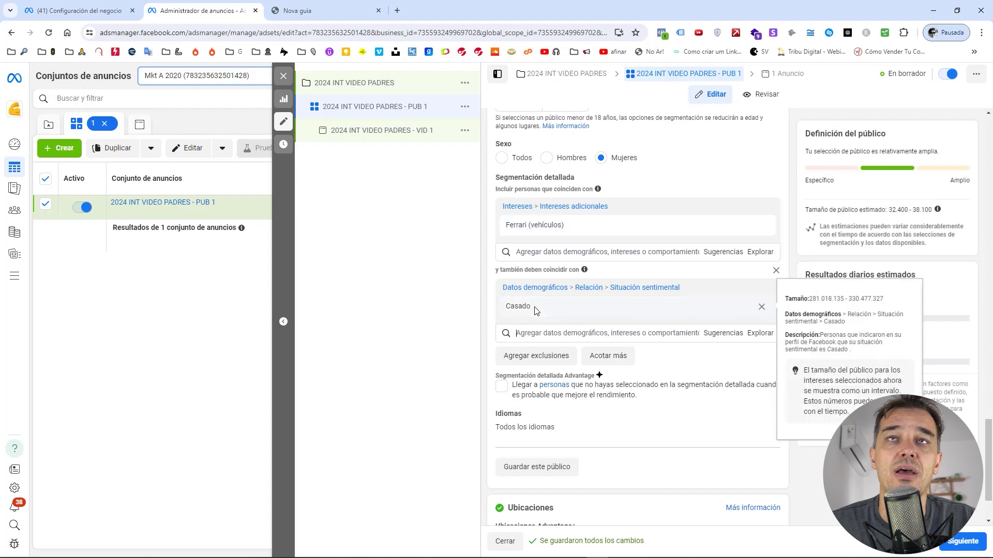
{"action": "left_click", "coordinate": [761, 307]}
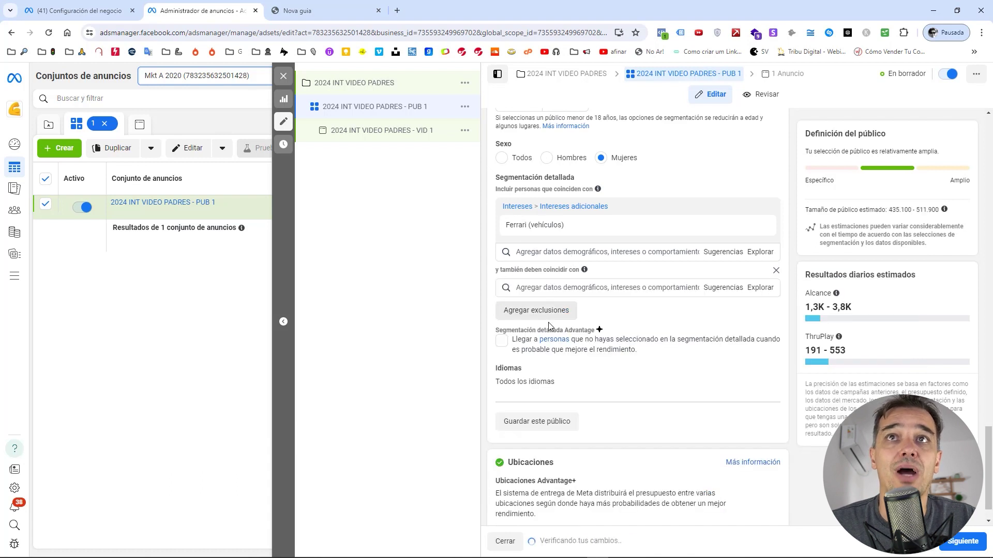
{"action": "left_click", "coordinate": [538, 251]}
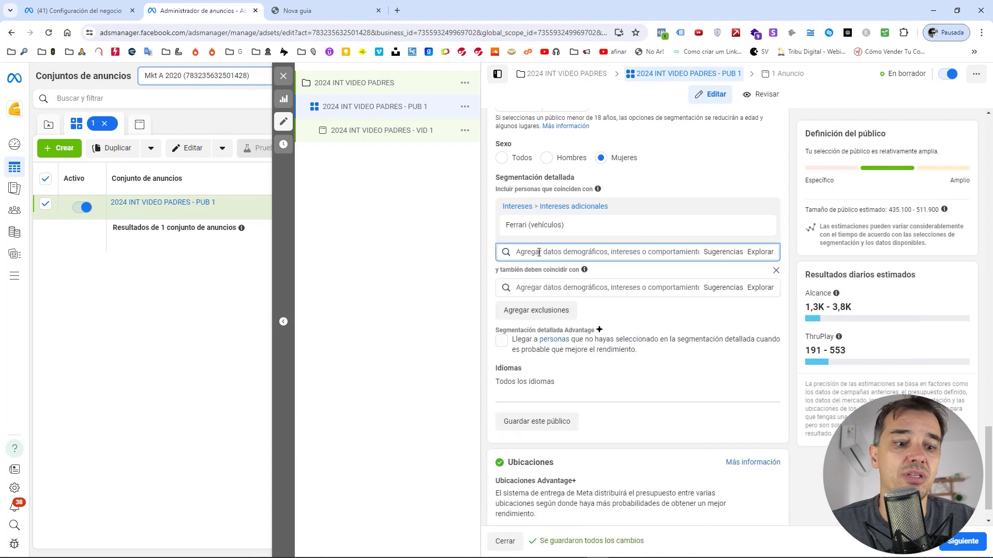
{"action": "type", "text": "casad"}
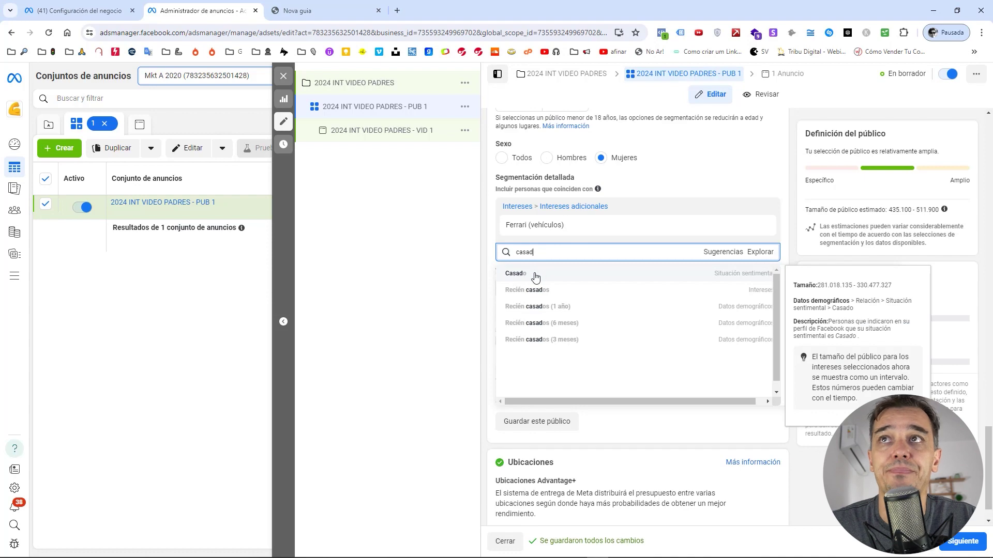
{"action": "left_click", "coordinate": [569, 274]}
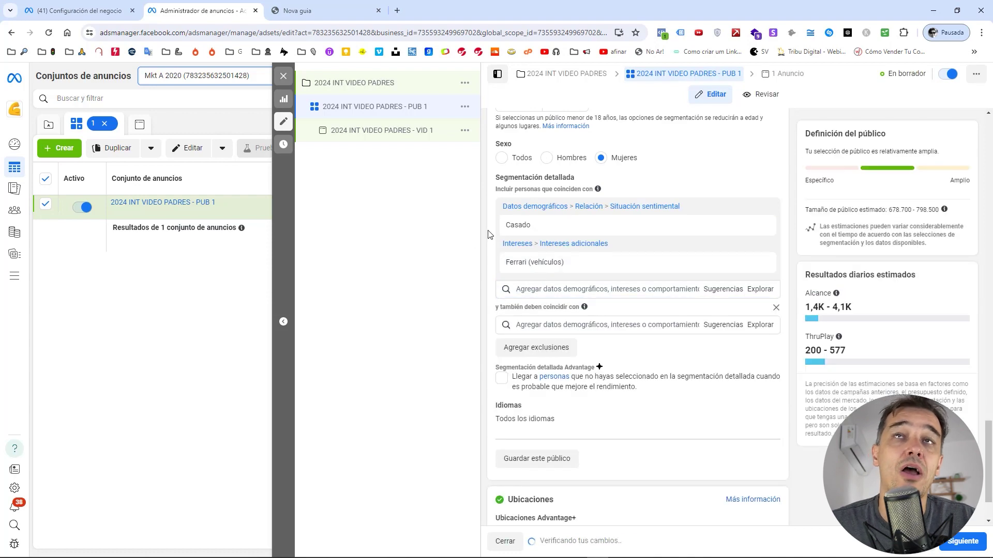
Remove Casado from the main inclusion group and add it back to the narrowing condition.
{"action": "mouse_move", "coordinate": [558, 267]}
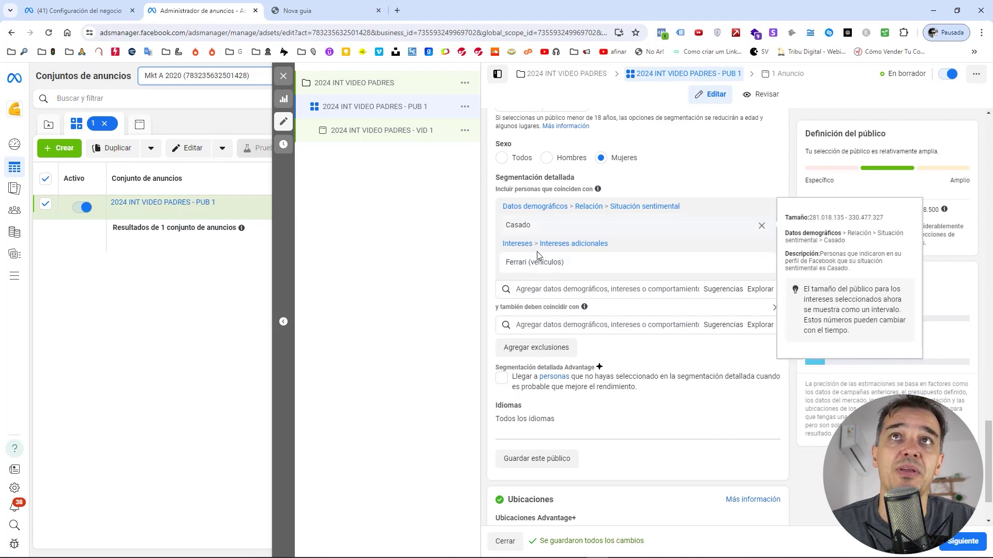
{"action": "mouse_move", "coordinate": [645, 237]}
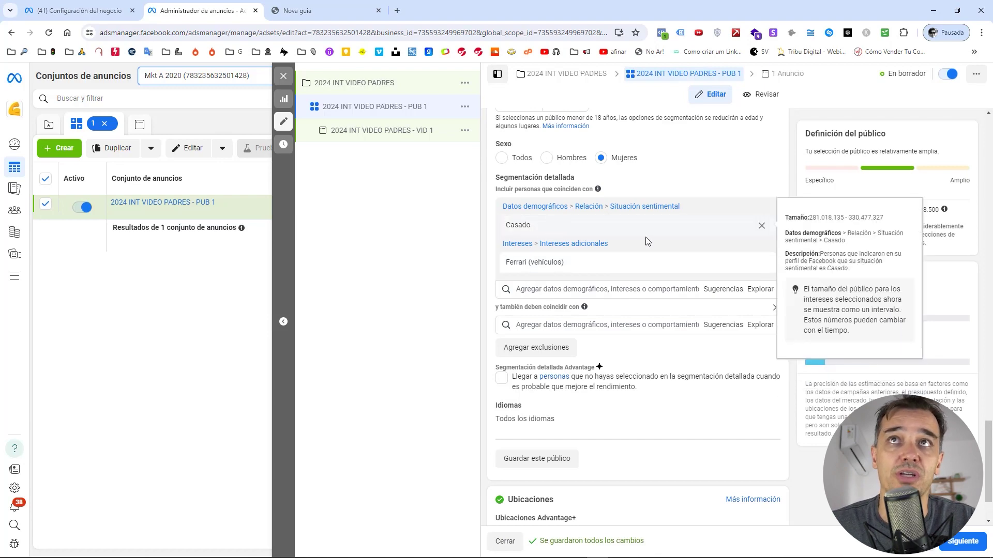
{"action": "left_click", "coordinate": [761, 226]}
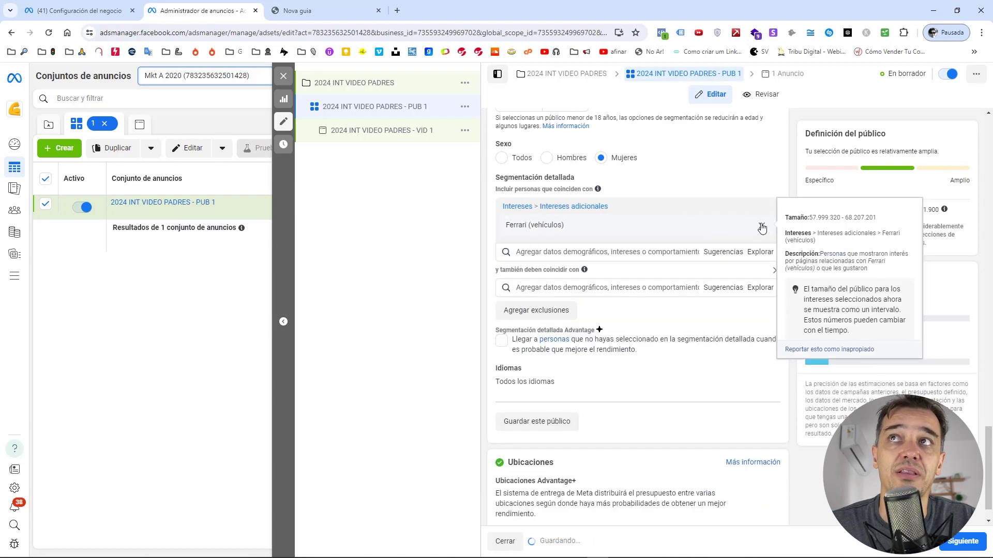
{"action": "left_click", "coordinate": [534, 288]}
{"action": "type", "text": "ca"}
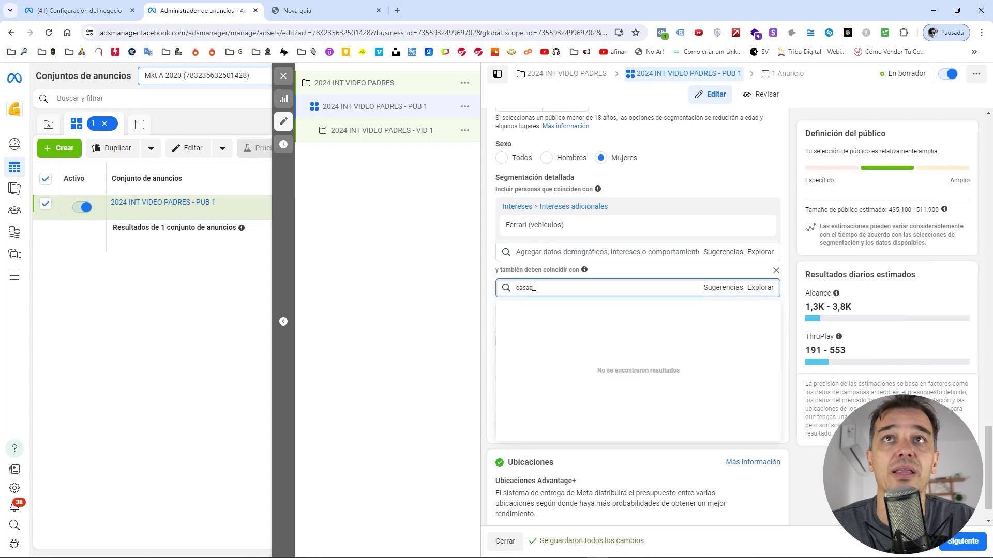
{"action": "type", "text": "sad"}
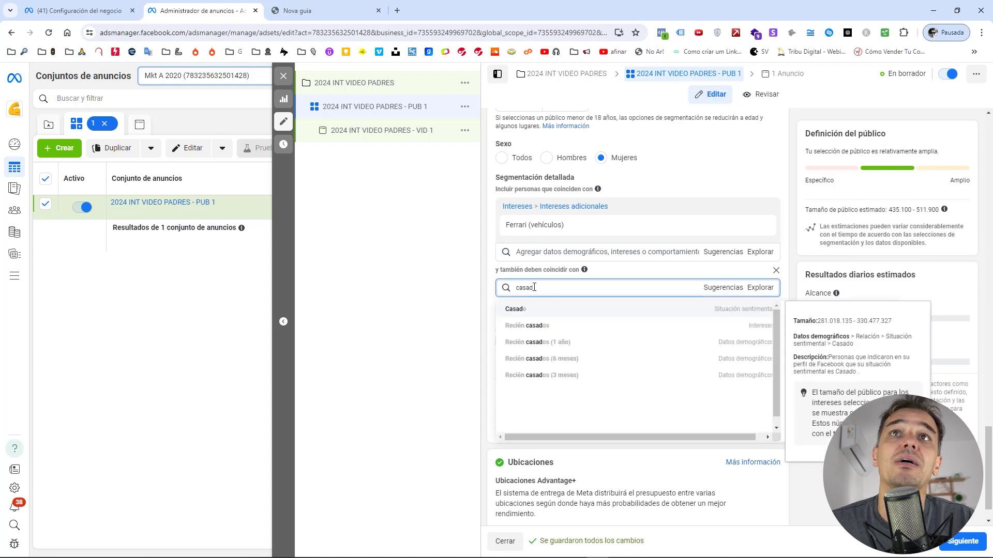
{"action": "left_click", "coordinate": [519, 310]}
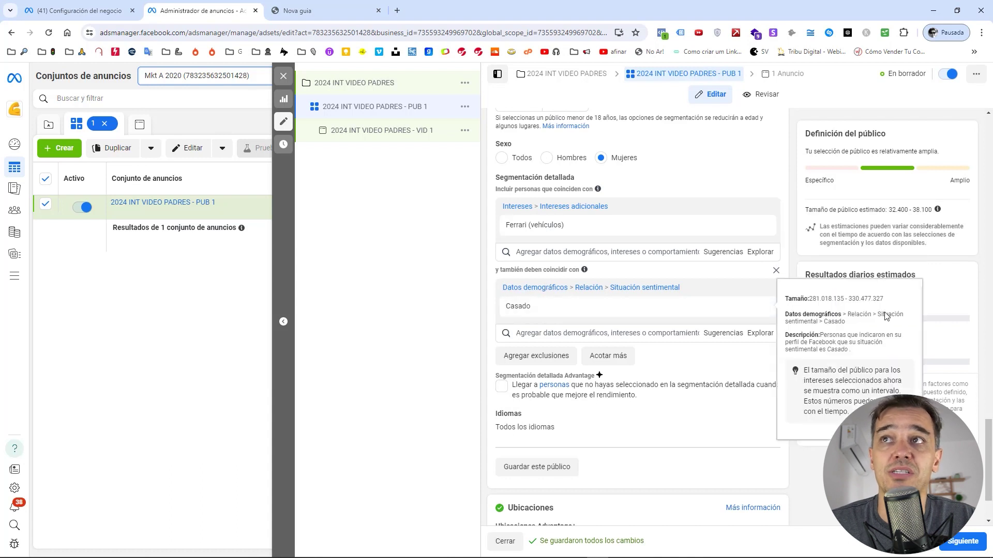
Examine the estimated daily reach and the estimated audience size for the narrowed targeting.
{"action": "mouse_move", "coordinate": [823, 294]}
{"action": "left_click_drag", "start_coordinate": [805, 307], "coordinate": [851, 308]}
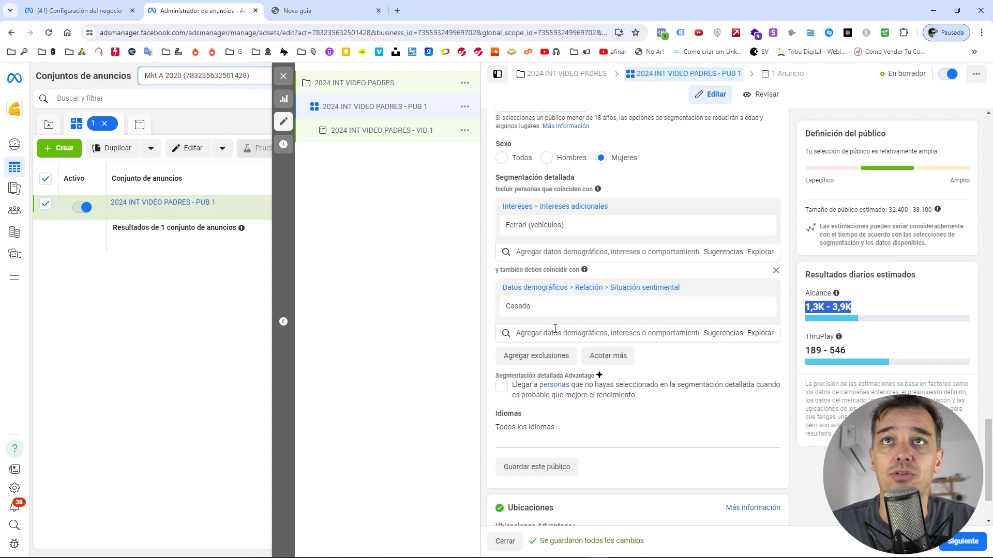
{"action": "left_click", "coordinate": [492, 326]}
{"action": "scroll", "coordinate": [491, 326], "scroll_direction": "down", "scroll_amount": 1}
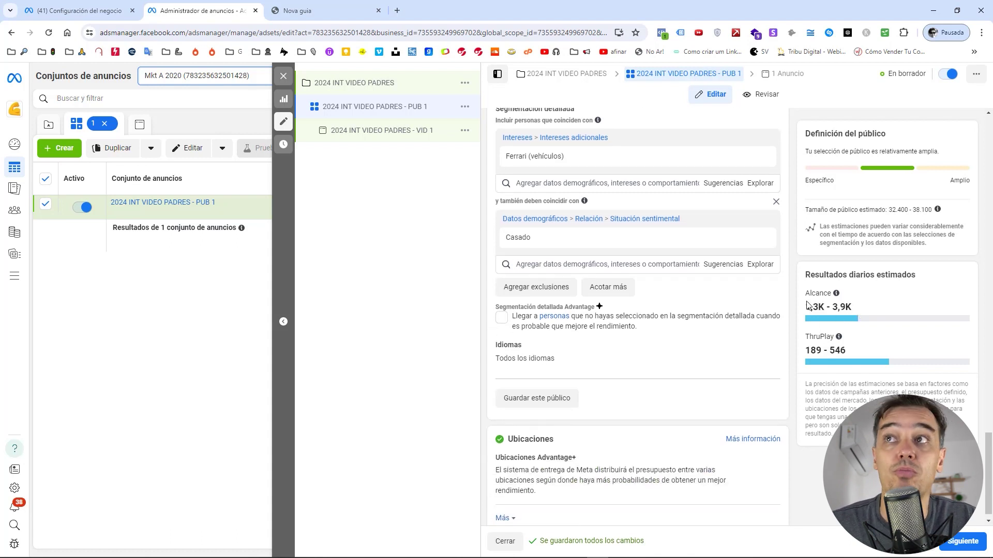
{"action": "left_click_drag", "start_coordinate": [888, 209], "coordinate": [926, 208]}
{"action": "left_click", "coordinate": [853, 223]}
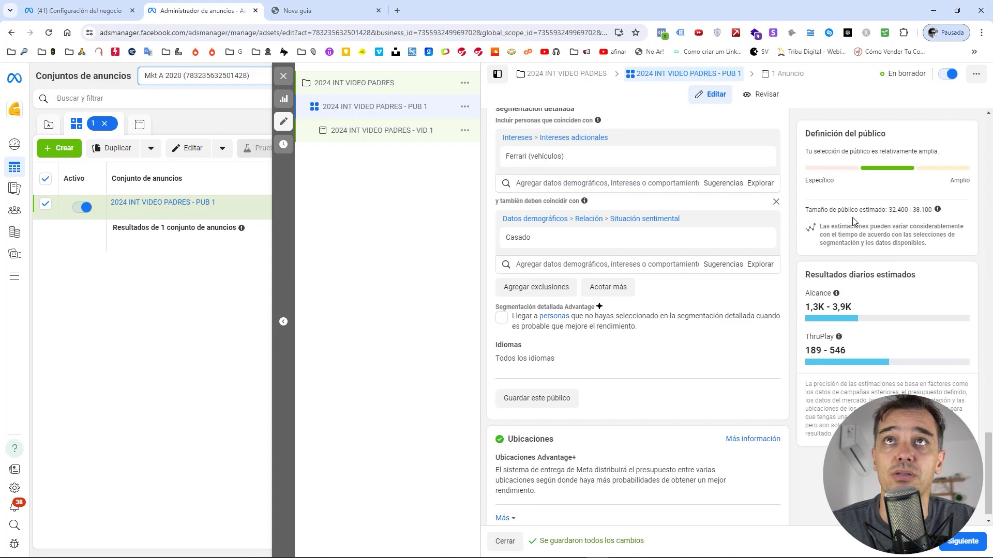
Add Español (todos) to the audience languages and remove it again.
{"action": "scroll", "coordinate": [532, 320], "scroll_direction": "down", "scroll_amount": 1}
{"action": "mouse_move", "coordinate": [526, 332]}
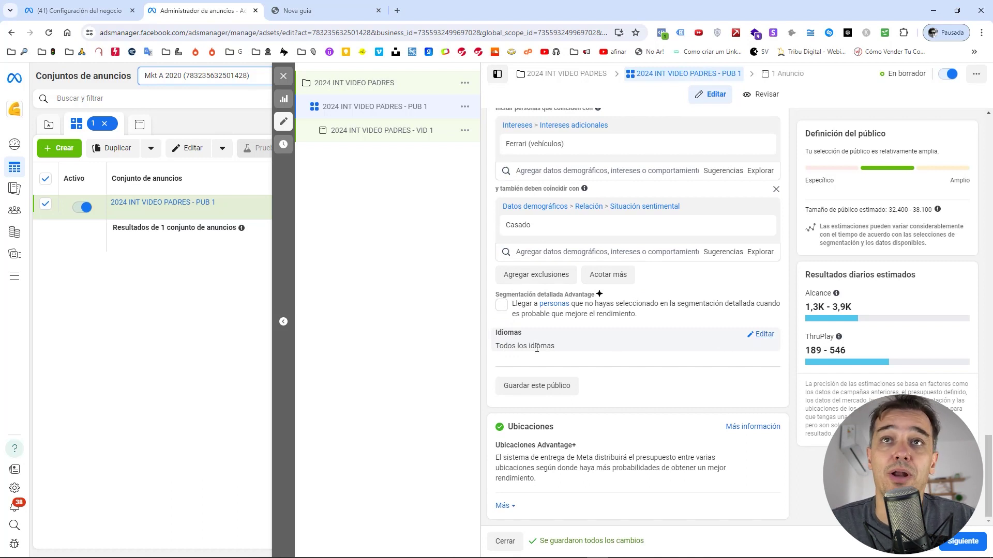
{"action": "left_click", "coordinate": [764, 334]}
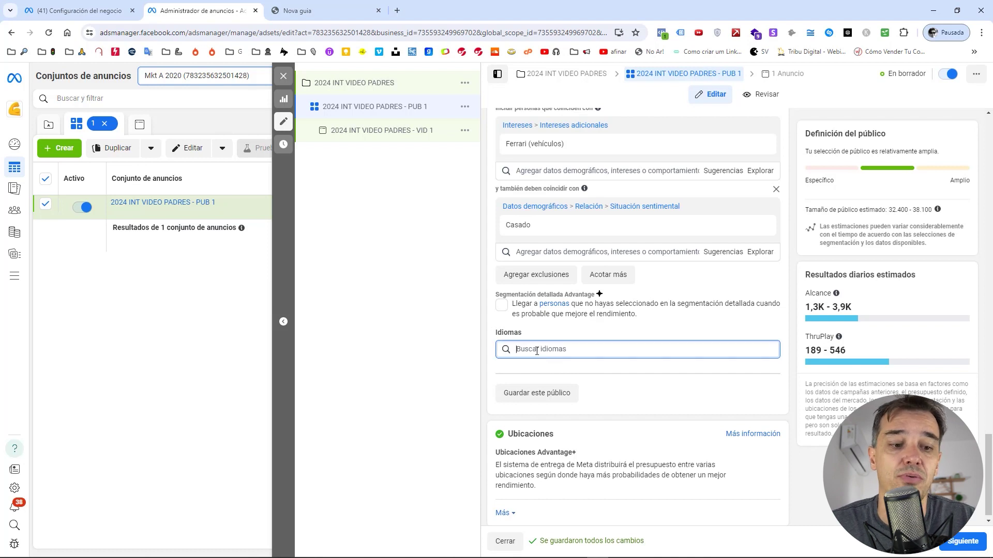
{"action": "type", "text": "s"}
{"action": "key", "text": "BackSpace"}
{"action": "type", "text": "es"}
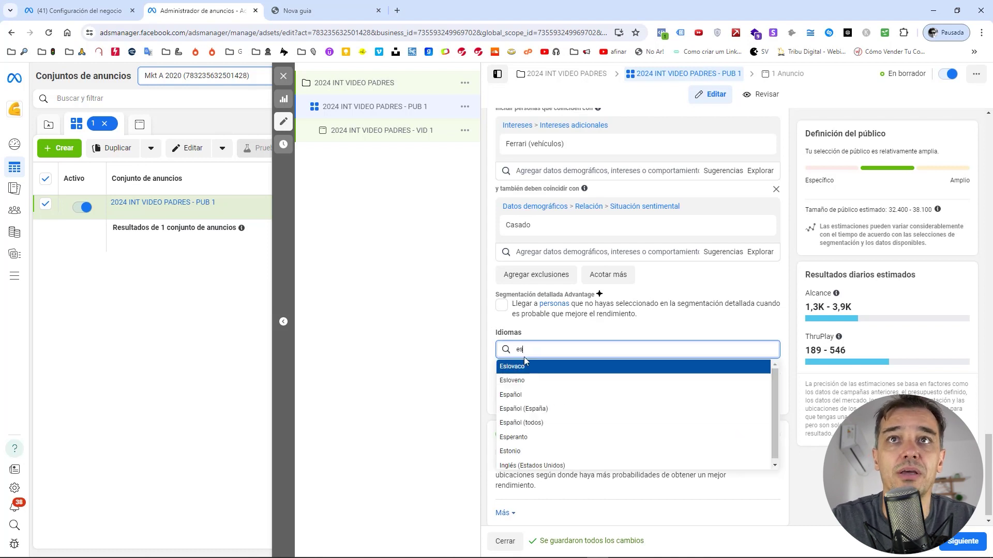
{"action": "left_click", "coordinate": [527, 427]}
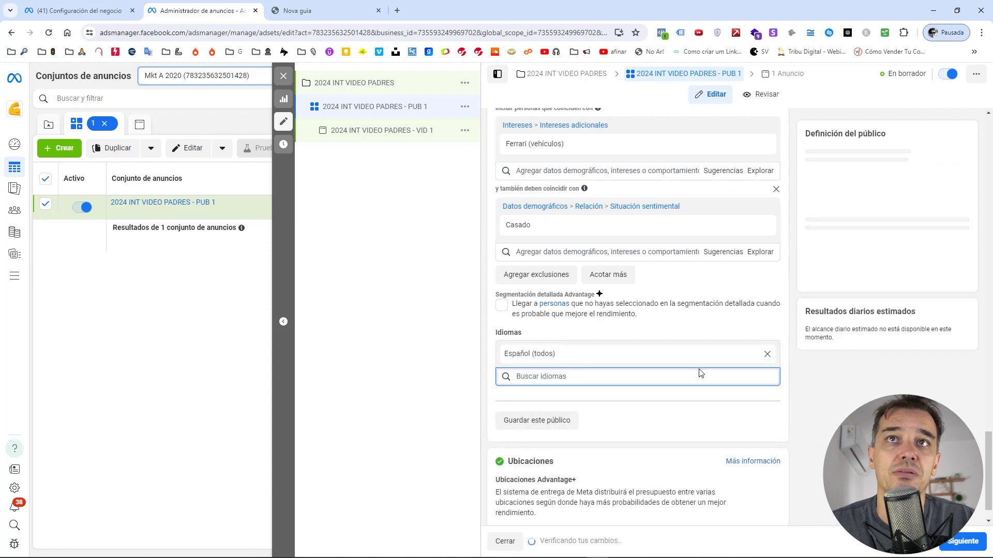
{"action": "left_click", "coordinate": [767, 355]}
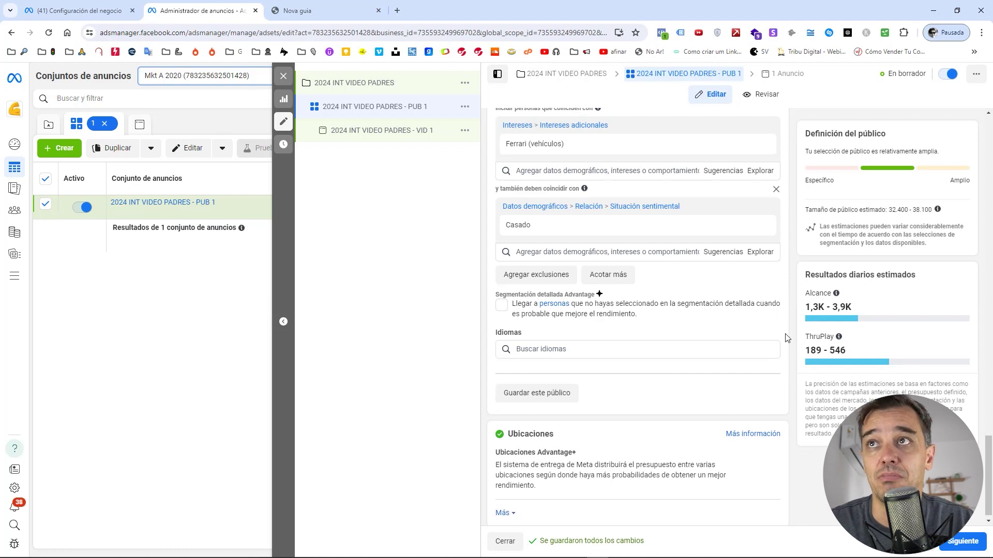
View the list of saved audiences without choosing one.
{"action": "scroll", "coordinate": [786, 337], "scroll_direction": "down", "scroll_amount": 1}
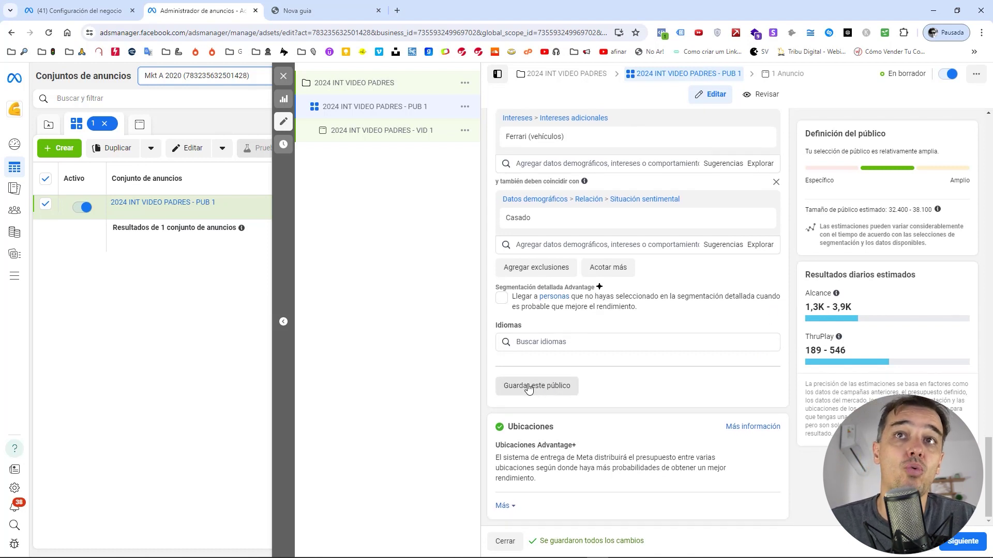
{"action": "scroll", "coordinate": [525, 361], "scroll_direction": "up", "scroll_amount": 2}
{"action": "scroll", "coordinate": [524, 353], "scroll_direction": "up", "scroll_amount": 6}
{"action": "left_click", "coordinate": [654, 266]}
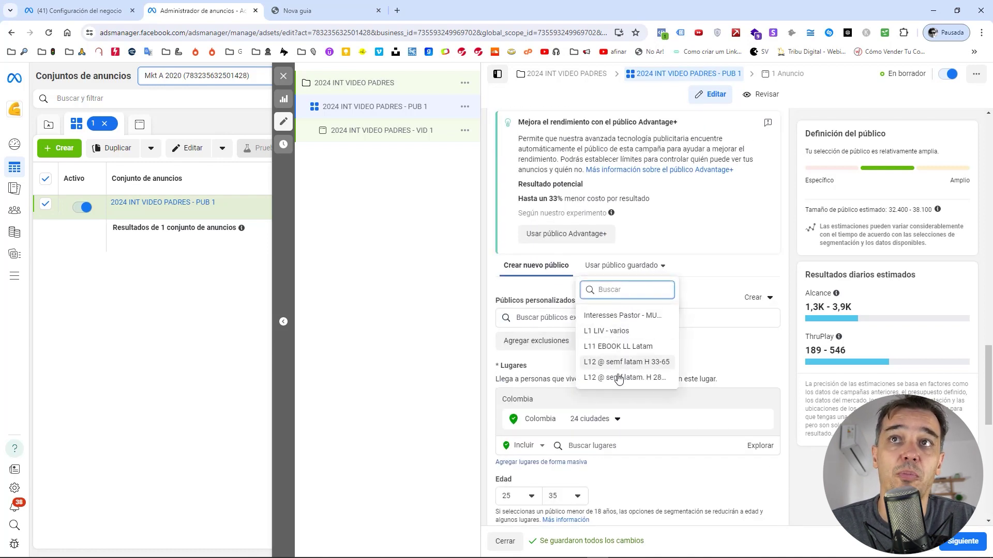
{"action": "left_click", "coordinate": [491, 330]}
{"action": "scroll", "coordinate": [491, 331], "scroll_direction": "down", "scroll_amount": 10}
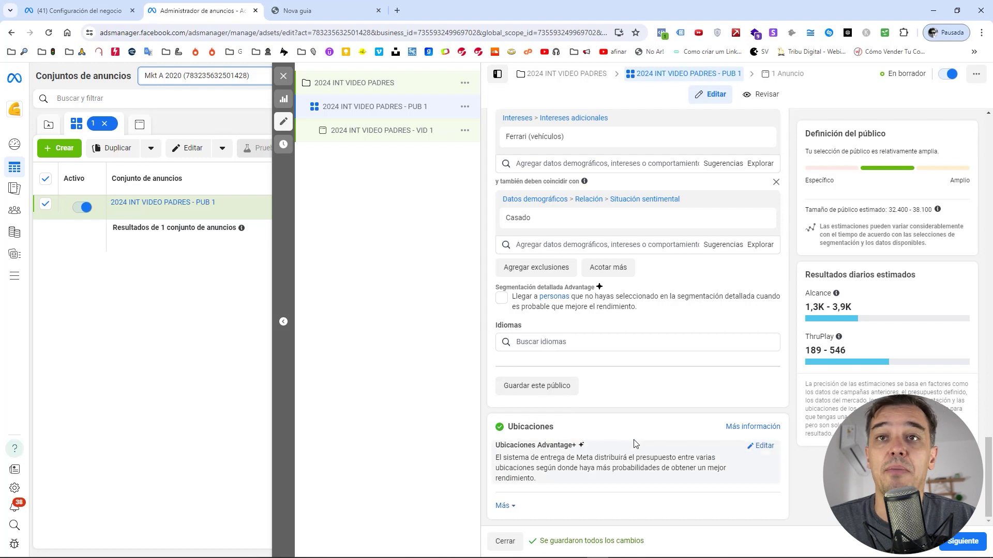
Switch the ad set to manual placements and deselect Apps y sitios web and Resultados de búsqueda.
{"action": "left_click", "coordinate": [764, 448]}
{"action": "scroll", "coordinate": [588, 380], "scroll_direction": "down", "scroll_amount": 1}
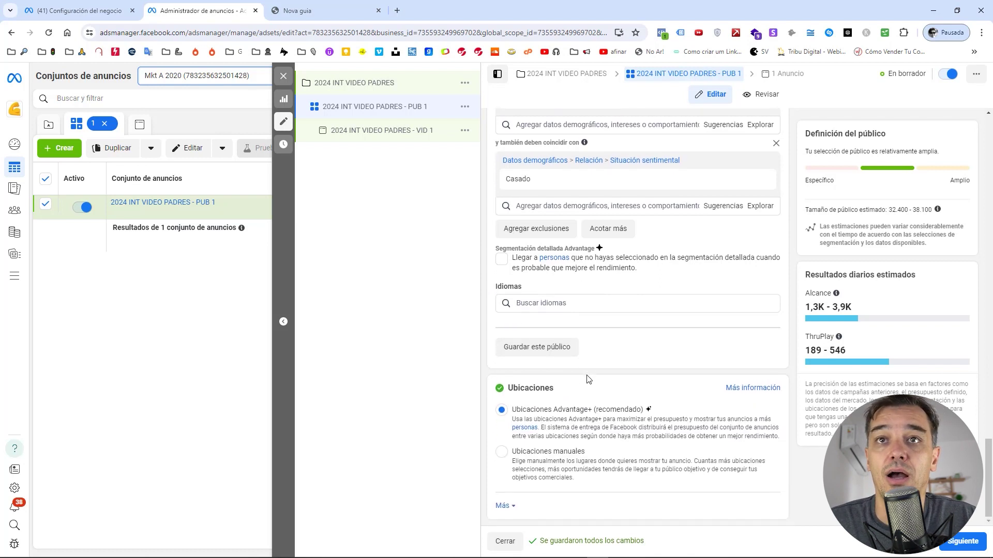
{"action": "left_click", "coordinate": [502, 453]}
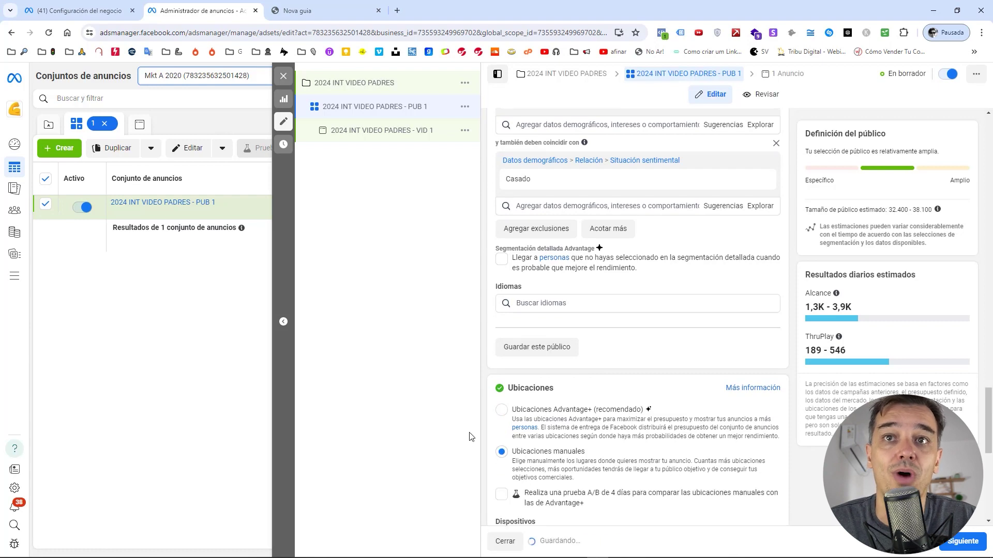
{"action": "left_click_drag", "start_coordinate": [988, 415], "coordinate": [988, 478]}
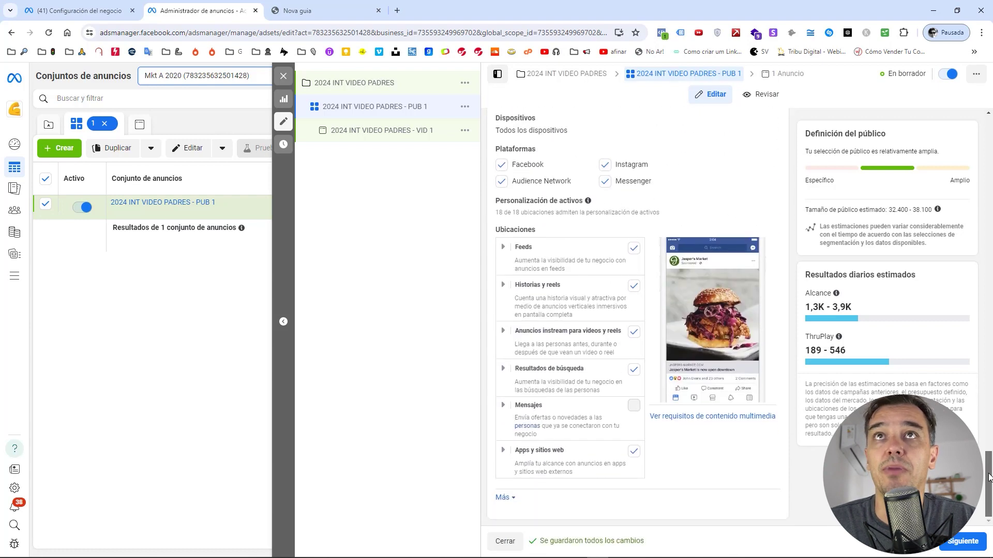
{"action": "left_click", "coordinate": [637, 452]}
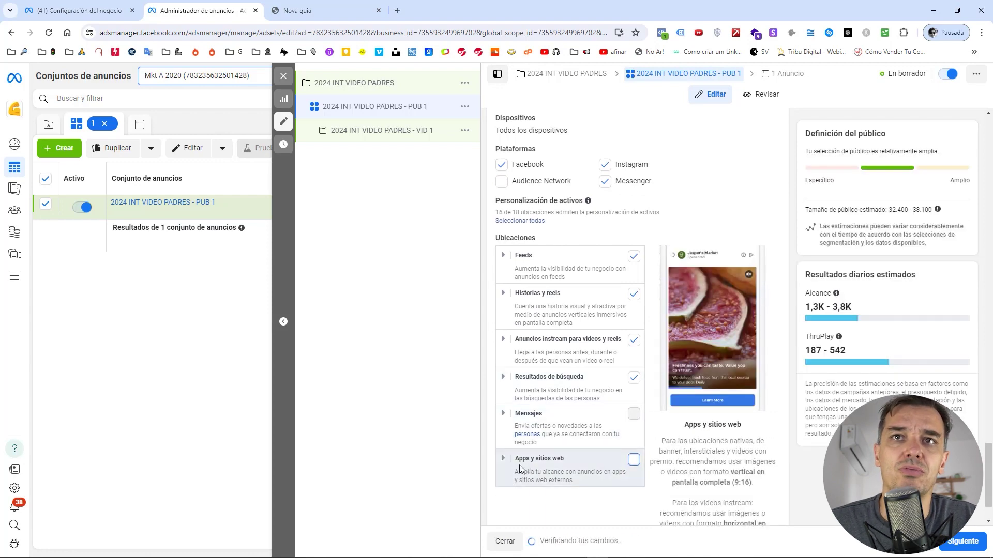
{"action": "left_click", "coordinate": [634, 381]}
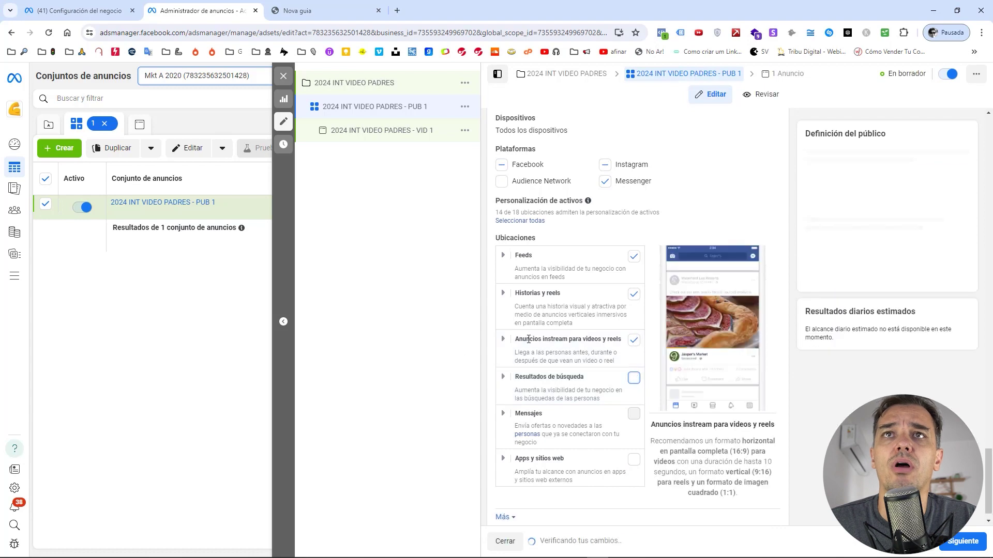
Deselect the Feeds placements Feed del perfil de Instagram, Facebook Marketplace, Sección "Explorar" de Instagram and Inicio de la sección "Explorar" de Instagram.
{"action": "left_click", "coordinate": [502, 256]}
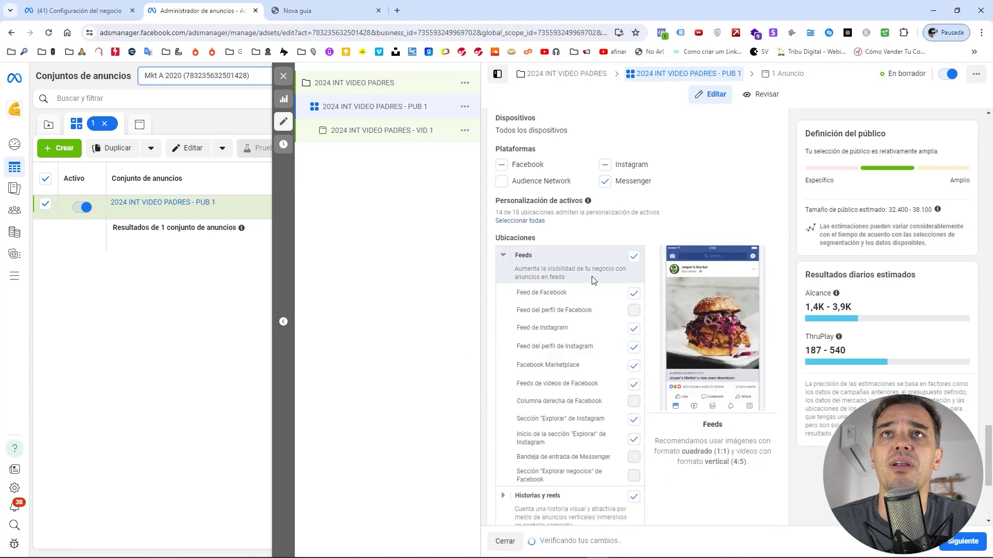
{"action": "left_click", "coordinate": [634, 346]}
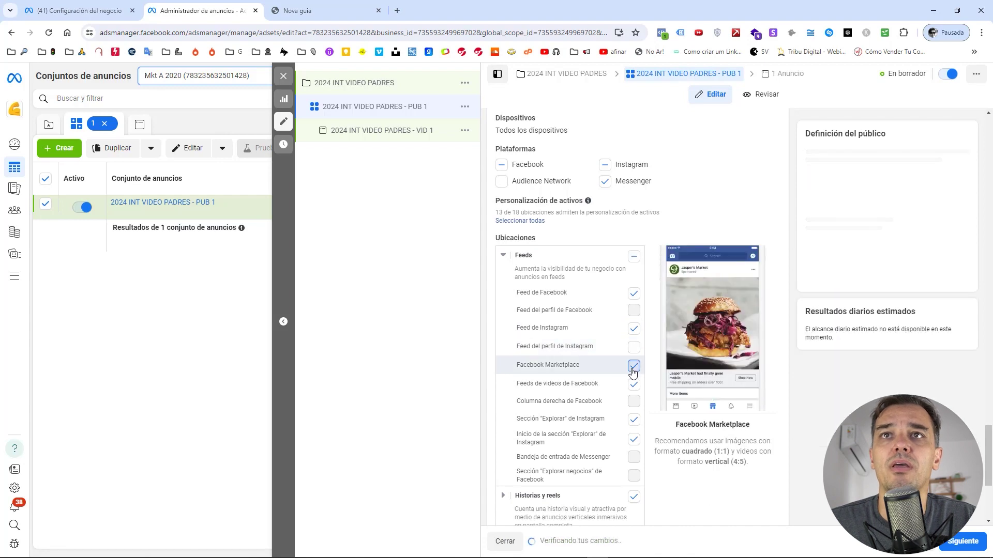
{"action": "left_click", "coordinate": [633, 366]}
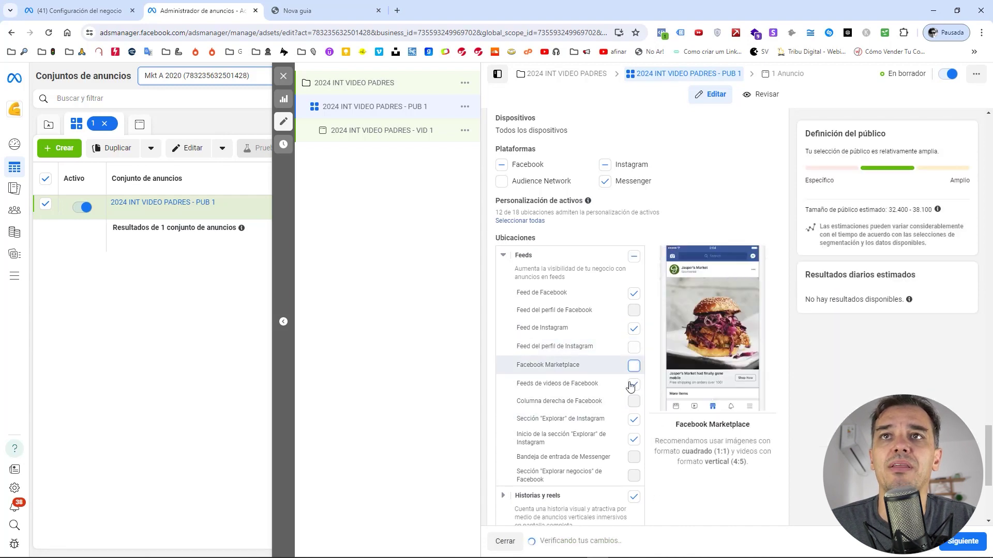
{"action": "left_click", "coordinate": [634, 419]}
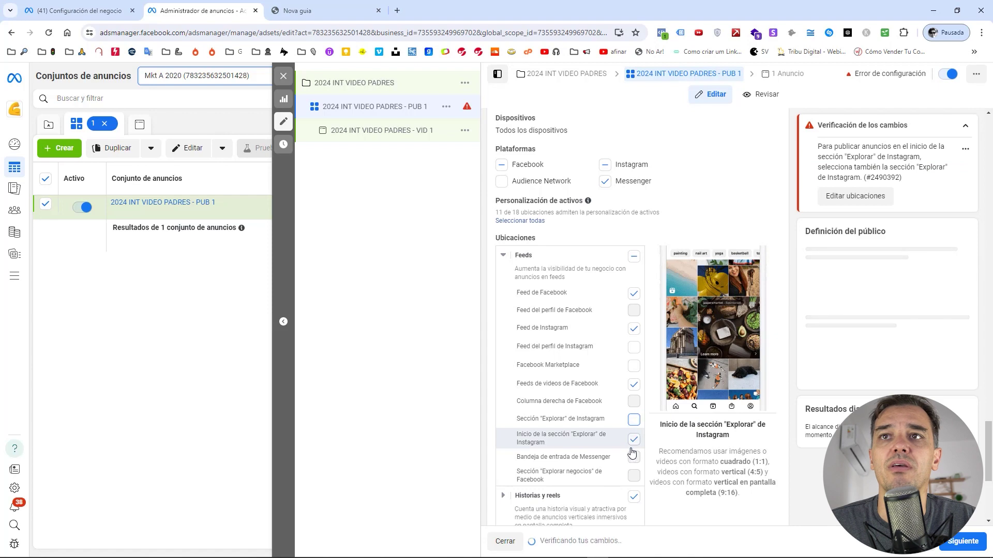
{"action": "left_click", "coordinate": [634, 440]}
Deselect Historias y reels and Anuncios instream para videos y reels, and reselect the feed placement Sección "Explorar" de Instagram.
{"action": "left_click", "coordinate": [634, 497]}
{"action": "scroll", "coordinate": [543, 458], "scroll_direction": "down", "scroll_amount": 3}
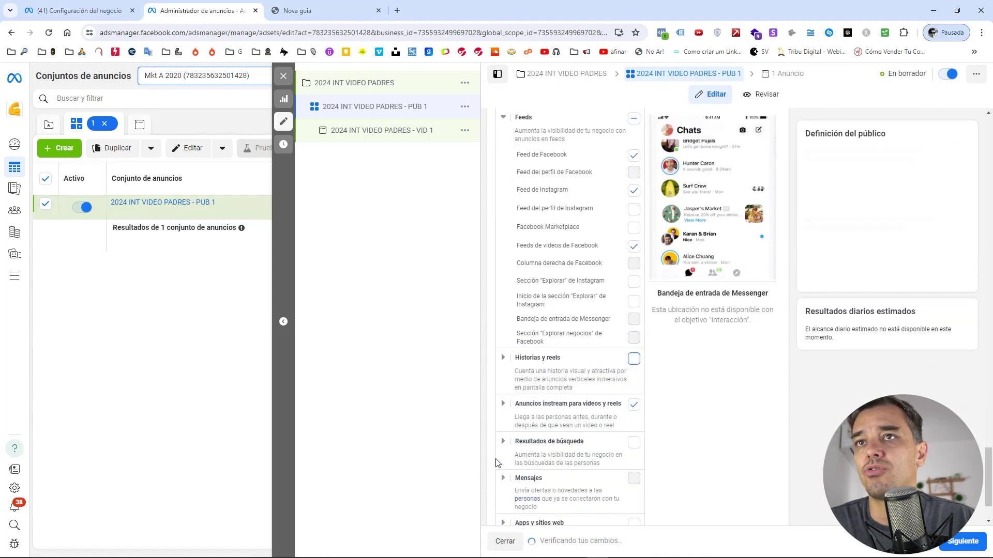
{"action": "left_click", "coordinate": [634, 405]}
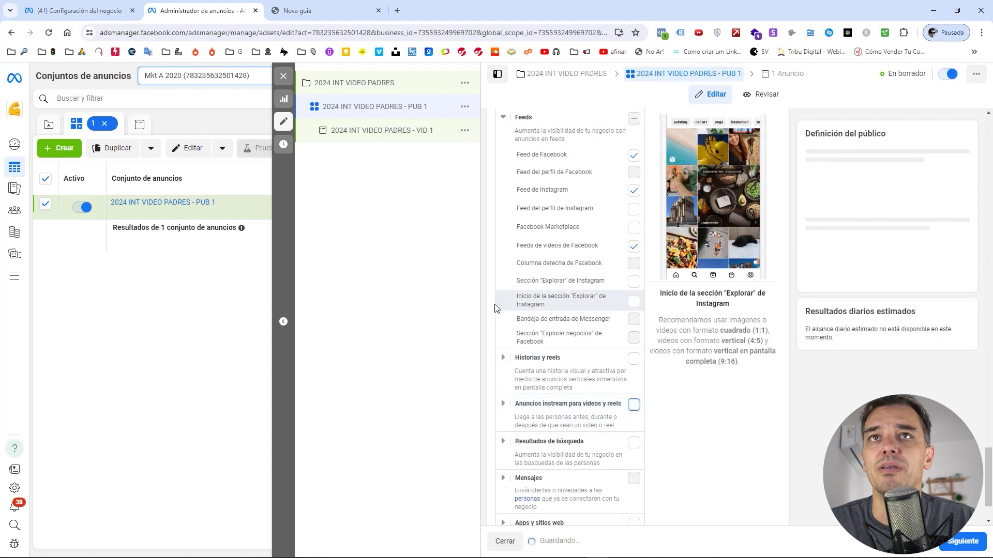
{"action": "scroll", "coordinate": [489, 312], "scroll_direction": "up", "scroll_amount": 3}
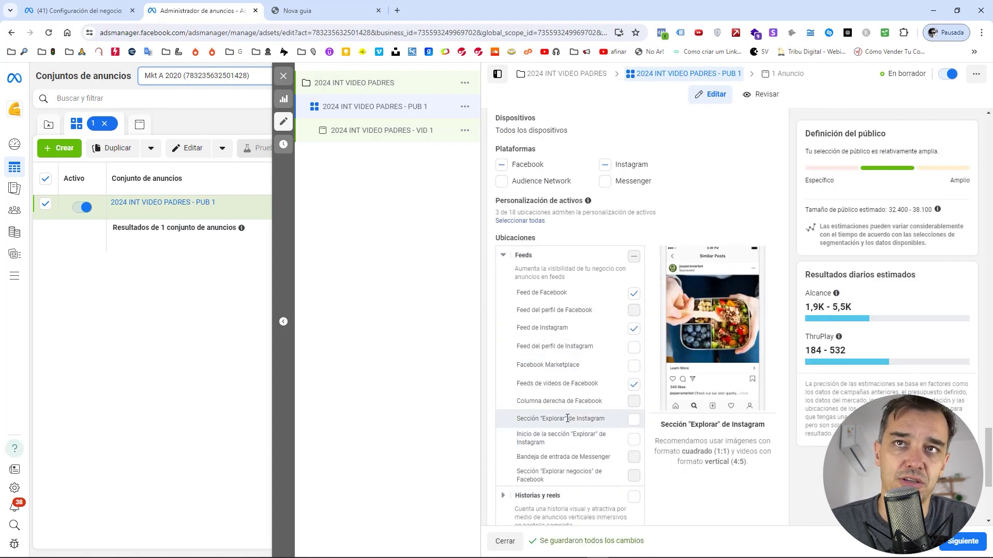
{"action": "left_click", "coordinate": [633, 420]}
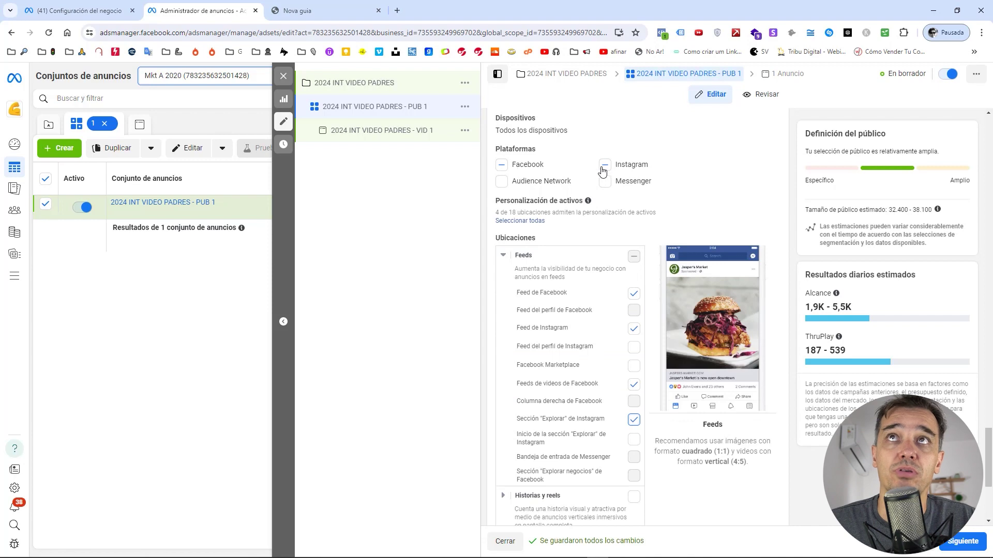
Review the Historias y reels placements, the feed selection, and the additional mobile device and brand safety options.
{"action": "scroll", "coordinate": [568, 259], "scroll_direction": "down", "scroll_amount": 4}
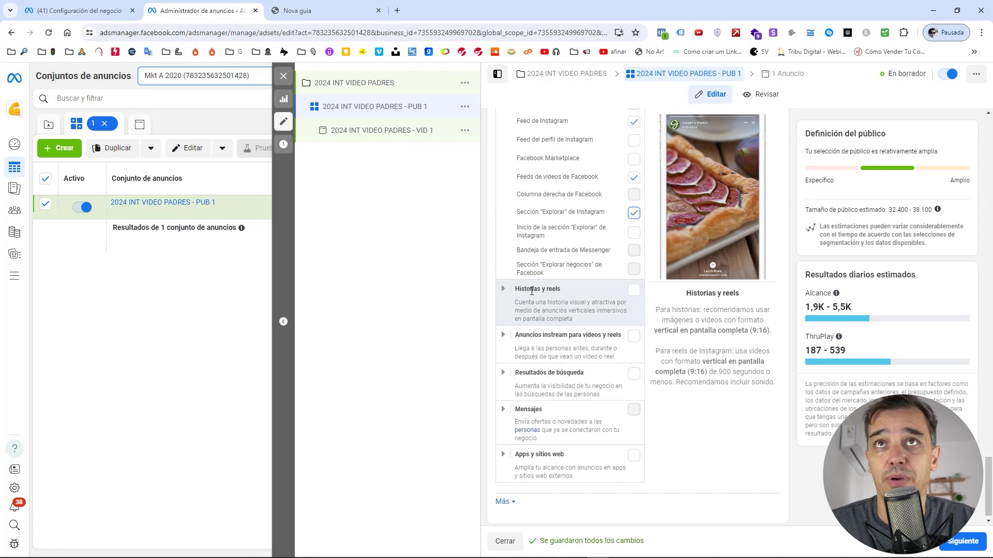
{"action": "left_click", "coordinate": [503, 289]}
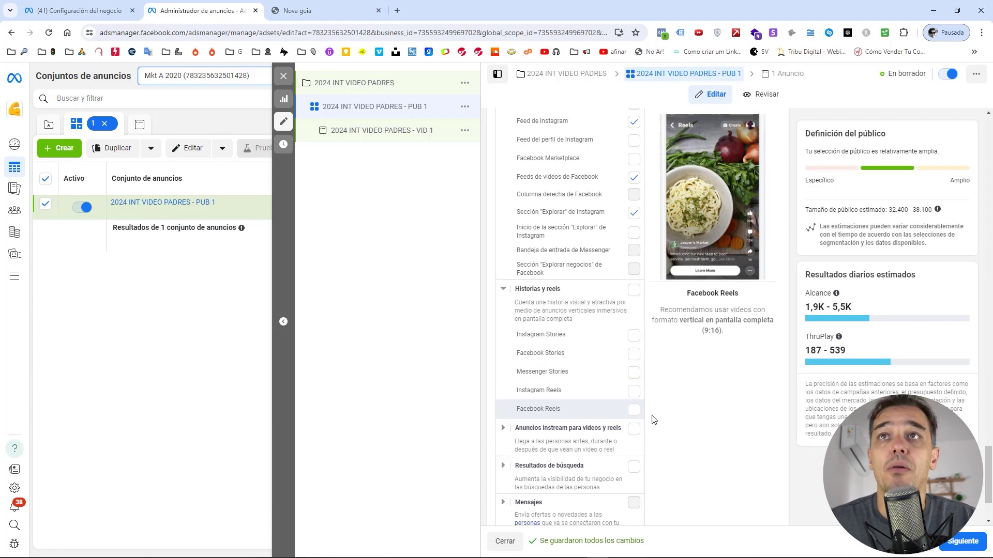
{"action": "scroll", "coordinate": [633, 378], "scroll_direction": "down", "scroll_amount": 2}
{"action": "scroll", "coordinate": [579, 312], "scroll_direction": "up", "scroll_amount": 7}
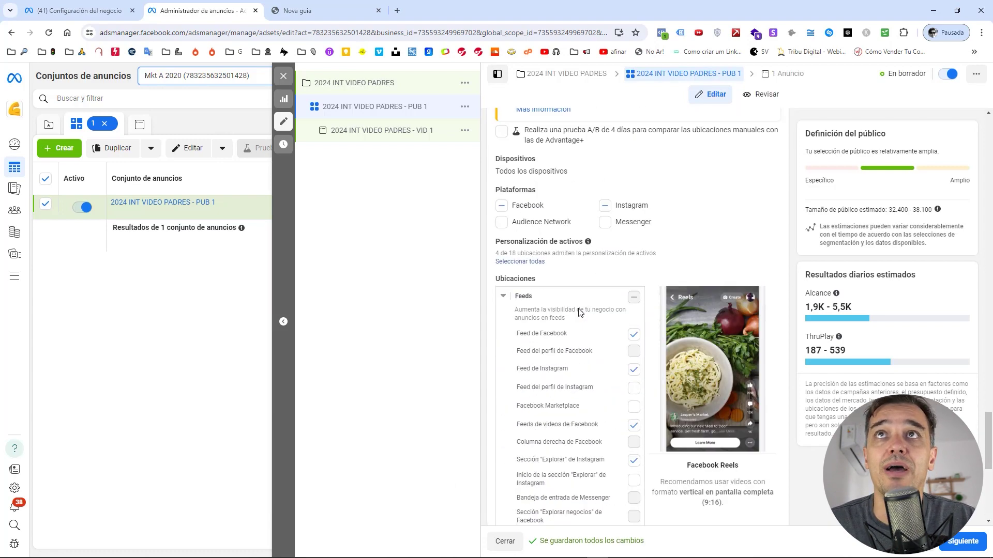
{"action": "scroll", "coordinate": [579, 312], "scroll_direction": "down", "scroll_amount": 1}
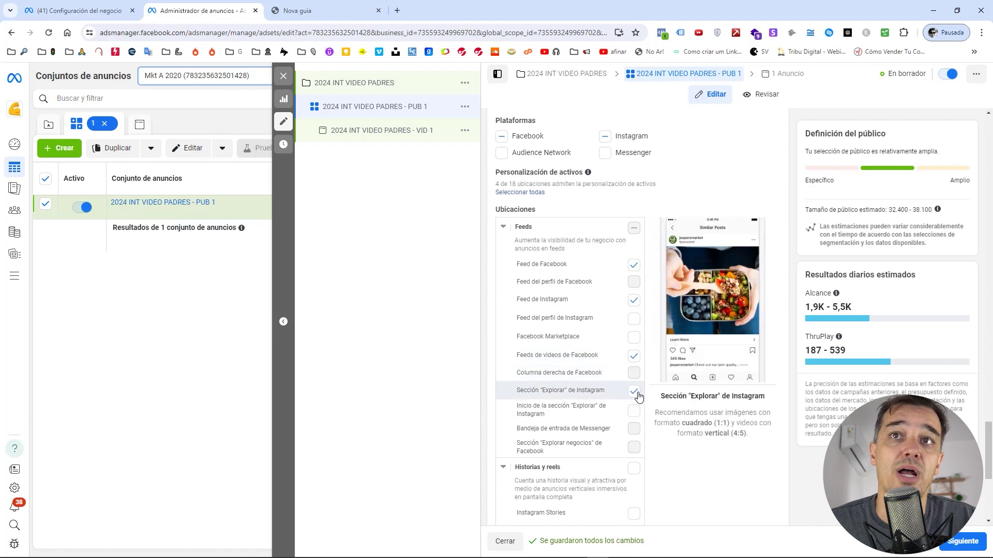
{"action": "scroll", "coordinate": [664, 414], "scroll_direction": "down", "scroll_amount": 3}
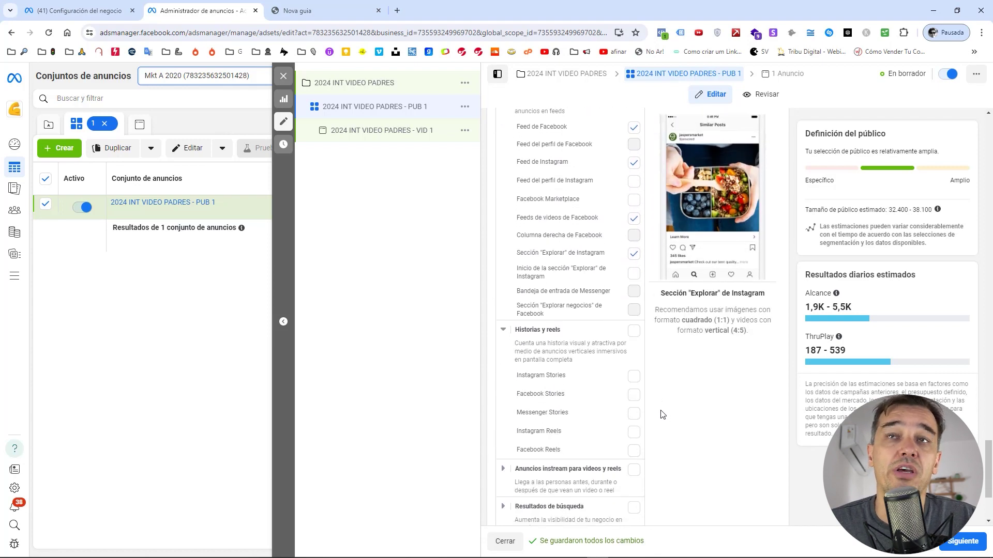
{"action": "scroll", "coordinate": [648, 407], "scroll_direction": "down", "scroll_amount": 3}
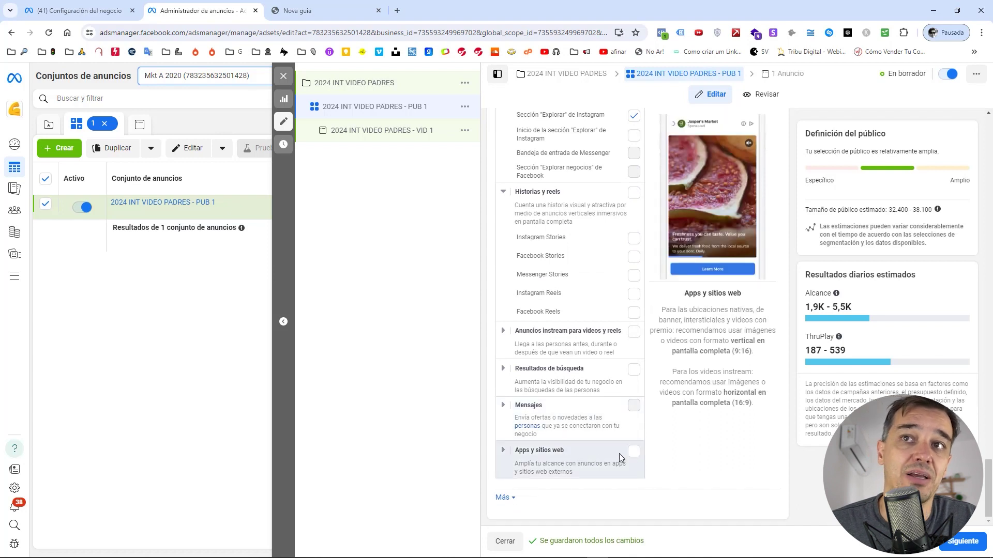
{"action": "scroll", "coordinate": [646, 384], "scroll_direction": "up", "scroll_amount": 2}
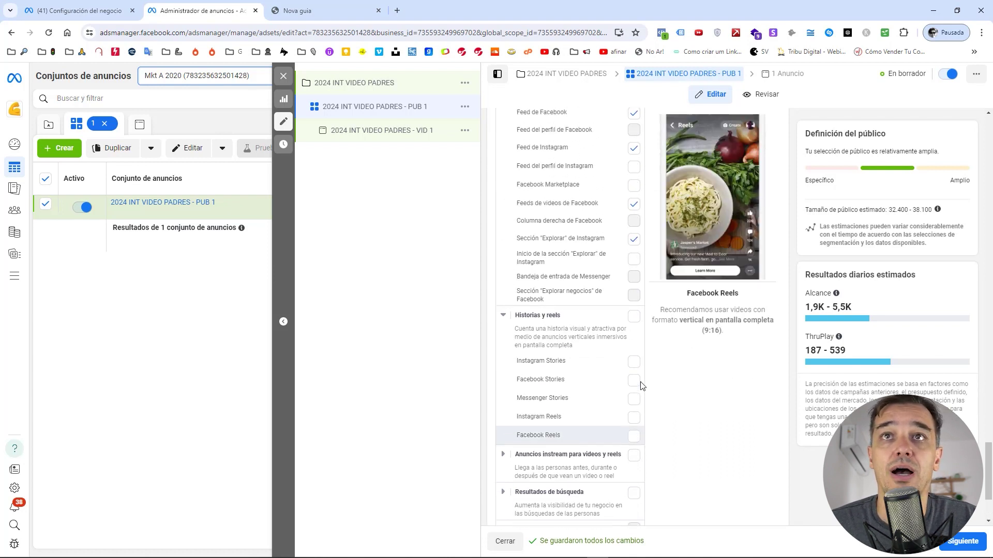
{"action": "scroll", "coordinate": [637, 393], "scroll_direction": "up", "scroll_amount": 3}
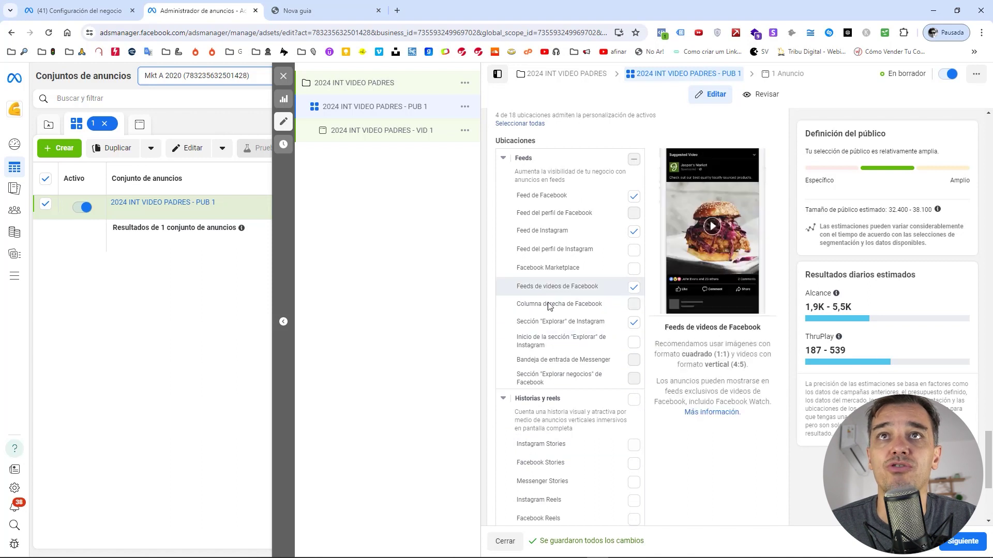
{"action": "left_click_drag", "start_coordinate": [584, 304], "coordinate": [525, 307]}
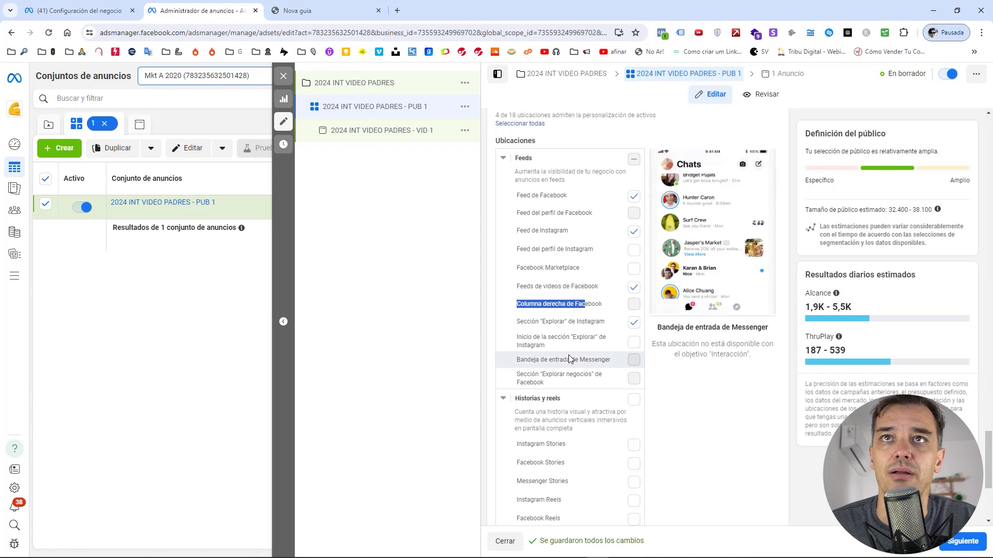
{"action": "scroll", "coordinate": [570, 359], "scroll_direction": "down", "scroll_amount": 4}
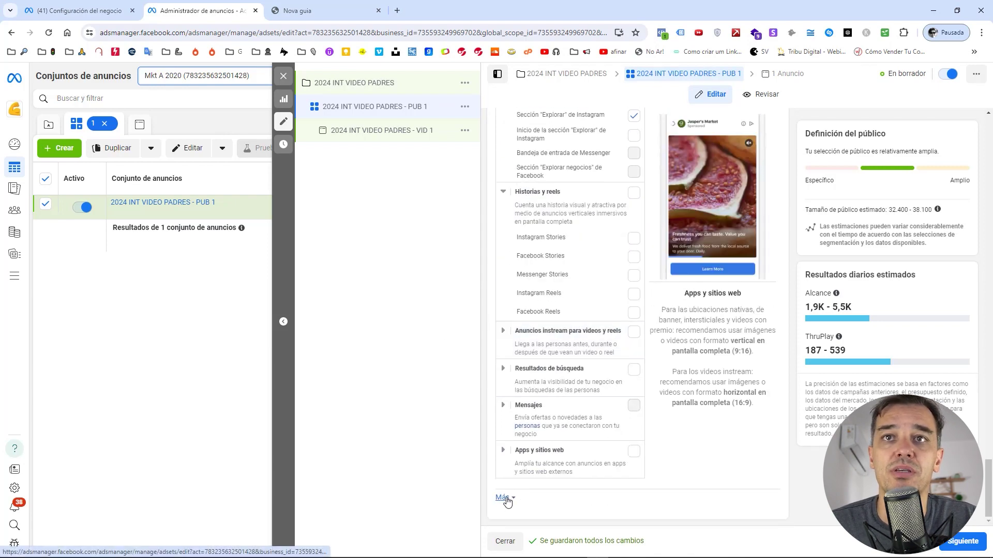
{"action": "left_click", "coordinate": [504, 497]}
{"action": "scroll", "coordinate": [624, 414], "scroll_direction": "down", "scroll_amount": 5}
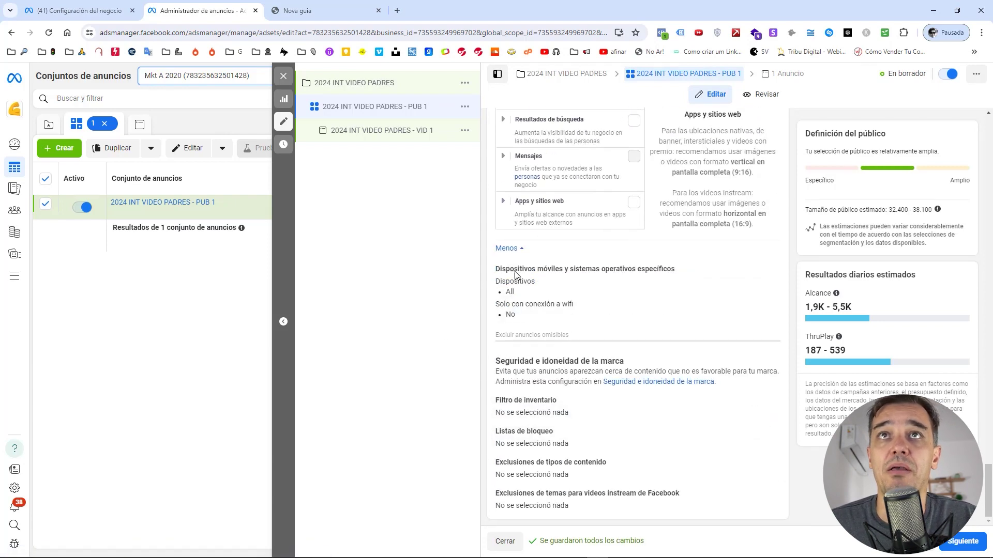
Continue to the ad level and select the advertiser's Instagram account as the ad's Instagram identity.
{"action": "left_click", "coordinate": [961, 543]}
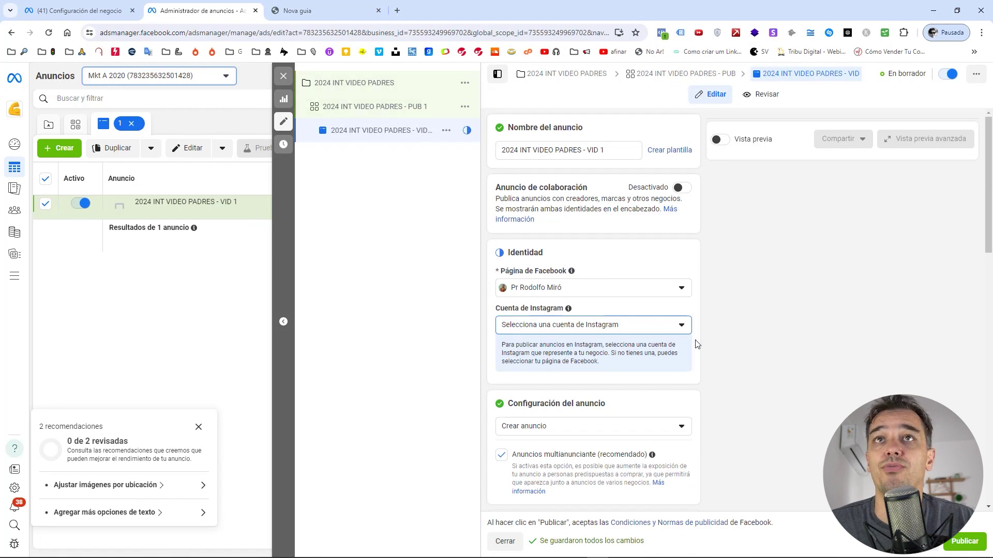
{"action": "scroll", "coordinate": [575, 335], "scroll_direction": "down", "scroll_amount": 3}
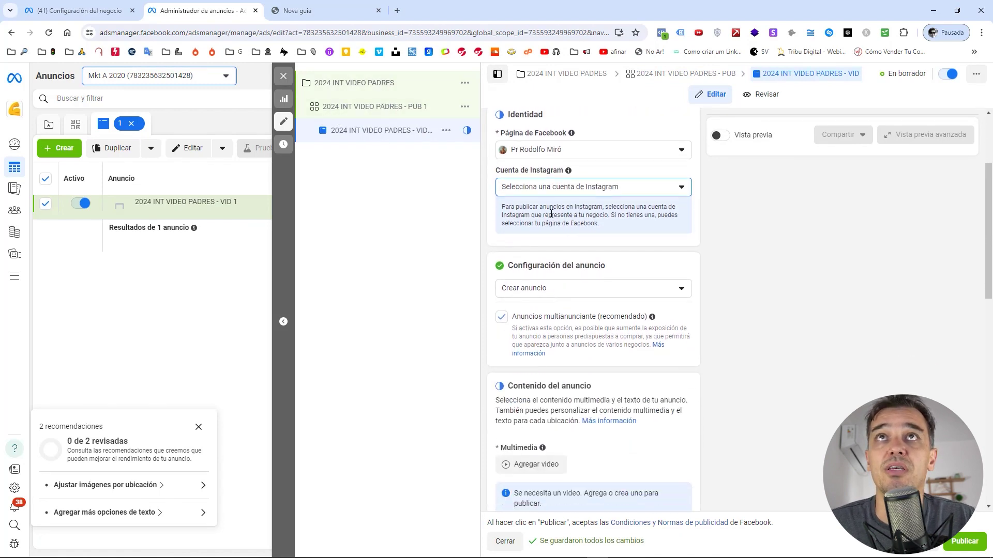
{"action": "left_click", "coordinate": [541, 188]}
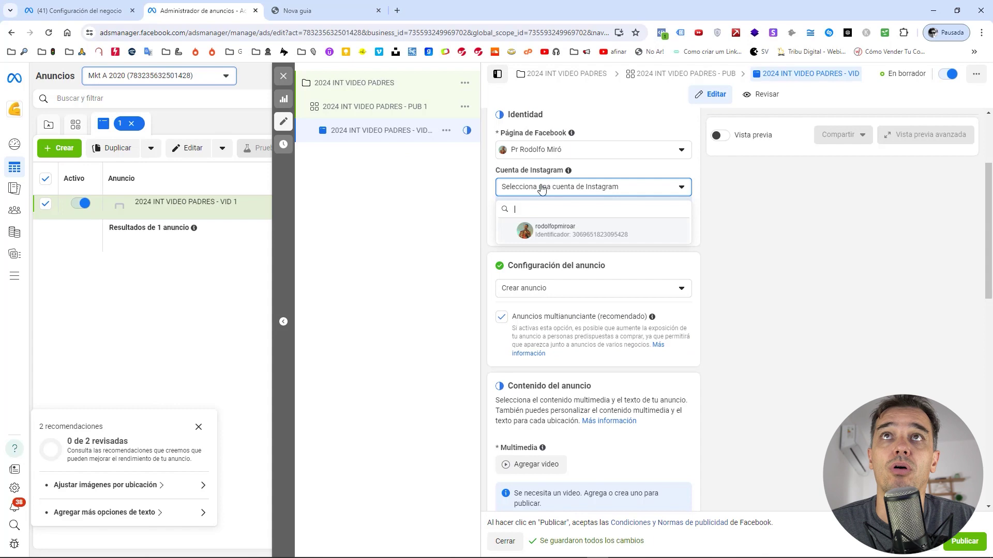
{"action": "left_click", "coordinate": [554, 232]}
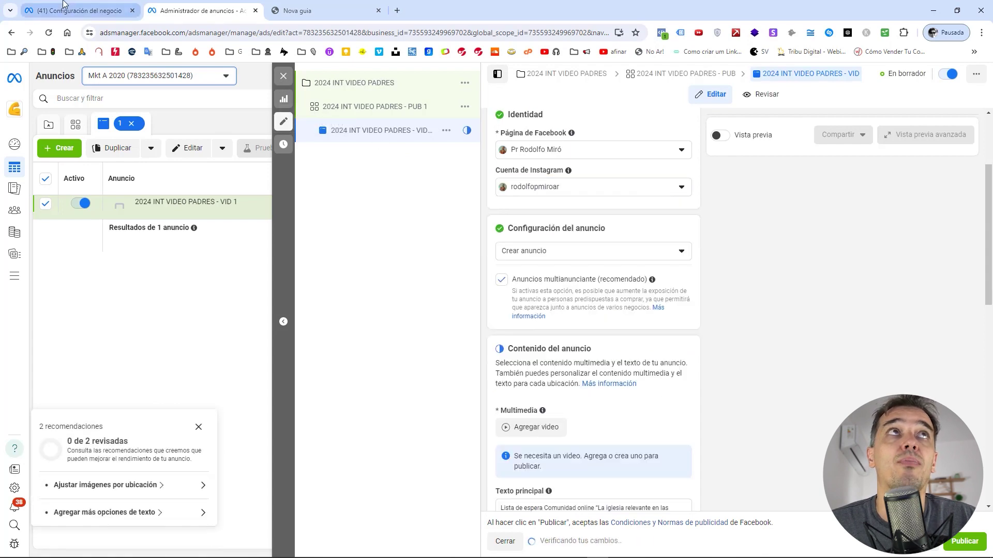
Switch to the business settings, view the dialog for adding an Instagram account without connecting one, and return to Ads Manager.
{"action": "left_click", "coordinate": [79, 10]}
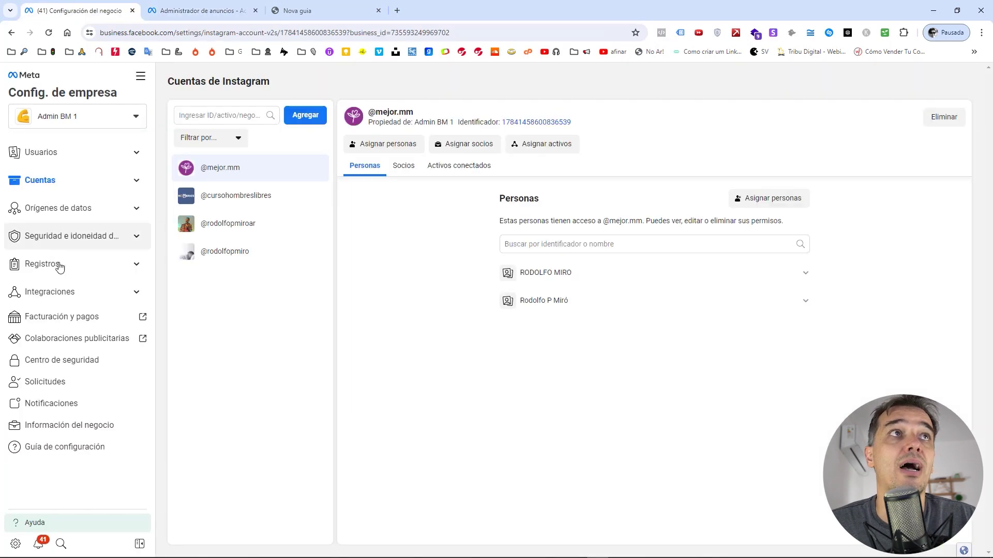
{"action": "left_click", "coordinate": [73, 153]}
{"action": "left_click", "coordinate": [56, 232]}
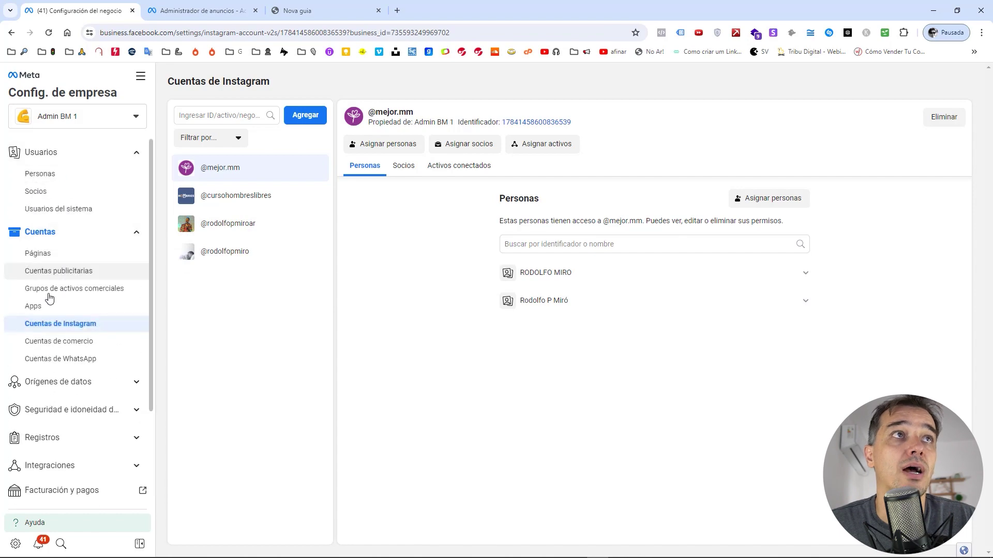
{"action": "left_click", "coordinate": [294, 120]}
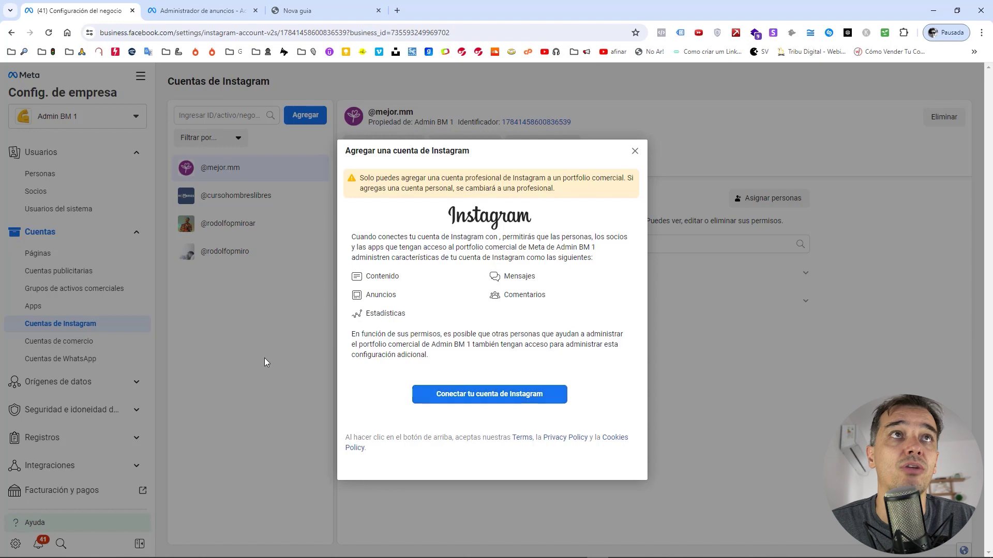
{"action": "left_click", "coordinate": [635, 151]}
{"action": "left_click", "coordinate": [202, 10]}
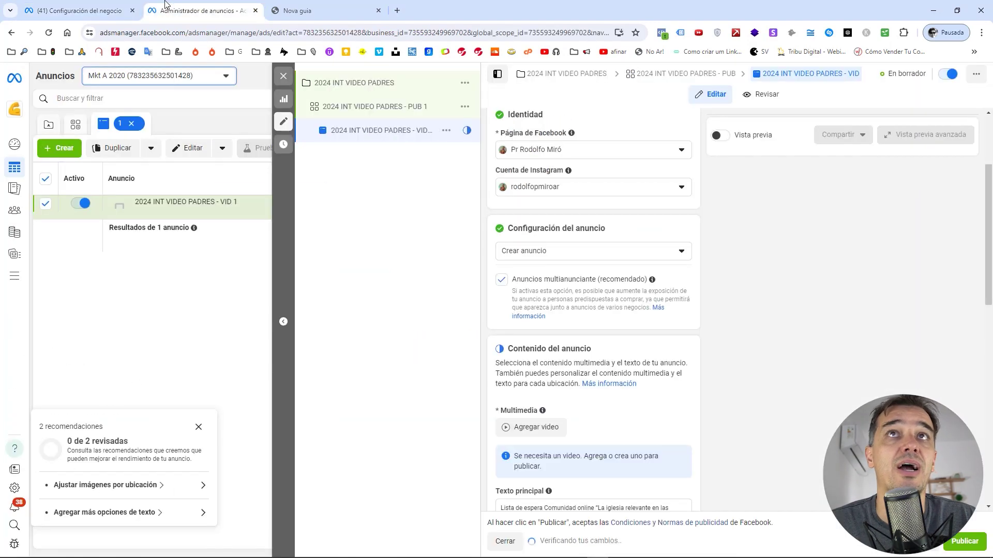
View the Facebook pages and Instagram accounts available for the ad's identity without changing the selection.
{"action": "left_click", "coordinate": [556, 150]}
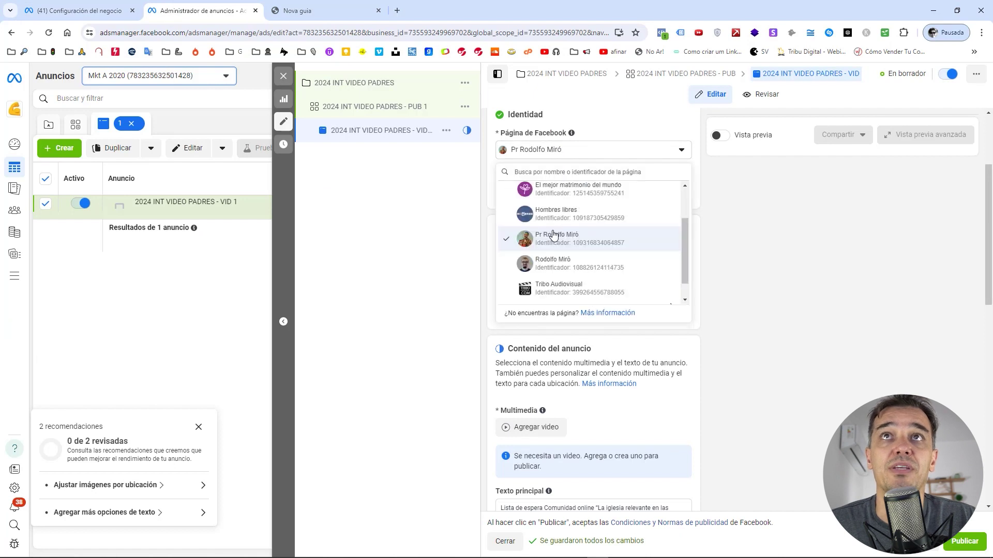
{"action": "left_click", "coordinate": [443, 187]}
{"action": "left_click", "coordinate": [547, 187]}
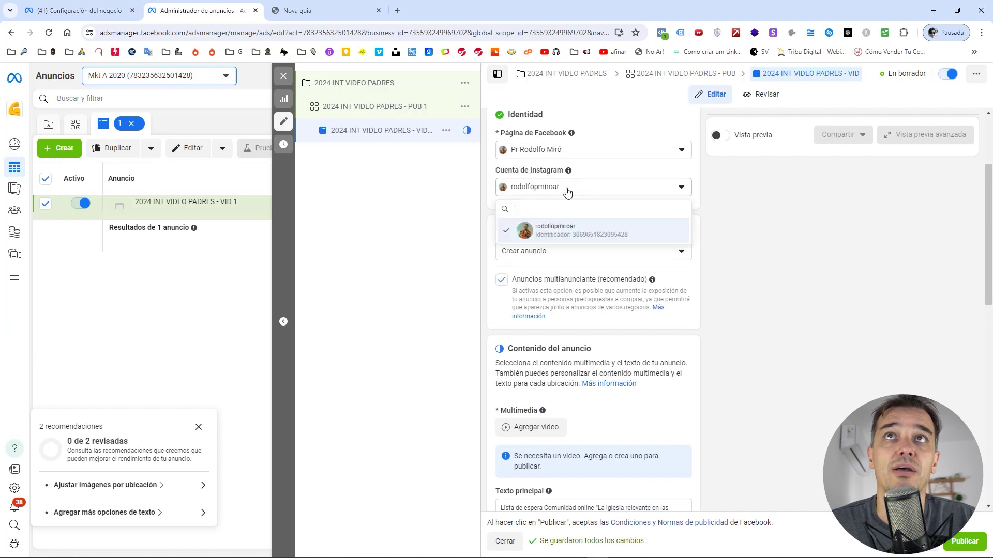
{"action": "left_click", "coordinate": [444, 213]}
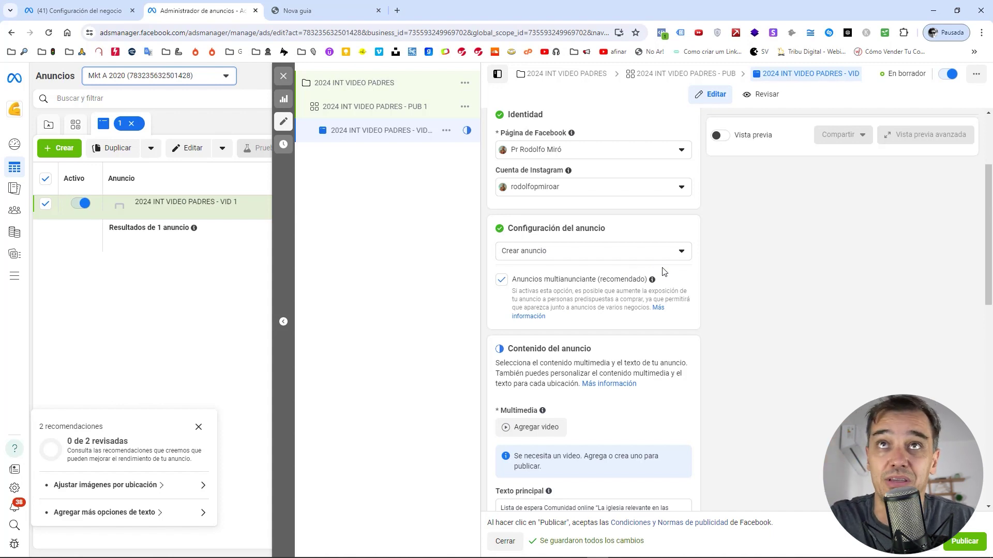
Set the ad to use an existing publication, choose the Instagram reel with the iglesiaviralvv link from 26 feb 2024, and preview it in Instagram Feed.
{"action": "left_click", "coordinate": [537, 253]}
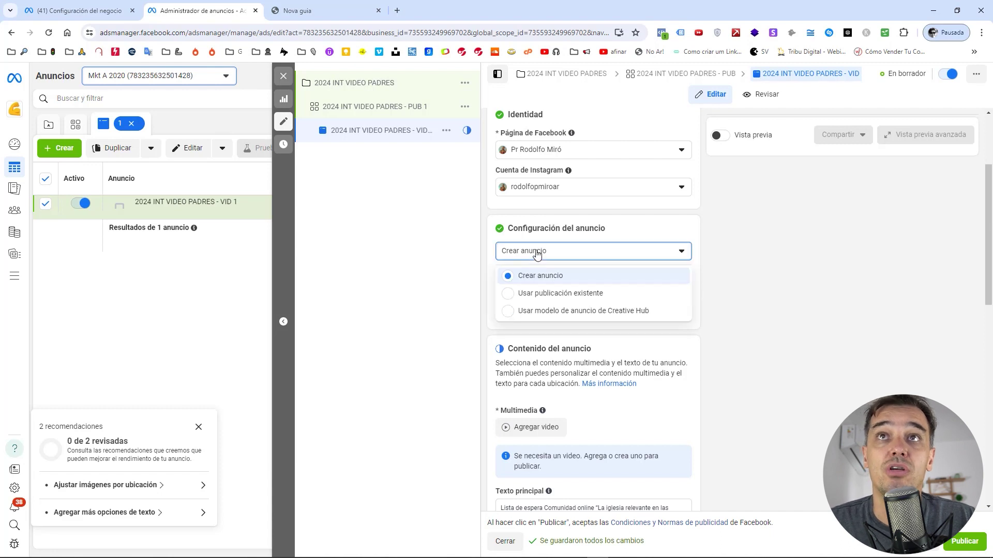
{"action": "left_click", "coordinate": [544, 294]}
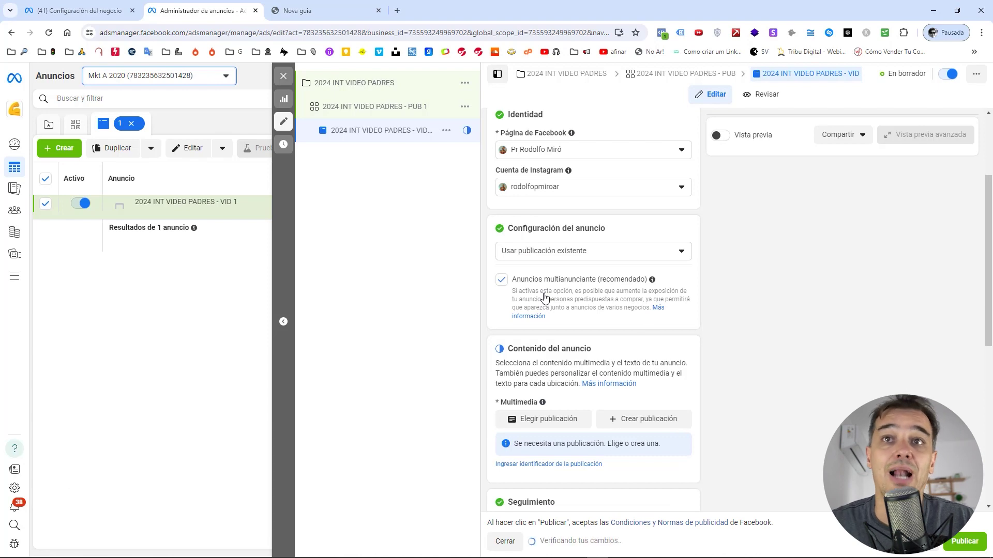
{"action": "scroll", "coordinate": [545, 292], "scroll_direction": "down", "scroll_amount": 4}
{"action": "scroll", "coordinate": [545, 274], "scroll_direction": "up", "scroll_amount": 2}
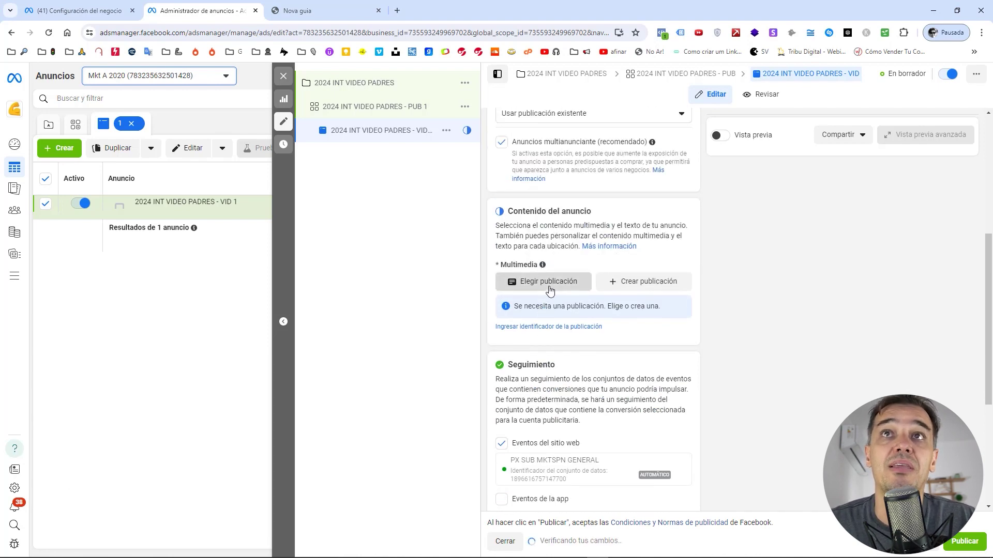
{"action": "left_click", "coordinate": [550, 289]}
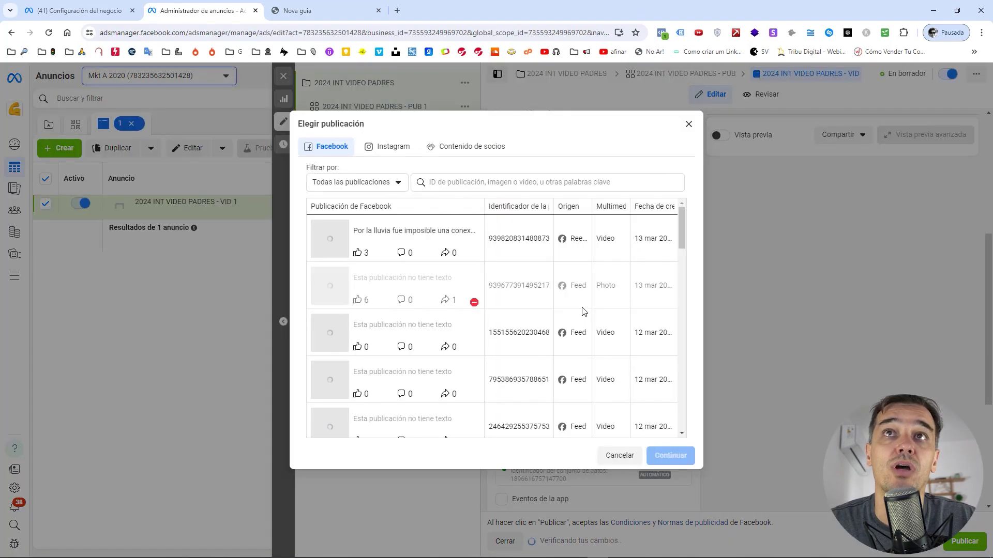
{"action": "left_click", "coordinate": [382, 149]}
{"action": "scroll", "coordinate": [402, 367], "scroll_direction": "down", "scroll_amount": 1}
{"action": "scroll", "coordinate": [402, 367], "scroll_direction": "down", "scroll_amount": 4}
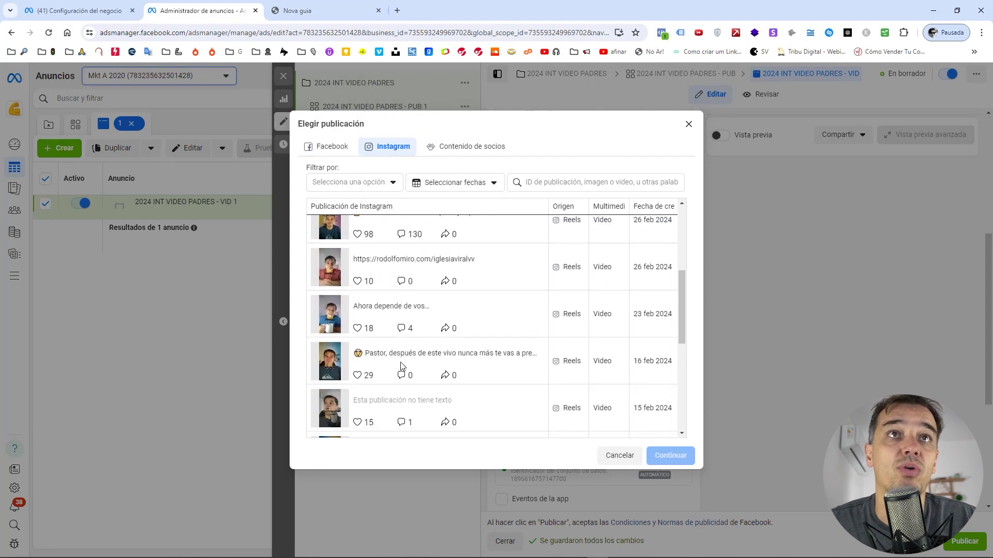
{"action": "left_click", "coordinate": [382, 262]}
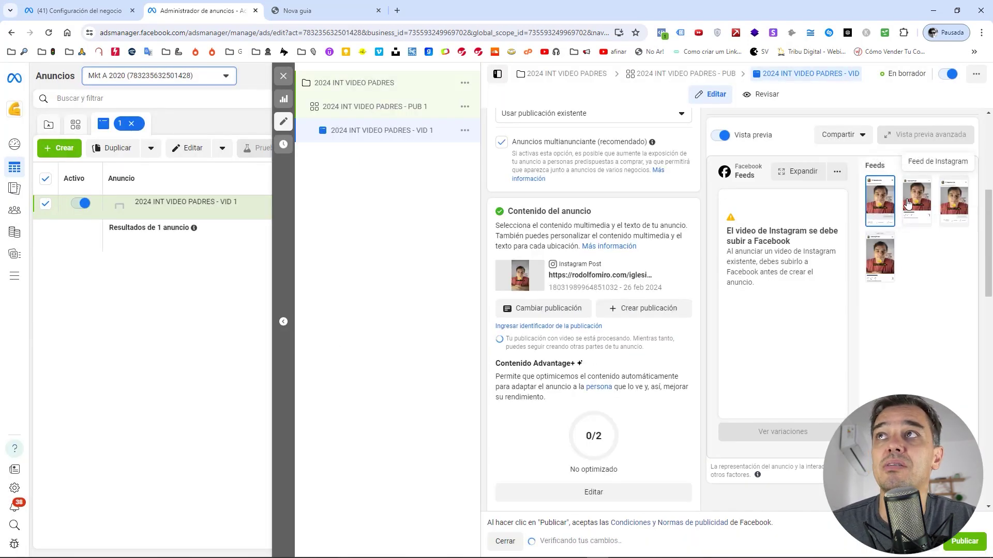
{"action": "left_click", "coordinate": [910, 274]}
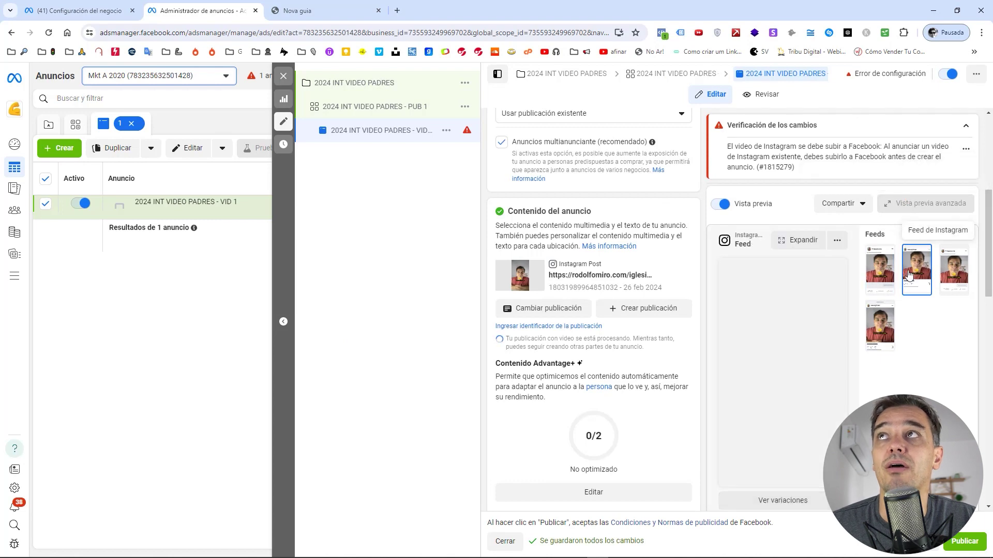
Switch the ad setup to Crear anuncio and add one of the account's videos as the ad's media.
{"action": "scroll", "coordinate": [532, 323], "scroll_direction": "up", "scroll_amount": 4}
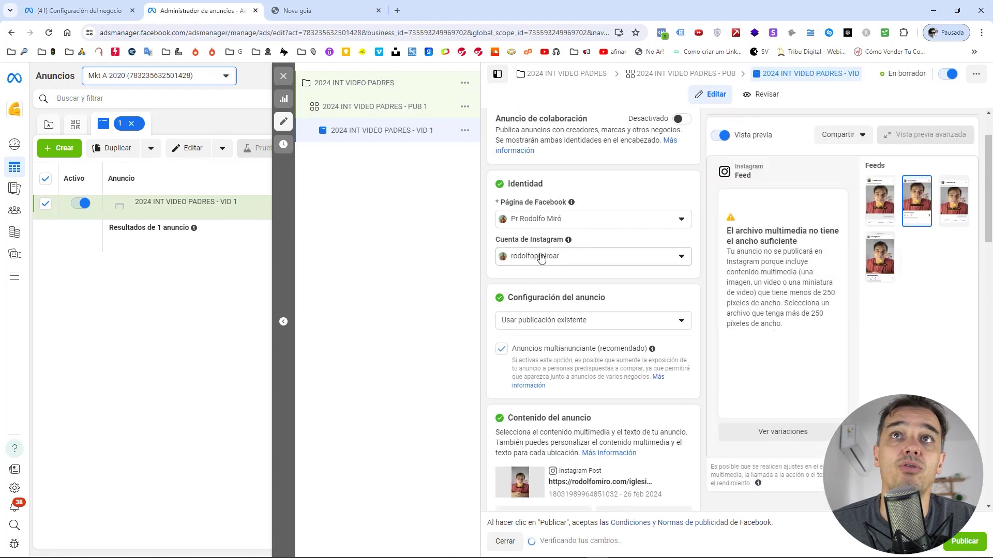
{"action": "left_click", "coordinate": [532, 323]}
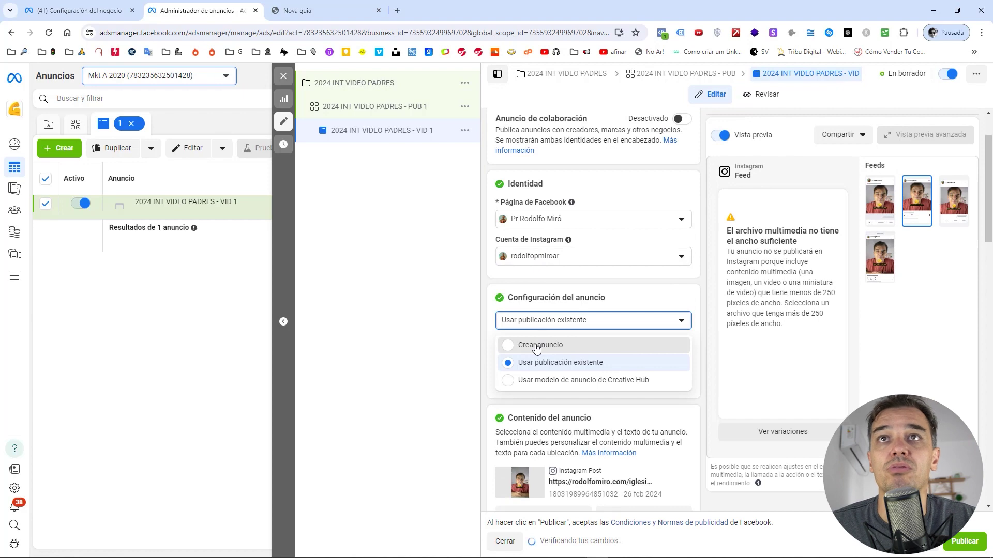
{"action": "left_click", "coordinate": [535, 346]}
{"action": "scroll", "coordinate": [481, 302], "scroll_direction": "down", "scroll_amount": 5}
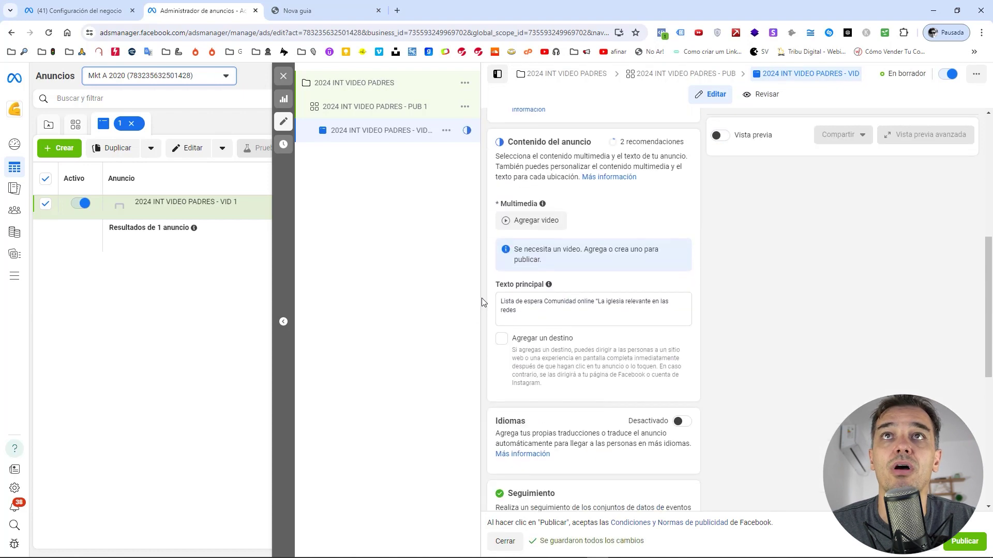
{"action": "left_click", "coordinate": [562, 226]}
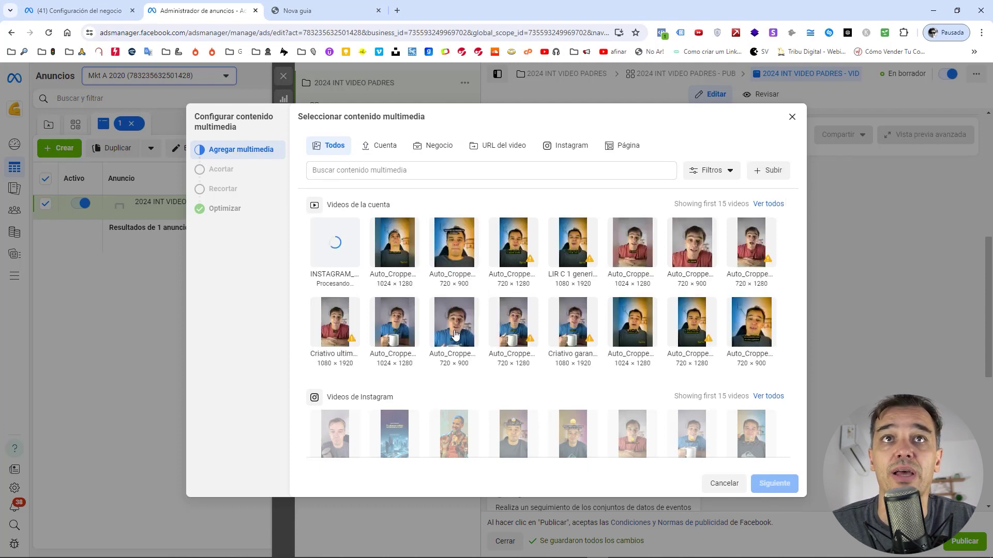
{"action": "left_click", "coordinate": [389, 253]}
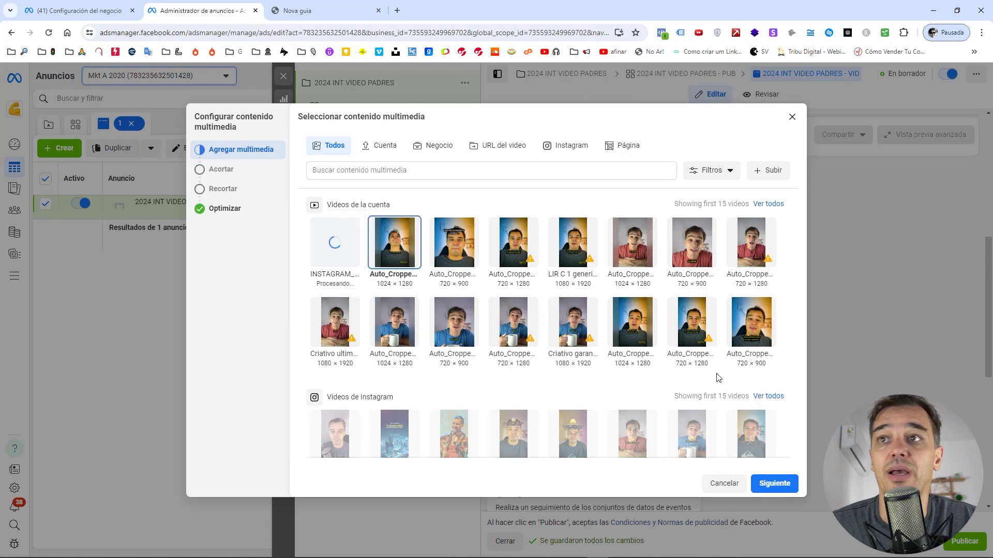
{"action": "left_click", "coordinate": [774, 484]}
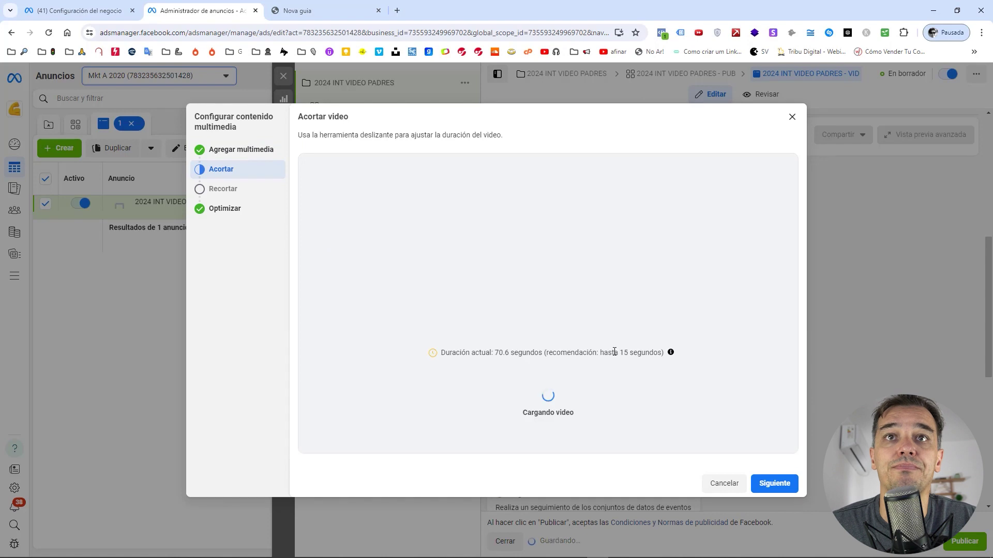
Keep the video's full length, crop it to 1:1 for feeds, and accept all the Advantage+ optimizations.
{"action": "left_click", "coordinate": [781, 487]}
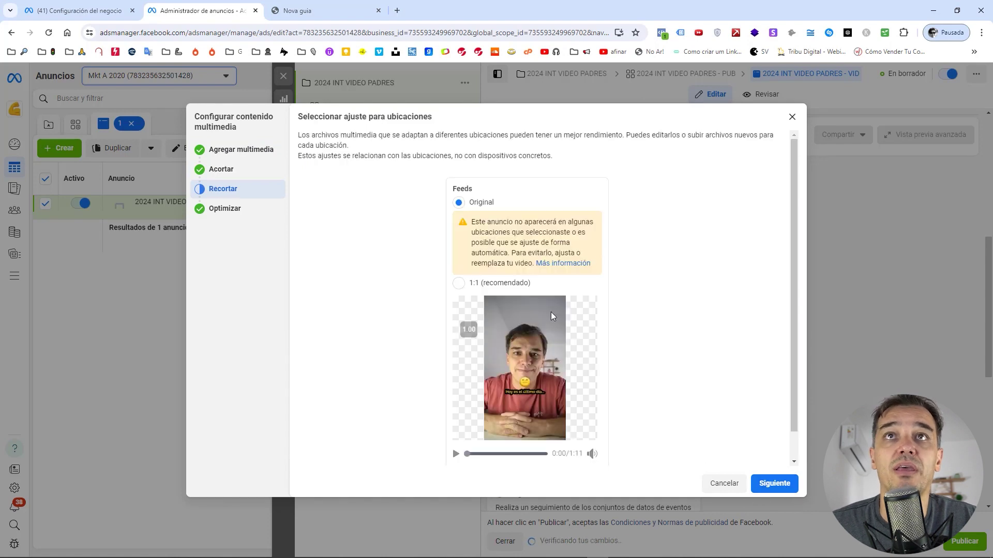
{"action": "left_click", "coordinate": [459, 283]}
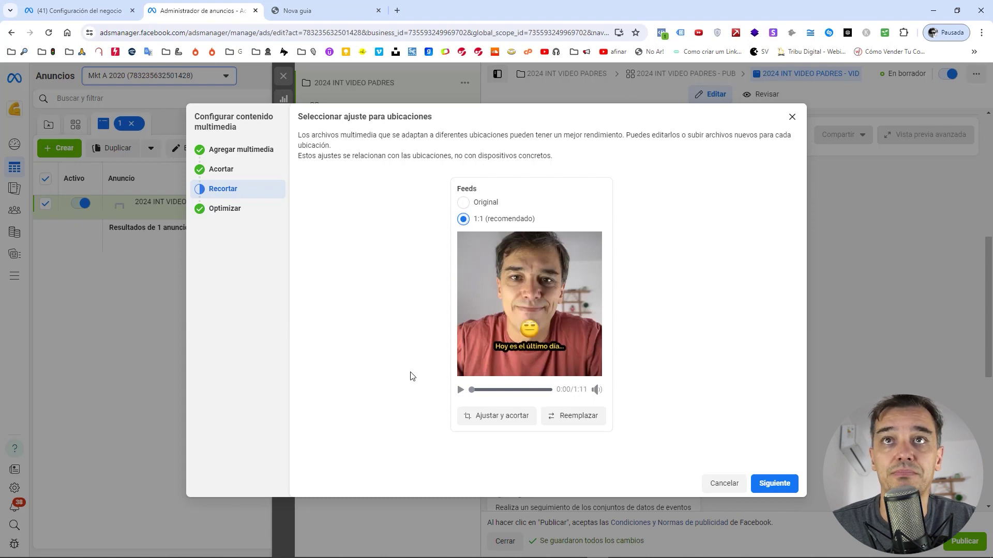
{"action": "left_click", "coordinate": [774, 484]}
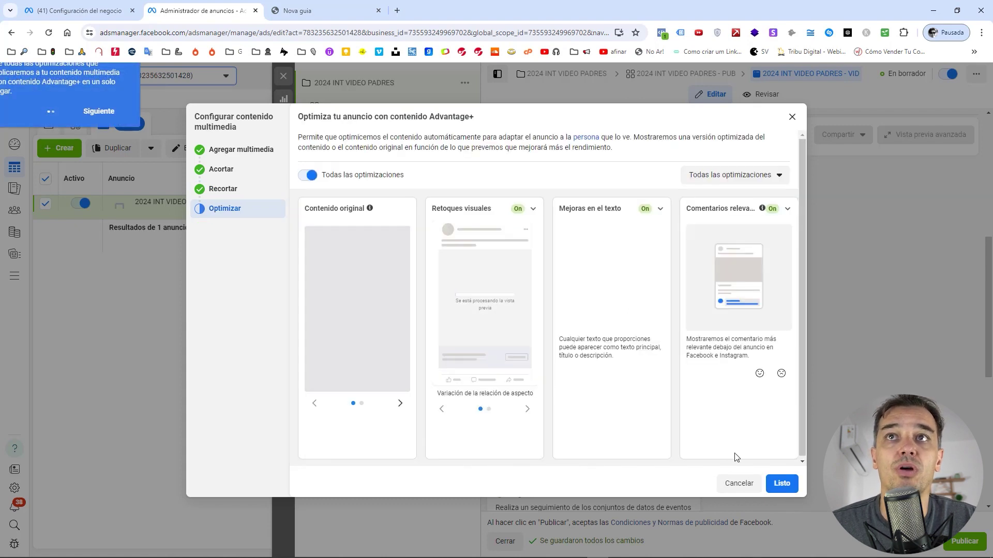
{"action": "left_click", "coordinate": [777, 488]}
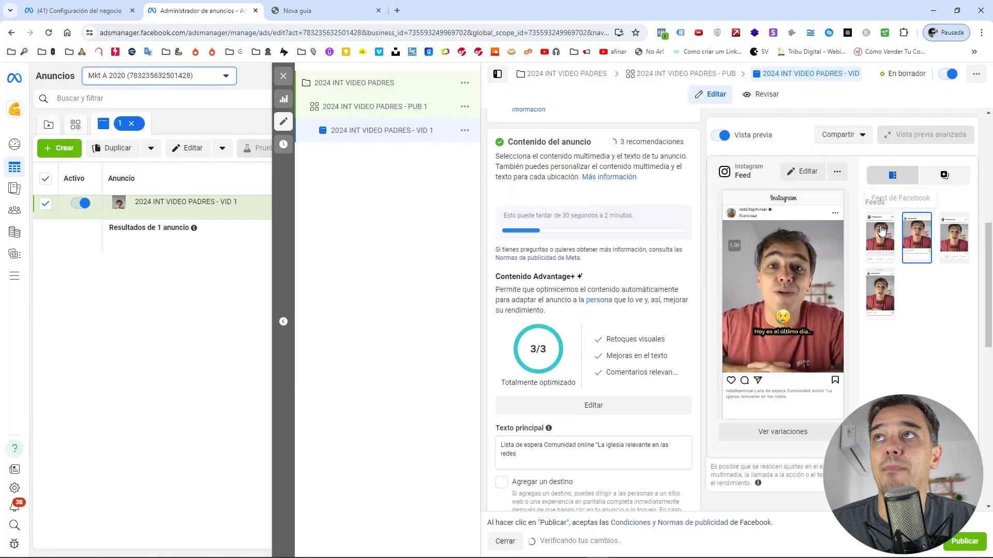
Preview the ad in the Facebook feed, Facebook video feeds and Instagram Explore placements.
{"action": "left_click", "coordinate": [882, 231]}
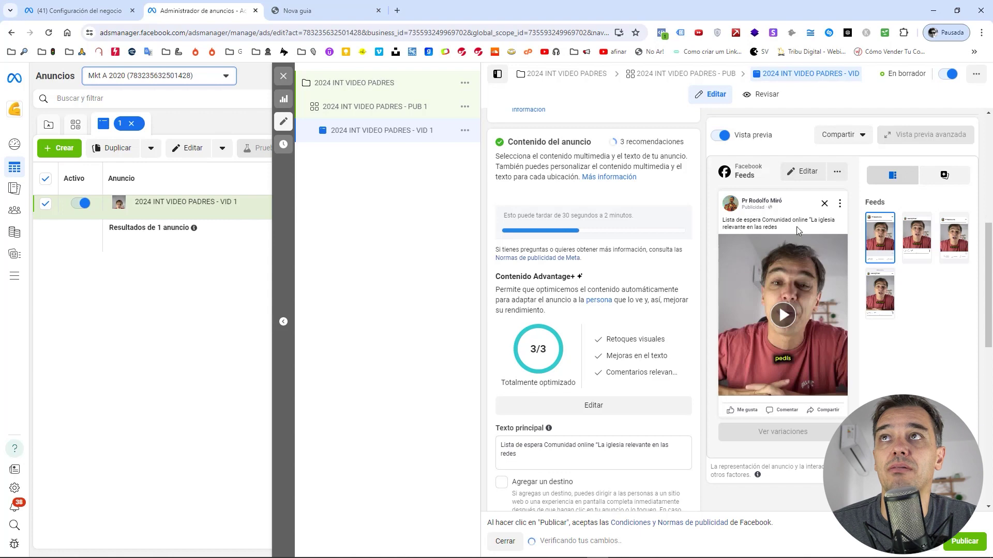
{"action": "left_click", "coordinate": [954, 236]}
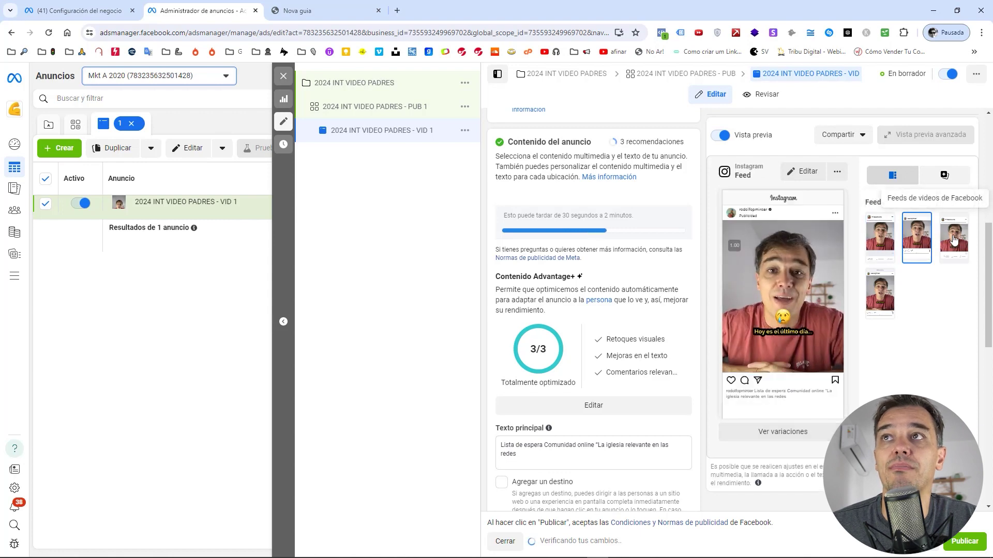
{"action": "left_click", "coordinate": [879, 292]}
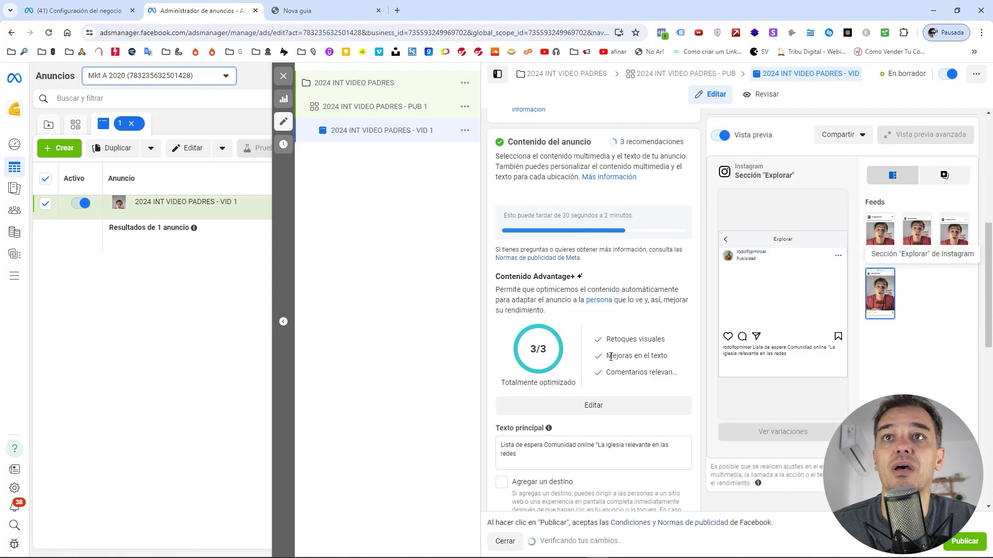
Replace the primary text with the filler "dfjhgbfdjhgbdfjhgbdfjhbgfdgfd" and check it in the Facebook feed preview.
{"action": "scroll", "coordinate": [554, 339], "scroll_direction": "down", "scroll_amount": 3}
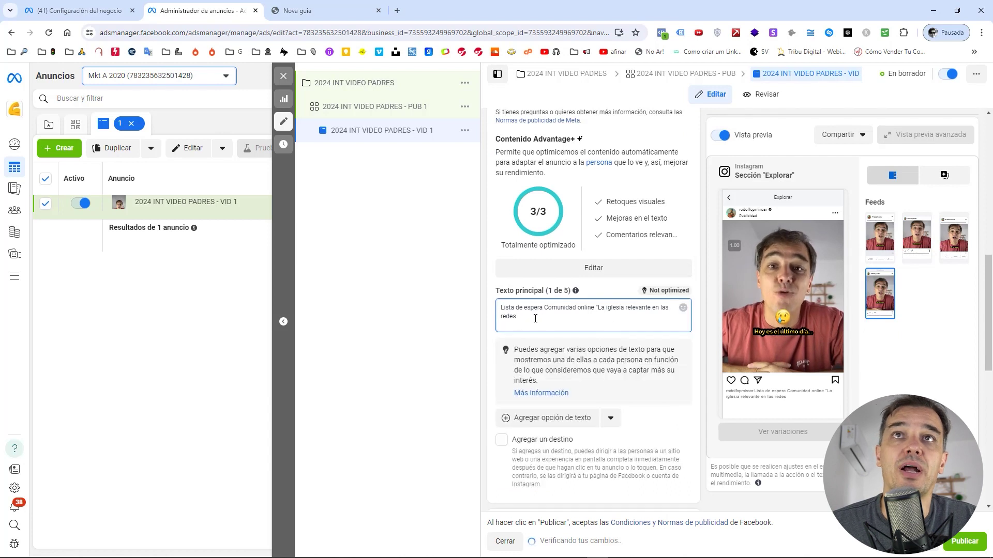
{"action": "key", "text": "ctrl+a"}
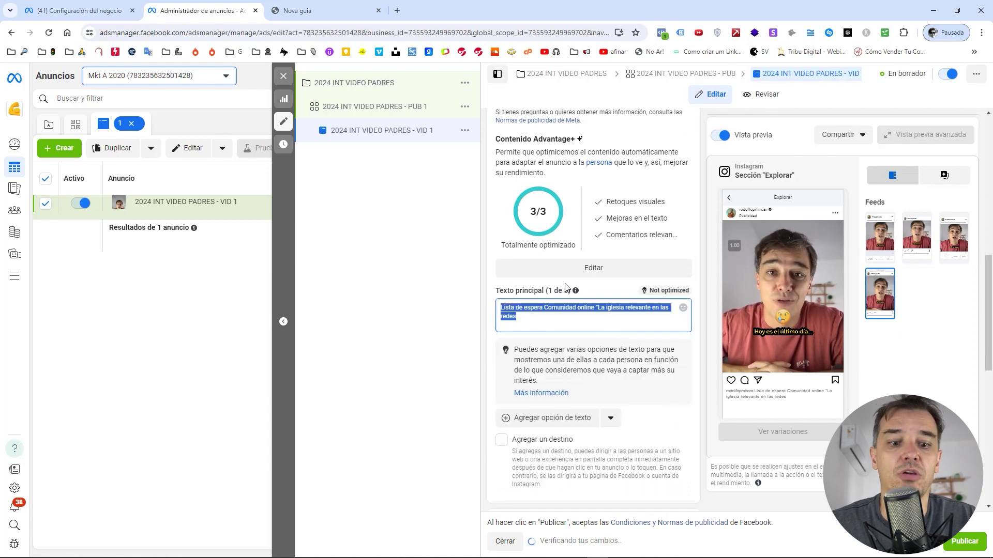
{"action": "type", "text": "dfjhgbfdjhgbdfjhgbdfjhbgfdgfd"}
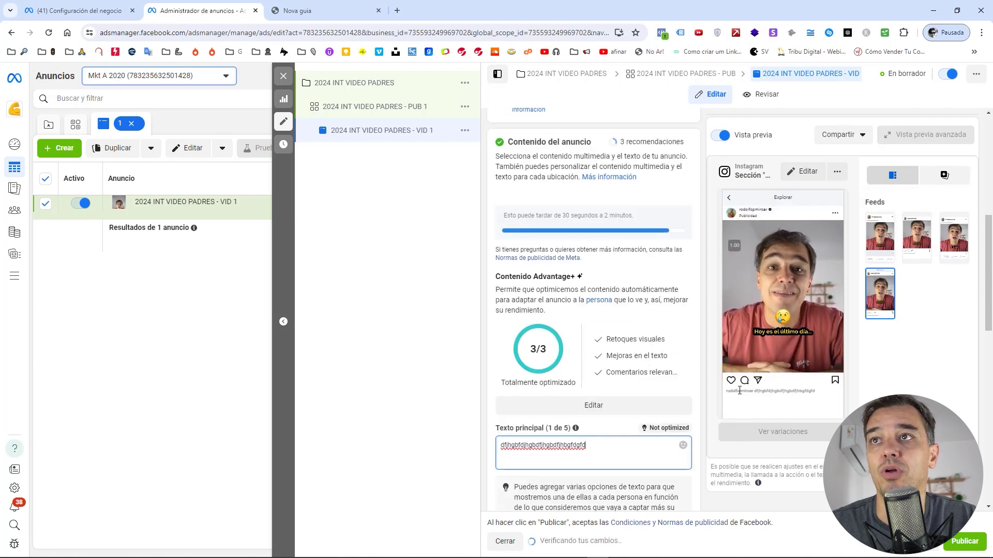
{"action": "left_click", "coordinate": [879, 238]}
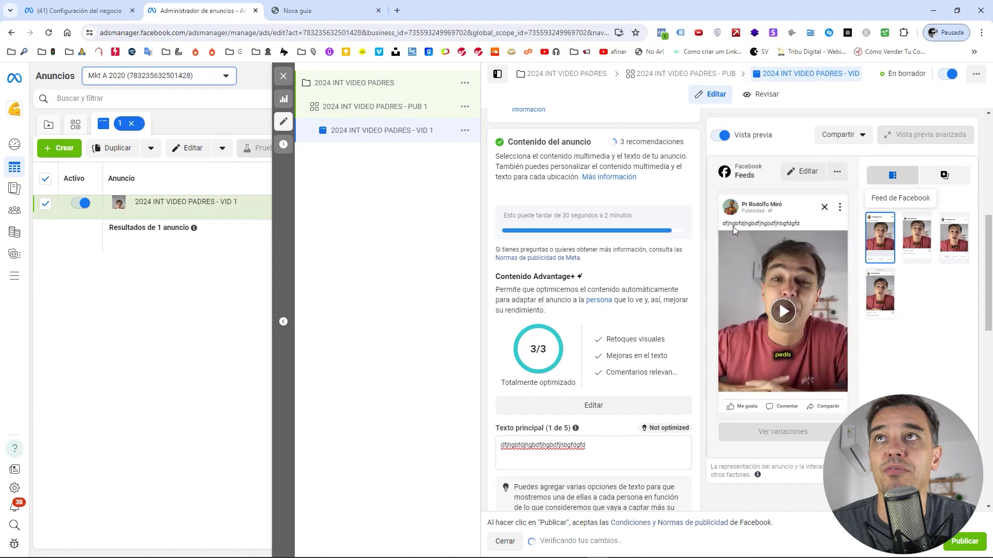
Set the primary text to "aaaaaaaaaaaaaa" and add two more text options, one of repeated b's and one of repeated c's.
{"action": "scroll", "coordinate": [590, 340], "scroll_direction": "down", "scroll_amount": 3}
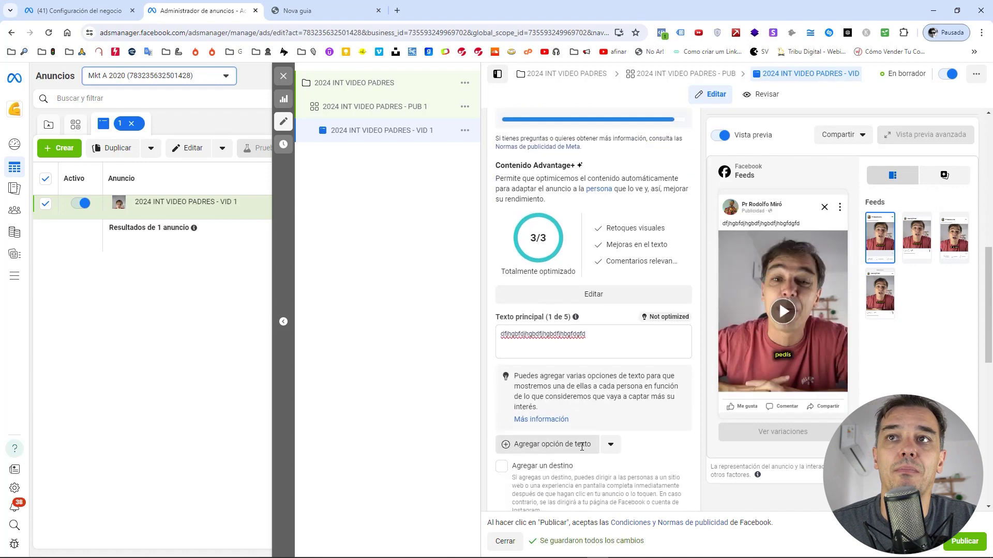
{"action": "scroll", "coordinate": [563, 310], "scroll_direction": "down", "scroll_amount": 1}
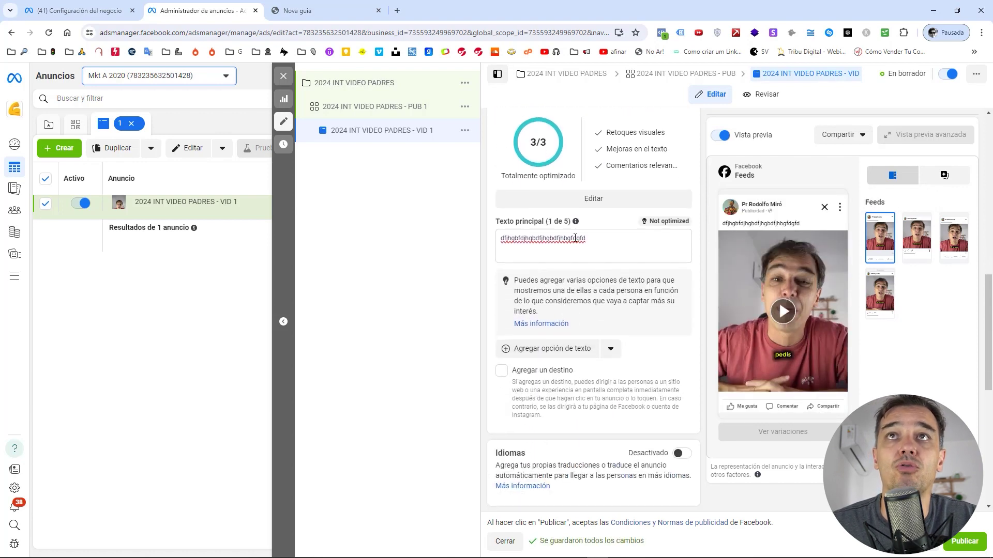
{"action": "left_click_drag", "start_coordinate": [628, 243], "coordinate": [317, 222]}
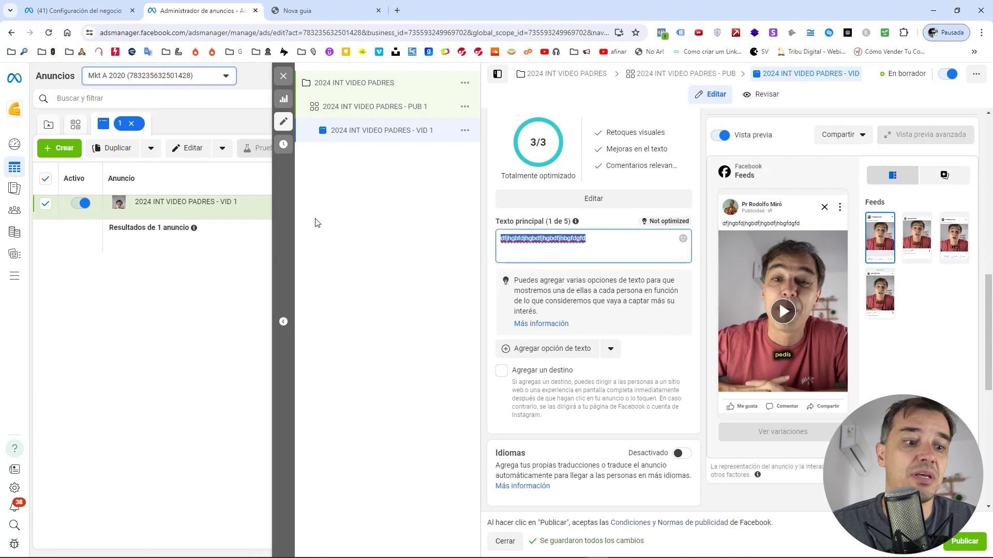
{"action": "type", "text": "aaaaaaaaaaaaaa"}
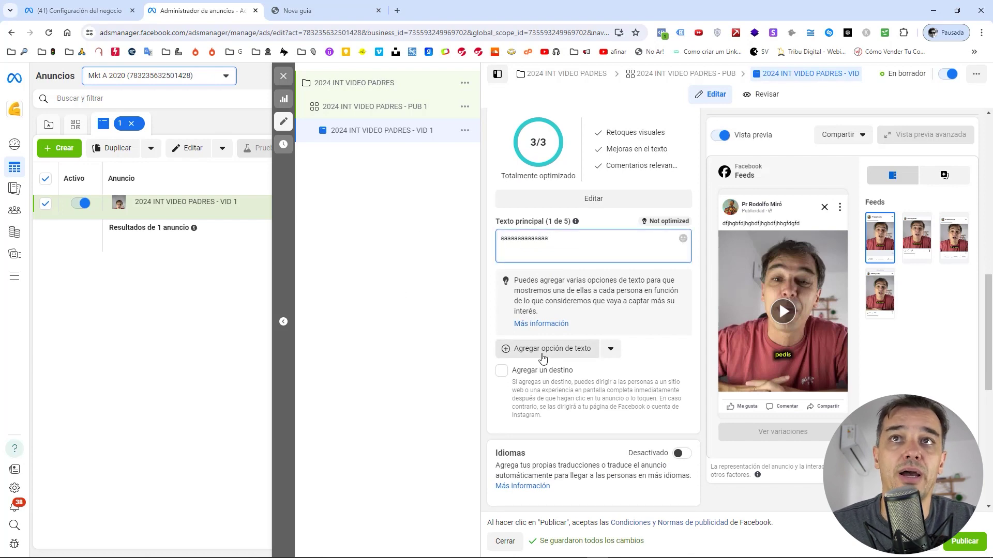
{"action": "left_click", "coordinate": [543, 349]}
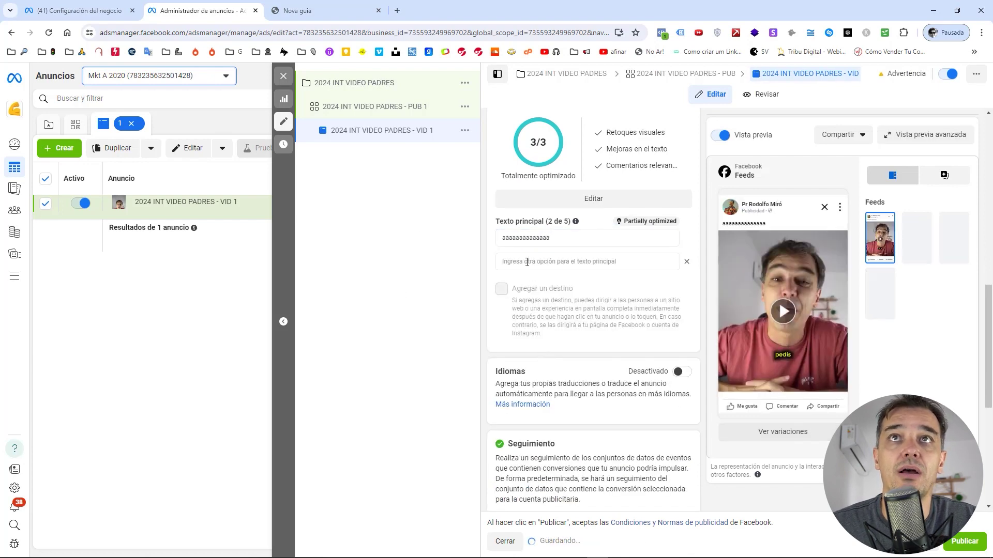
{"action": "type", "text": "bbbbb"}
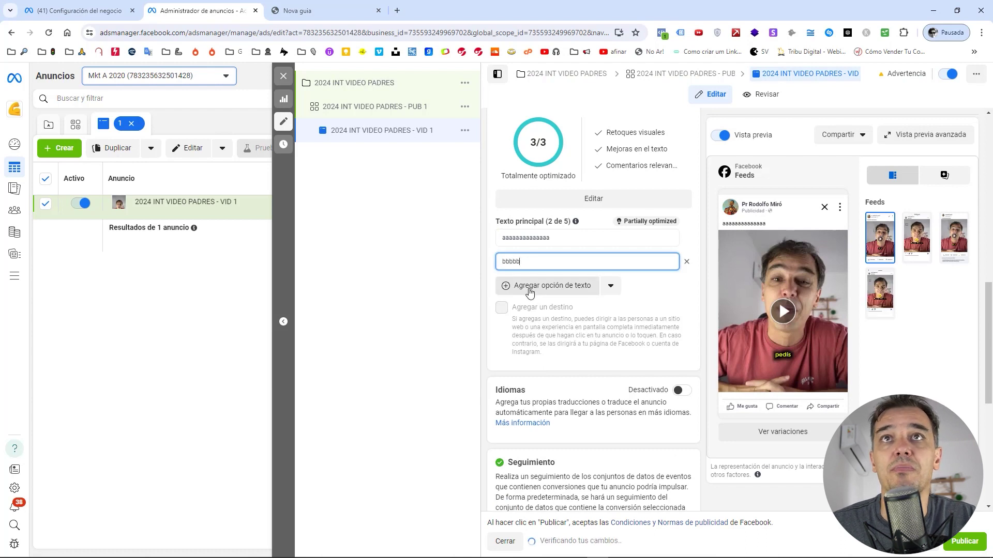
{"action": "type", "text": "bbbbbbbbbbbbbb"}
{"action": "left_click", "coordinate": [532, 289]}
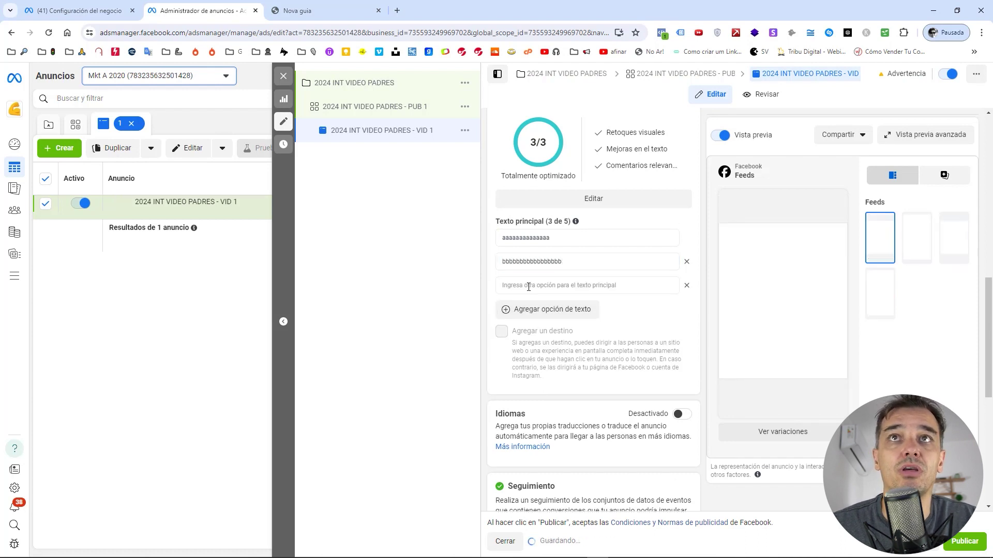
{"action": "type", "text": "ccccccccccccccccccc"}
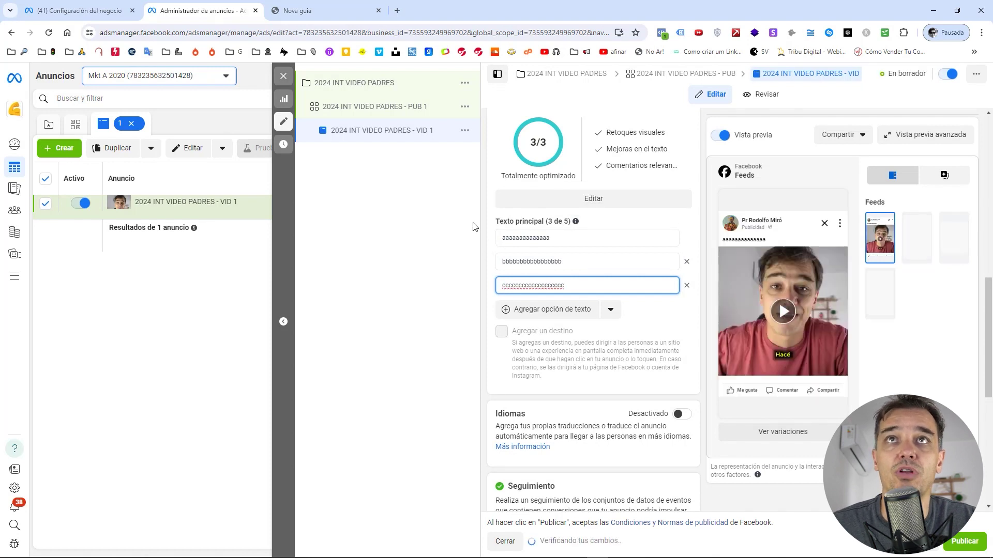
{"action": "left_click", "coordinate": [522, 217]}
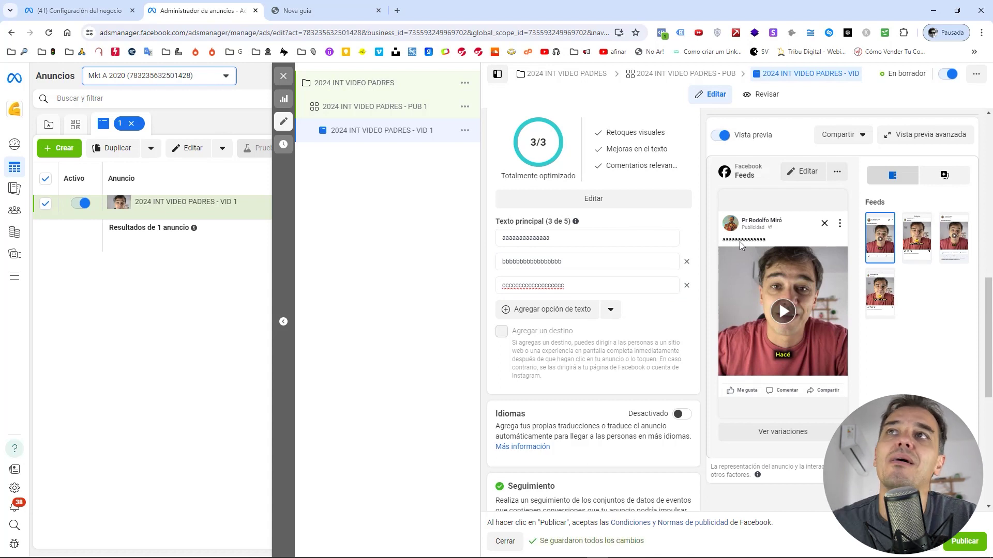
{"action": "double_click", "coordinate": [510, 239]}
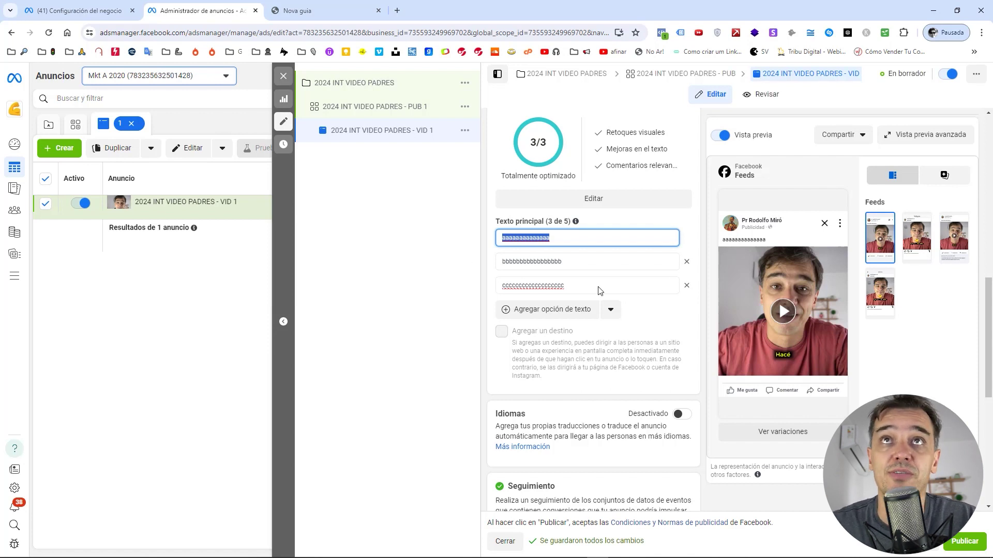
{"action": "left_click", "coordinate": [491, 222]}
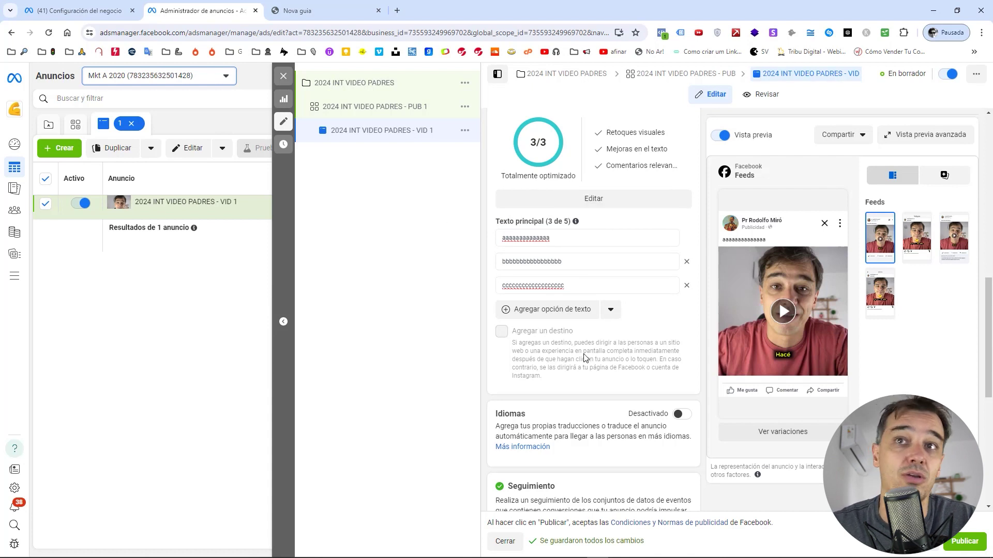
Review the VID 1 ad's settings from its name and identity through media, primary texts, languages and tracking to URL parameters.
{"action": "scroll", "coordinate": [585, 357], "scroll_direction": "down", "scroll_amount": 3}
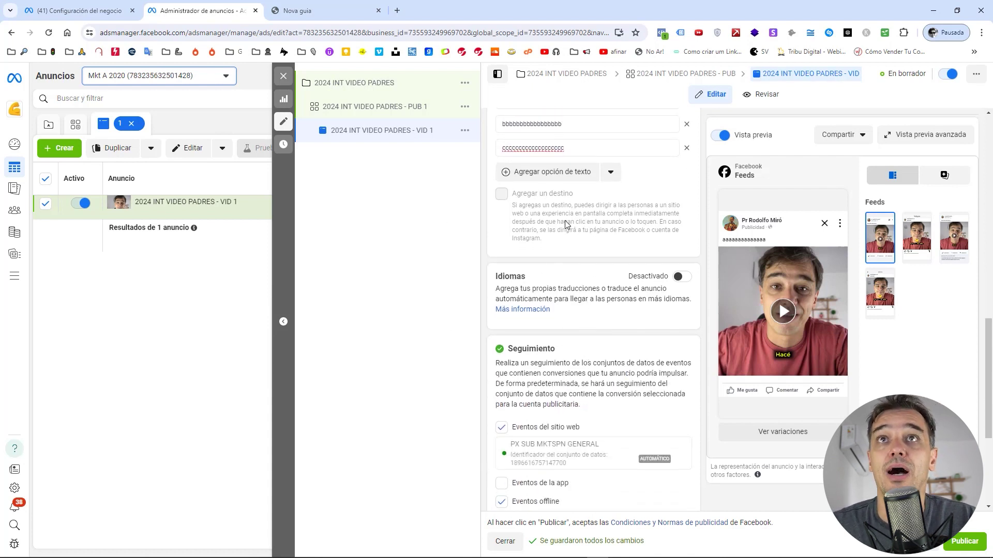
{"action": "scroll", "coordinate": [534, 369], "scroll_direction": "down", "scroll_amount": 5}
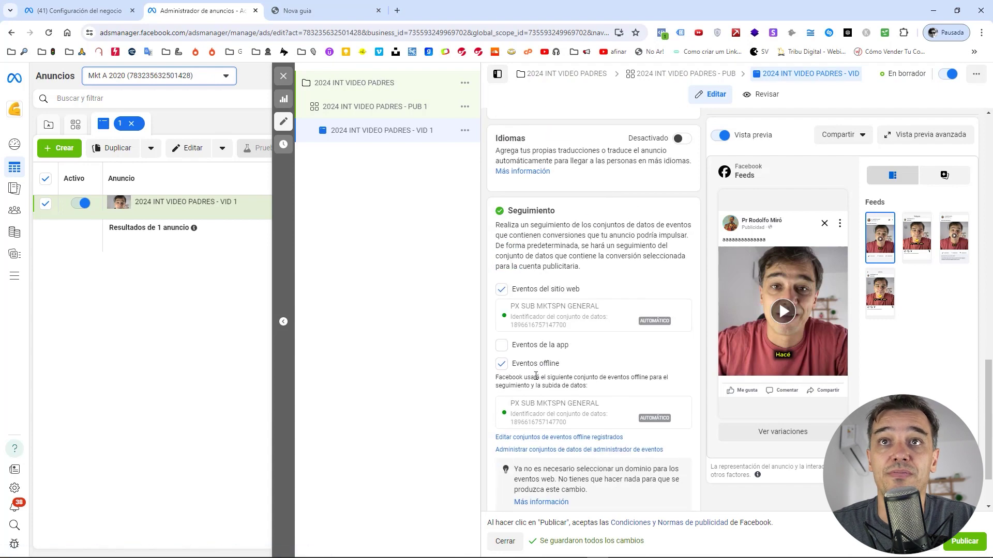
{"action": "scroll", "coordinate": [579, 382], "scroll_direction": "up", "scroll_amount": 15}
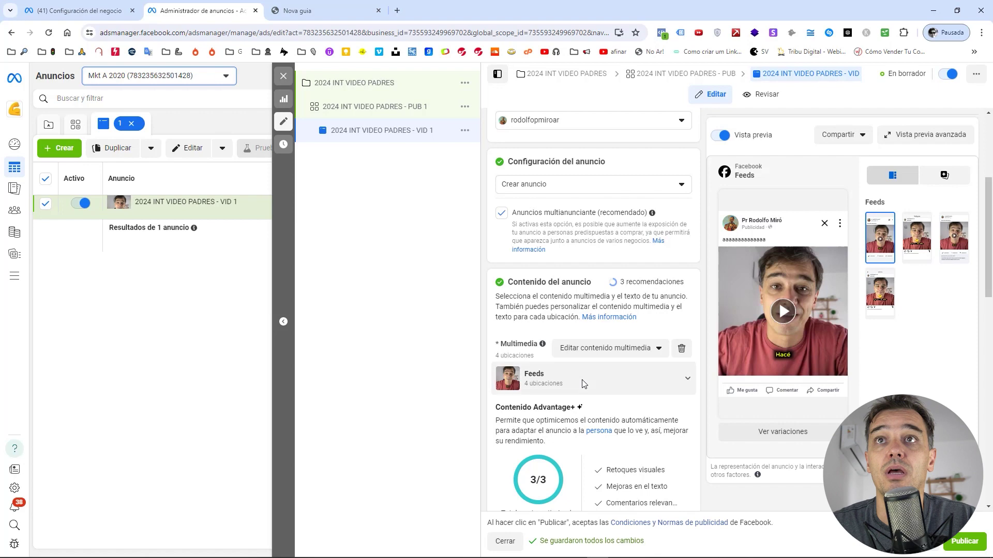
{"action": "scroll", "coordinate": [583, 383], "scroll_direction": "up", "scroll_amount": 4}
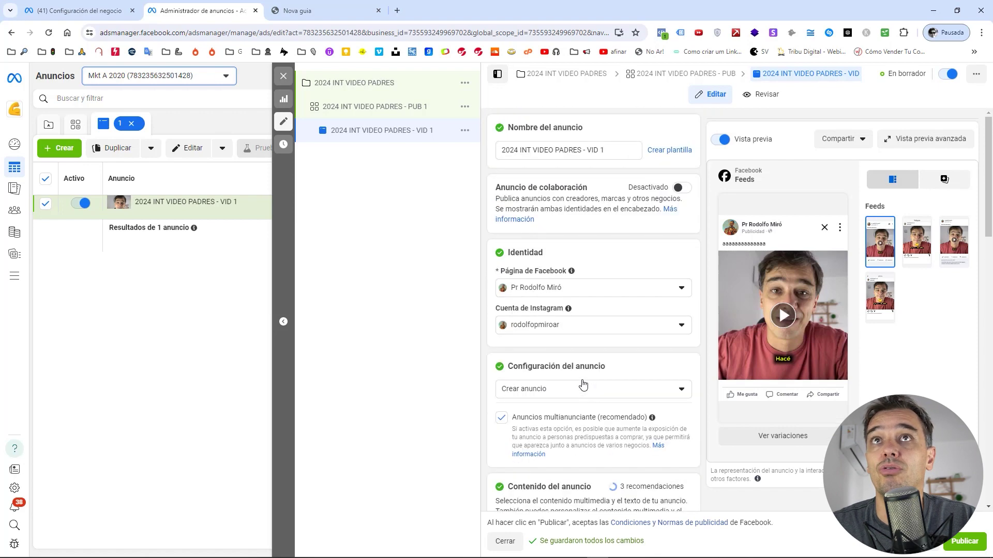
{"action": "scroll", "coordinate": [583, 383], "scroll_direction": "down", "scroll_amount": 13}
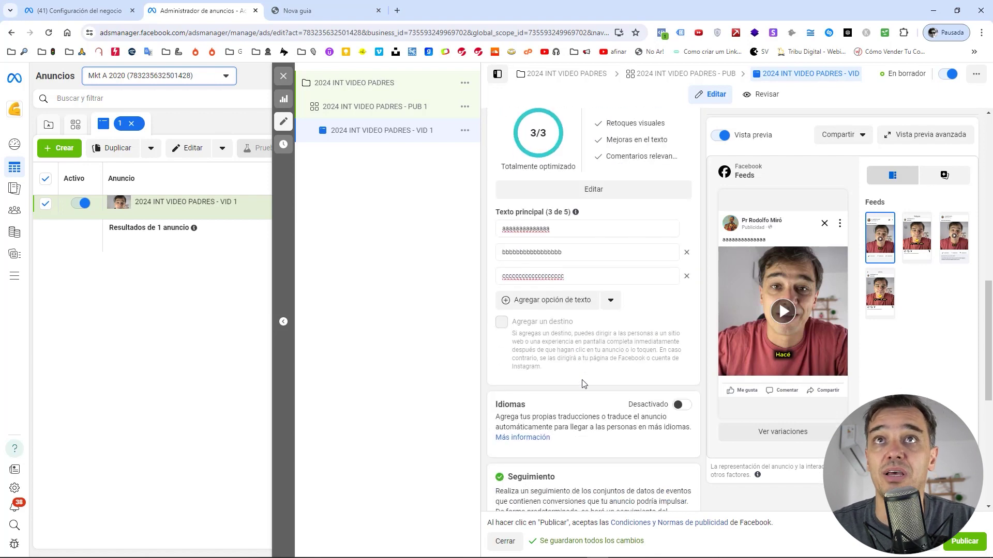
{"action": "scroll", "coordinate": [583, 383], "scroll_direction": "down", "scroll_amount": 4}
{"action": "scroll", "coordinate": [579, 372], "scroll_direction": "up", "scroll_amount": 4}
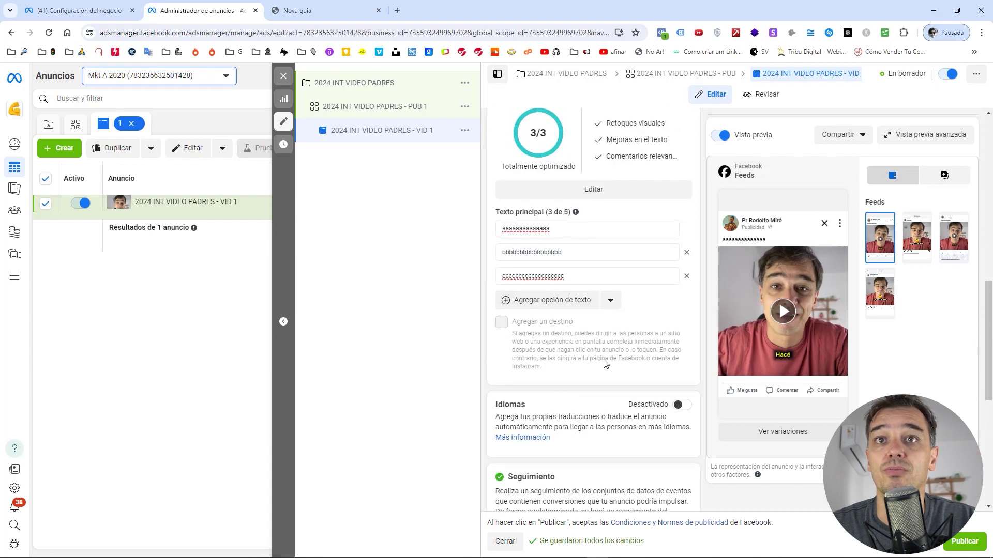
{"action": "scroll", "coordinate": [605, 364], "scroll_direction": "down", "scroll_amount": 7}
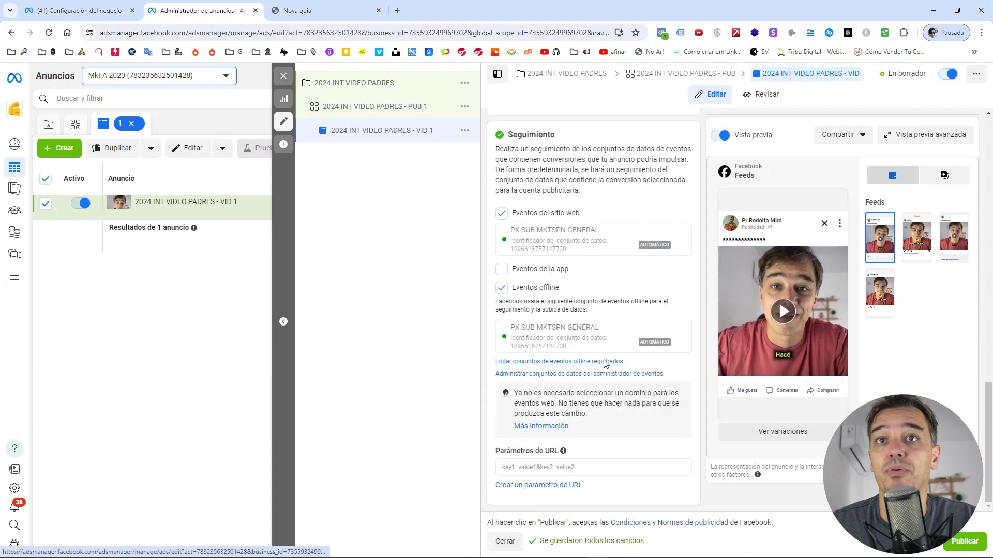
{"action": "scroll", "coordinate": [605, 364], "scroll_direction": "up", "scroll_amount": 7}
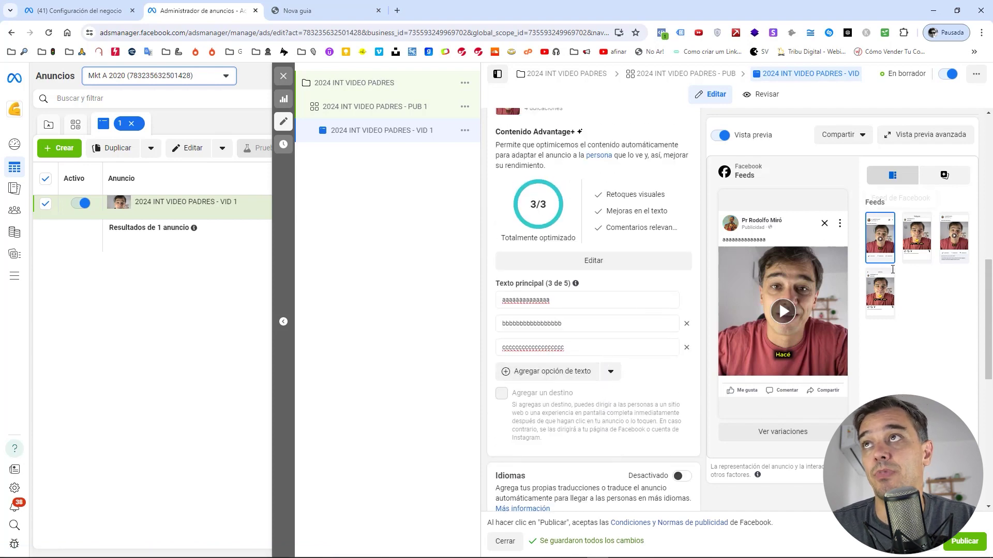
{"action": "scroll", "coordinate": [622, 289], "scroll_direction": "up", "scroll_amount": 3}
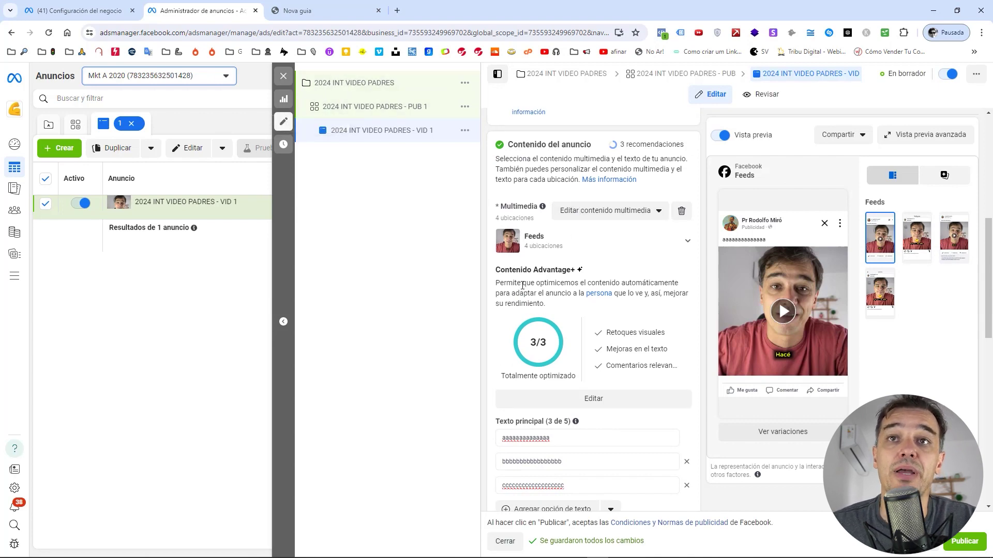
{"action": "scroll", "coordinate": [615, 393], "scroll_direction": "down", "scroll_amount": 4}
{"action": "scroll", "coordinate": [622, 412], "scroll_direction": "up", "scroll_amount": 2}
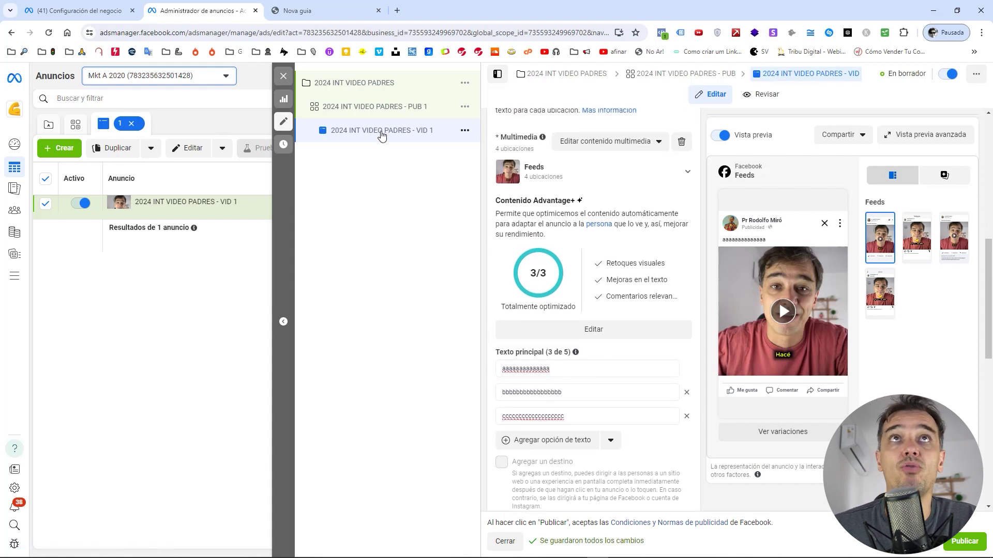
Duplicate the VID 1 ad once within the original campaign and rename the copy "2024 INT VIDEO PADRES - VID 2".
{"action": "left_click", "coordinate": [464, 131]}
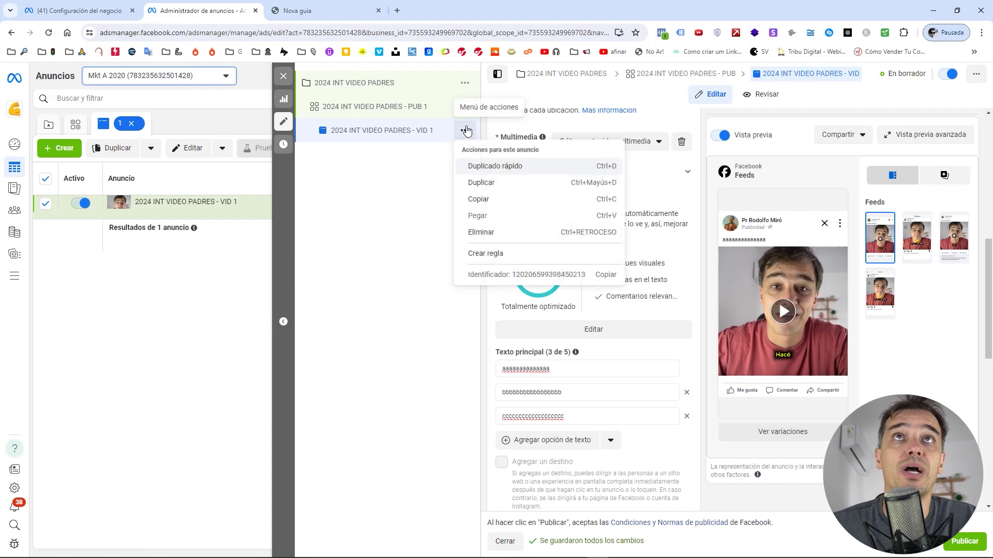
{"action": "left_click", "coordinate": [481, 183]}
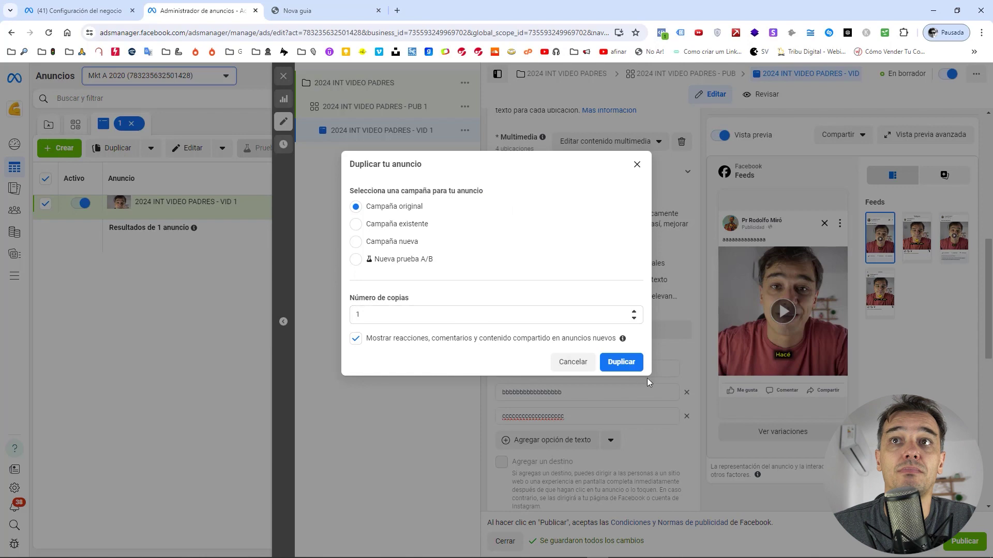
{"action": "left_click", "coordinate": [632, 363]}
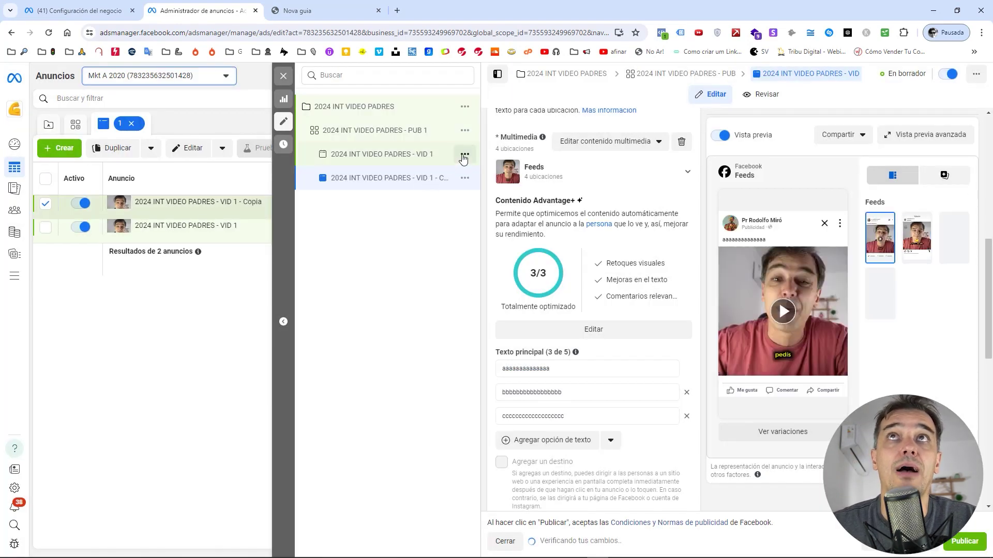
{"action": "double_click", "coordinate": [423, 180]}
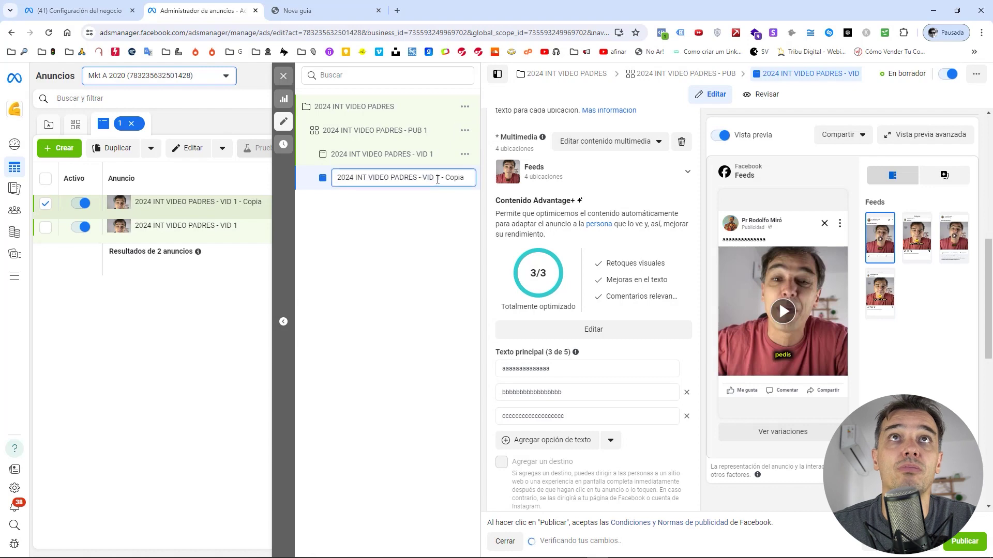
{"action": "key", "text": "shift+End"}
{"action": "type", "text": "2"}
{"action": "key", "text": "Return"}
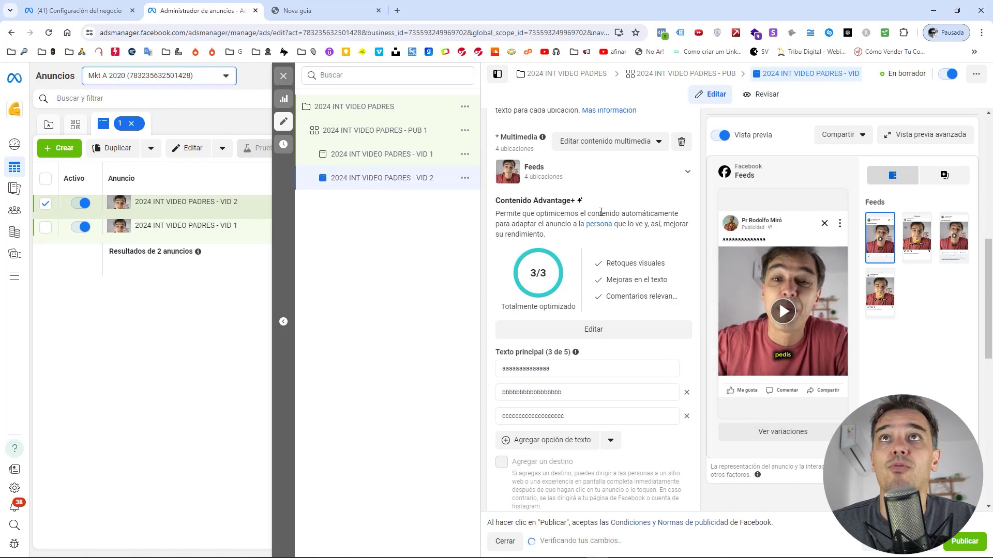
Replace the VID 2 ad's media with the blue-shirt video, crop it to 1:1 for feeds, and accept all Advantage+ optimizations.
{"action": "scroll", "coordinate": [601, 212], "scroll_direction": "up", "scroll_amount": 3}
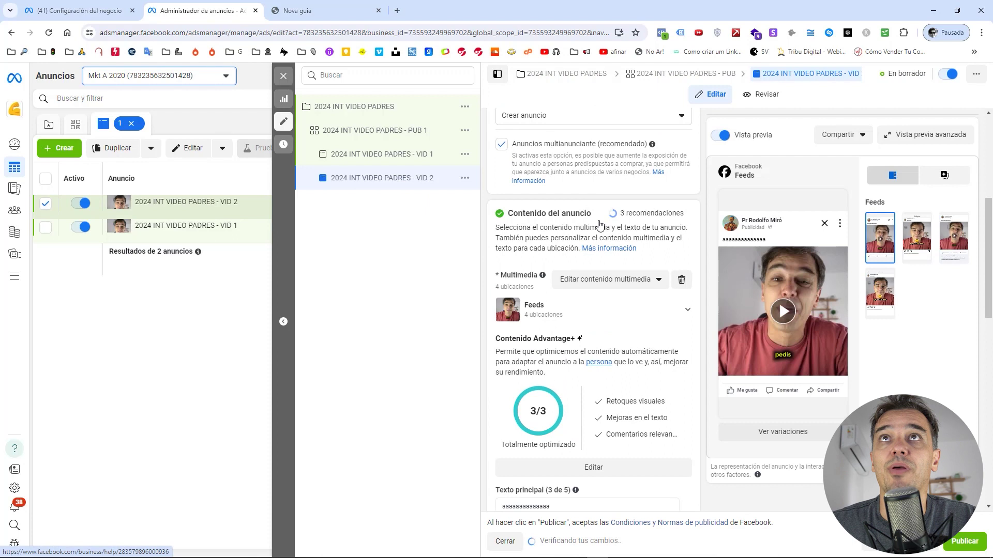
{"action": "left_click", "coordinate": [689, 311]}
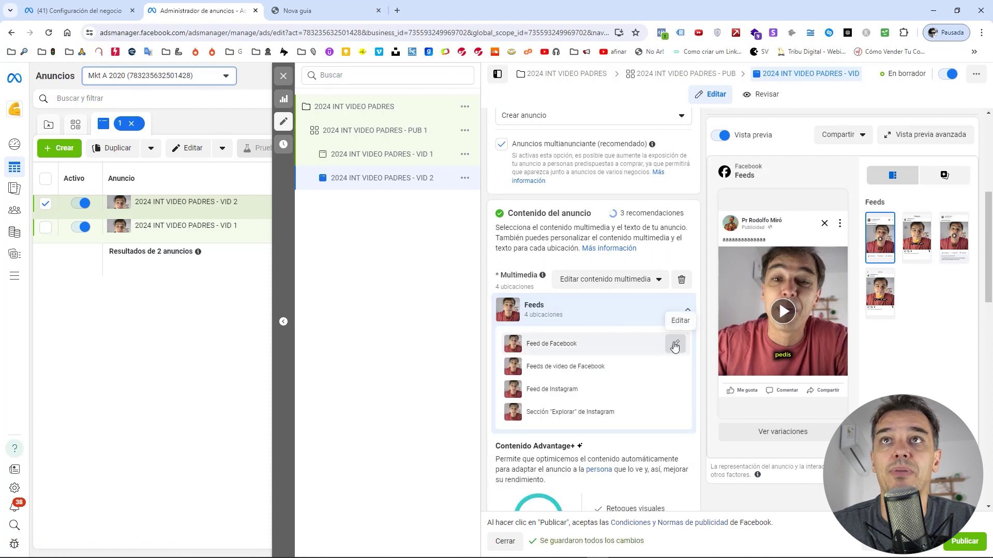
{"action": "left_click", "coordinate": [653, 285]}
{"action": "left_click", "coordinate": [596, 325]}
{"action": "left_click", "coordinate": [579, 326]}
{"action": "left_click", "coordinate": [783, 486]}
{"action": "left_click", "coordinate": [784, 485]}
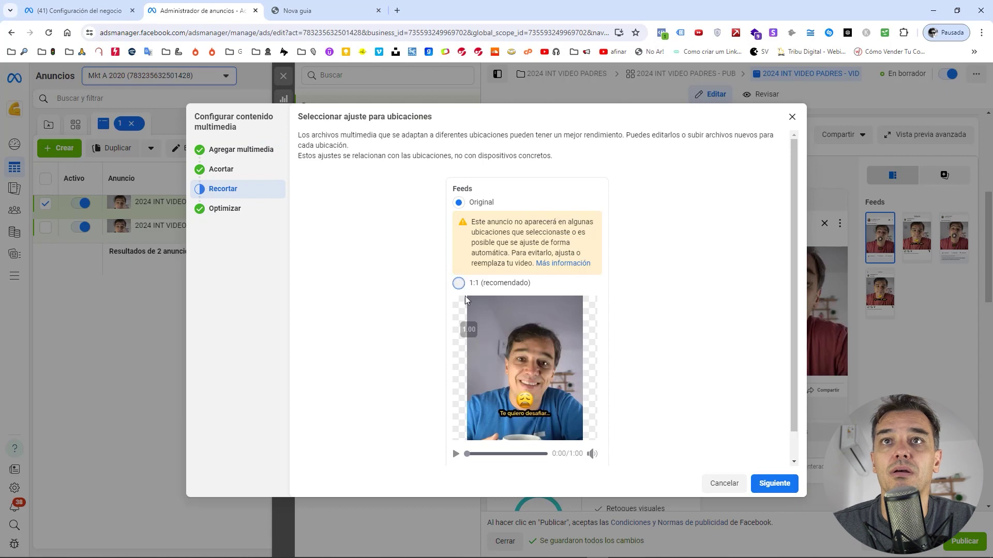
{"action": "left_click", "coordinate": [459, 283]}
{"action": "left_click", "coordinate": [772, 482]}
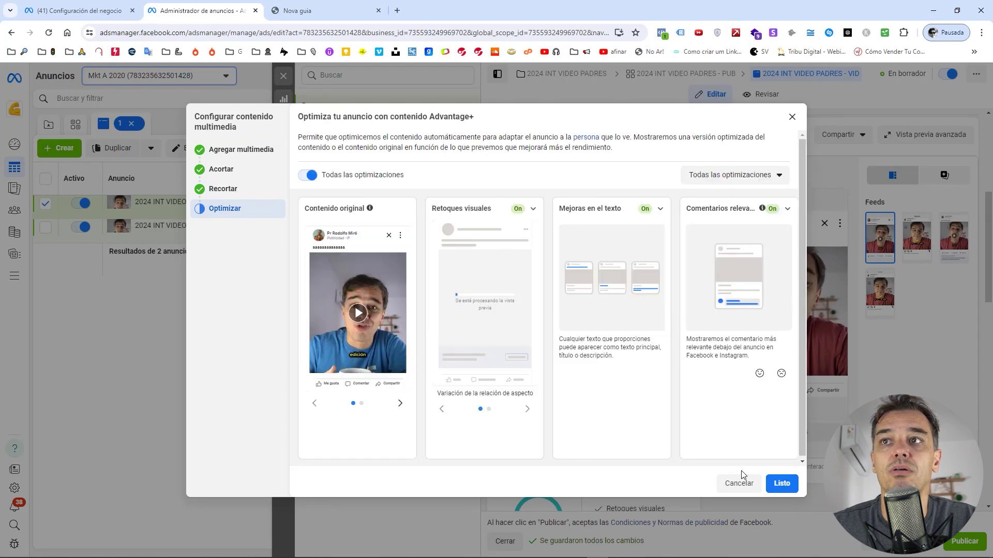
{"action": "left_click", "coordinate": [782, 484]}
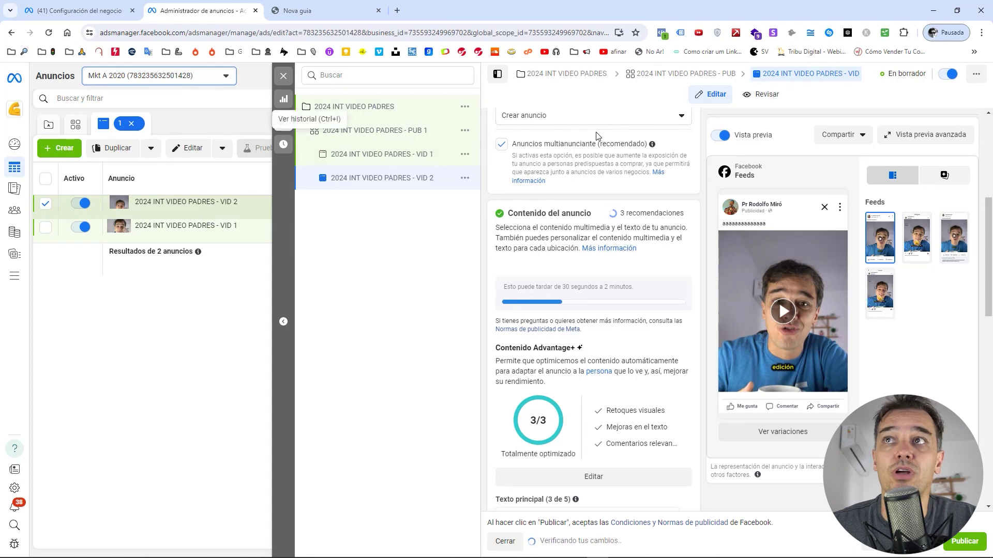
Compare the Facebook feed previews of the VID 1 and VID 2 ads and check the actions available for VID 2.
{"action": "left_click", "coordinate": [380, 155]}
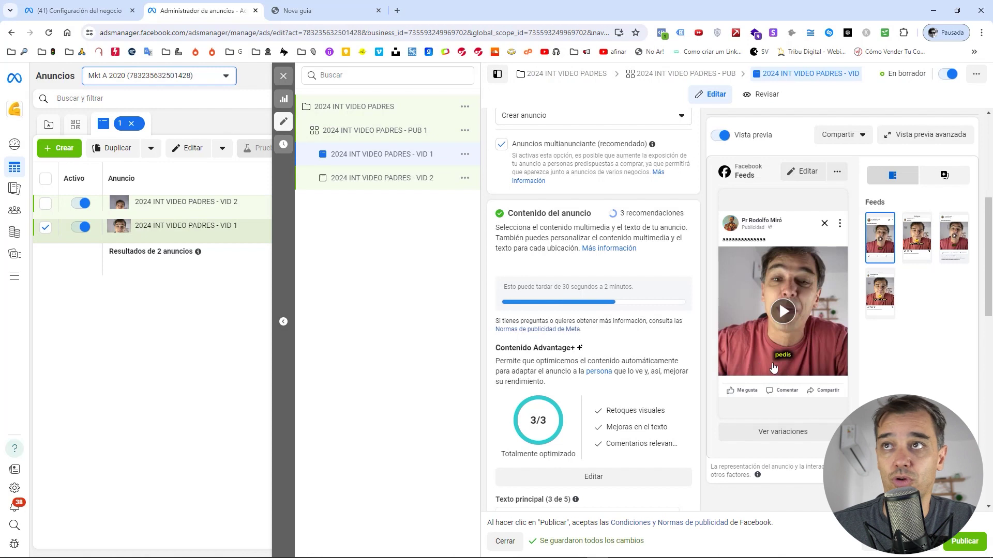
{"action": "left_click", "coordinate": [387, 180]}
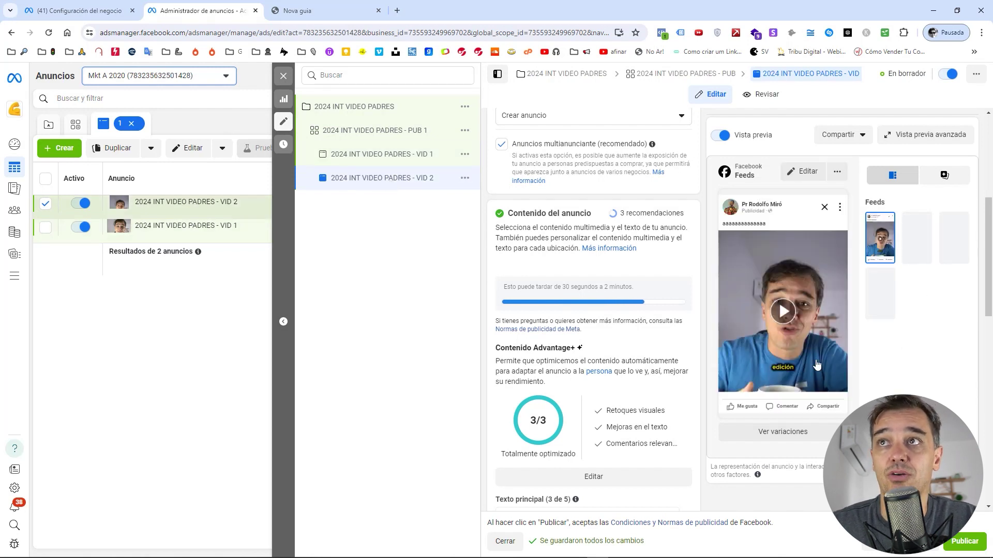
{"action": "left_click", "coordinate": [465, 178]}
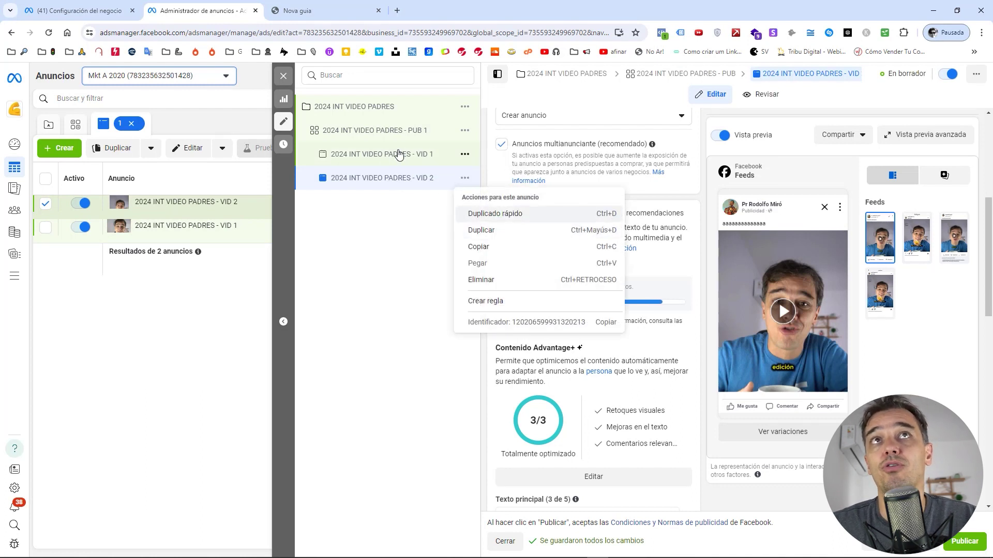
{"action": "left_click", "coordinate": [402, 213]}
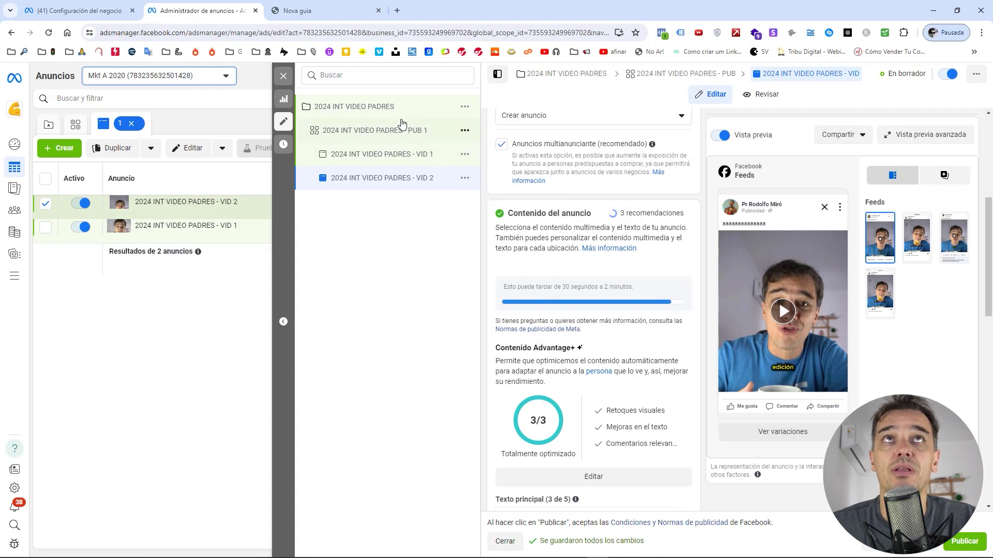
Duplicate the PUB 1 ad set with its two ads, making one copy in the original campaign.
{"action": "left_click", "coordinate": [376, 132]}
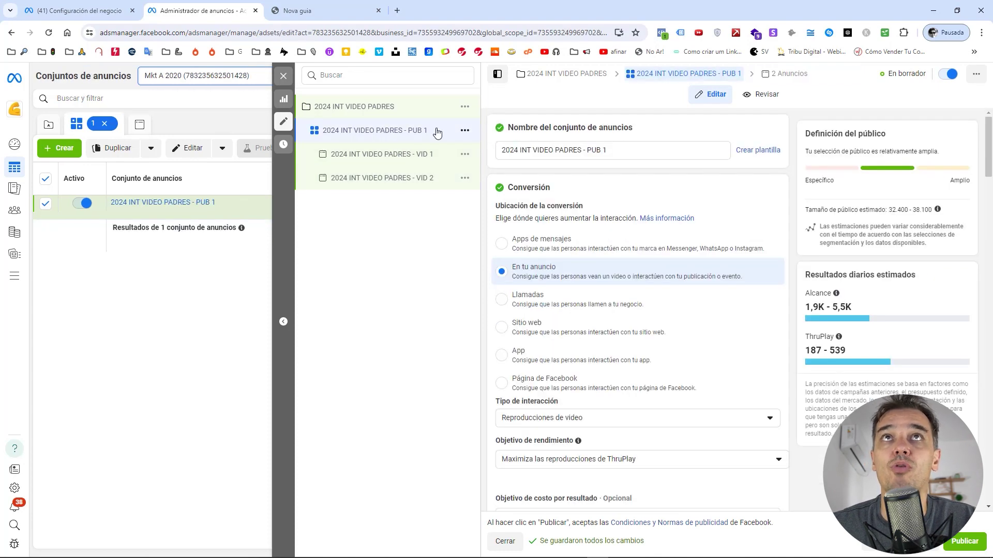
{"action": "left_click", "coordinate": [464, 132]}
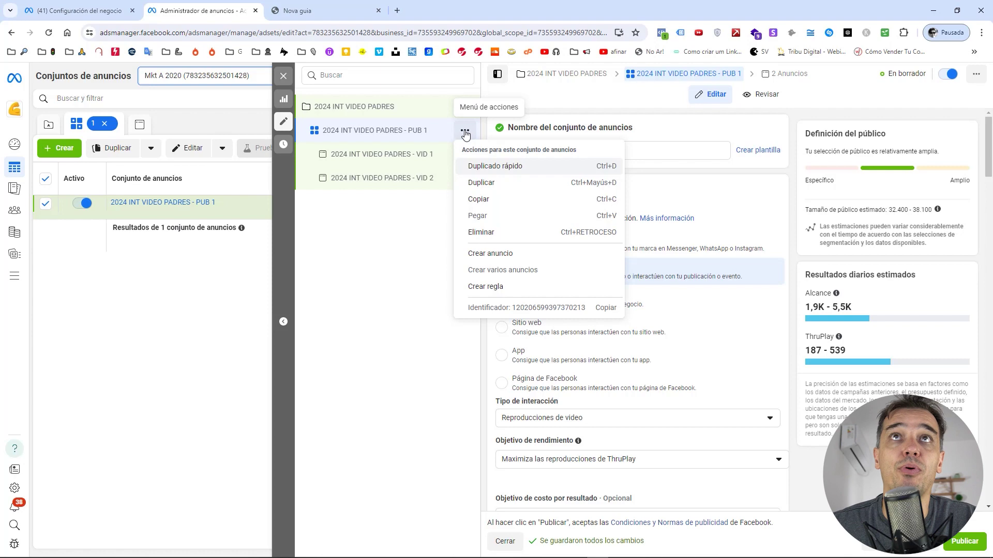
{"action": "left_click", "coordinate": [485, 185]}
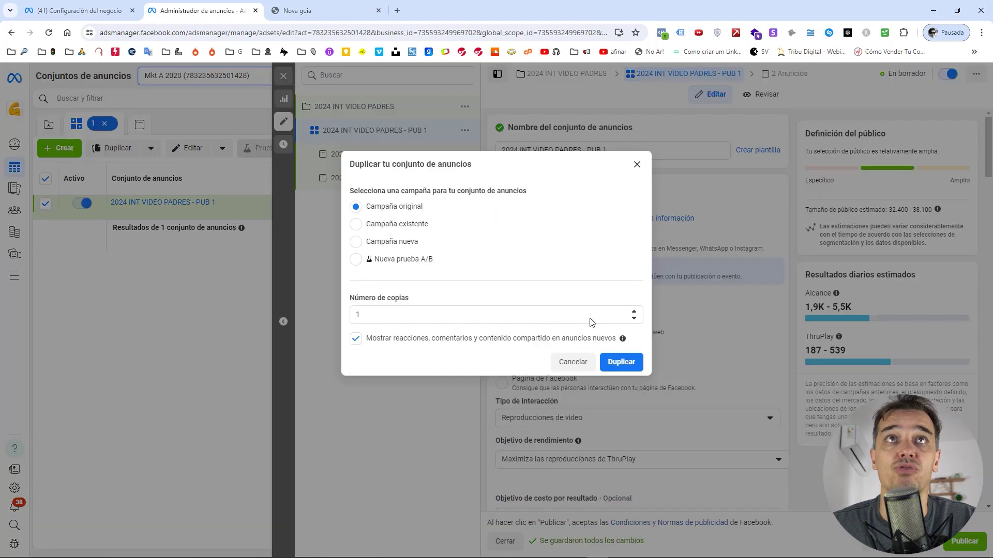
{"action": "left_click", "coordinate": [621, 364]}
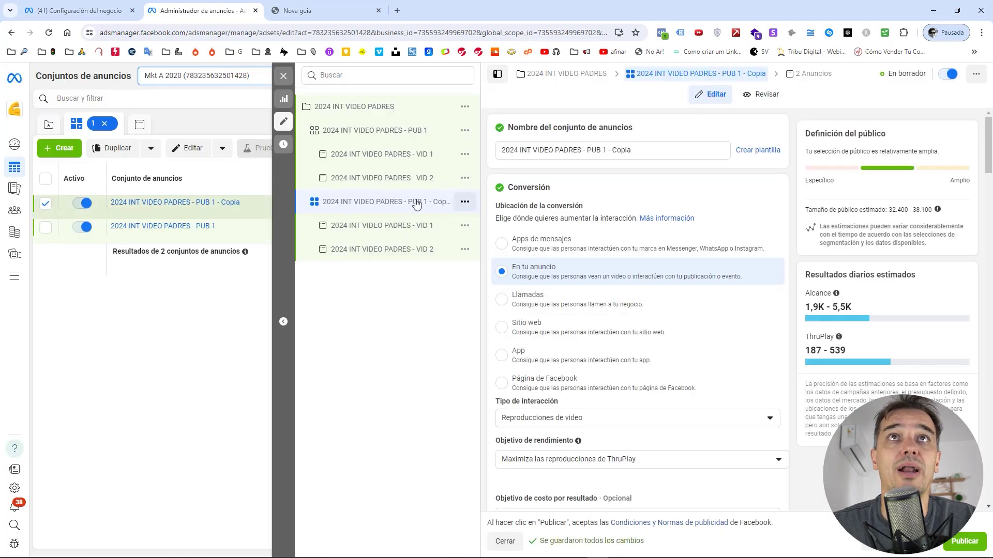
Rename the copied ad set as "2024 INT VIDEO PADRES - PUB 2 H".
{"action": "left_click", "coordinate": [604, 149]}
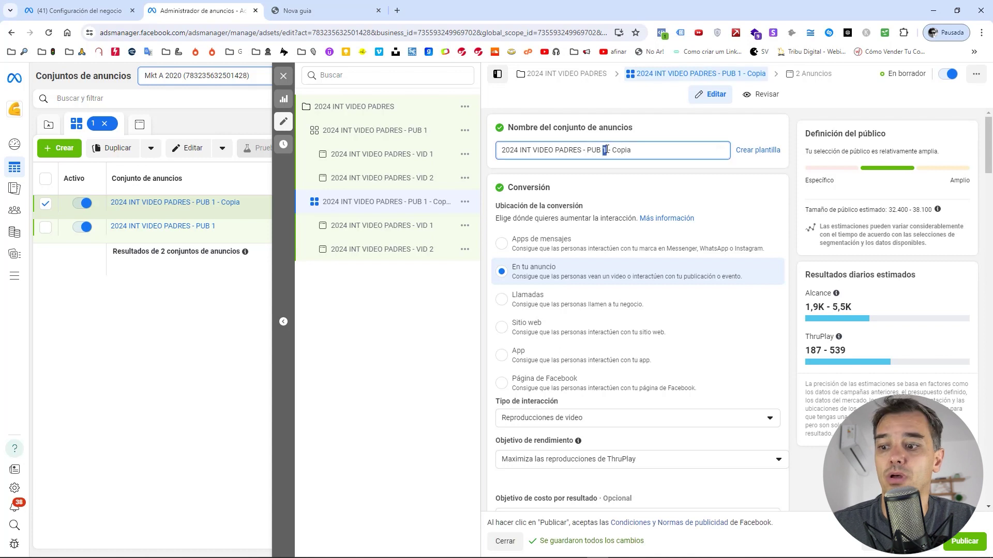
{"action": "type", "text": "2"}
{"action": "key", "text": "shift+Right"}
{"action": "key", "text": "shift+Right"}
{"action": "key", "text": "shift+Right"}
{"action": "key", "text": "shift+Right"}
{"action": "key", "text": "shift+Right"}
{"action": "key", "text": "shift+Right"}
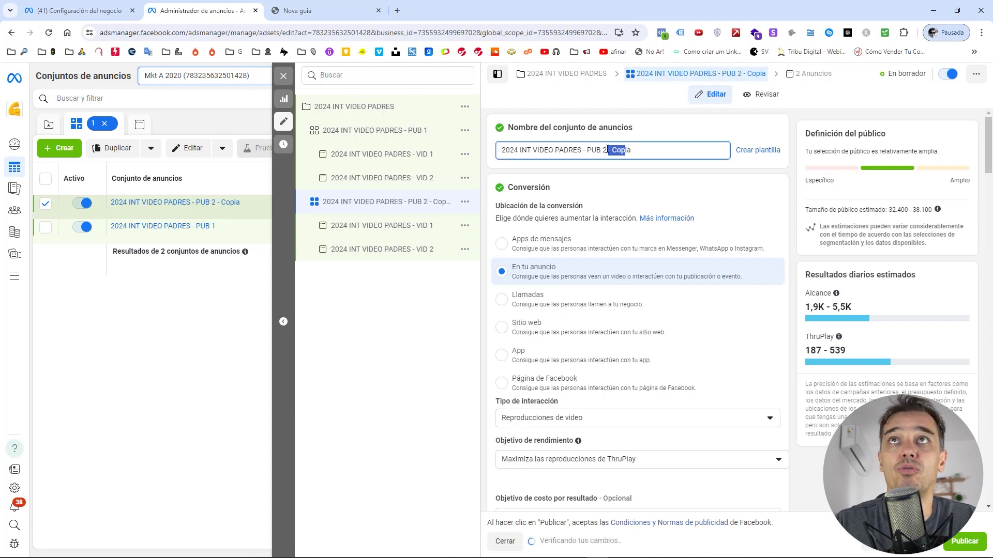
{"action": "type", "text": "H"}
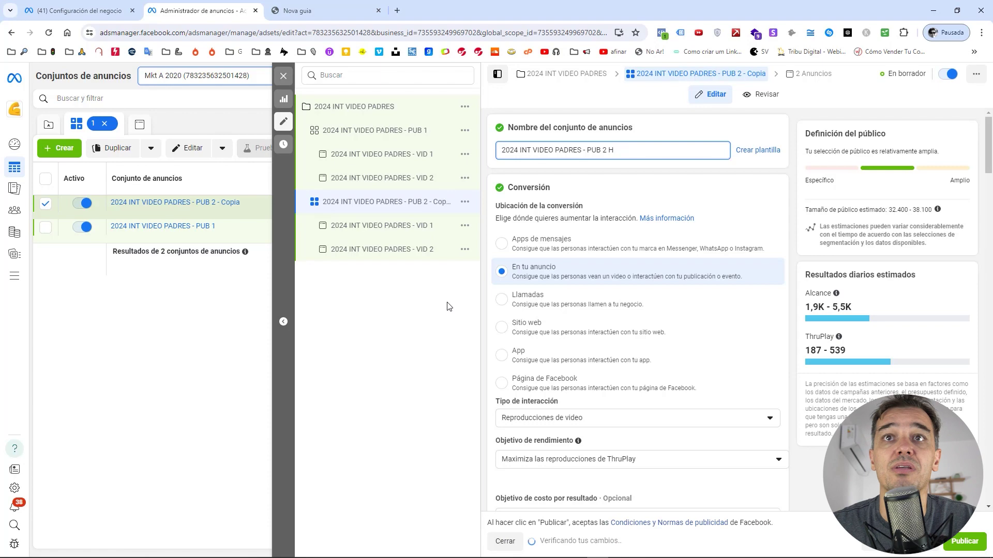
Set the gender targeting of the PUB 2 H ad set to Hombres.
{"action": "scroll", "coordinate": [711, 319], "scroll_direction": "down", "scroll_amount": 4}
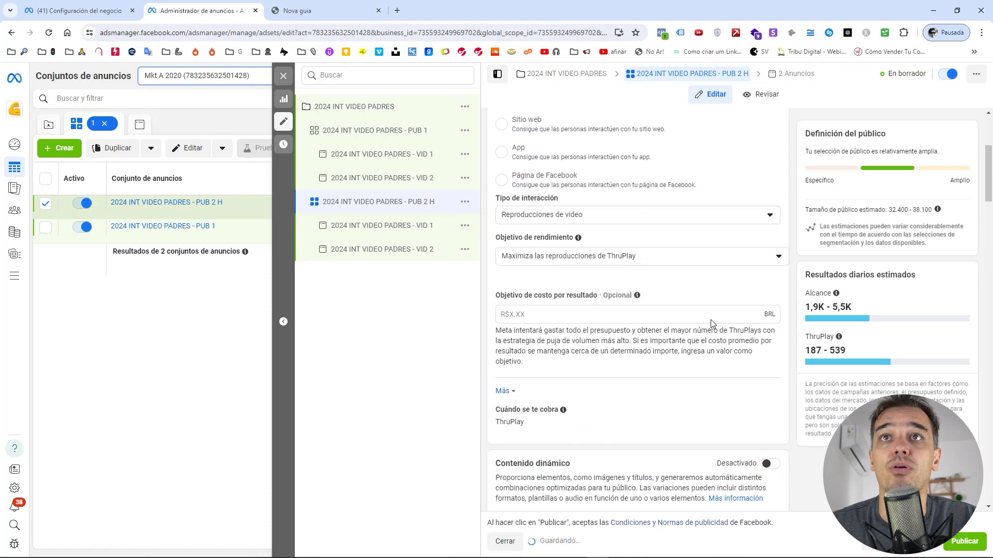
{"action": "scroll", "coordinate": [711, 320], "scroll_direction": "down", "scroll_amount": 10}
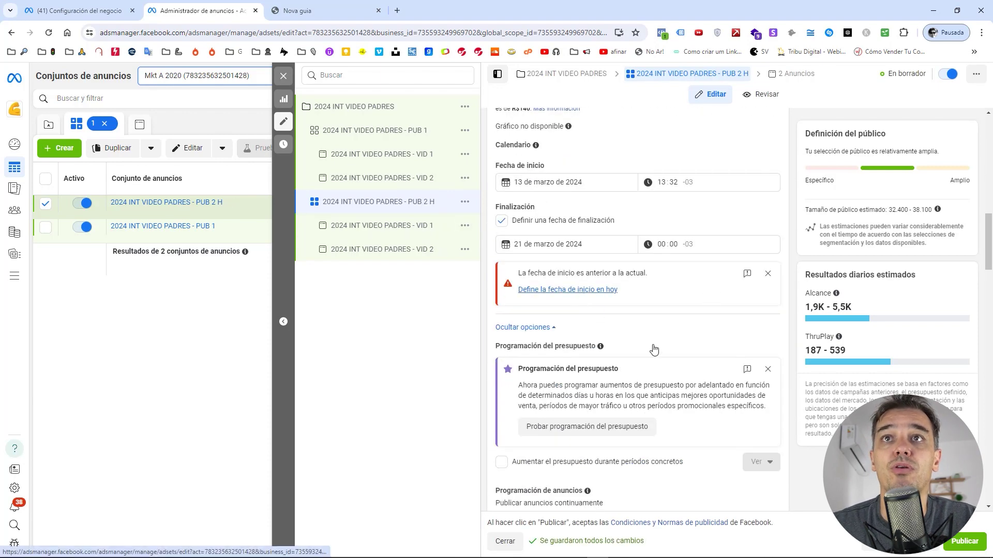
{"action": "scroll", "coordinate": [657, 349], "scroll_direction": "down", "scroll_amount": 10}
{"action": "scroll", "coordinate": [655, 345], "scroll_direction": "down", "scroll_amount": 1}
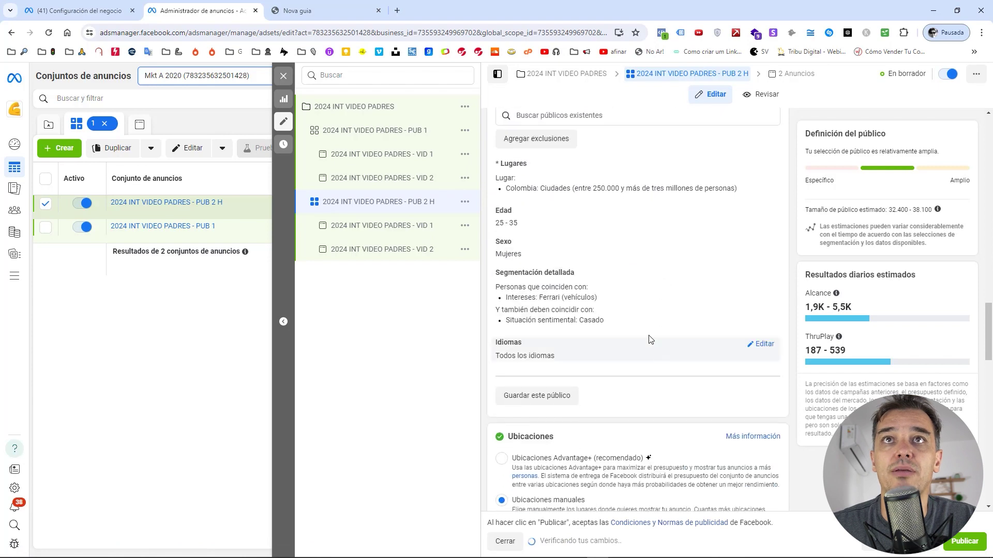
{"action": "left_click", "coordinate": [763, 242]}
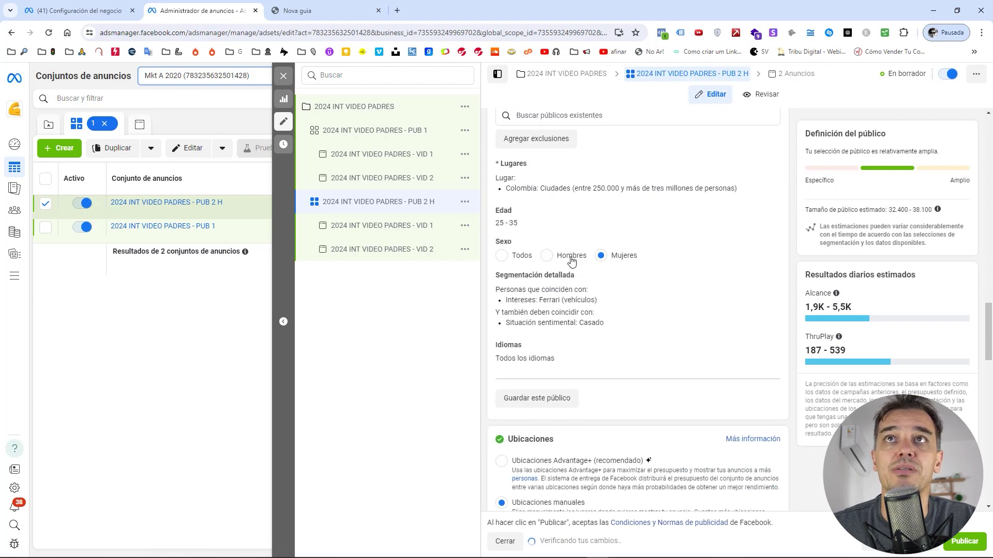
{"action": "left_click", "coordinate": [546, 256]}
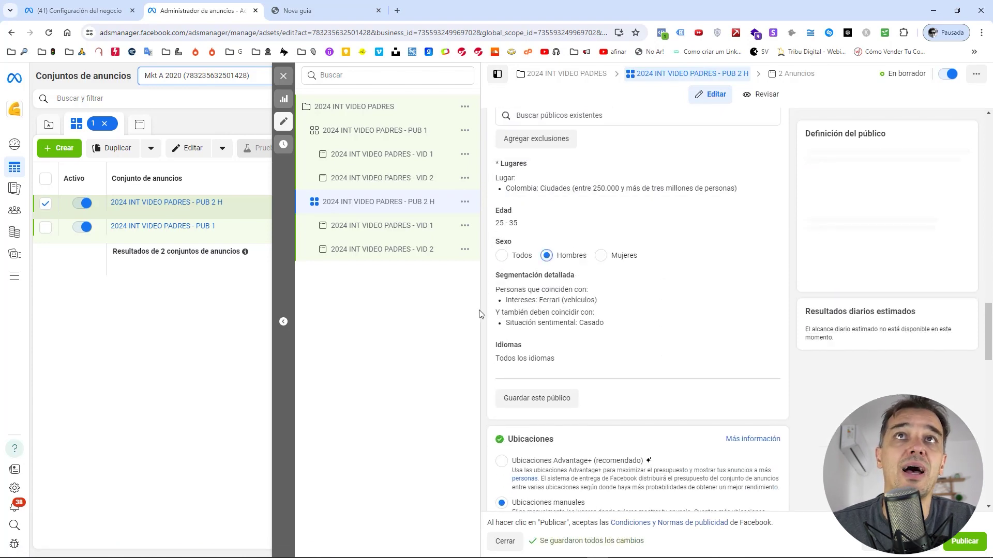
Review the campaign structure by opening the PUB 1 and PUB 2 H ad sets and the VID 1 and VID 2 ads under PUB 2 H.
{"action": "left_click", "coordinate": [339, 107]}
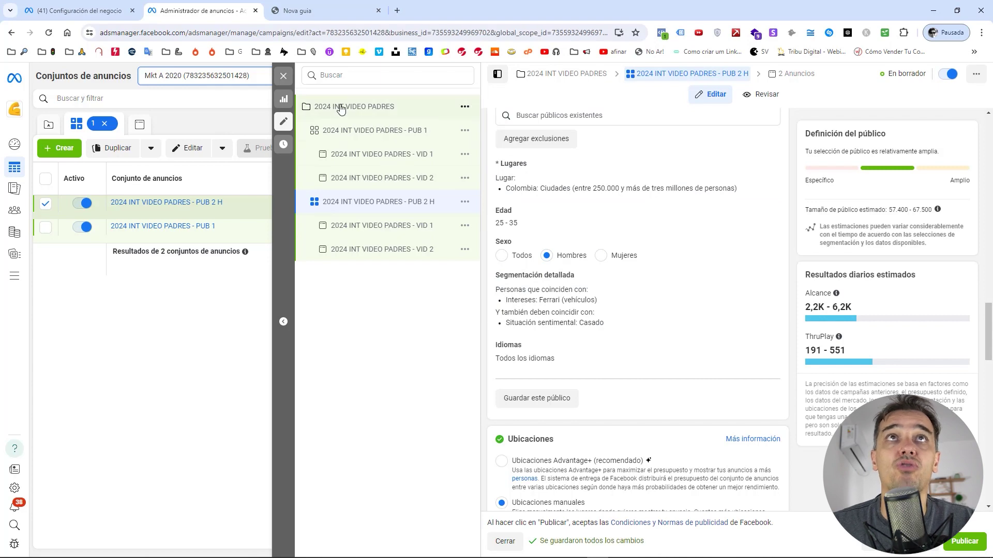
{"action": "left_click", "coordinate": [412, 201]}
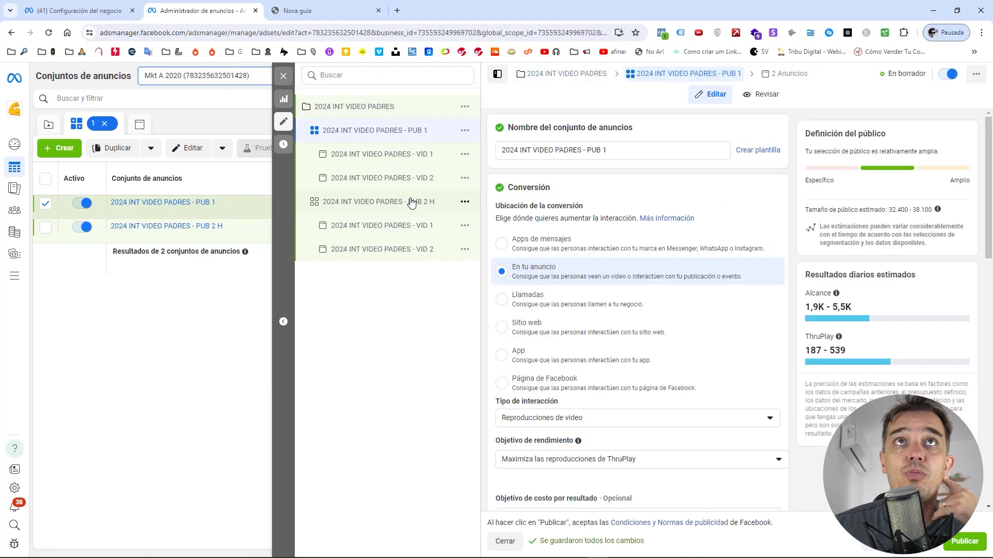
{"action": "left_click", "coordinate": [409, 165]}
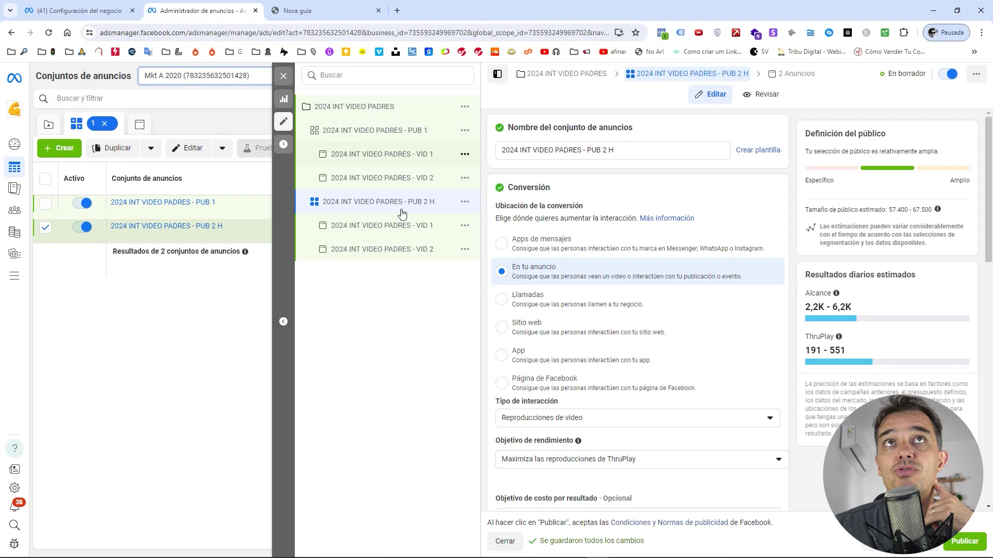
{"action": "left_click", "coordinate": [408, 249]}
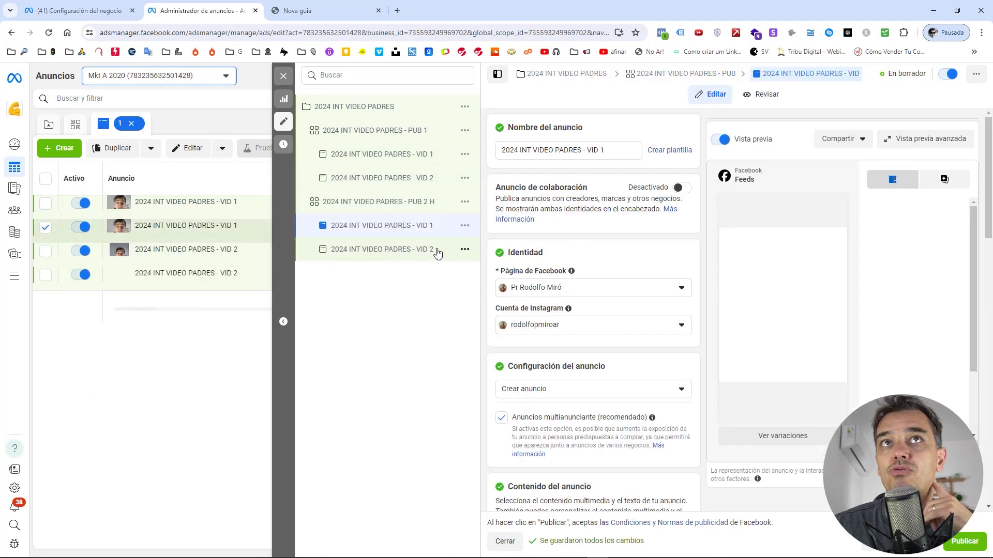
{"action": "left_click", "coordinate": [465, 250]}
{"action": "left_click", "coordinate": [394, 306]}
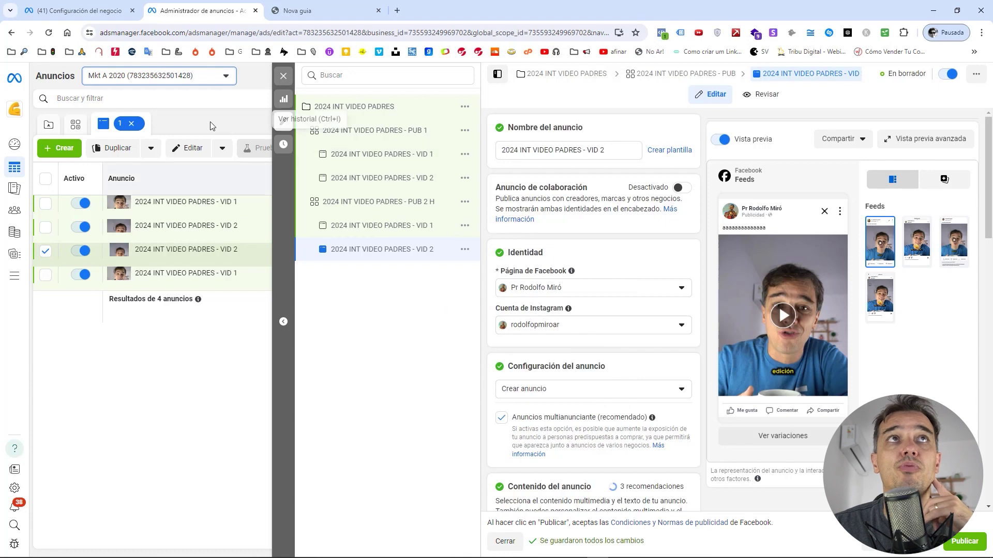
Close the ad editor, deselect the 2024 INT VIDEO PADRES campaign and discard all unpublished drafts in the ad account.
{"action": "left_click", "coordinate": [283, 78]}
{"action": "left_click", "coordinate": [111, 123]}
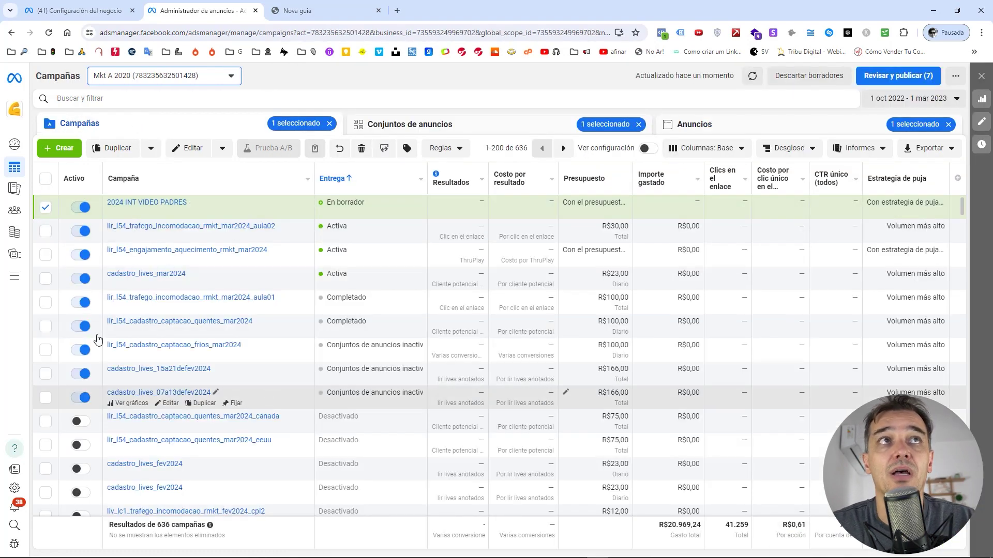
{"action": "left_click", "coordinate": [45, 208]}
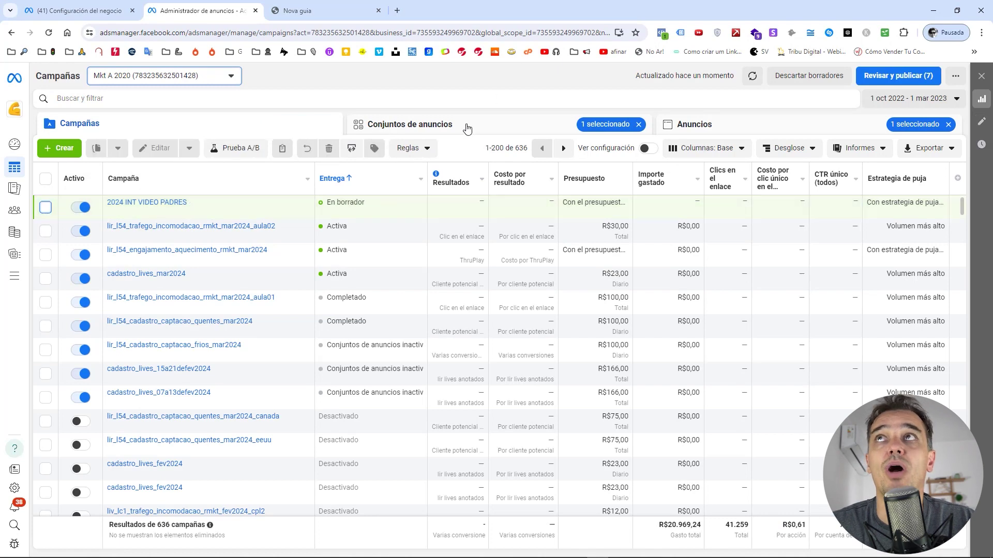
{"action": "left_click", "coordinate": [804, 78]}
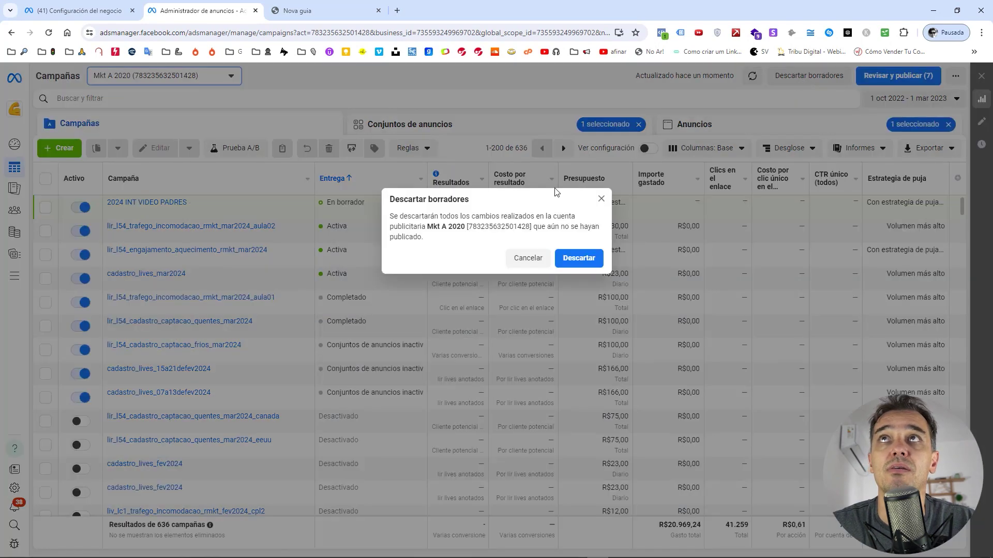
{"action": "left_click", "coordinate": [580, 260]}
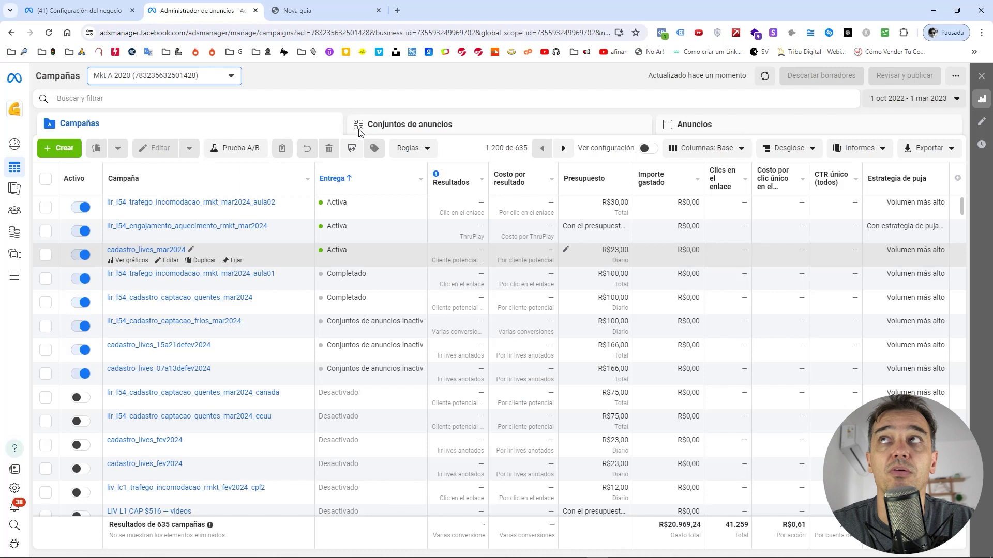
Look through the campaign list and filter it to campaign names containing "l53".
{"action": "scroll", "coordinate": [236, 346], "scroll_direction": "down", "scroll_amount": 15}
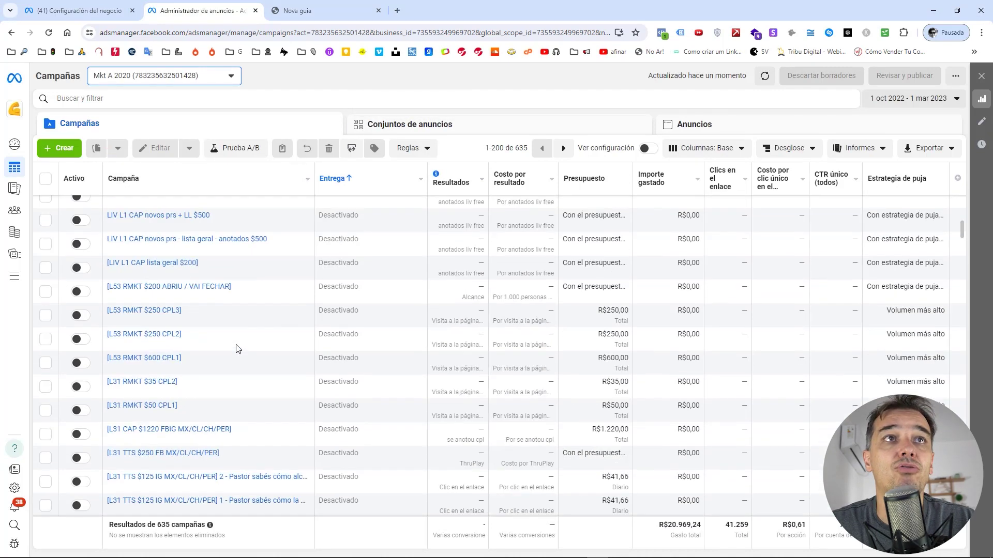
{"action": "scroll", "coordinate": [236, 348], "scroll_direction": "up", "scroll_amount": 5}
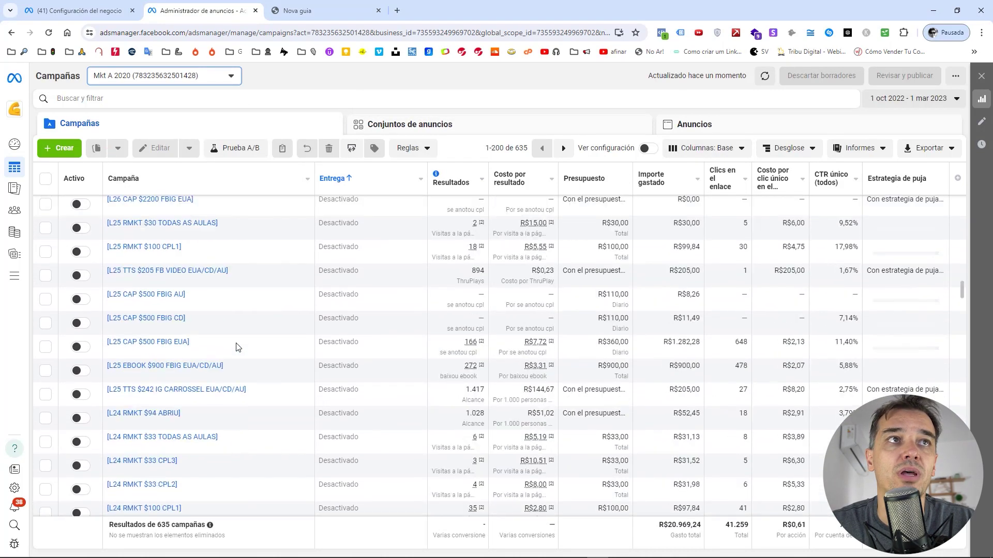
{"action": "scroll", "coordinate": [236, 348], "scroll_direction": "up", "scroll_amount": 10}
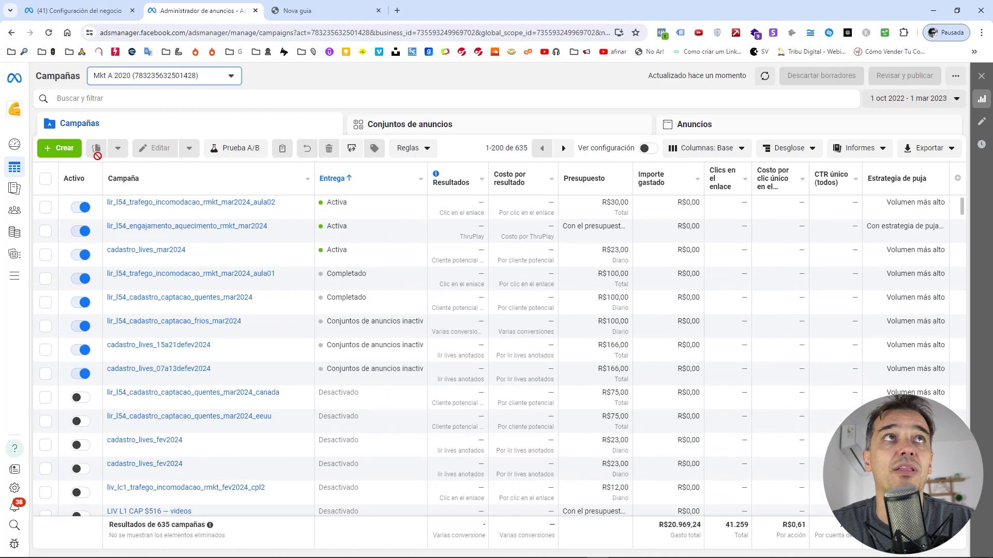
{"action": "left_click", "coordinate": [111, 97]}
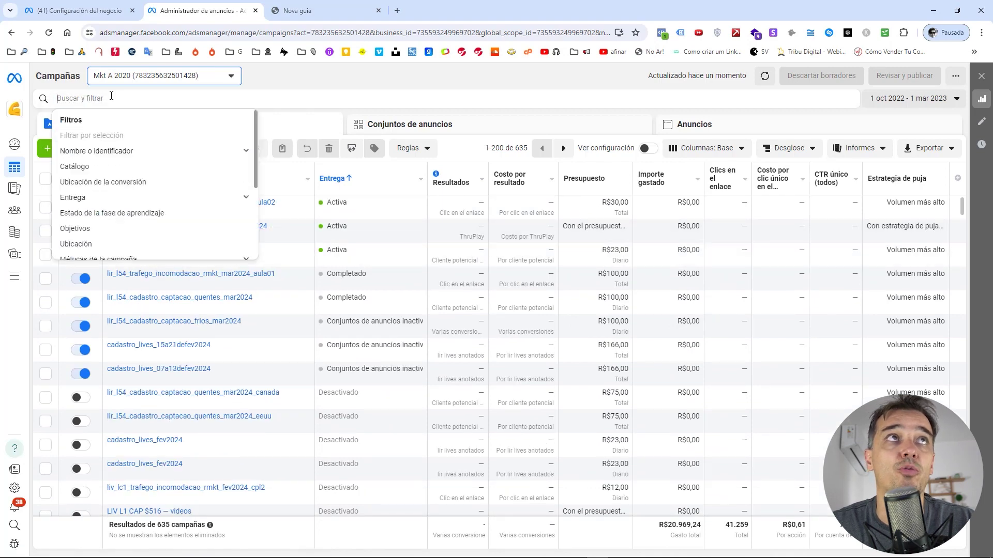
{"action": "type", "text": "l53"}
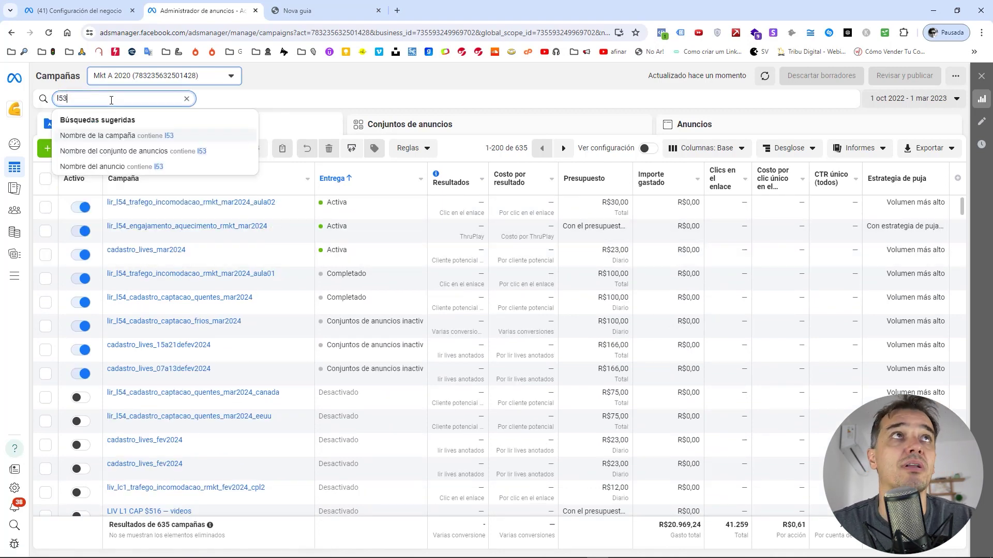
{"action": "key", "text": "Return"}
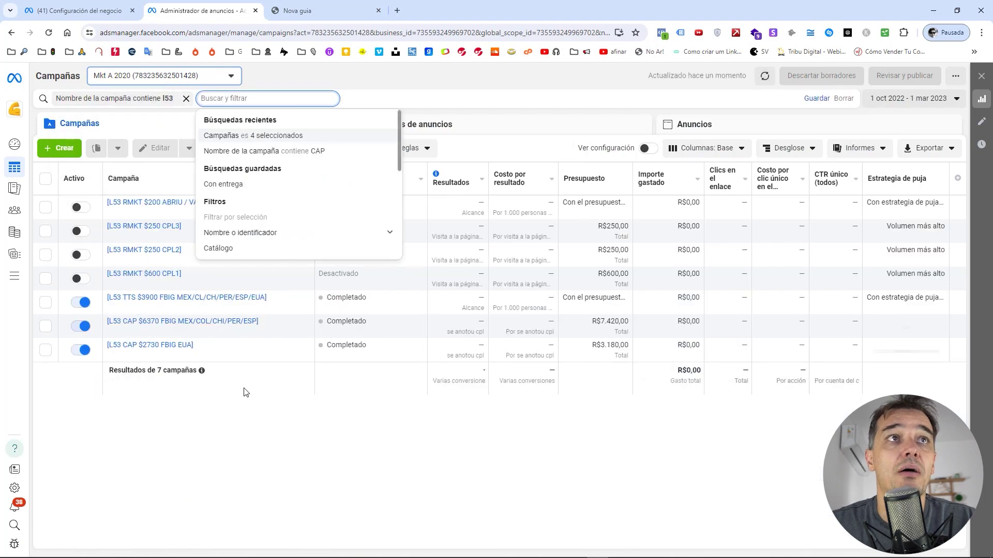
{"action": "left_click", "coordinate": [181, 415]}
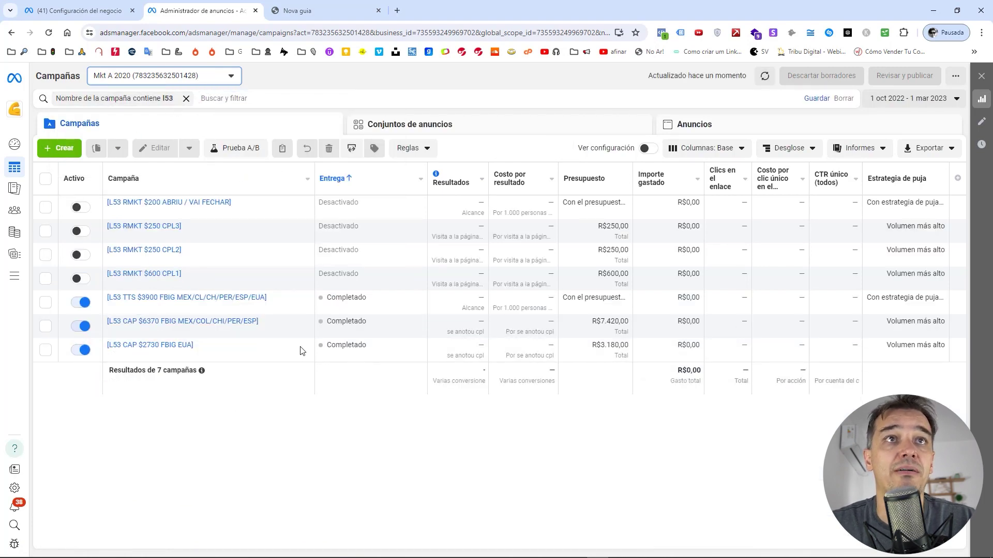
Set the reporting date range to Máximo and look over the ad sets of the filtered L53 campaigns.
{"action": "left_click", "coordinate": [906, 104]}
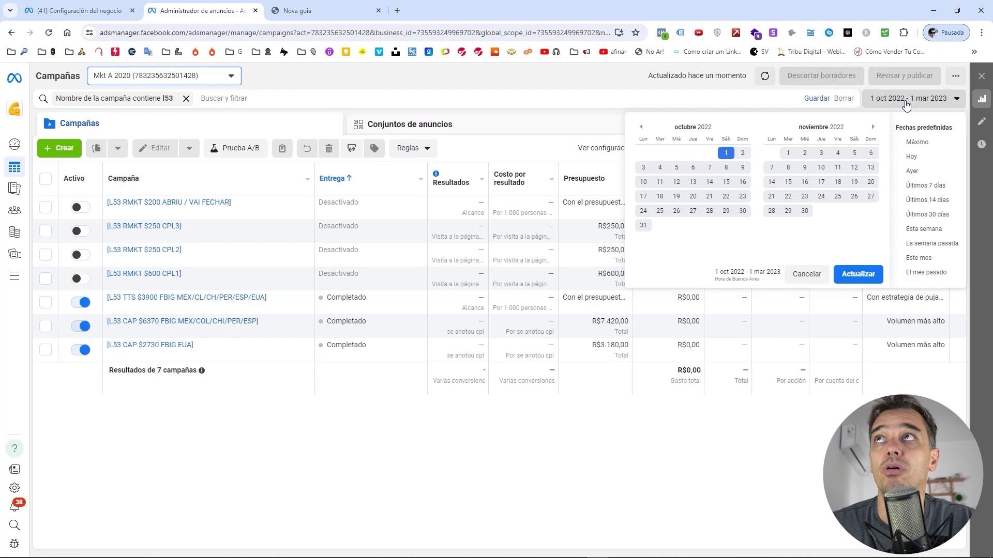
{"action": "left_click", "coordinate": [915, 142]}
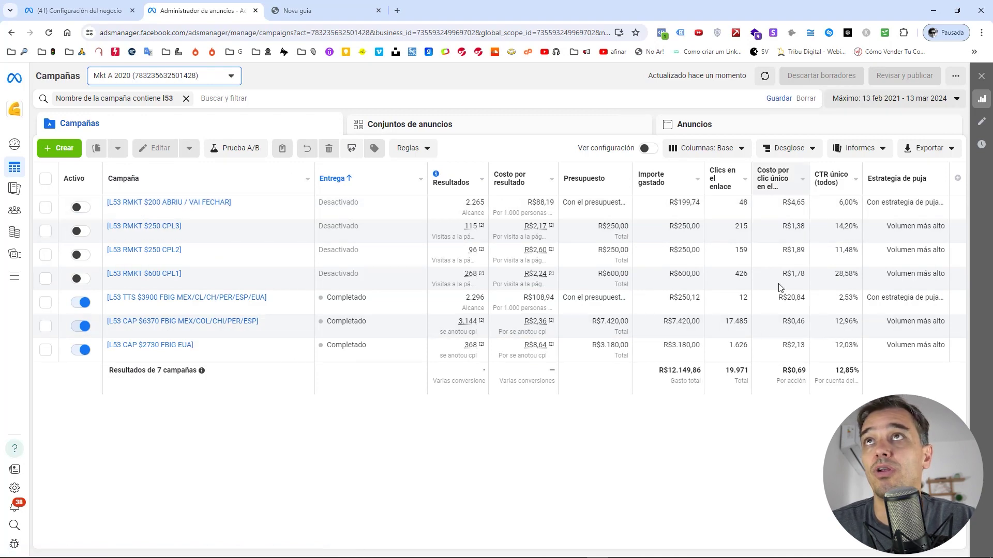
{"action": "left_click", "coordinate": [420, 125]}
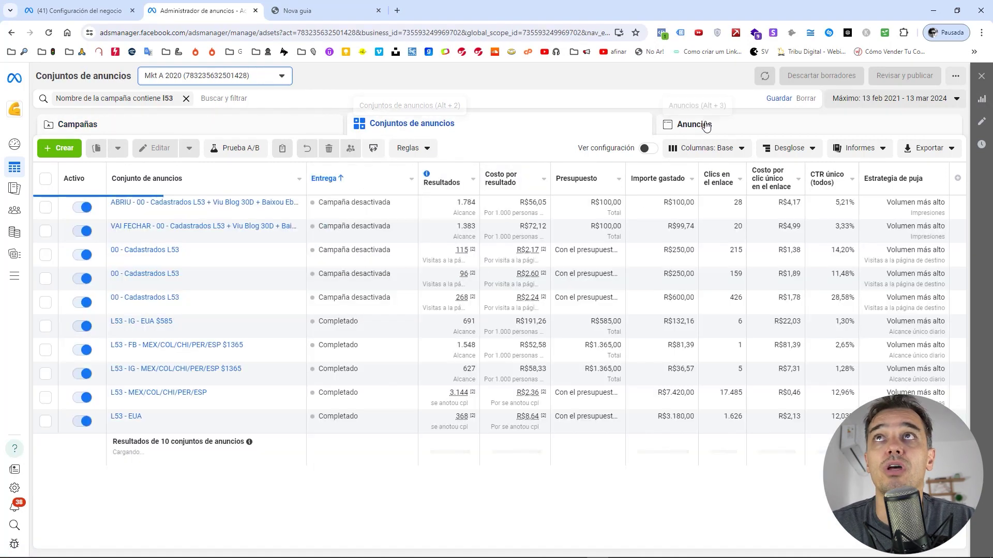
{"action": "left_click", "coordinate": [216, 124]}
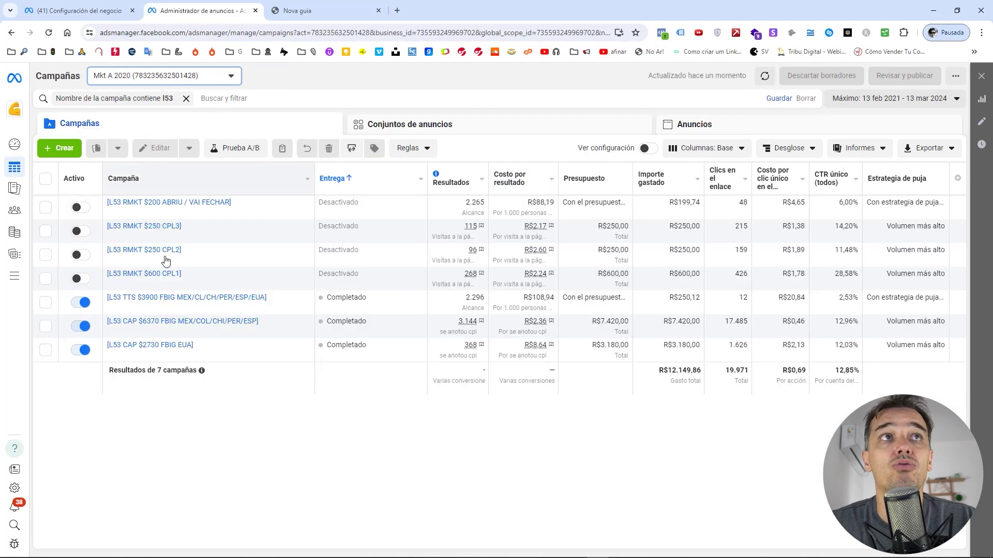
Narrow the L53 campaigns further to names containing "cap".
{"action": "left_click", "coordinate": [250, 104]}
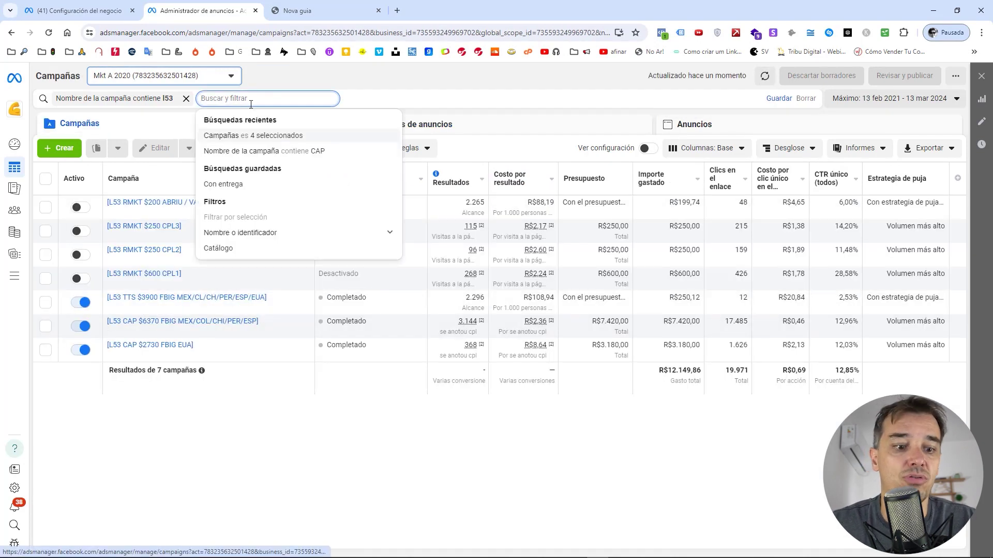
{"action": "type", "text": "cap"}
{"action": "key", "text": "Return"}
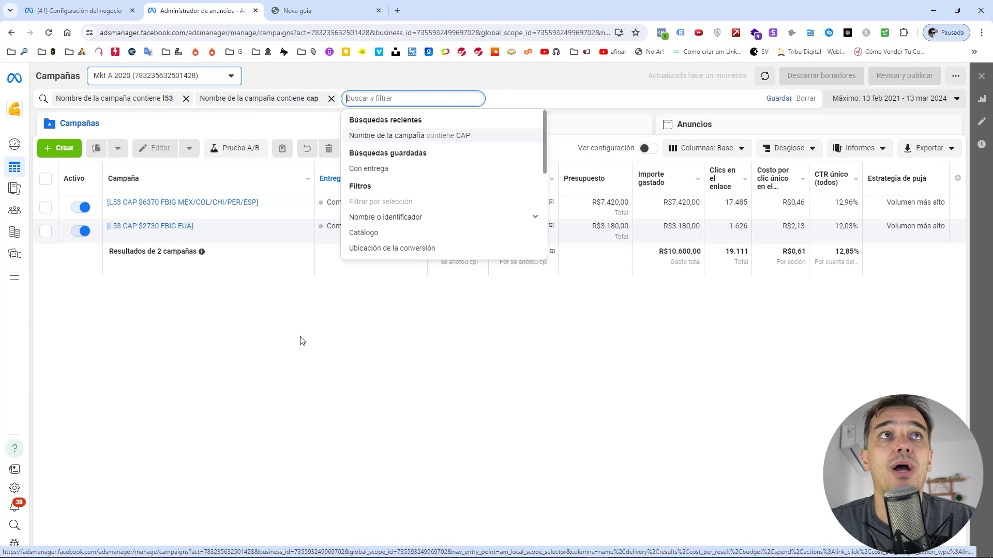
{"action": "left_click", "coordinate": [300, 339]}
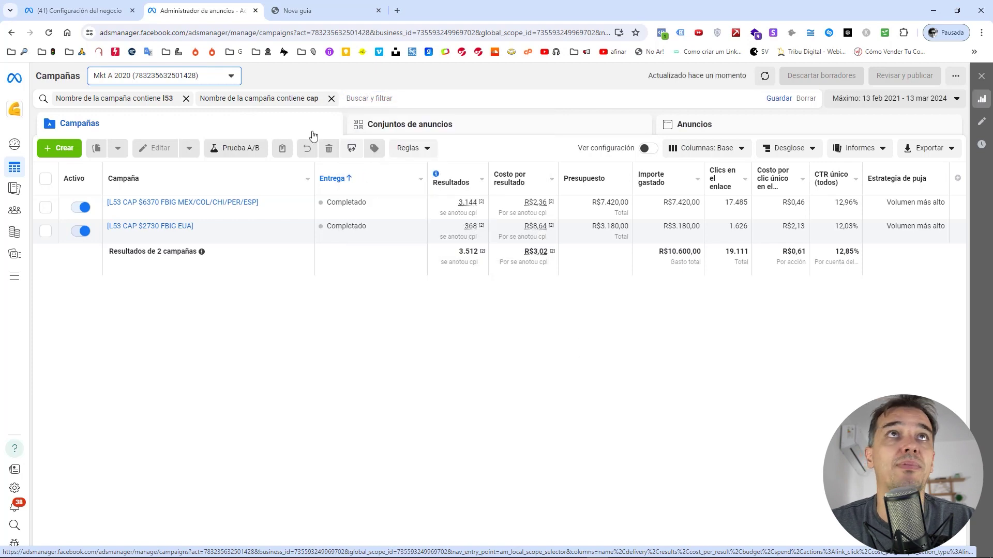
Replace the "cap" name filter with one for campaign names containing "rmkt".
{"action": "left_click", "coordinate": [331, 98]}
{"action": "left_click", "coordinate": [286, 98]}
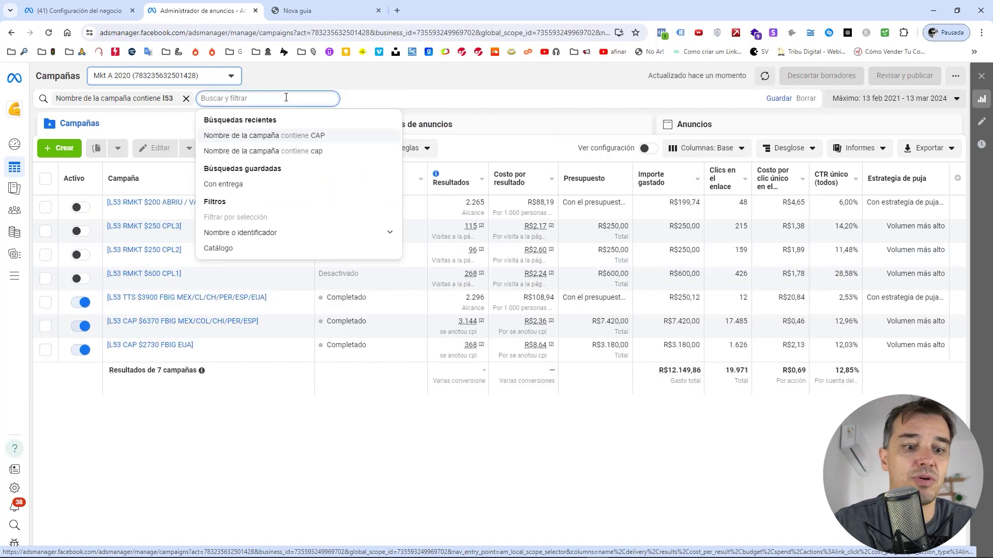
{"action": "type", "text": "rmkt"}
{"action": "key", "text": "Return"}
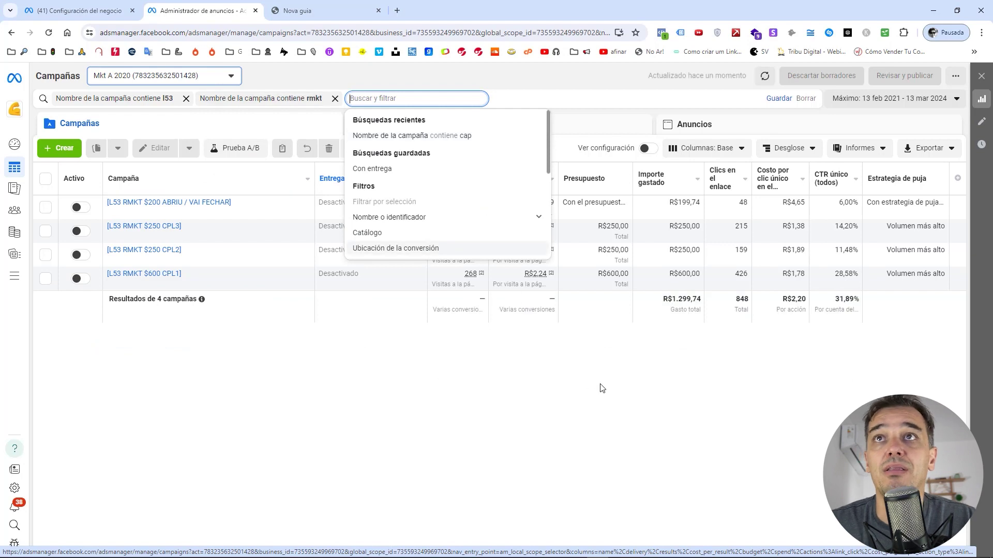
{"action": "left_click", "coordinate": [661, 347]}
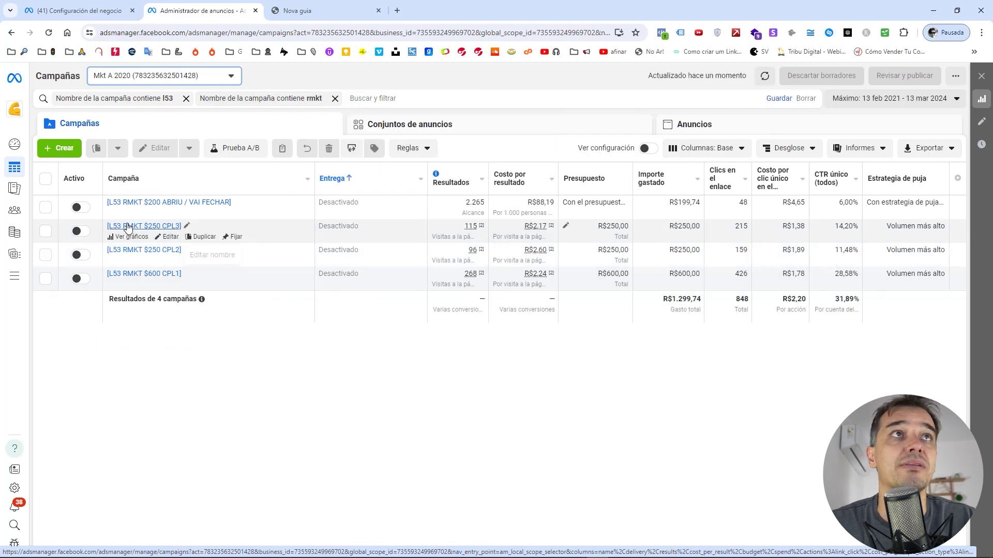
Clear the name filters, review the ad sets and ads of the cadastro_lives_15a21defev2024 campaign, and deselect it in the campaign list.
{"action": "left_click", "coordinate": [335, 98]}
{"action": "left_click", "coordinate": [186, 98]}
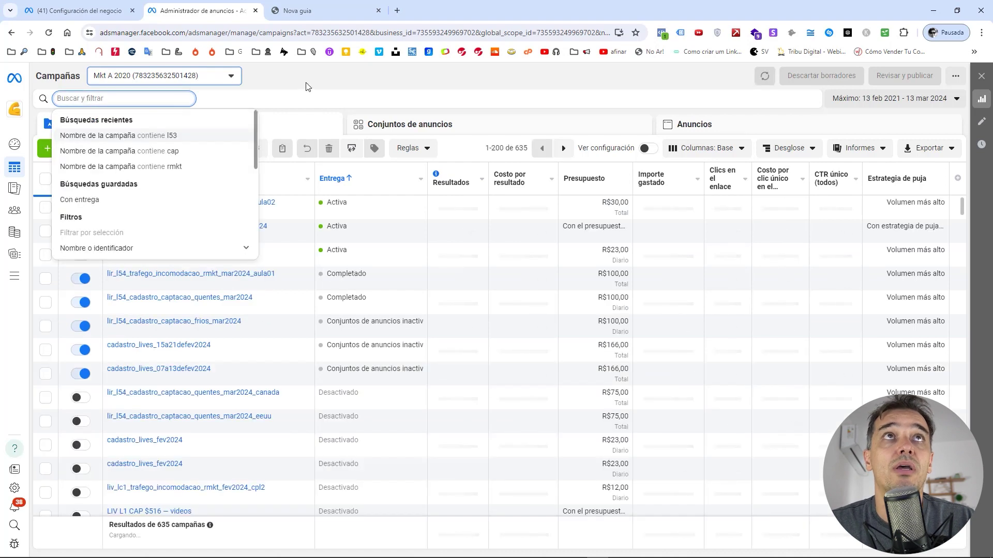
{"action": "left_click", "coordinate": [45, 350]}
{"action": "left_click", "coordinate": [538, 124]}
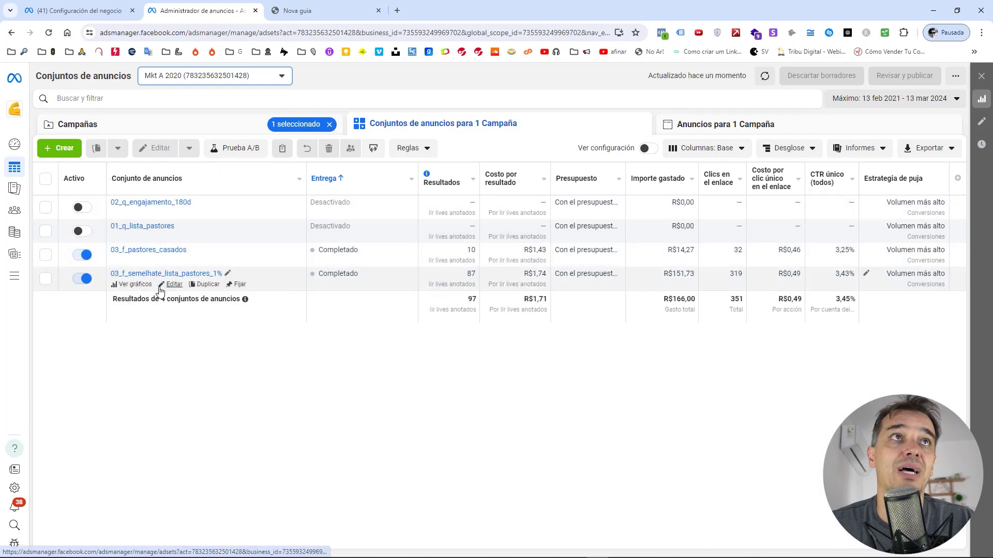
{"action": "left_click", "coordinate": [693, 126]}
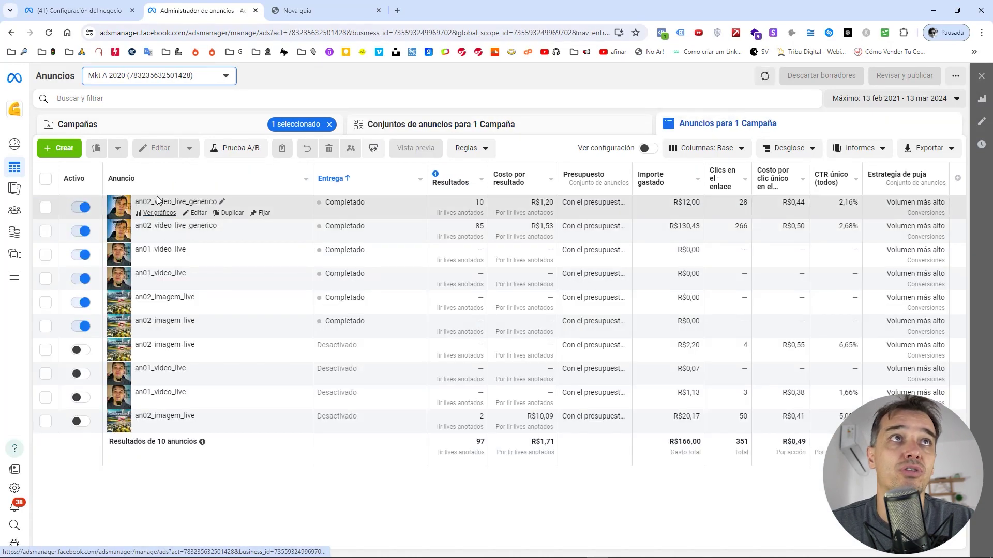
{"action": "left_click", "coordinate": [126, 133]}
{"action": "left_click", "coordinate": [46, 352]}
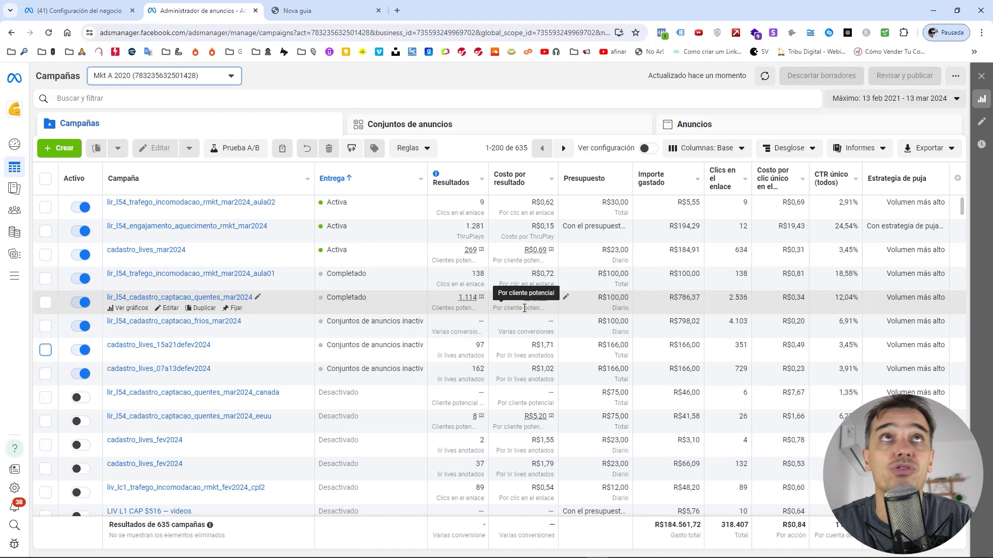
Open the "Semana gratuita" landing page at the /capacitacion address in the empty browser tab.
{"action": "left_click", "coordinate": [304, 11]}
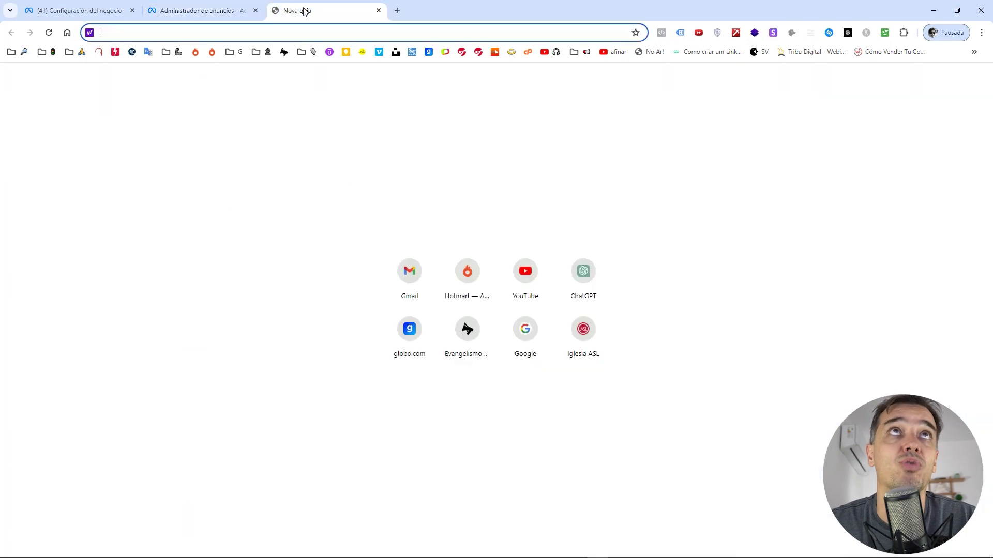
{"action": "type", "text": "rodo"}
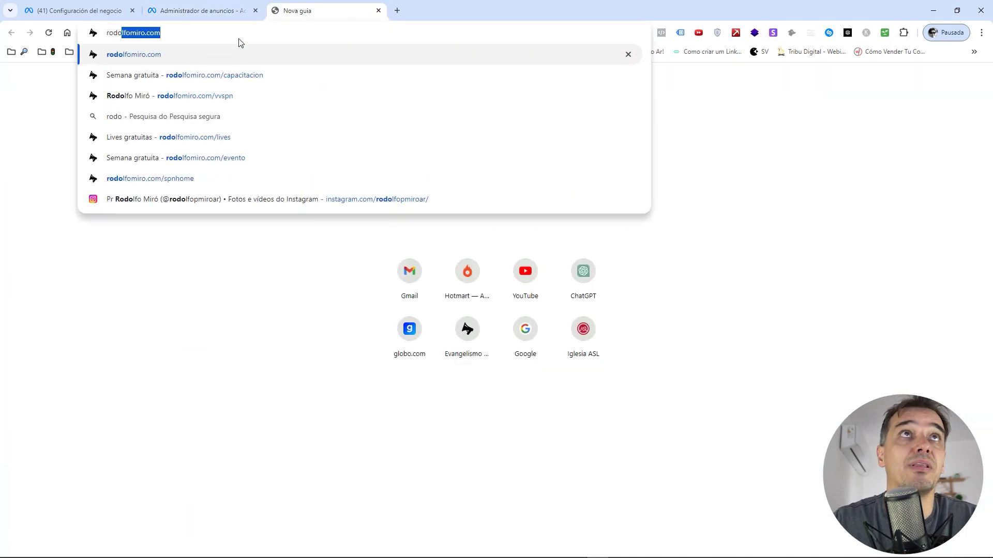
{"action": "key", "text": "Down"}
{"action": "key", "text": "Return"}
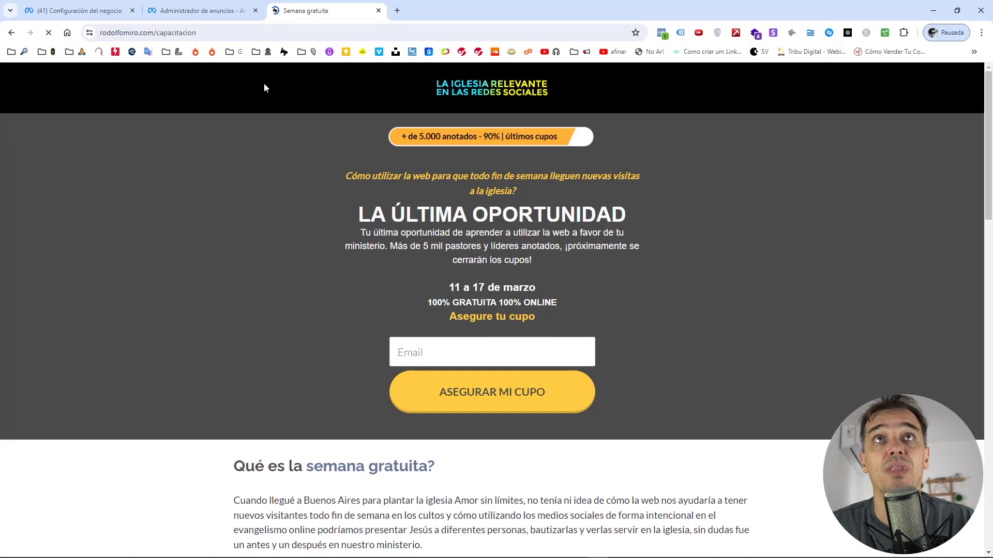
{"action": "left_click", "coordinate": [128, 32]}
{"action": "left_click", "coordinate": [154, 32]}
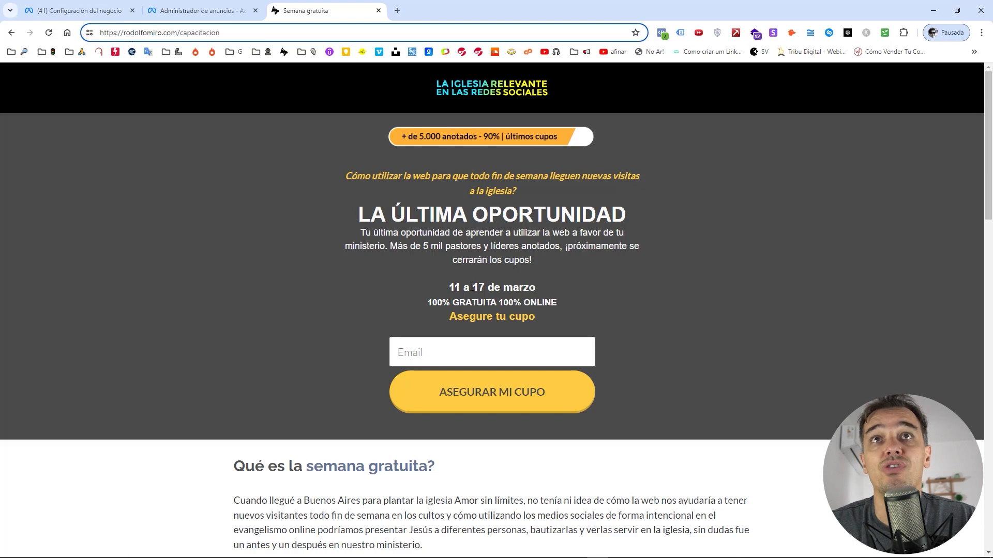
Examine the landing page's event dates, description and email sign-up form, and return to the campaign list in Ads Manager.
{"action": "left_click_drag", "start_coordinate": [464, 287], "coordinate": [523, 287]}
{"action": "left_click", "coordinate": [530, 289]}
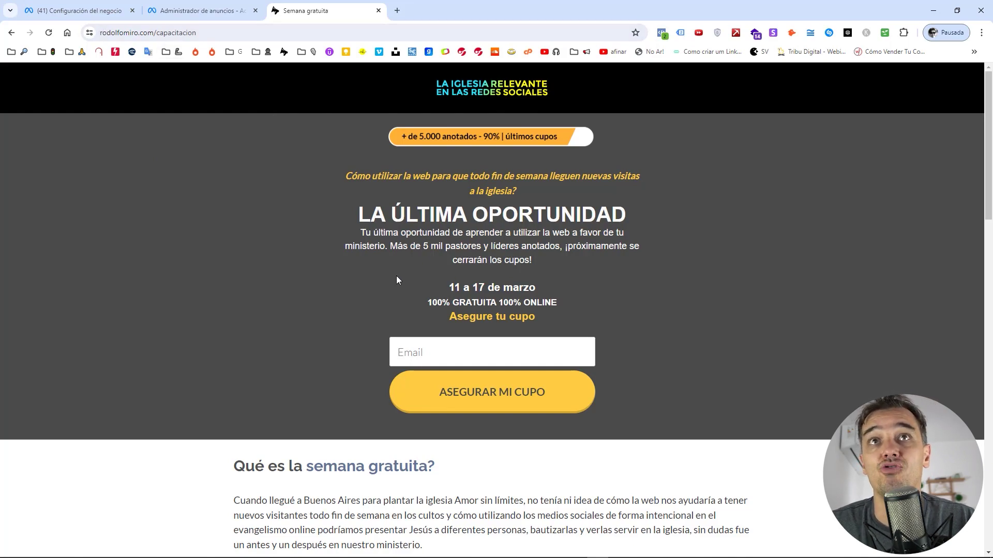
{"action": "scroll", "coordinate": [396, 276], "scroll_direction": "down", "scroll_amount": 15}
{"action": "scroll", "coordinate": [396, 280], "scroll_direction": "down", "scroll_amount": 6}
{"action": "scroll", "coordinate": [397, 281], "scroll_direction": "up", "scroll_amount": 10}
{"action": "scroll", "coordinate": [396, 275], "scroll_direction": "up", "scroll_amount": 10}
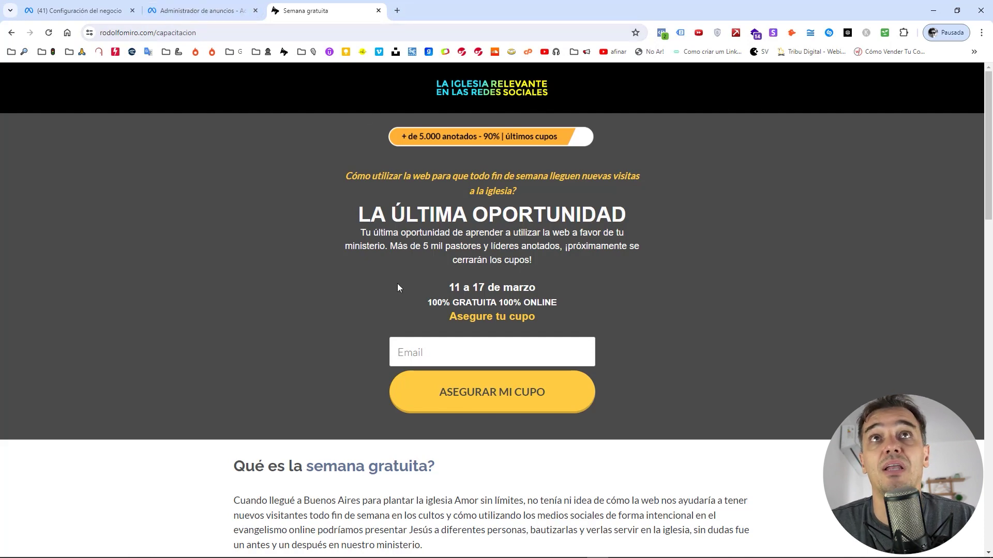
{"action": "left_click", "coordinate": [432, 352]}
{"action": "left_click", "coordinate": [415, 322]}
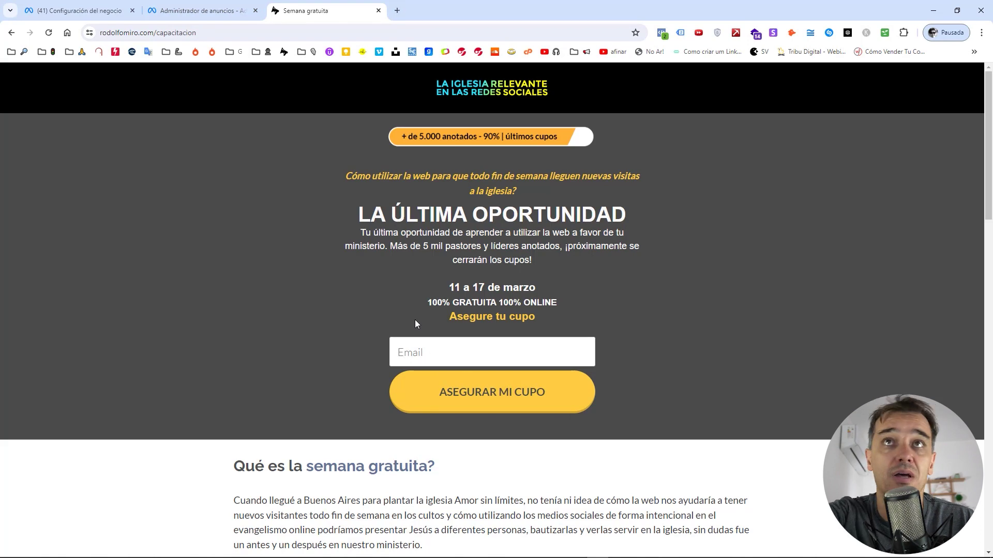
{"action": "left_click", "coordinate": [206, 10]}
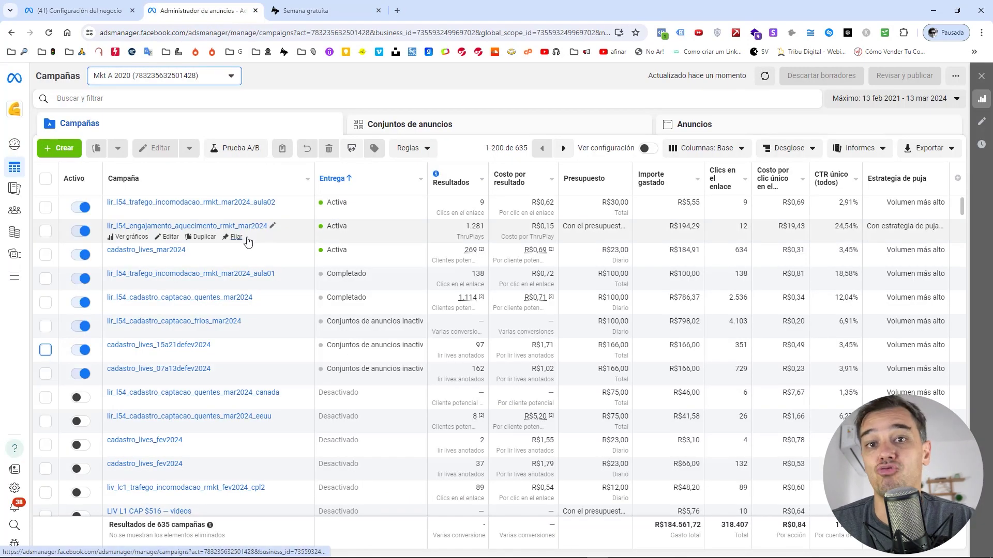